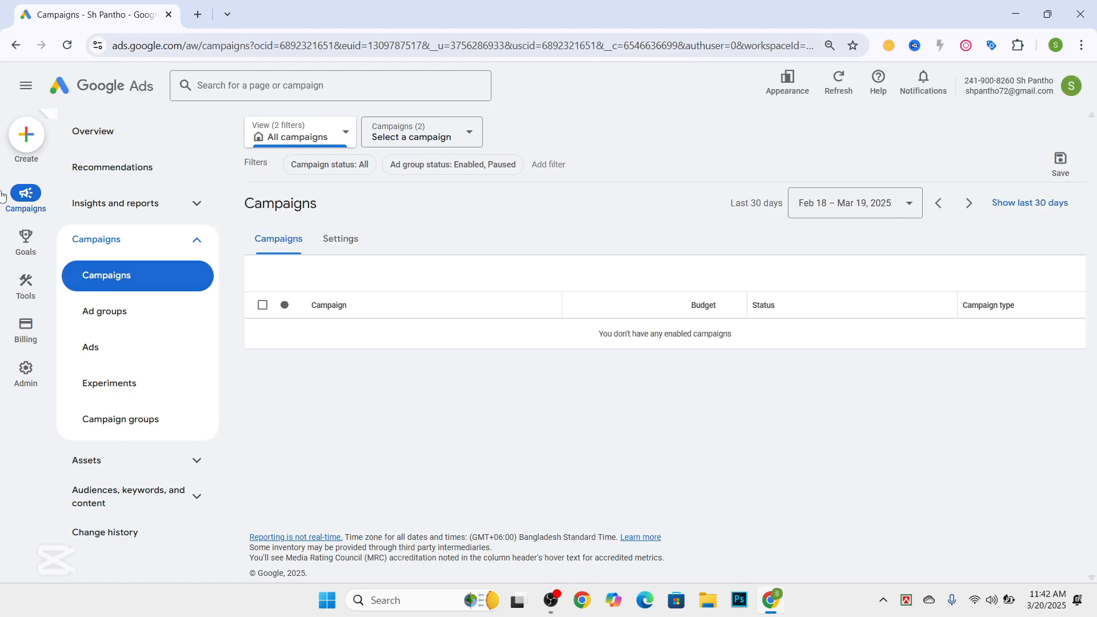
Start creating a new campaign from the Campaigns page and look over the available objectives
left_click(27, 170)
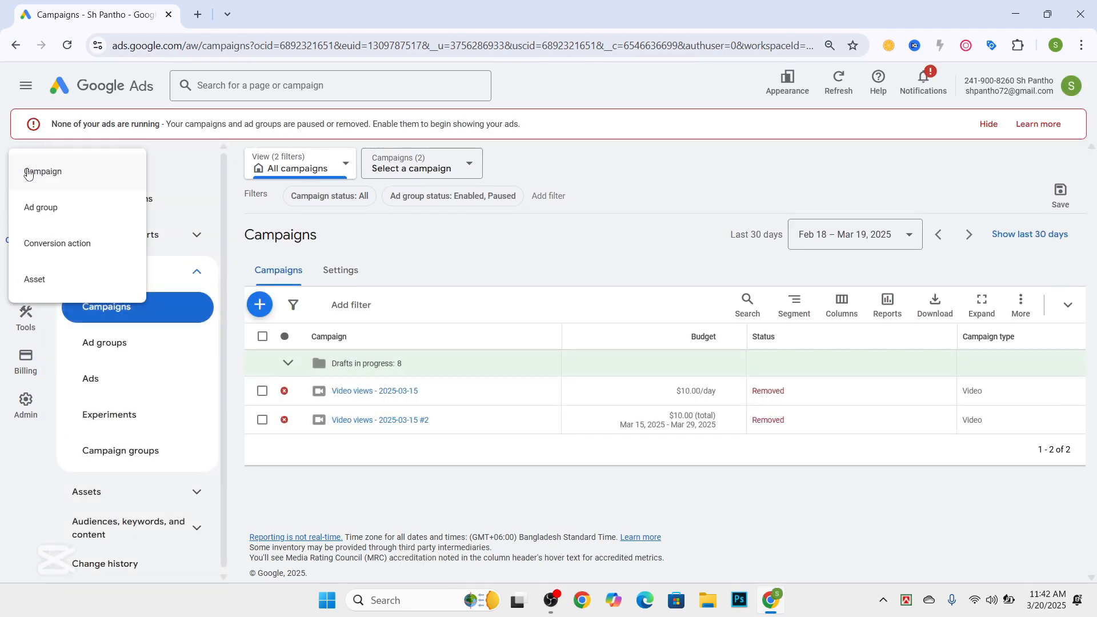
left_click(28, 172)
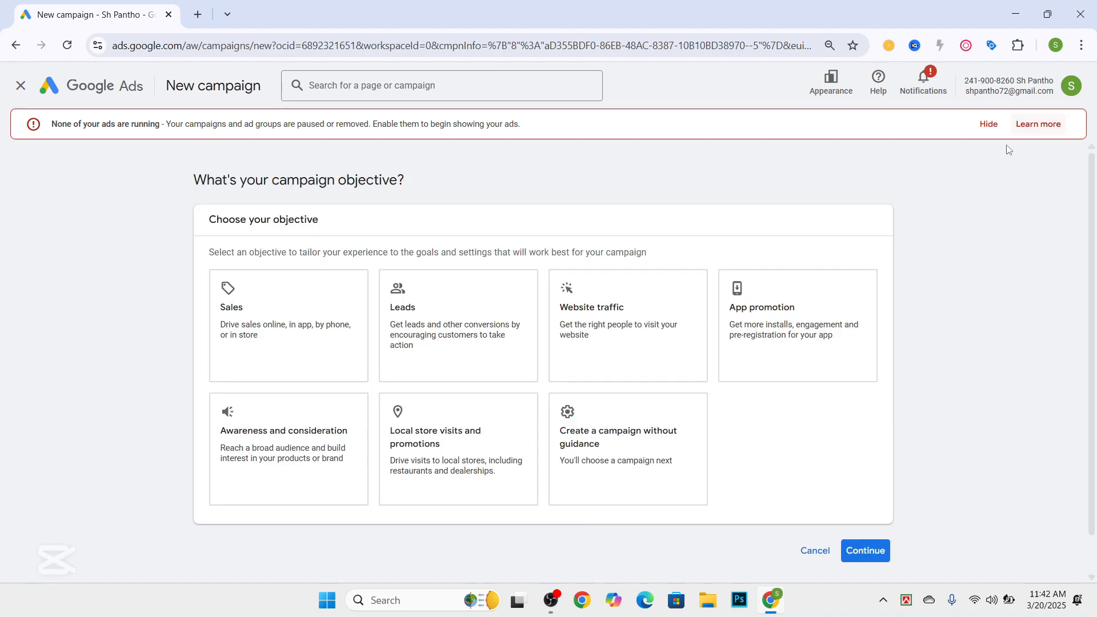
scroll(603, 377, "down", 2)
scroll(603, 377, "up", 2)
left_click(437, 469)
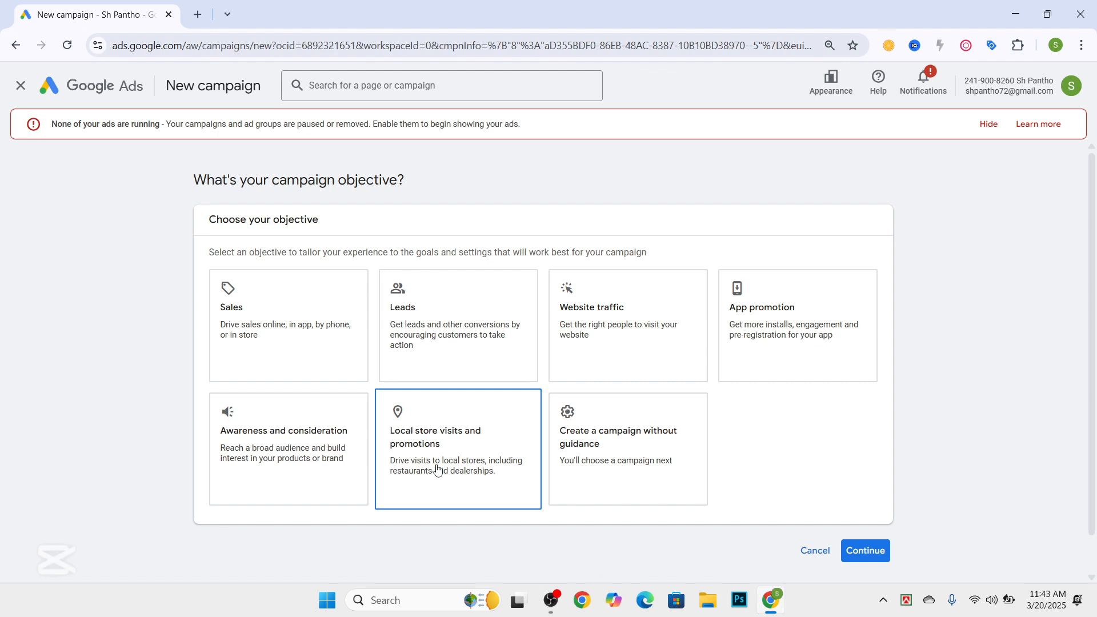
Select the Sales objective and view the conversion goals that can be added to it
left_click(295, 311)
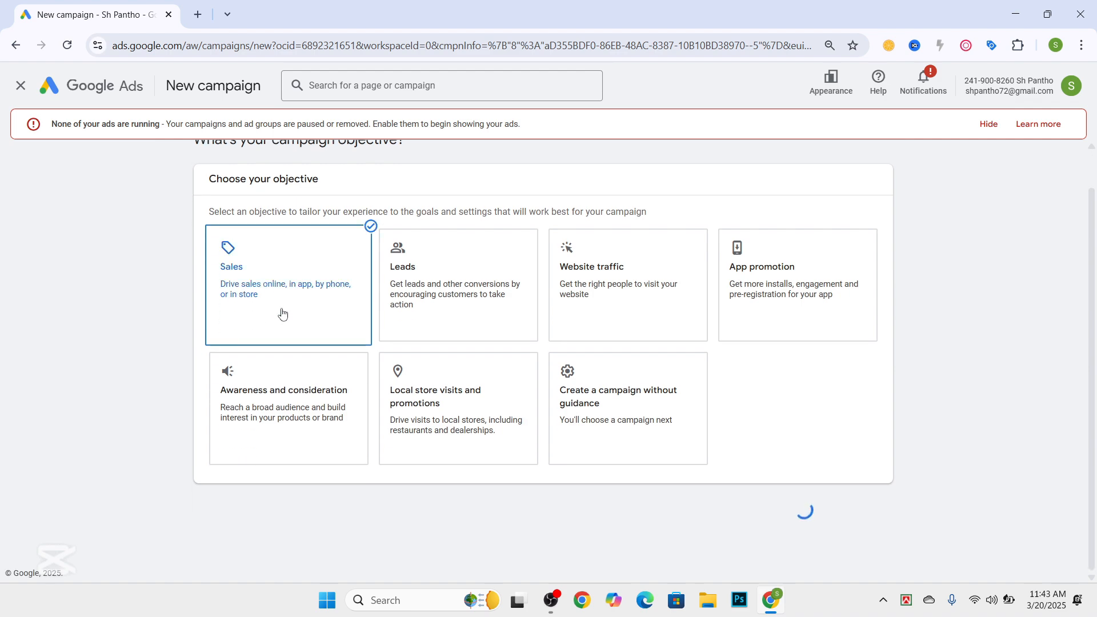
scroll(295, 351, "down", 3)
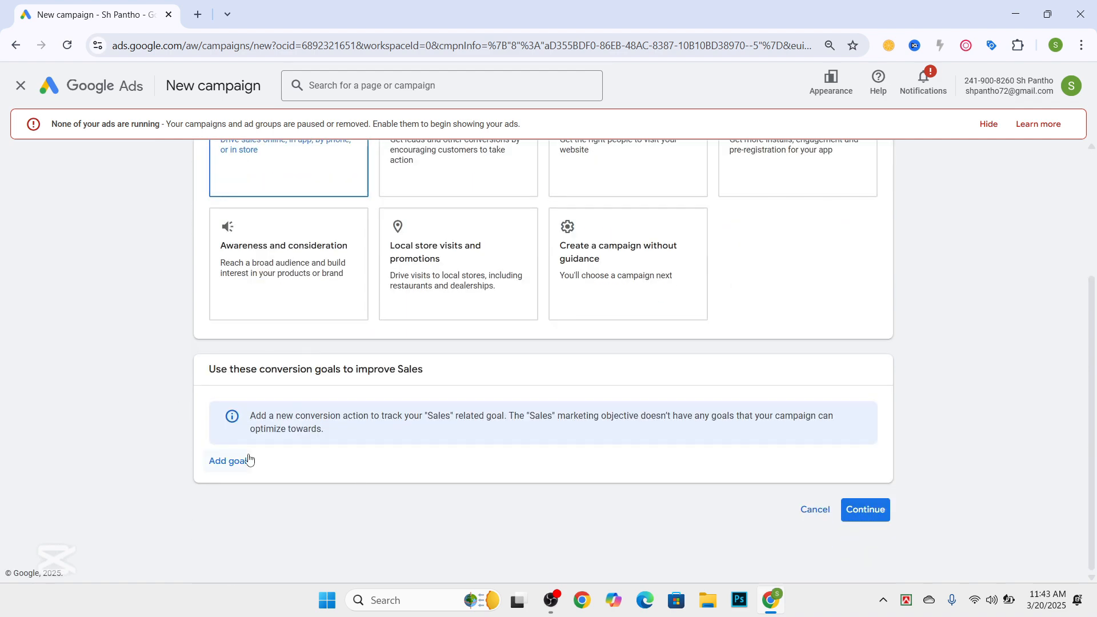
left_click(229, 461)
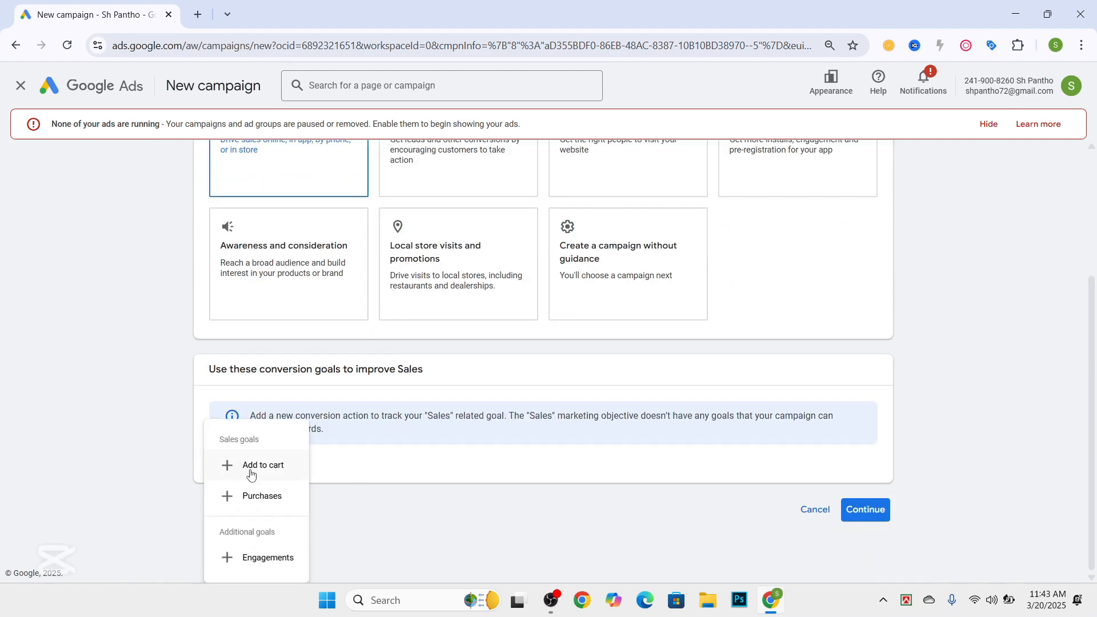
scroll(184, 328, "up", 3)
Switch to the Awareness and consideration objective and examine the campaign types it offers
left_click(289, 437)
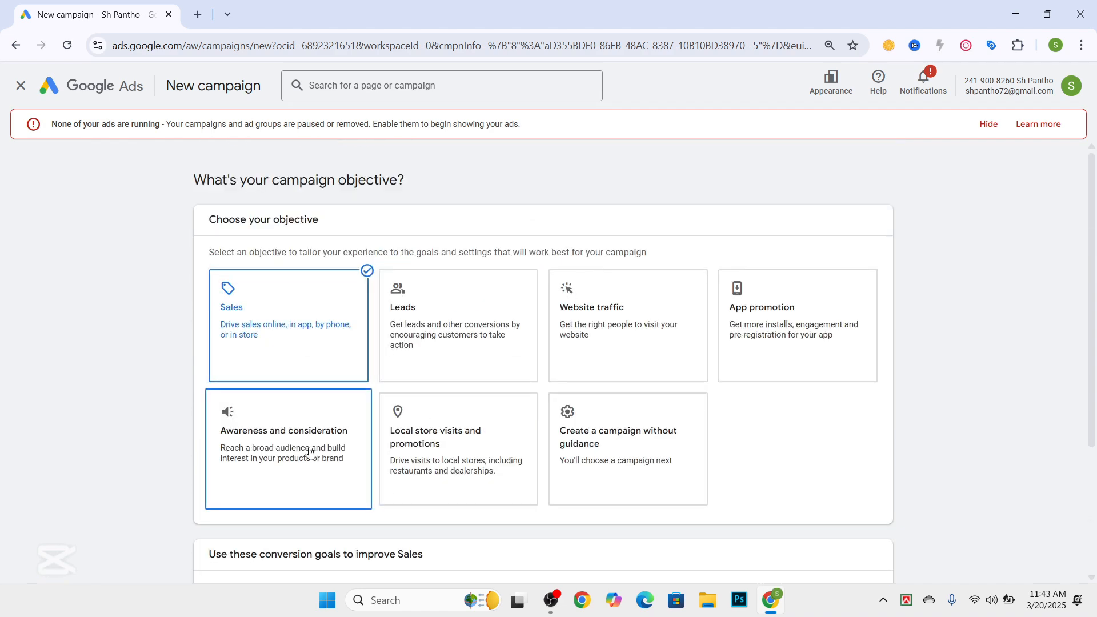
scroll(322, 434, "down", 2)
left_click(609, 393)
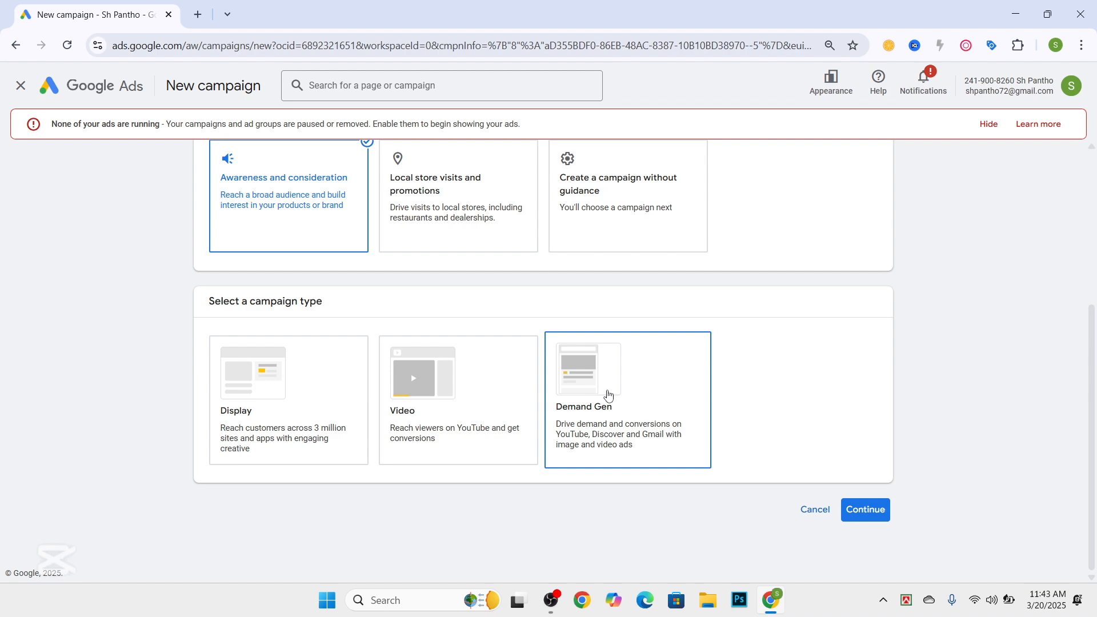
scroll(392, 225, "up", 2)
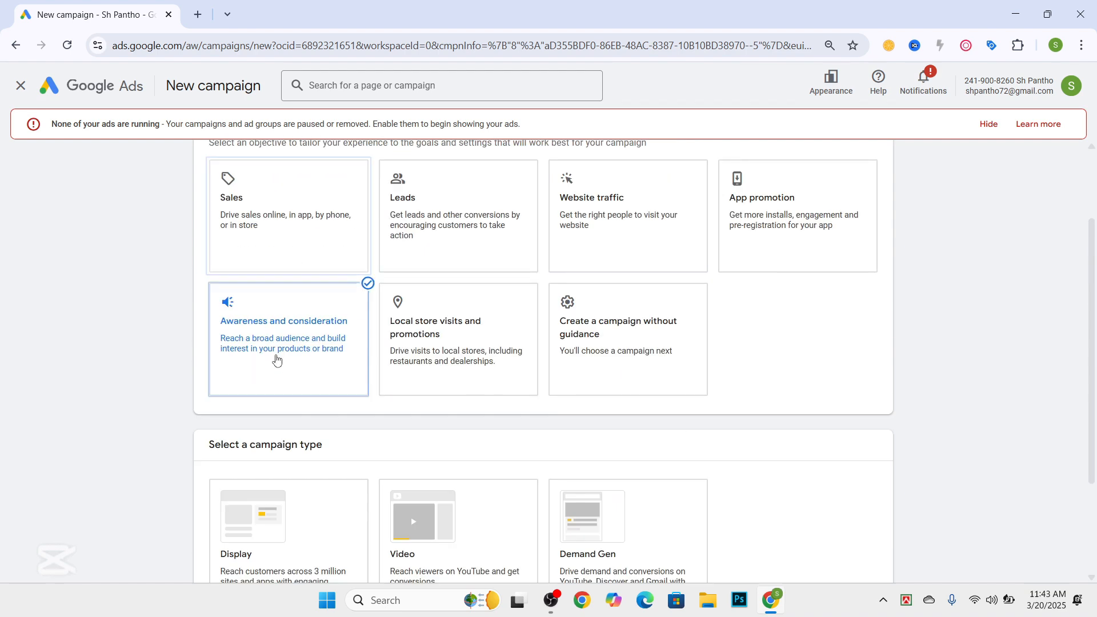
scroll(278, 357, "down", 1)
scroll(565, 483, "down", 1)
scroll(565, 431, "up", 3)
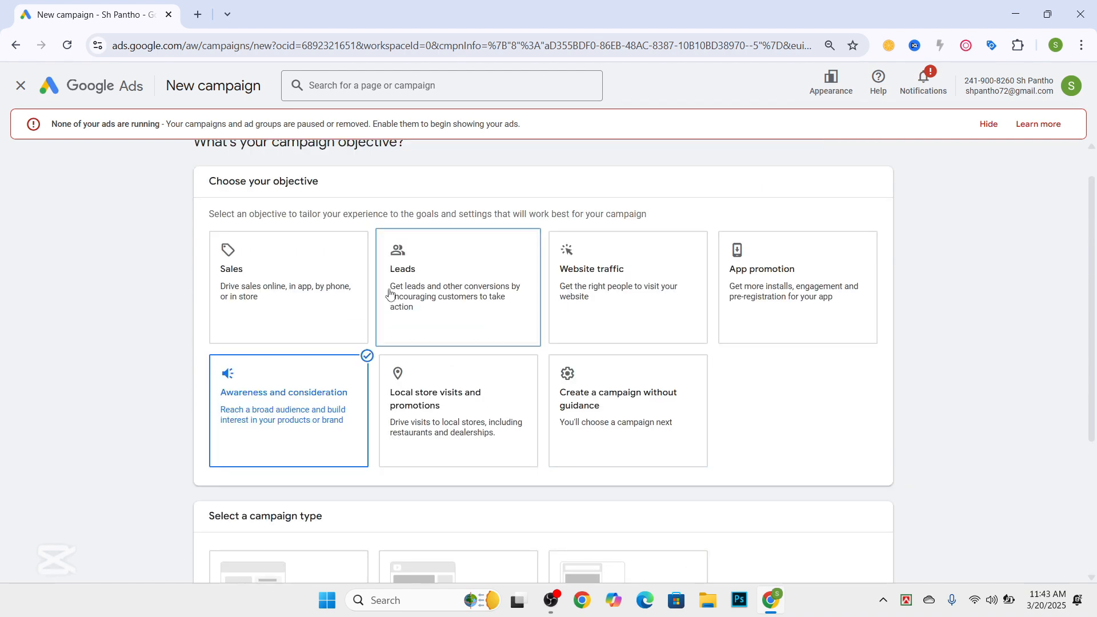
scroll(365, 297, "down", 1)
scroll(343, 301, "down", 2)
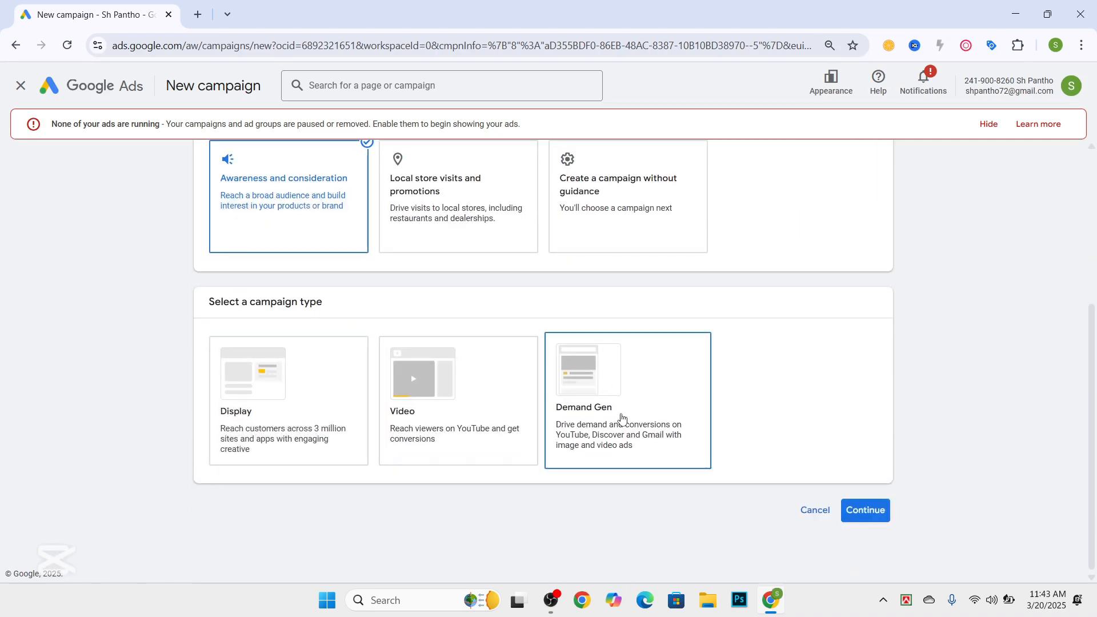
Switch to Create a campaign without guidance and examine its campaign types
scroll(621, 421, "up", 3)
left_click(621, 418)
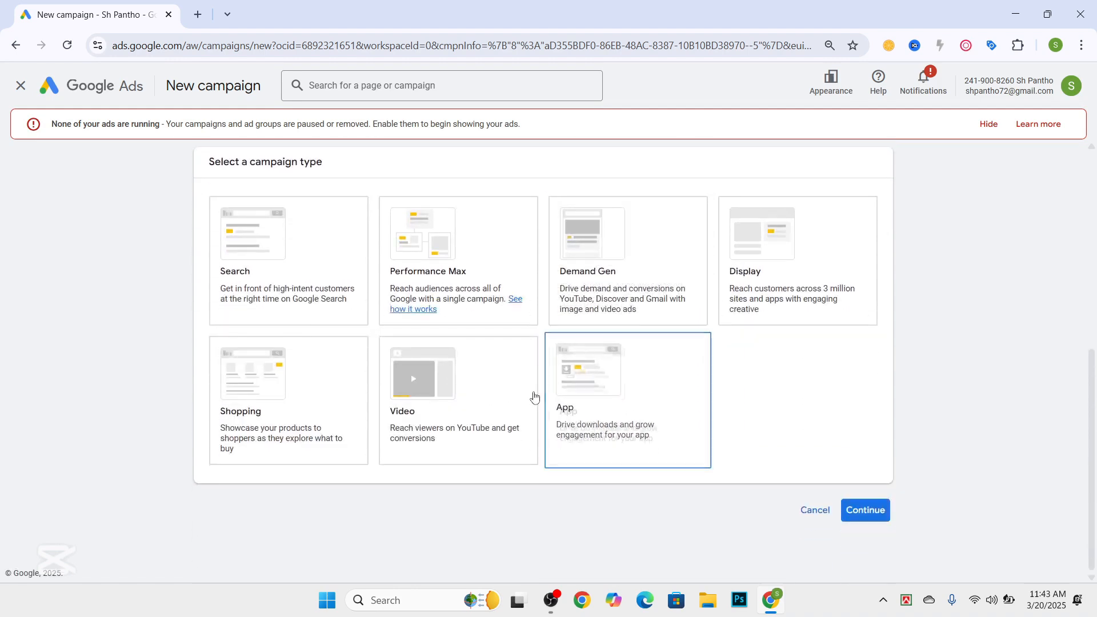
left_click(631, 301)
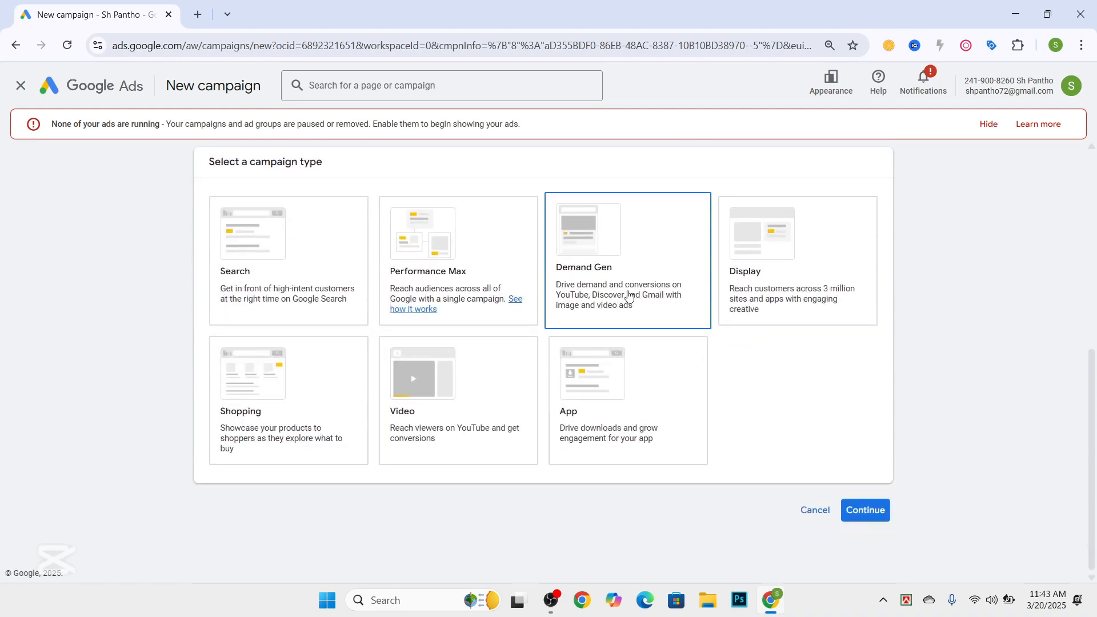
scroll(630, 295, "up", 4)
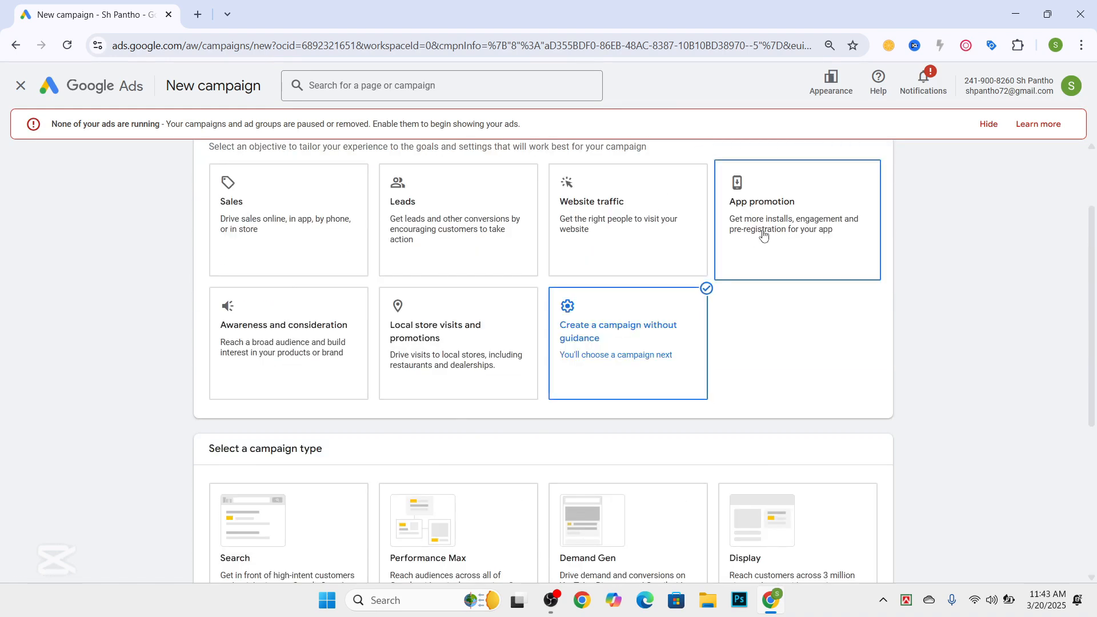
Select the App promotion, Website traffic and Leads objectives one after another to compare the options each offers
left_click(763, 234)
scroll(445, 387, "up", 5)
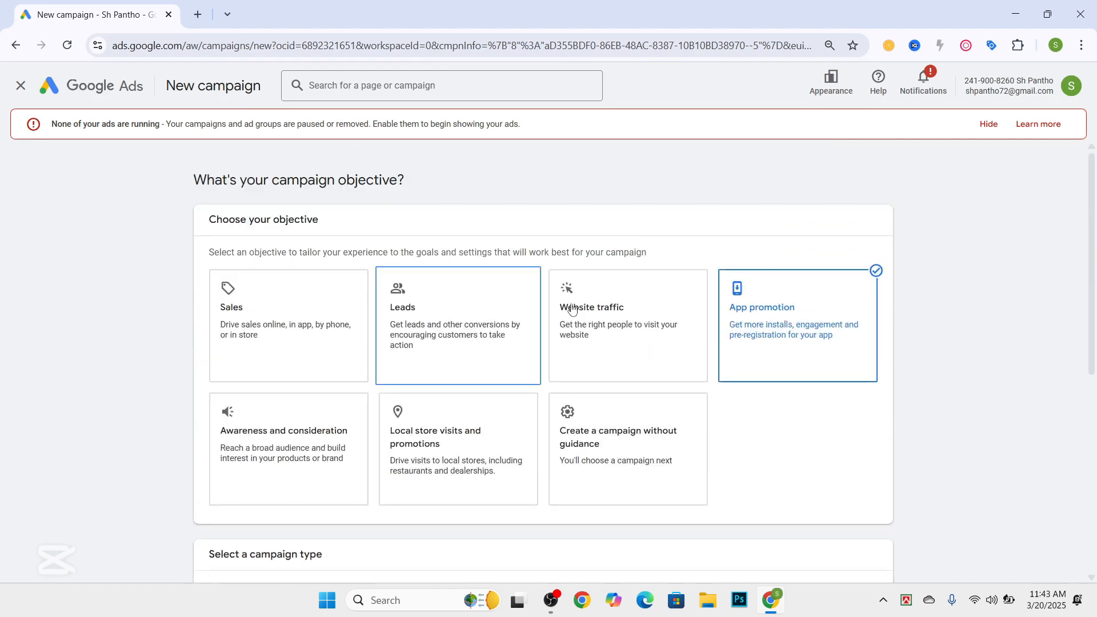
left_click(609, 310)
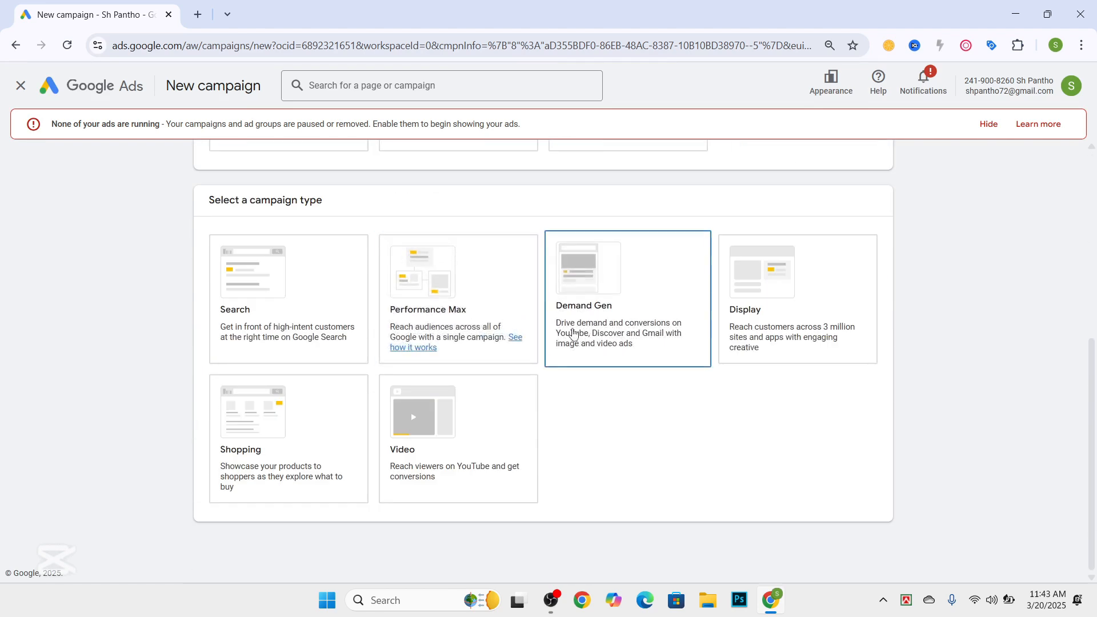
scroll(573, 333, "up", 5)
left_click(431, 320)
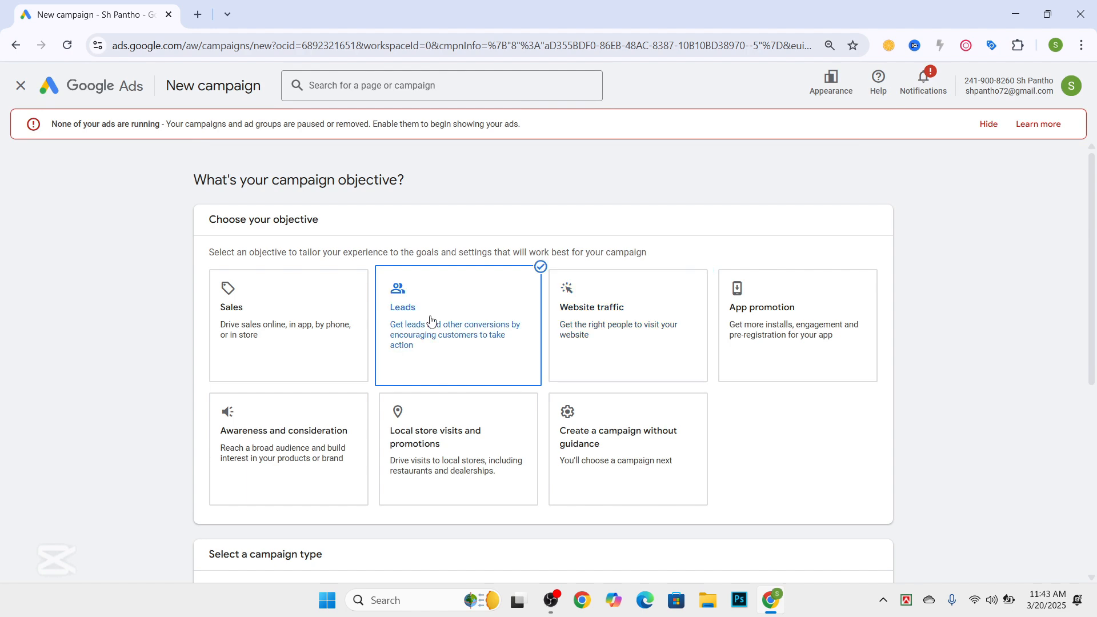
scroll(477, 374, "up", 5)
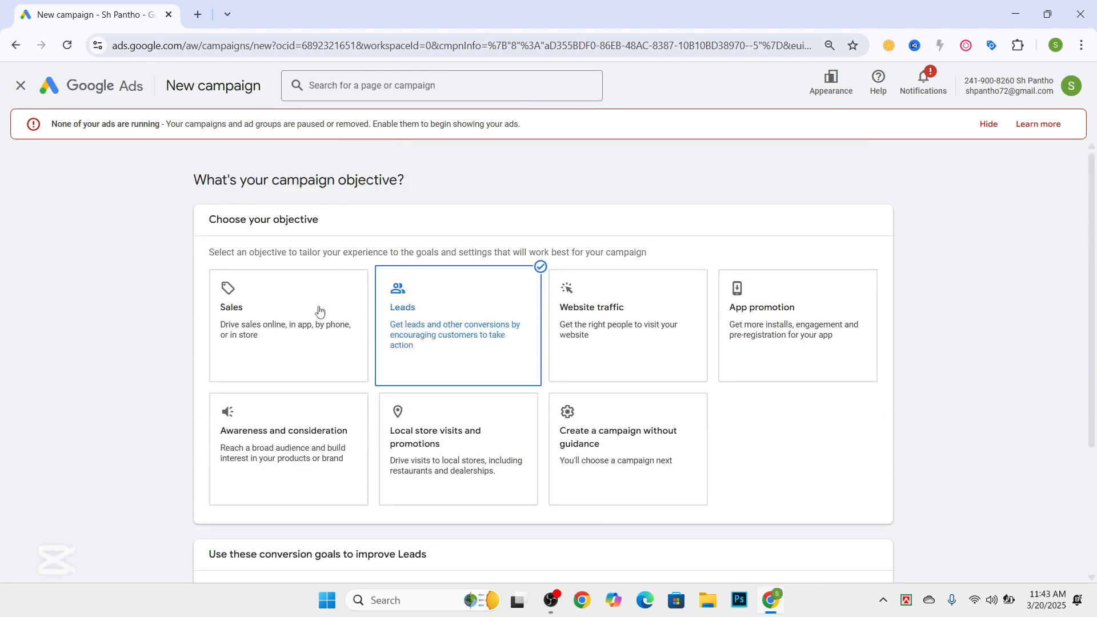
Set the campaign objective to Sales
left_click(318, 311)
scroll(195, 112, "up", 1)
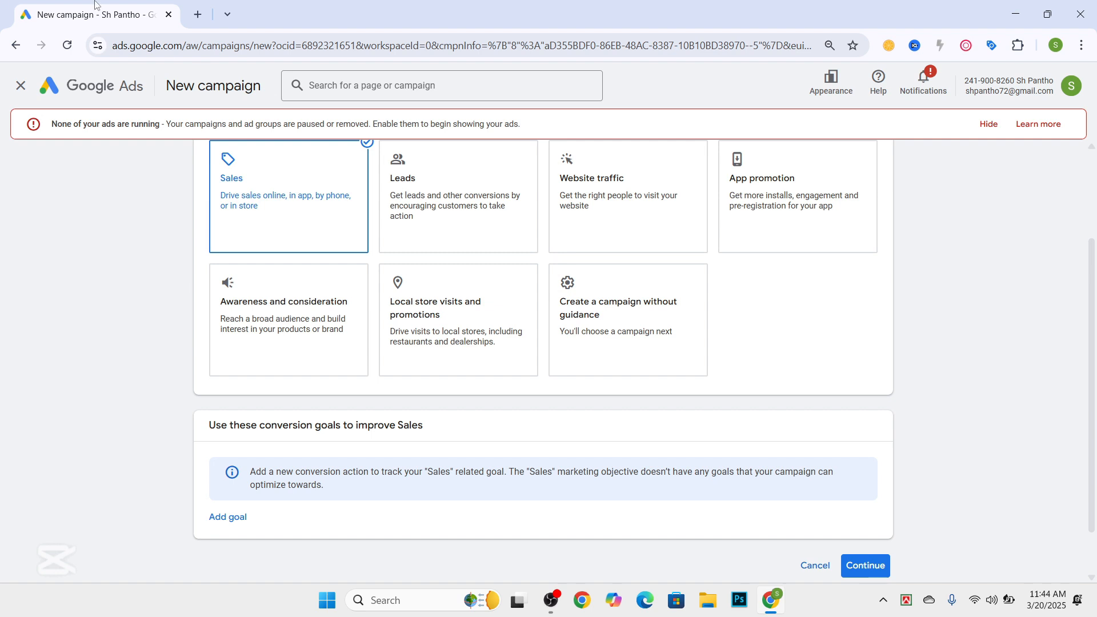
left_click(304, 207)
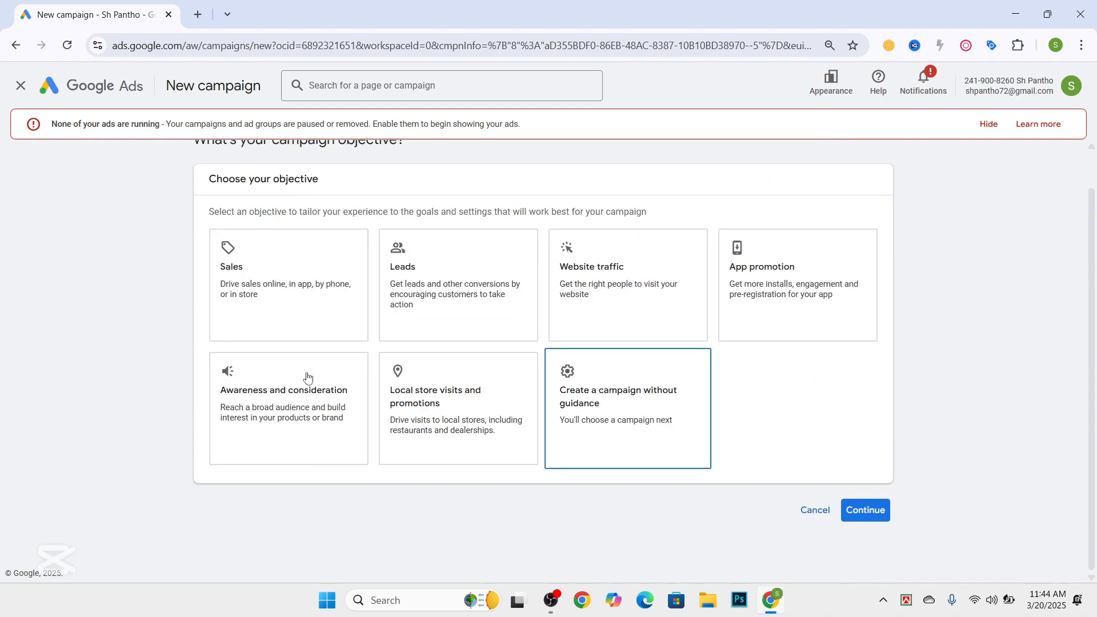
left_click(309, 318)
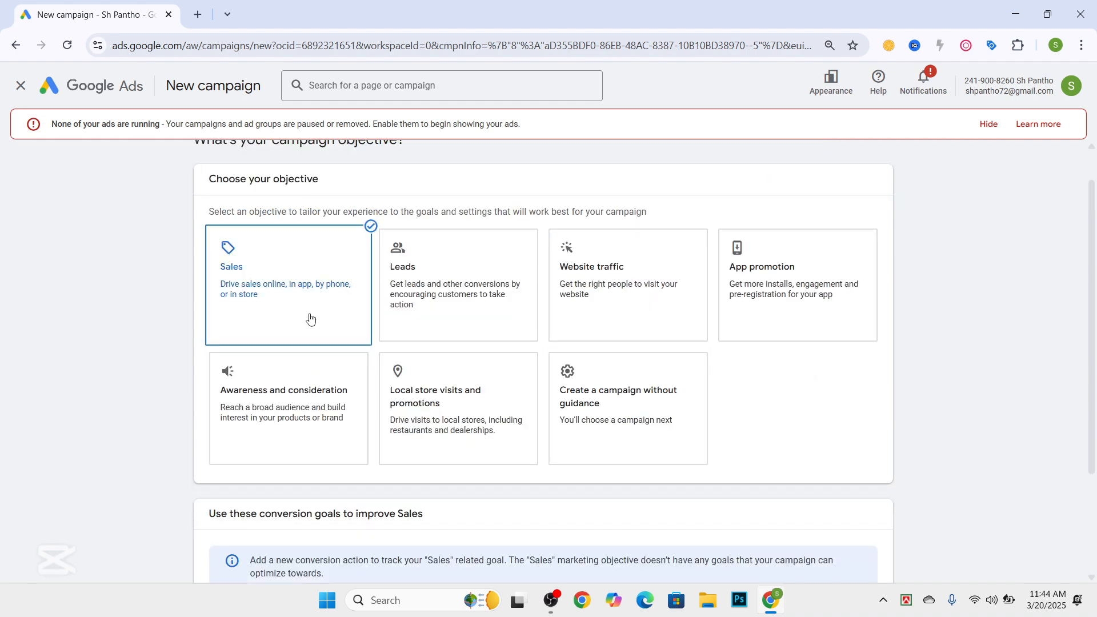
scroll(312, 314, "down", 3)
scroll(291, 181, "up", 1)
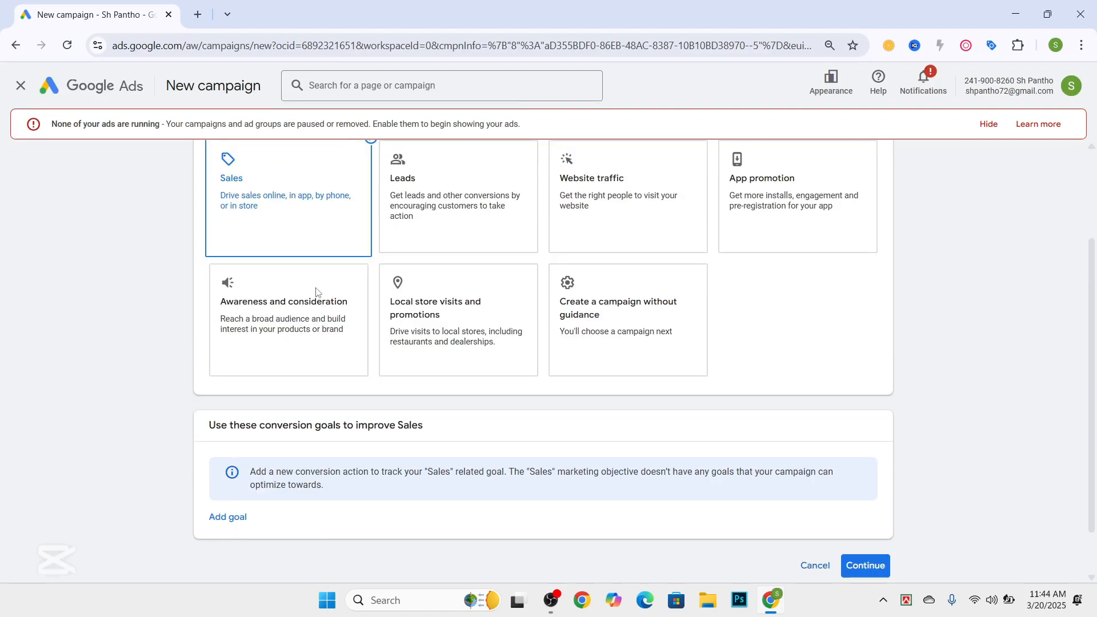
Add Purchases as the conversion goal for Sales and continue to the campaign type selection
left_click(239, 522)
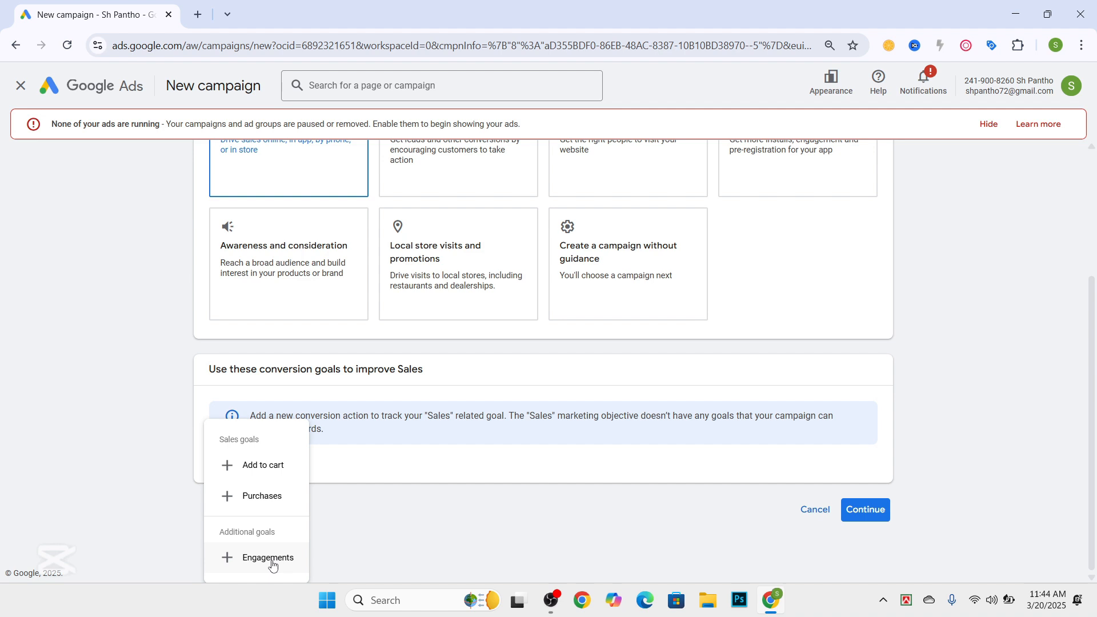
left_click(252, 502)
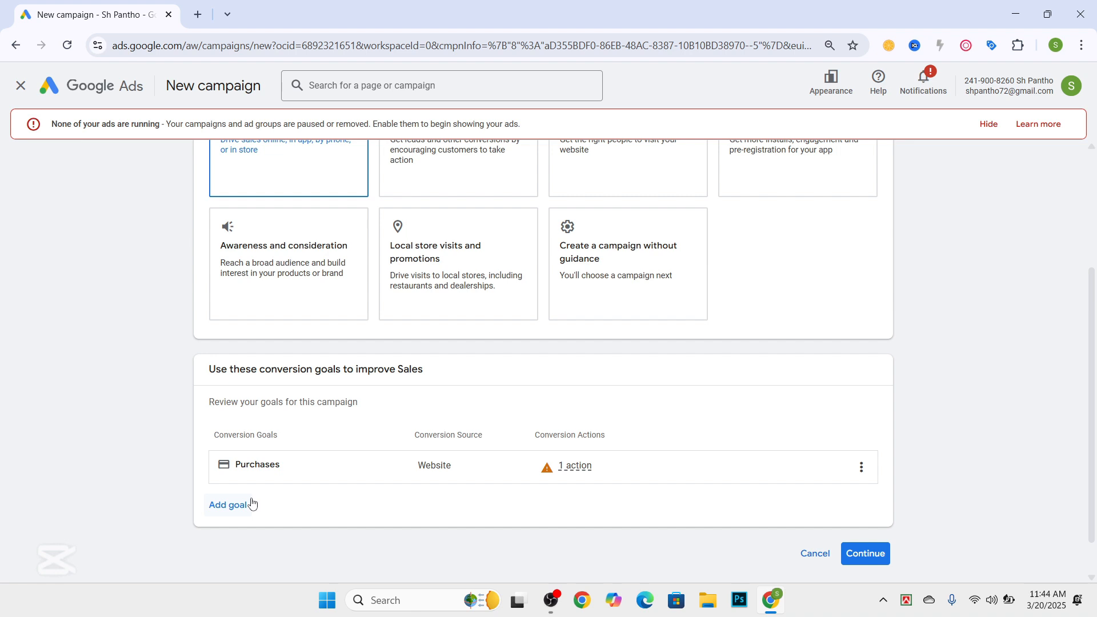
scroll(352, 451, "down", 1)
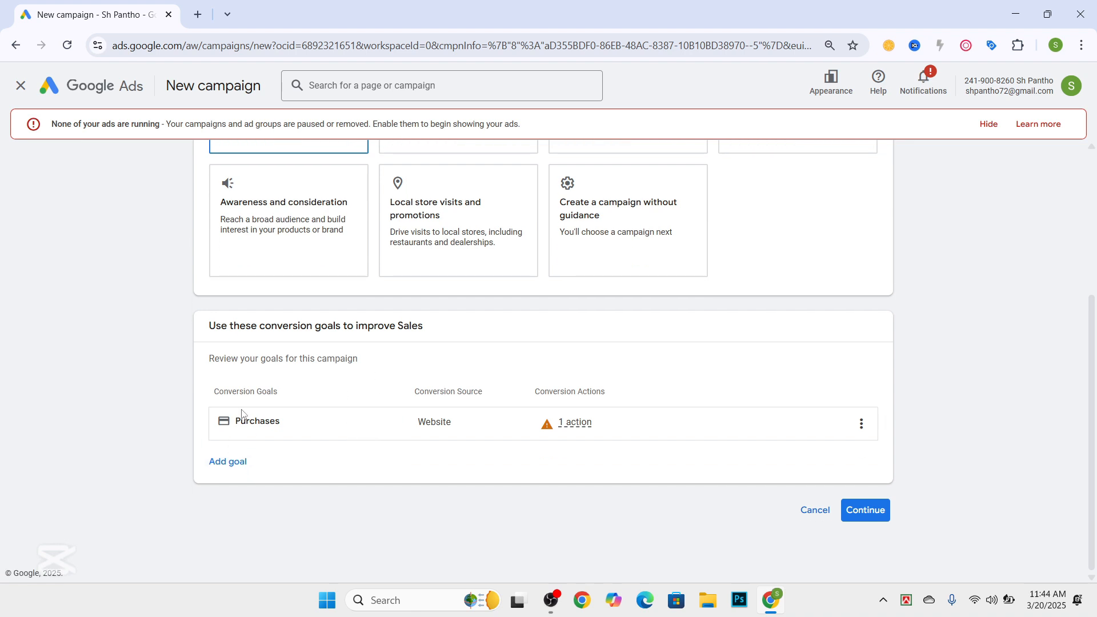
left_click(880, 510)
Choose Demand Gen as the campaign type
scroll(498, 427, "down", 6)
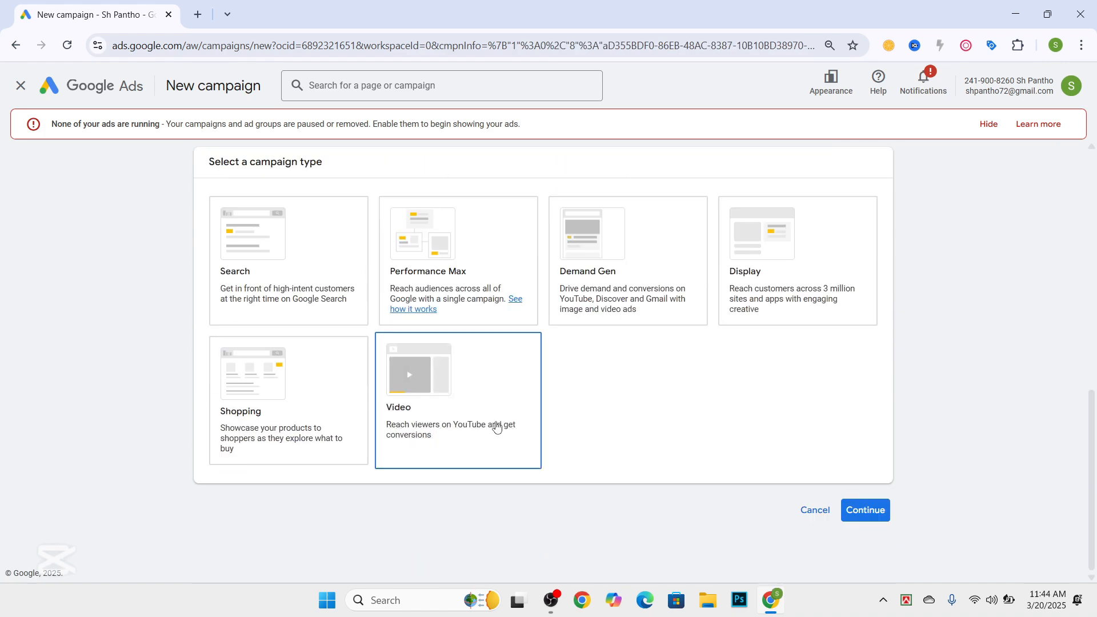
scroll(497, 427, "up", 1)
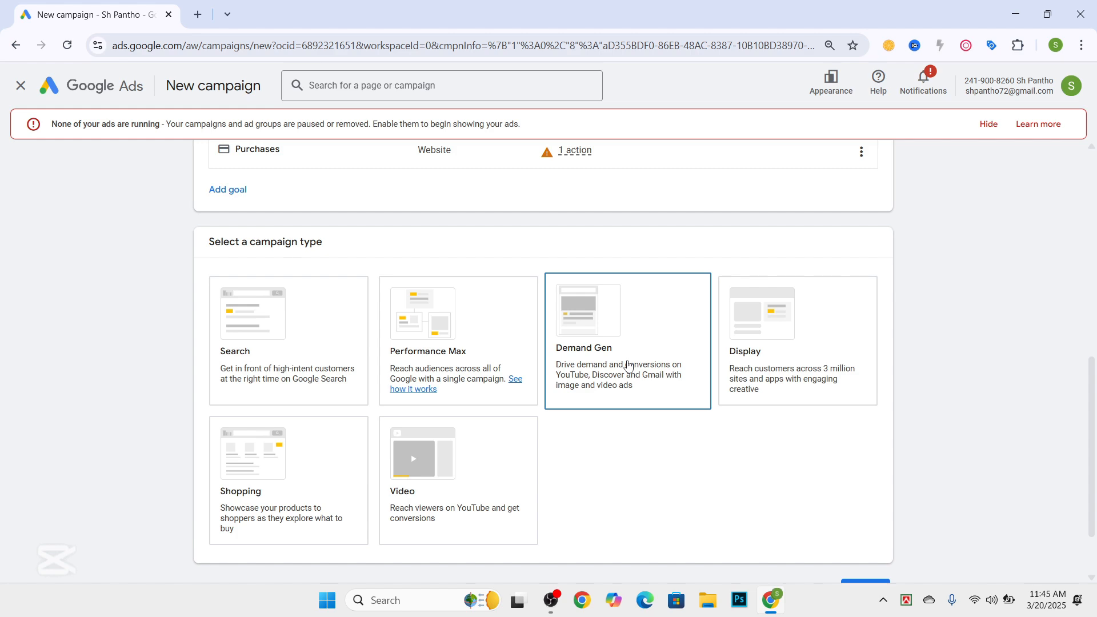
left_click(604, 371)
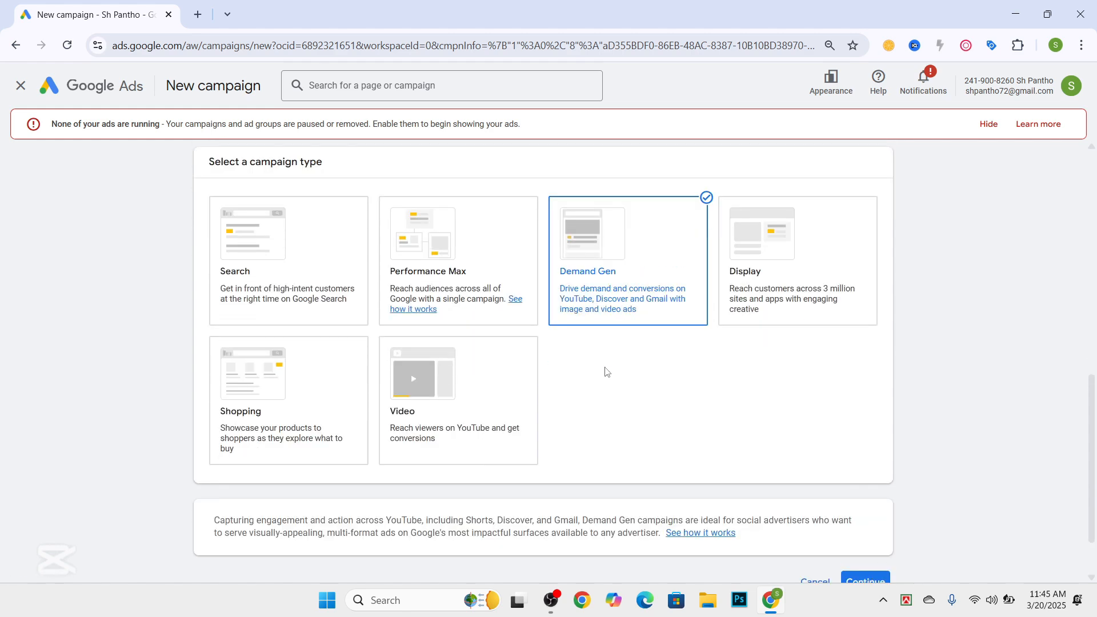
Review the chosen objective, conversion goal and campaign type, and continue by starting a new campaign instead of a saved draft
scroll(604, 372, "up", 10)
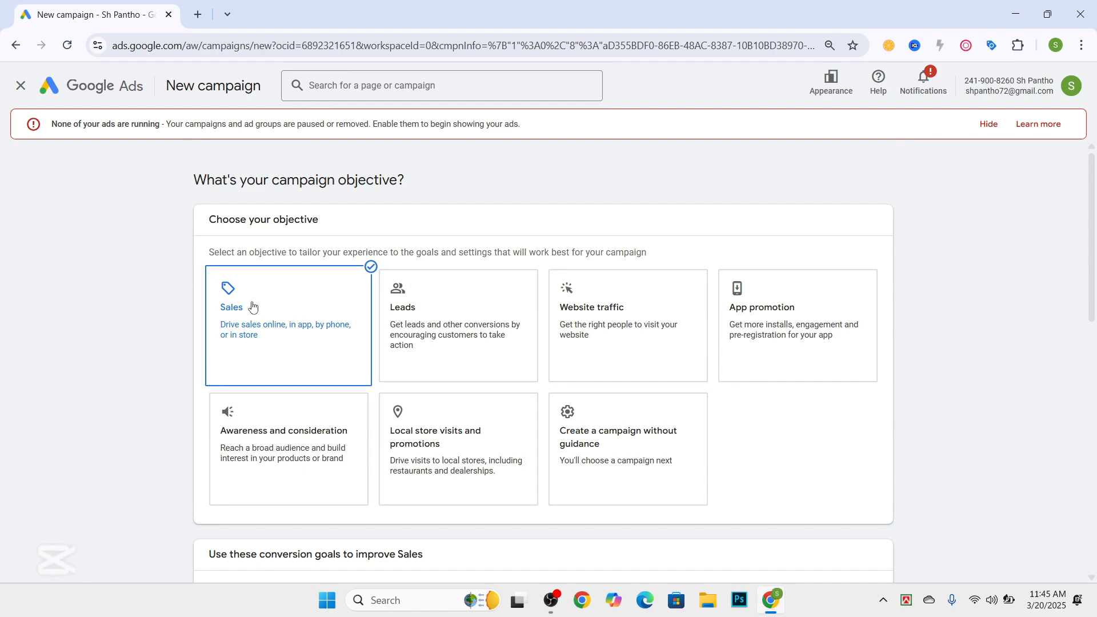
scroll(253, 307, "down", 4)
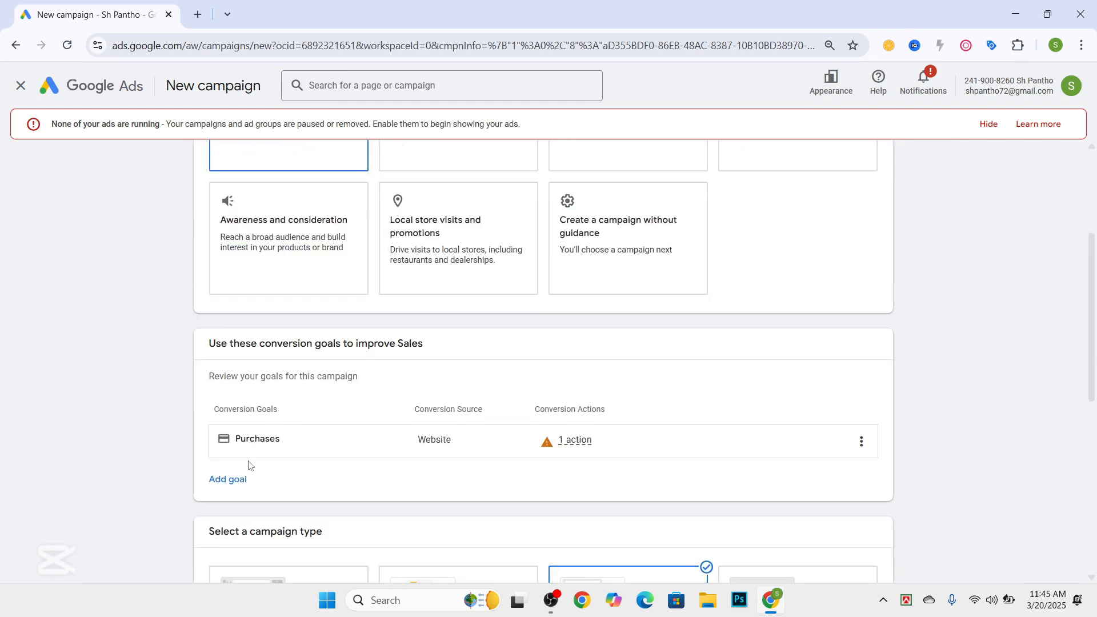
scroll(249, 465, "down", 1)
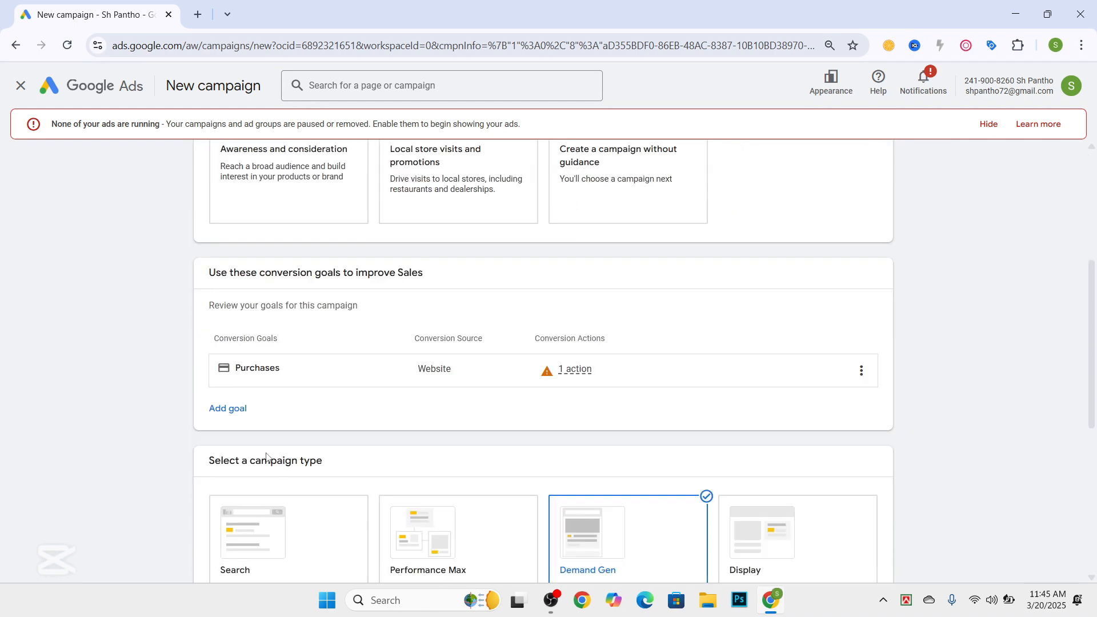
scroll(313, 439, "down", 5)
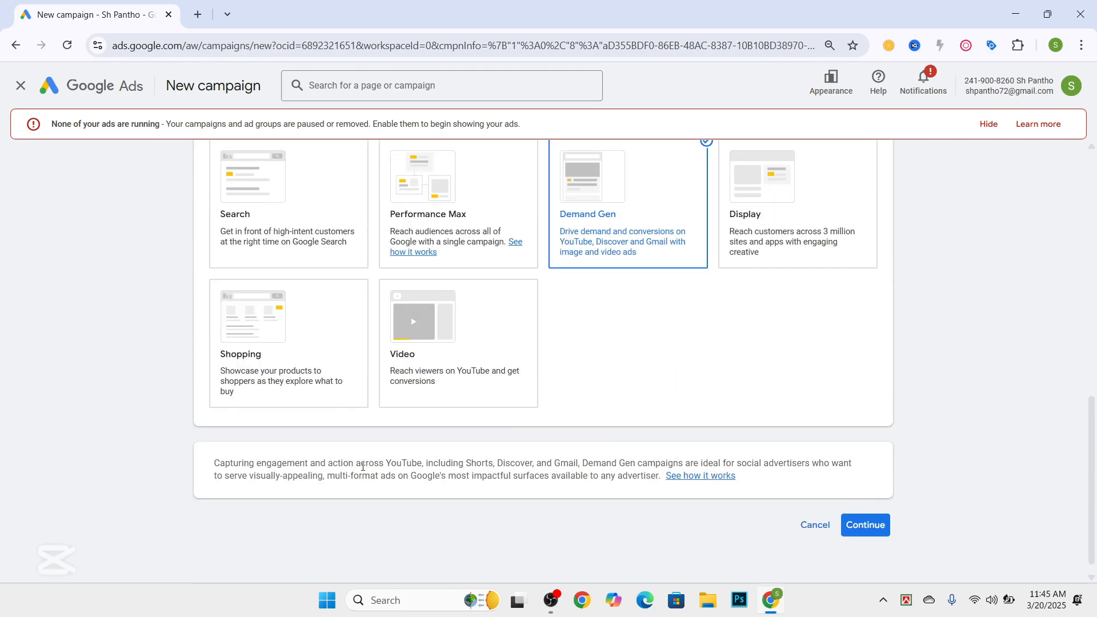
left_click(864, 524)
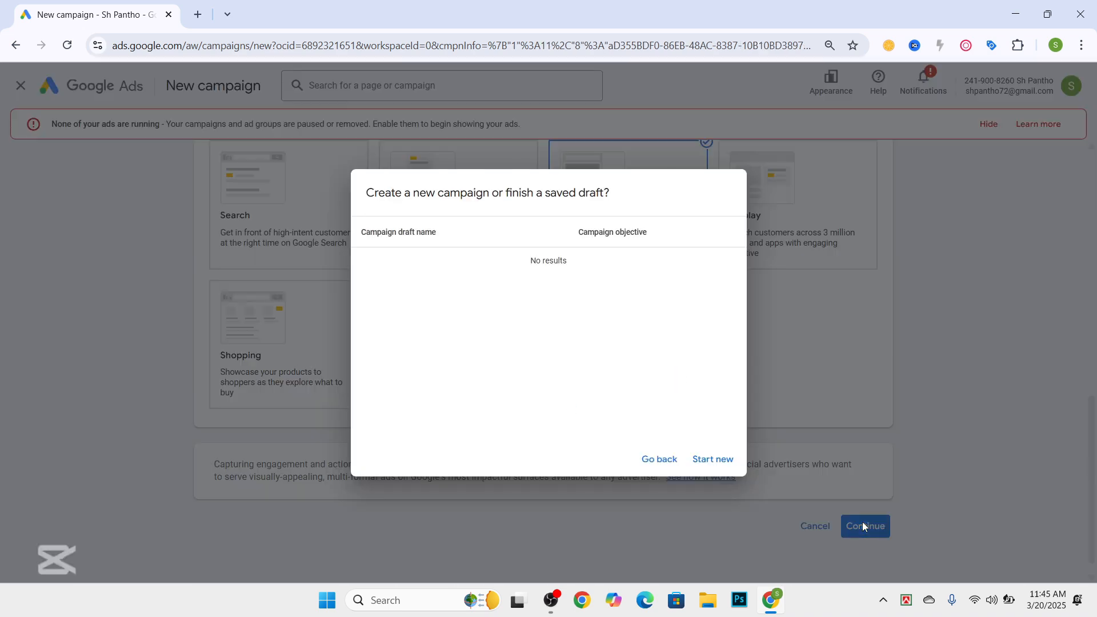
left_click(695, 458)
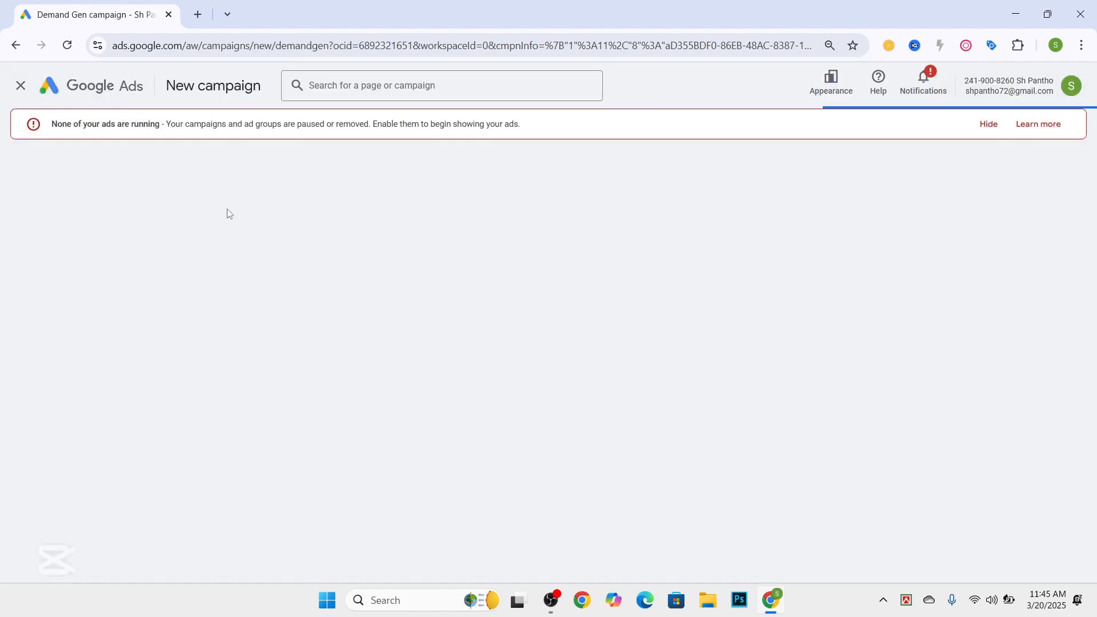
Search Google in a new browser tab for "google ads demand gen campaigns"
left_click(199, 14)
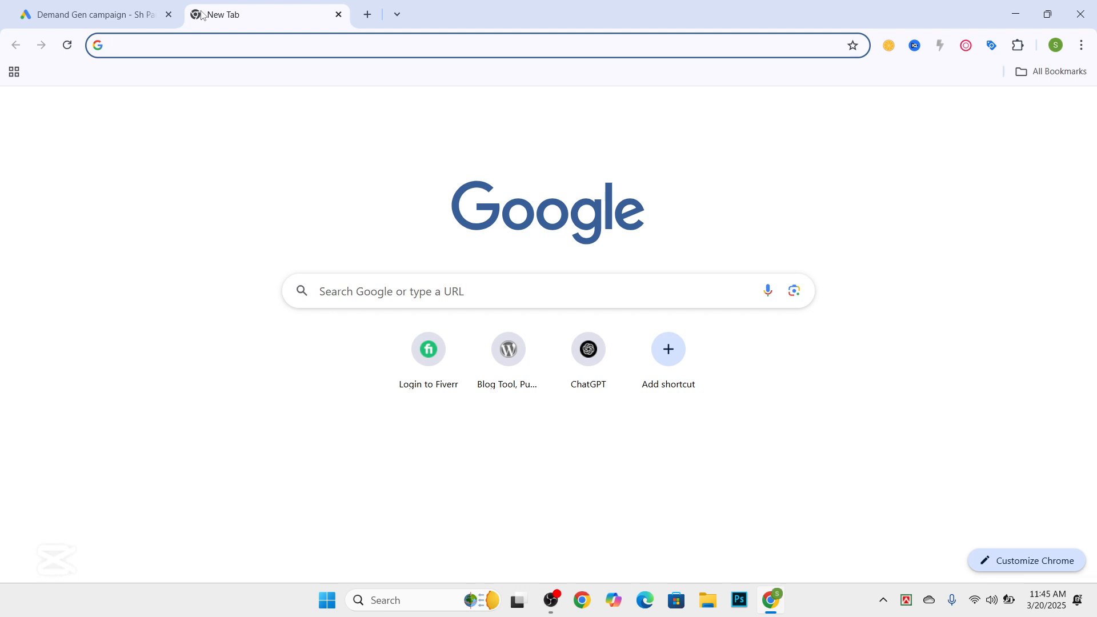
type("google")
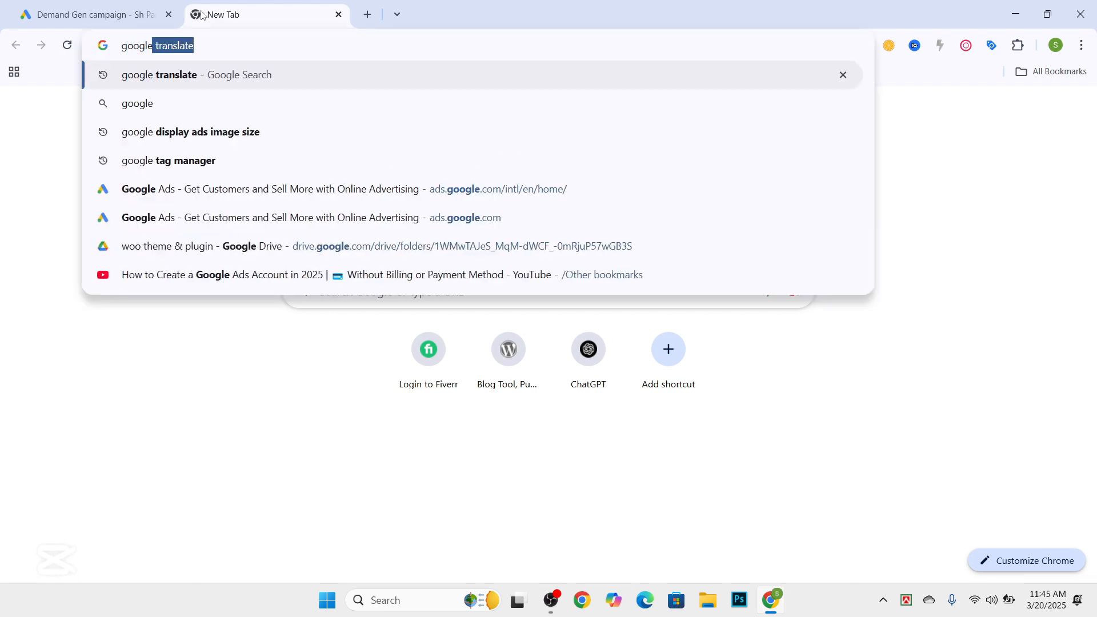
type(" ads de")
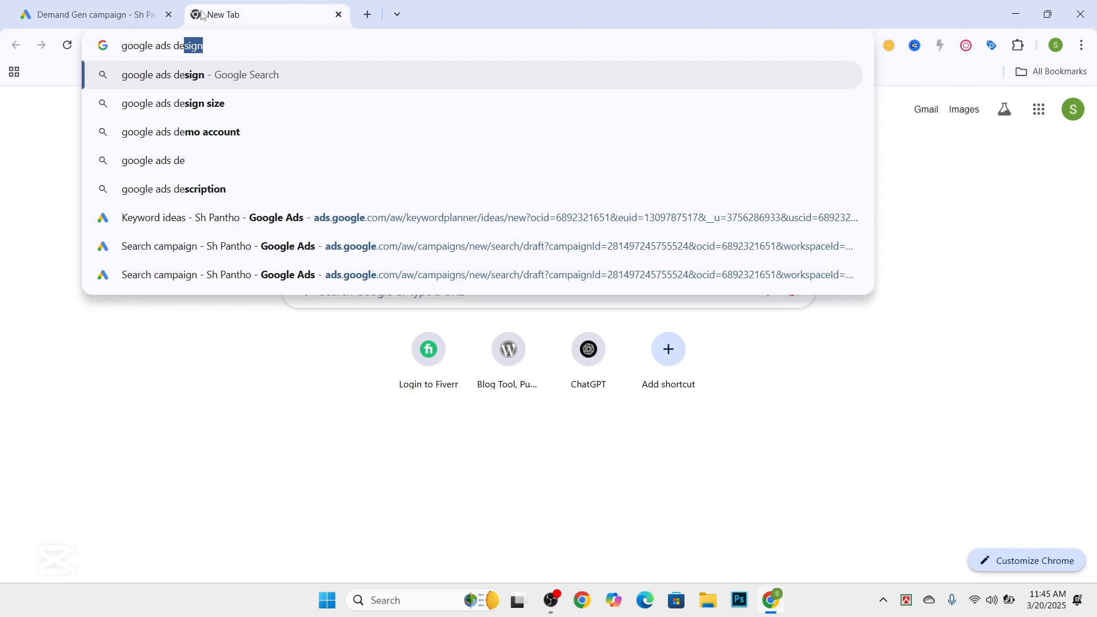
type("mand ")
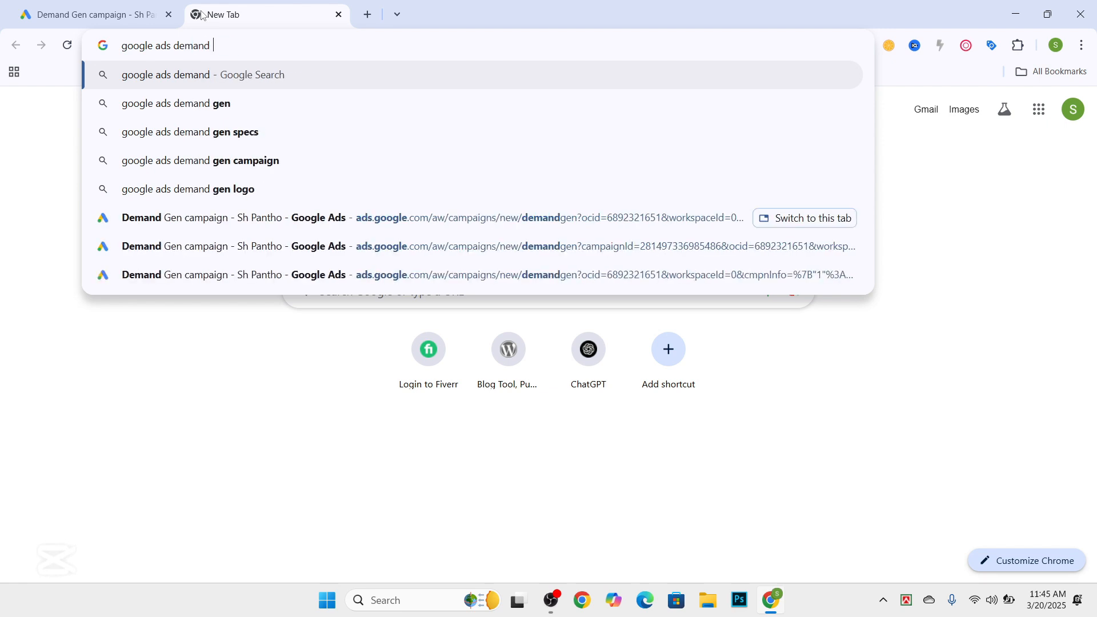
type("gen de")
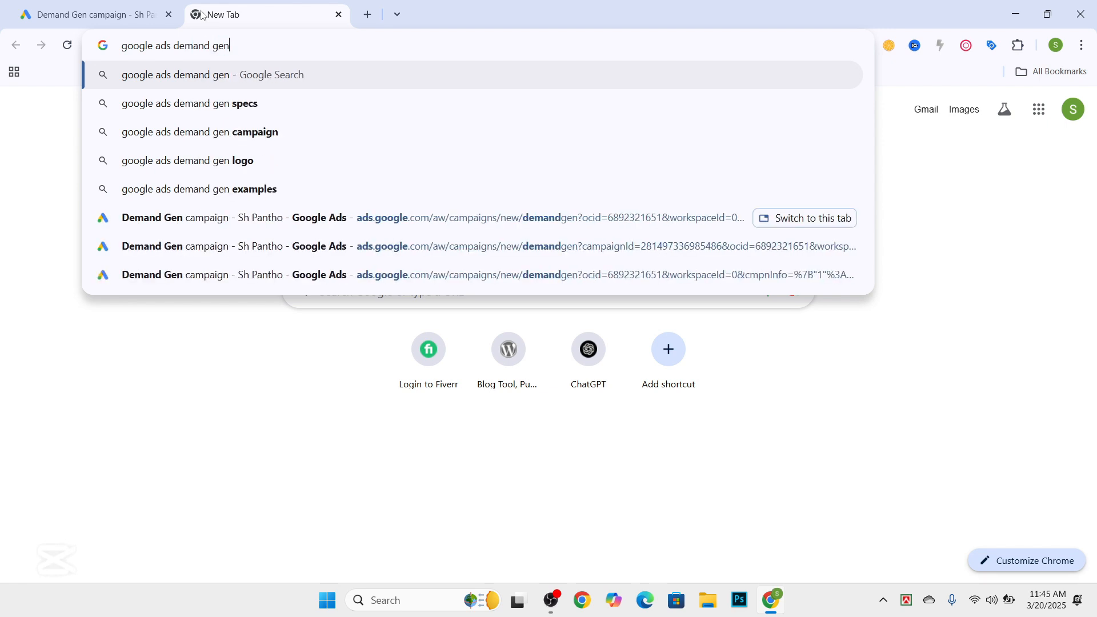
key("BackSpace")
key("BackSpace")
type("ca")
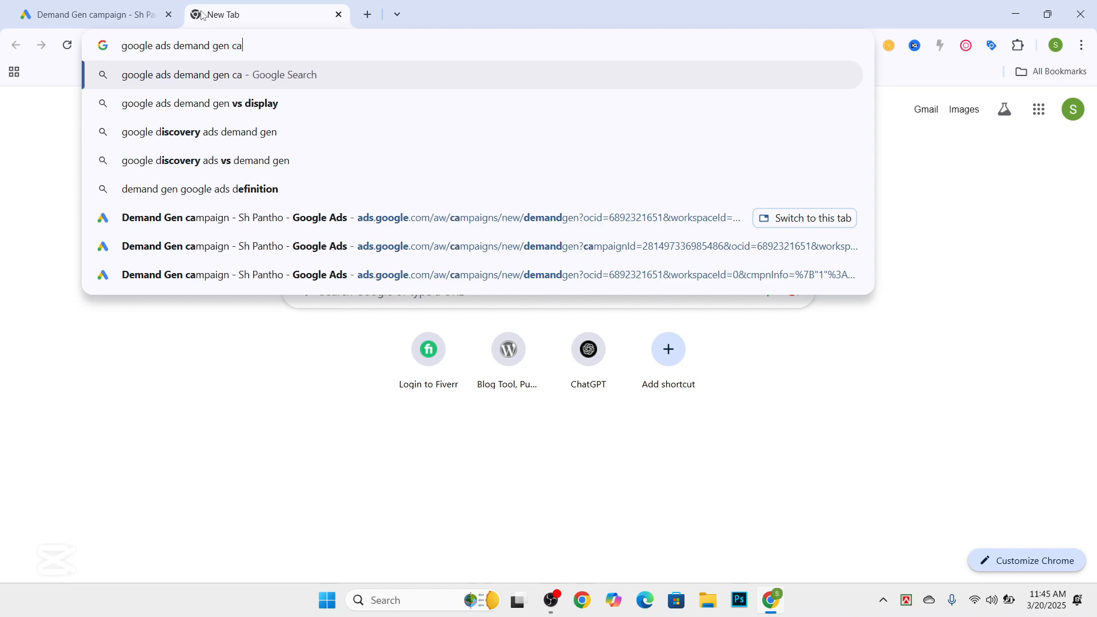
type("mp")
key("Return")
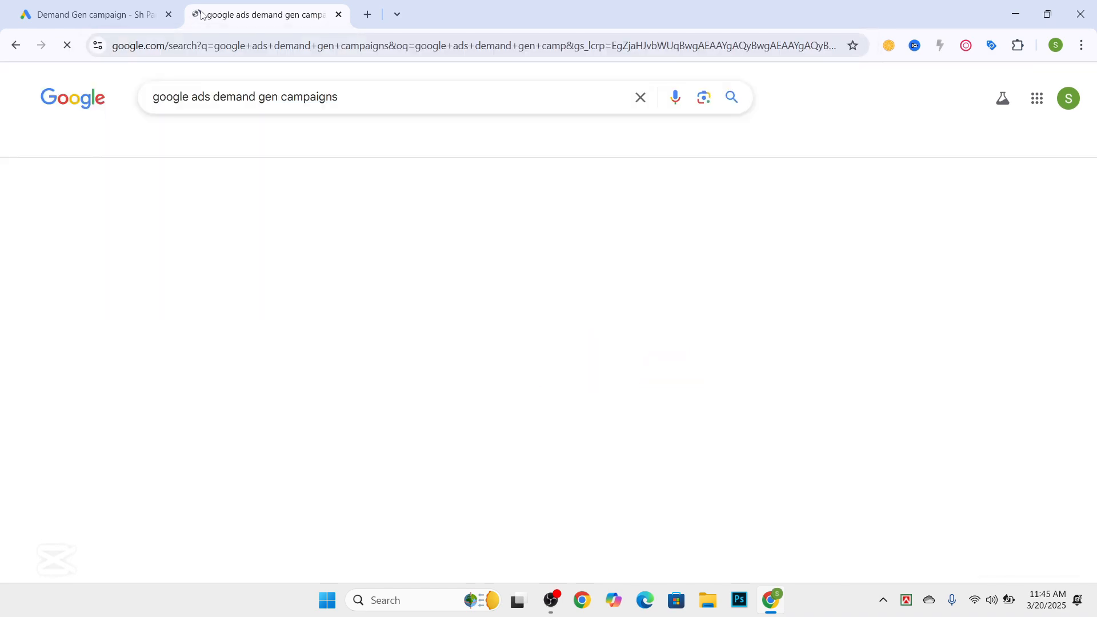
Open the results "About Demand Gen campaigns" and "Demand Gen: Engage Customers and Drive Results" in separate background tabs
scroll(223, 275, "down", 4)
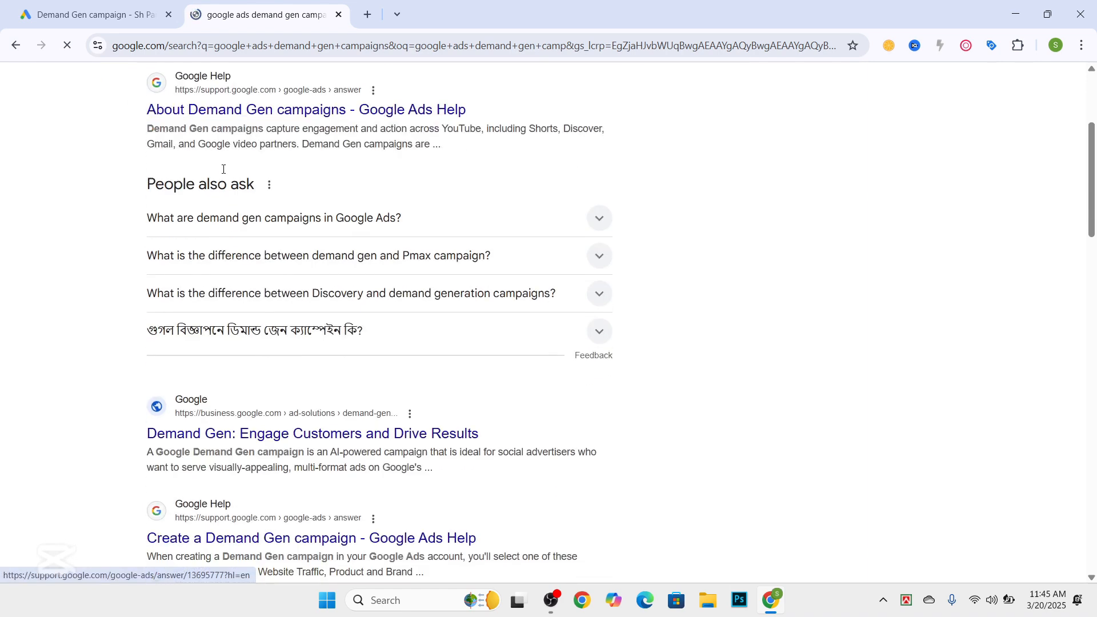
middle_click(224, 110)
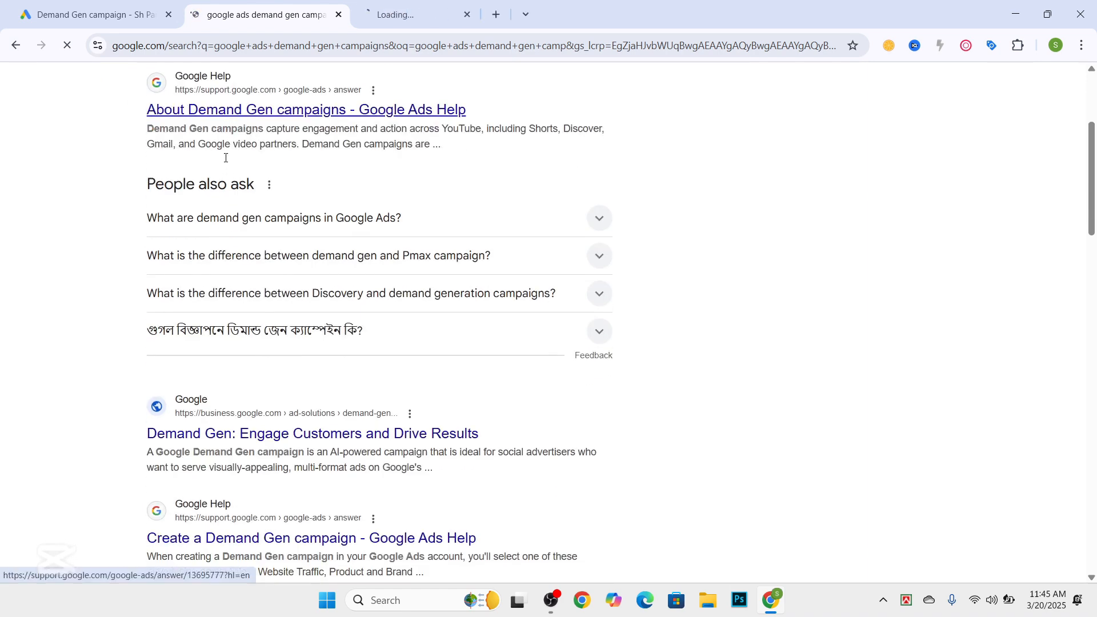
key("ctrl+minus")
scroll(205, 313, "down", 3)
middle_click(237, 232)
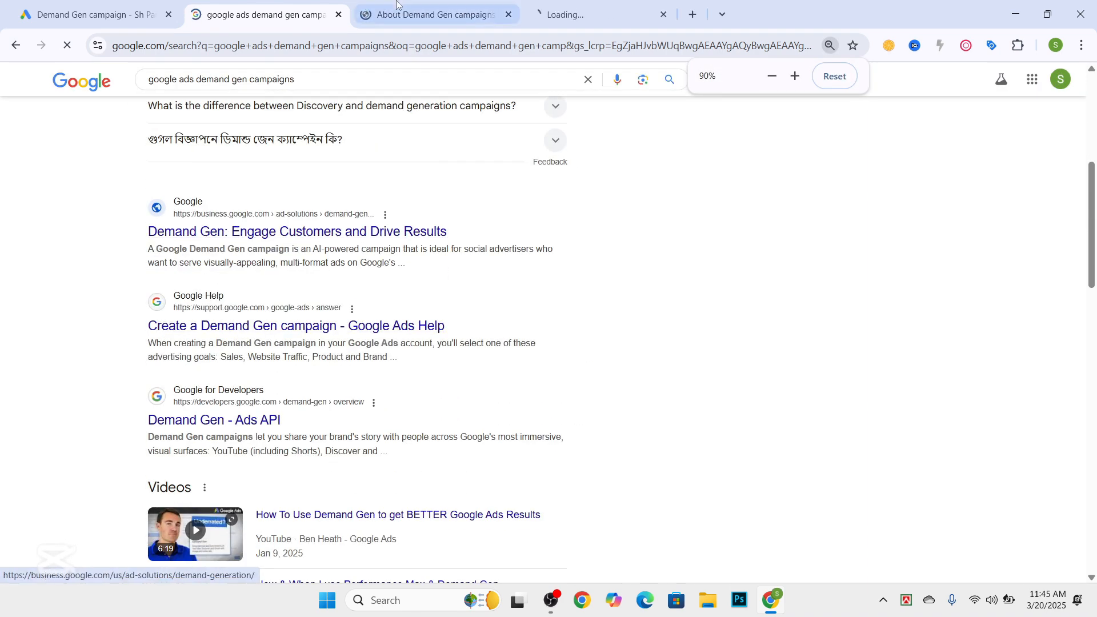
Switch to the About Demand Gen campaigns help article and read its summary, introduction and additional fun facts
left_click(399, 4)
scroll(382, 263, "down", 9)
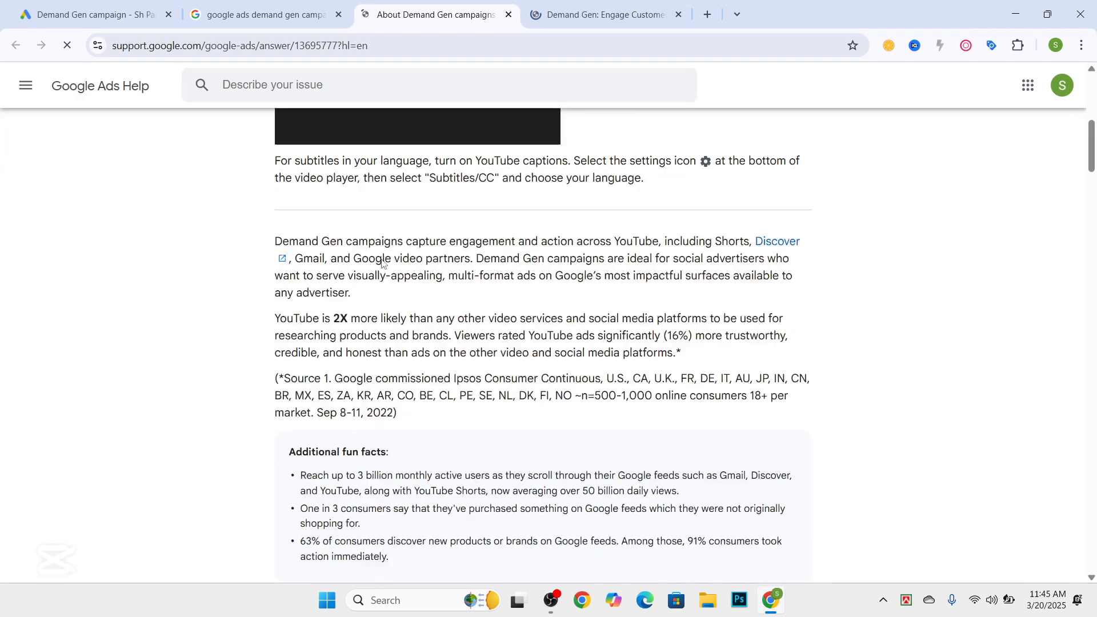
scroll(381, 263, "down", 6)
scroll(381, 263, "up", 11)
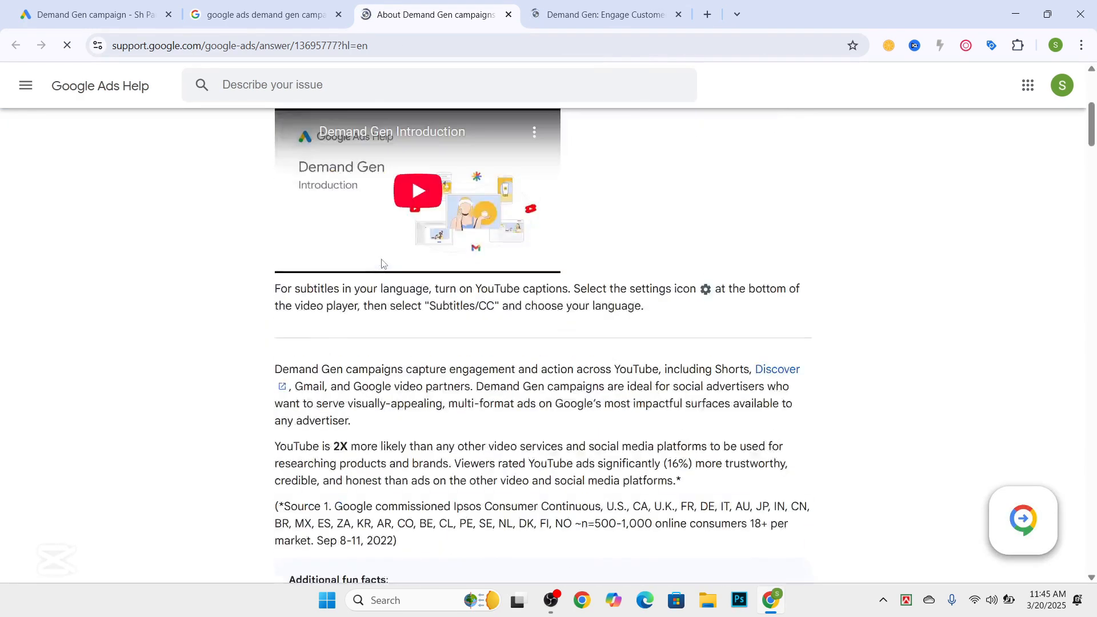
scroll(383, 264, "up", 8)
scroll(382, 264, "down", 7)
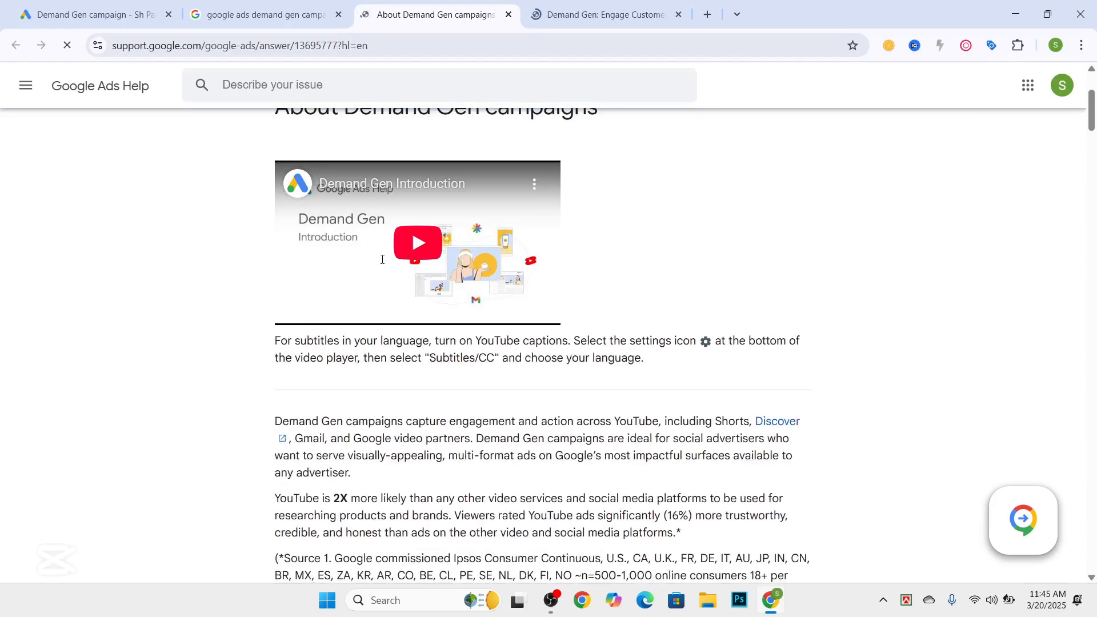
scroll(381, 266, "up", 1)
scroll(379, 266, "up", 6)
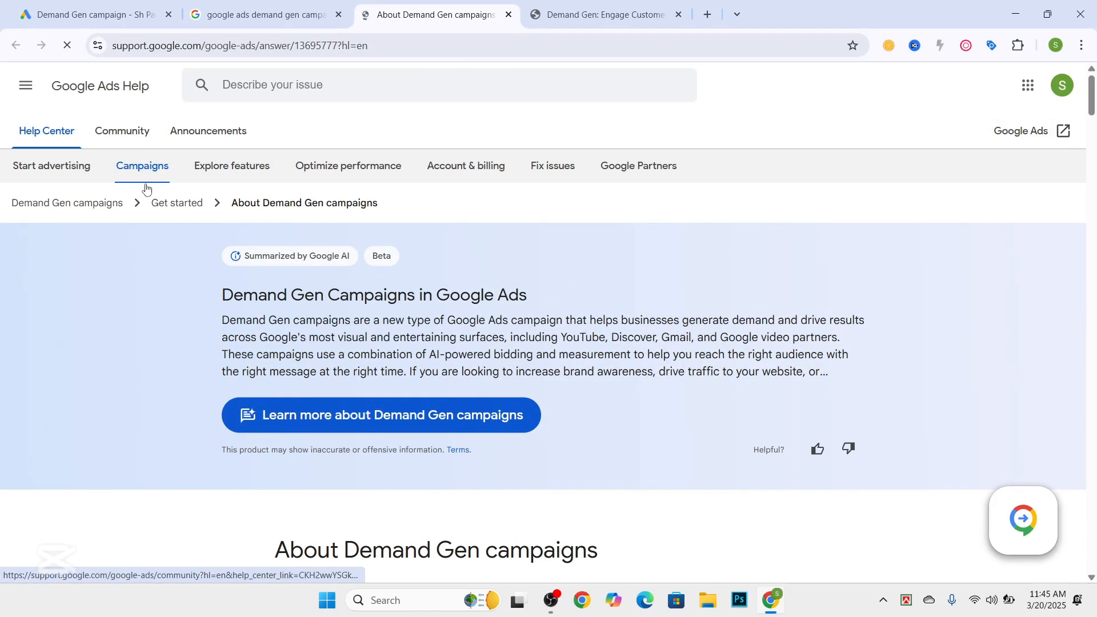
scroll(358, 259, "down", 6)
scroll(358, 258, "down", 6)
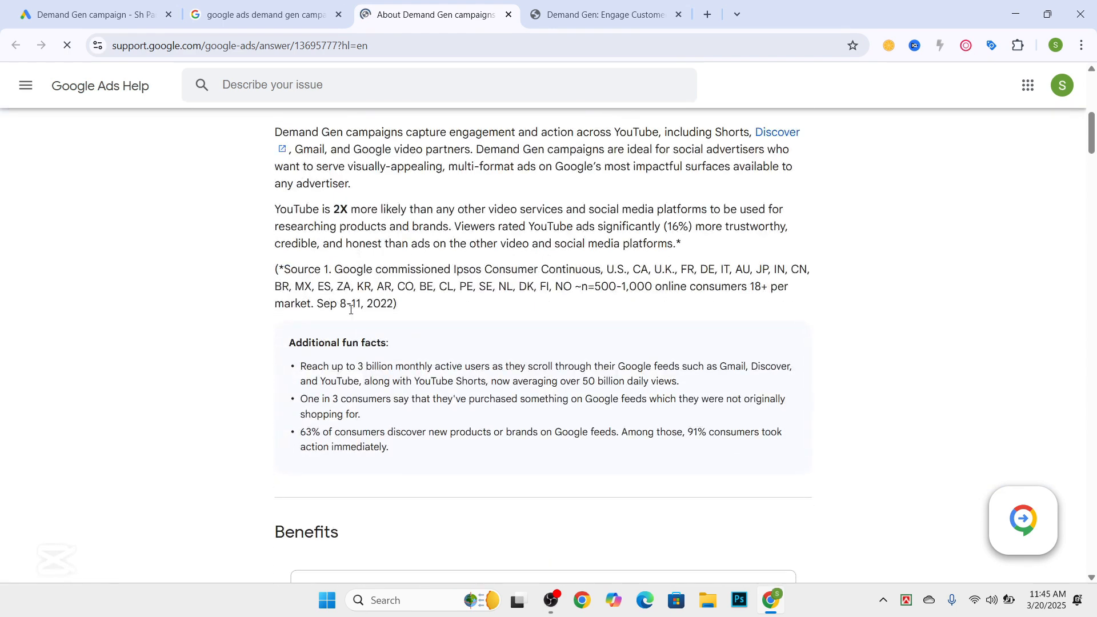
Review the article's Benefits section, covering expanded impact, tailored ad experiences, and AI-powered bidding and measurement
scroll(362, 330, "down", 6)
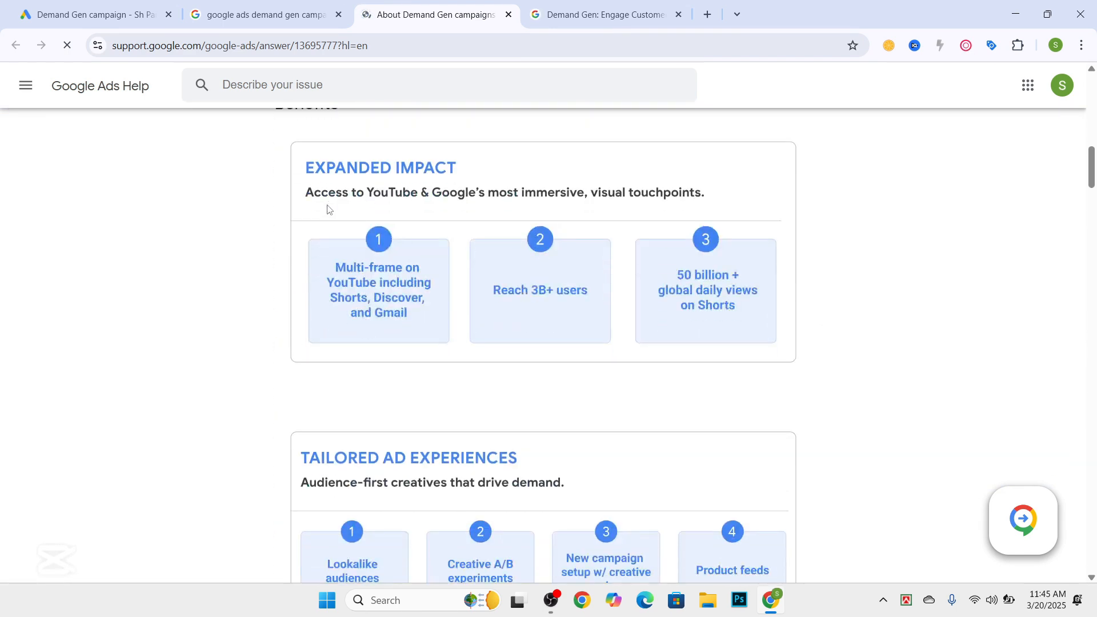
scroll(329, 209, "up", 1)
scroll(360, 206, "down", 2)
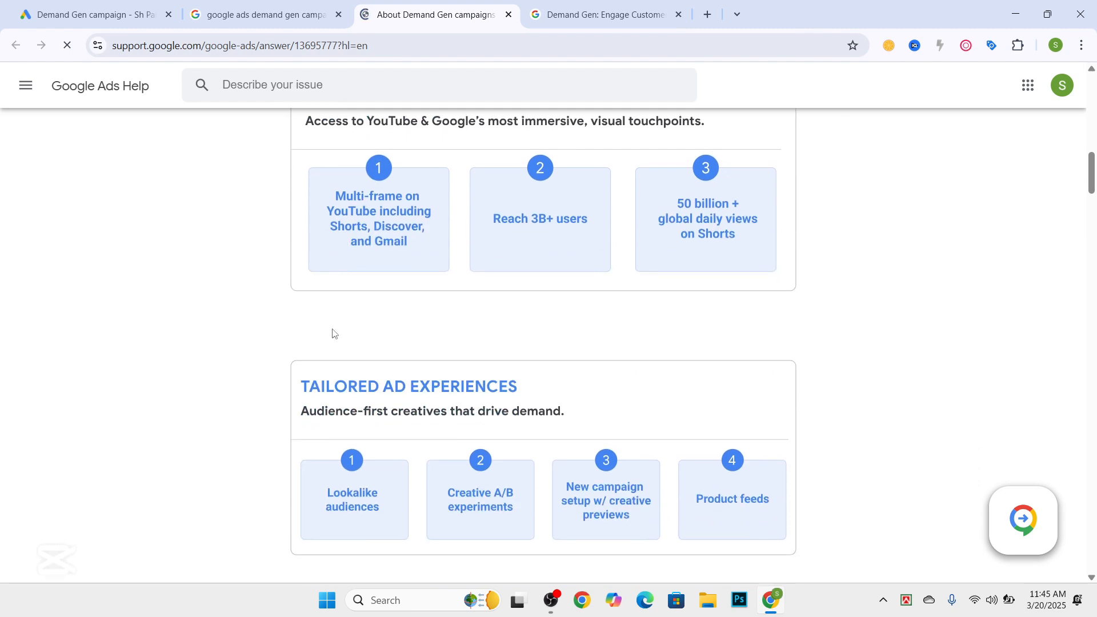
scroll(411, 365, "down", 1)
scroll(419, 374, "down", 4)
scroll(373, 269, "up", 3)
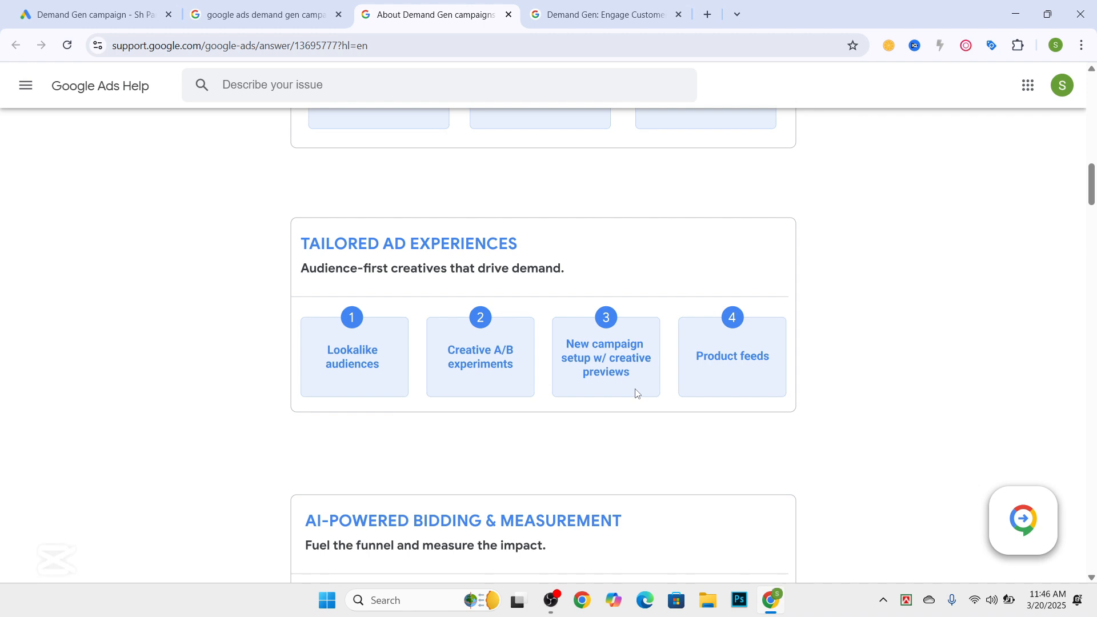
scroll(769, 366, "down", 3)
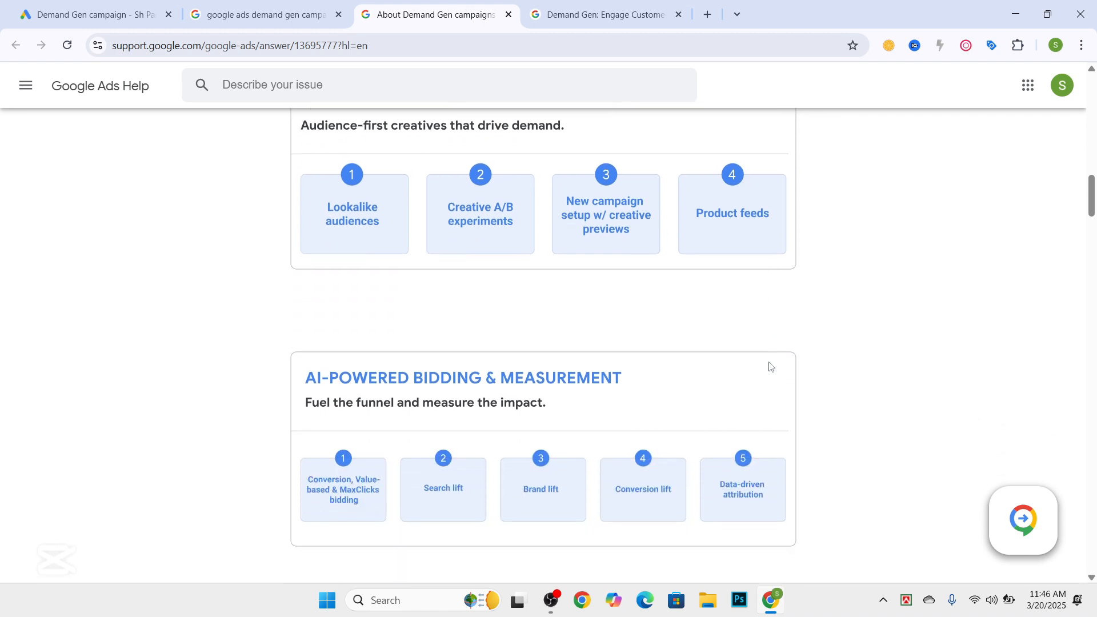
scroll(769, 251, "down", 1)
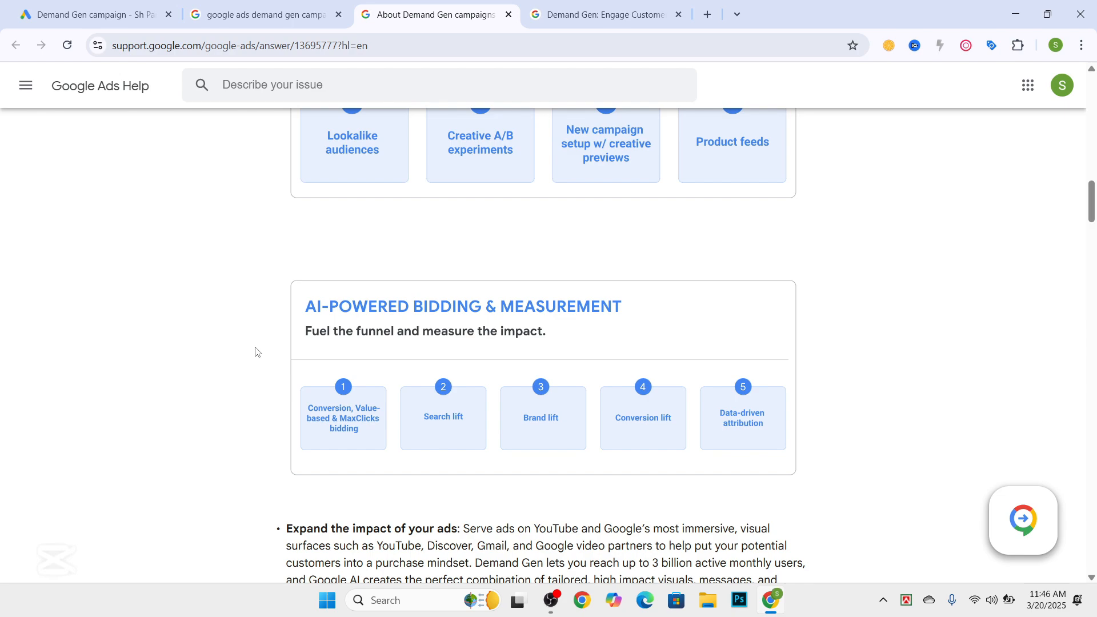
scroll(389, 291, "down", 15)
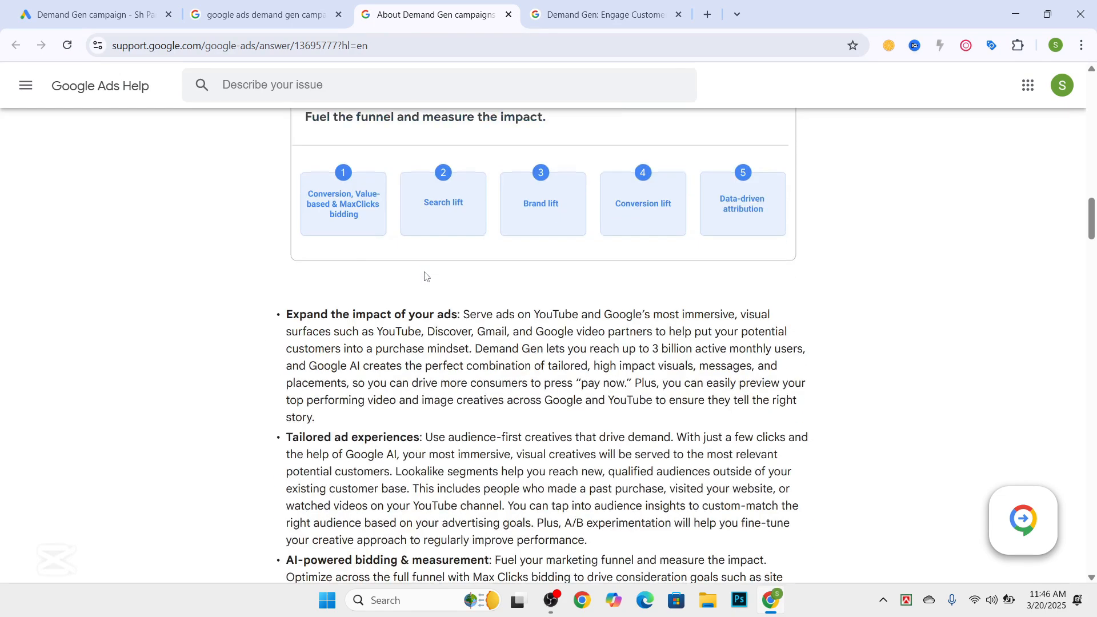
Examine the ad placement previews for Discover, Gmail, Google video partners, YouTube in-feed, YouTube in-stream and YouTube Shorts
scroll(424, 276, "down", 6)
scroll(424, 277, "up", 6)
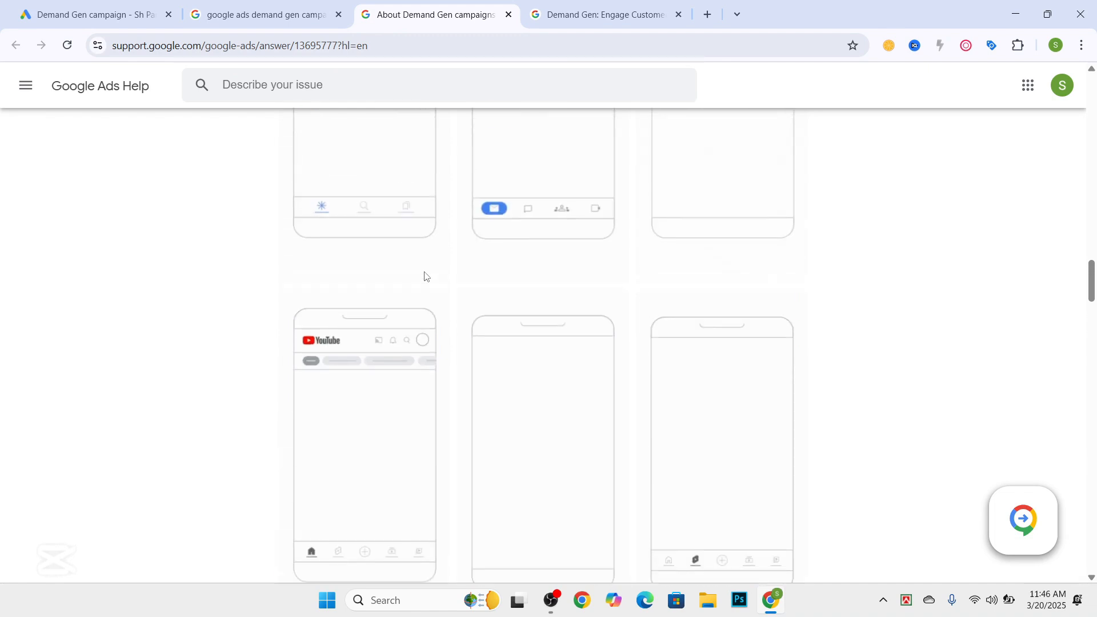
scroll(386, 265, "up", 2)
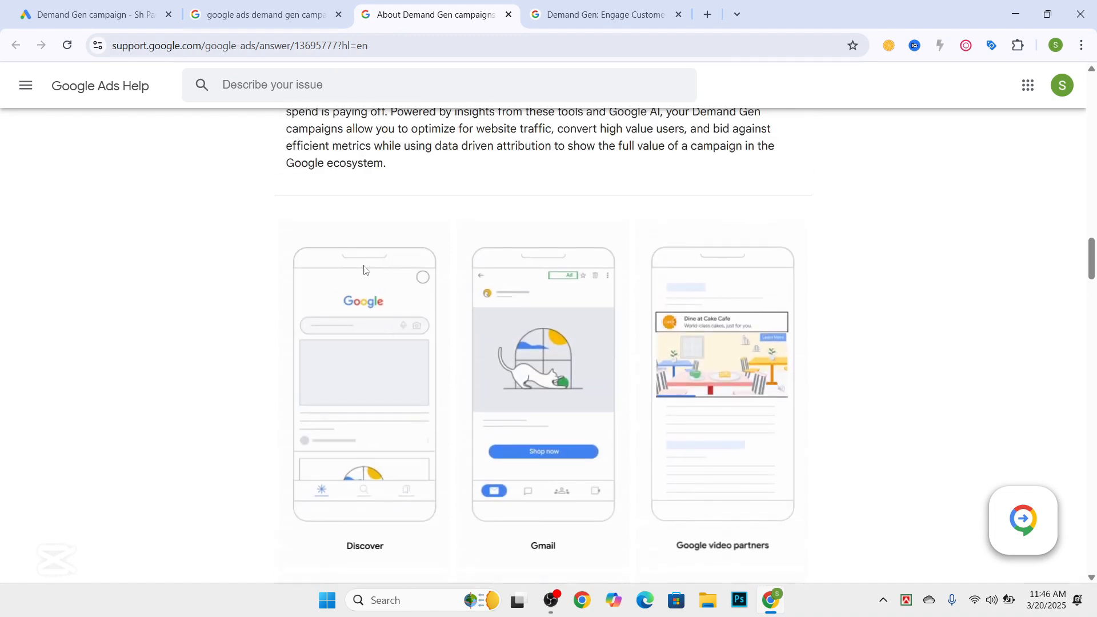
scroll(349, 321, "down", 1)
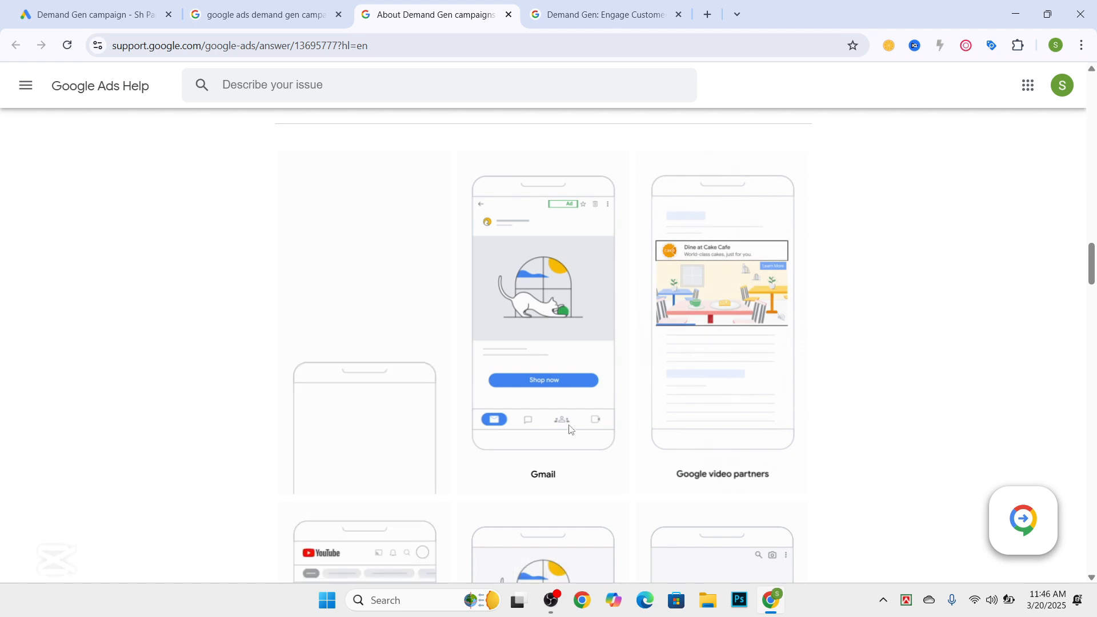
scroll(629, 421, "down", 1)
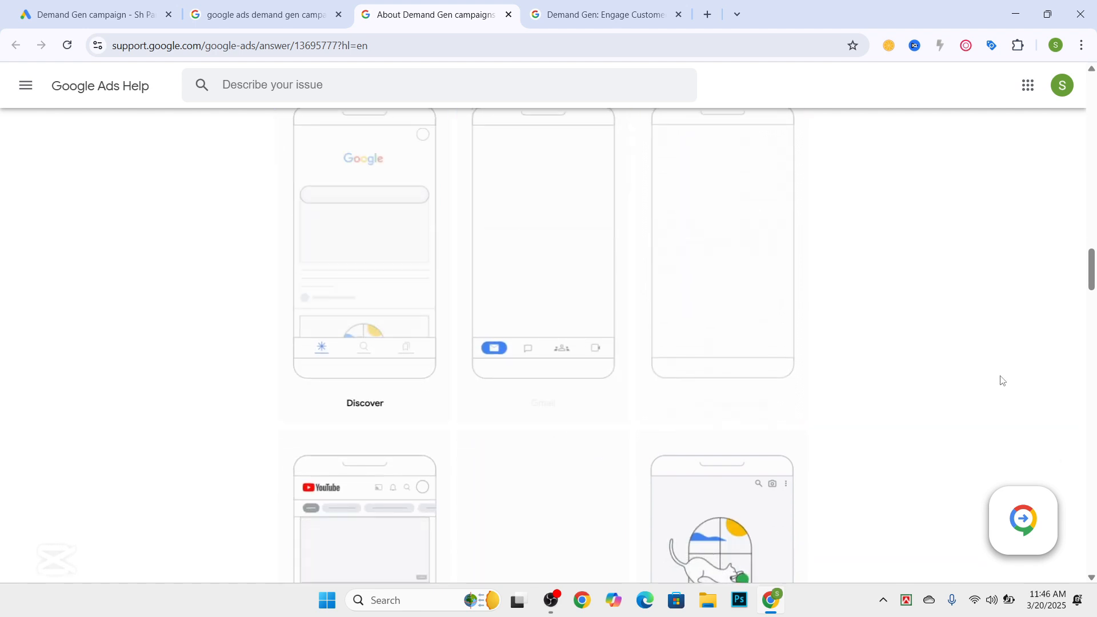
scroll(394, 416, "down", 5)
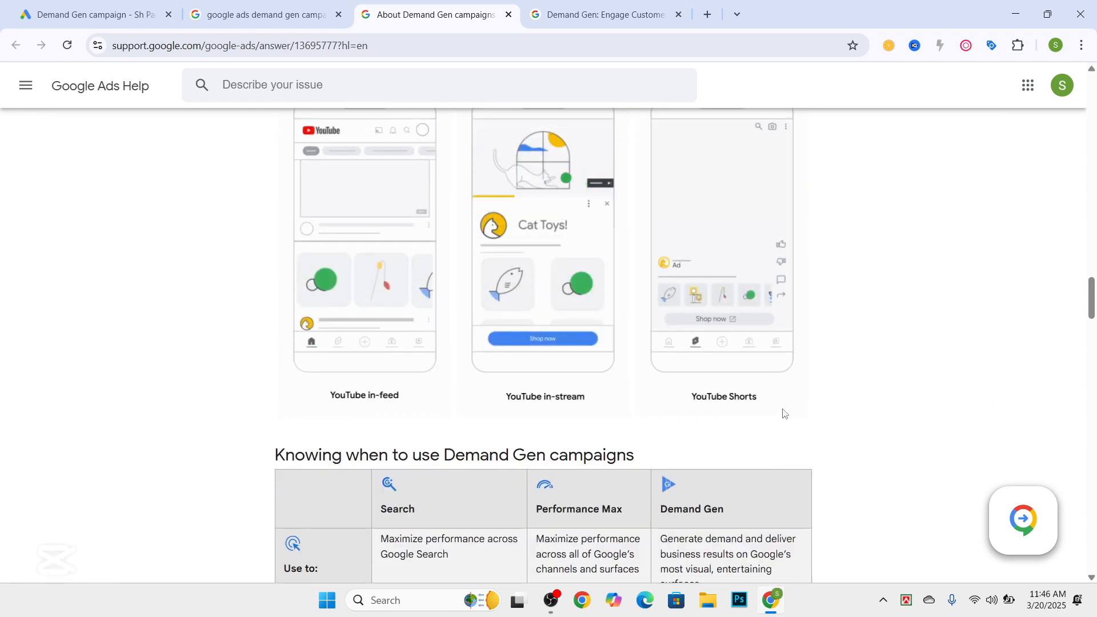
scroll(771, 412, "down", 5)
scroll(755, 407, "up", 6)
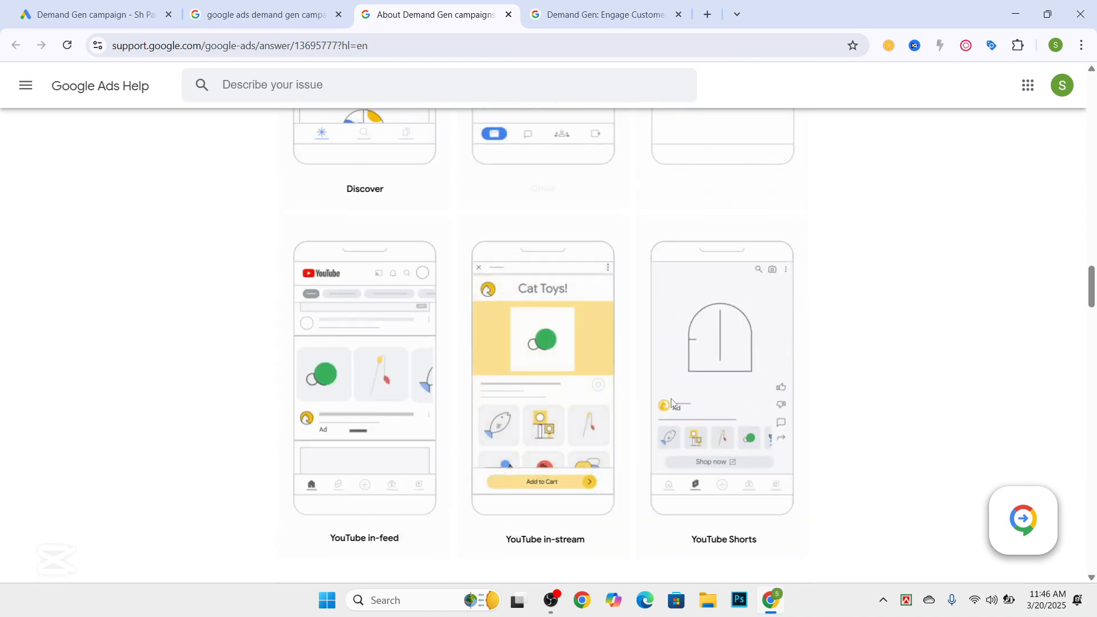
scroll(672, 403, "up", 4)
scroll(671, 403, "down", 1)
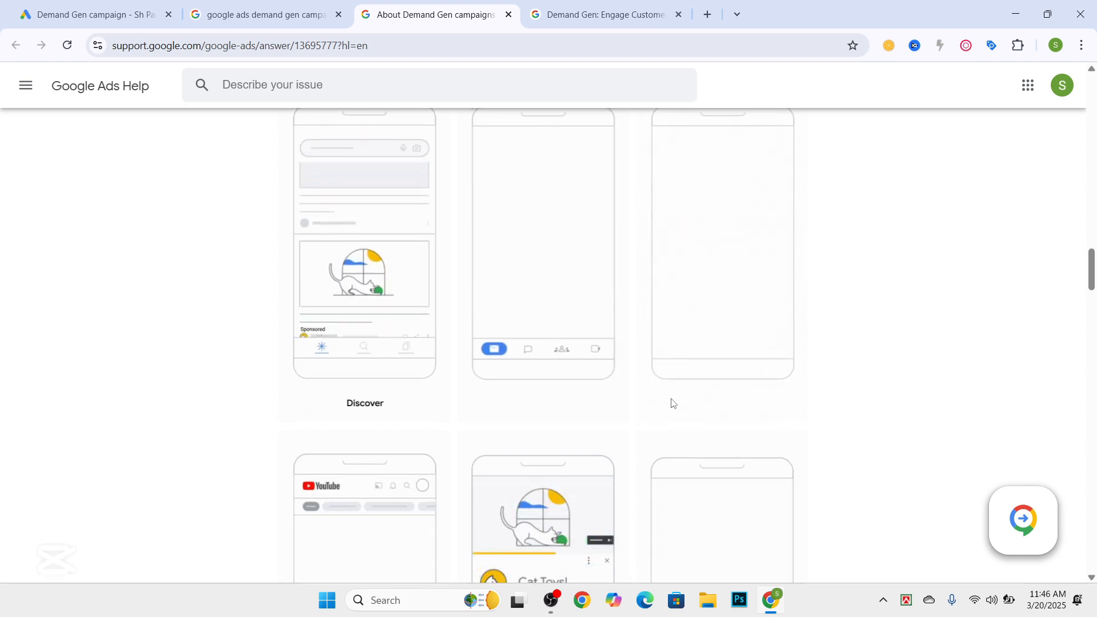
scroll(672, 403, "down", 2)
scroll(428, 311, "up", 5)
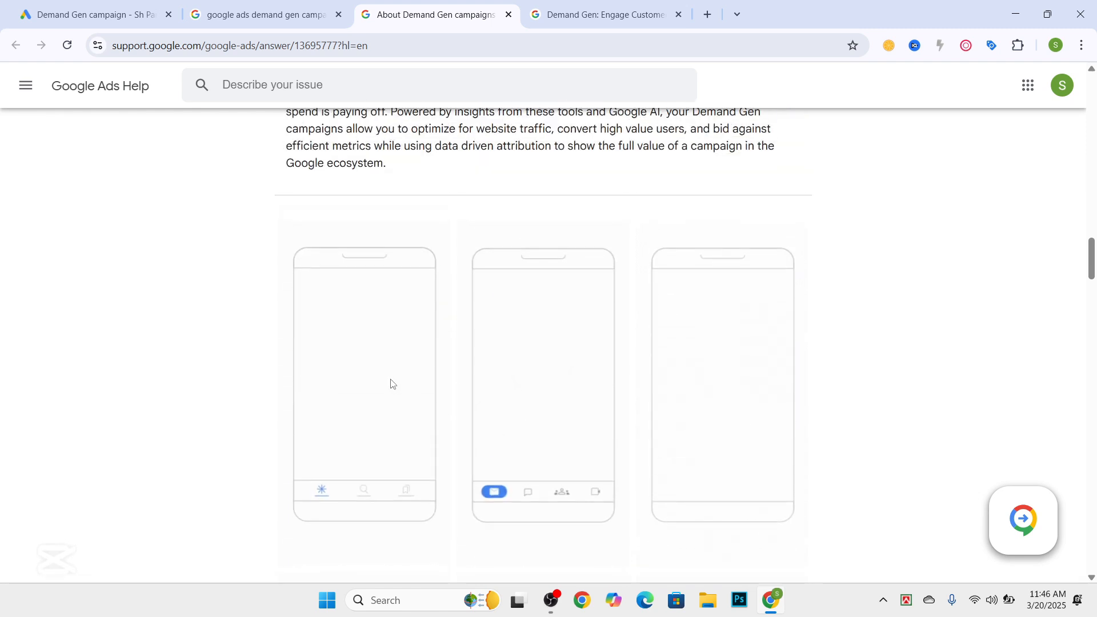
scroll(68, 395, "down", 1)
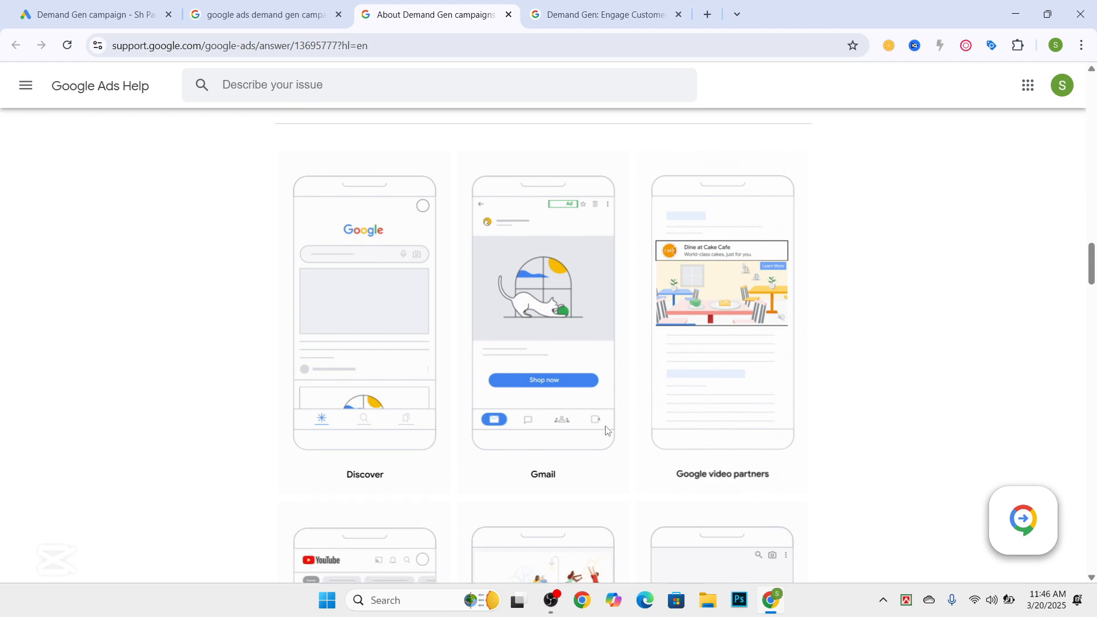
Open Gmail in a new browser tab and show the Promotions category of the inbox
key("ctrl+t")
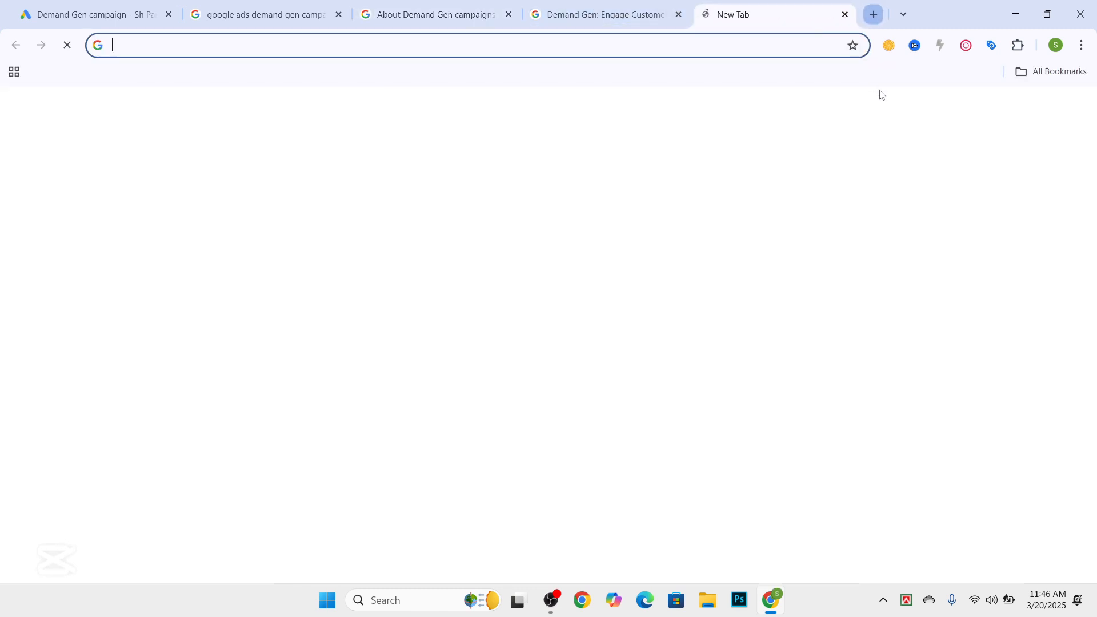
left_click(922, 114)
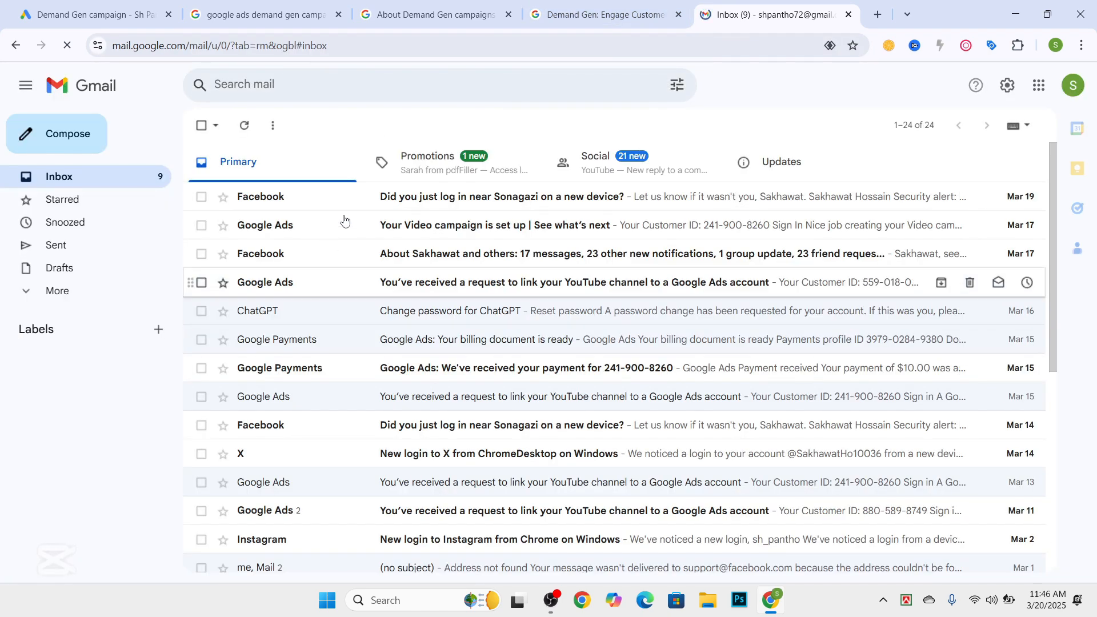
left_click(453, 166)
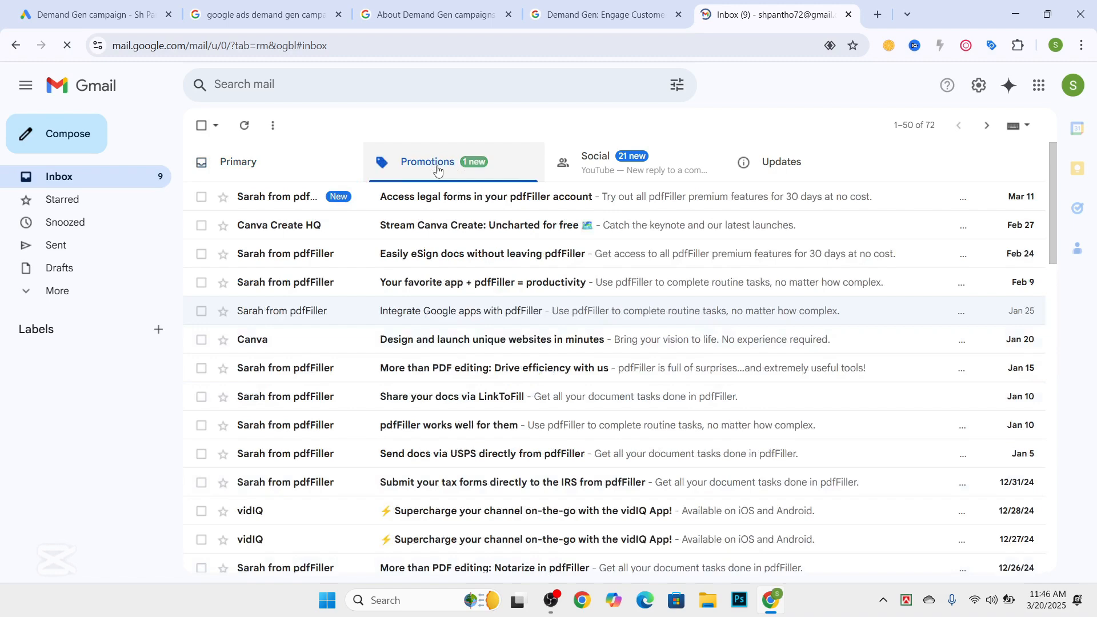
Open the pdfFiller email "Access legal forms in your pdfFiller account" and look through its promotional content
left_click(283, 204)
scroll(591, 349, "down", 5)
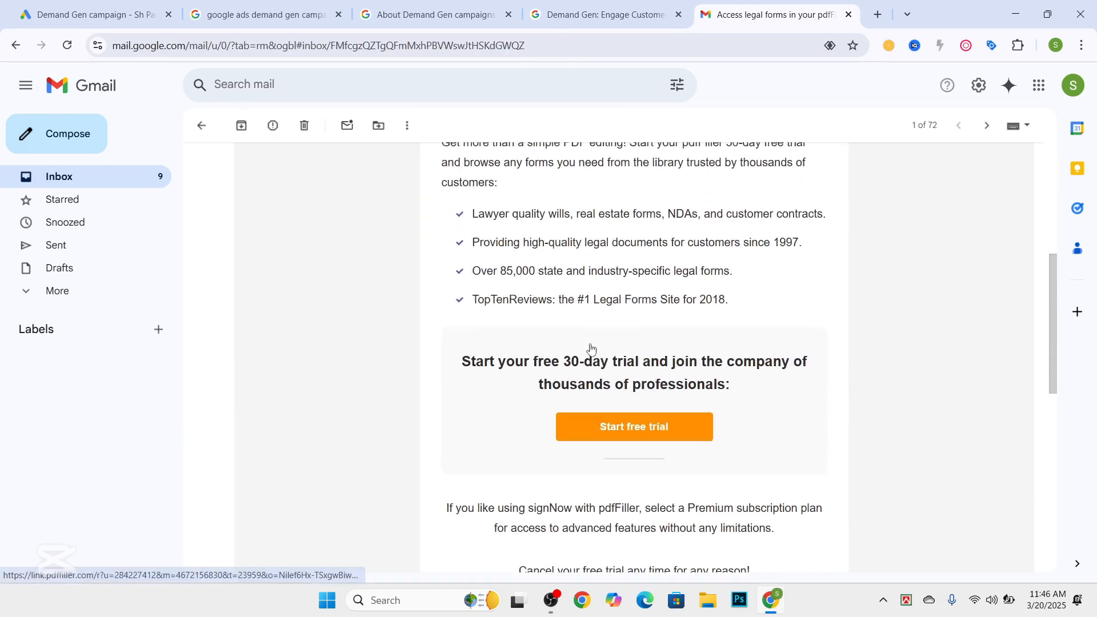
scroll(591, 348, "down", 5)
scroll(591, 348, "up", 4)
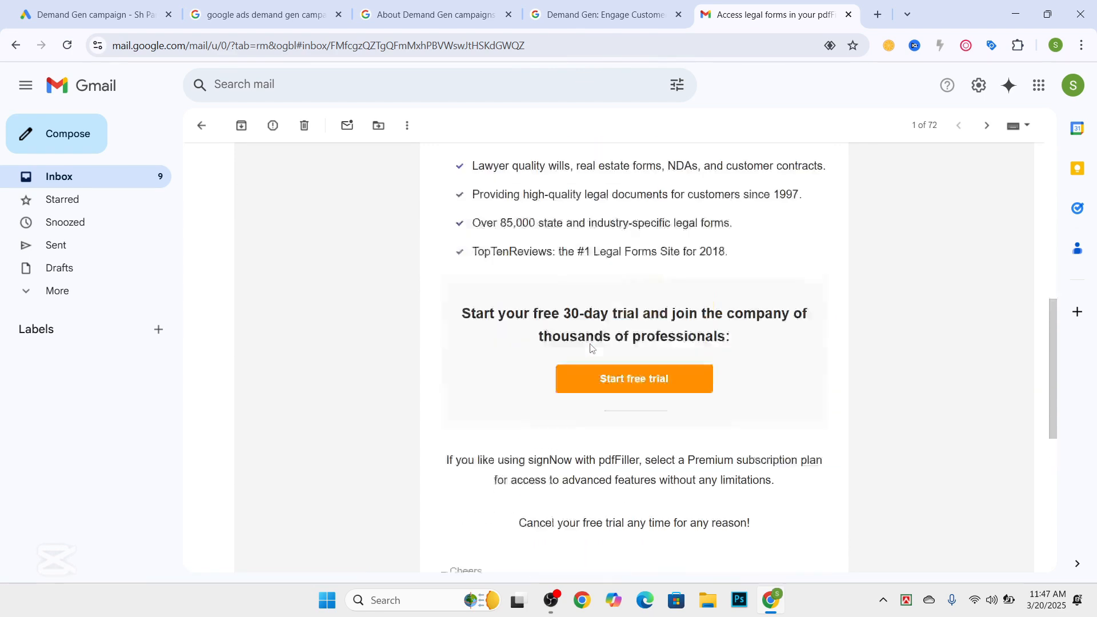
Return to the Promotions list and open the sponsored Envato ad "Videos Templates For Filmakers"
scroll(591, 348, "up", 7)
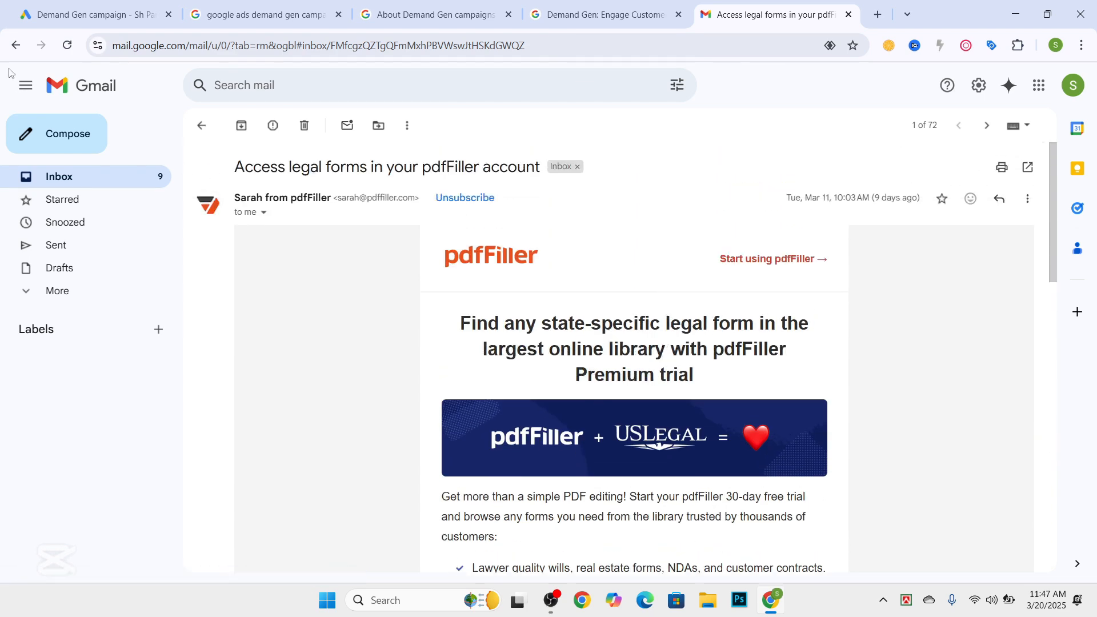
left_click(201, 125)
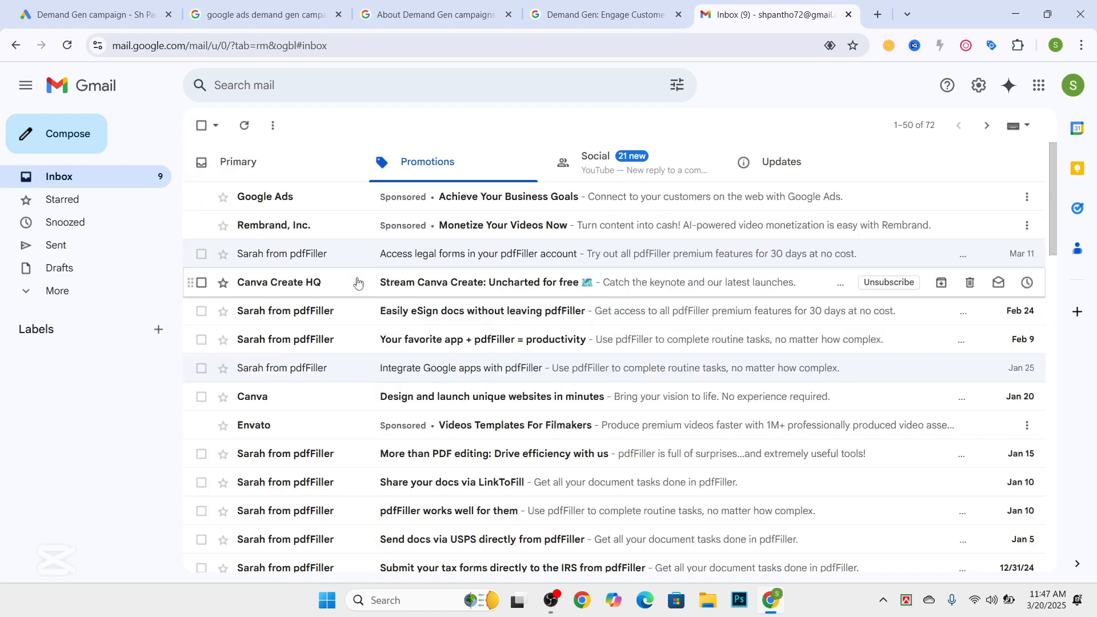
scroll(320, 252, "down", 5)
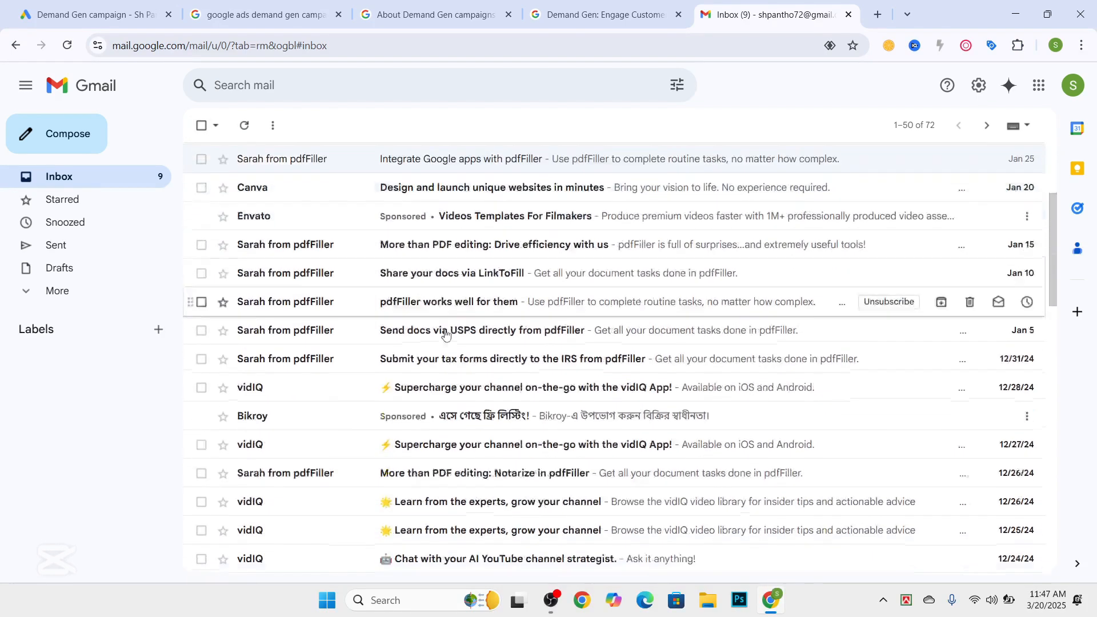
scroll(445, 335, "up", 1)
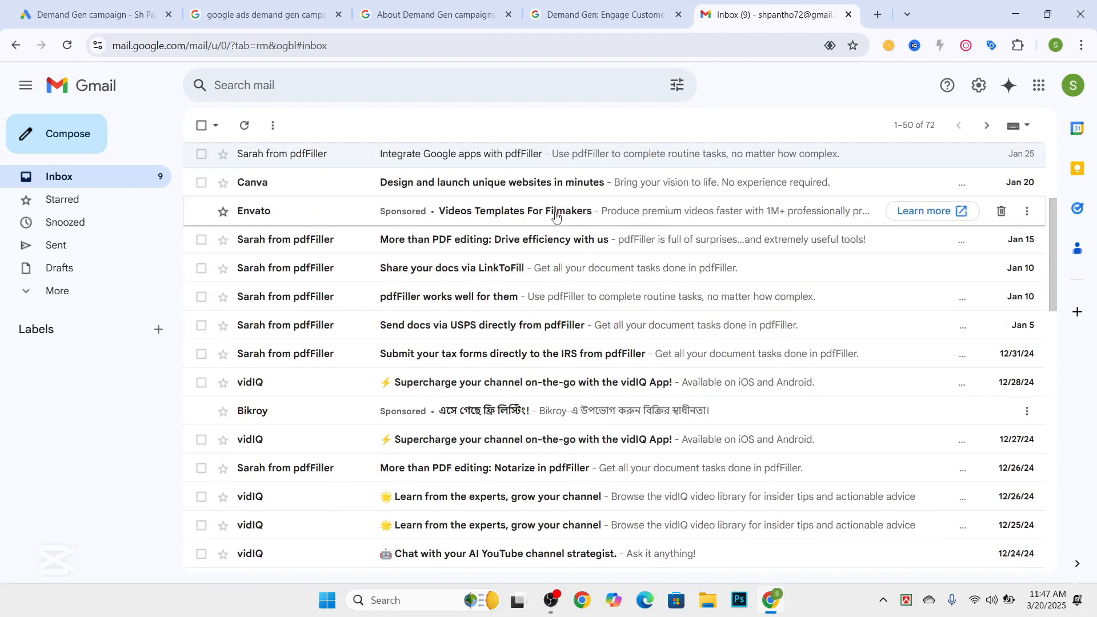
left_click(634, 214)
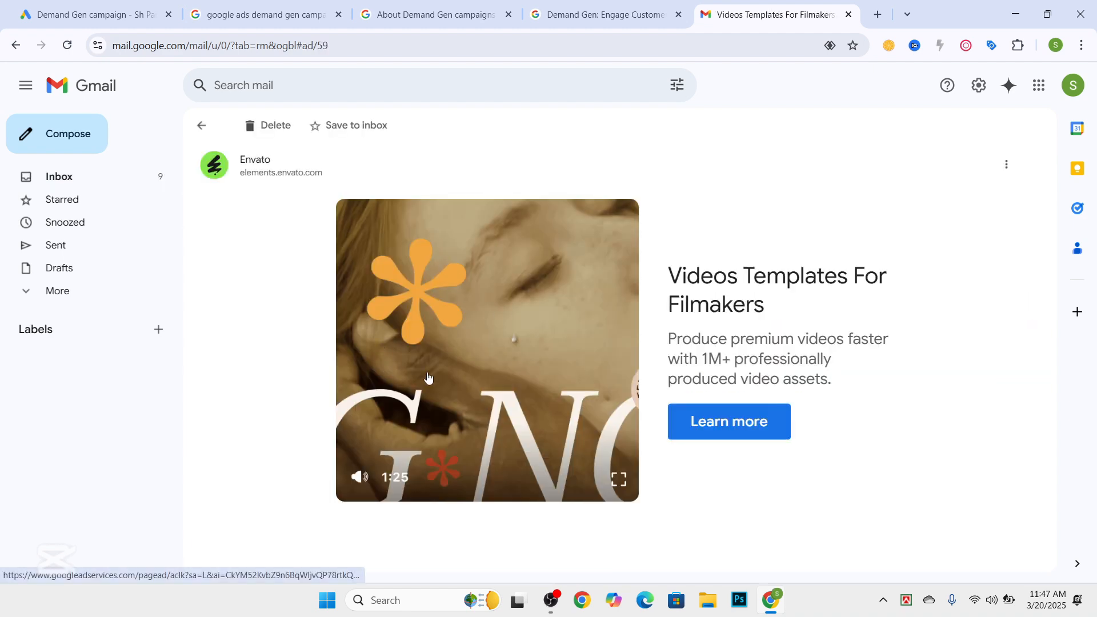
Switch back to the Google Ads campaign draft and review its campaign goal, conversion goals and target cost per action sections
left_click(143, 4)
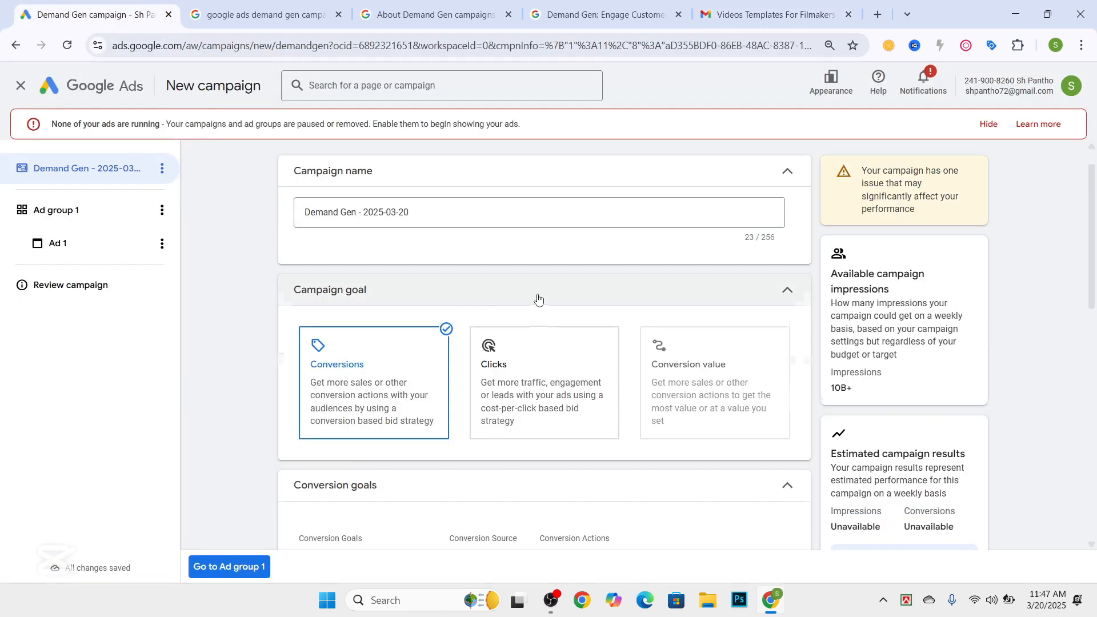
scroll(536, 298, "down", 2)
scroll(370, 249, "down", 2)
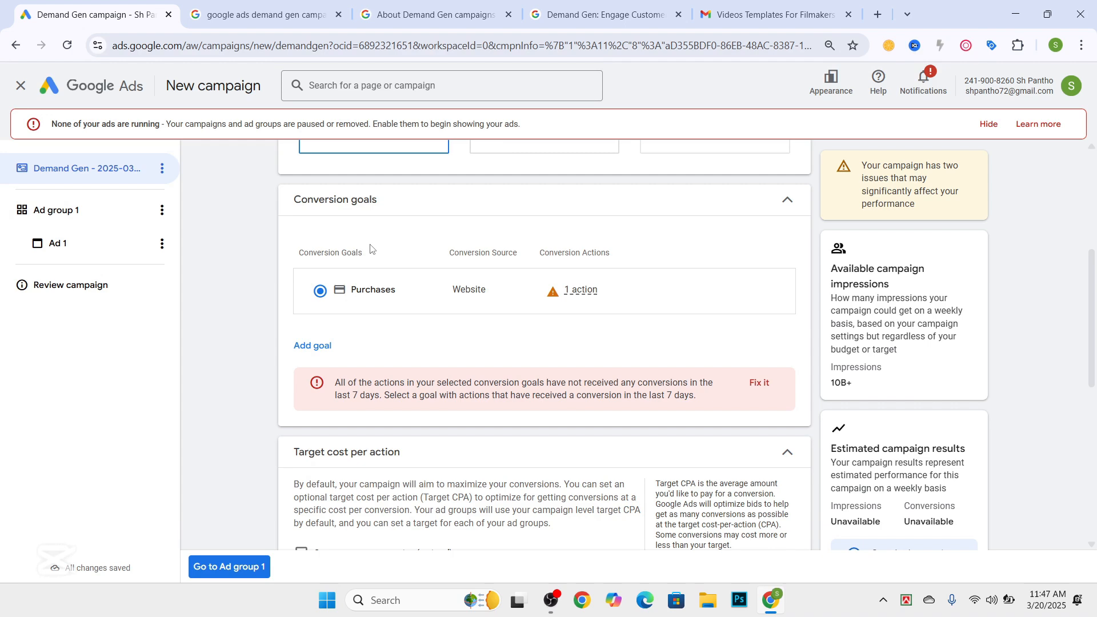
scroll(370, 248, "down", 4)
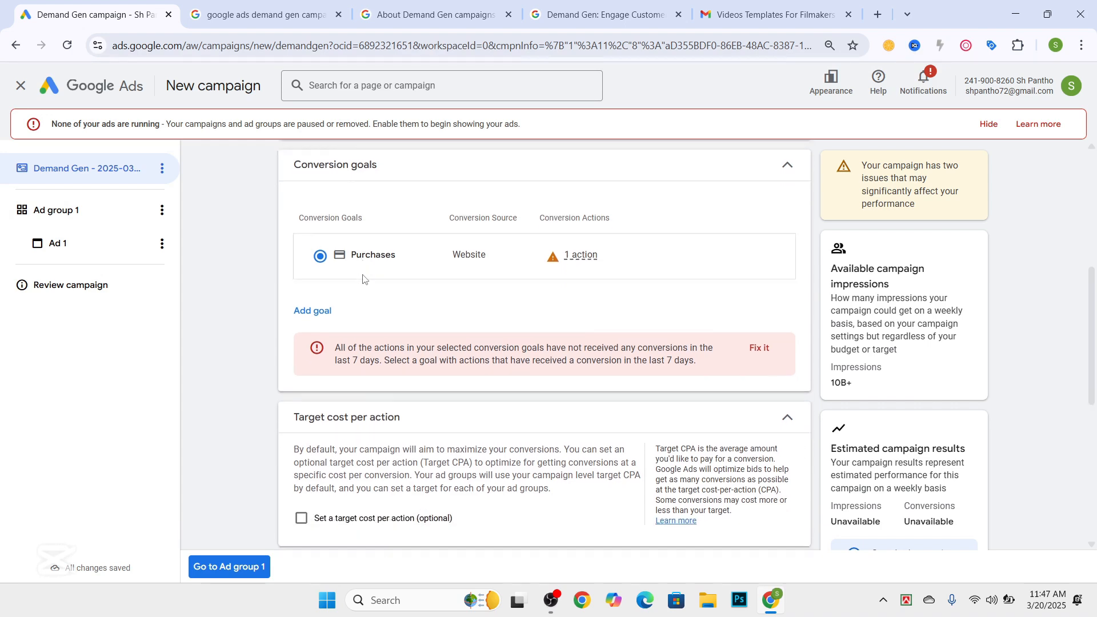
scroll(348, 265, "up", 6)
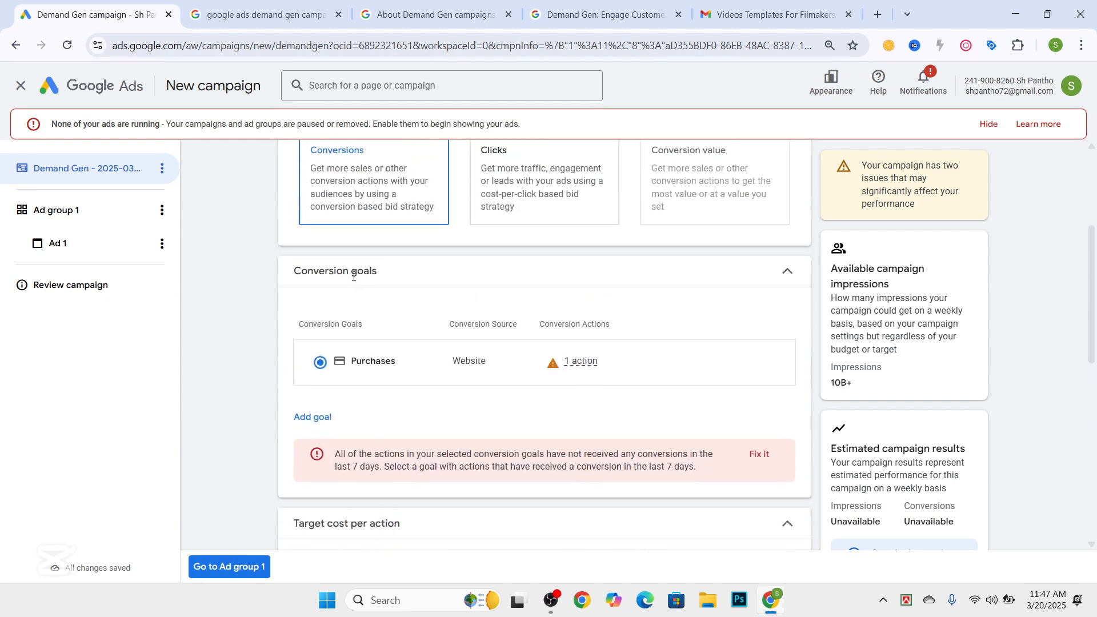
scroll(435, 366, "down", 5)
scroll(366, 303, "down", 2)
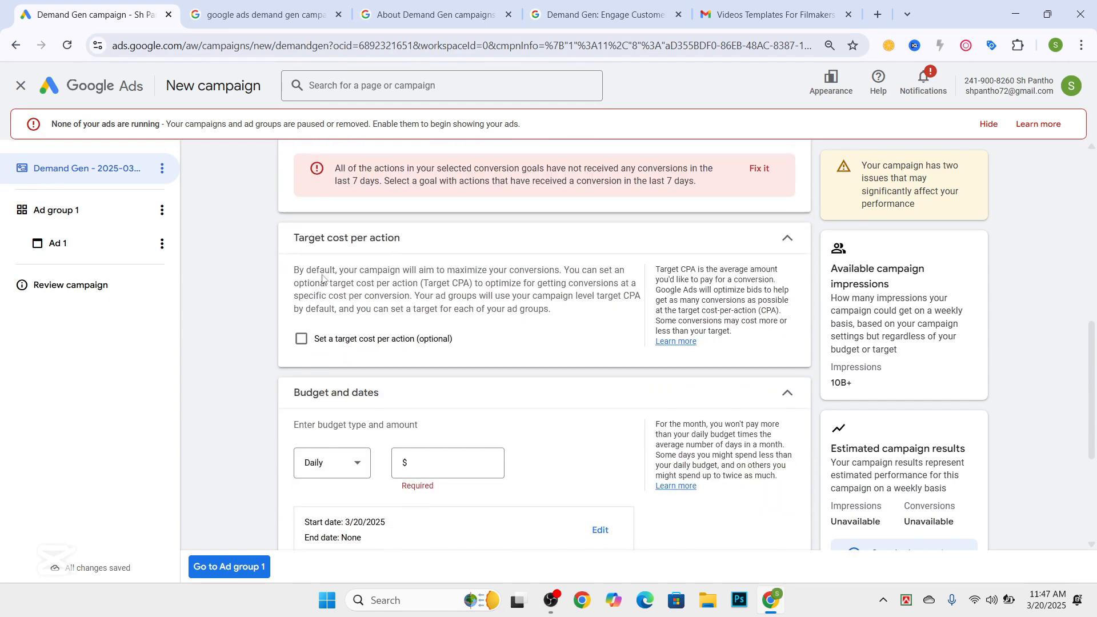
Read the notice under the Purchases conversion goal about conversions in the last 7 days
left_click_drag(297, 242, 436, 229)
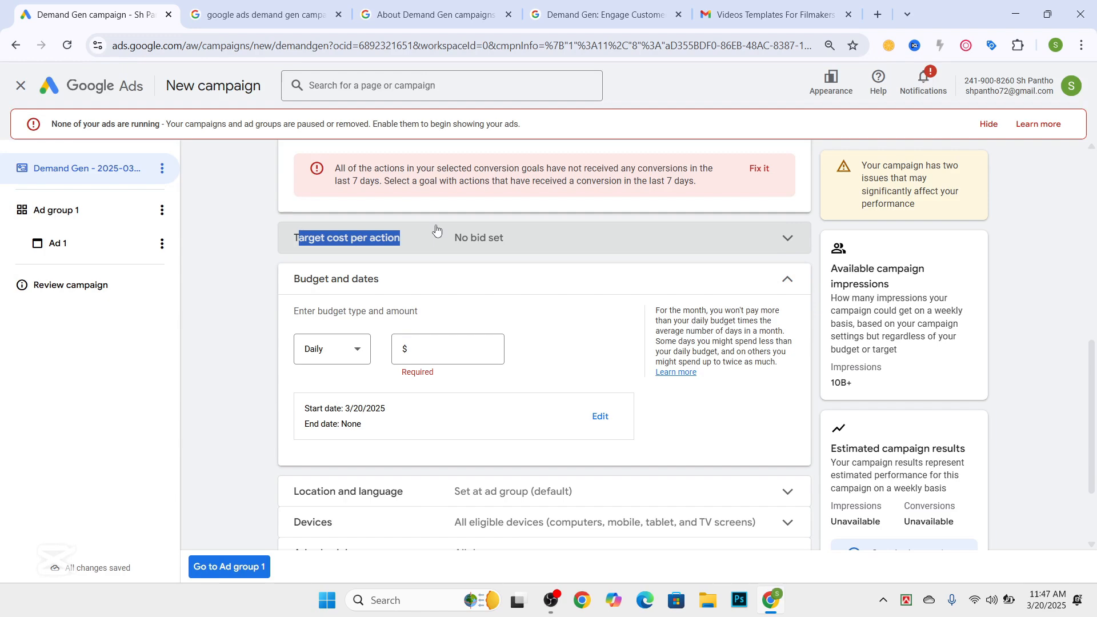
left_click(272, 266)
scroll(312, 279, "up", 2)
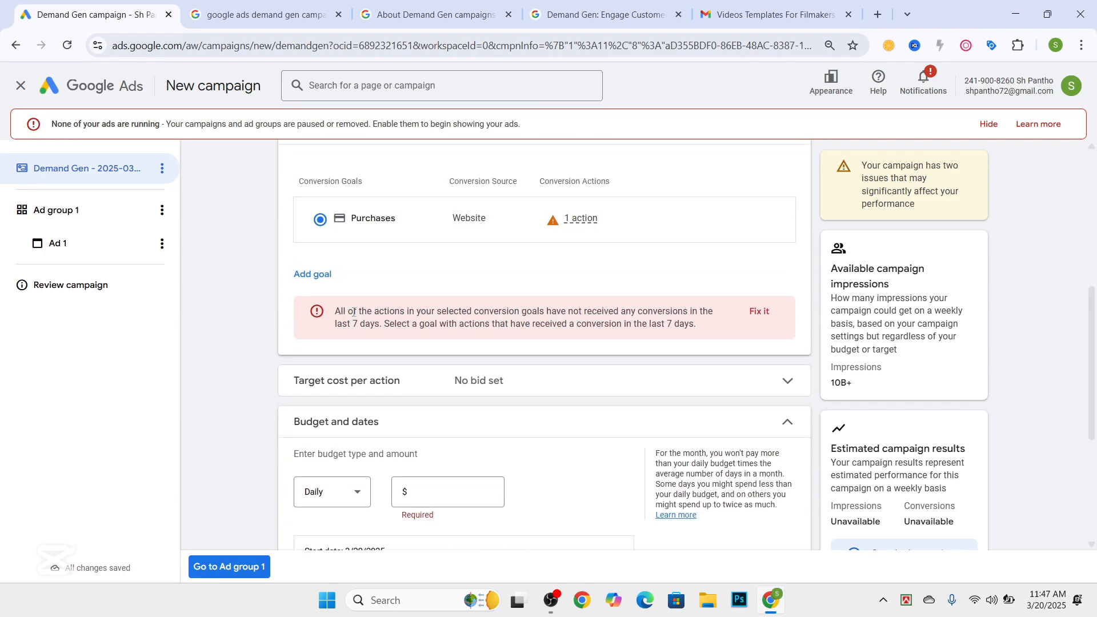
scroll(343, 319, "down", 3)
scroll(354, 308, "up", 3)
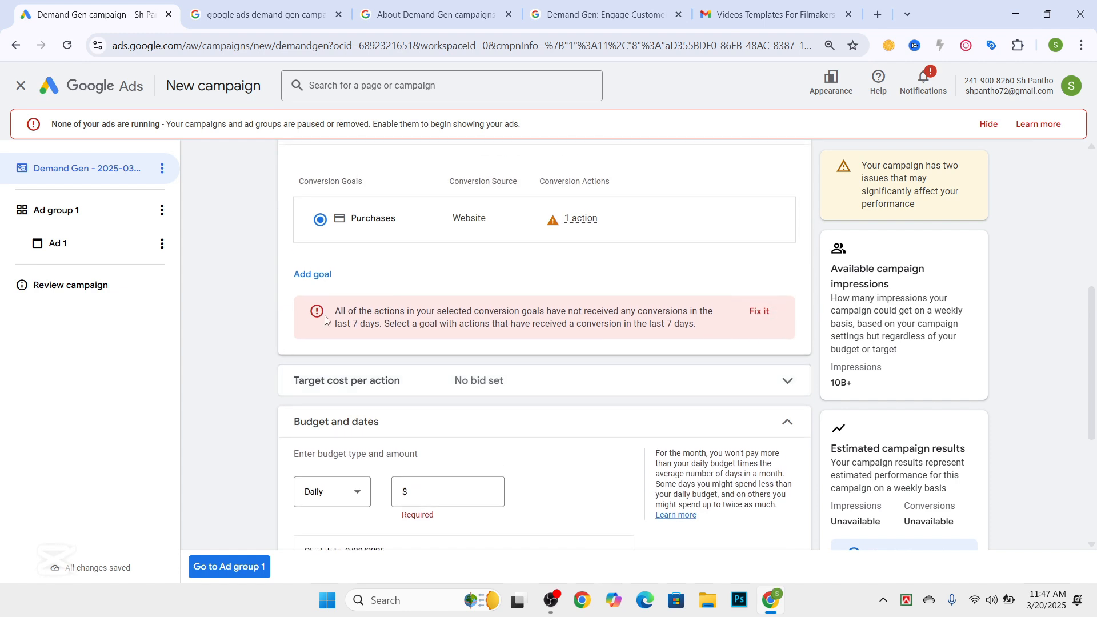
left_click_drag(330, 317, 702, 336)
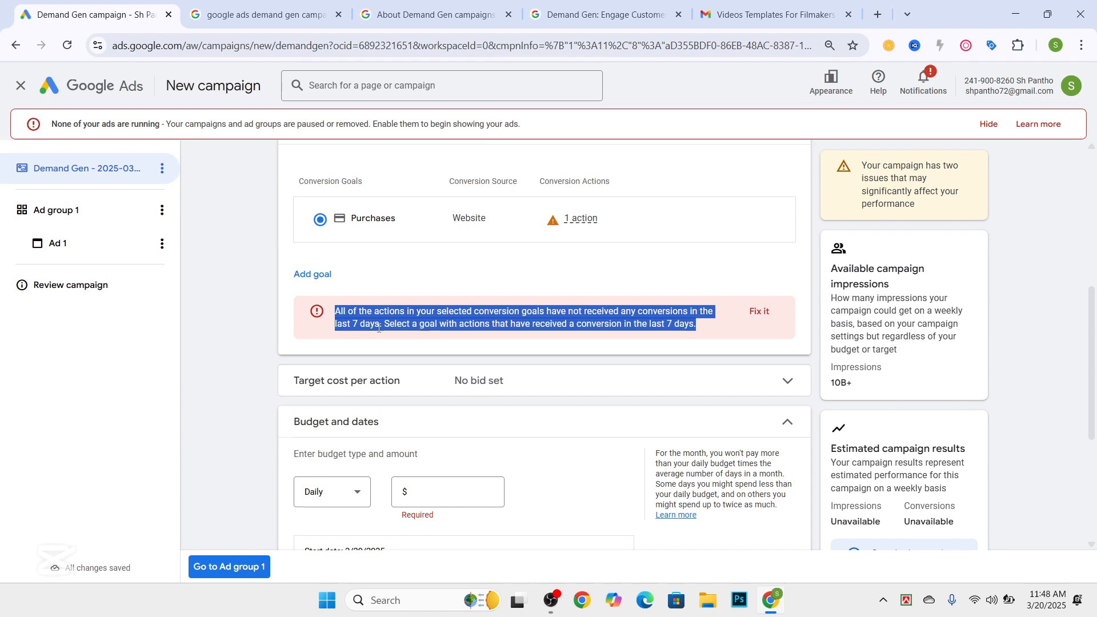
Try an optional target cost per action of $10, then clear the amount and disable the target
scroll(379, 328, "down", 2)
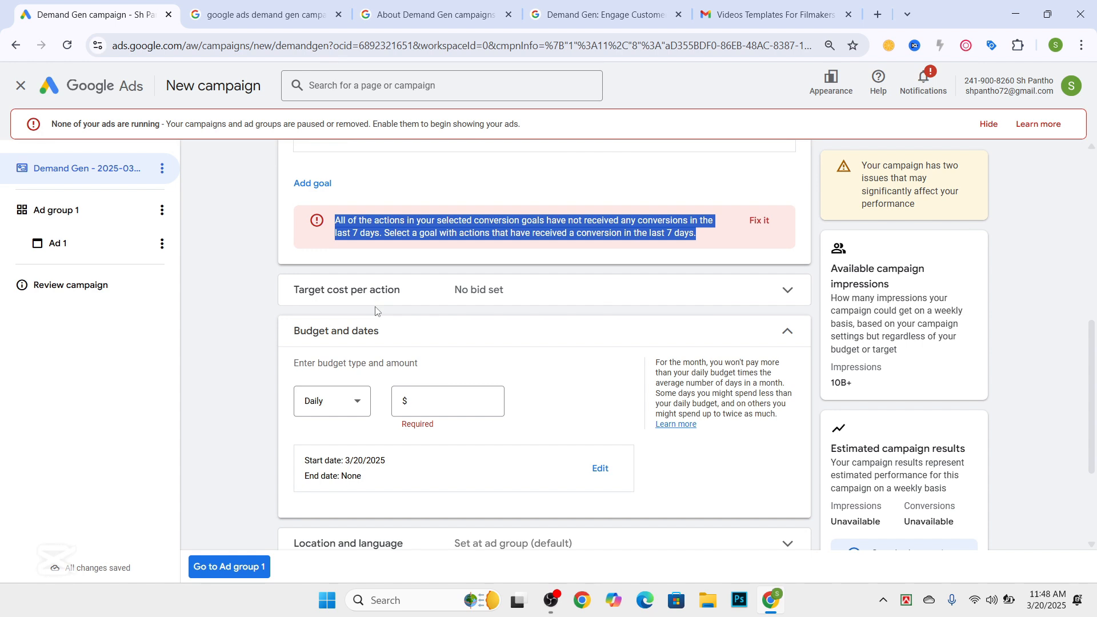
left_click(477, 300)
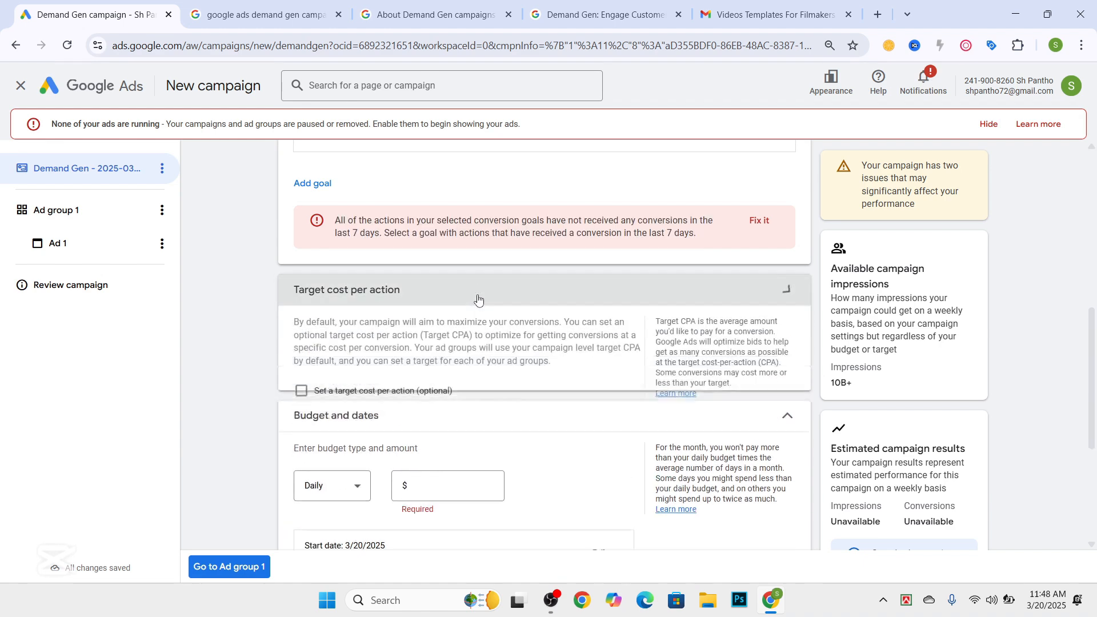
scroll(400, 337, "down", 3)
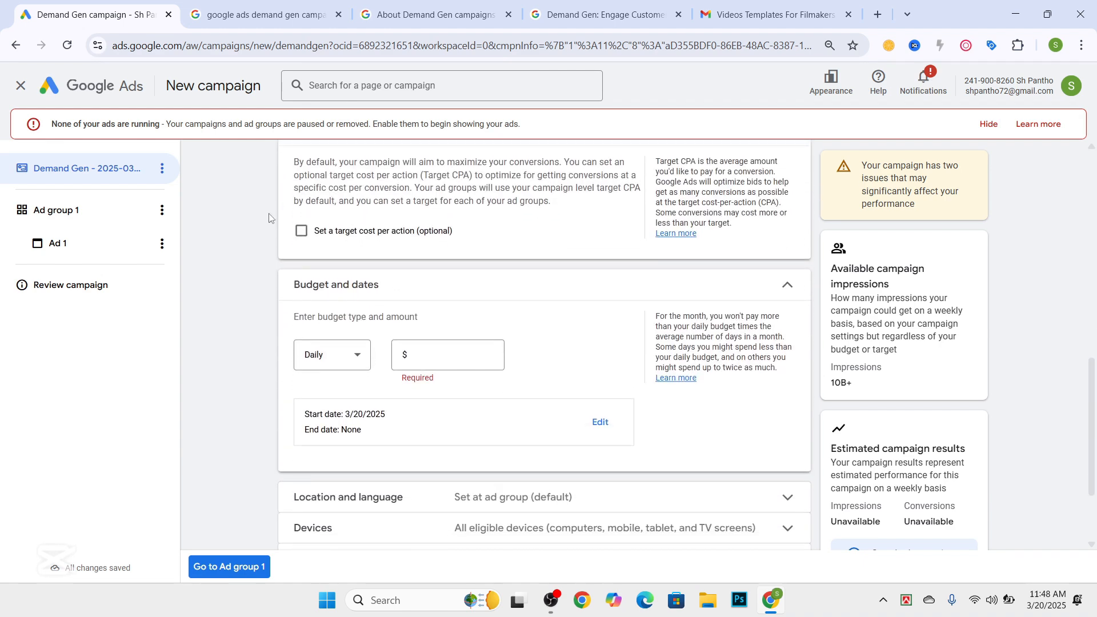
scroll(360, 249, "up", 2)
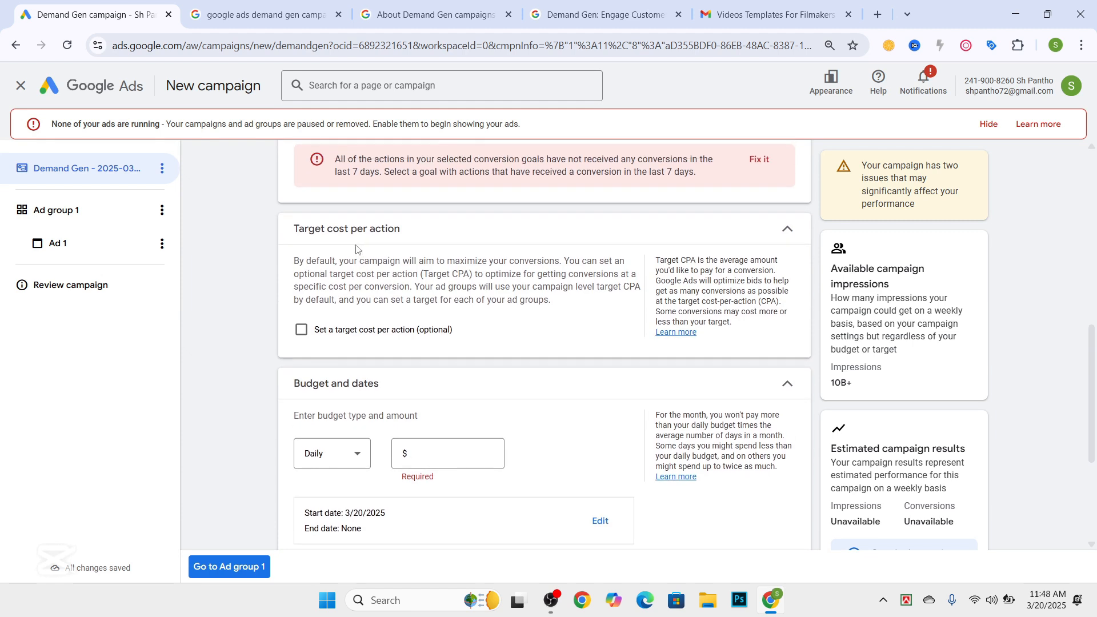
left_click(302, 332)
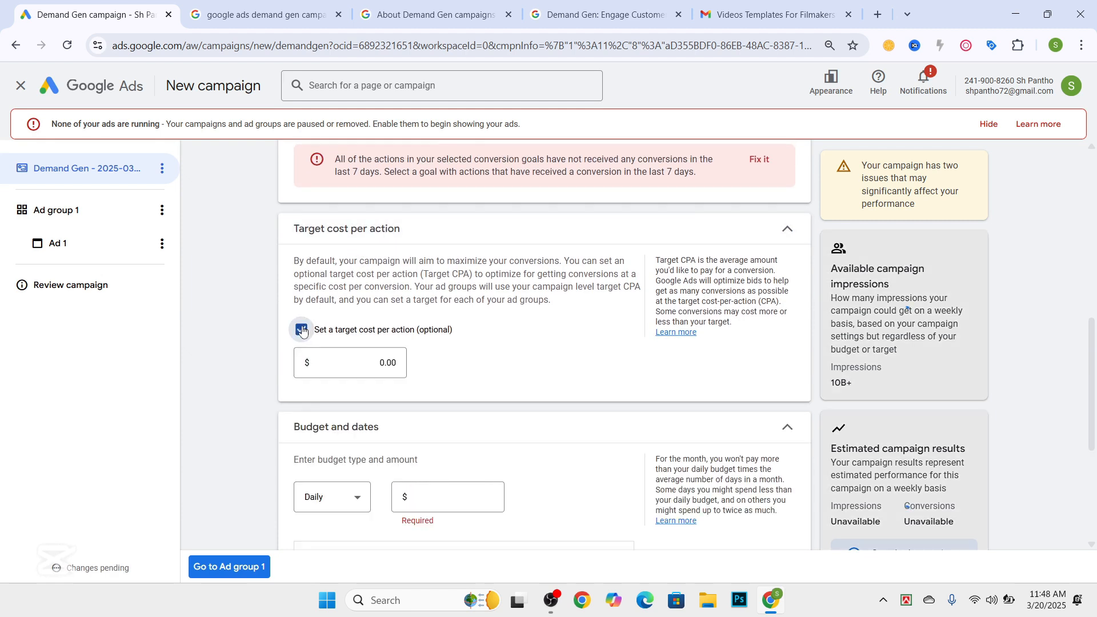
left_click(338, 362)
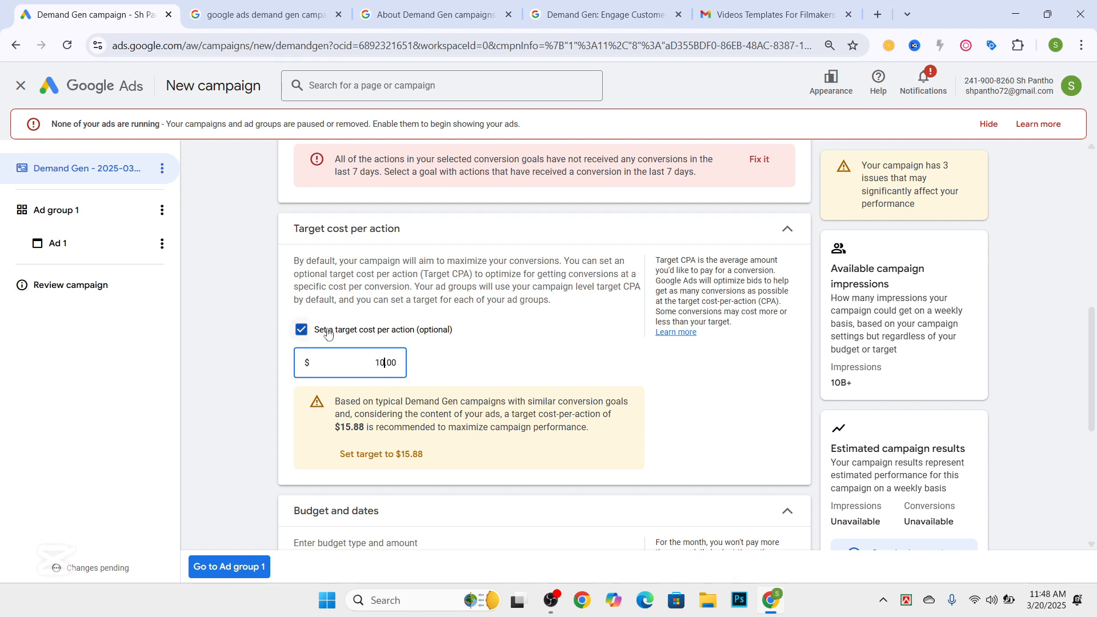
left_click(372, 366)
key("Delete")
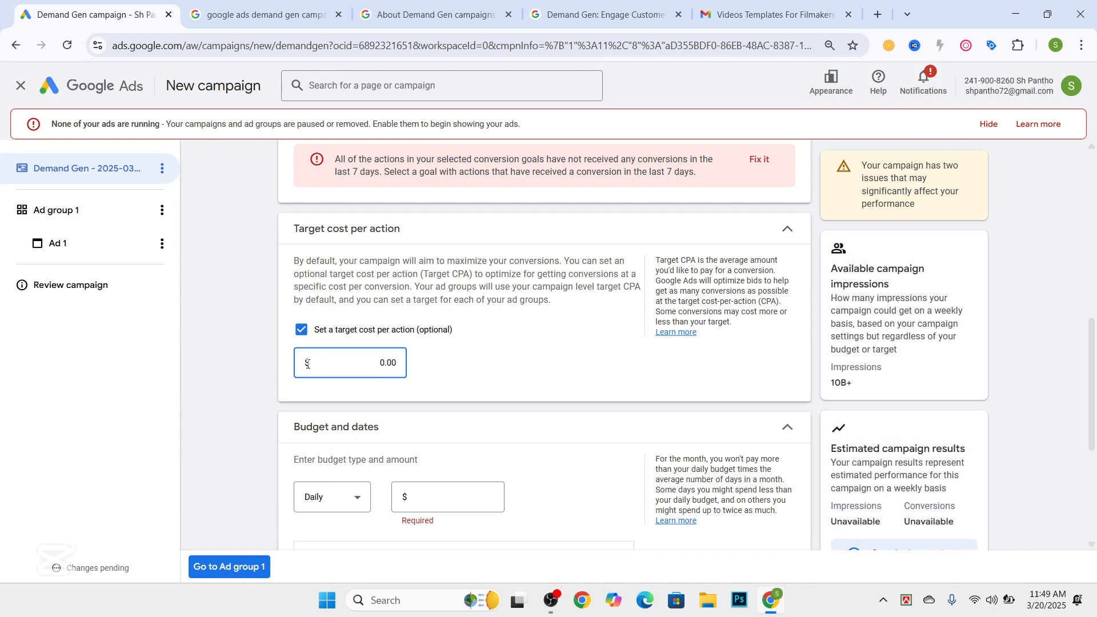
left_click(300, 330)
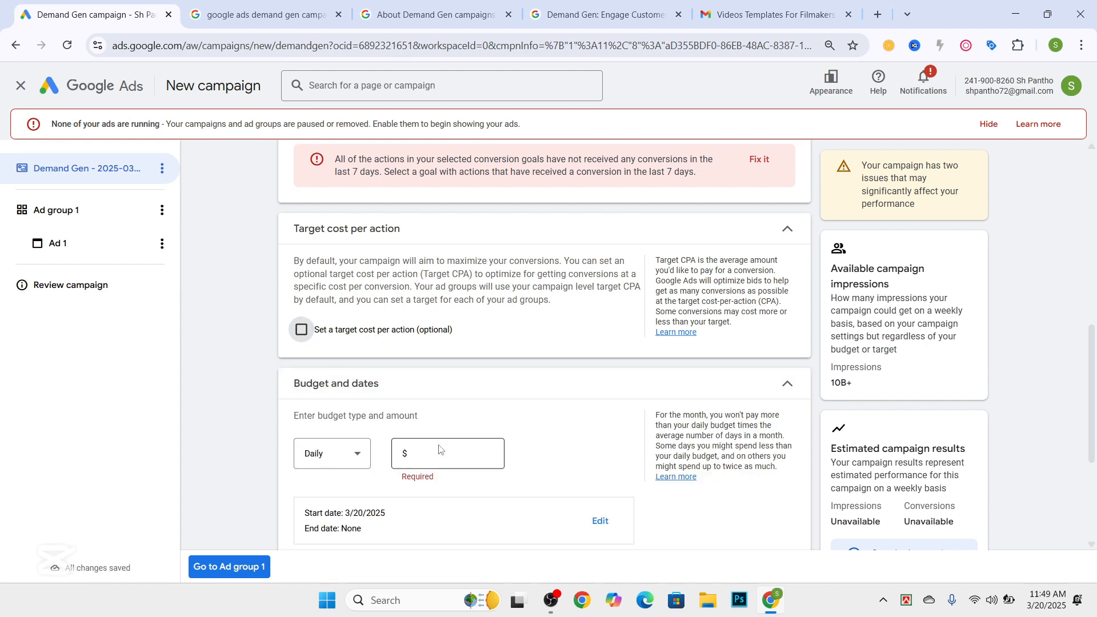
Set the campaign's daily budget to $100 and open its start and end dates for editing
left_click(463, 450)
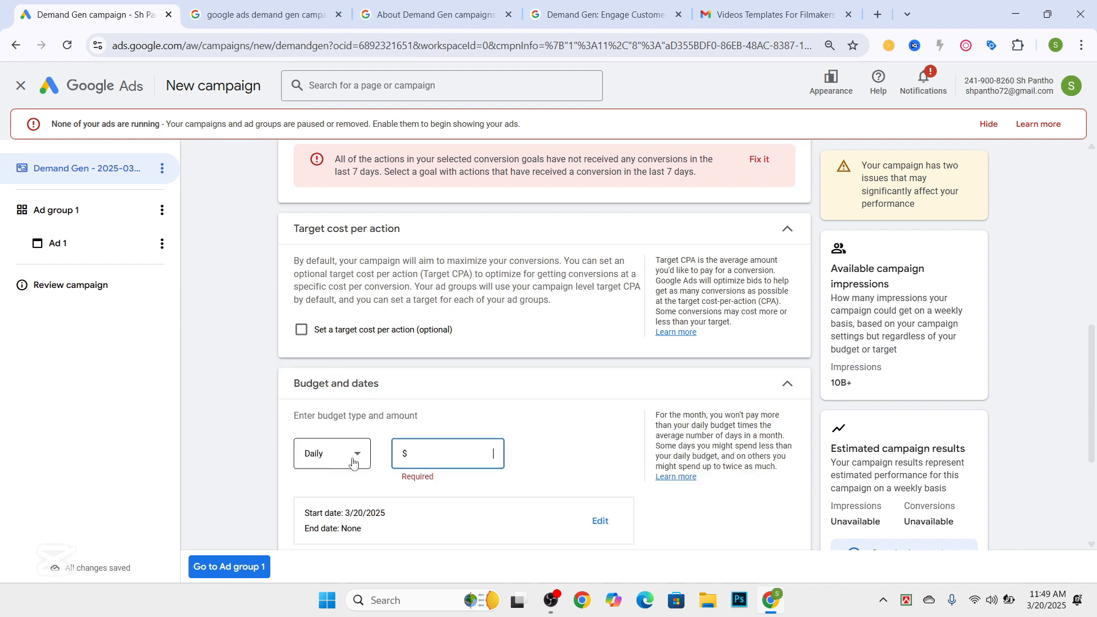
type("10000")
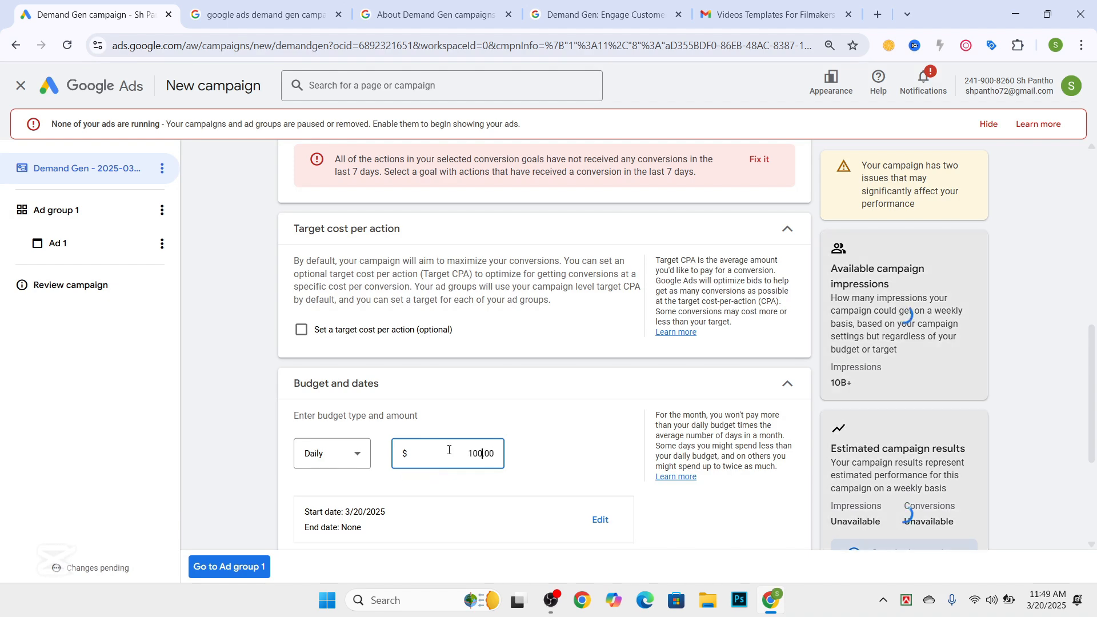
scroll(449, 449, "down", 3)
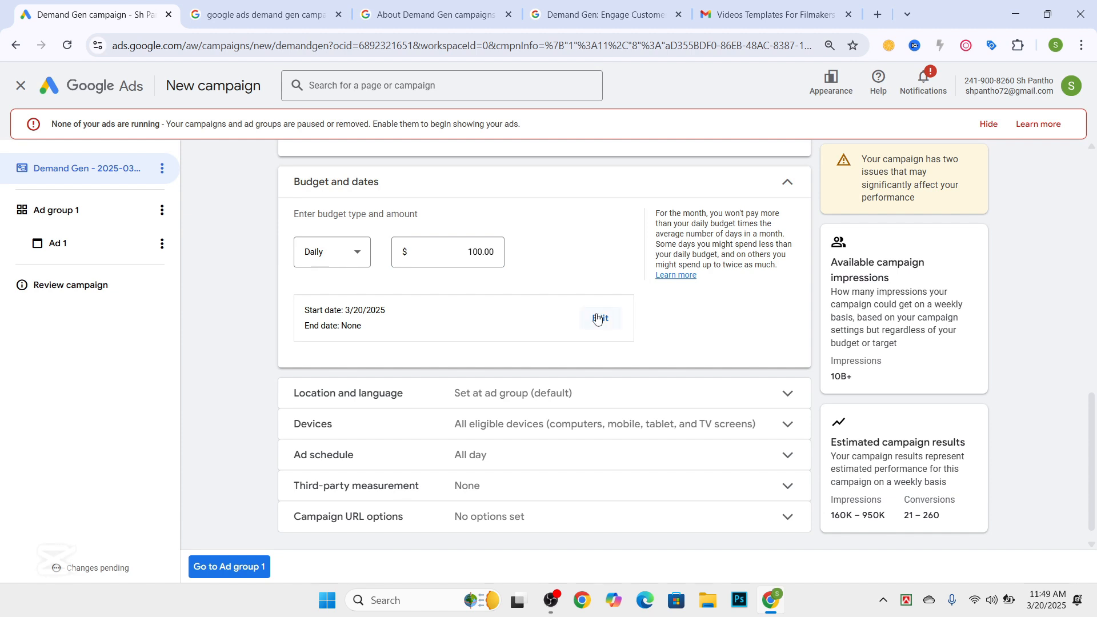
left_click(597, 321)
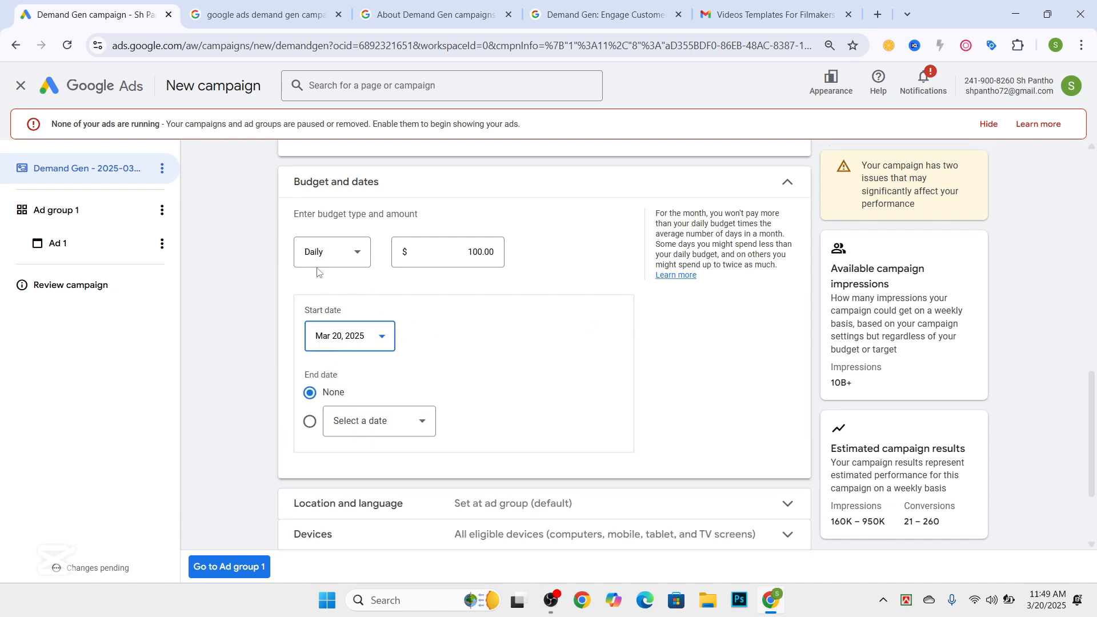
scroll(289, 257, "down", 3)
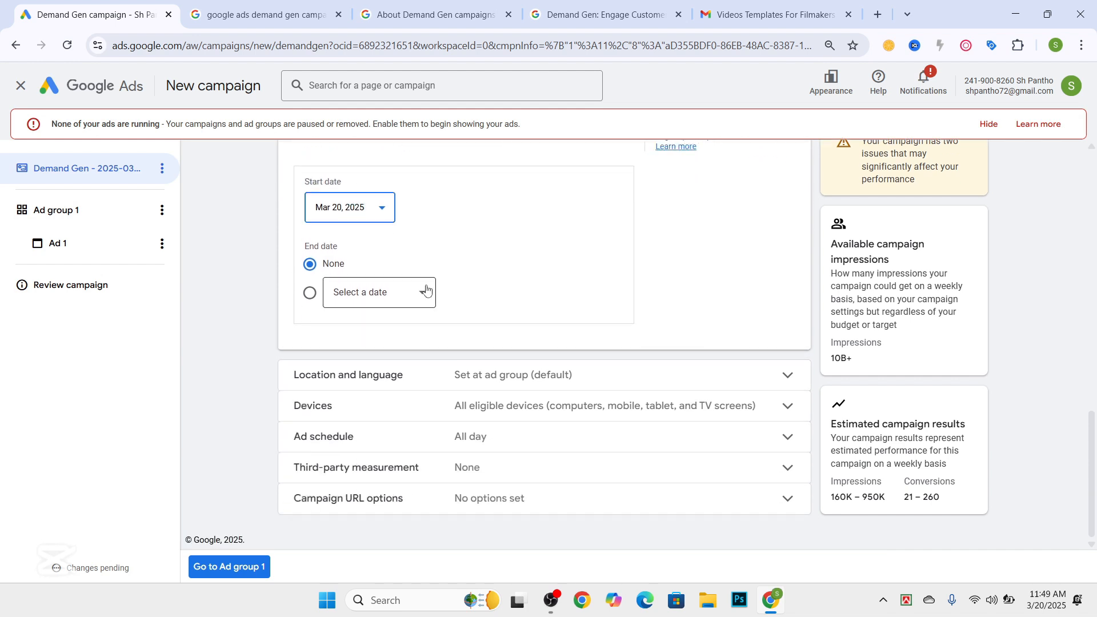
Enable campaign level location and language targeting and set the campaign location to Bangladesh
left_click(399, 386)
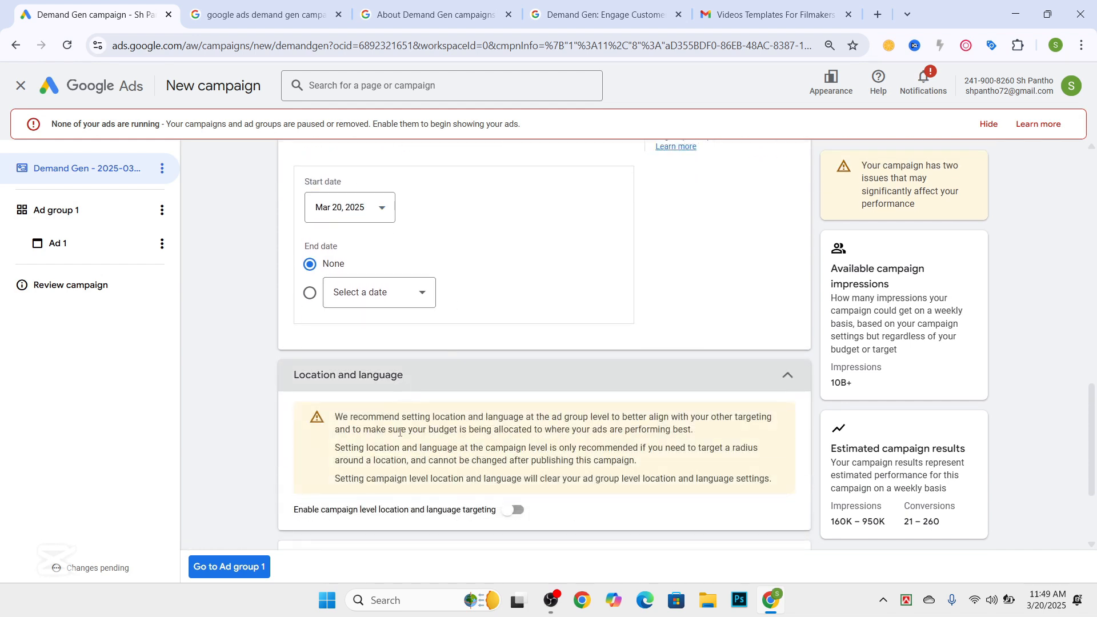
scroll(402, 436, "down", 2)
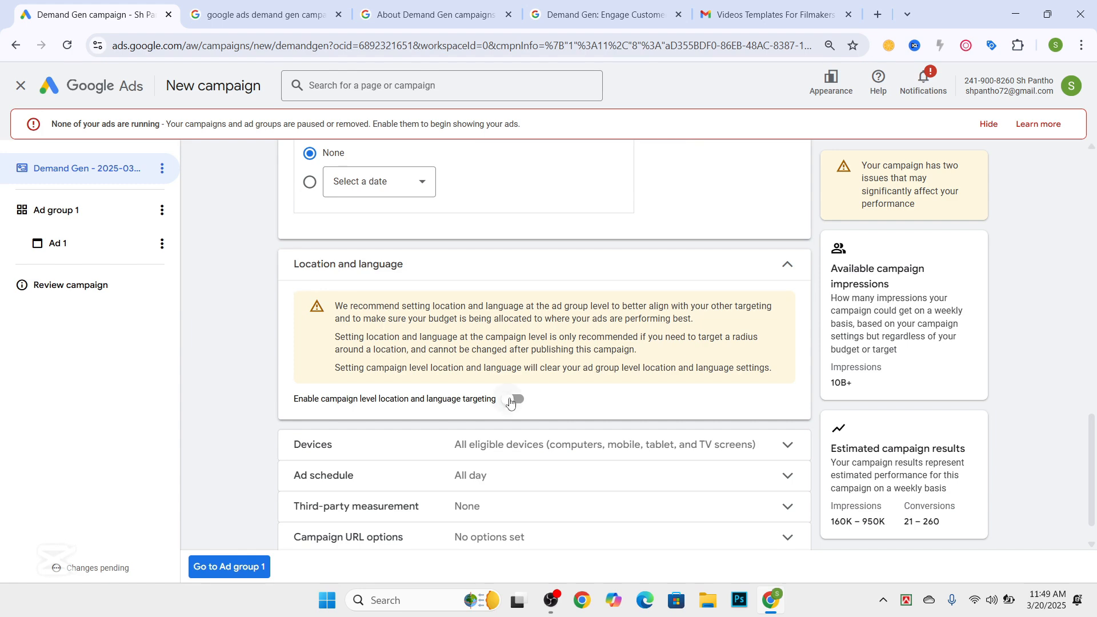
left_click(510, 400)
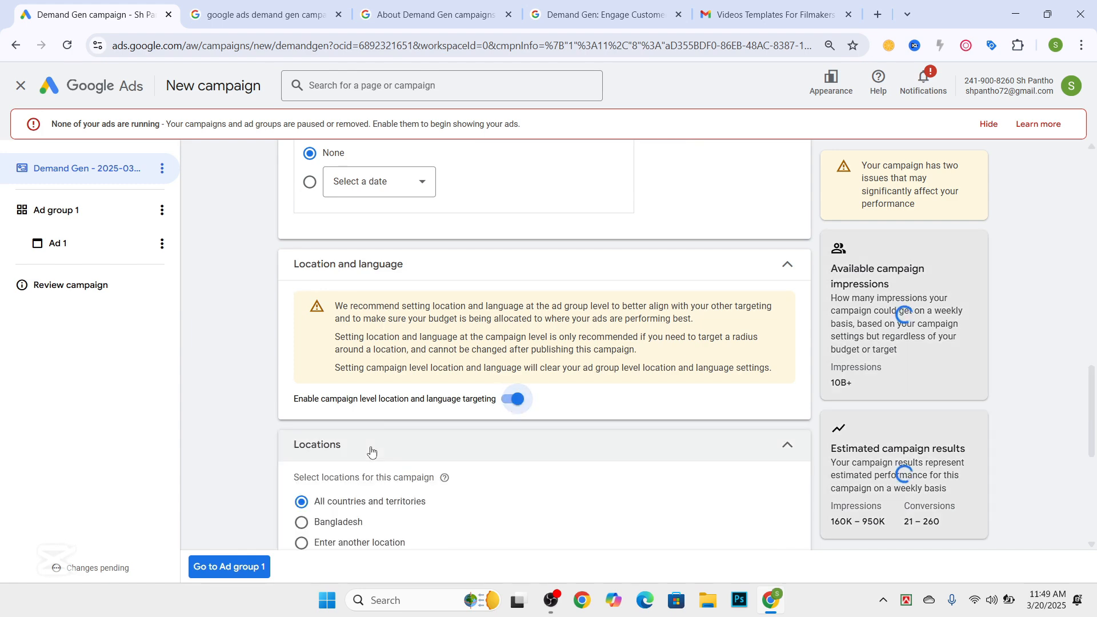
scroll(371, 451, "down", 5)
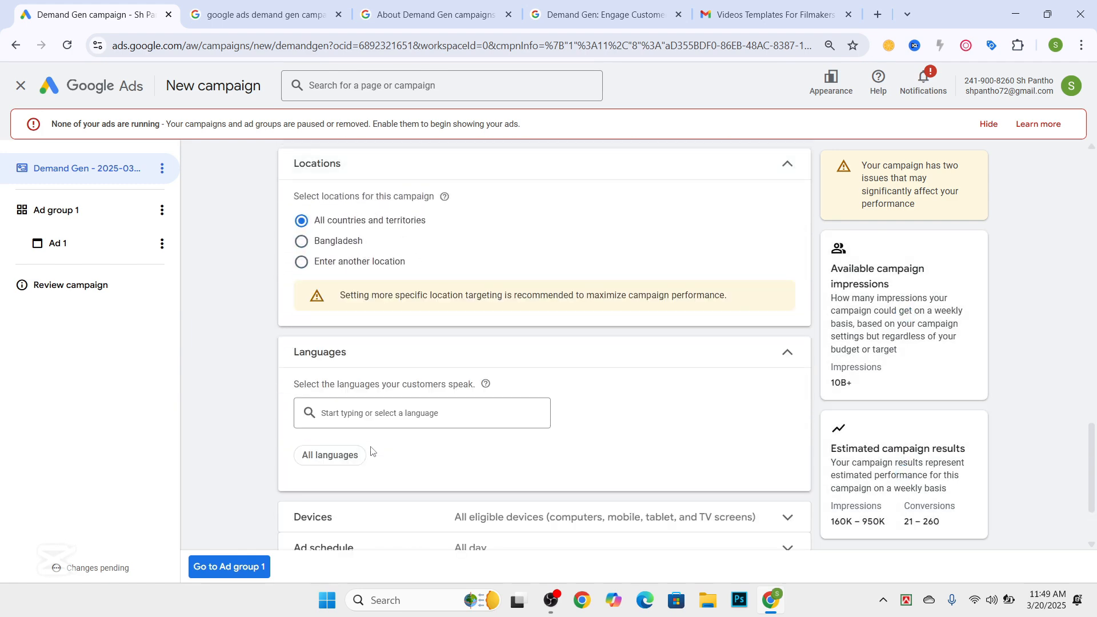
left_click(301, 242)
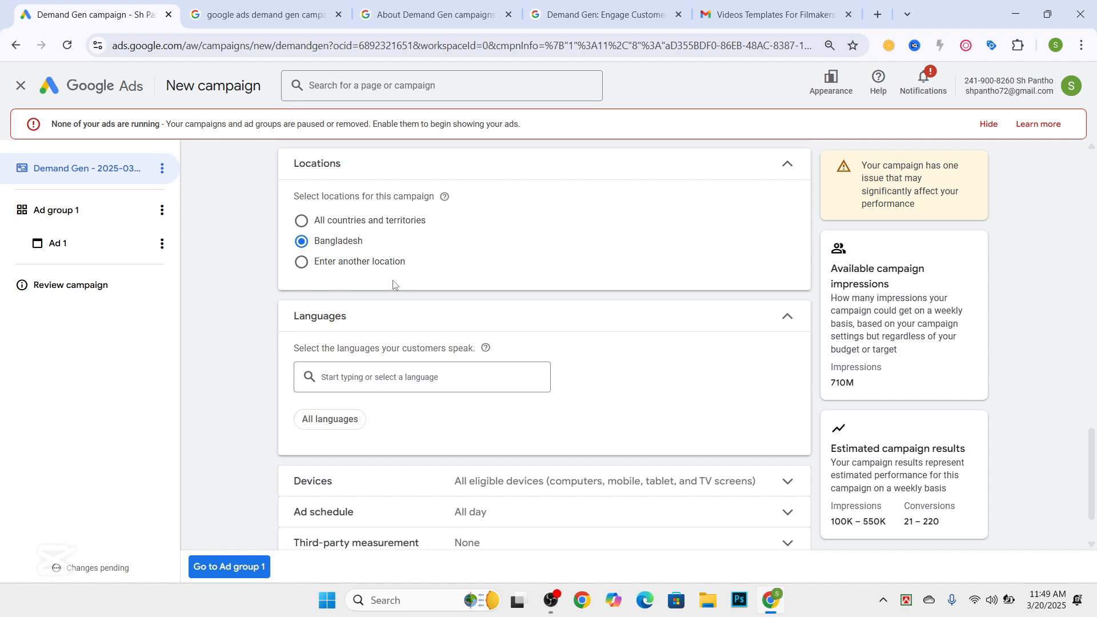
Set the campaign's languages to Bengali and English
scroll(395, 284, "down", 1)
left_click(370, 306)
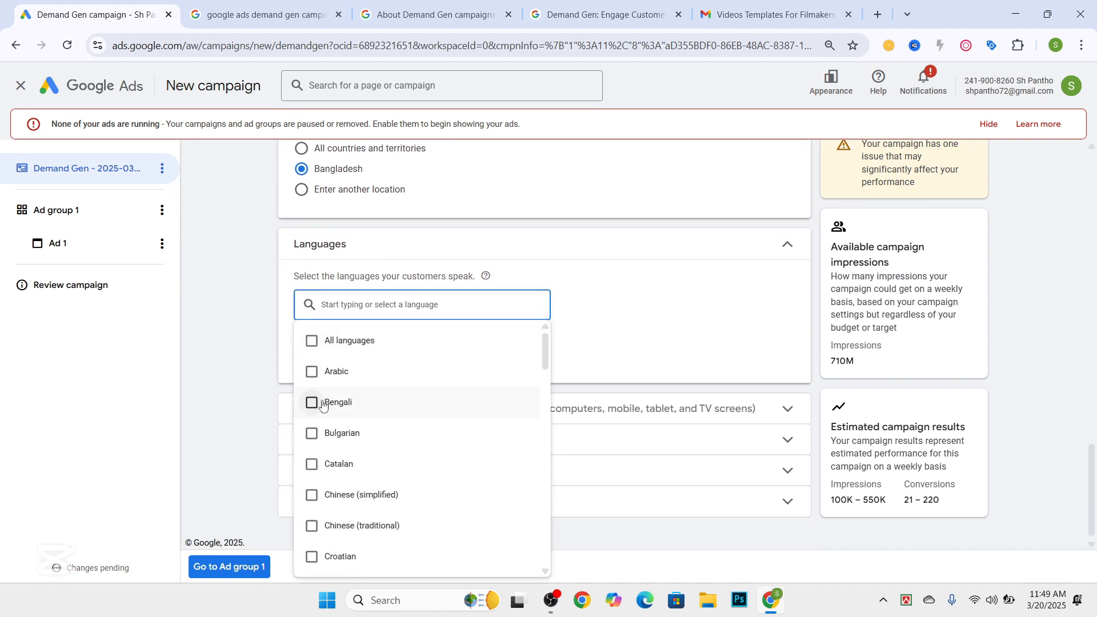
left_click(323, 406)
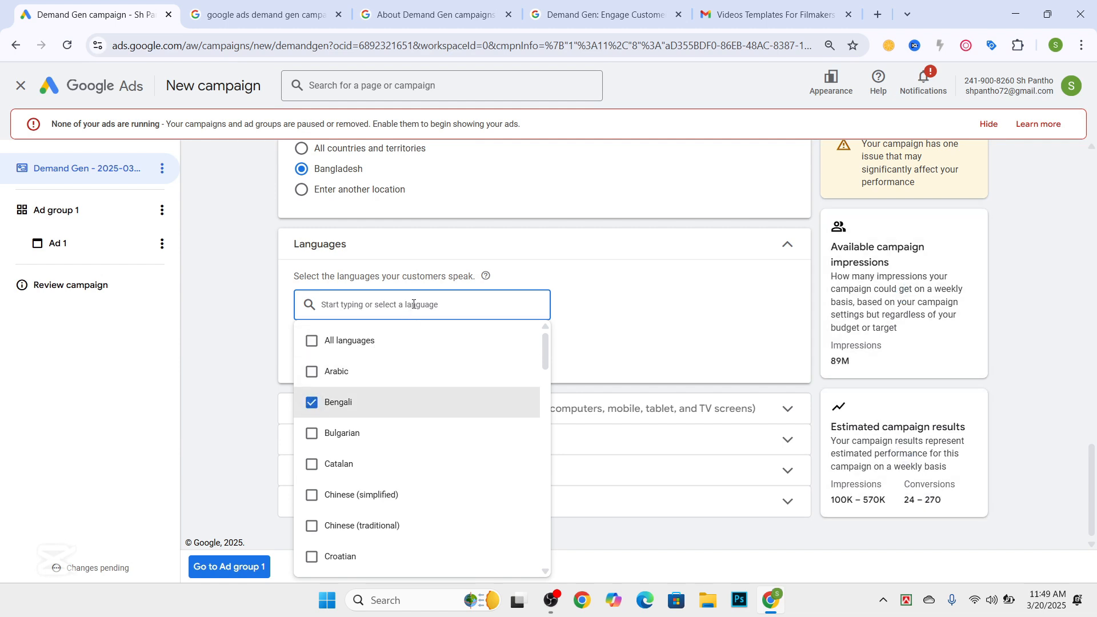
type("engl")
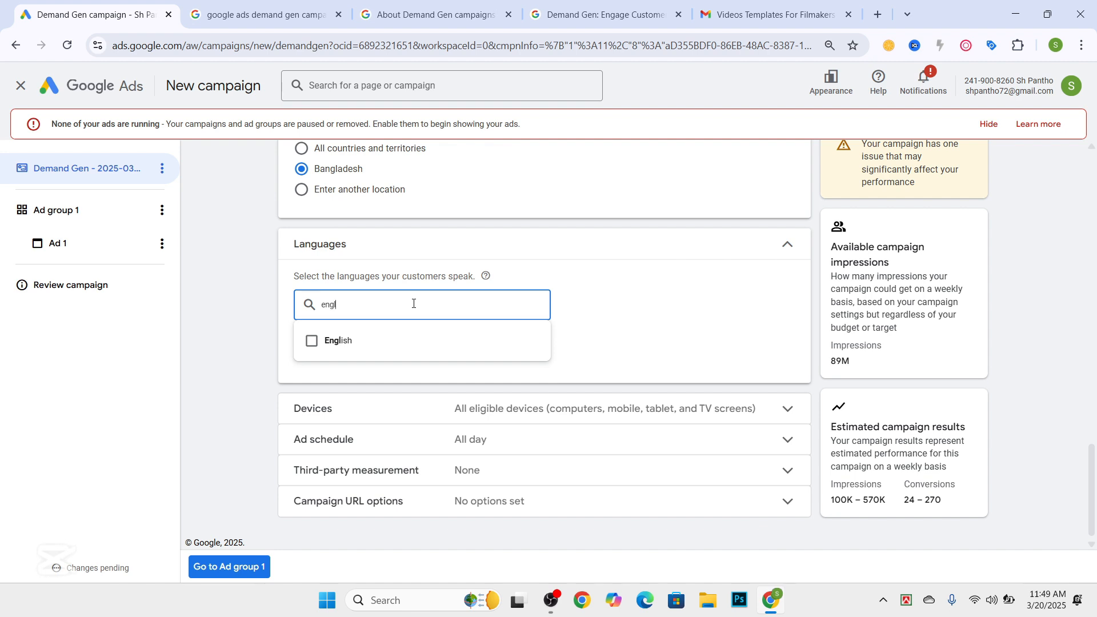
left_click(313, 345)
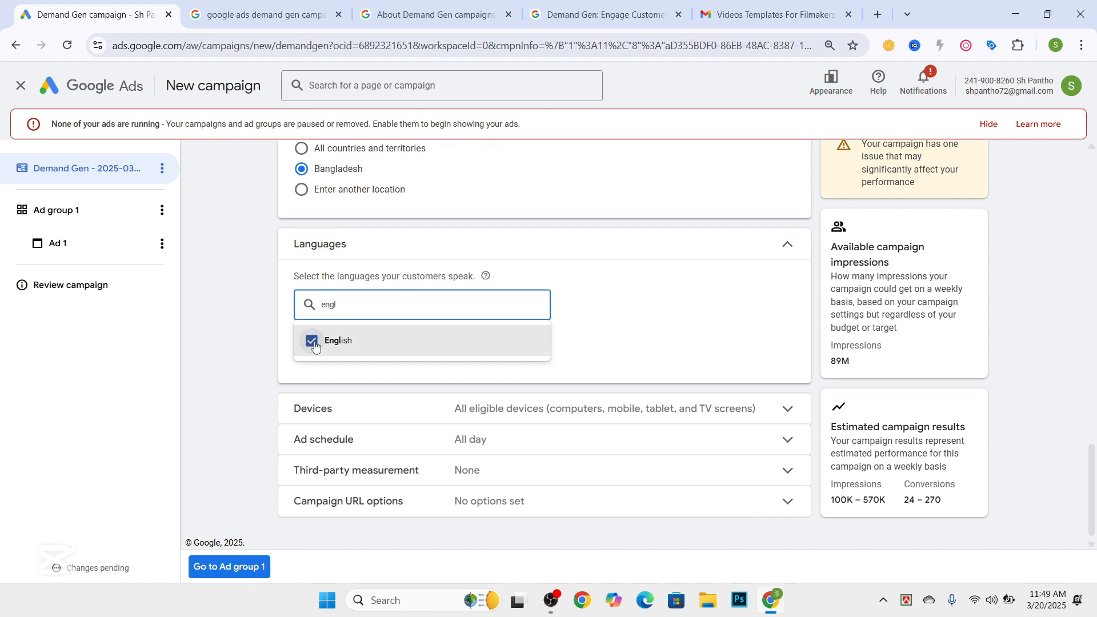
left_click(246, 318)
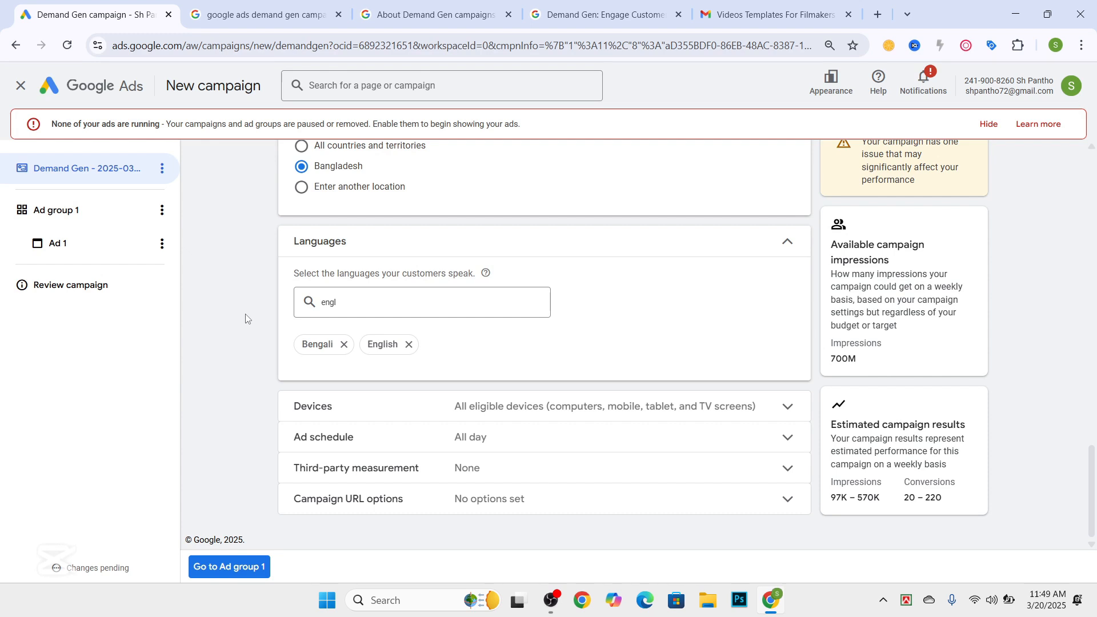
Try specific device targeting for the campaign, then return to showing ads on all eligible devices
left_click(522, 413)
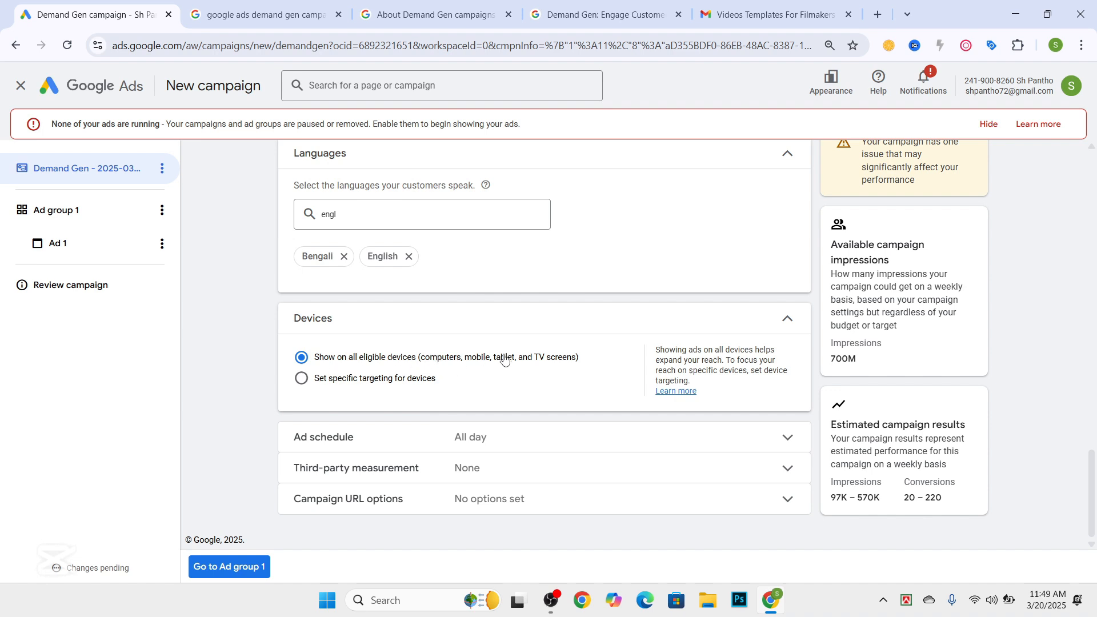
left_click(328, 388)
scroll(323, 384, "down", 3)
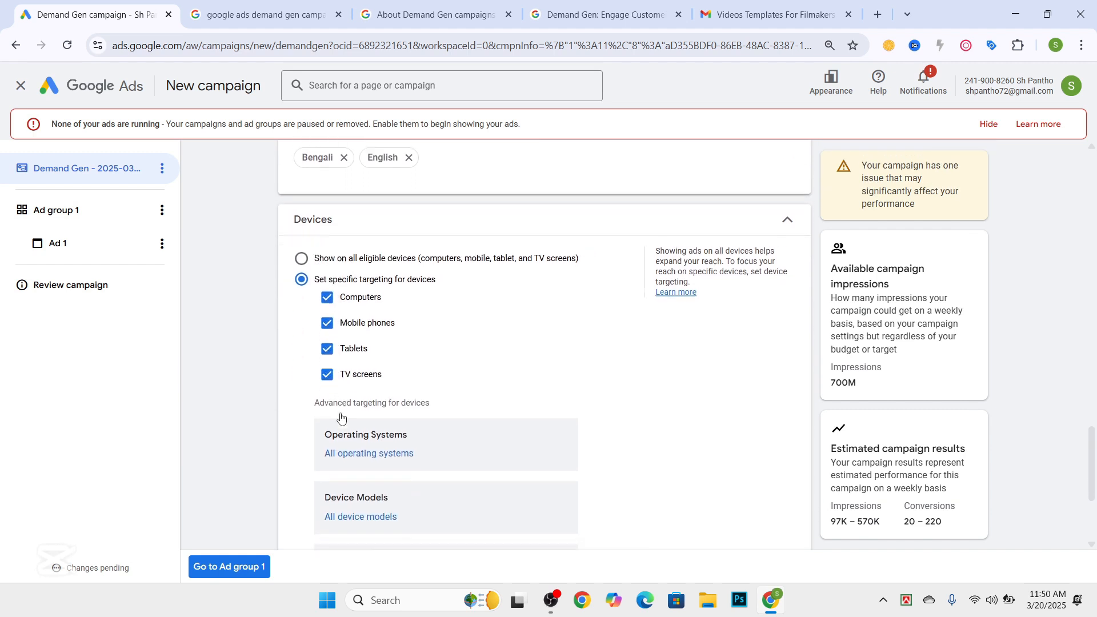
left_click(301, 213)
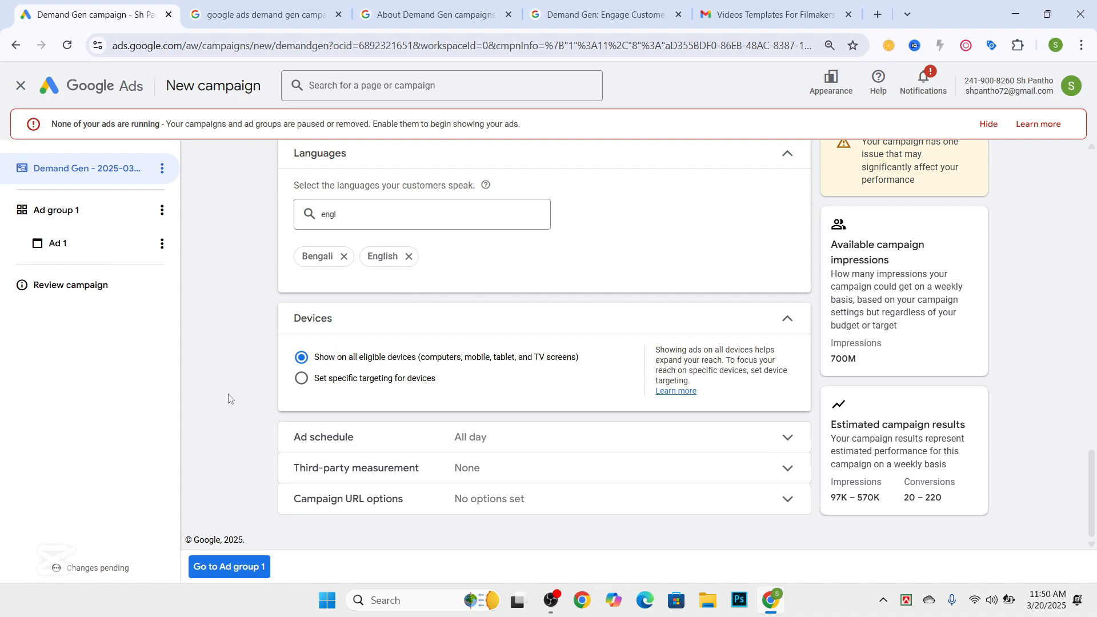
Look at the ad schedule and campaign URL options, then review the campaign settings from the name down to the conversion goals
left_click(632, 441)
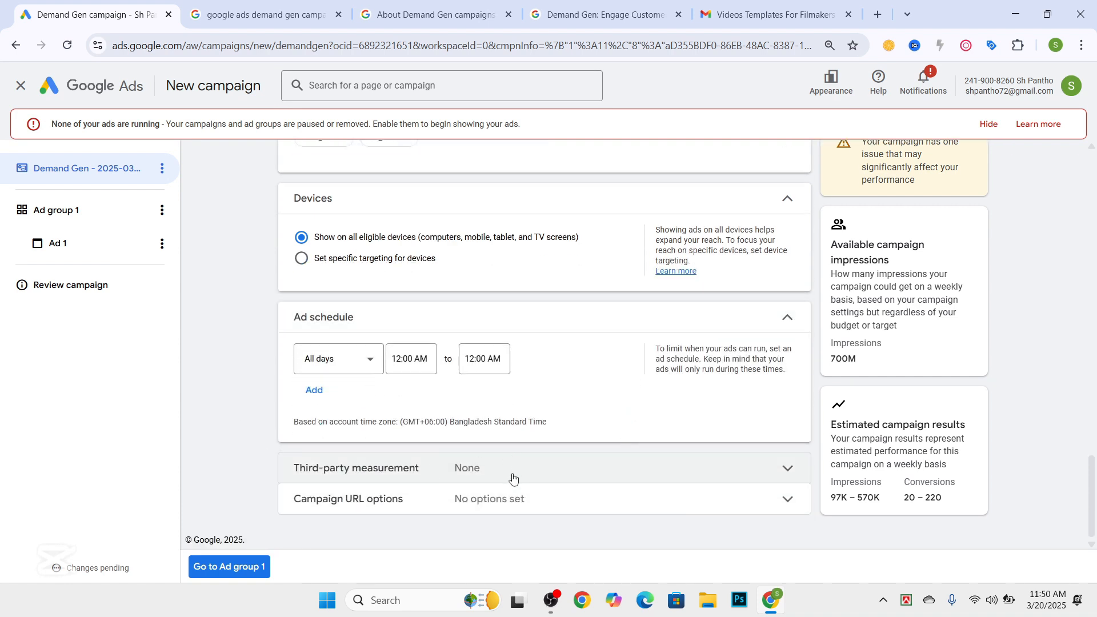
left_click(791, 502)
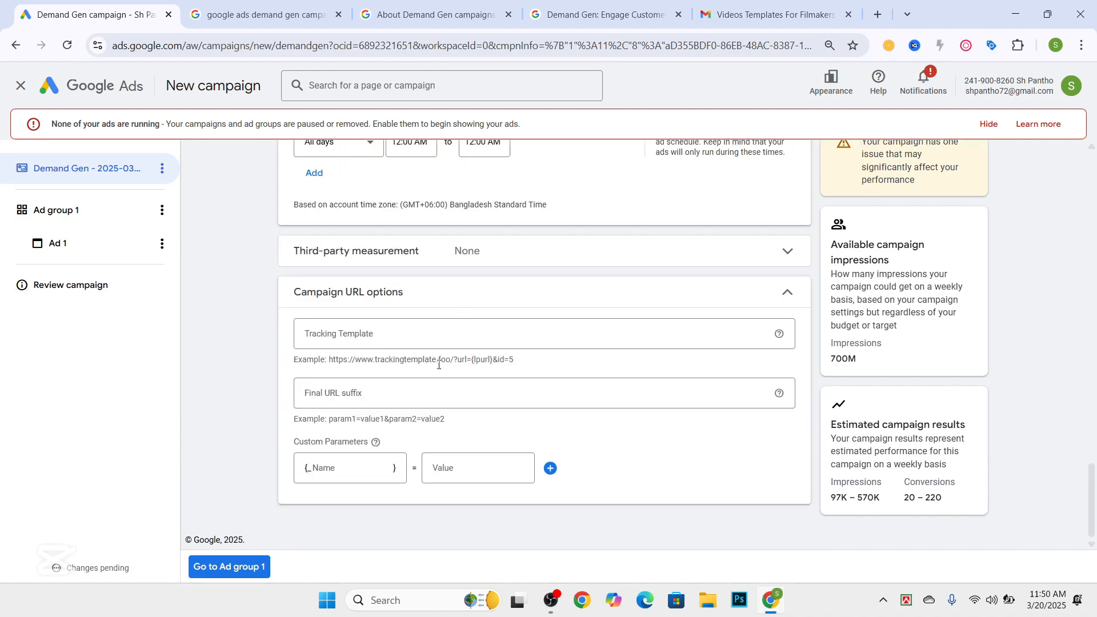
scroll(254, 428, "up", 20)
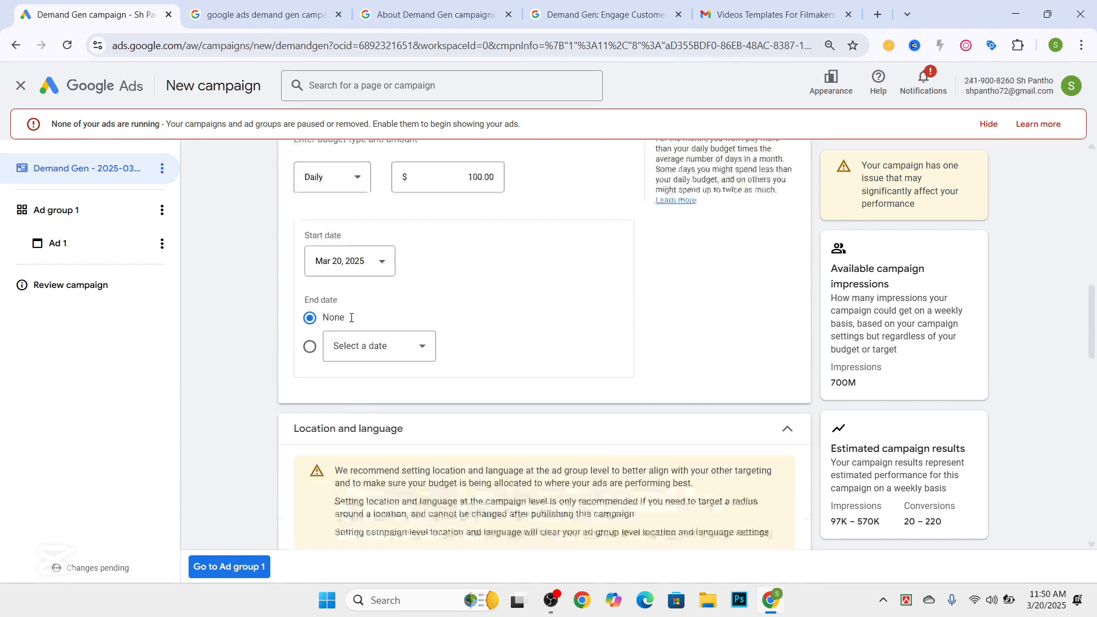
scroll(351, 318, "up", 4)
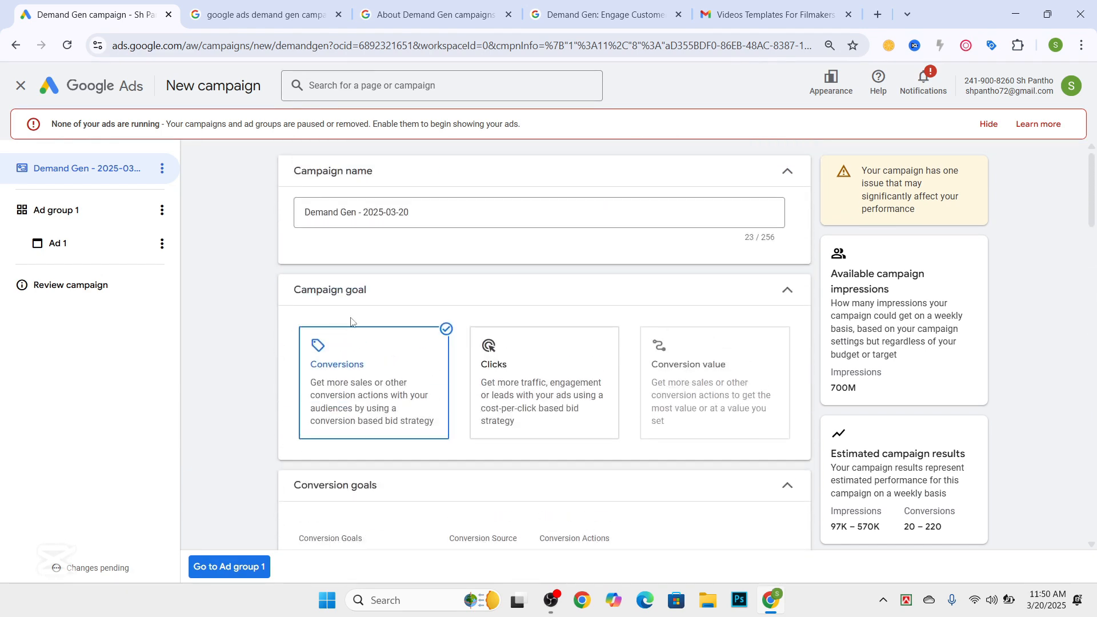
scroll(351, 318, "down", 4)
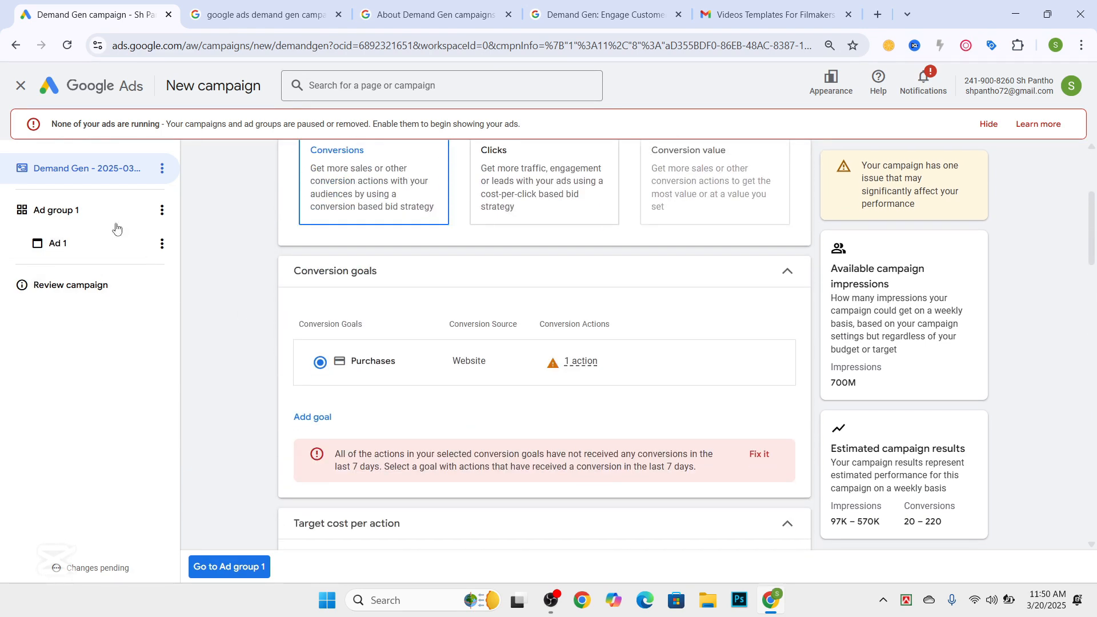
Open Ad group 1 and rename it "Demand gen Campaing"
left_click(97, 214)
scroll(423, 286, "down", 6)
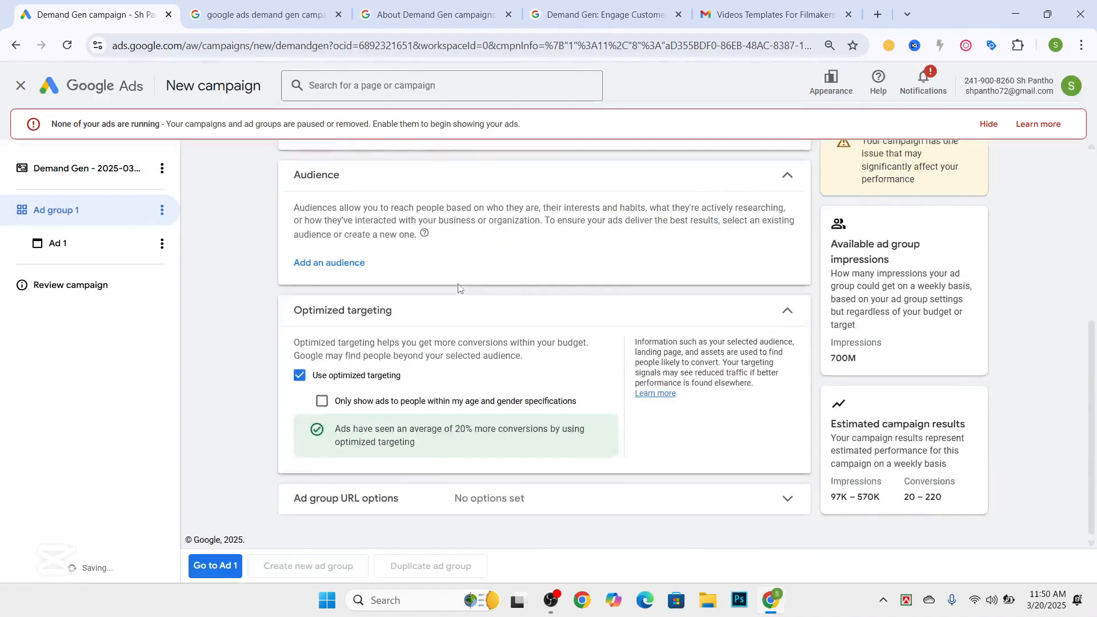
scroll(459, 287, "up", 6)
left_click(389, 244)
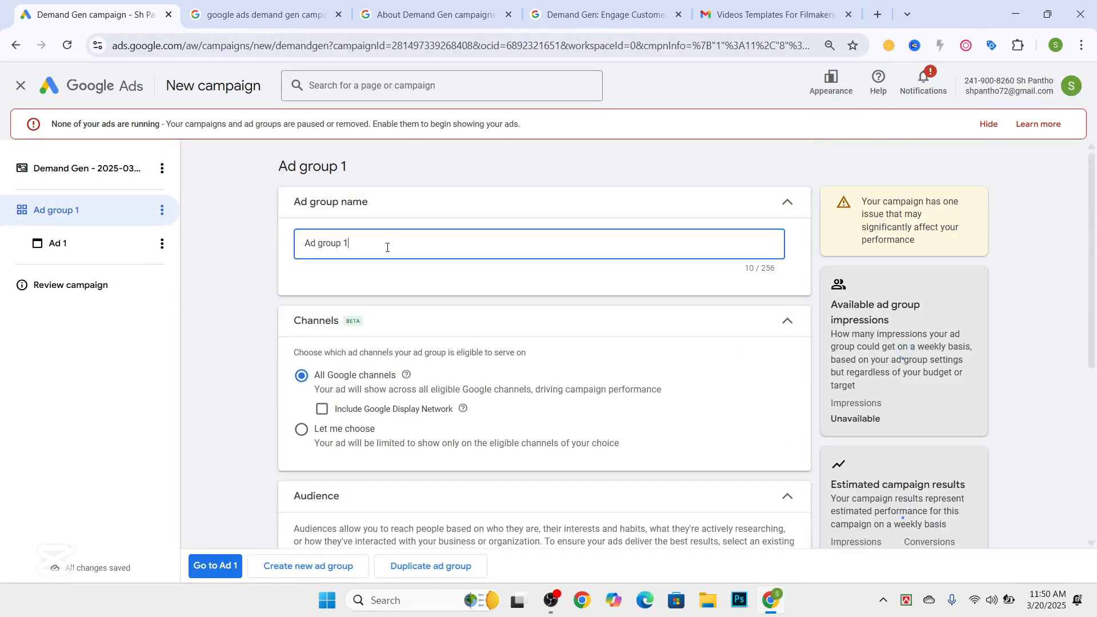
key("ctrl+a")
key("BackSpace")
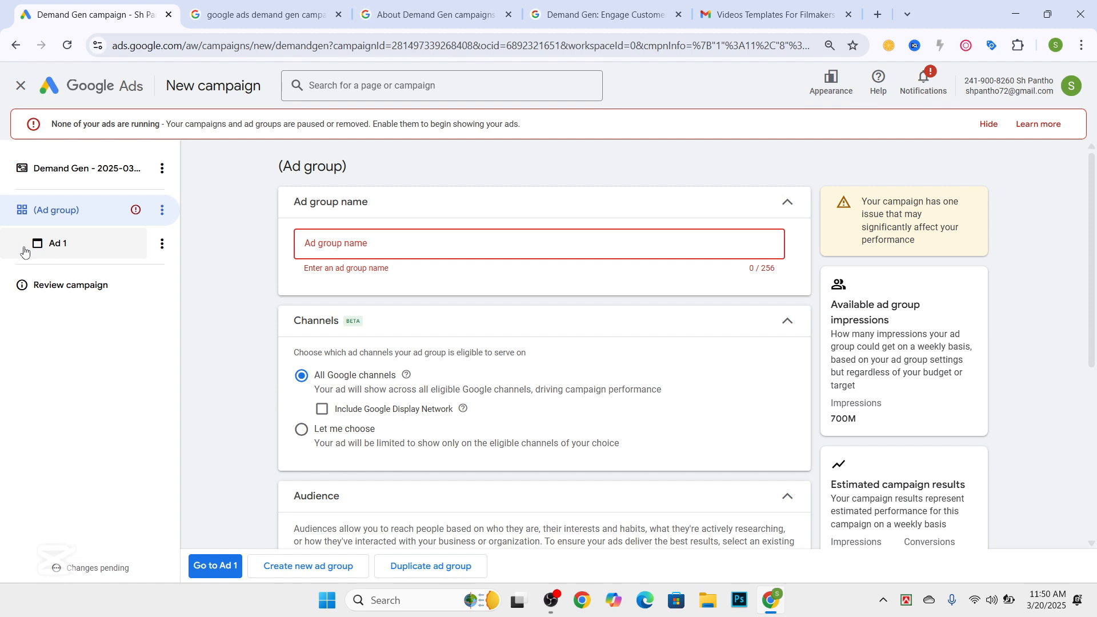
type("Demand")
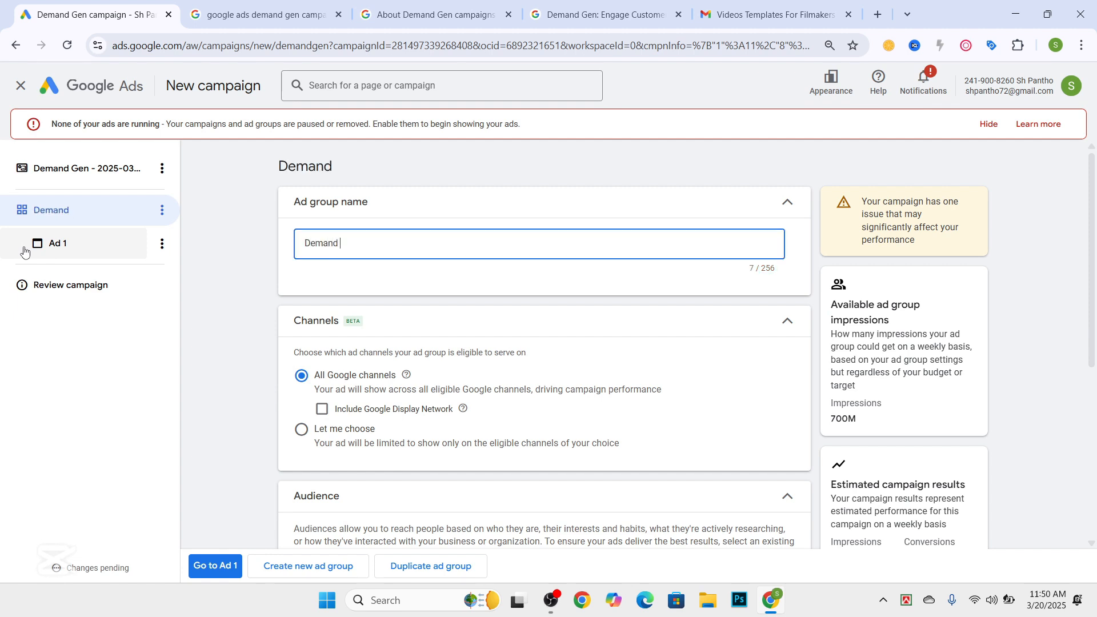
type(" gen Campaing")
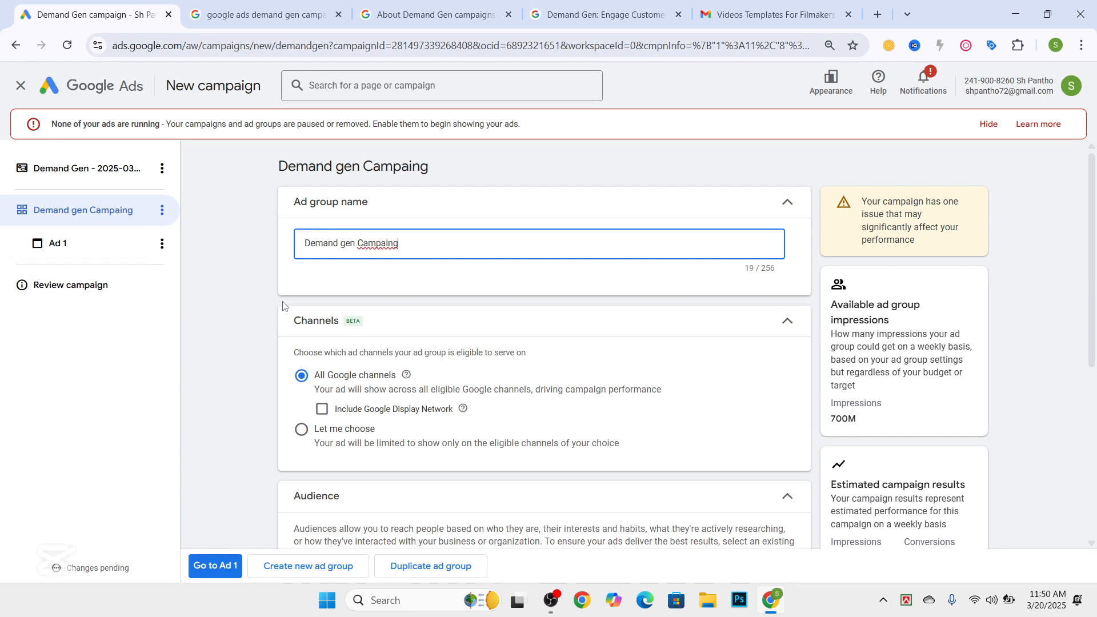
Try choosing the ad group's channels individually, then return to All Google channels
scroll(282, 305, "down", 2)
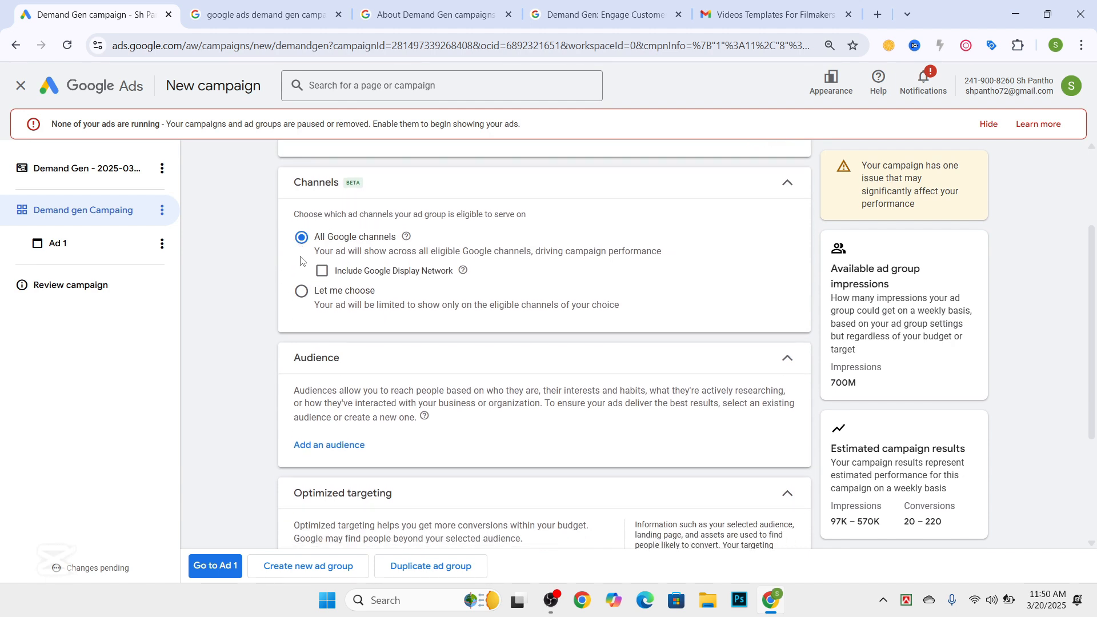
left_click(302, 292)
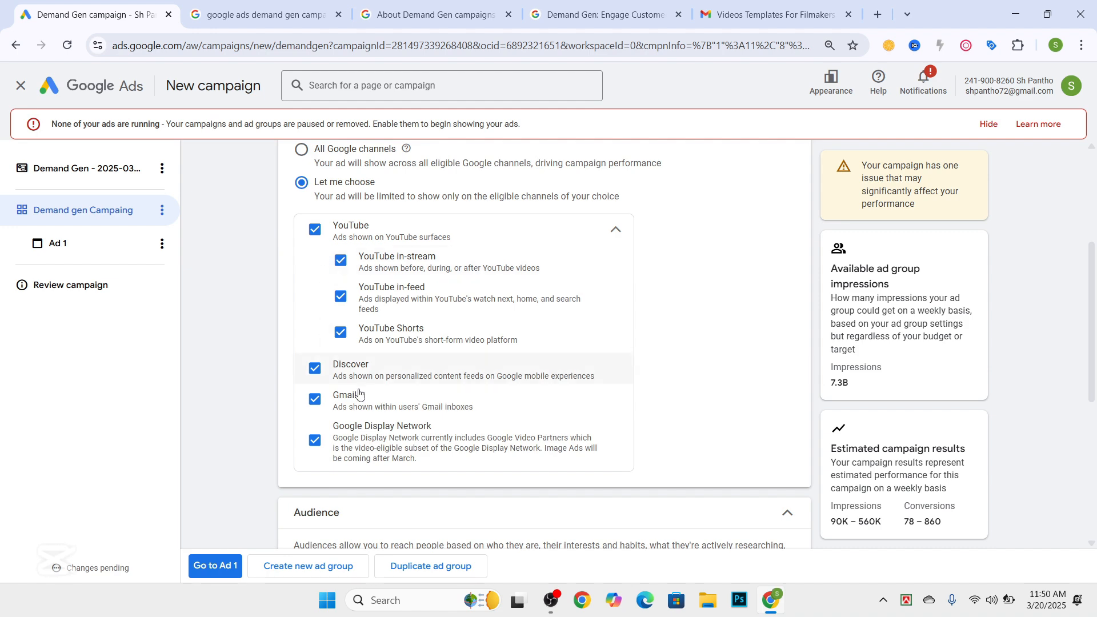
left_click(301, 149)
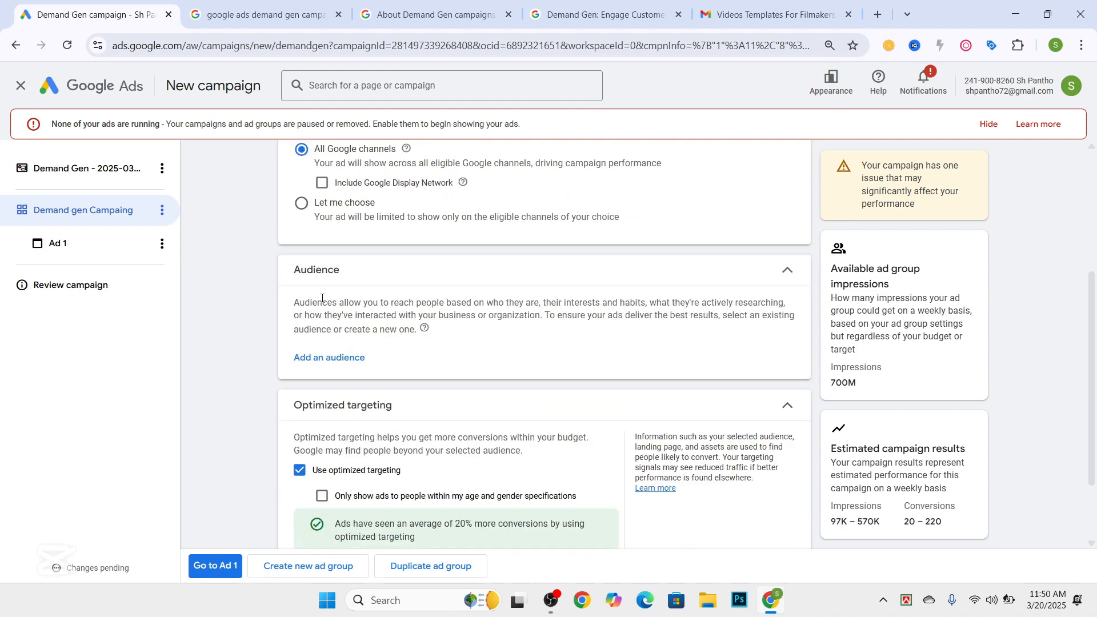
Start a new audience for the ad group and name it "Demand Gen Audiance"
scroll(322, 298, "down", 2)
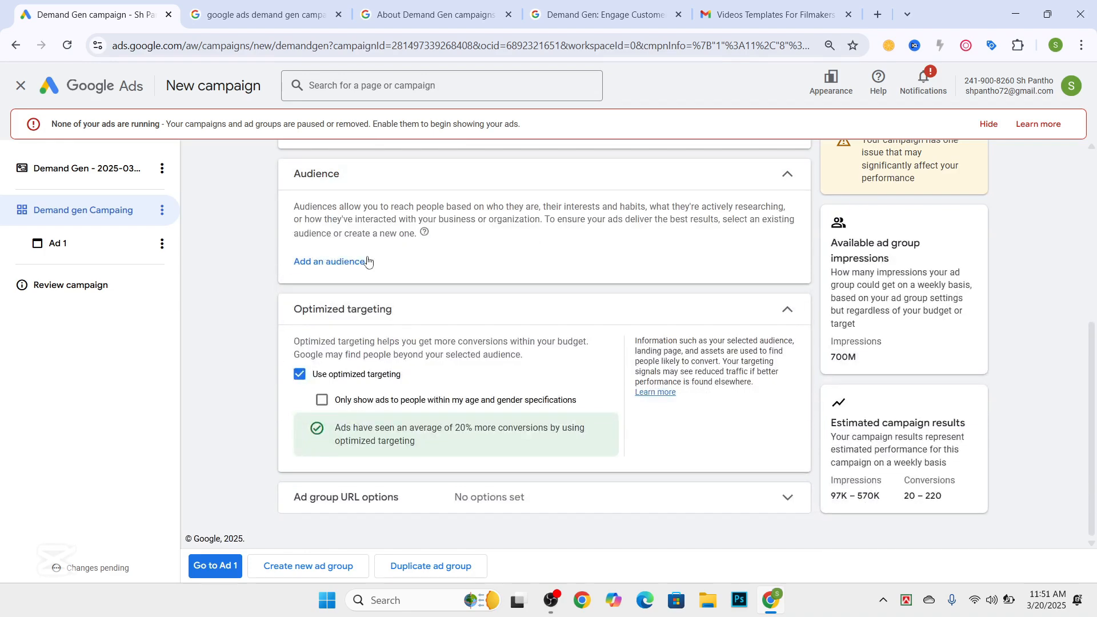
left_click(328, 263)
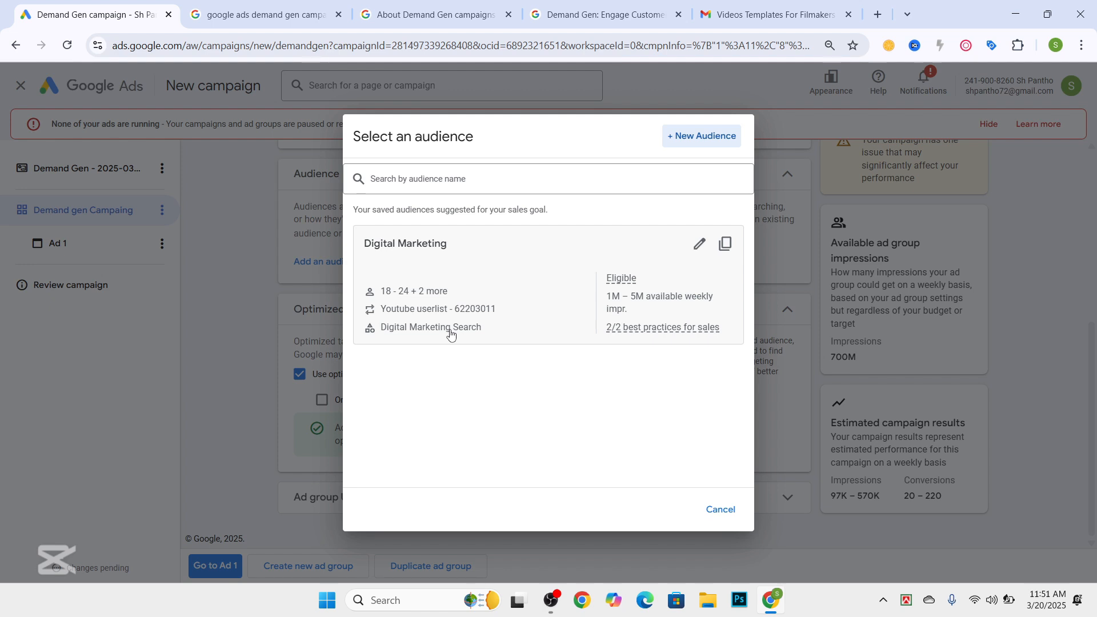
left_click(684, 143)
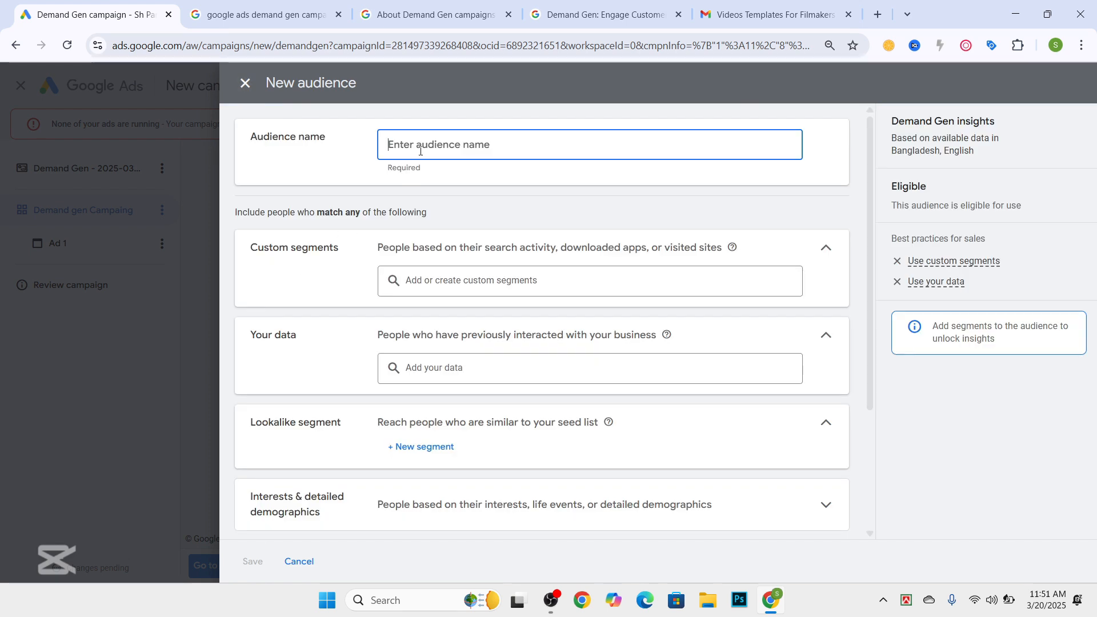
type("Deman G")
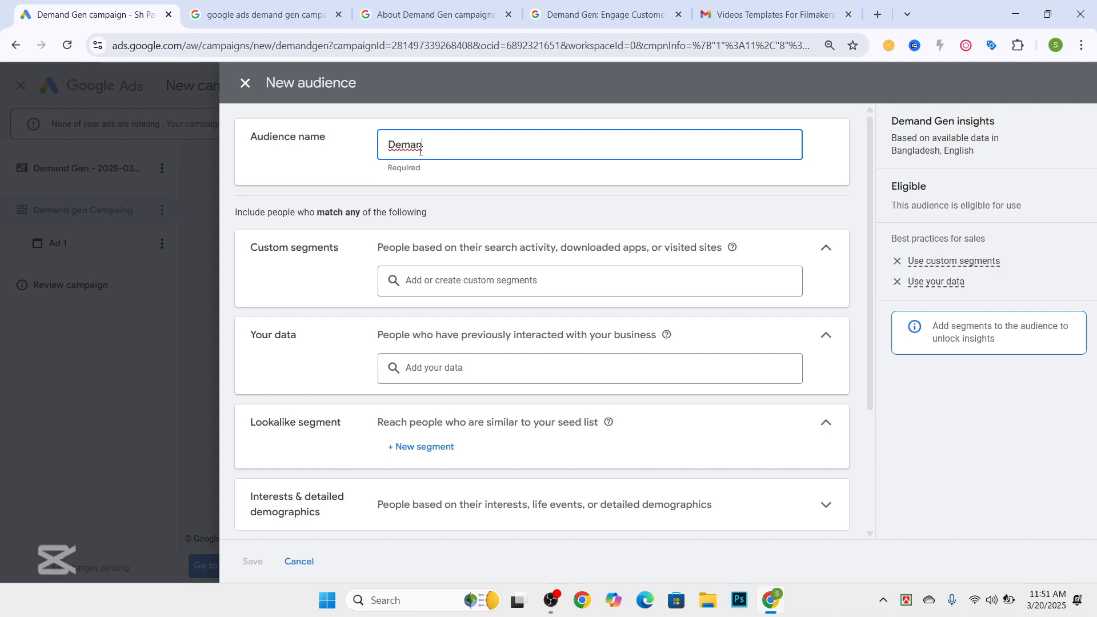
key("BackSpace")
key("Tab")
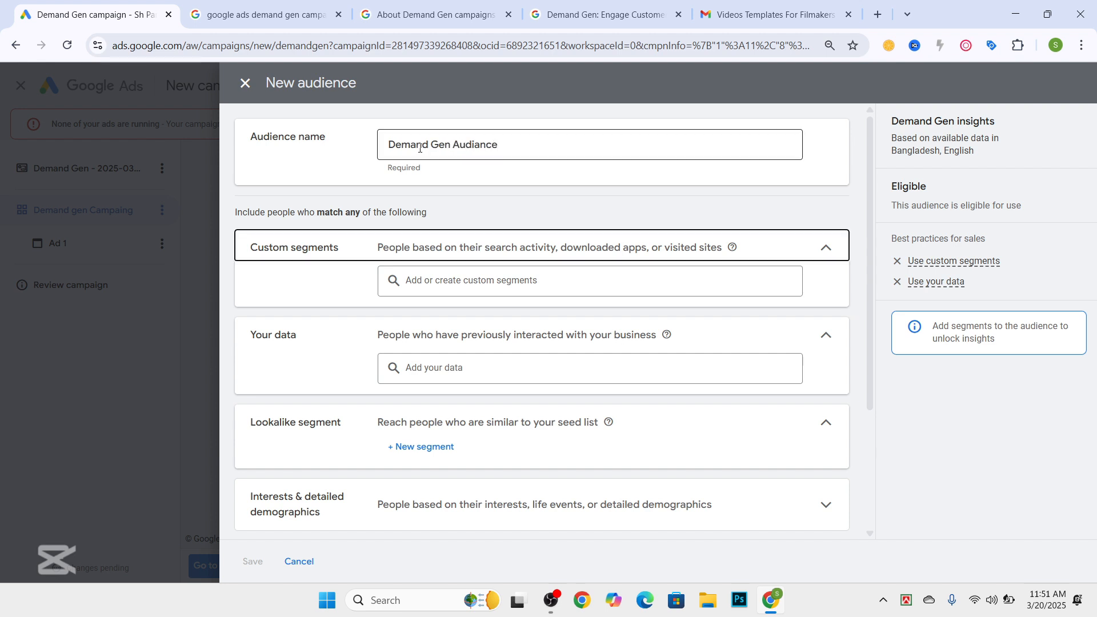
Browse the saved custom segments available for the new audience, then collapse the Custom segments section without selecting any
scroll(437, 204, "down", 1)
left_click(435, 213)
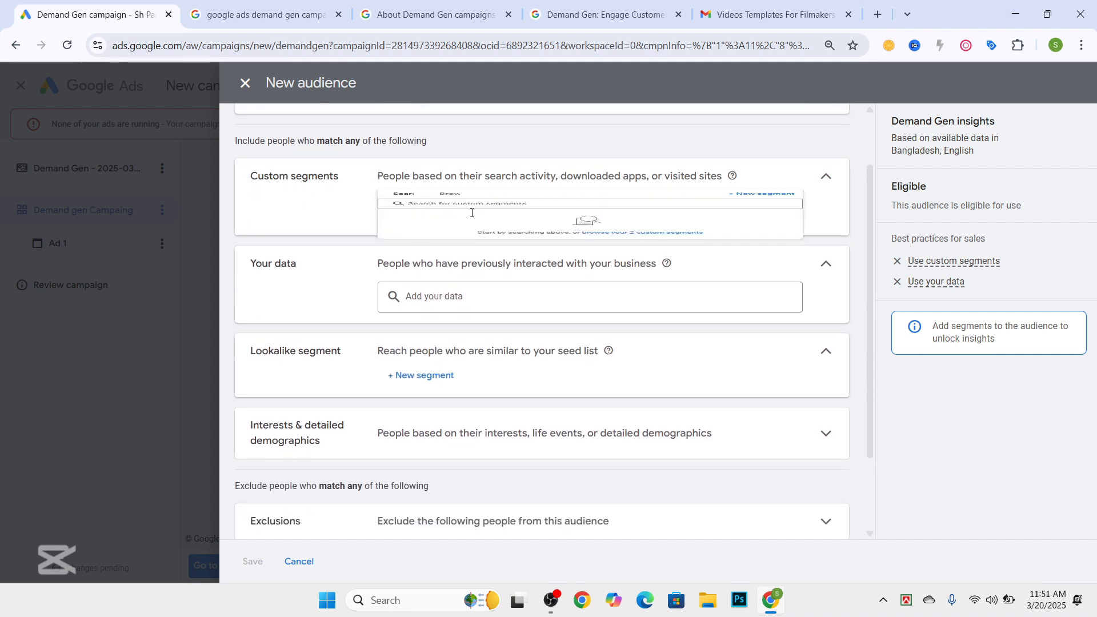
left_click(314, 219)
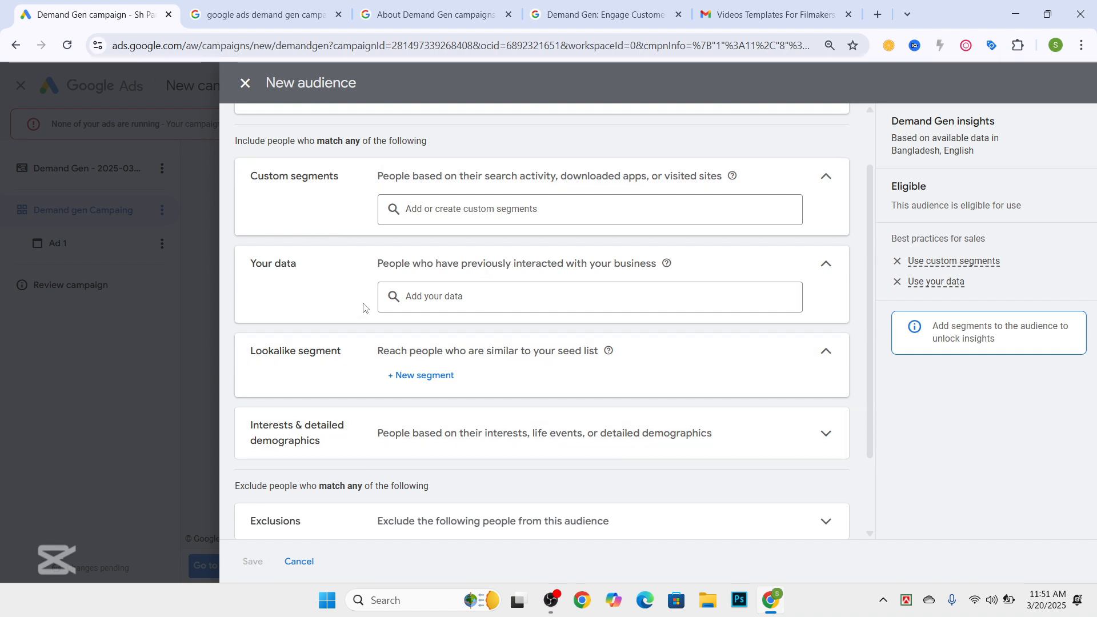
left_click(485, 211)
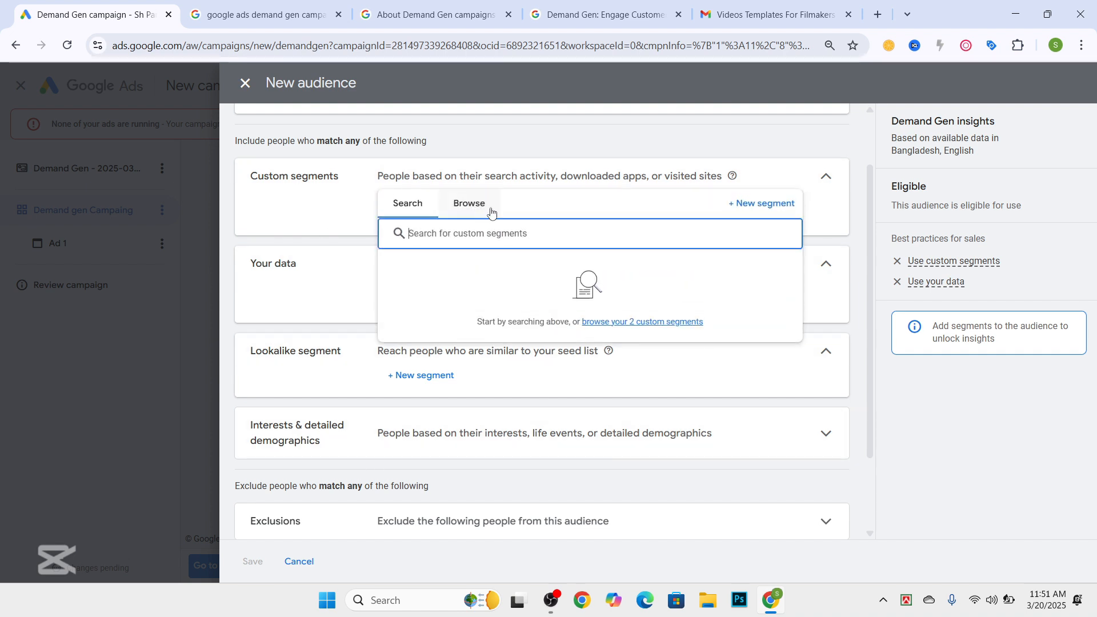
left_click(479, 200)
scroll(451, 245, "down", 1)
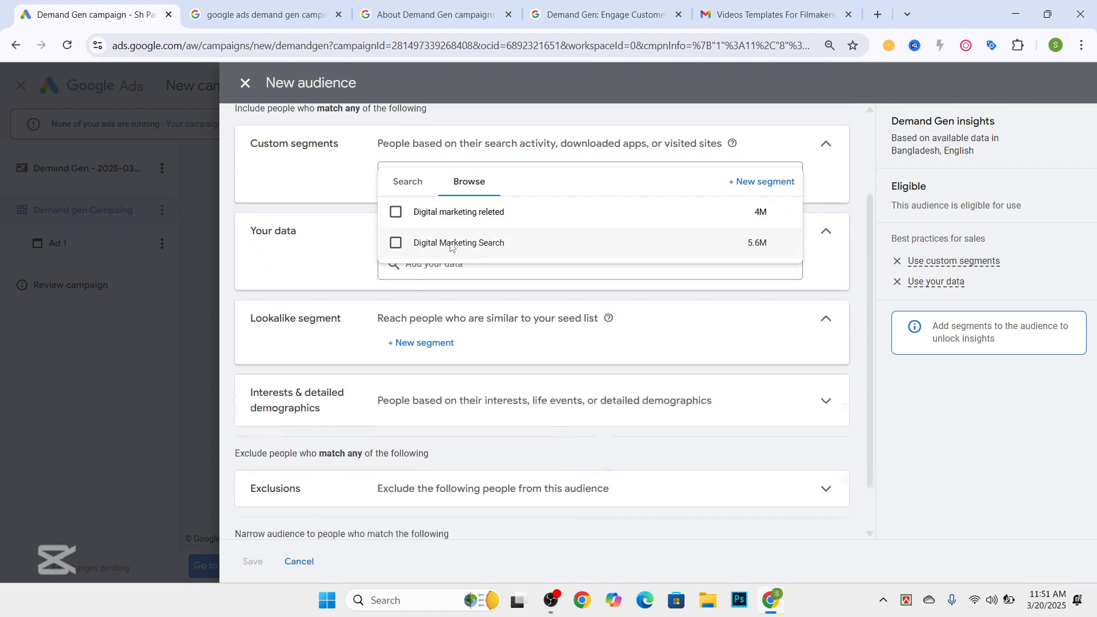
scroll(457, 220, "up", 1)
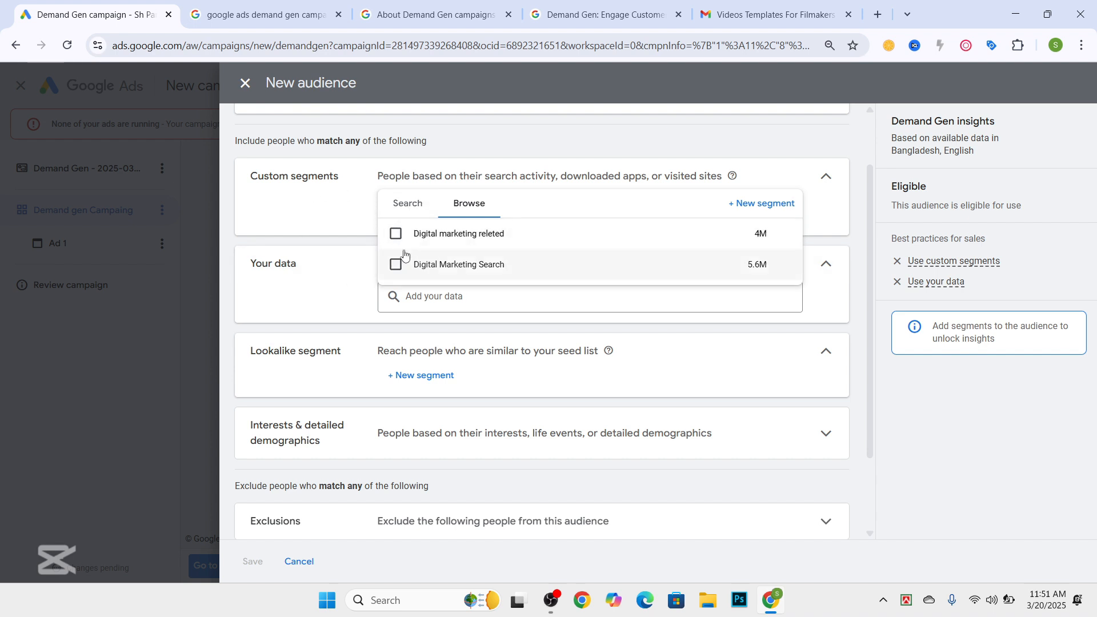
left_click(399, 182)
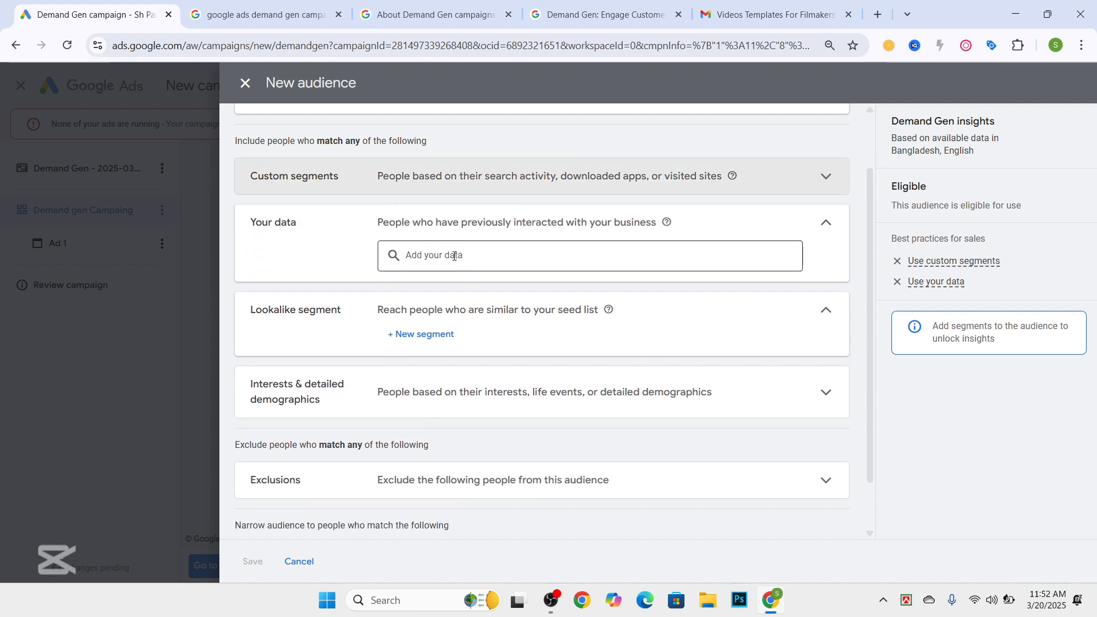
Browse the Your data segments for the new audience, looking into the Custom combination and Website visitors groups
left_click(454, 254)
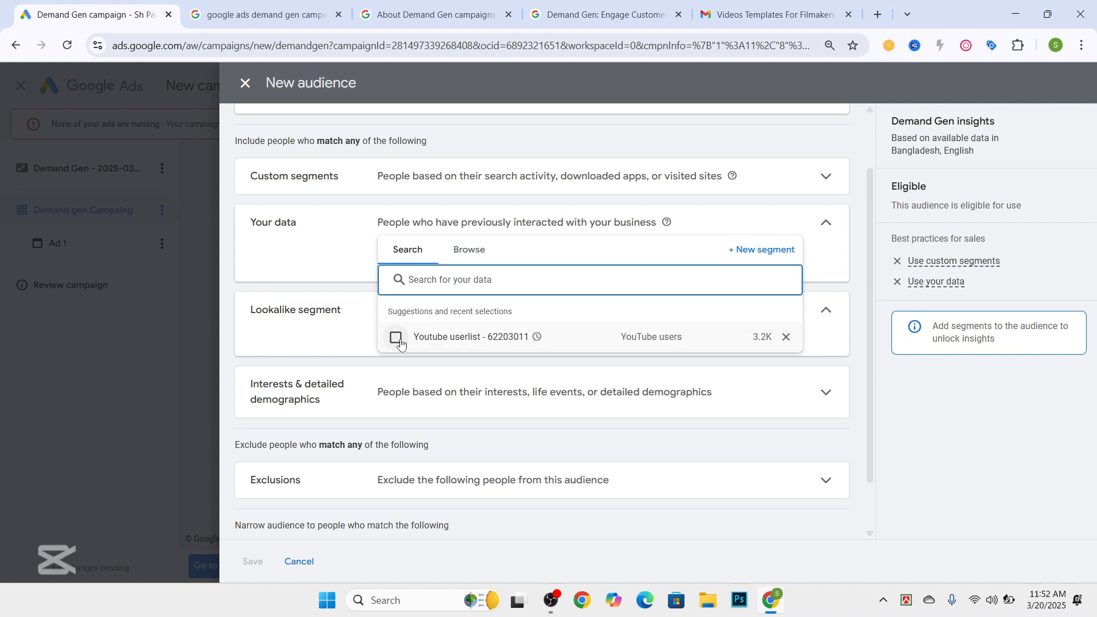
mouse_move(419, 341)
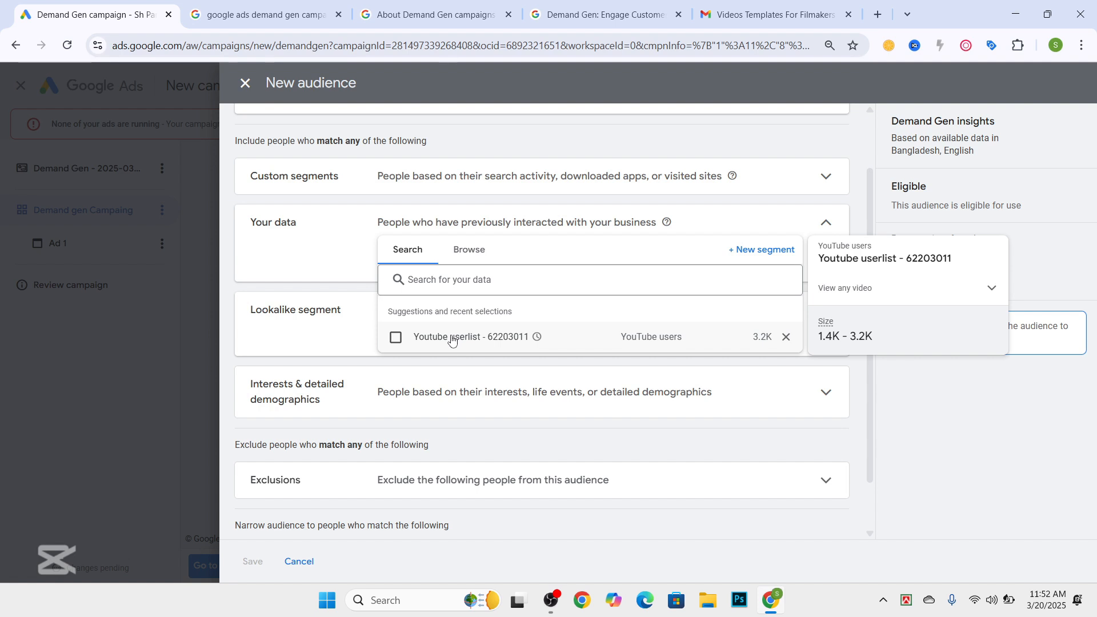
left_click(468, 249)
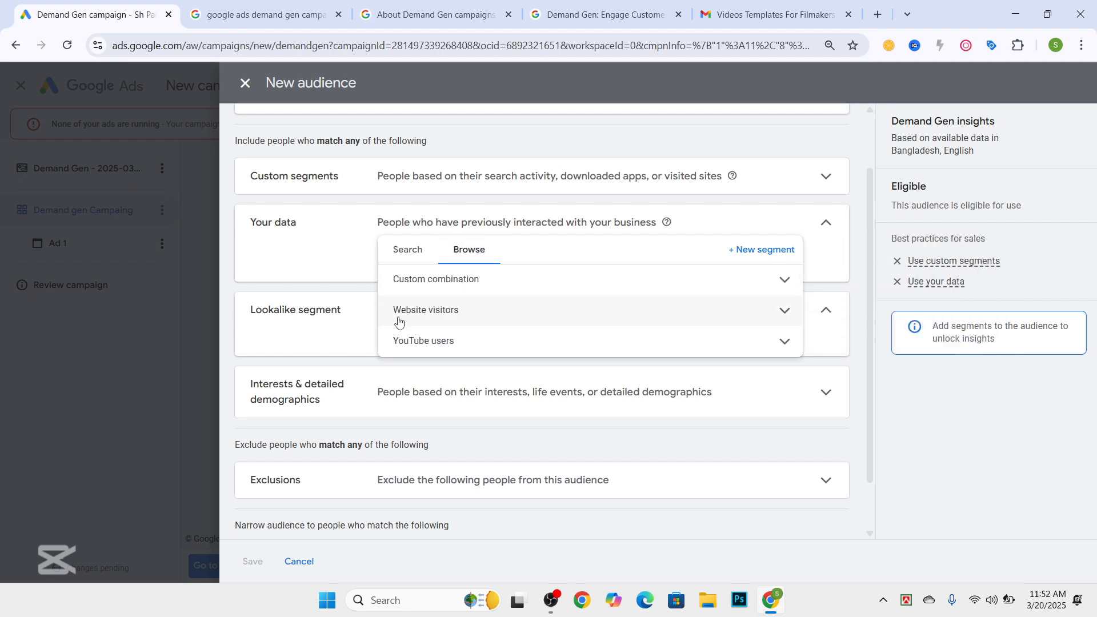
left_click(446, 281)
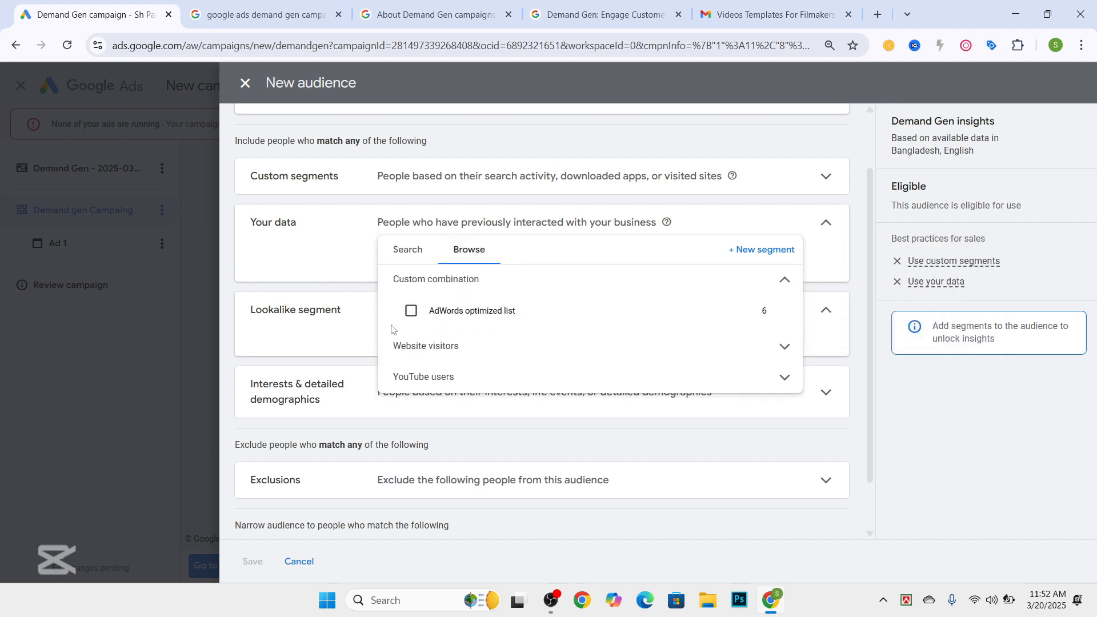
left_click(782, 281)
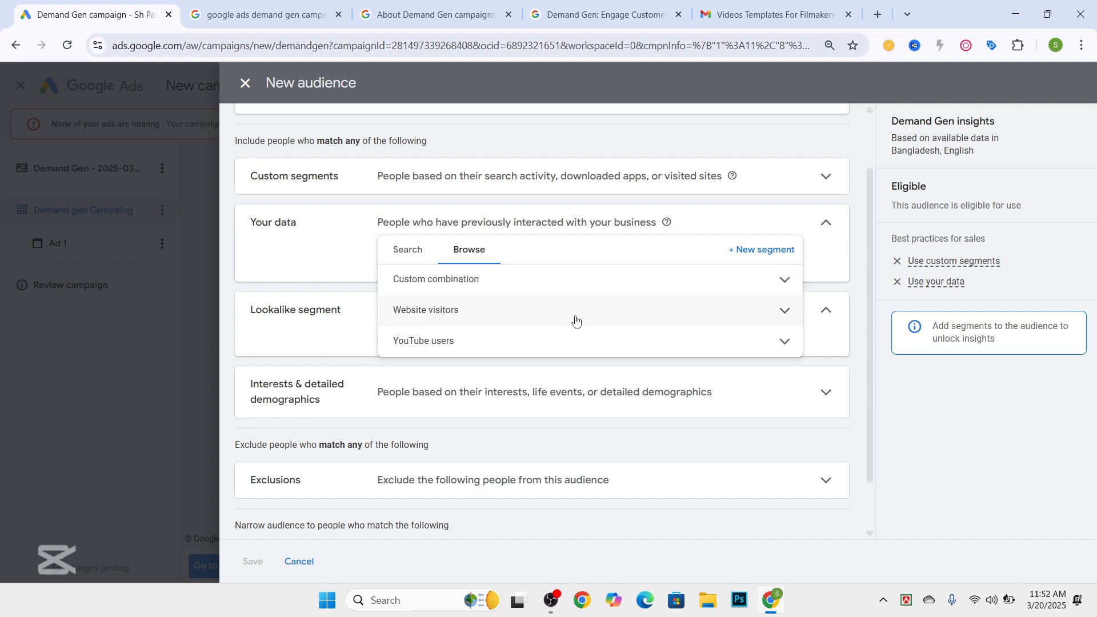
left_click(785, 311)
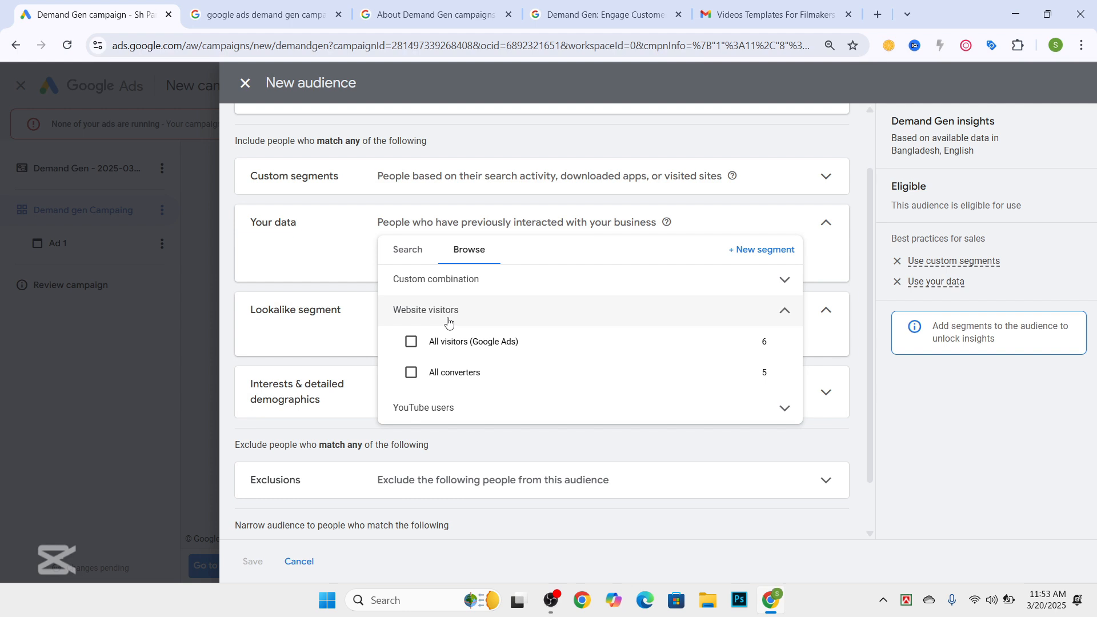
Try the All visitors (Google Ads) and All converters website visitor segments one at a time, deselecting each again
left_click(410, 342)
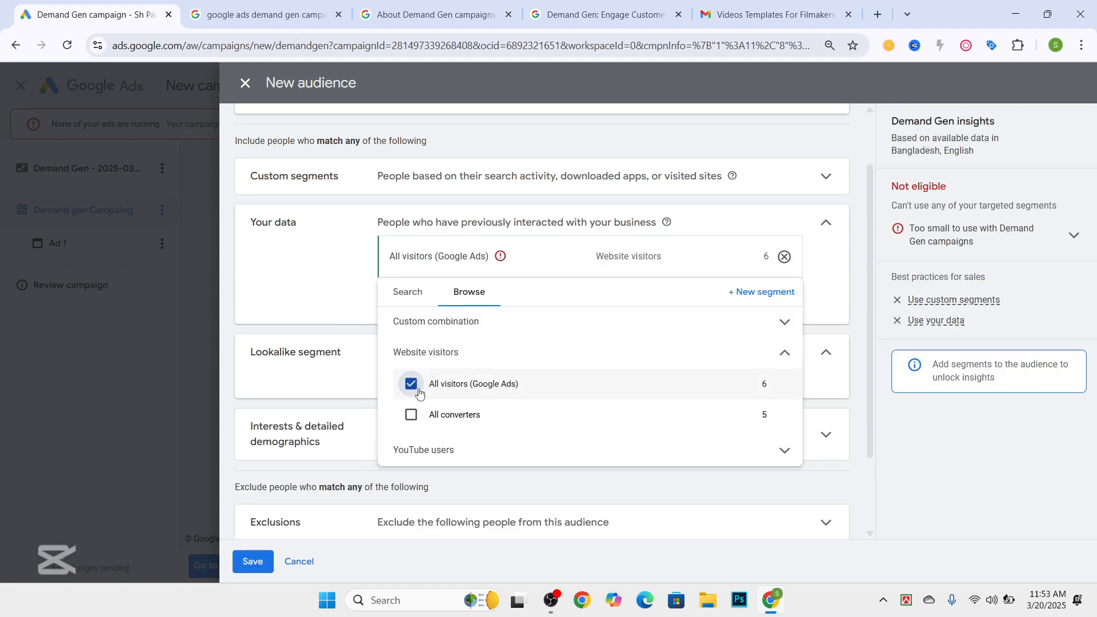
left_click(411, 391)
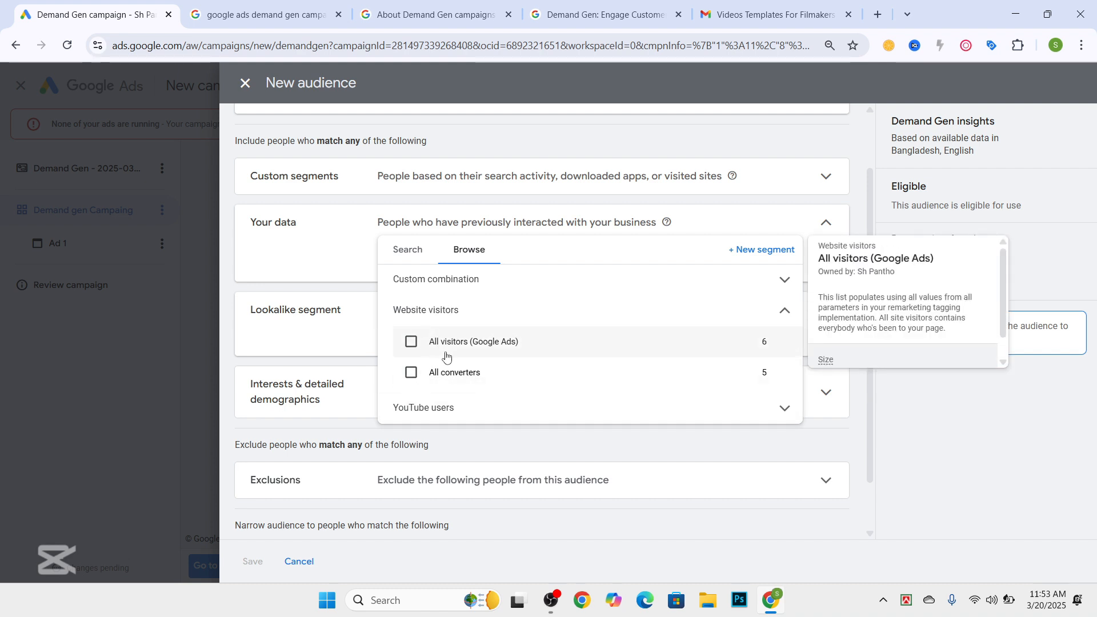
left_click(414, 376)
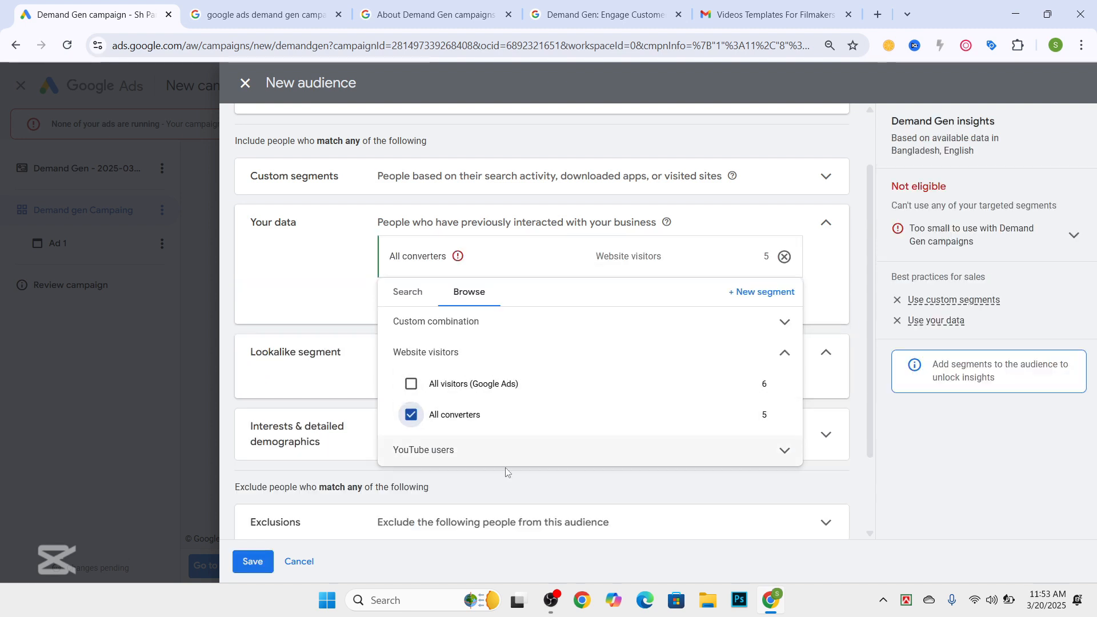
mouse_move(481, 412)
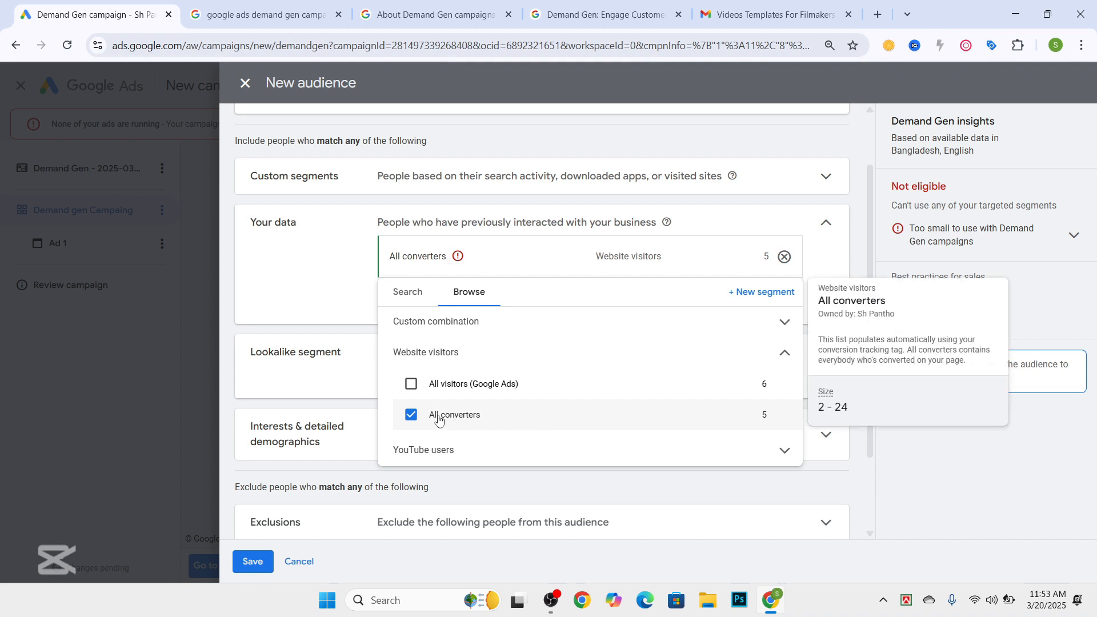
left_click(413, 417)
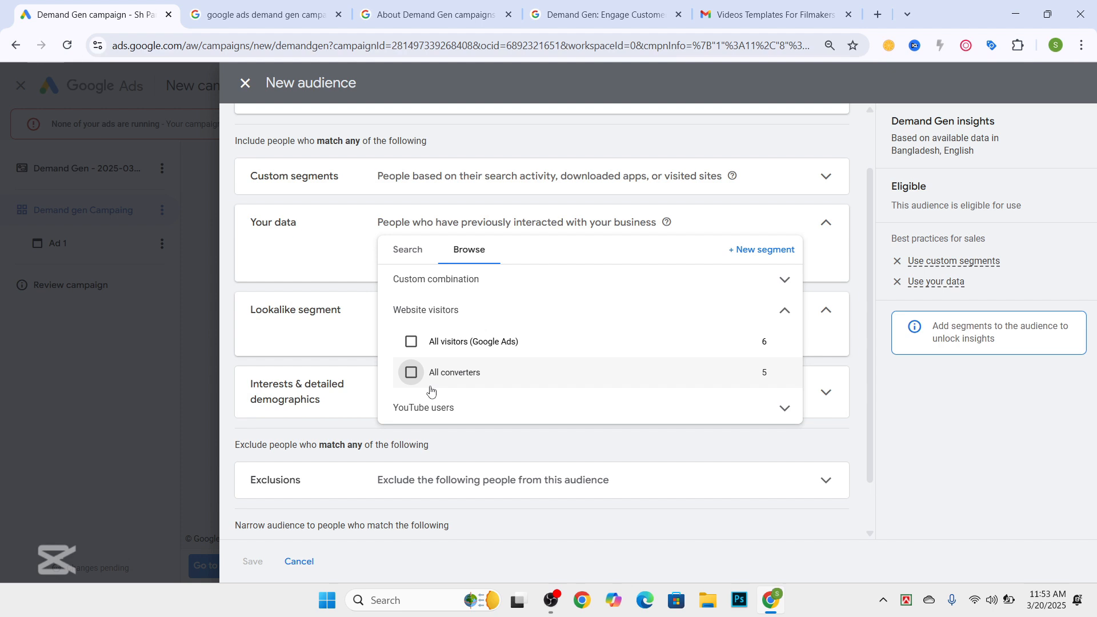
Review the segment types offered for a new Your data segment, then close the form without creating one
left_click(741, 255)
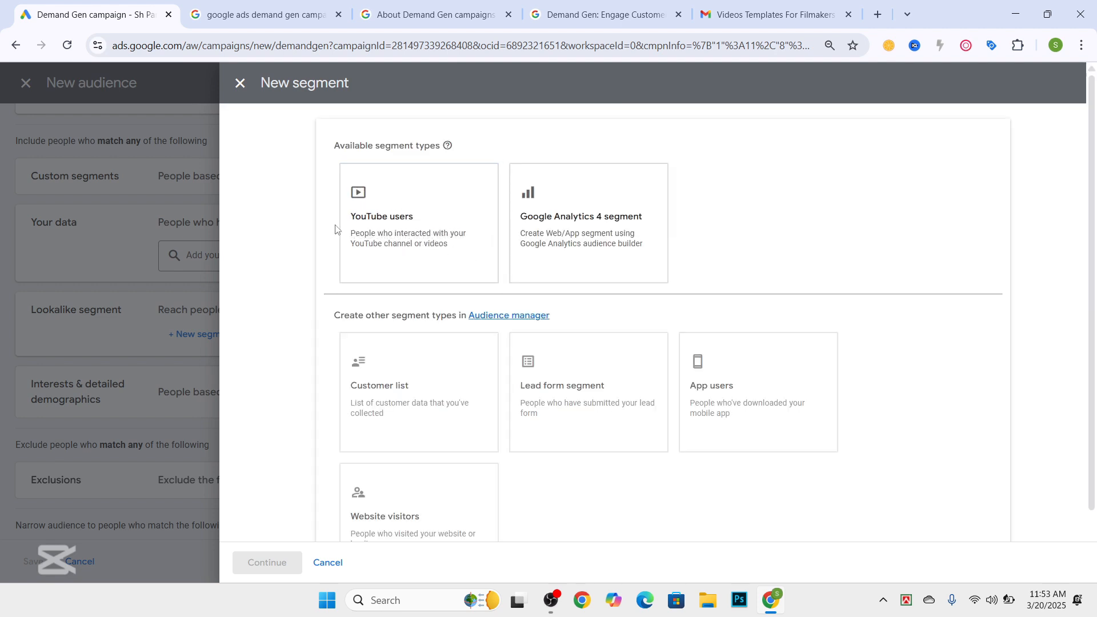
scroll(407, 307, "down", 1)
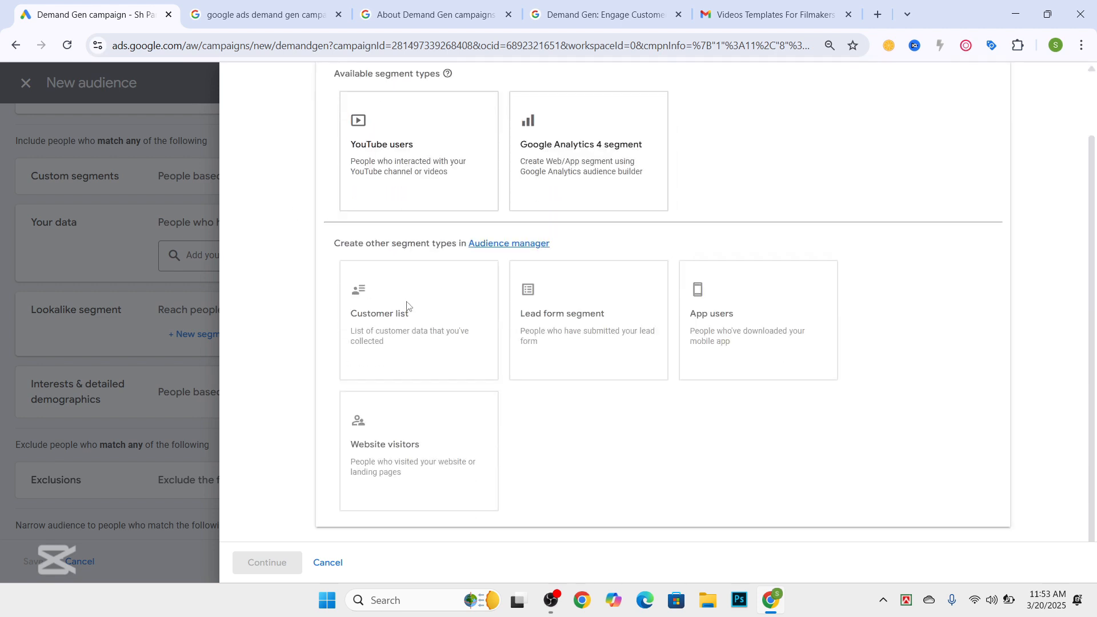
scroll(408, 307, "up", 1)
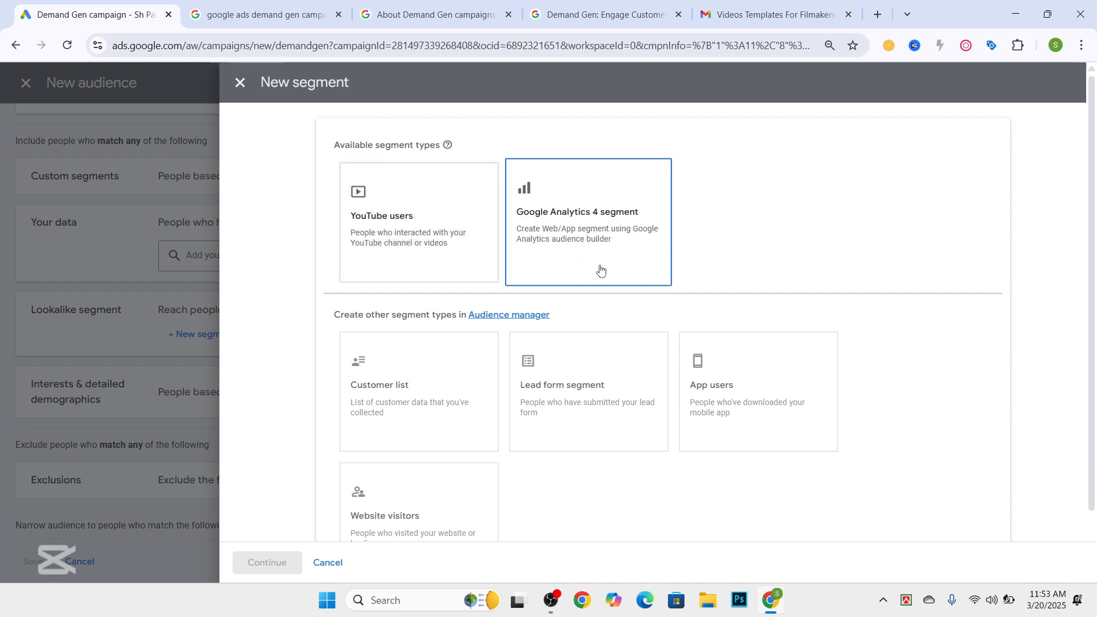
mouse_move(424, 380)
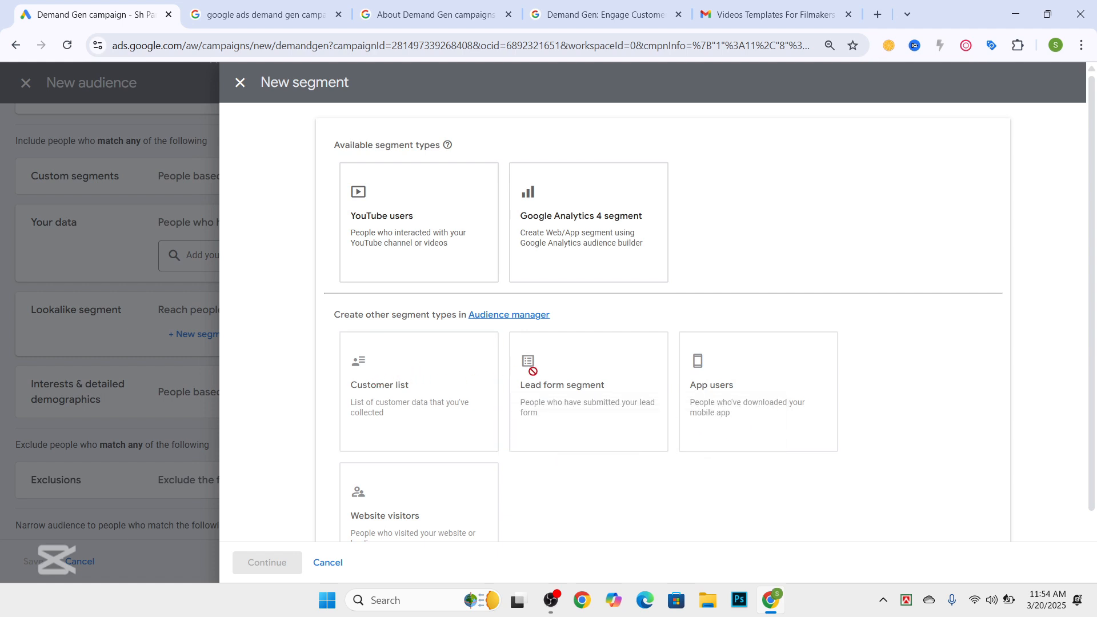
mouse_move(713, 372)
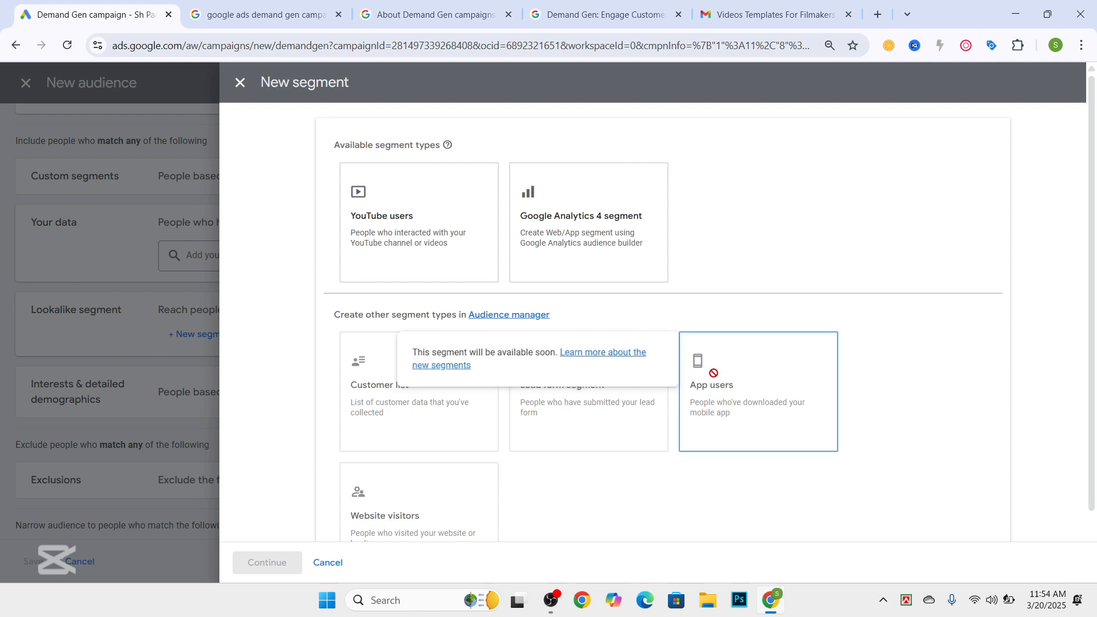
left_click_drag(713, 373, 343, 536)
scroll(342, 536, "down", 2)
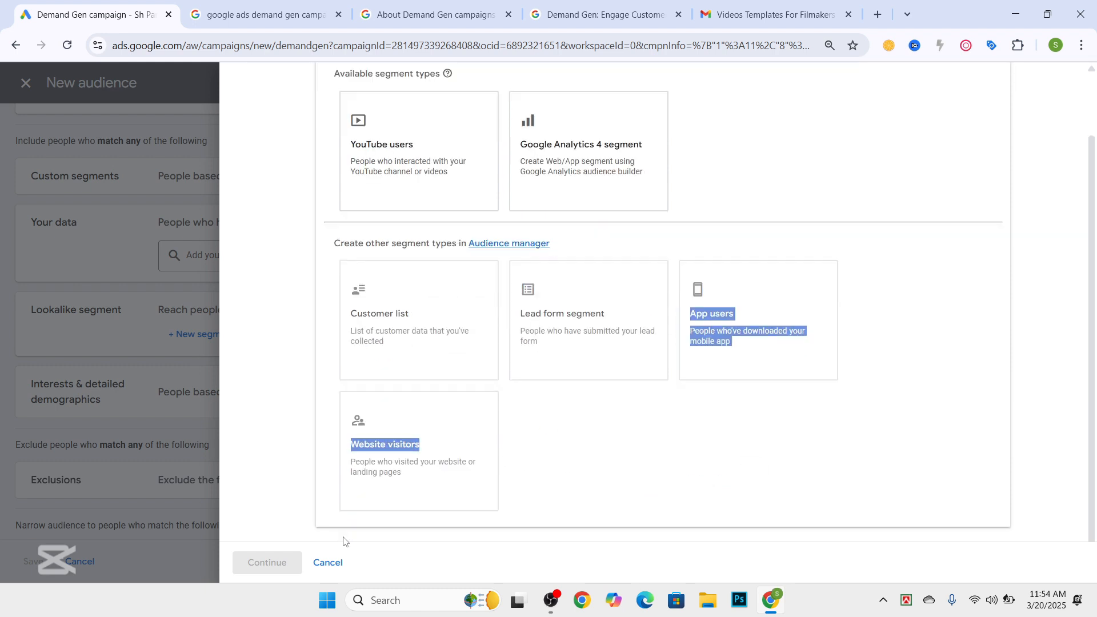
scroll(411, 172, "up", 2)
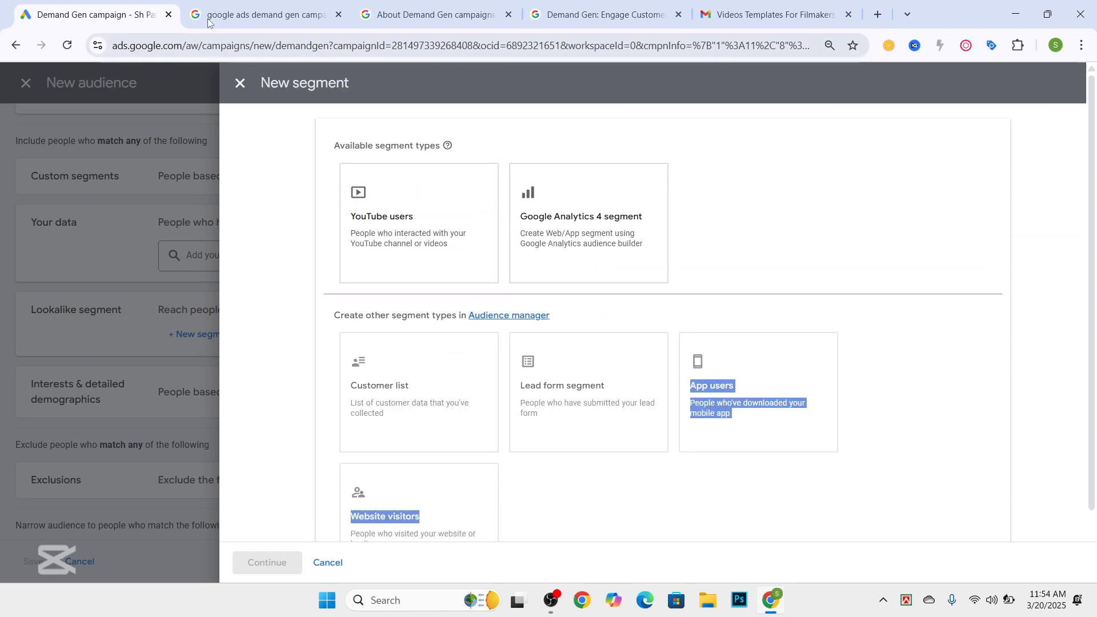
left_click(240, 83)
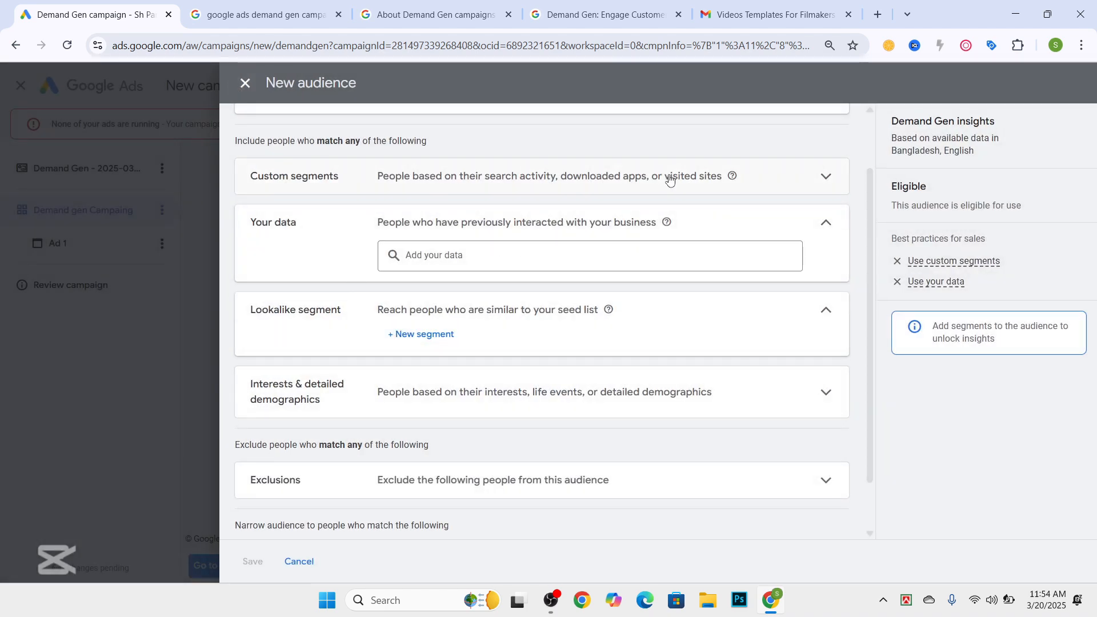
Expand the Custom segments section again and look through the saved custom segments without selecting any
left_click(825, 177)
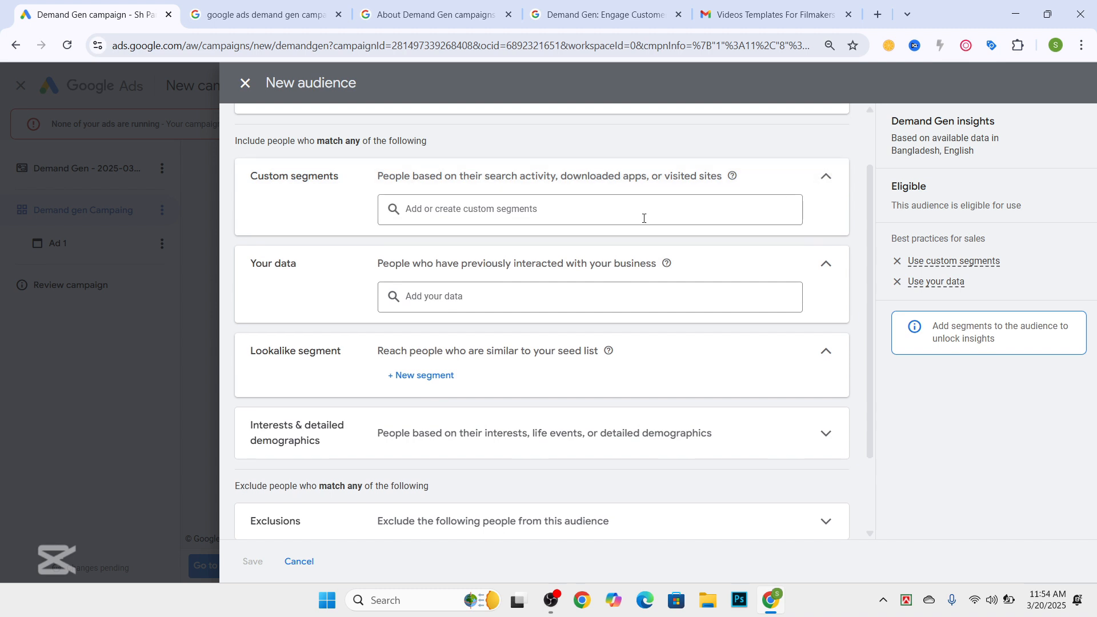
left_click(522, 208)
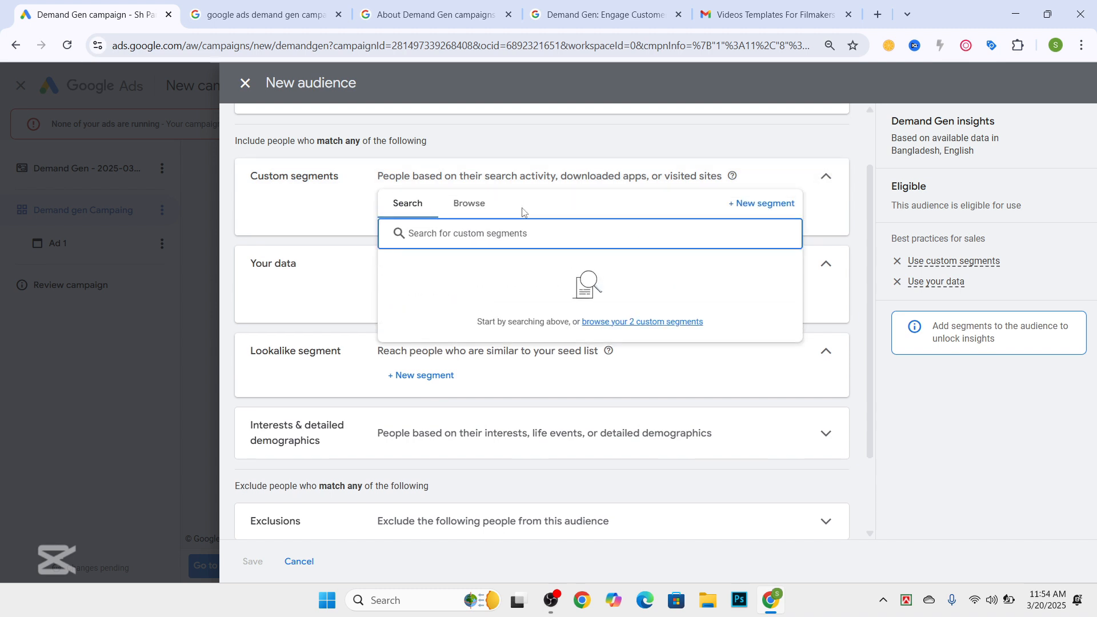
left_click(472, 213)
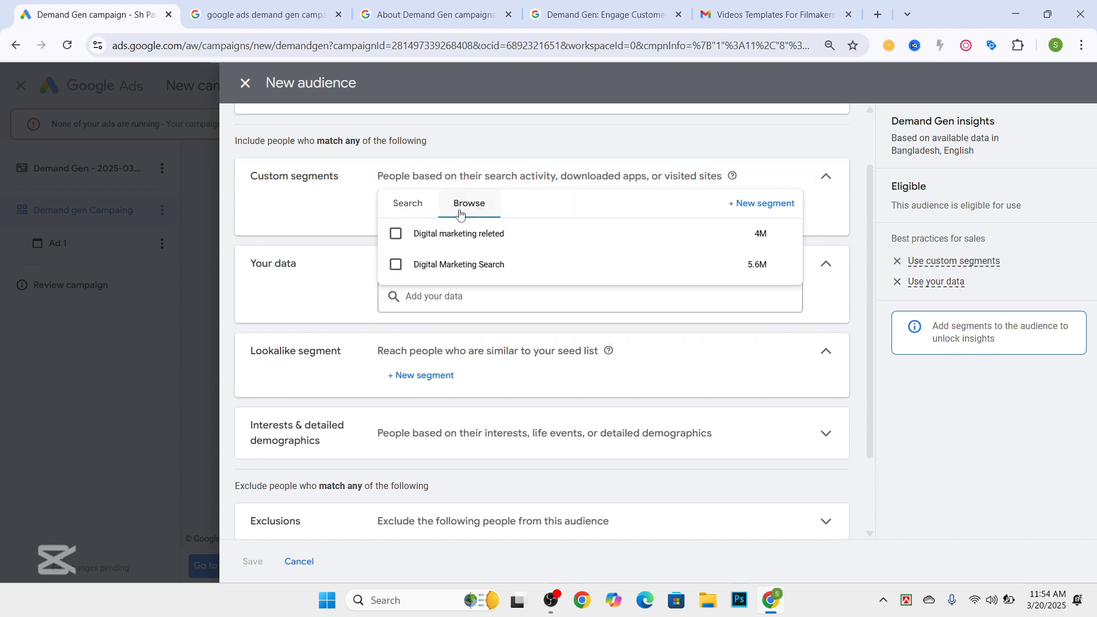
left_click(393, 205)
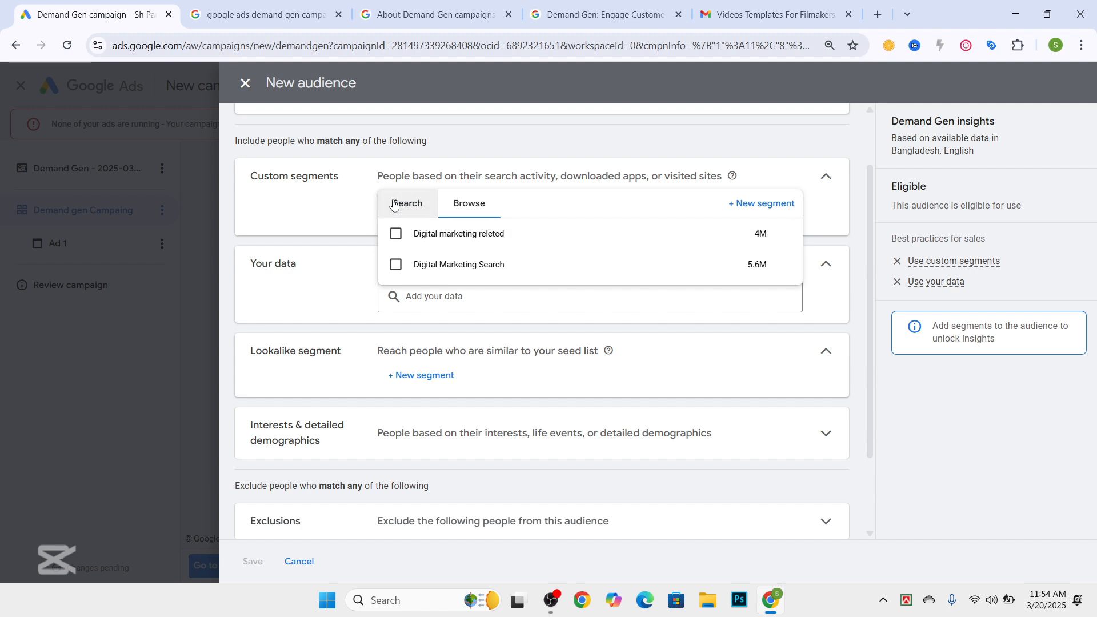
left_click(329, 230)
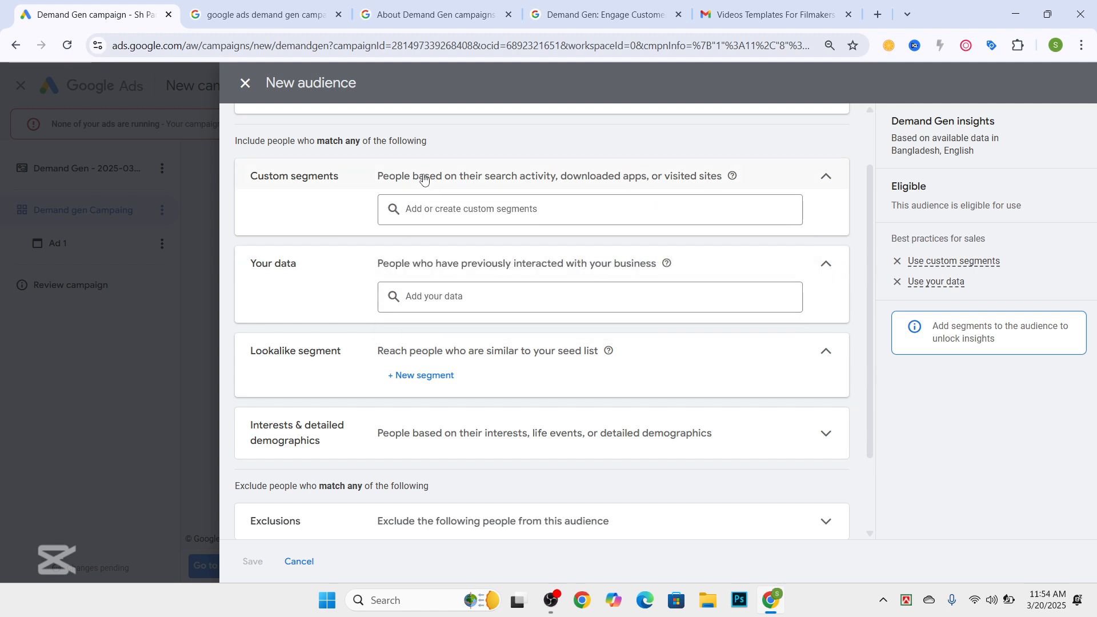
left_click(421, 204)
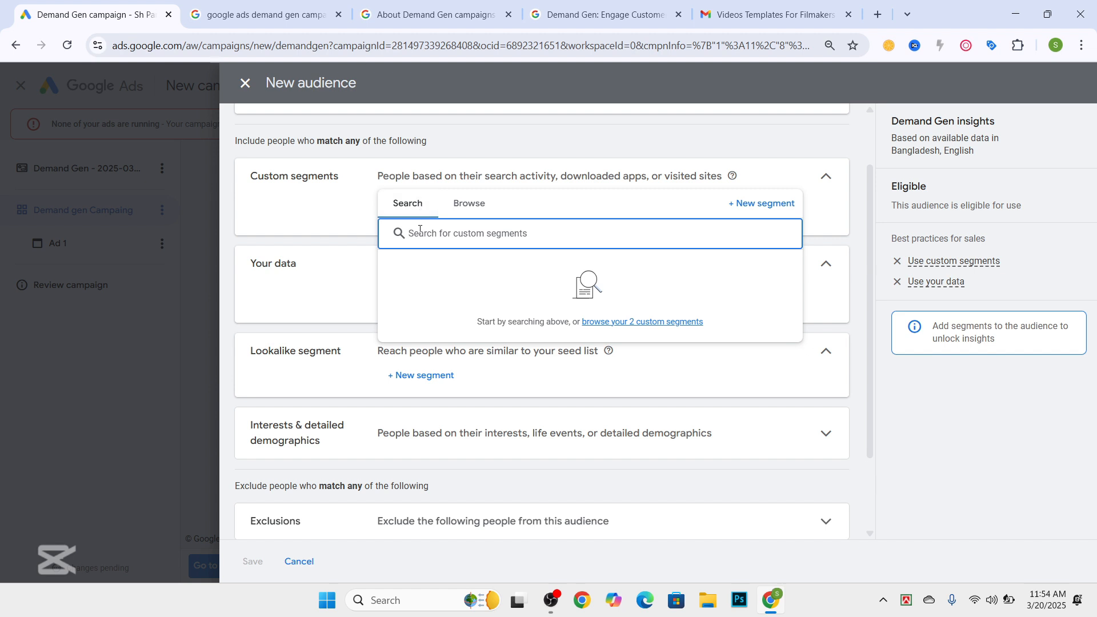
type("me")
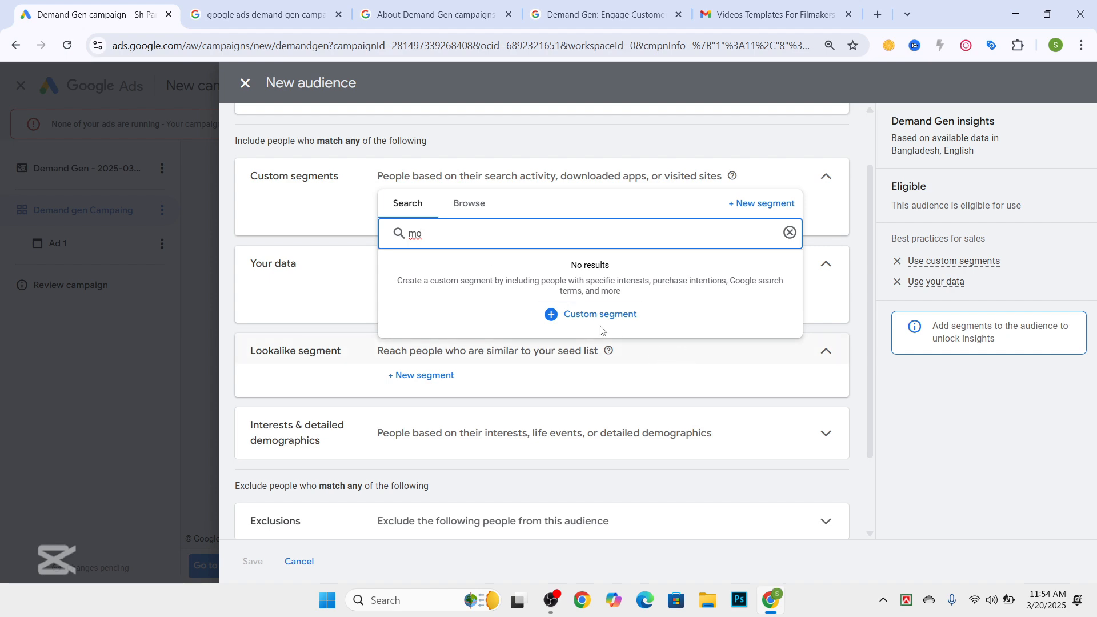
left_click(569, 315)
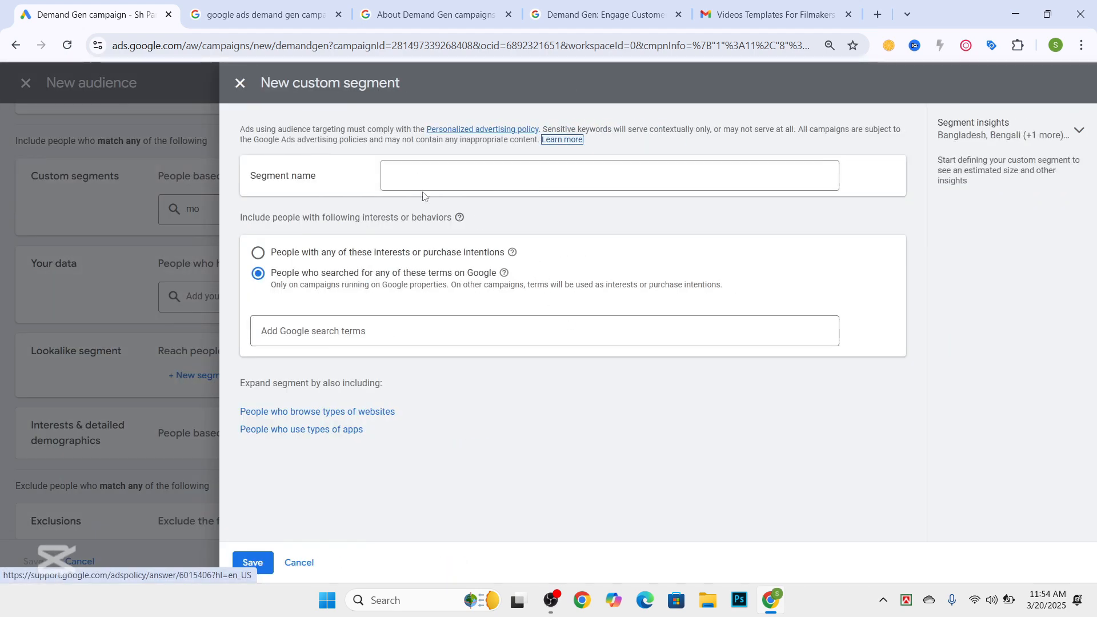
left_click(241, 84)
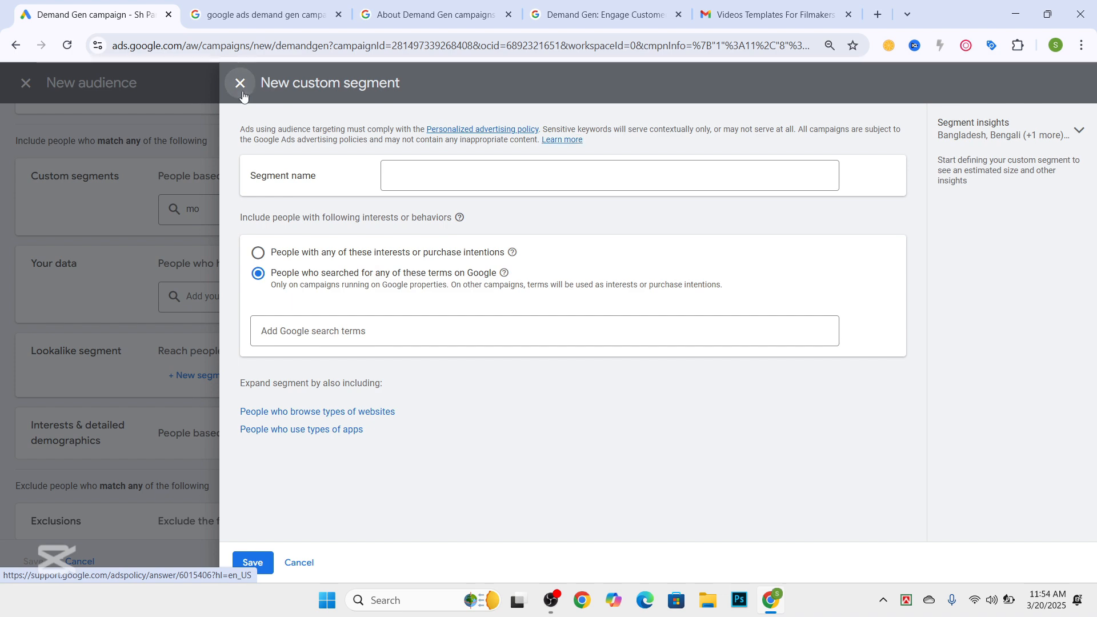
Search the audience's custom segments for "mo" and start creating a new custom segment
left_click(442, 206)
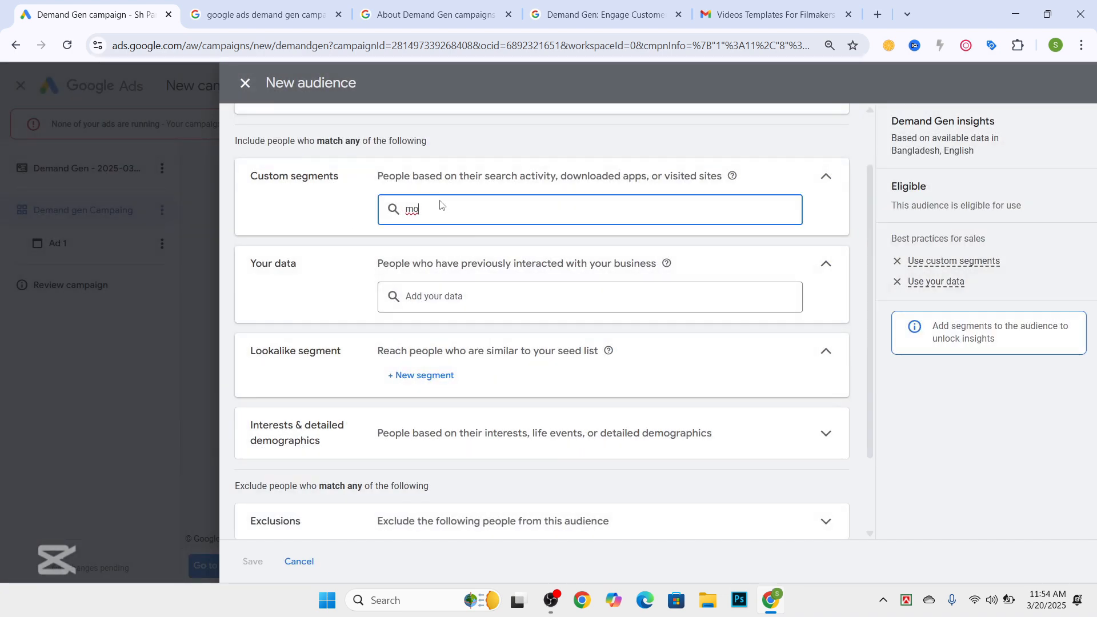
key("BackSpace")
key("BackSpace")
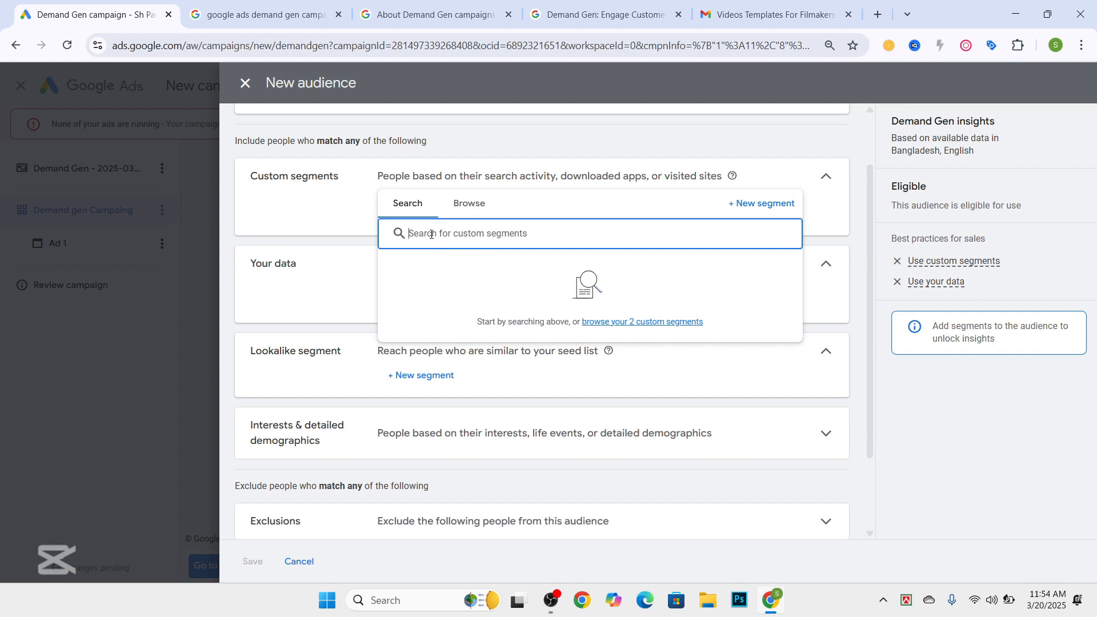
type("mo")
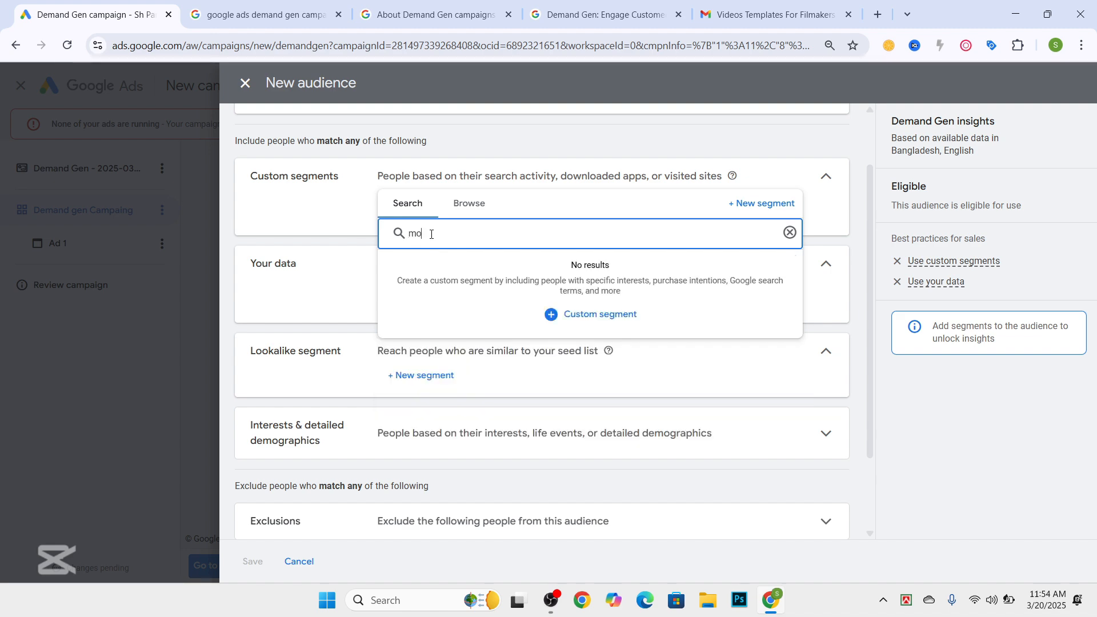
left_click(578, 322)
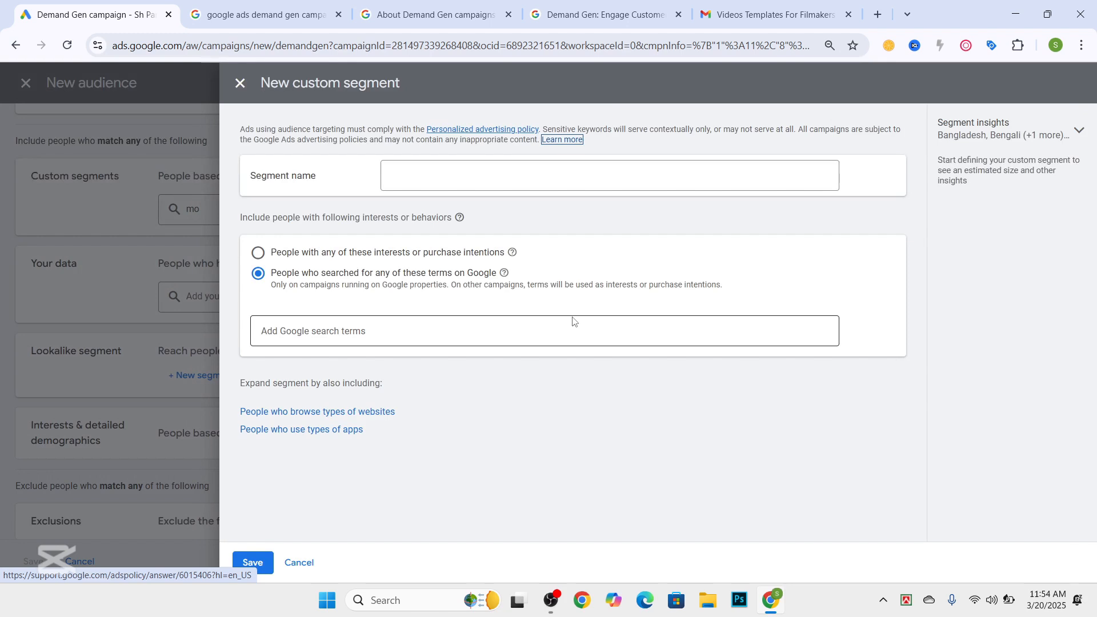
Name the new custom segment "Demand Gen audiance"
left_click(454, 176)
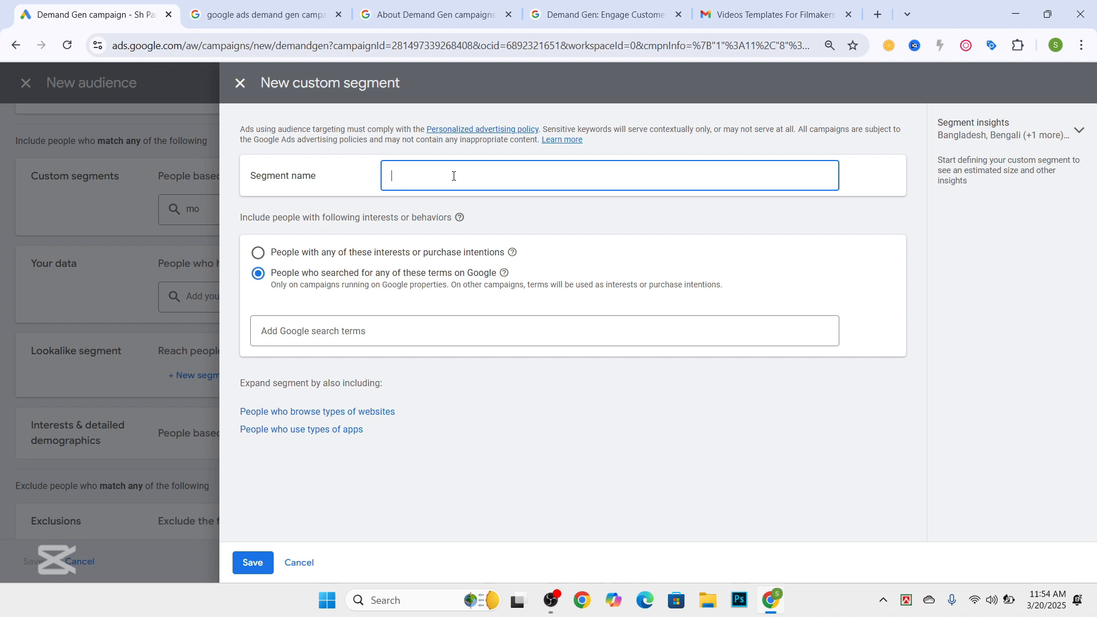
type("De")
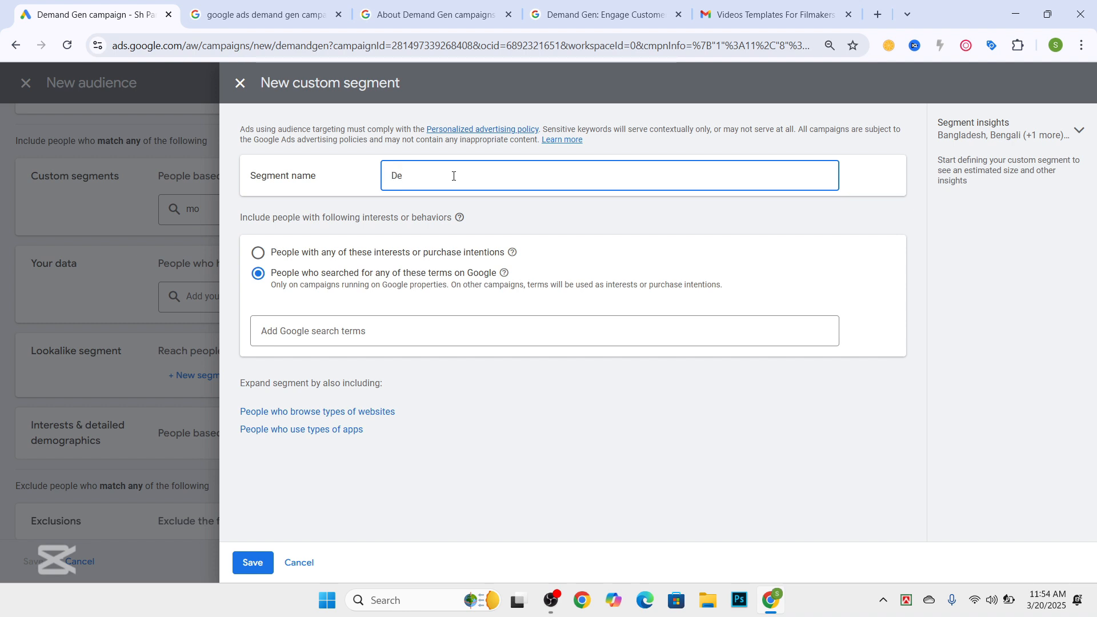
key("BackSpace")
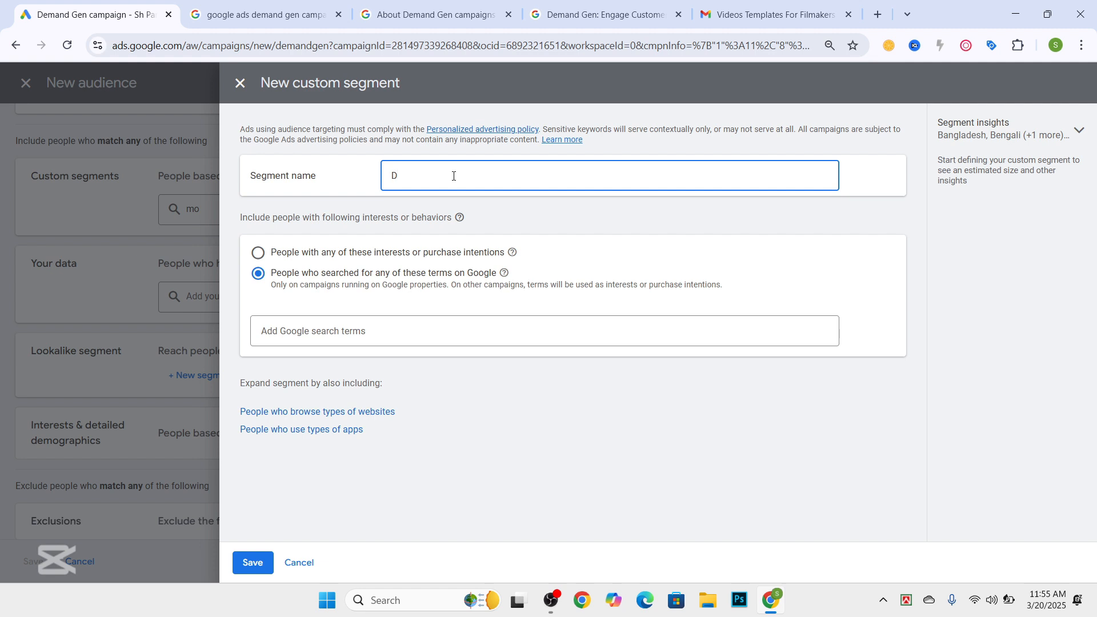
type("D")
type("De")
type("mand Gen audiance")
key("Tab")
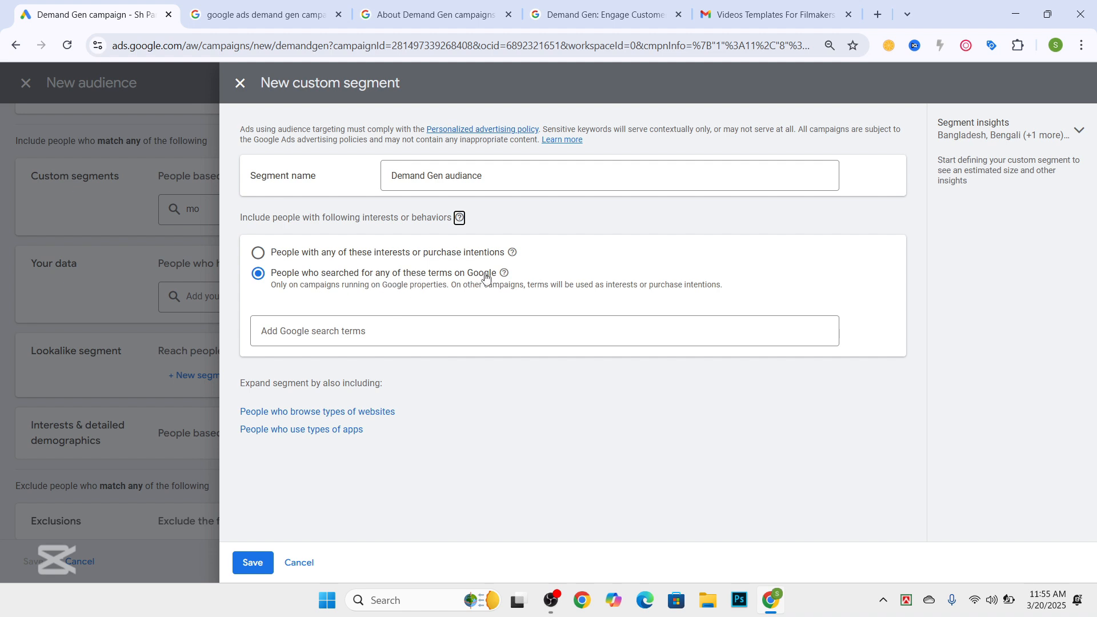
Compare the two inclusion options and set the segment to people with any of these interests or purchase intentions
left_click(258, 253)
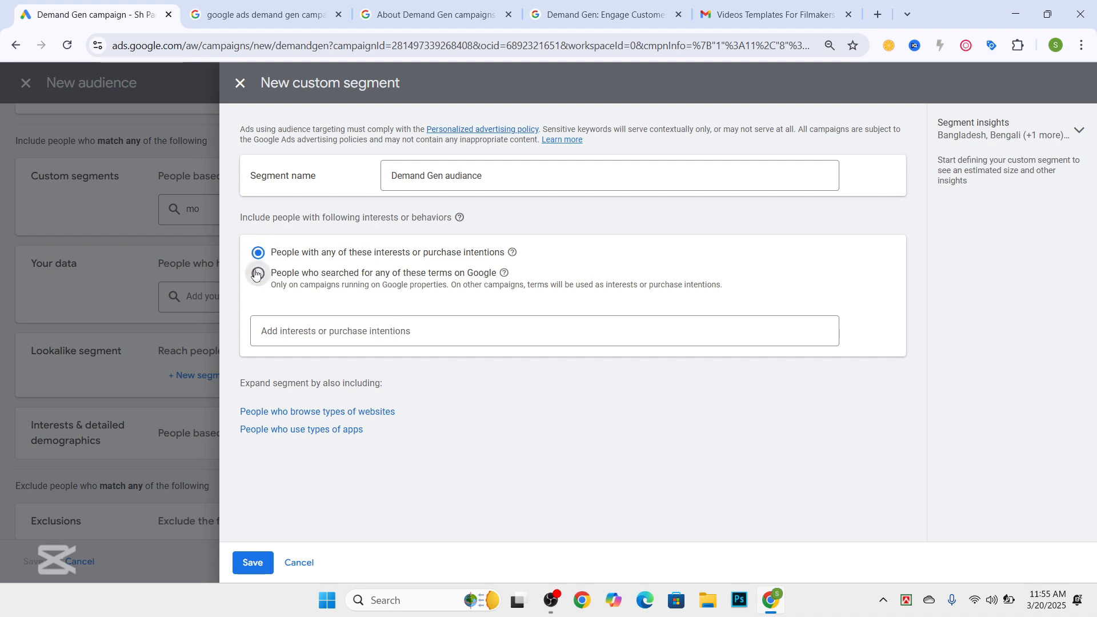
left_click(256, 274)
left_click(259, 255)
left_click(258, 273)
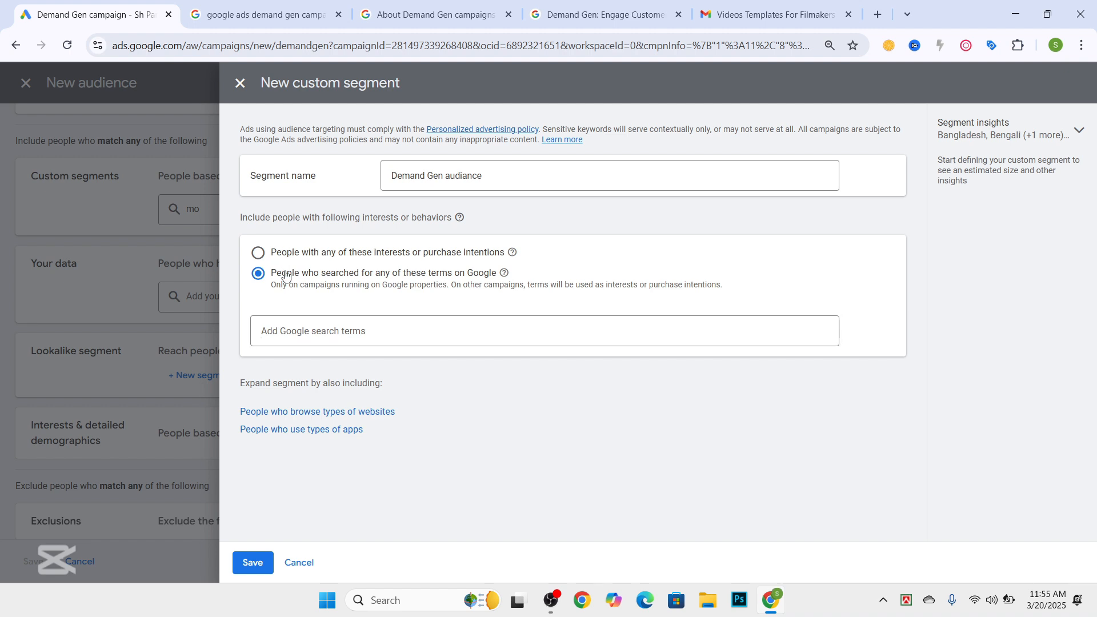
left_click(257, 256)
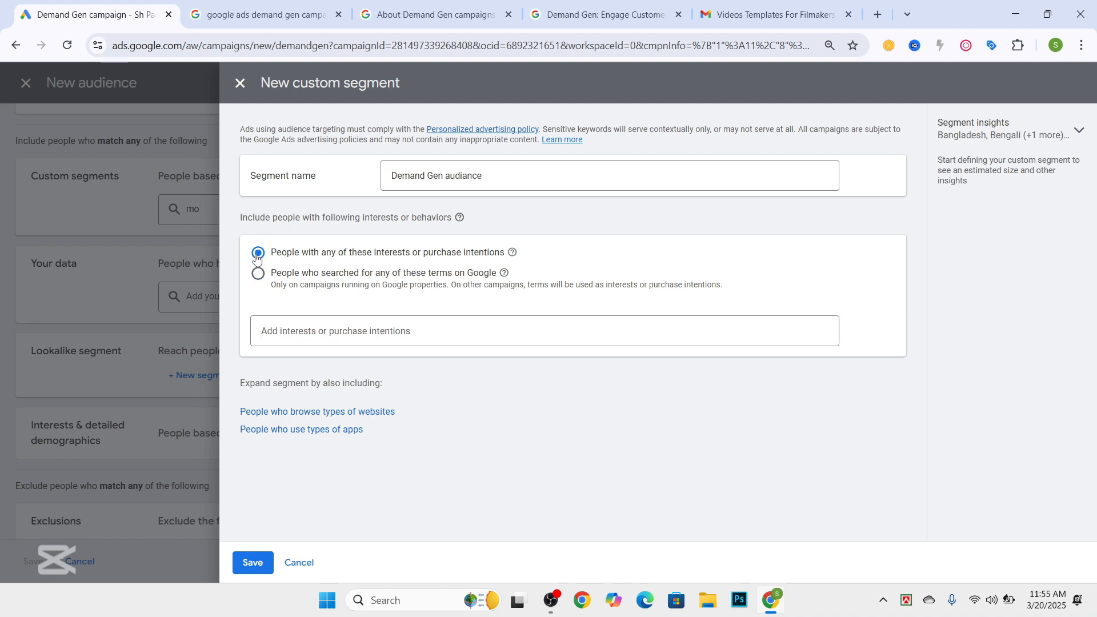
Look up interest ideas for "Best mobile phone" and clear the entry without adding any
left_click(298, 333)
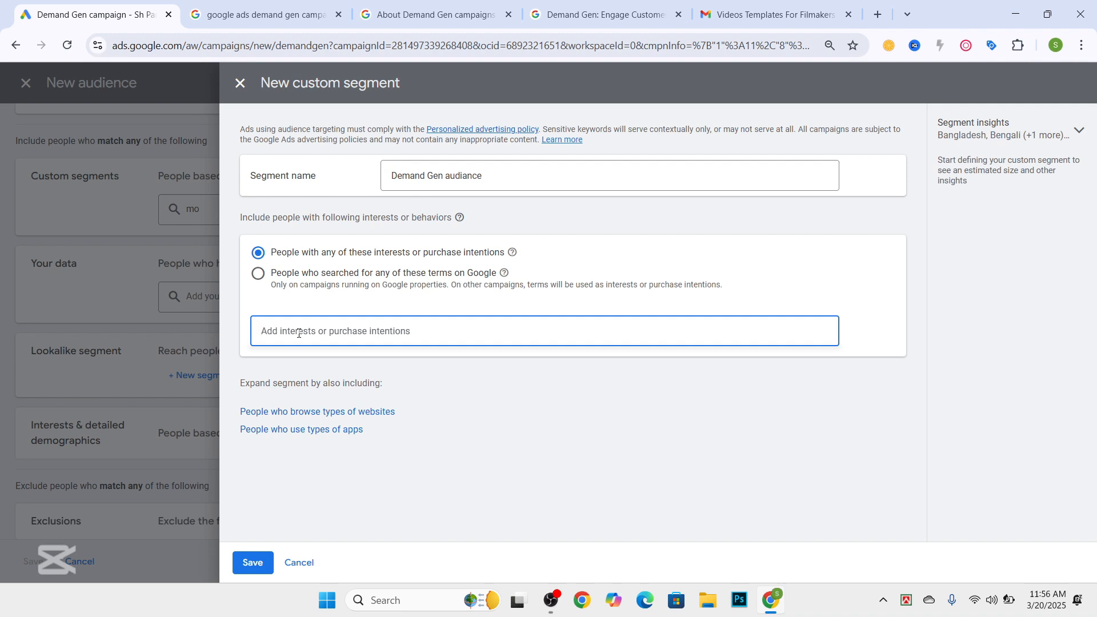
type("Best")
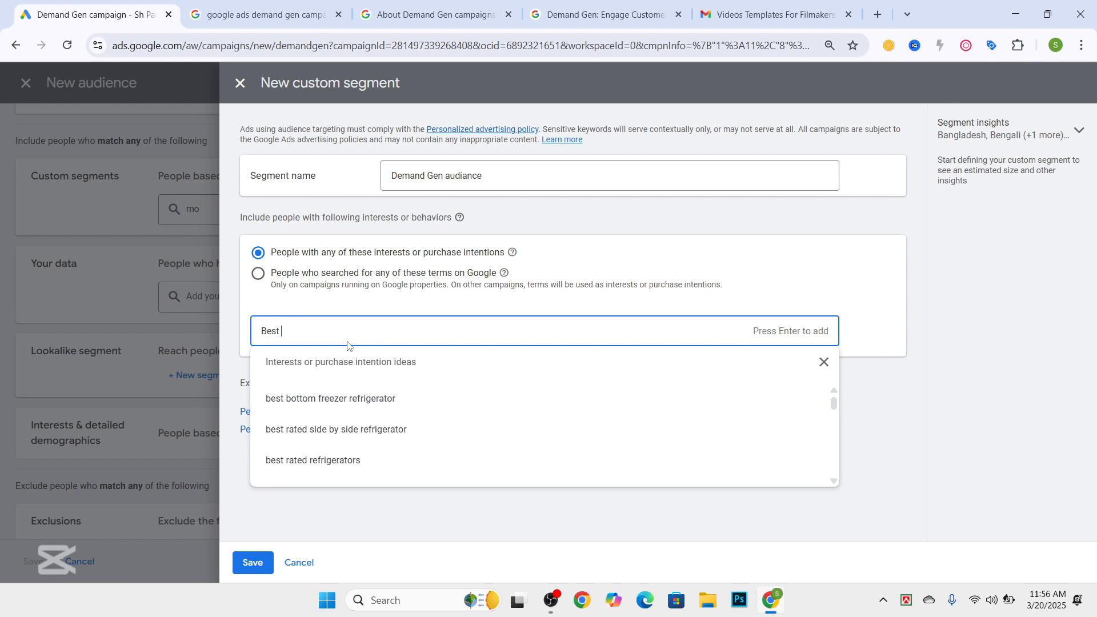
type(" mobile pho")
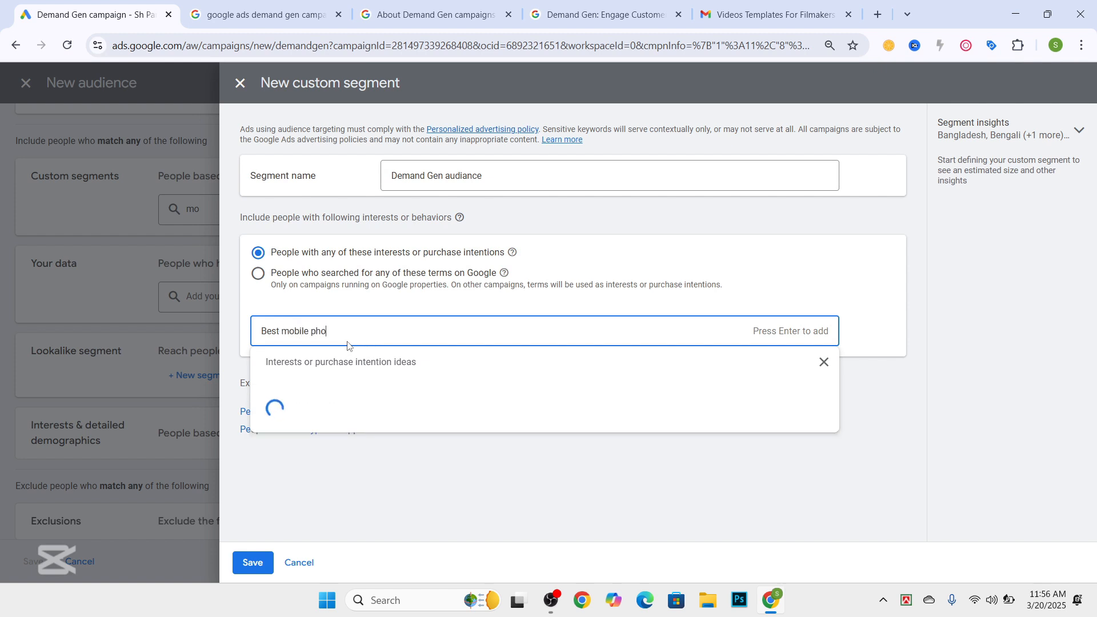
type("ne")
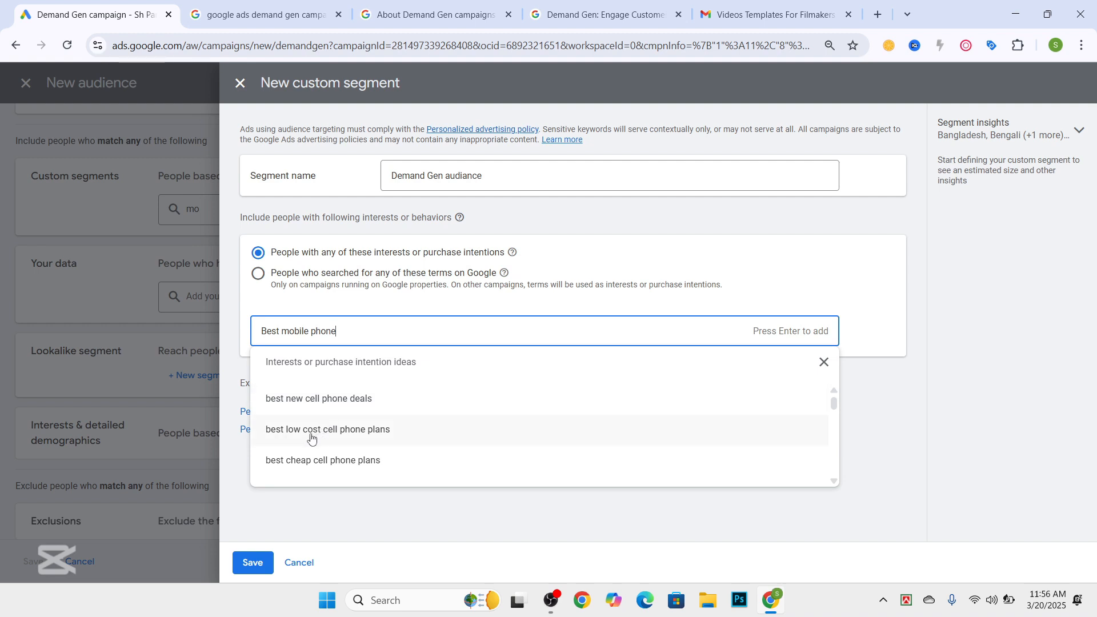
key("BackSpace")
key("BackSpace")
key("BackSpace")
key("BackSpace")
key("BackSpace")
key("BackSpace")
key("BackSpace")
key("BackSpace")
key("BackSpace")
key("BackSpace")
key("BackSpace")
key("BackSpace")
key("BackSpace")
key("BackSpace")
key("BackSpace")
key("BackSpace")
key("BackSpace")
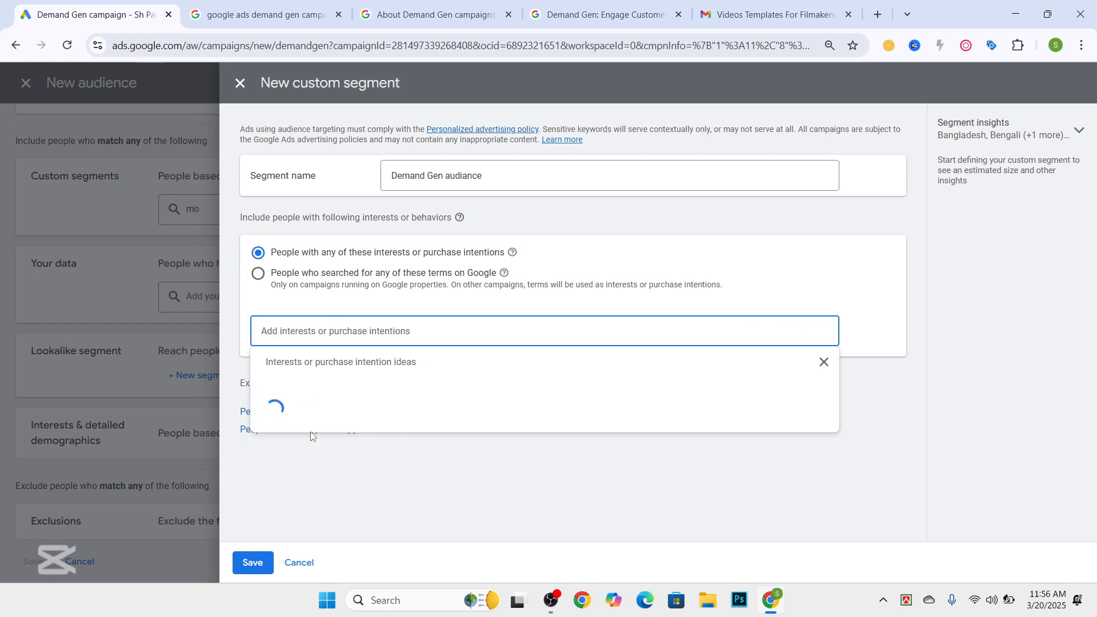
Look up interest ideas for "Sumsung" and add "samsung galaxy phones list with price" and "samsung all phone price"
type("Sum")
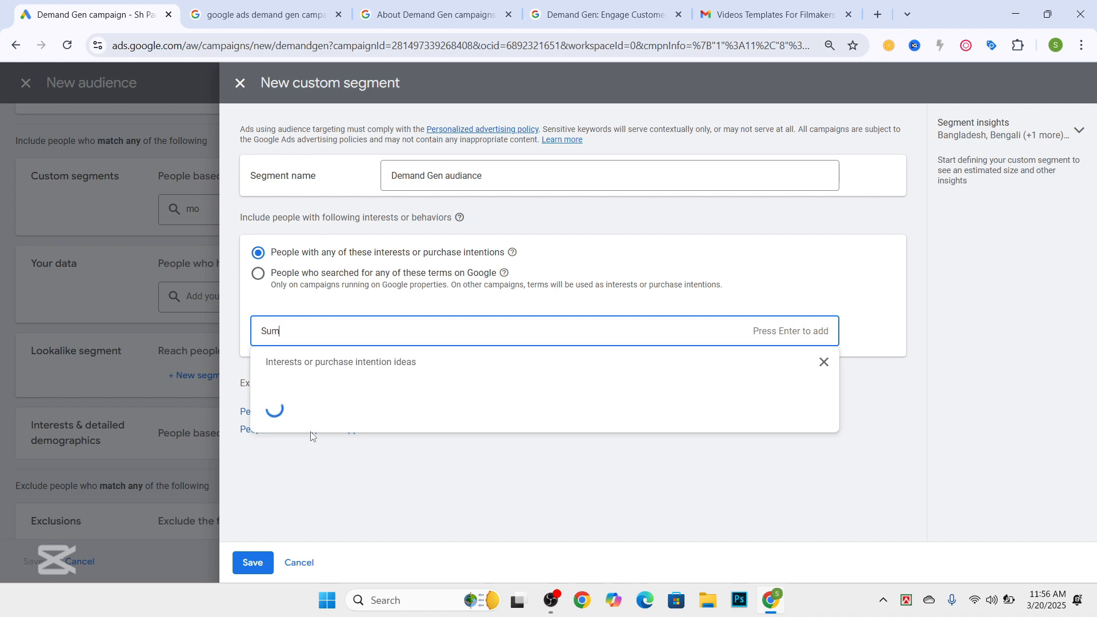
type("sung")
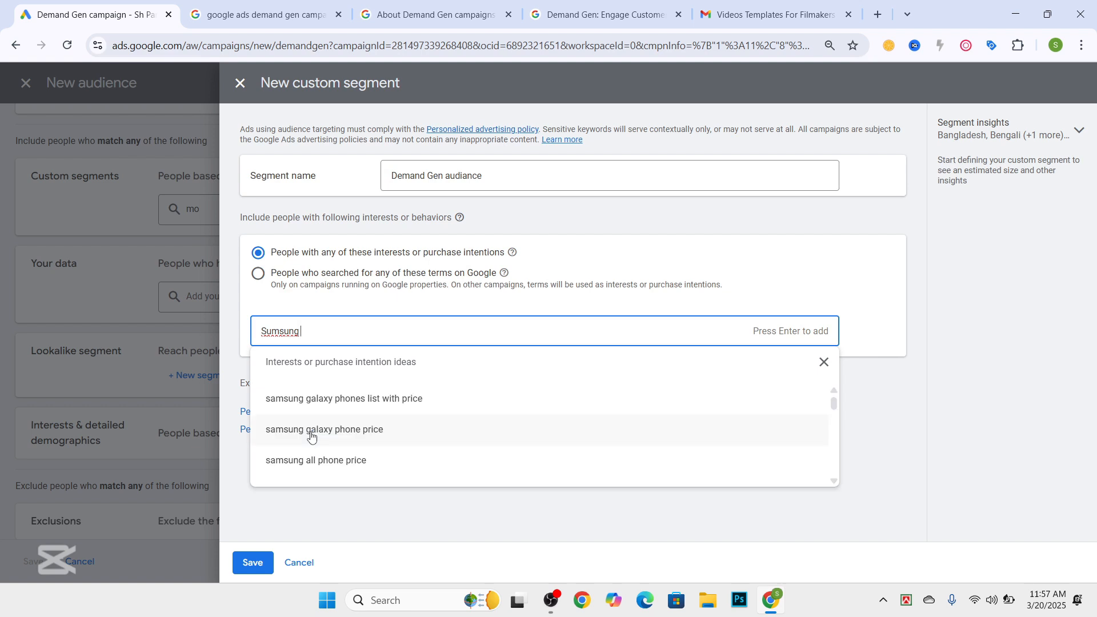
scroll(312, 437, "down", 1)
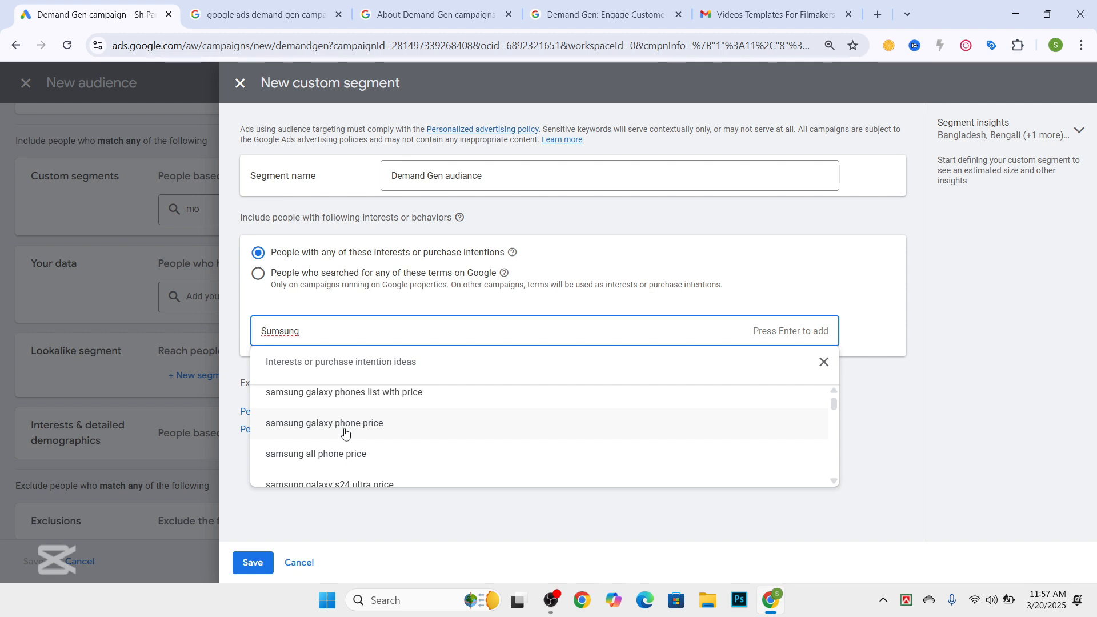
scroll(289, 467, "down", 1)
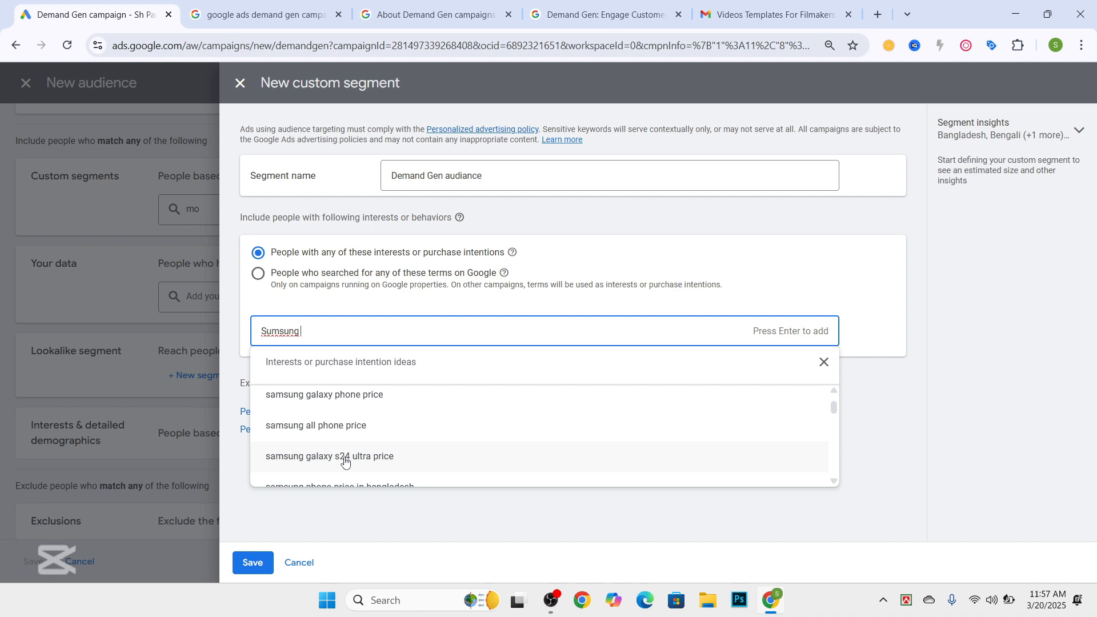
scroll(318, 412, "up", 1)
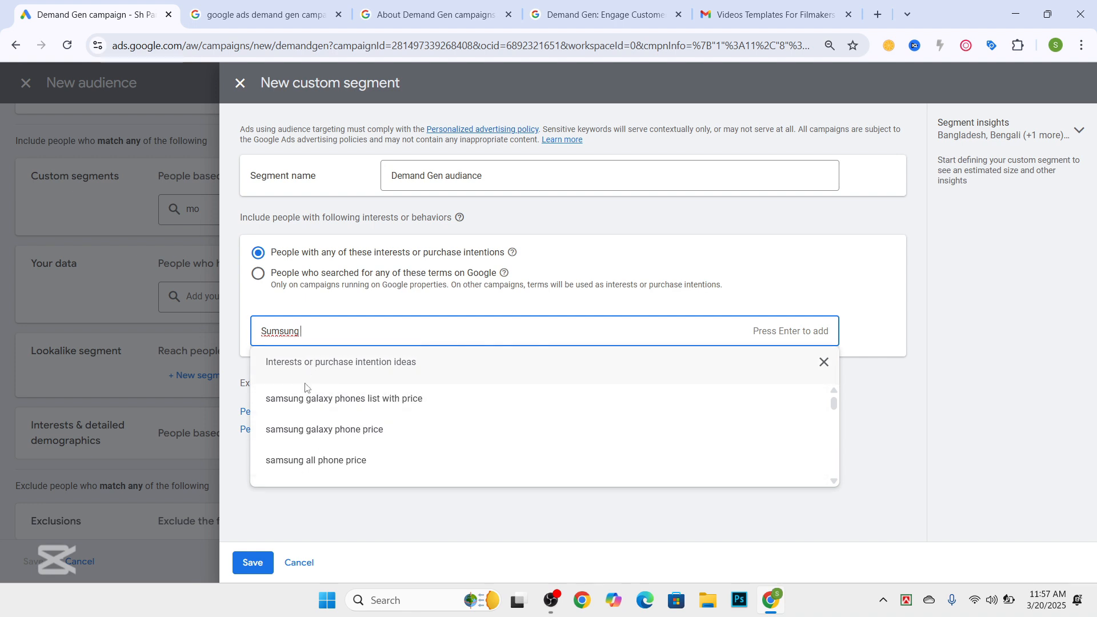
left_click(295, 402)
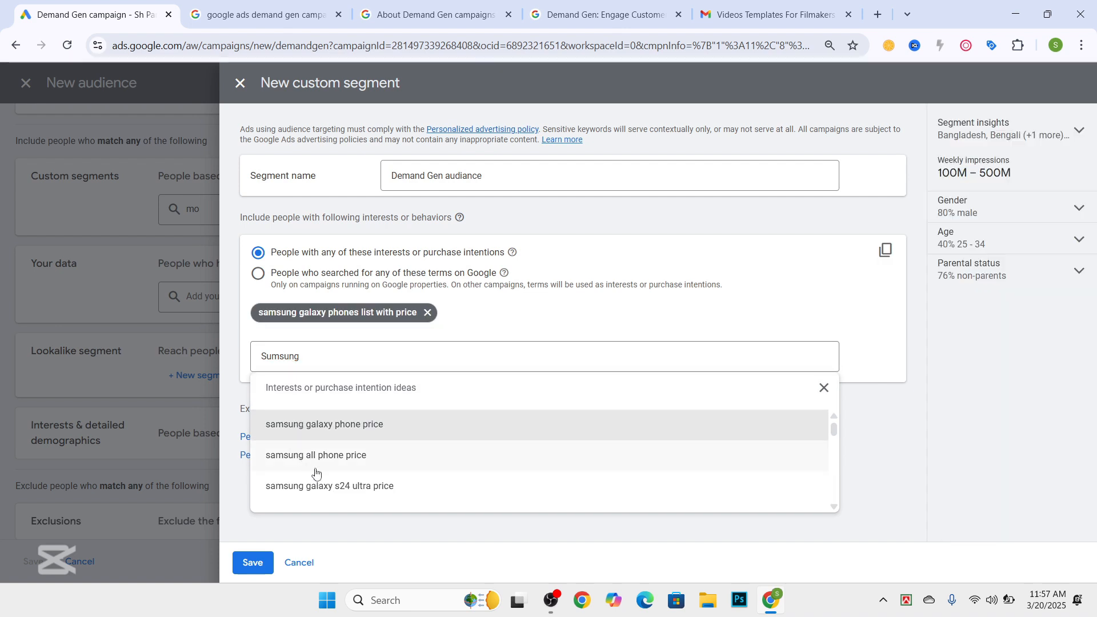
left_click(324, 457)
Add the suggested interests "5g samsung galaxy phones", "new samsung galaxy phones" and "samsung phone price list" to the segment
scroll(325, 443, "down", 2)
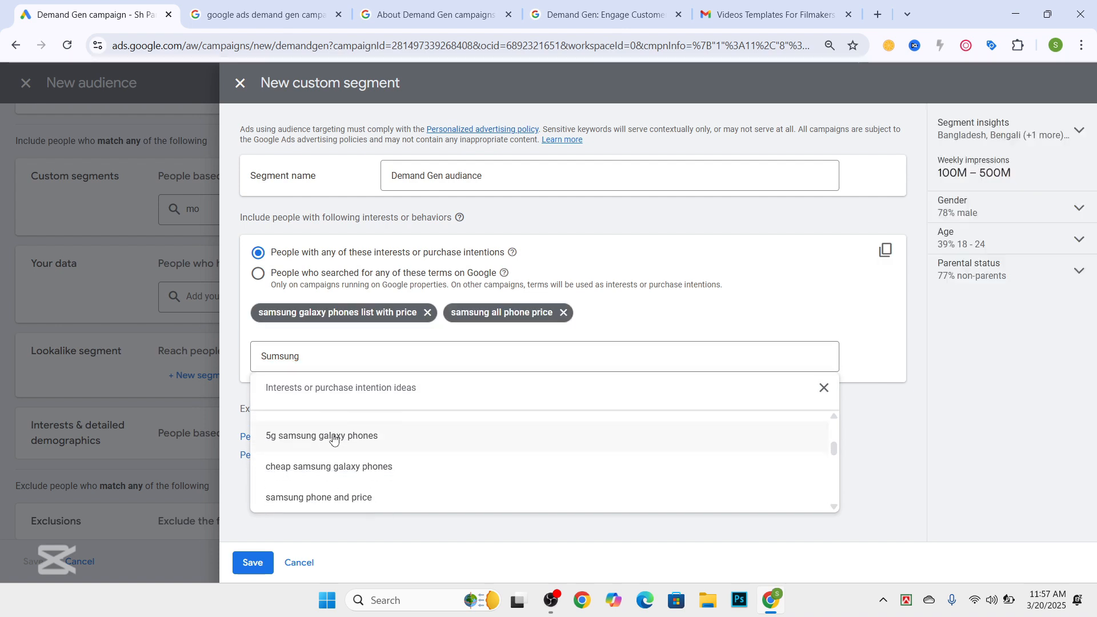
left_click(293, 447)
scroll(294, 446, "down", 1)
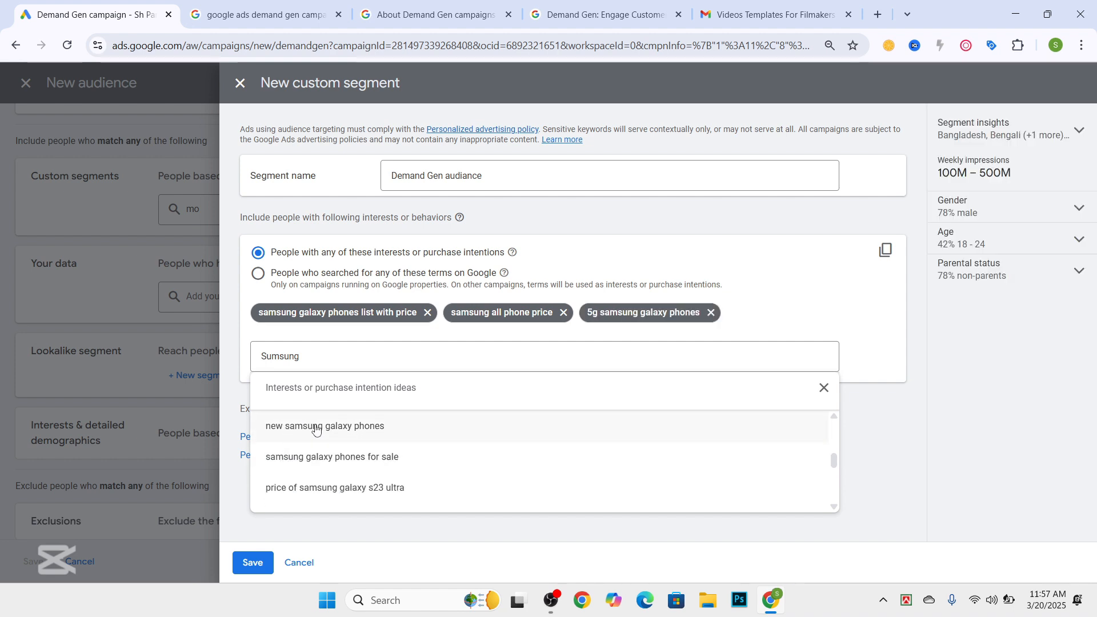
left_click(315, 429)
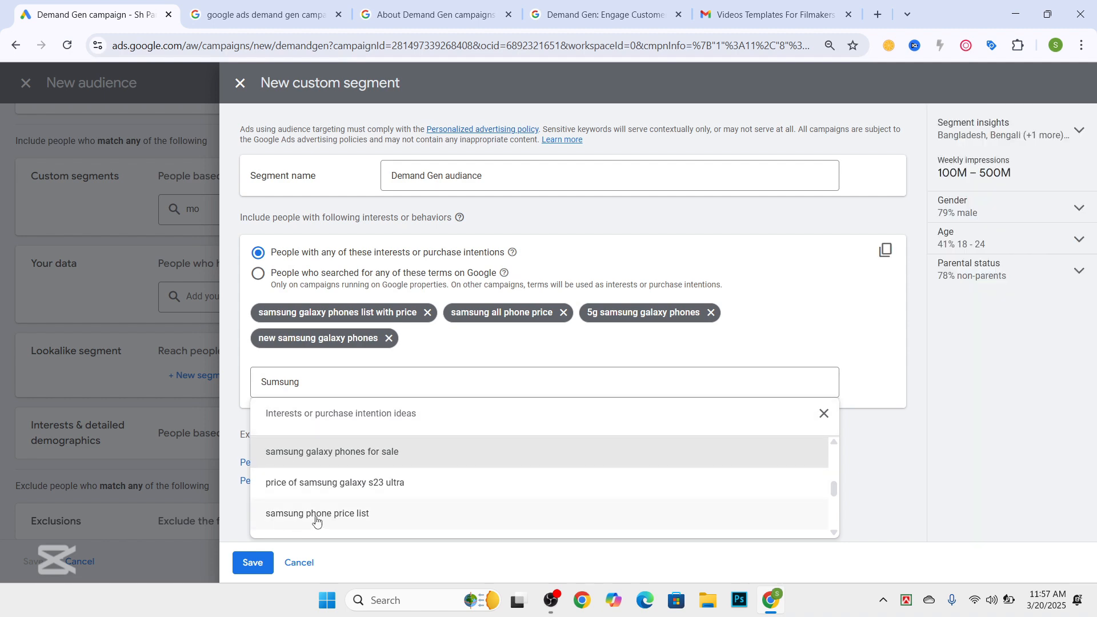
left_click(317, 517)
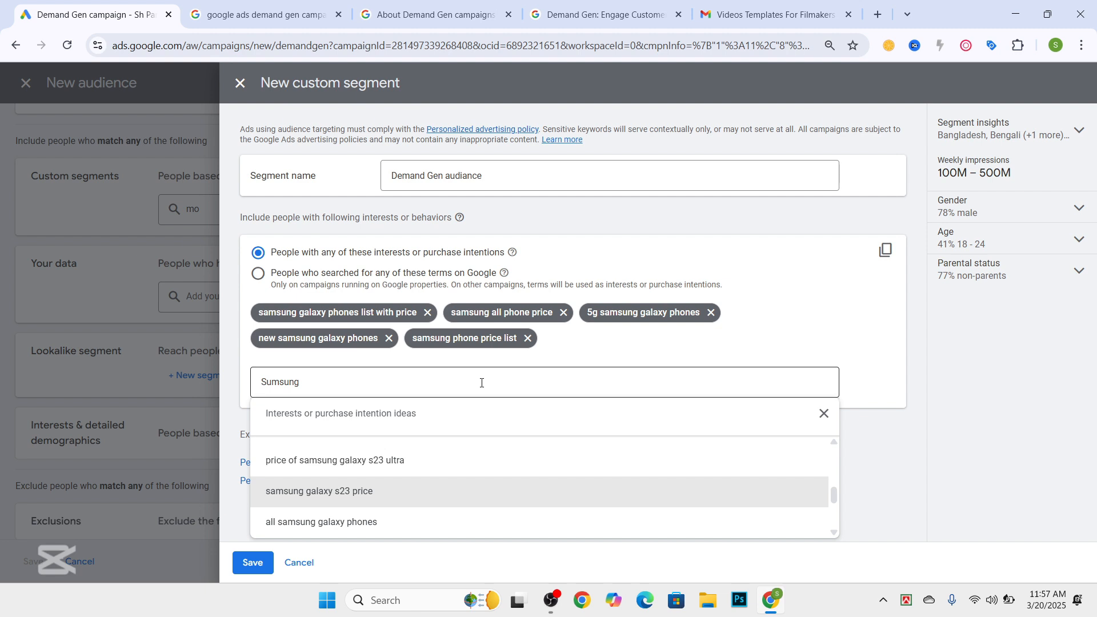
key("Escape")
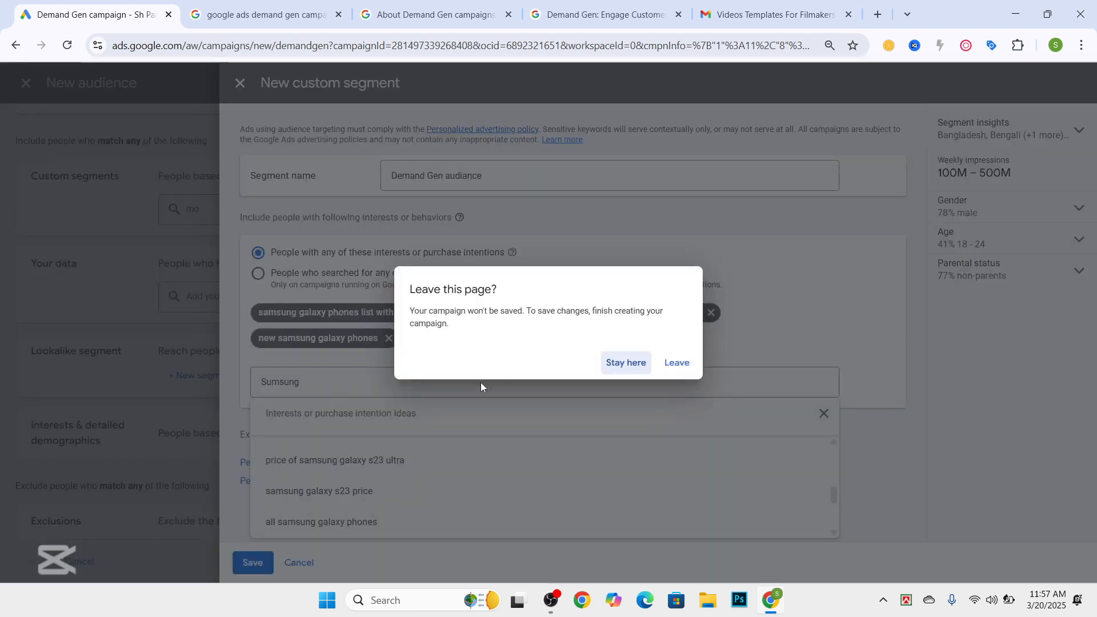
left_click(660, 209)
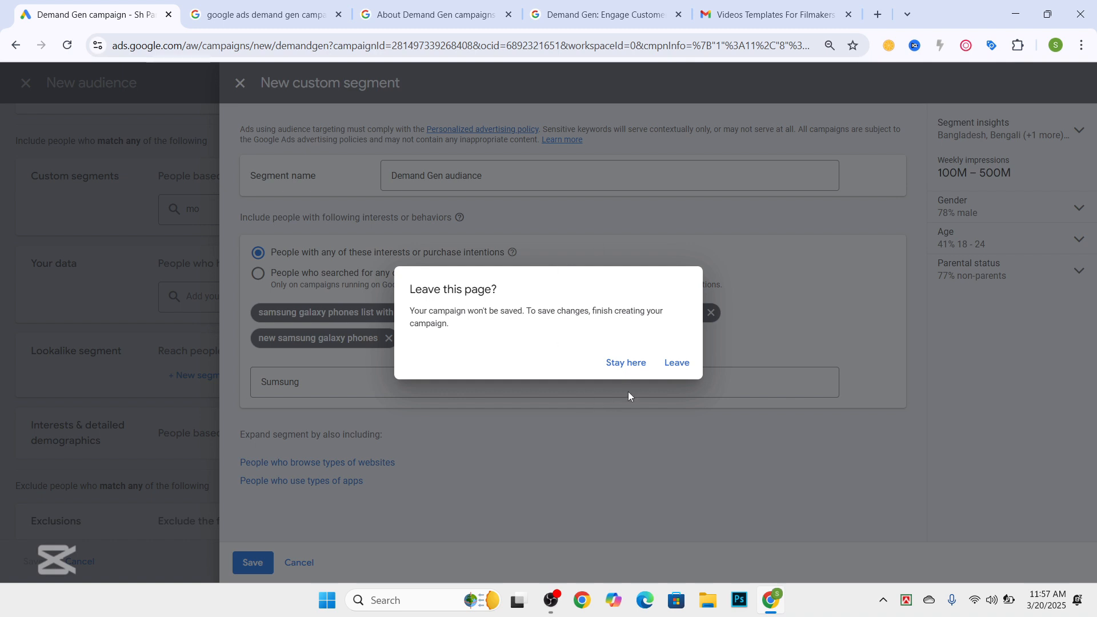
left_click(626, 363)
Replace the interest lookup with "android phone" and add the suggestions "android cell phones" and "samsung galaxy mobile price"
left_click(371, 381)
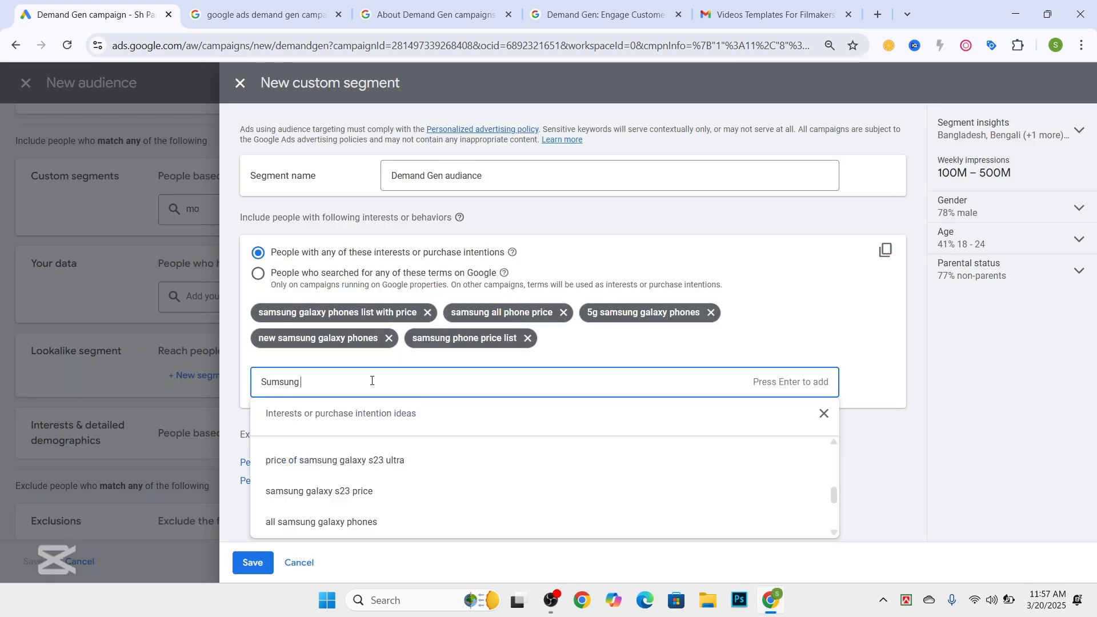
key("BackSpace")
key("BackSpace")
key("BackSpace")
key("BackSpace")
key("BackSpace")
key("BackSpace")
key("BackSpace")
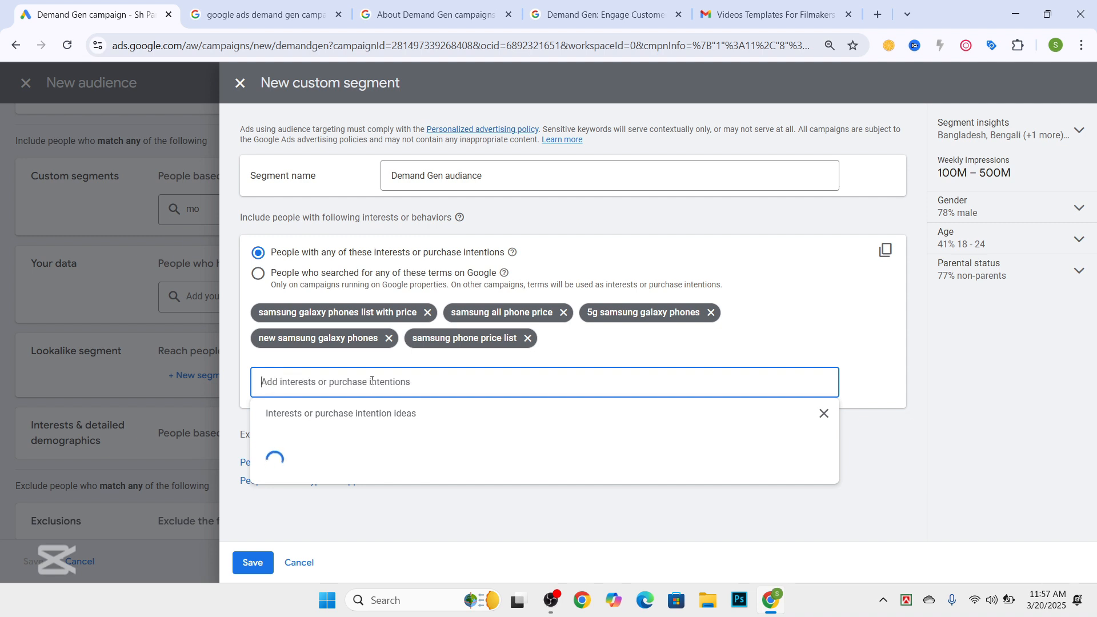
type("andro")
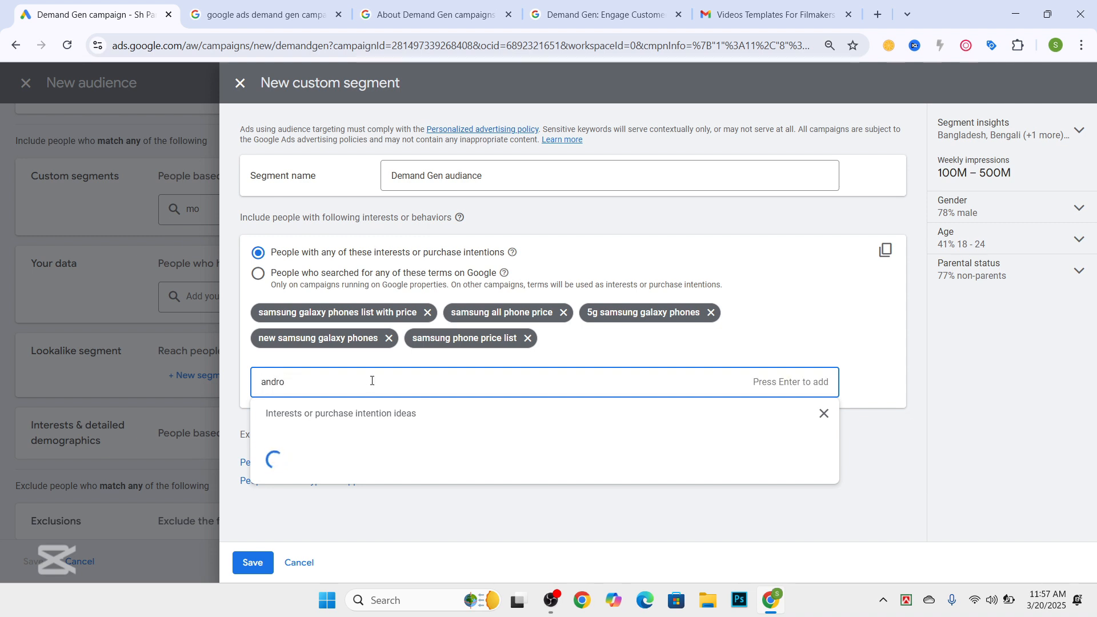
type("id phone")
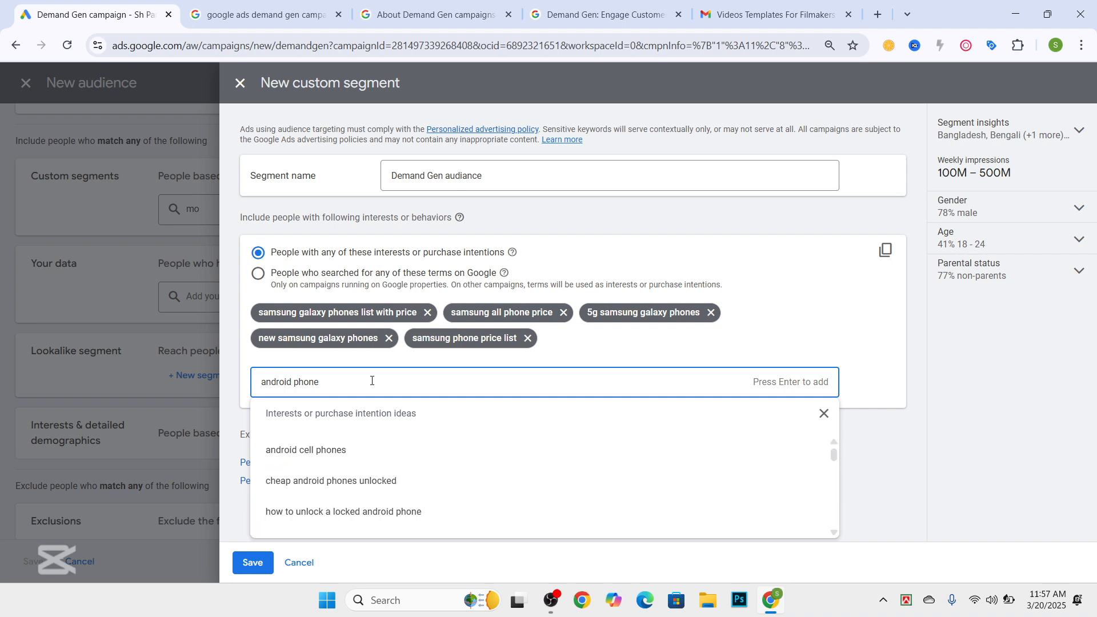
left_click(316, 452)
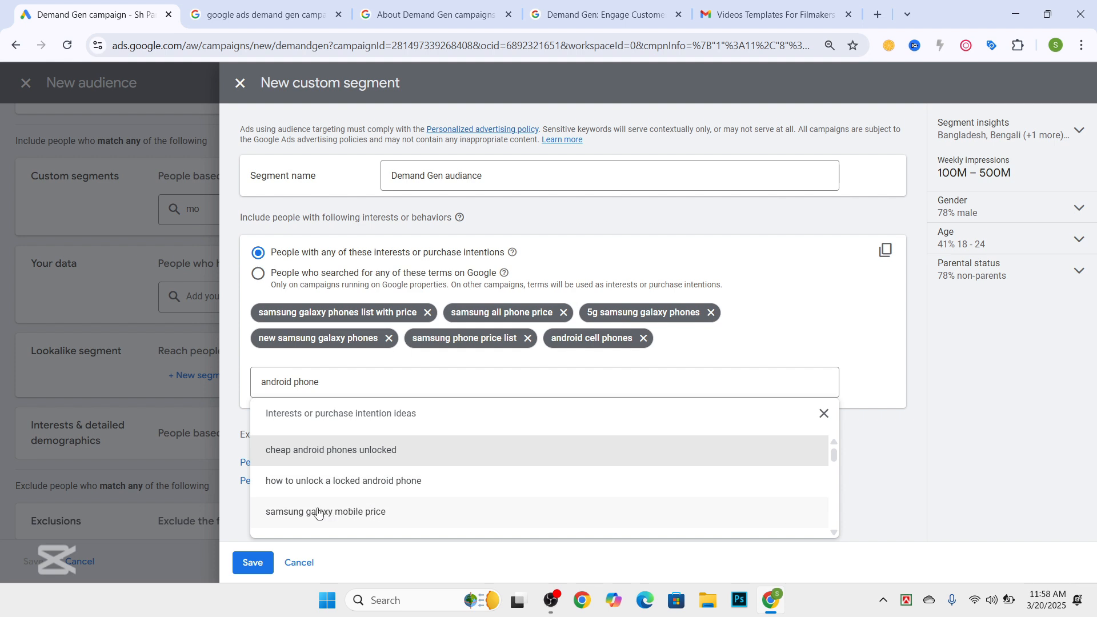
left_click(301, 518)
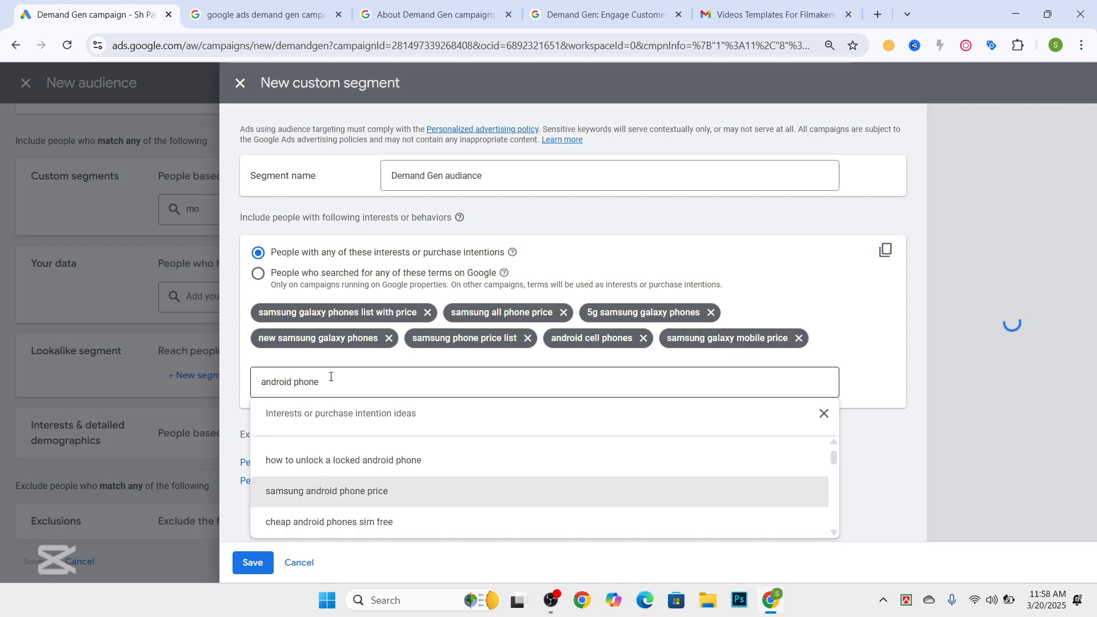
Replace the interest lookup with "xiaomi" and add the suggestion "xiaomi mobile price in bd" to the custom segment
left_click(329, 376)
key("BackSpace")
key("BackSpace")
key("BackSpace")
key("BackSpace")
key("BackSpace")
key("BackSpace")
key("BackSpace")
key("BackSpace")
key("BackSpace")
key("BackSpace")
key("BackSpace")
key("BackSpace")
key("BackSpace")
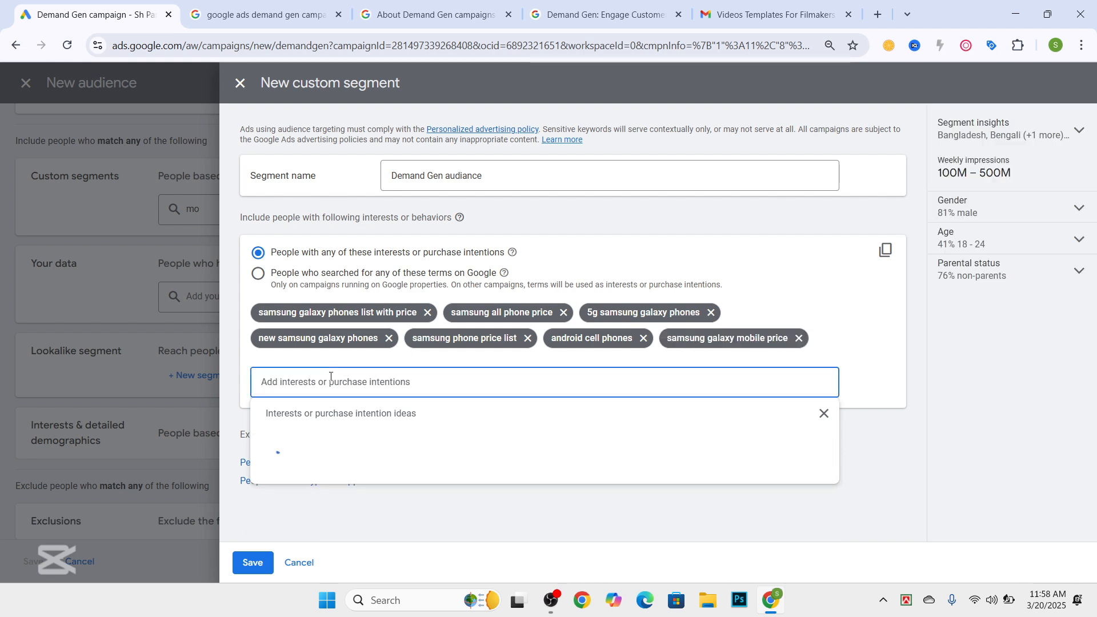
type("xi")
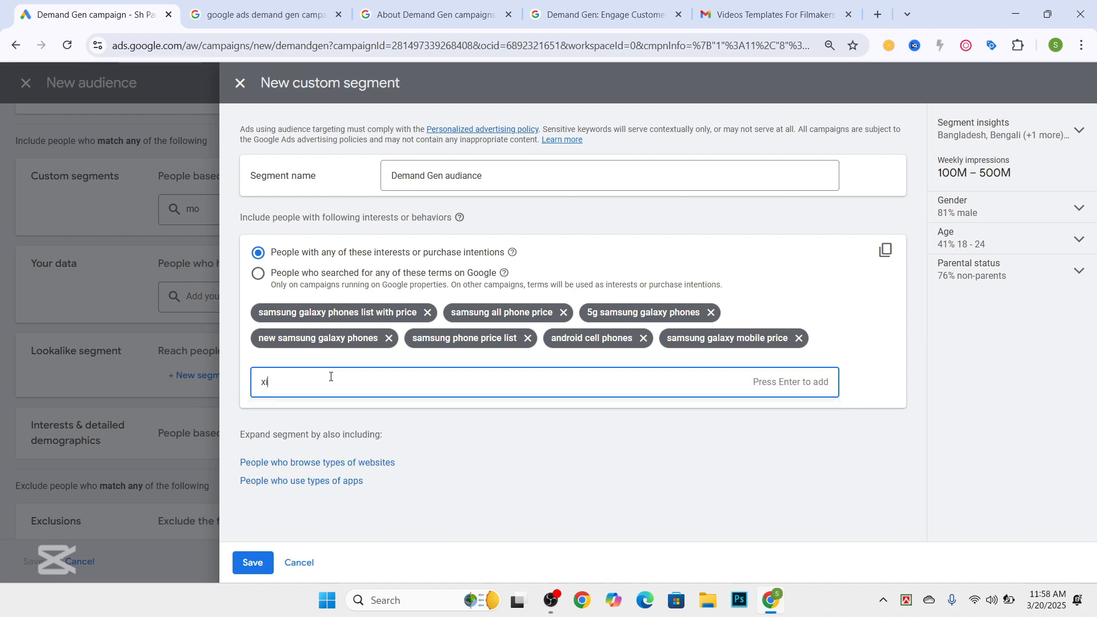
type("aomi")
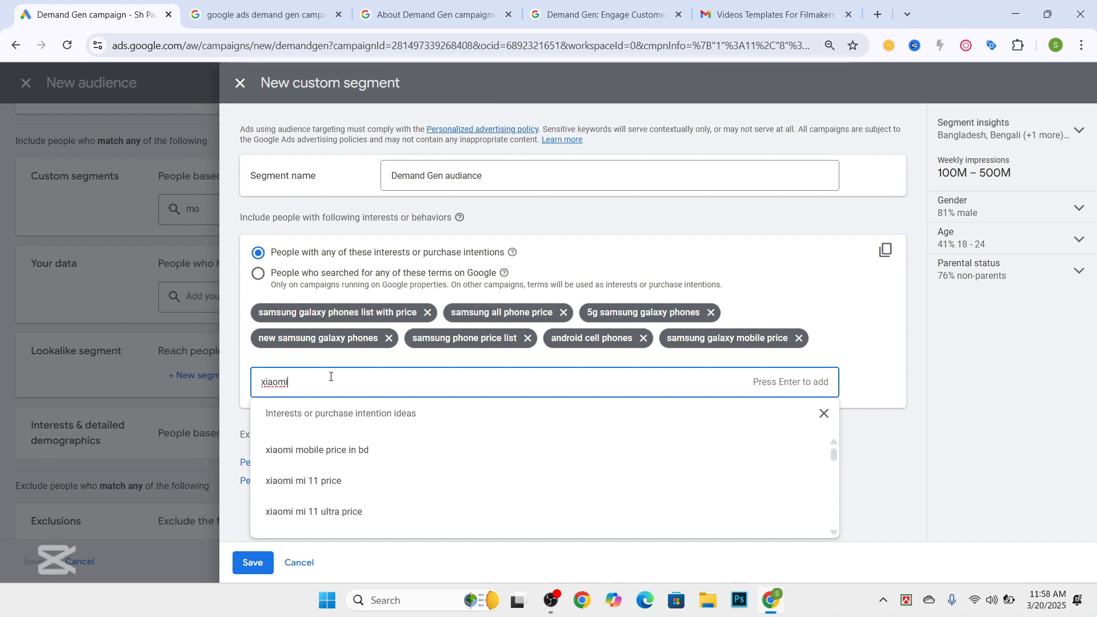
left_click(291, 457)
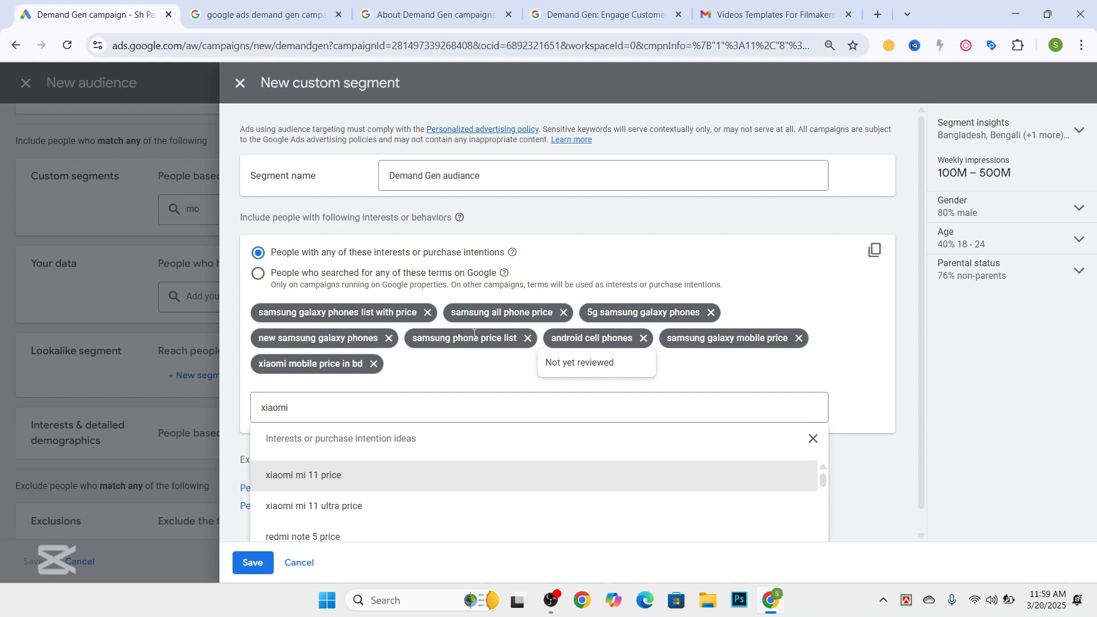
Copy the full list of interests and save the "Demand Gen audiance" custom segment
left_click(256, 301)
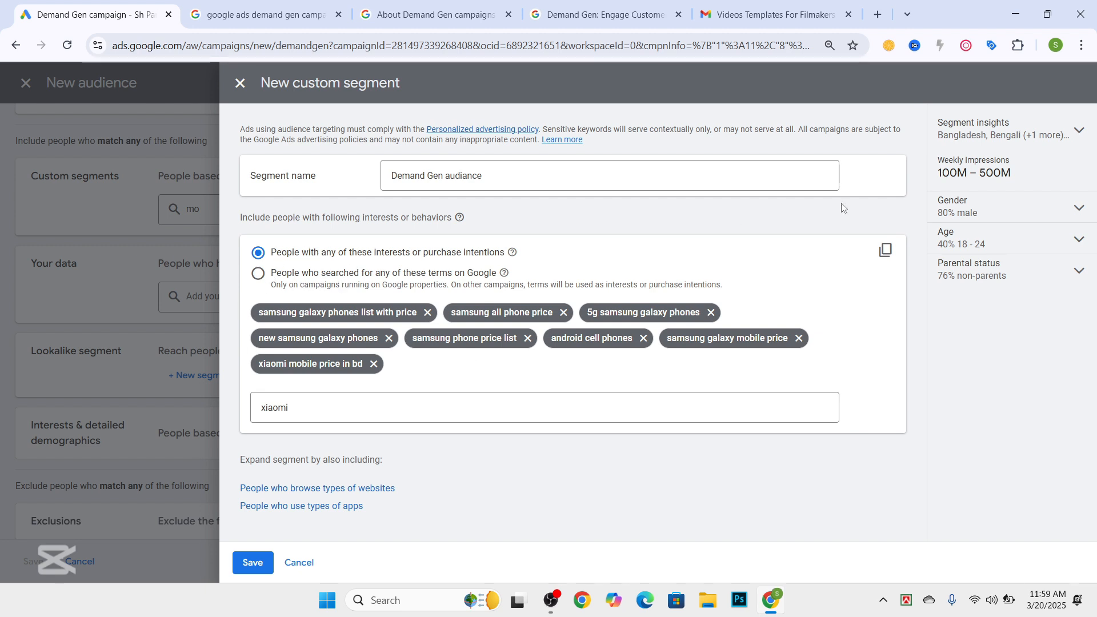
left_click(885, 250)
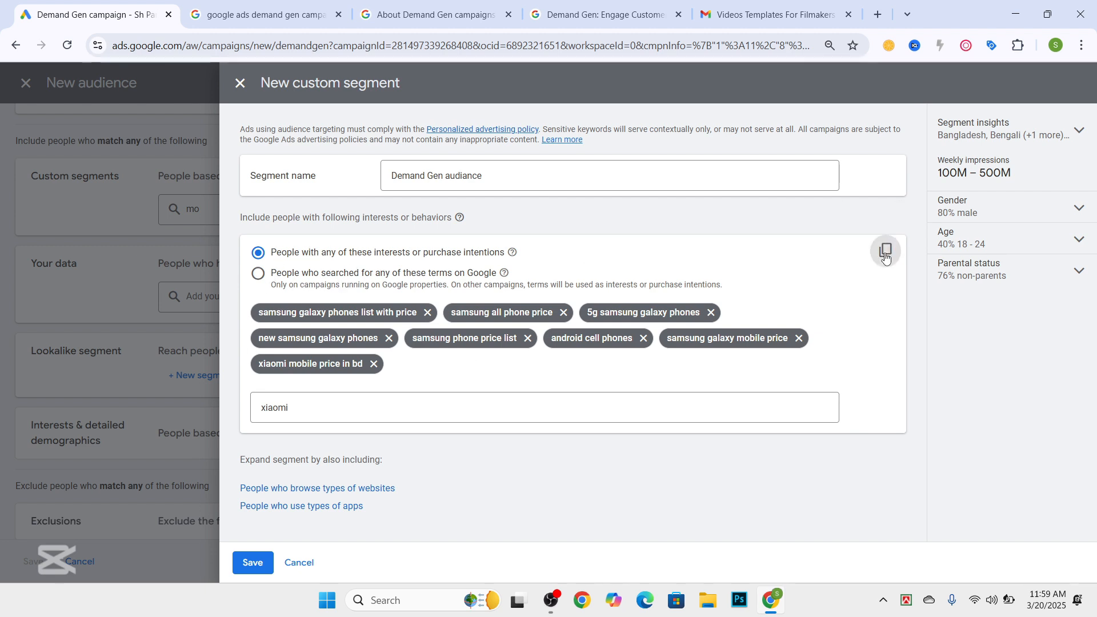
left_click(247, 564)
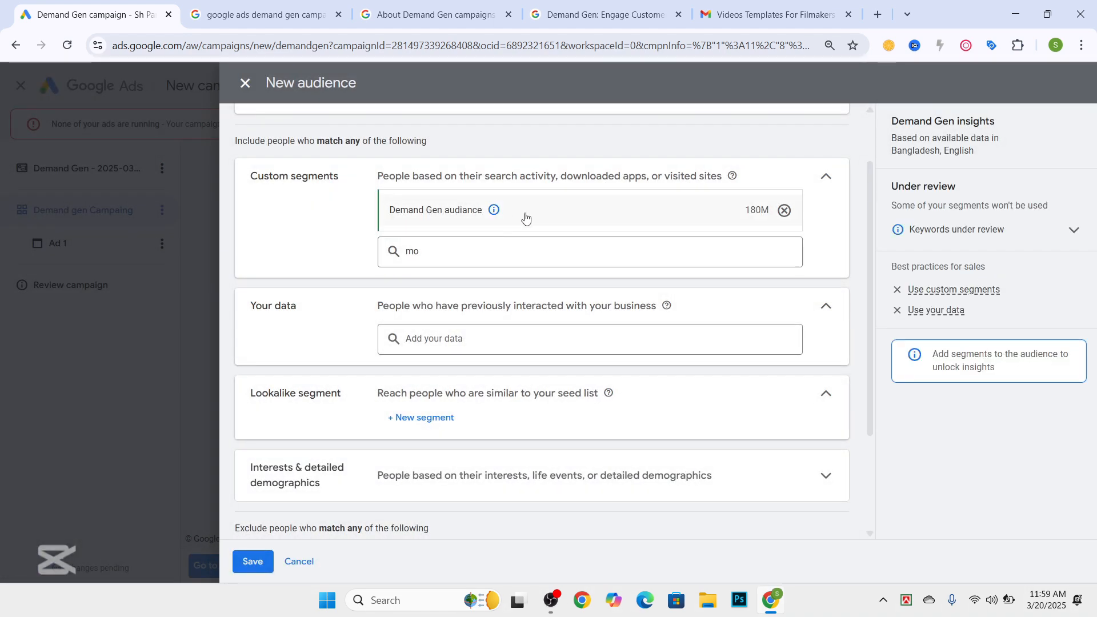
Start another custom segment for people who searched terms on Google and paste the copied phone interests as its search terms
mouse_move(494, 211)
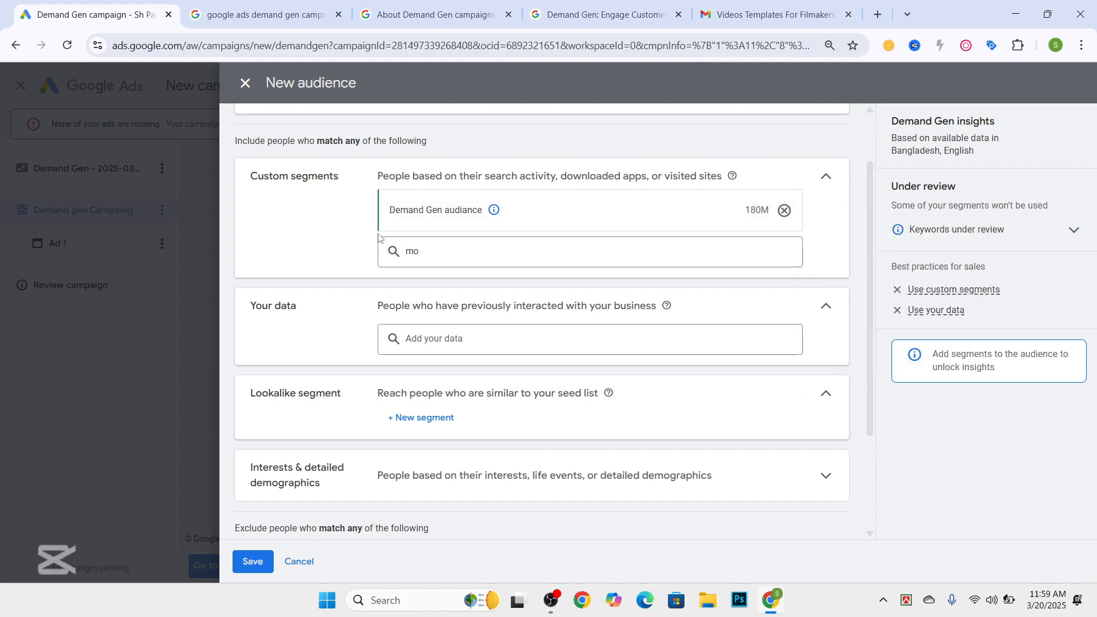
left_click(450, 252)
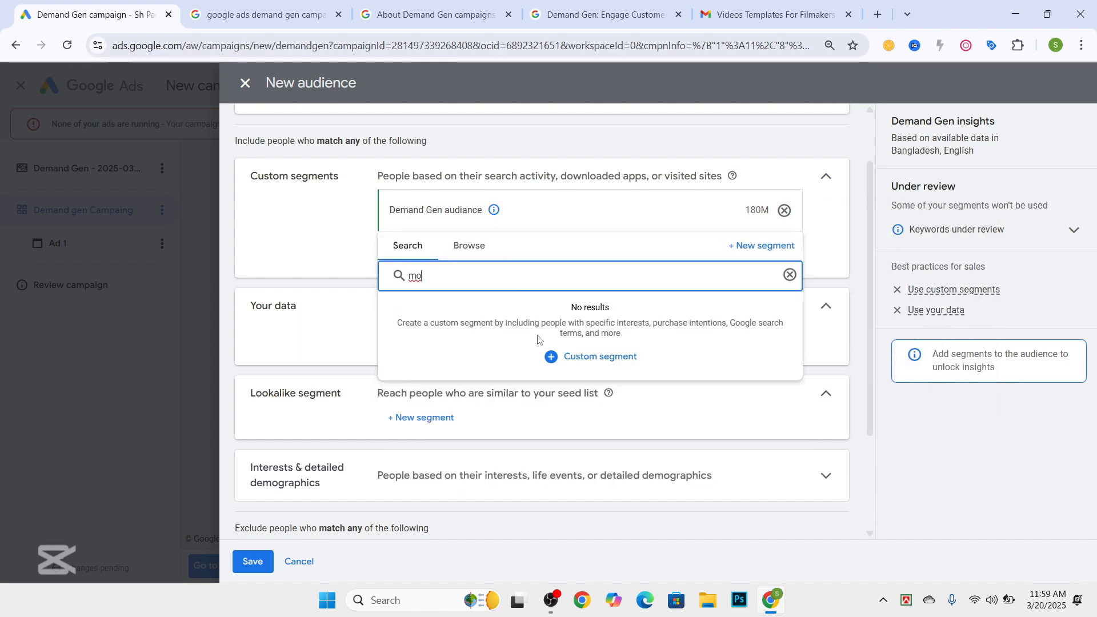
left_click(548, 355)
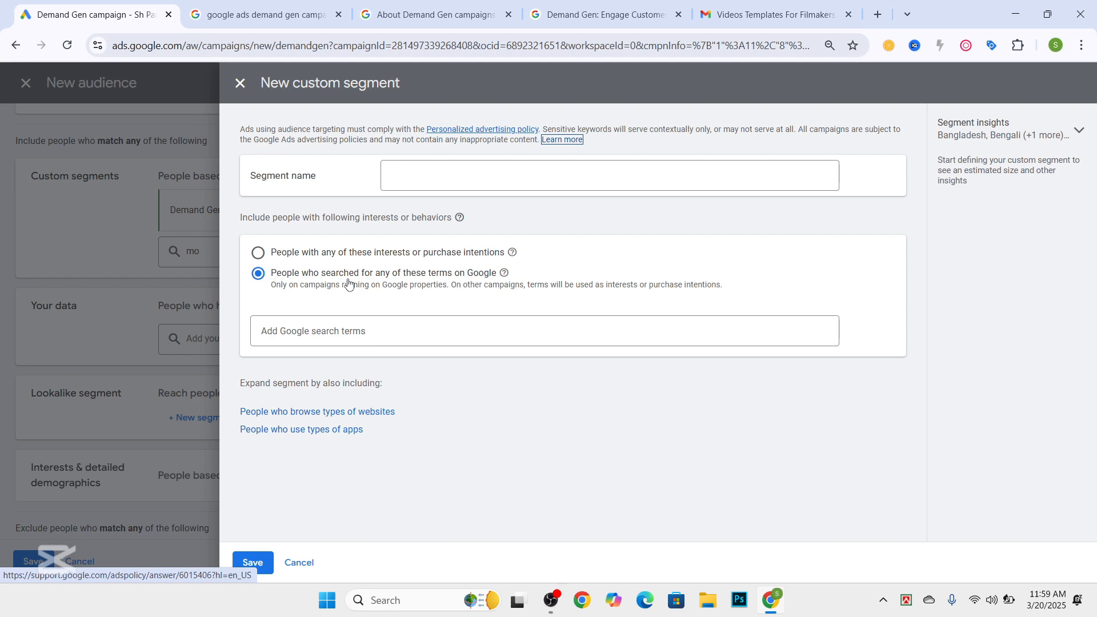
left_click(353, 330)
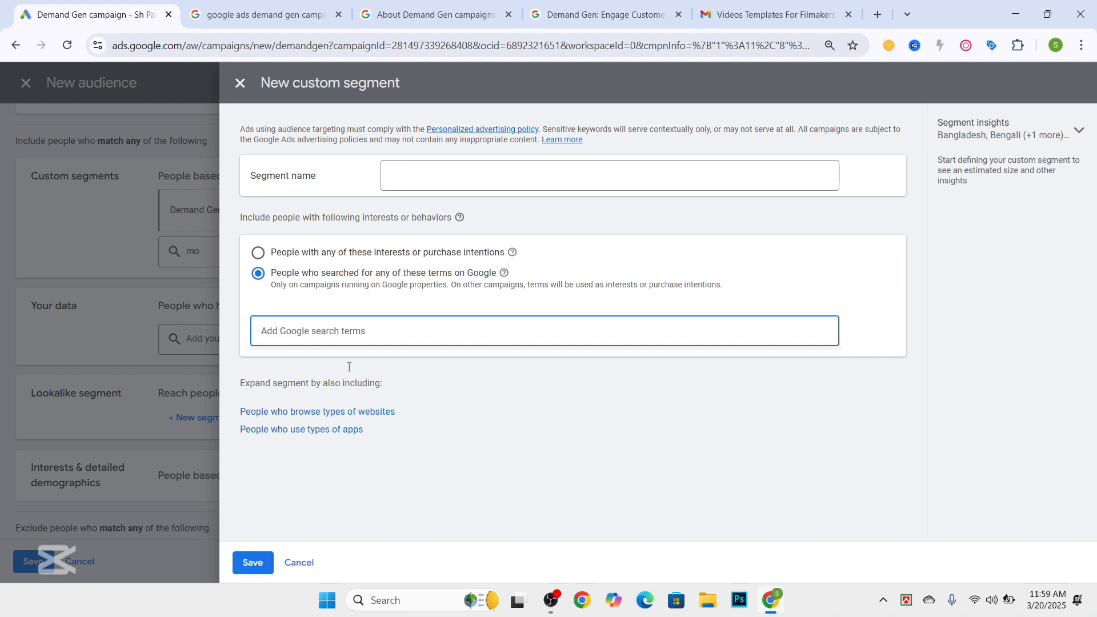
key("ctrl+v")
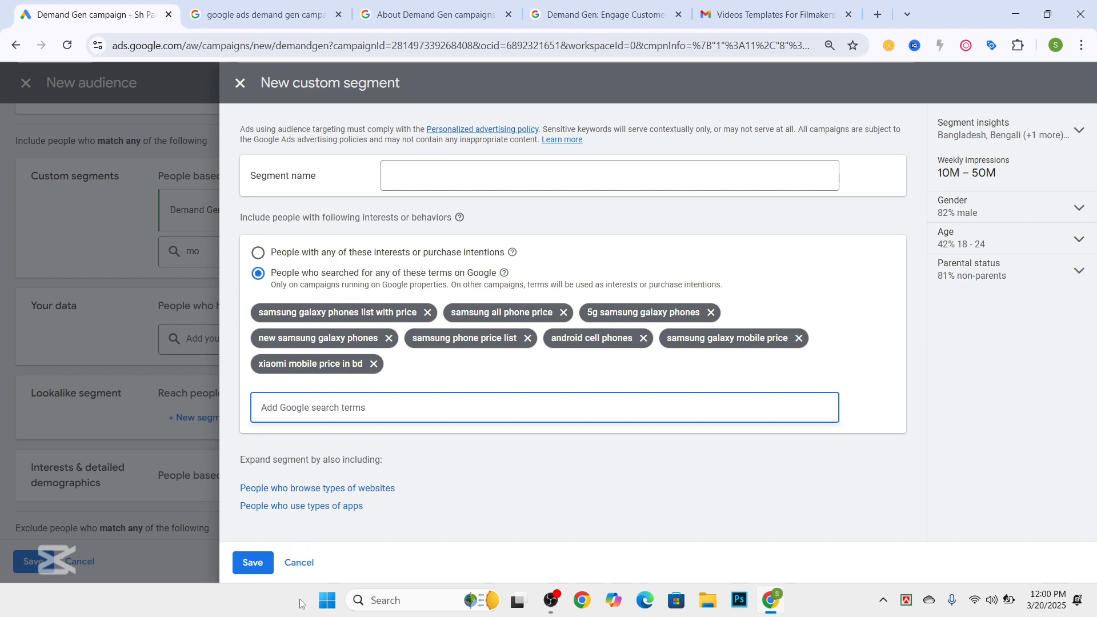
Remove all the pasted search terms and expand the segment to include people who browse types of websites
left_click(374, 364)
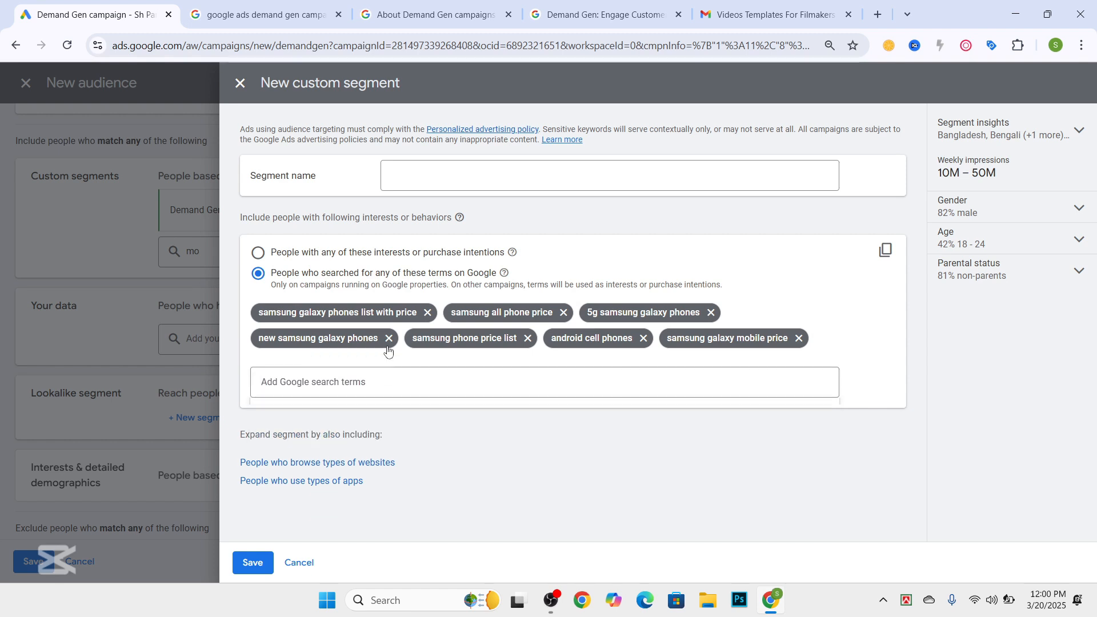
left_click(388, 338)
left_click(427, 313)
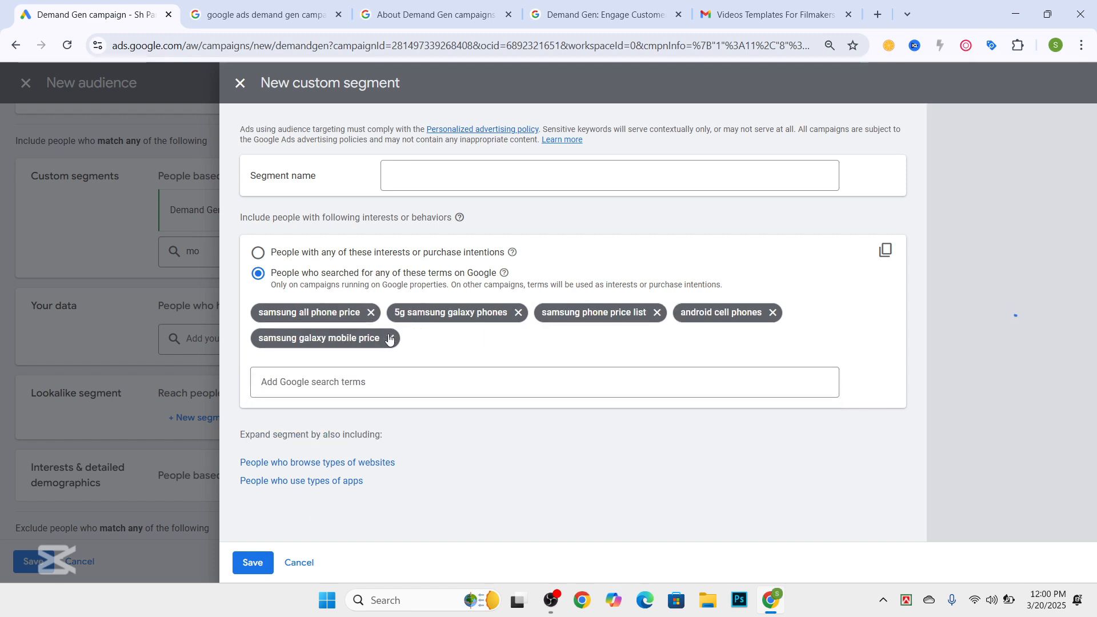
left_click(385, 338)
left_click(370, 313)
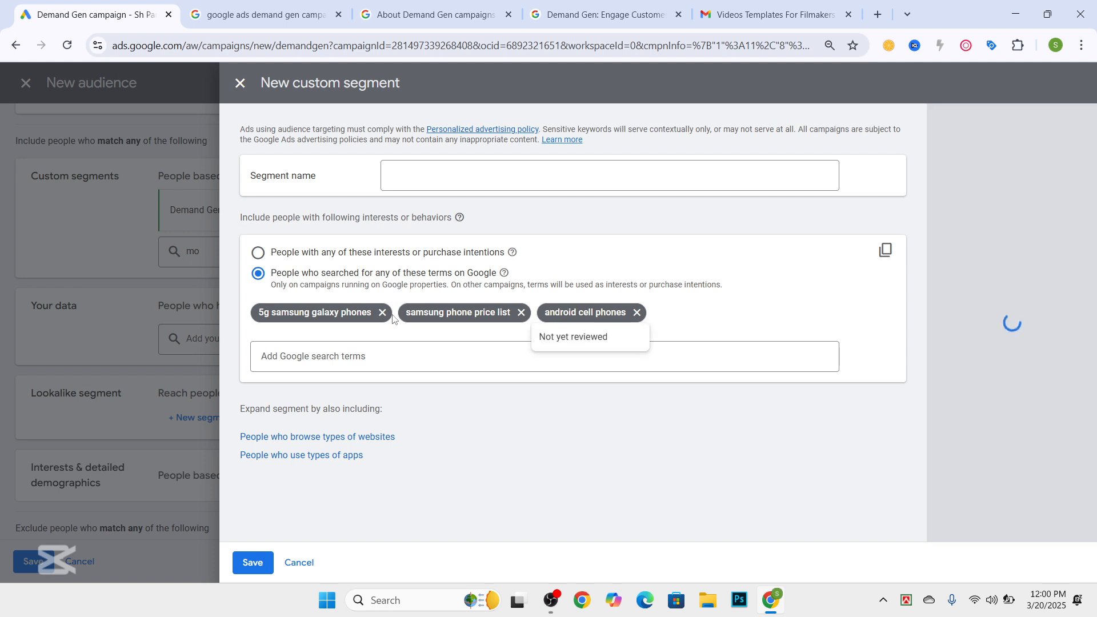
left_click(384, 313)
left_click(489, 313)
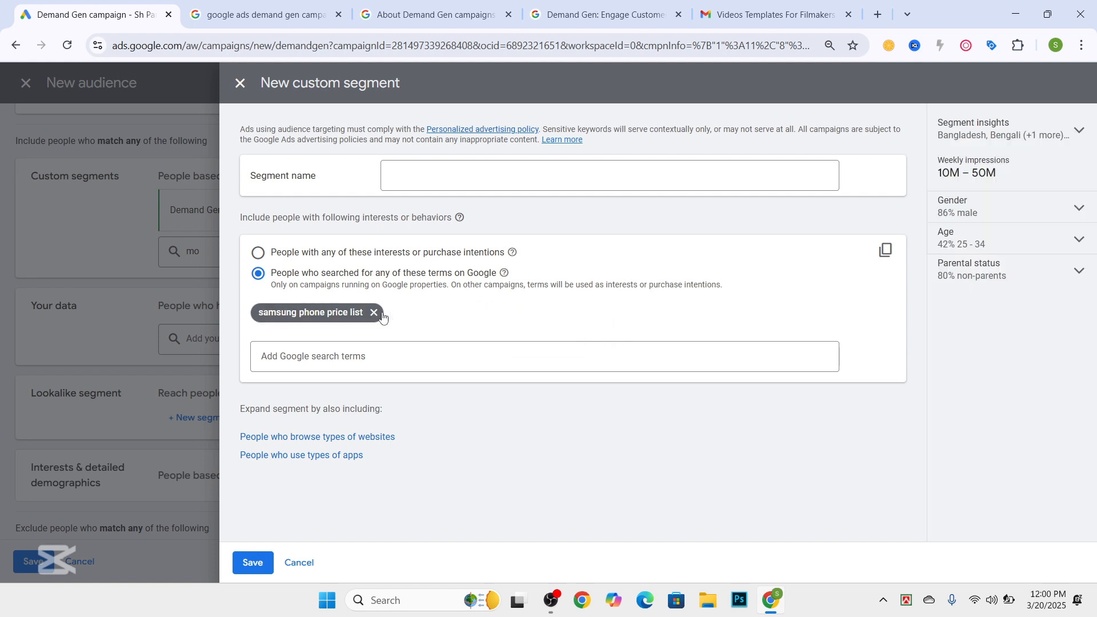
left_click(374, 312)
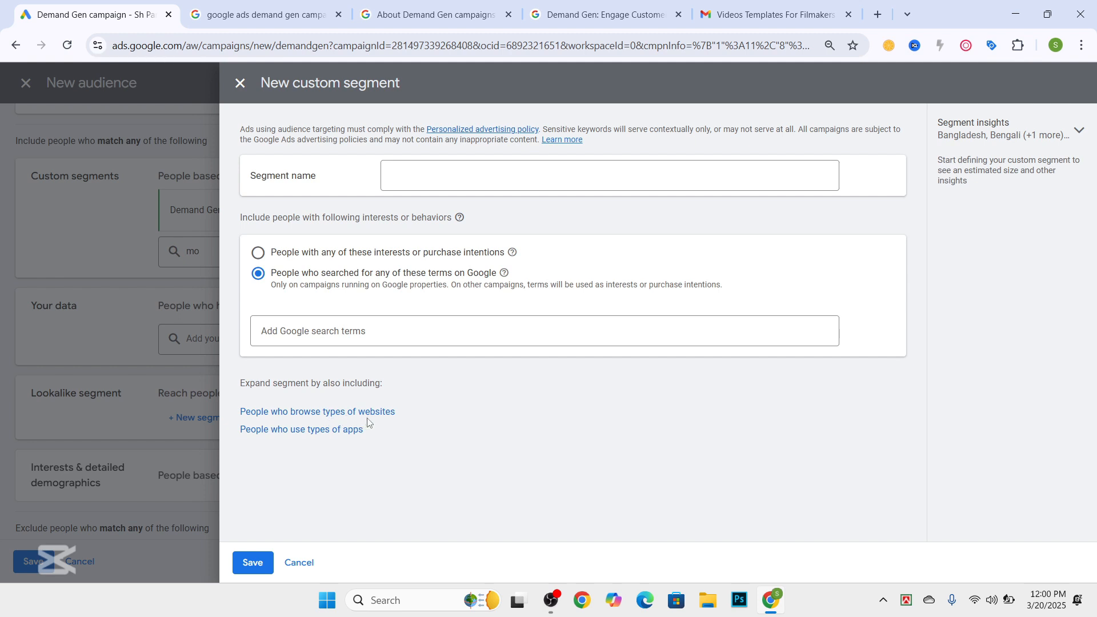
left_click(308, 413)
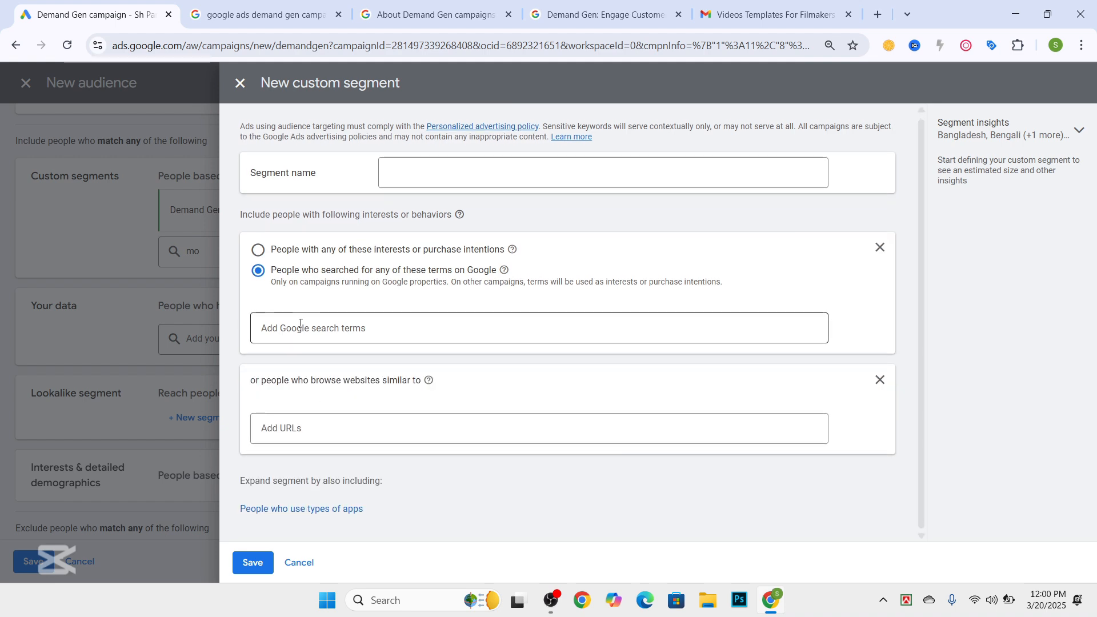
Close every browser page except the Google Ads campaign and open a blank page
left_click(272, 4)
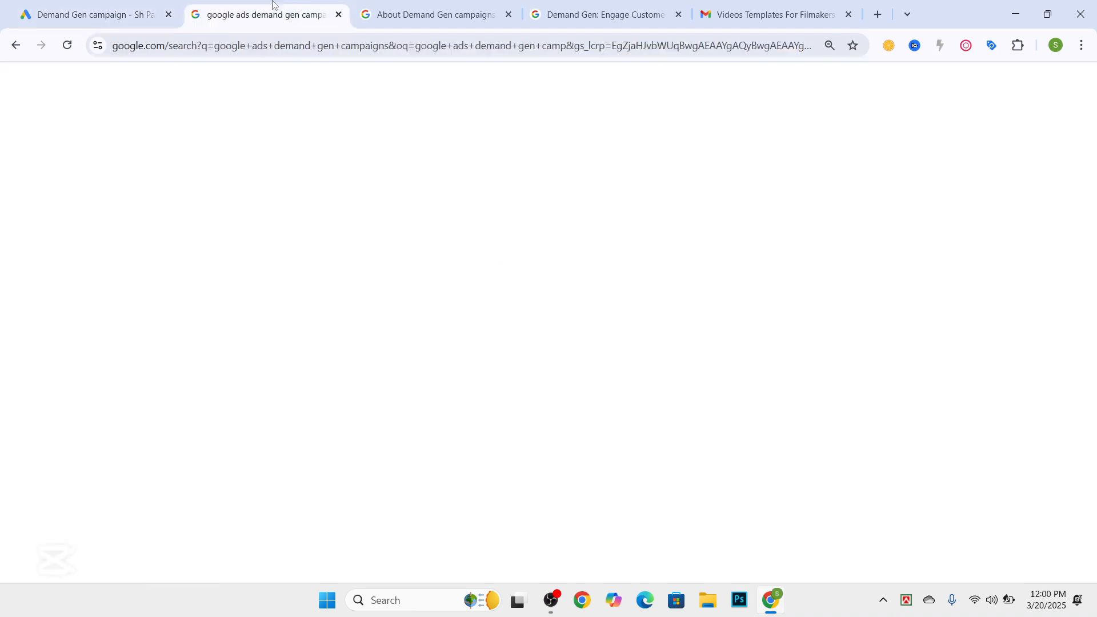
left_click(338, 15)
left_click(338, 15)
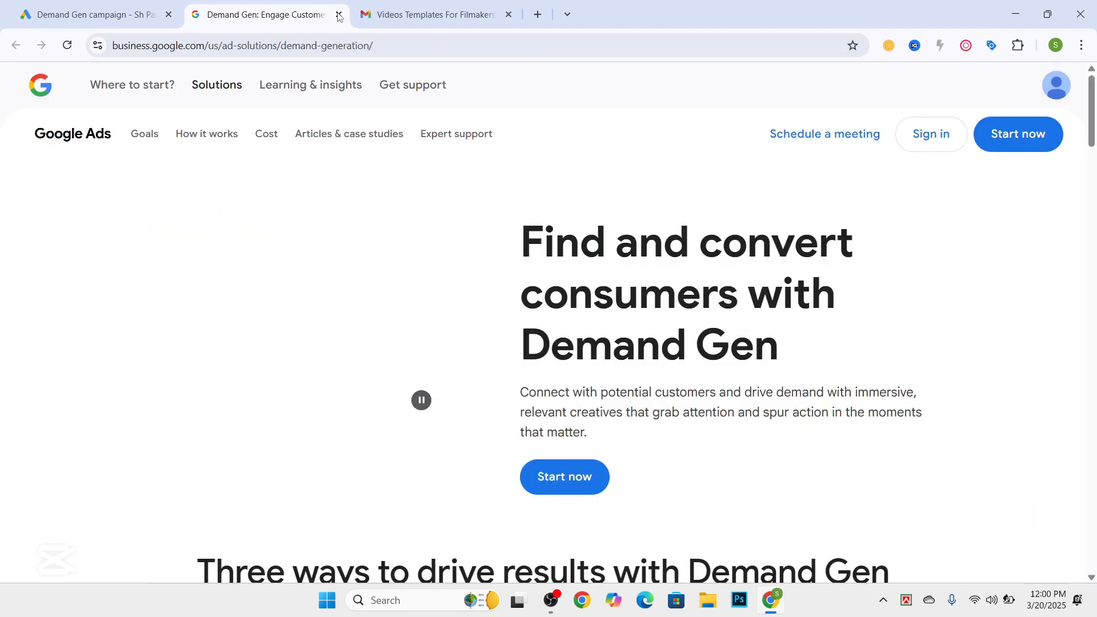
left_click(338, 15)
left_click(338, 15)
left_click(207, 17)
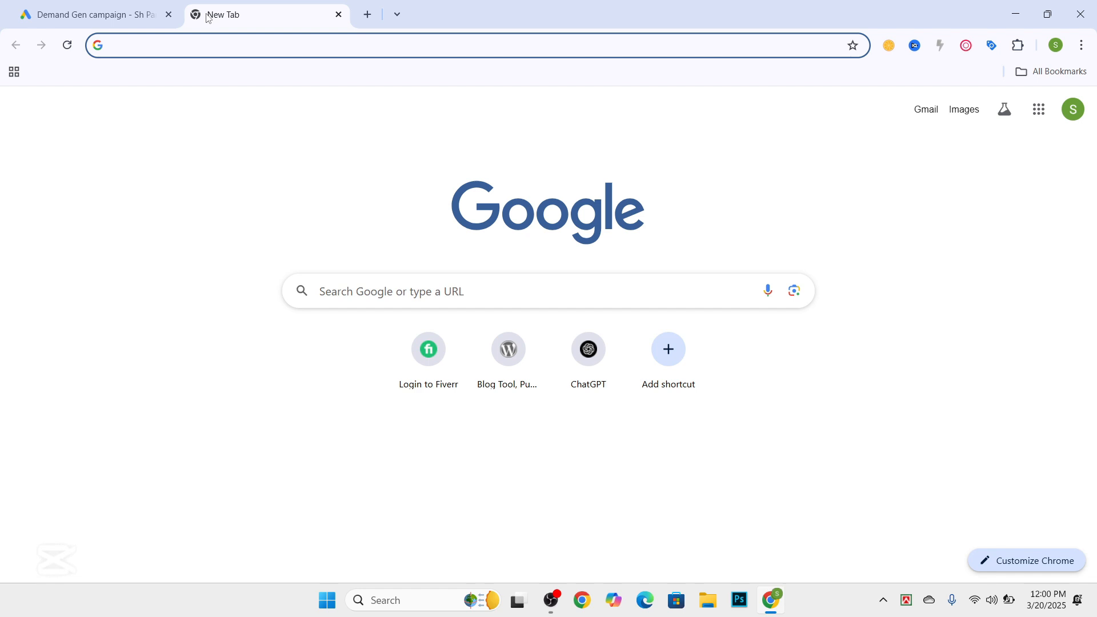
Search Google for "phone sell"
type("phone c")
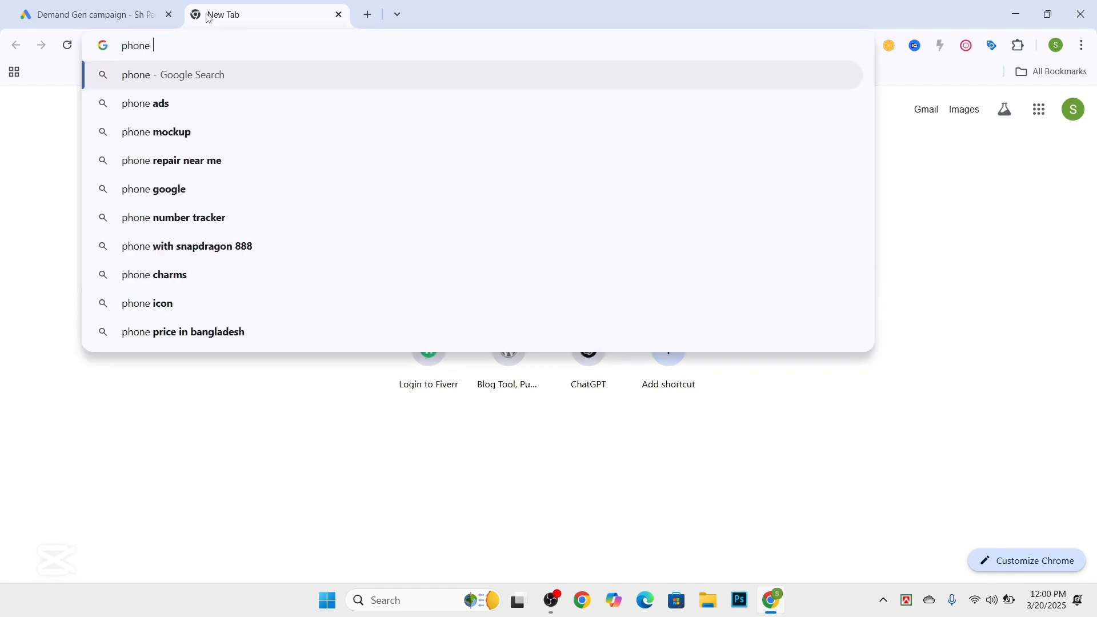
key("BackSpace")
key("BackSpace")
type("se")
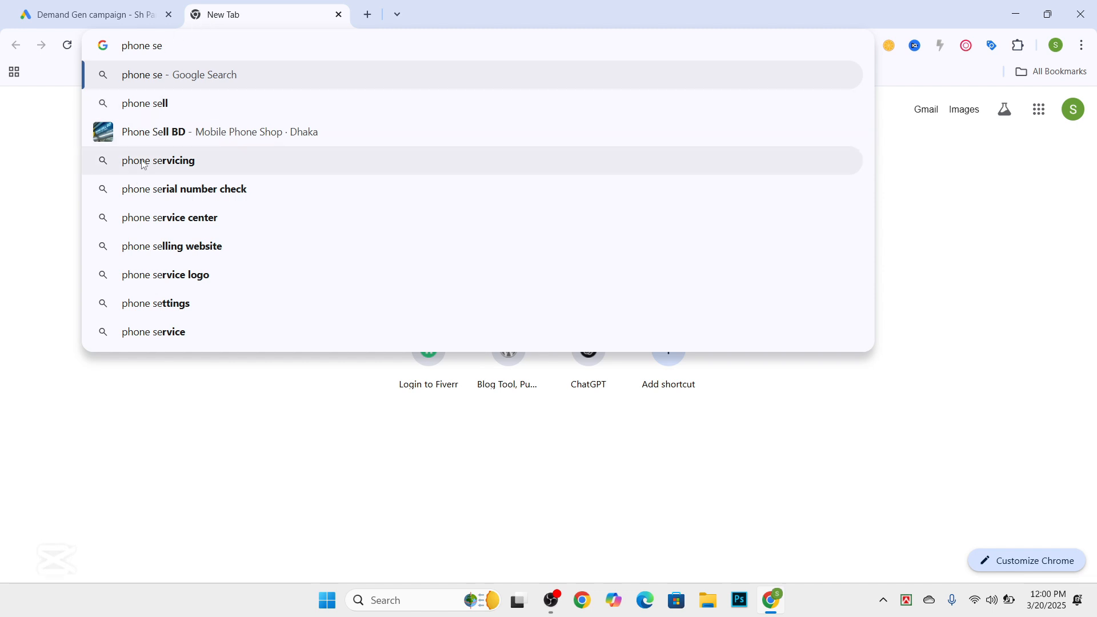
left_click(147, 103)
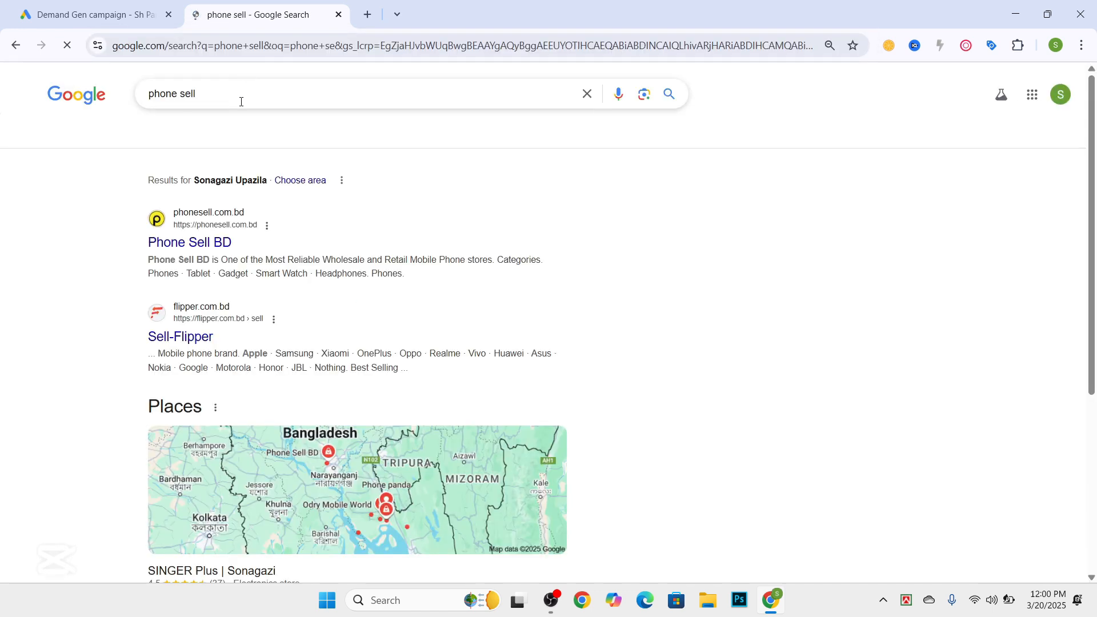
Open the Phone Sell BD website from the results and examine the products on its home page
scroll(236, 133, "down", 1)
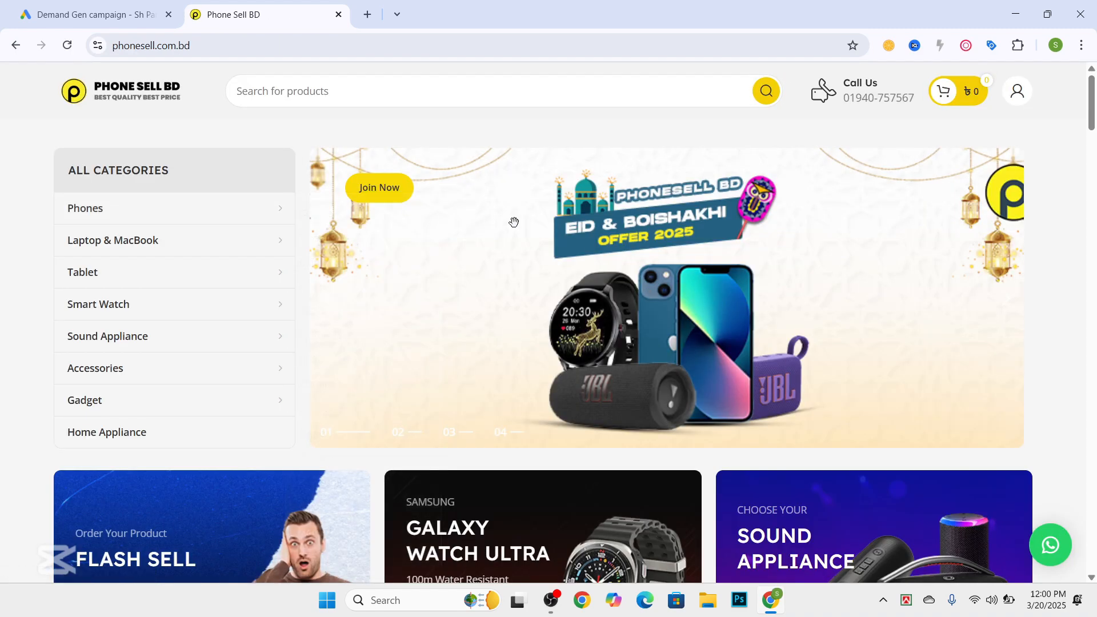
scroll(543, 240, "down", 10)
scroll(543, 240, "down", 3)
scroll(543, 240, "up", 1)
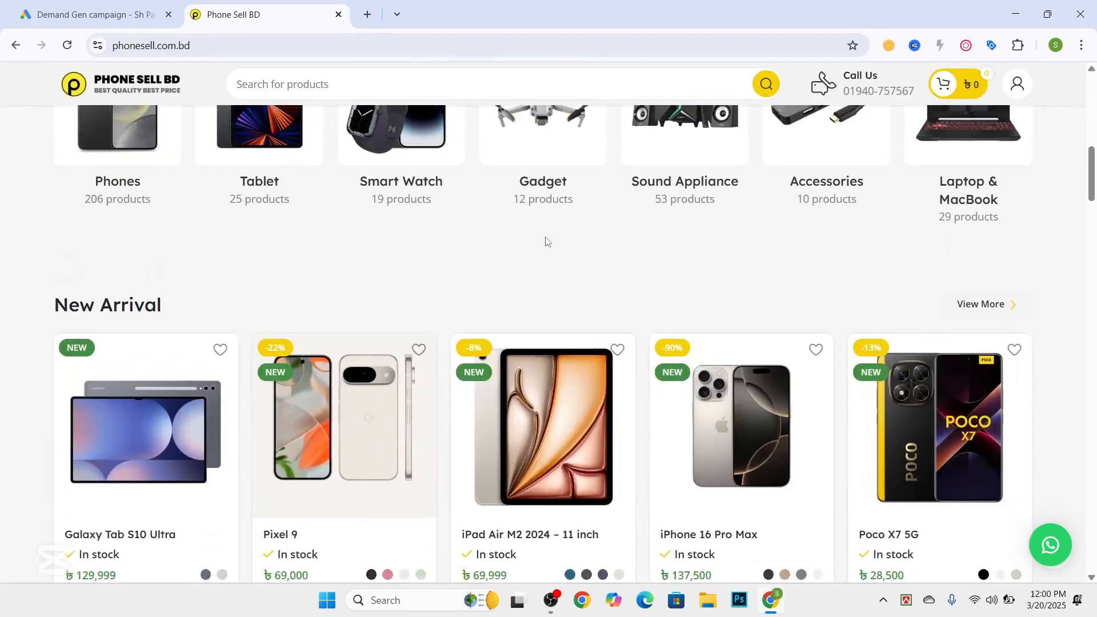
scroll(543, 240, "down", 3)
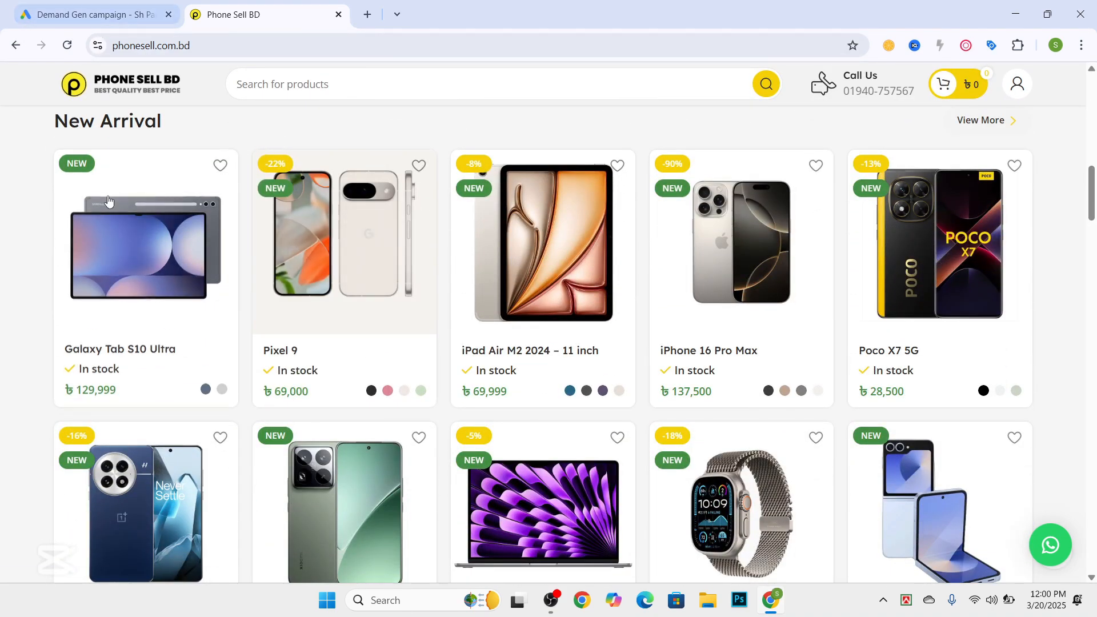
scroll(282, 141, "up", 12)
Check the segment's section for similar websites in Google Ads and return to the product categories on Phone Sell BD
left_click(97, 14)
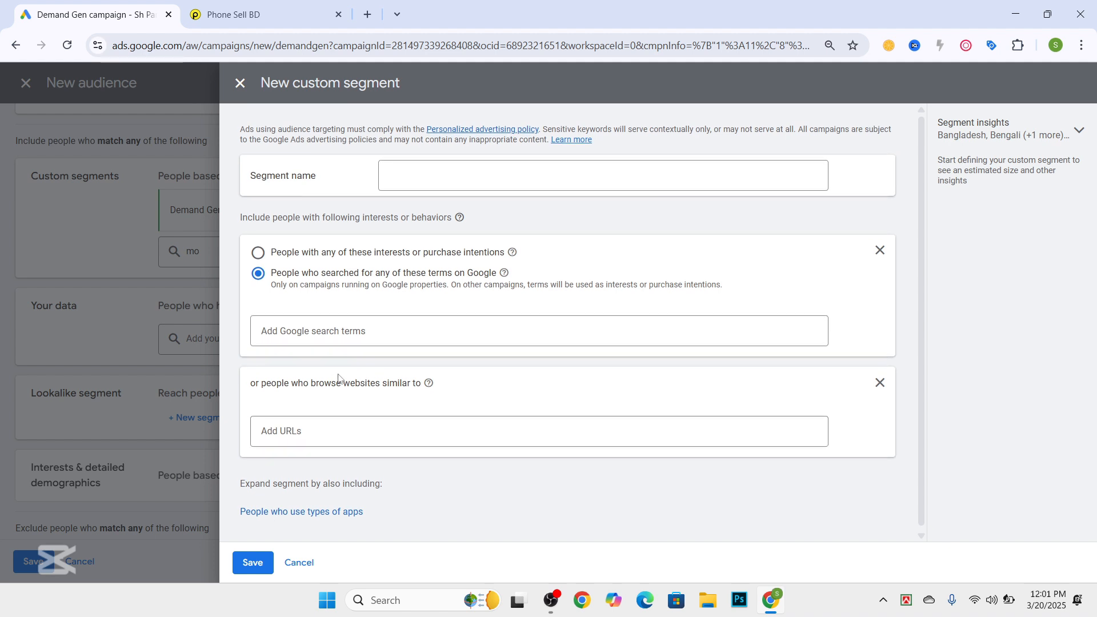
mouse_move(302, 5)
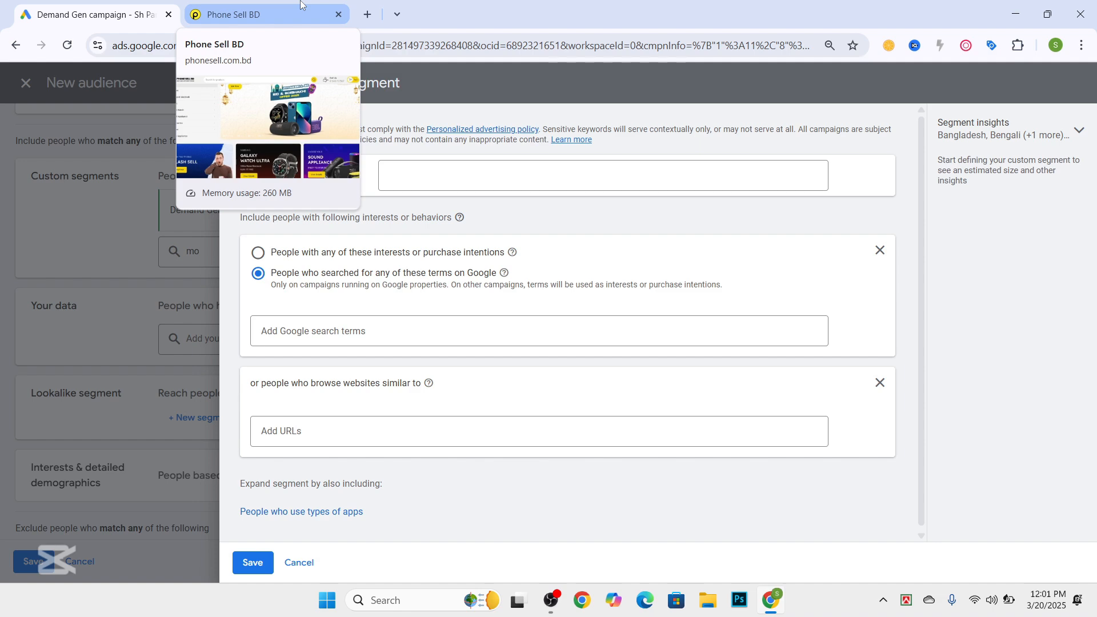
left_click(303, 4)
scroll(425, 518, "up", 2)
mouse_move(176, 359)
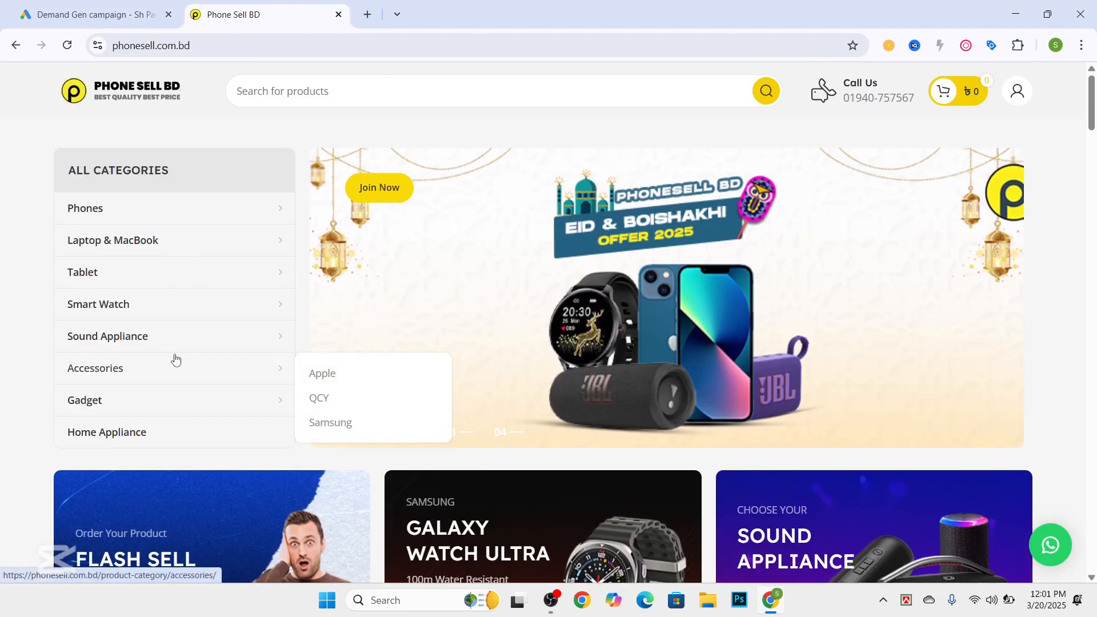
Search Google for "phone sell website" on a separate page and look through the results for similar phone shops
left_click(371, 12)
type("Phonese")
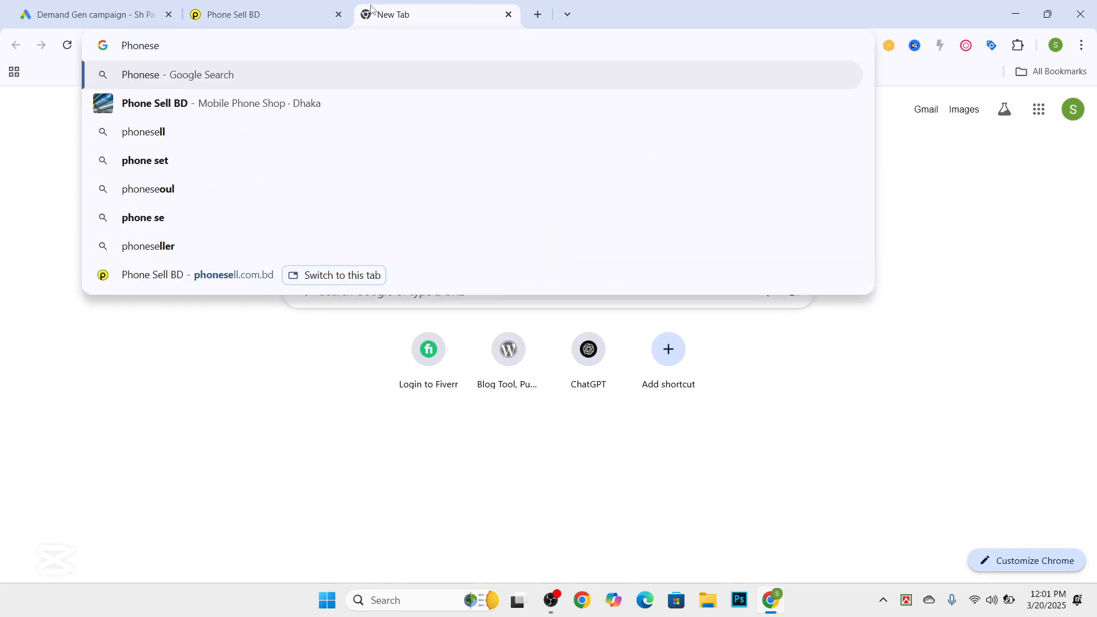
key("BackSpace")
key("BackSpace")
type("sell ")
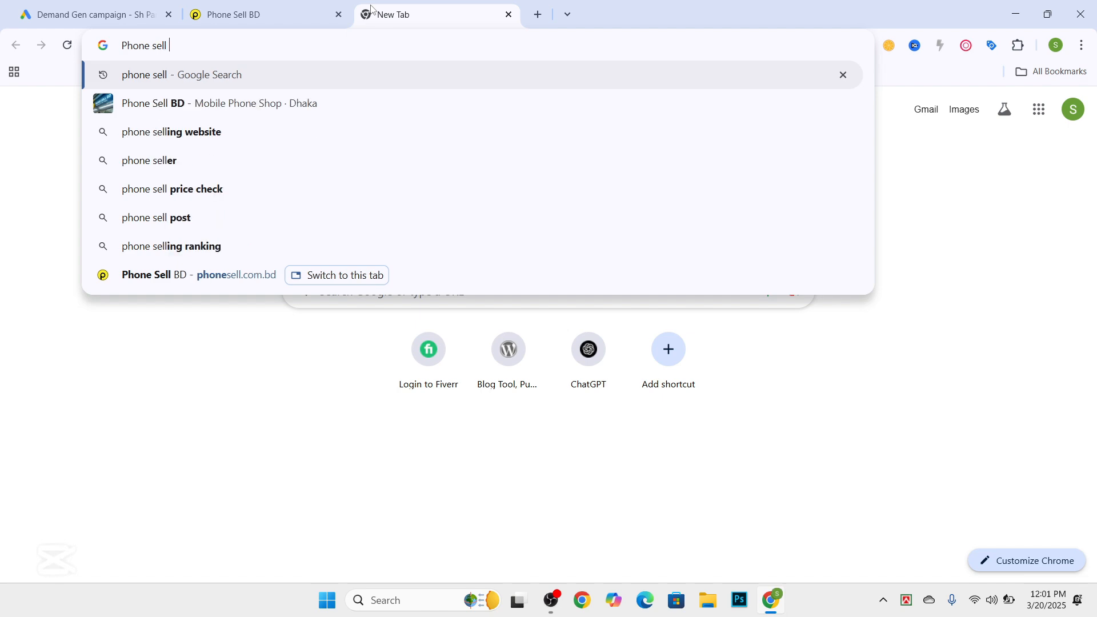
type("we")
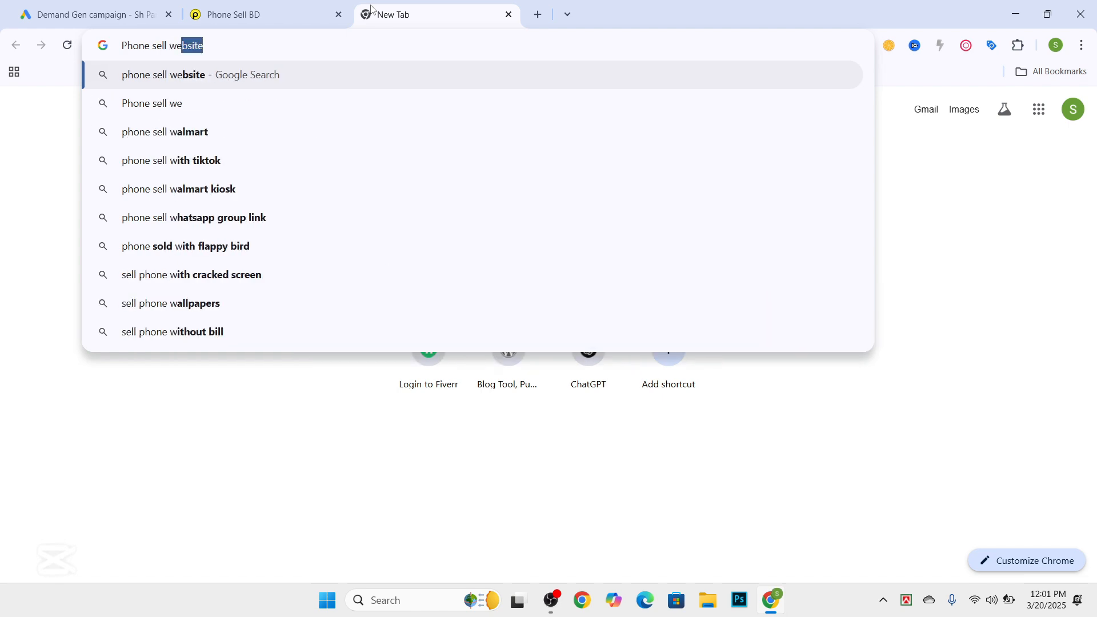
key("Return")
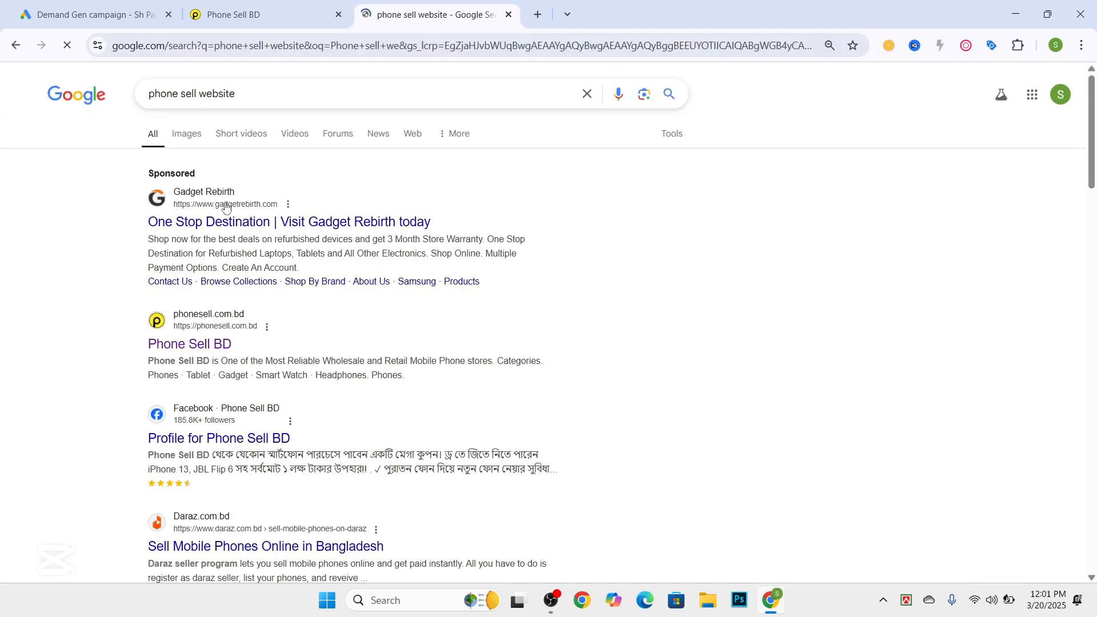
scroll(237, 228, "down", 5)
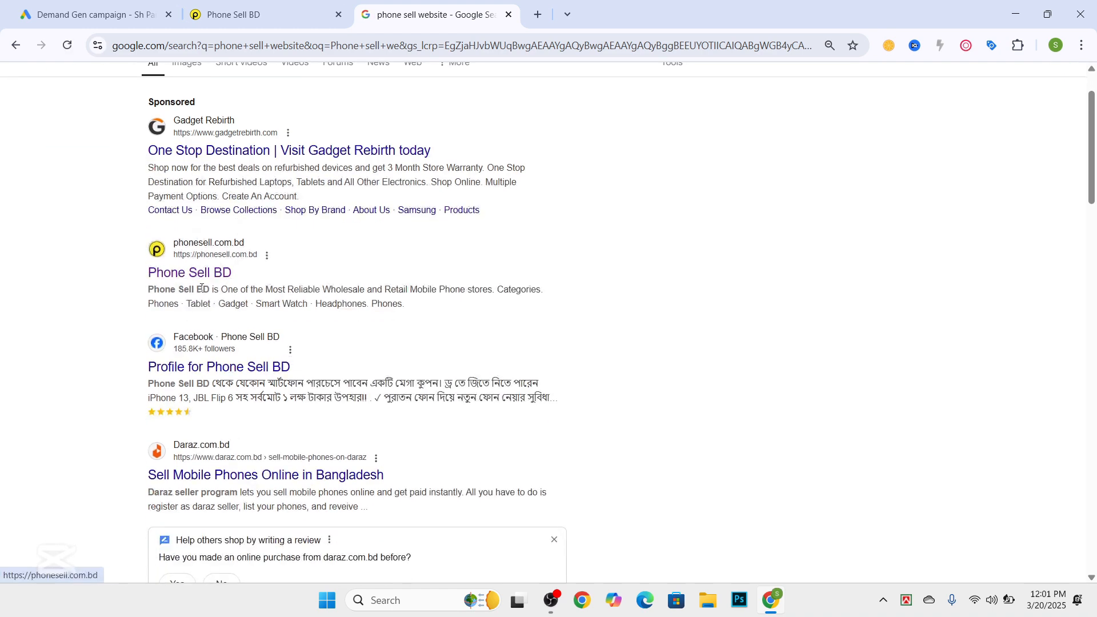
Open Daraz's "Sell Mobile Phones Online in Bangladesh" result on a separate page and look over the page
middle_click(250, 262)
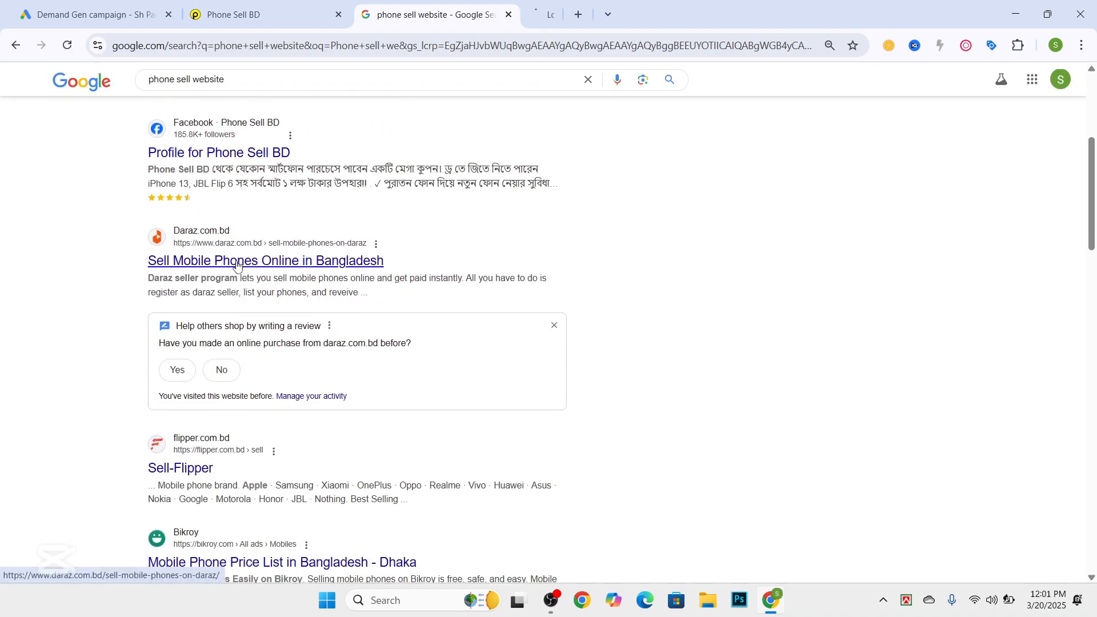
scroll(250, 262, "down", 2)
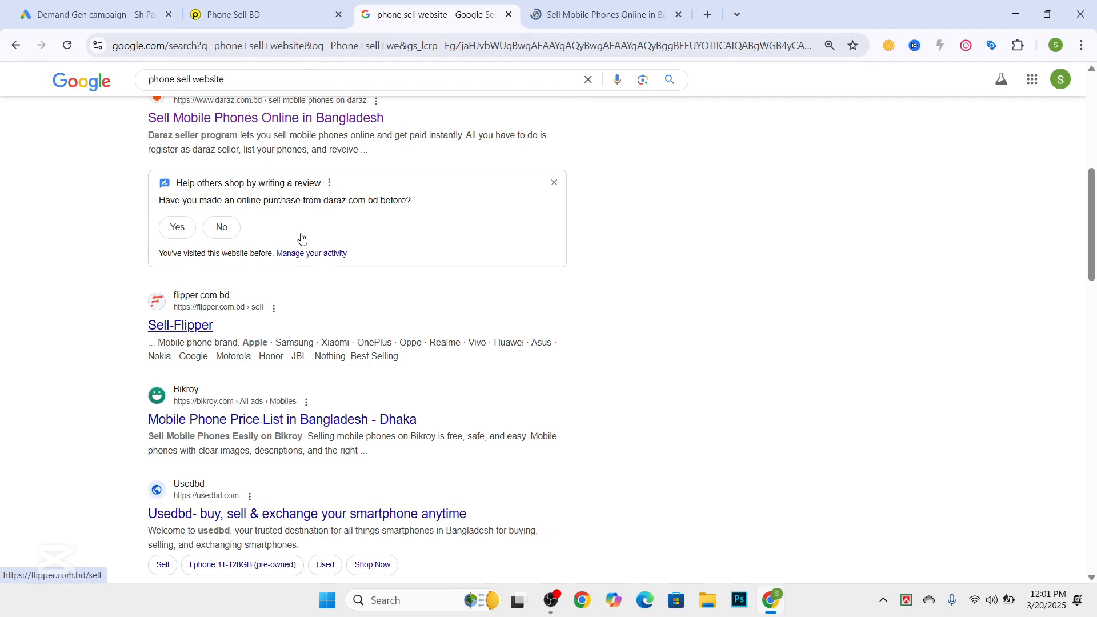
left_click(592, 5)
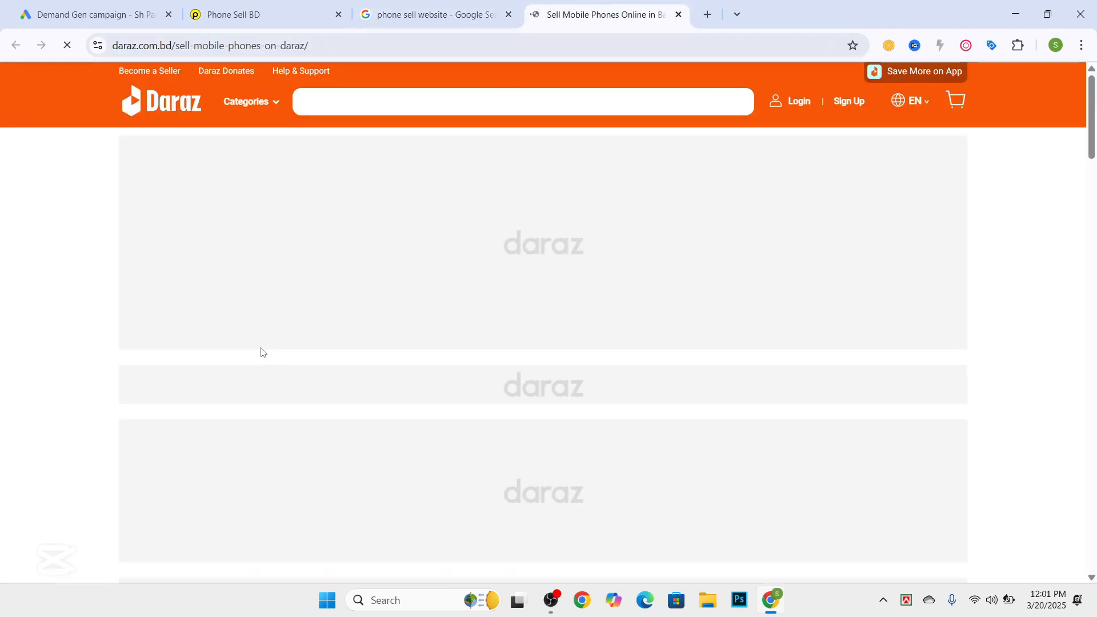
scroll(309, 351, "down", 5)
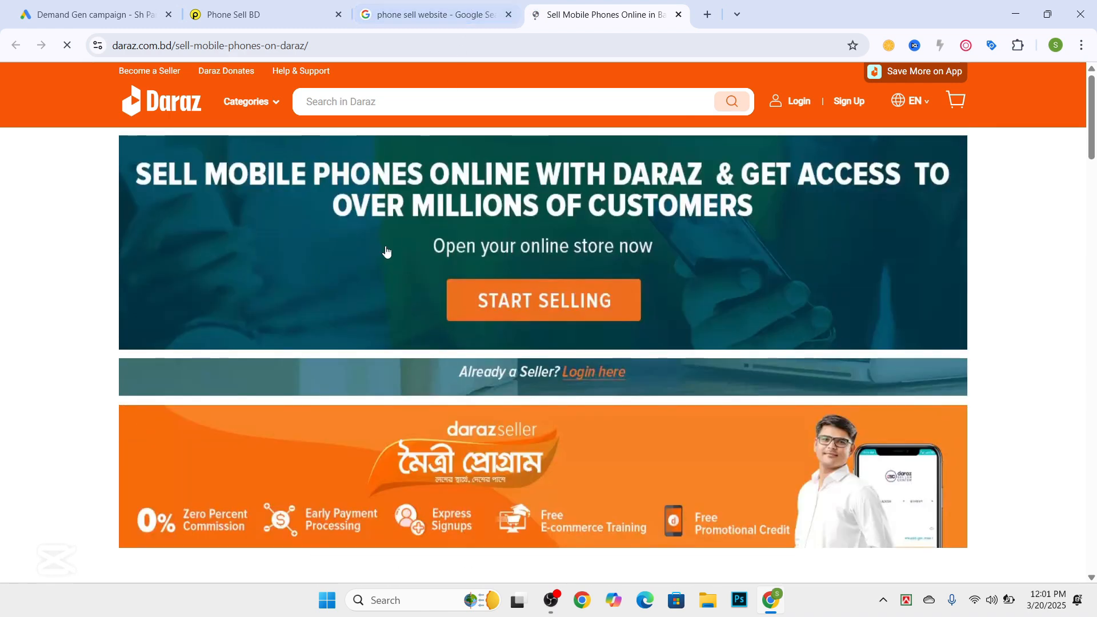
Copy the Phone Sell BD website address and return to the new custom segment in Google Ads
left_click(430, 5)
left_click(264, 8)
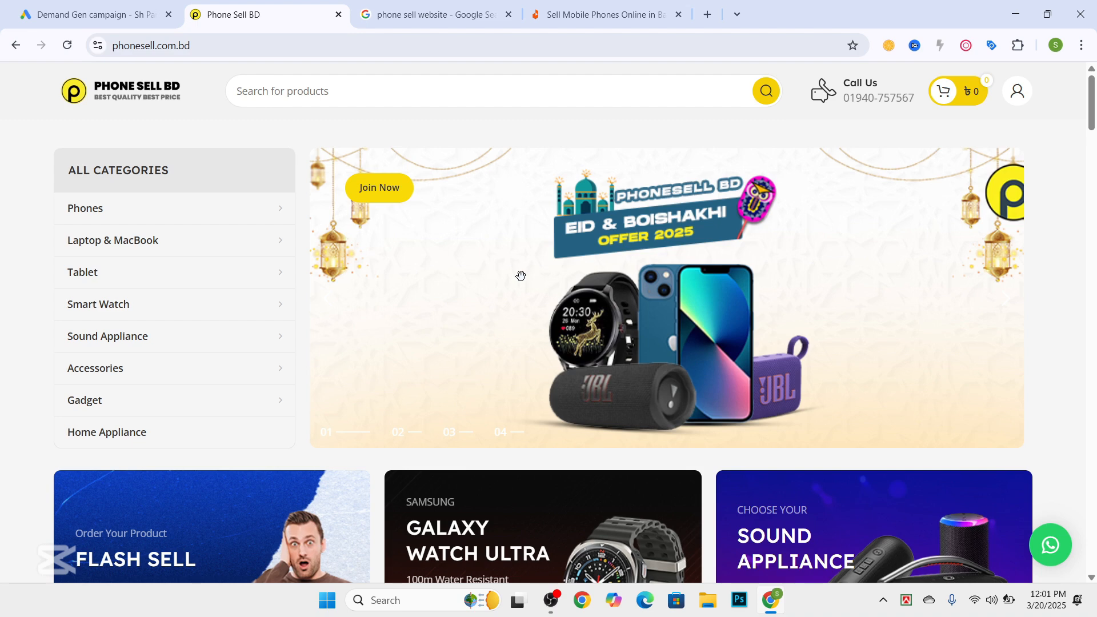
left_click(183, 45)
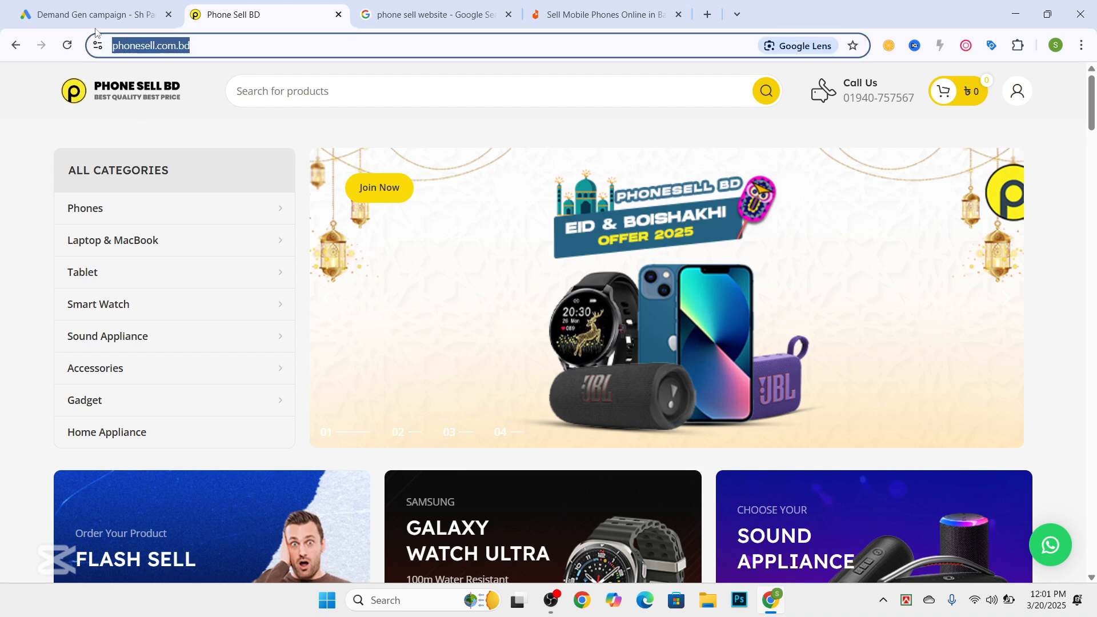
mouse_move(96, 32)
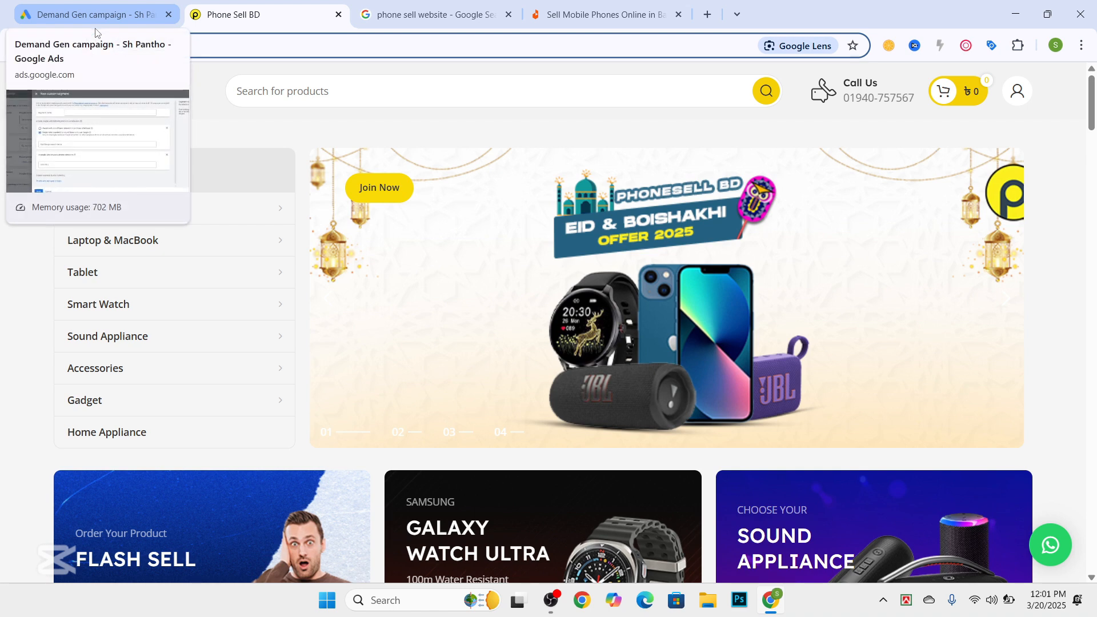
right_click(184, 52)
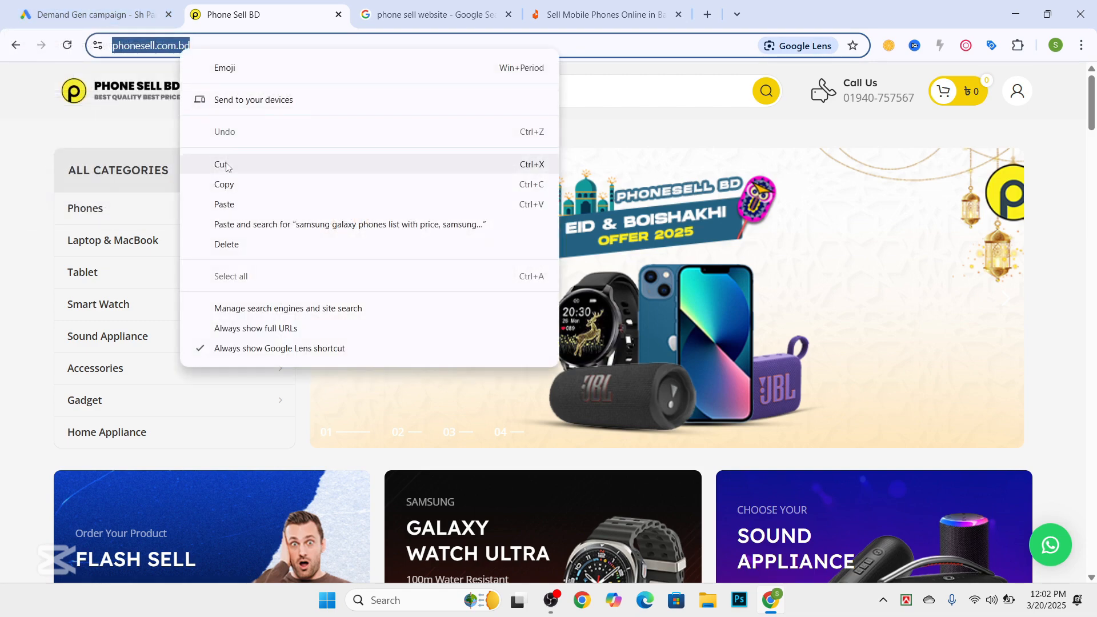
left_click(223, 184)
left_click(118, 5)
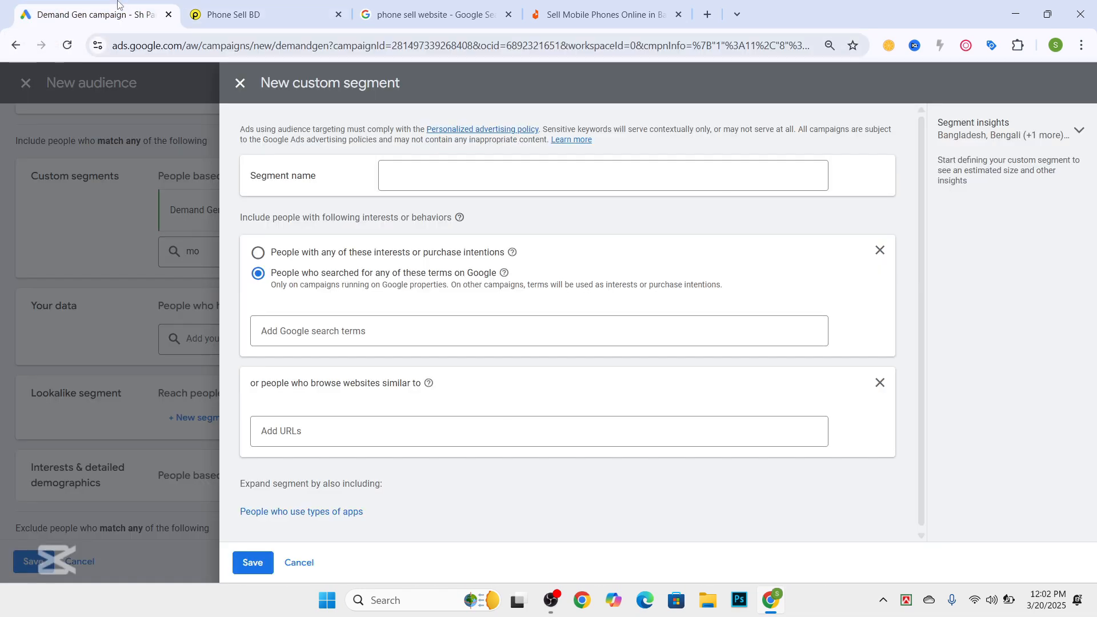
Add phonesell.com.bd to the custom segment's list of websites that people browse
scroll(327, 246, "down", 1)
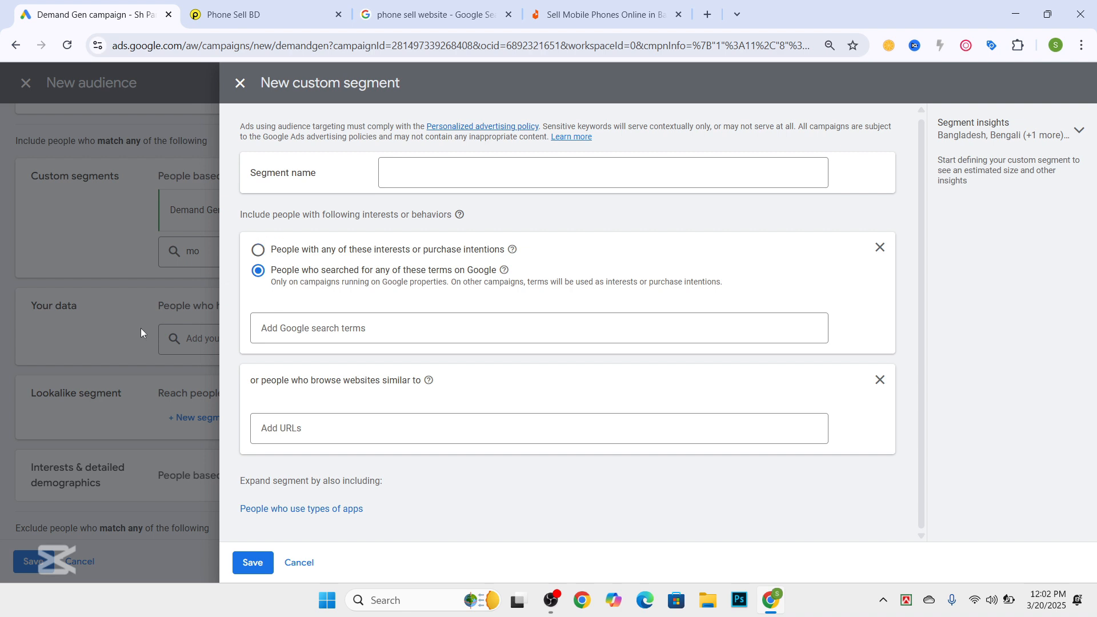
left_click(315, 328)
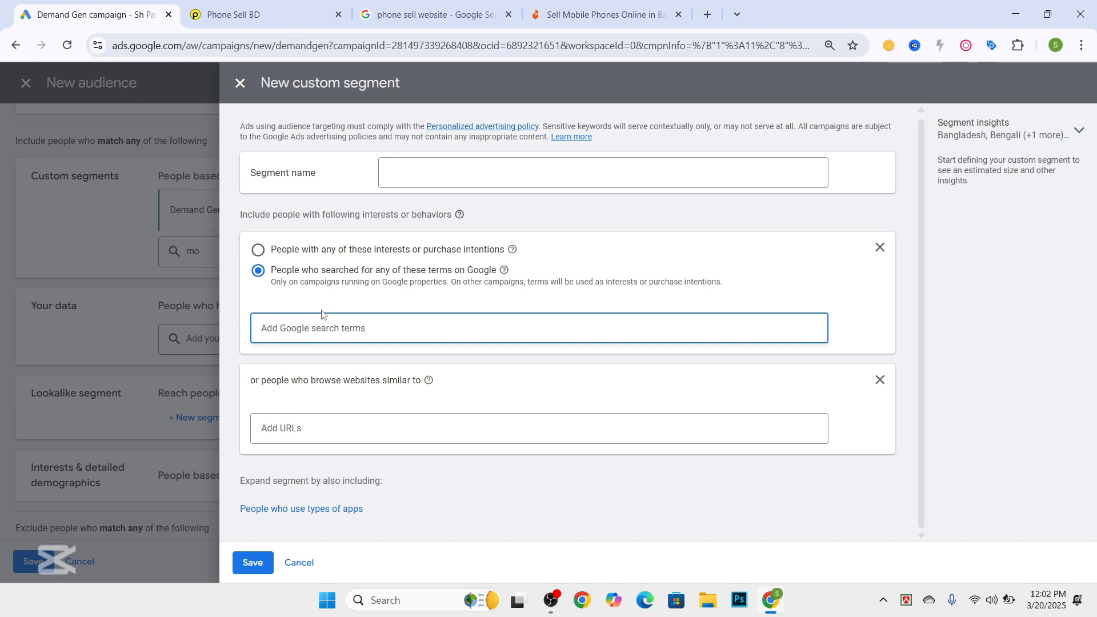
scroll(281, 271, "up", 1)
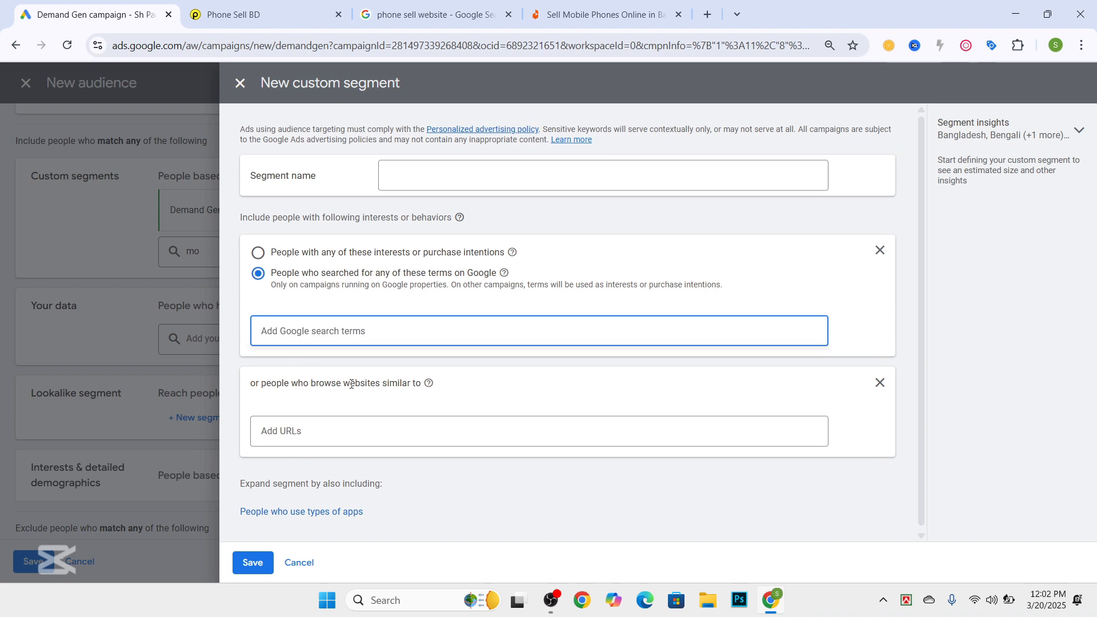
scroll(300, 395, "down", 1)
left_click(304, 424)
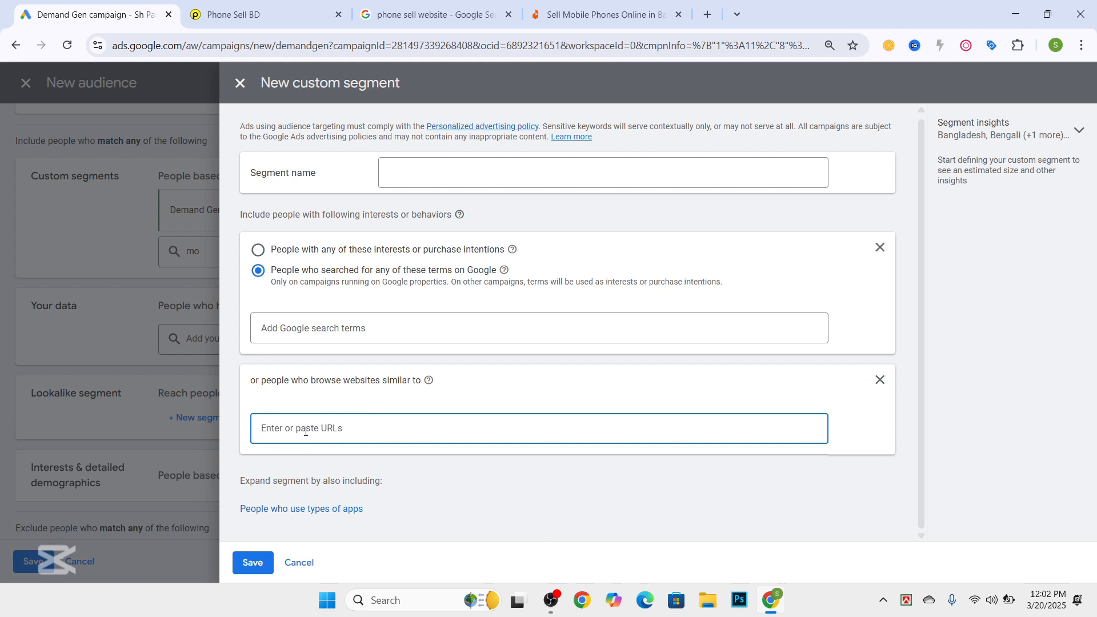
key("ctrl+v")
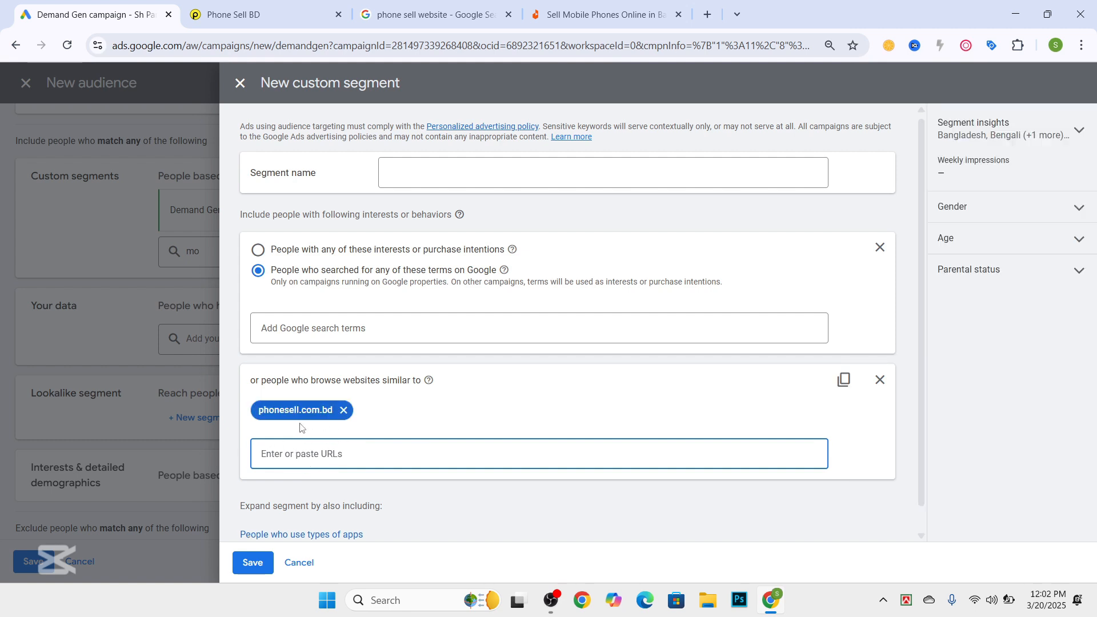
Expand the gender breakdown and the location, language and campaign type details in the segment insights
scroll(537, 425, "down", 1)
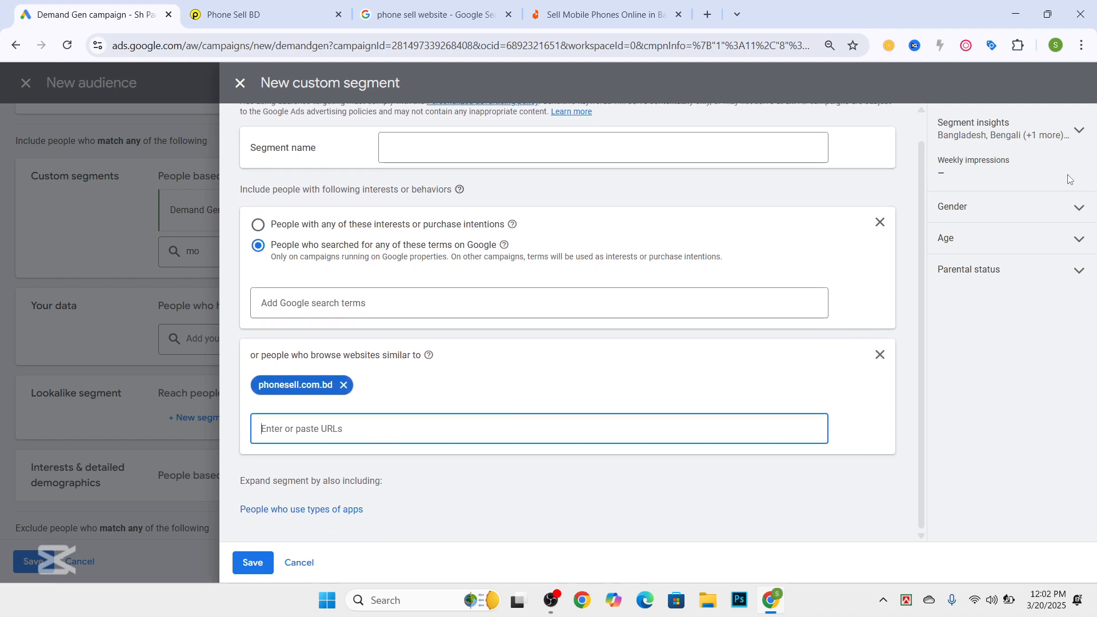
left_click(1084, 212)
left_click(1072, 134)
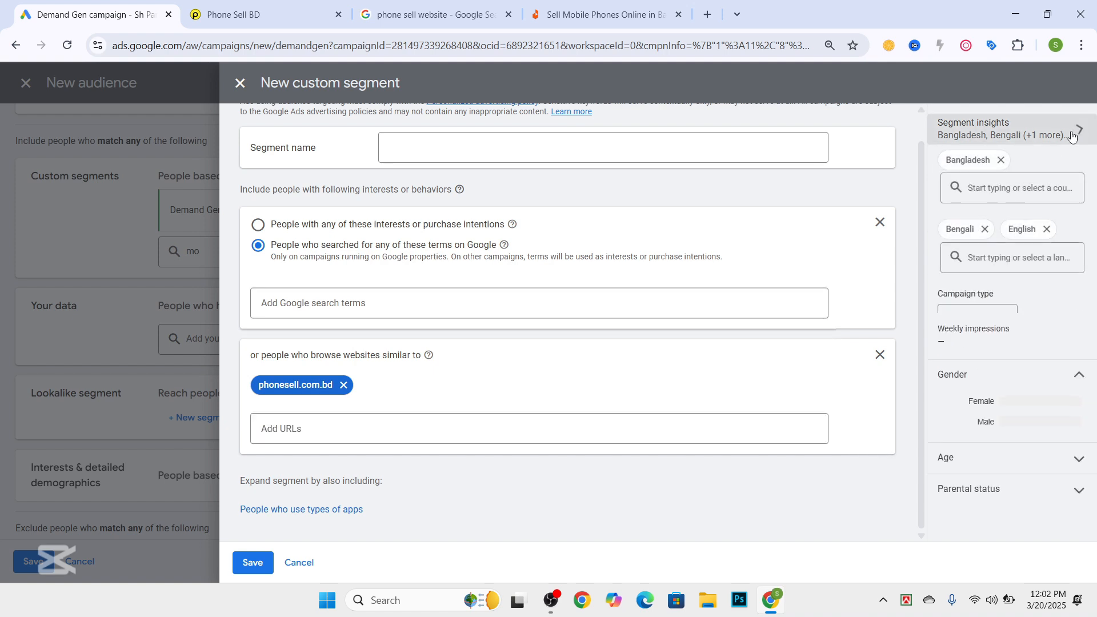
left_click(328, 428)
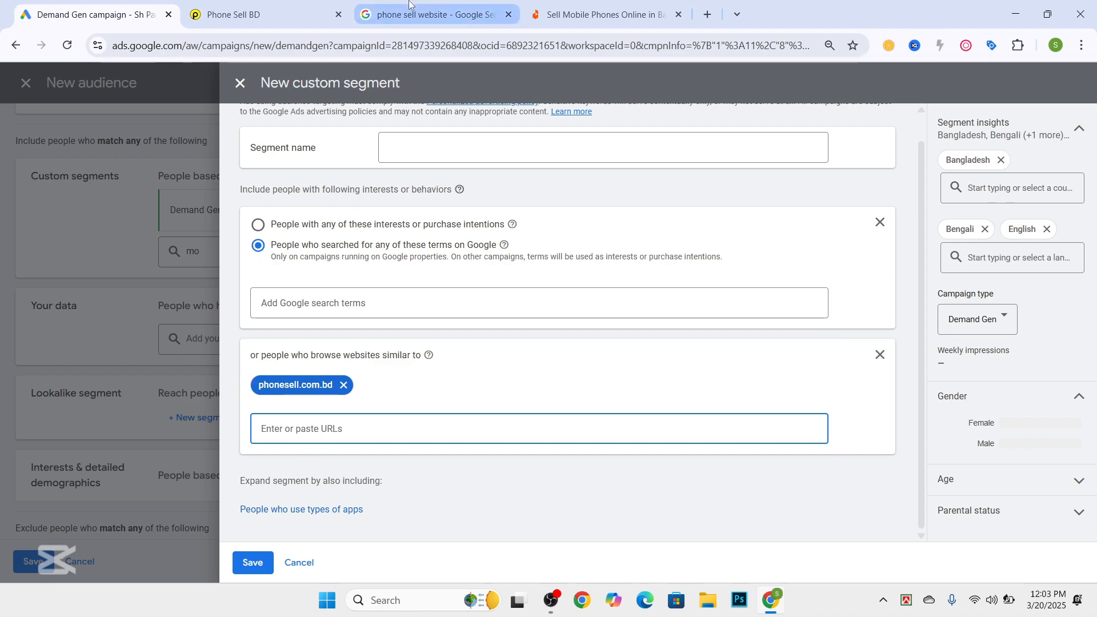
left_click(245, 5)
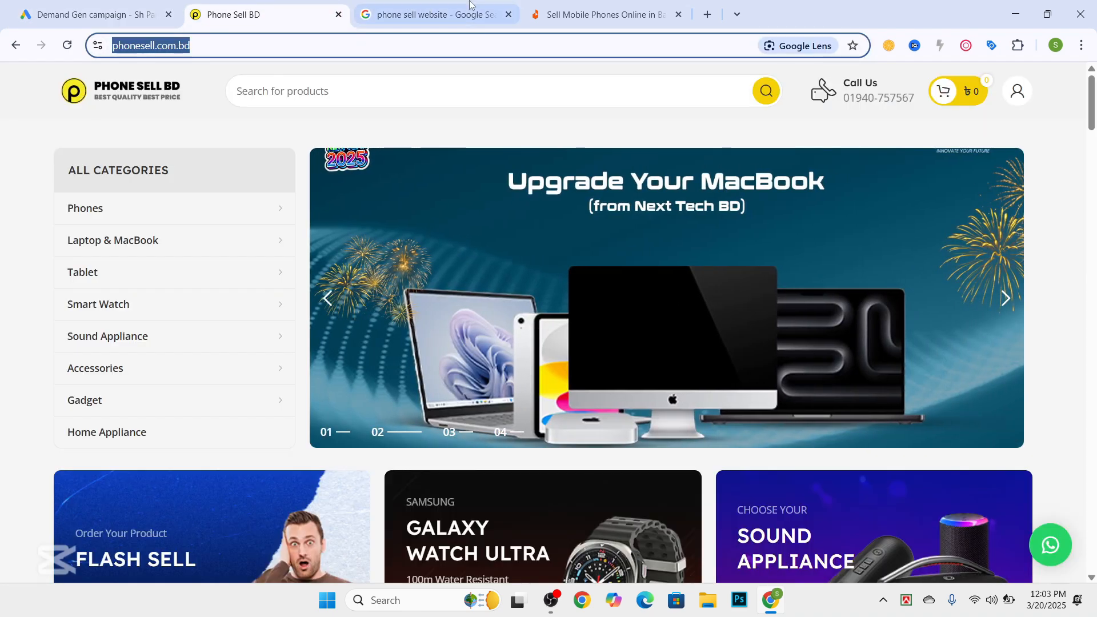
left_click(434, 12)
left_click(572, 11)
left_click_drag(368, 46, 9, 49)
left_click(85, 14)
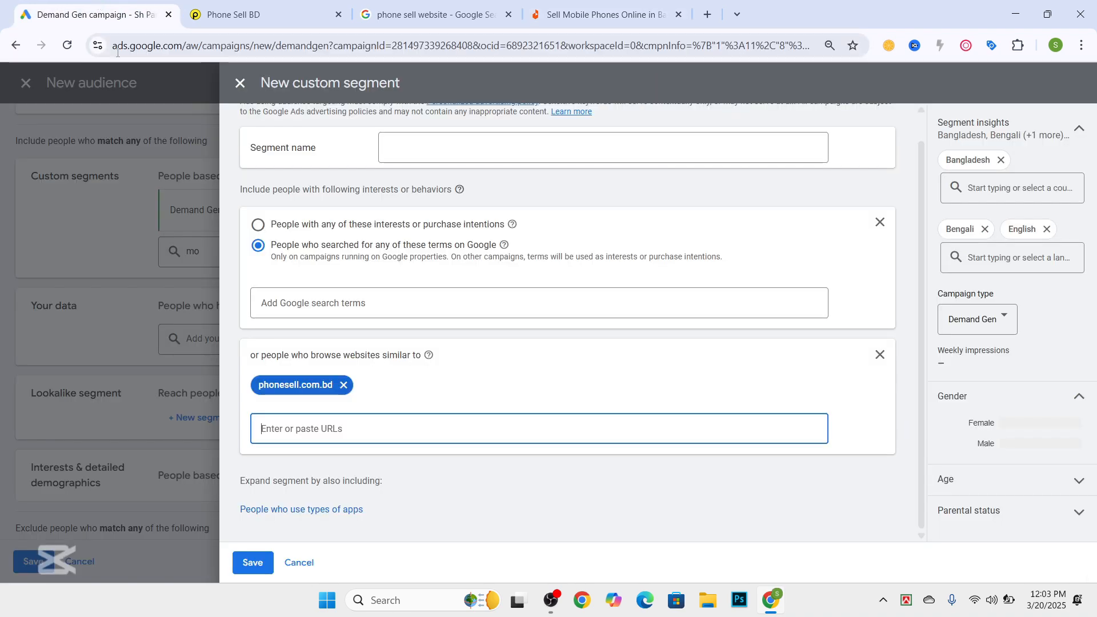
left_click(328, 427)
key("ctrl+v")
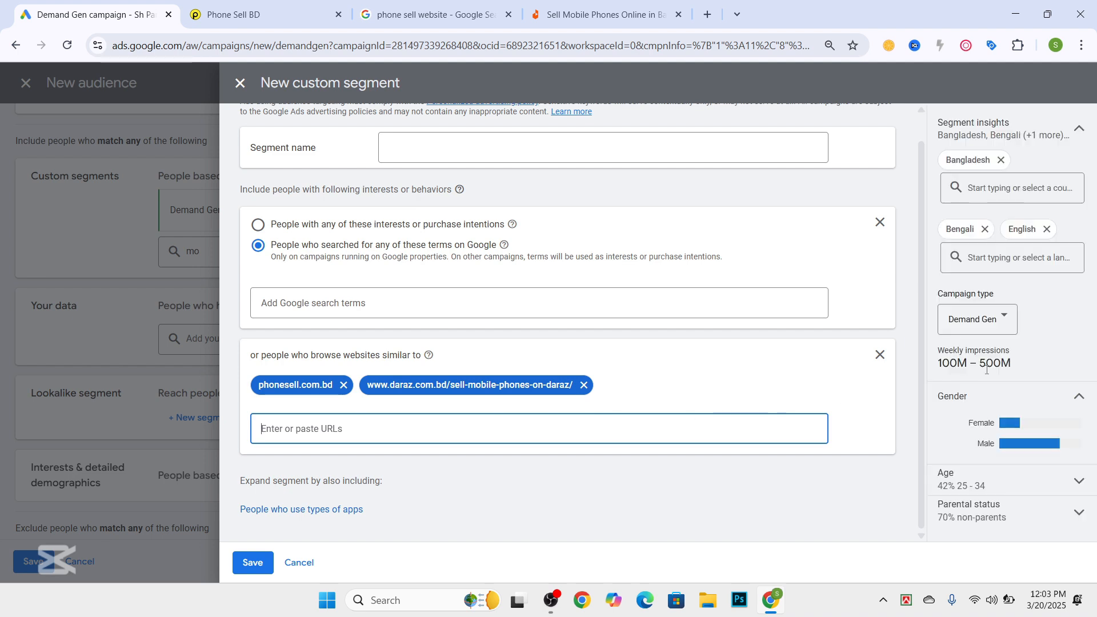
left_click(343, 384)
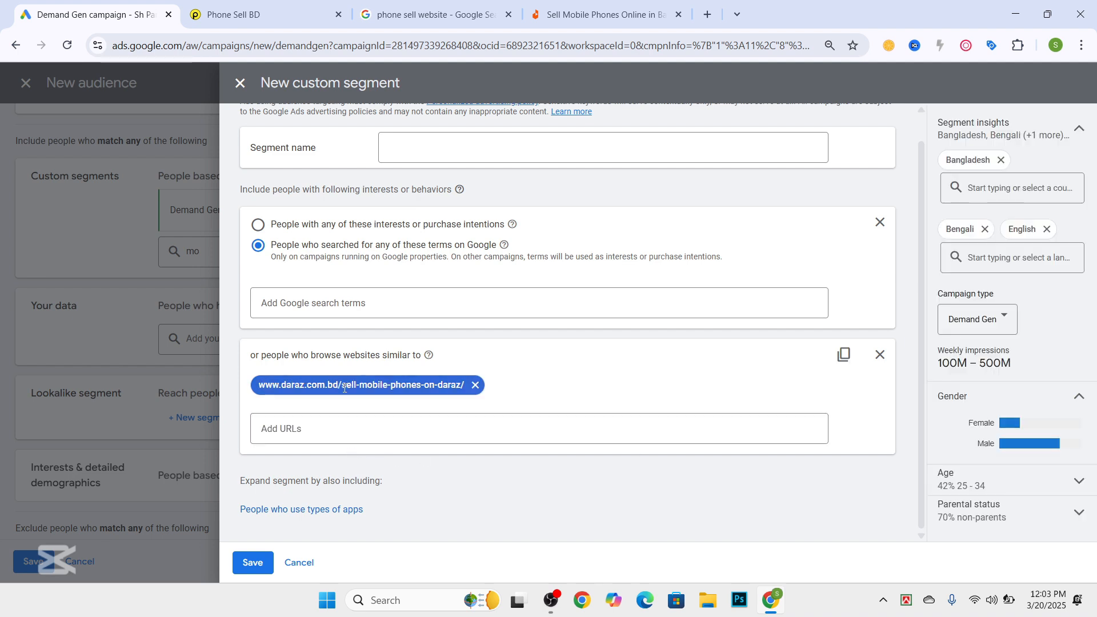
triple_click(950, 362)
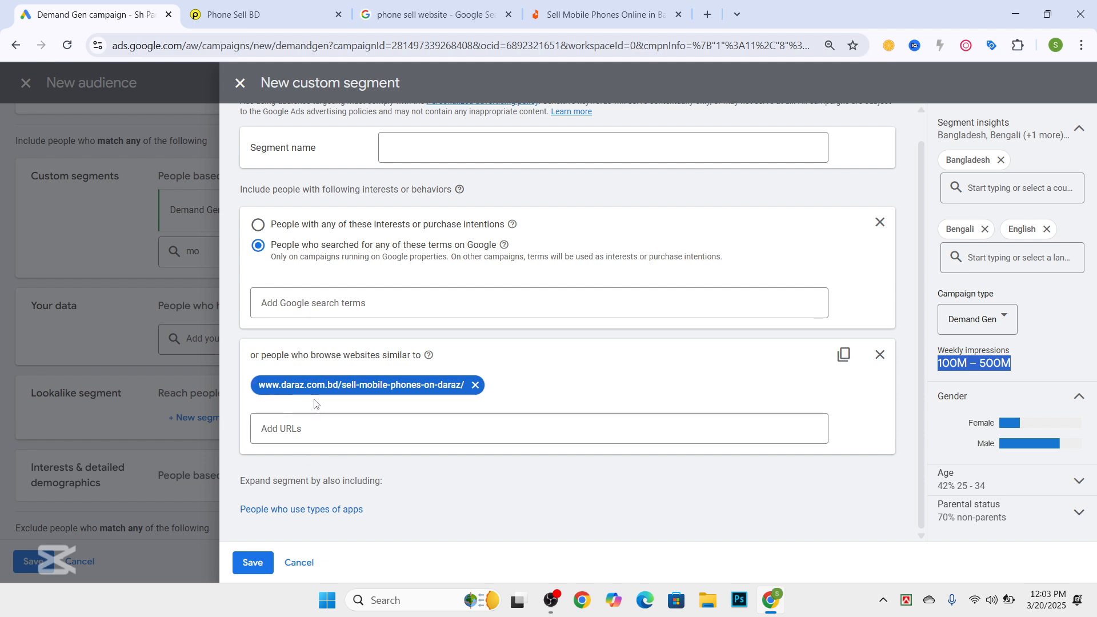
Expand the custom segment to include people who use types of apps and start an app search there
left_click(310, 509)
scroll(311, 465, "down", 1)
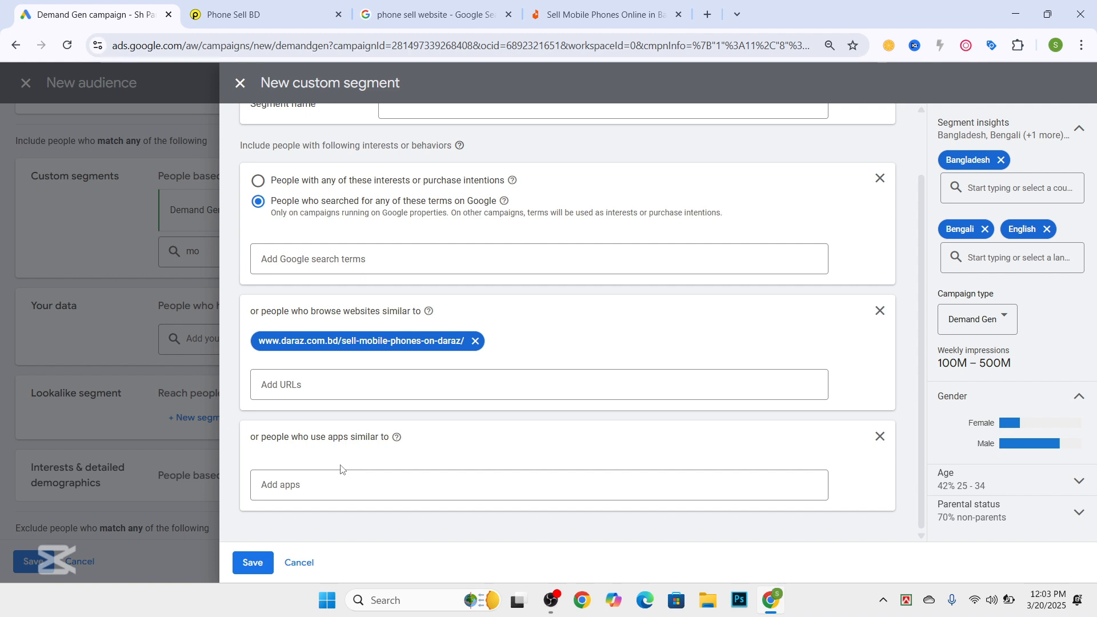
left_click(372, 486)
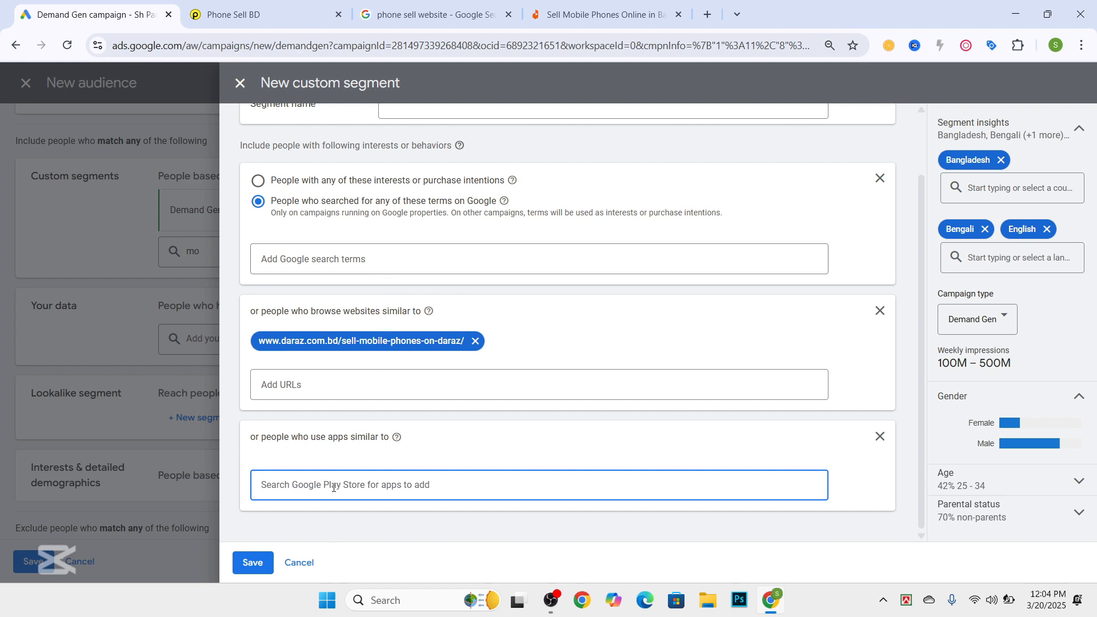
left_click(287, 387)
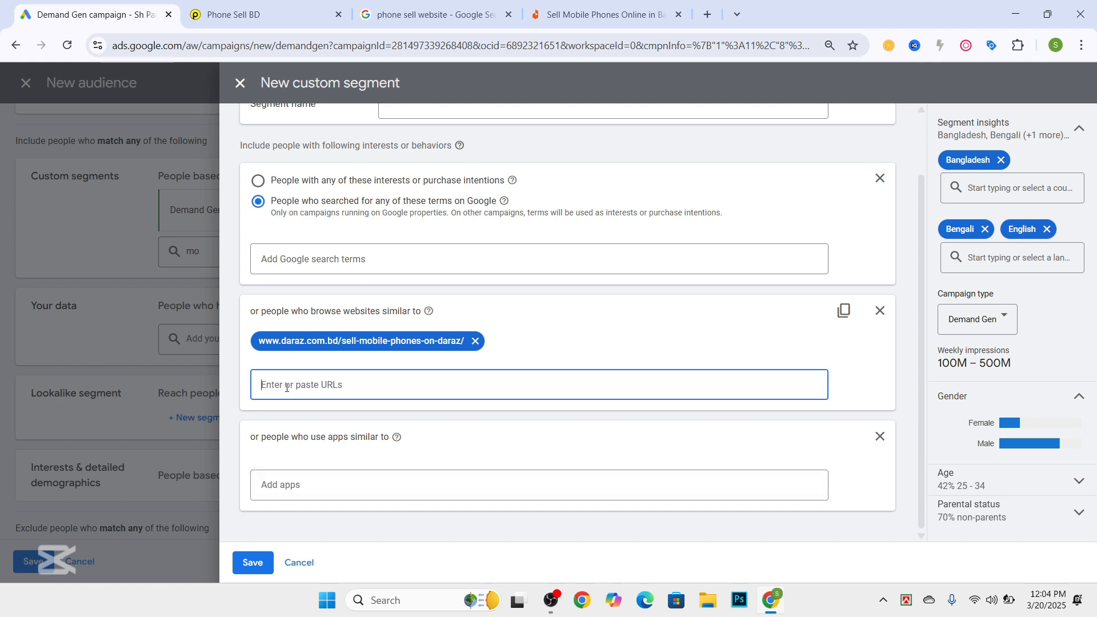
left_click(281, 486)
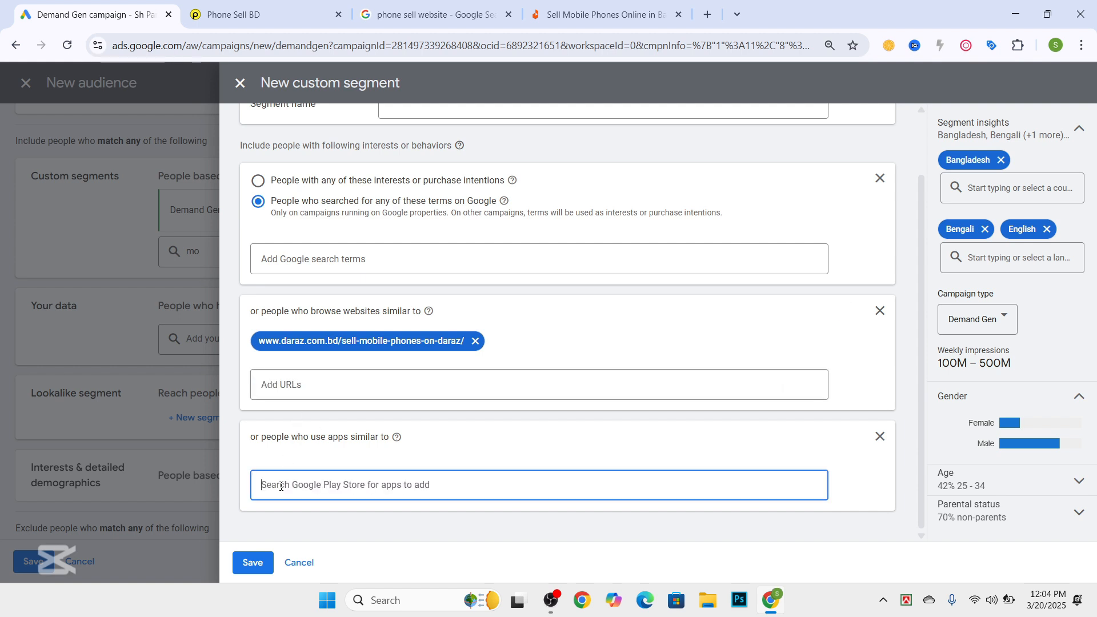
Switch to OBS to check the running recording and minimise its window again
mouse_move(550, 610)
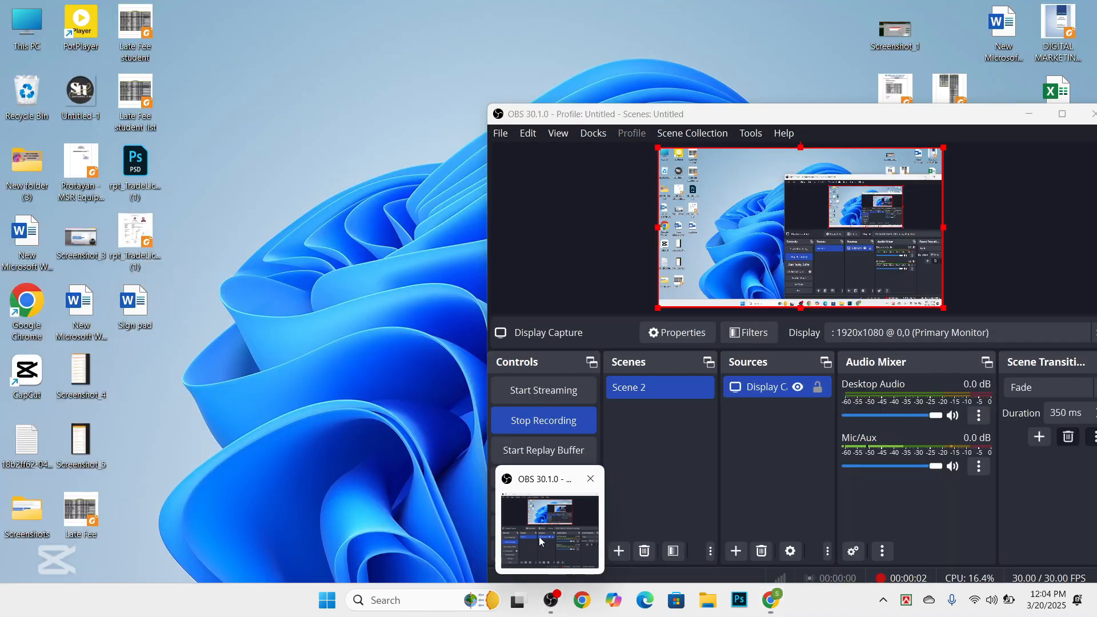
left_click(539, 536)
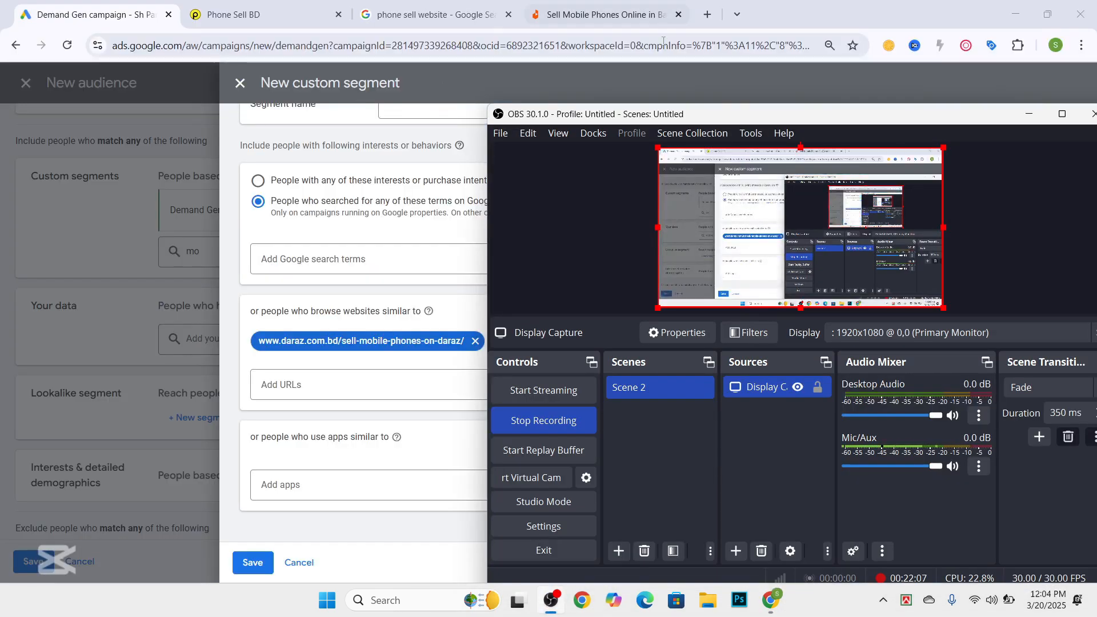
left_click(1027, 120)
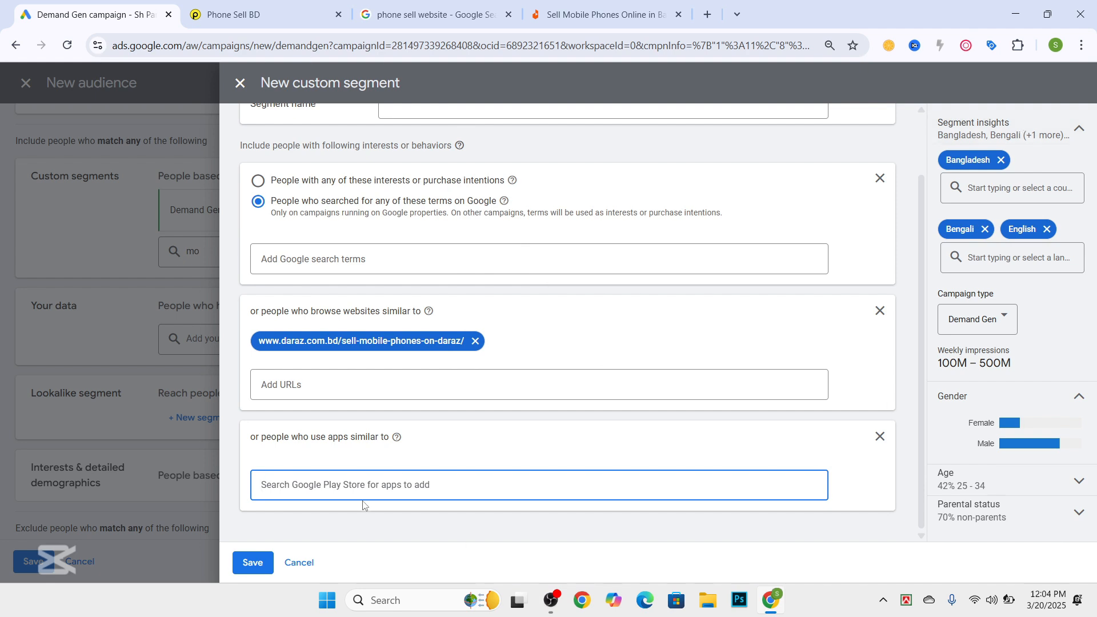
Review the search term, website and app sections of the new custom segment and discard the segment
scroll(366, 506, "up", 2)
scroll(366, 506, "down", 2)
scroll(347, 413, "up", 2)
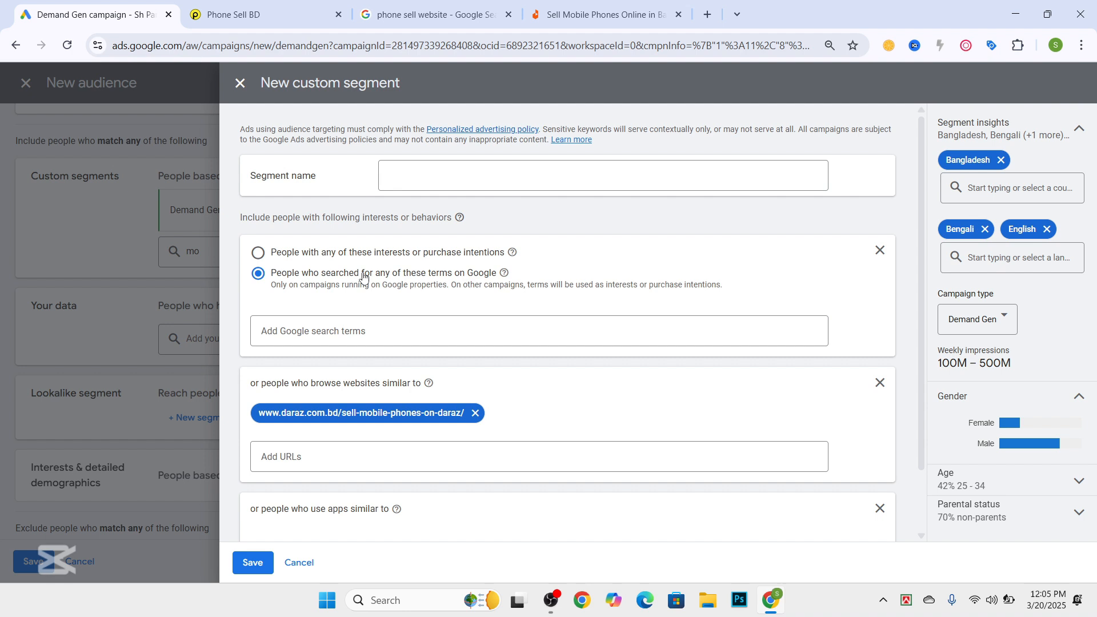
scroll(364, 277, "down", 2)
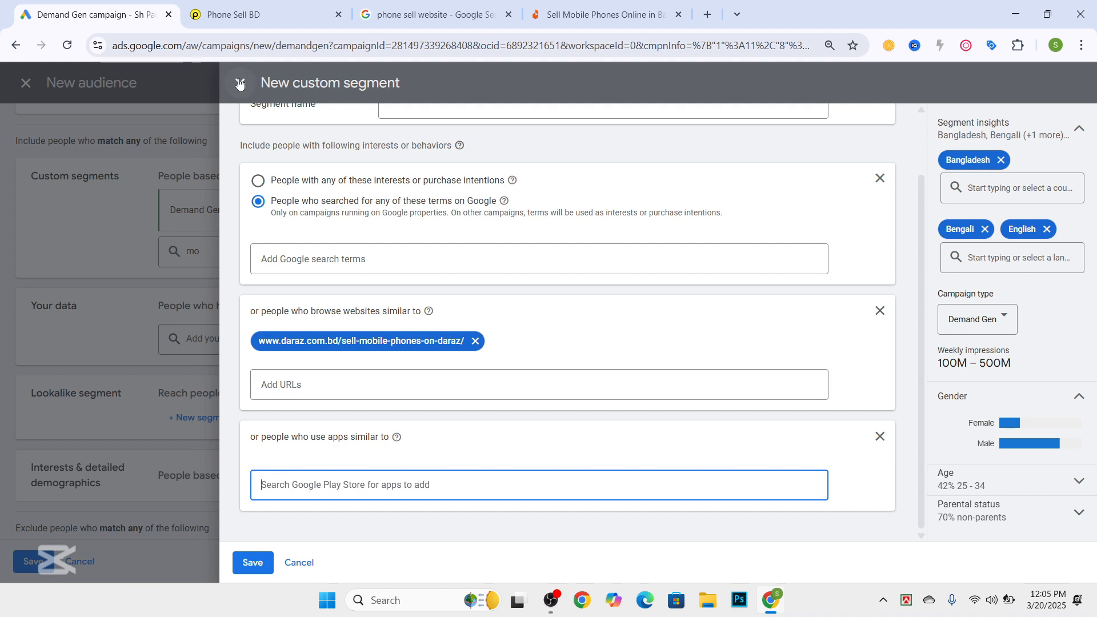
left_click(303, 563)
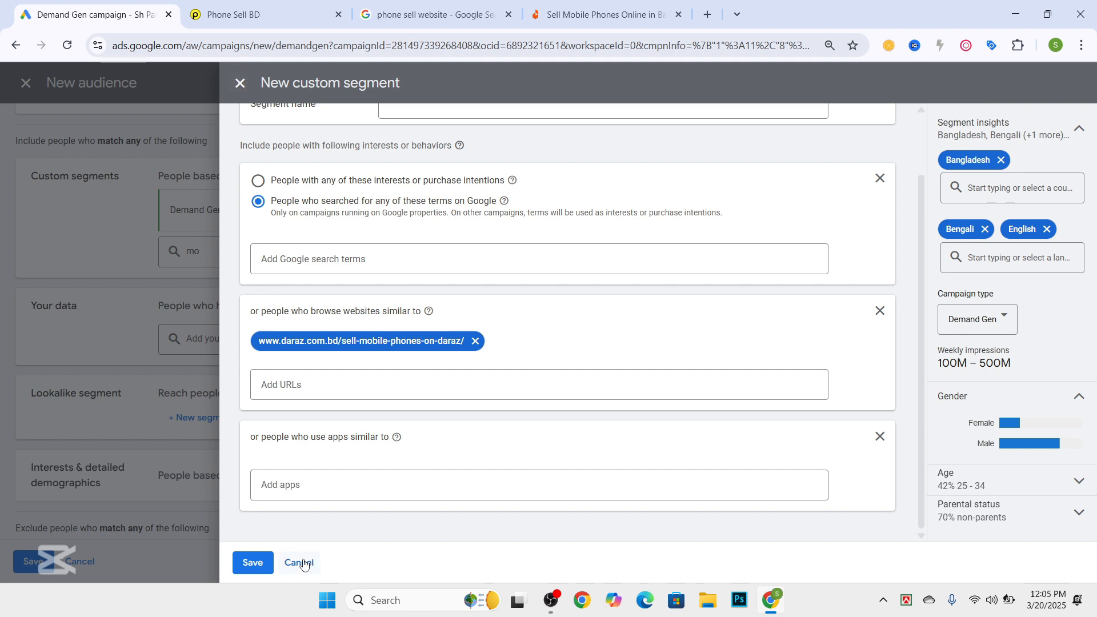
Check which of the business's own data lists are offered for the new audience and close the list unchanged
scroll(478, 311, "down", 1)
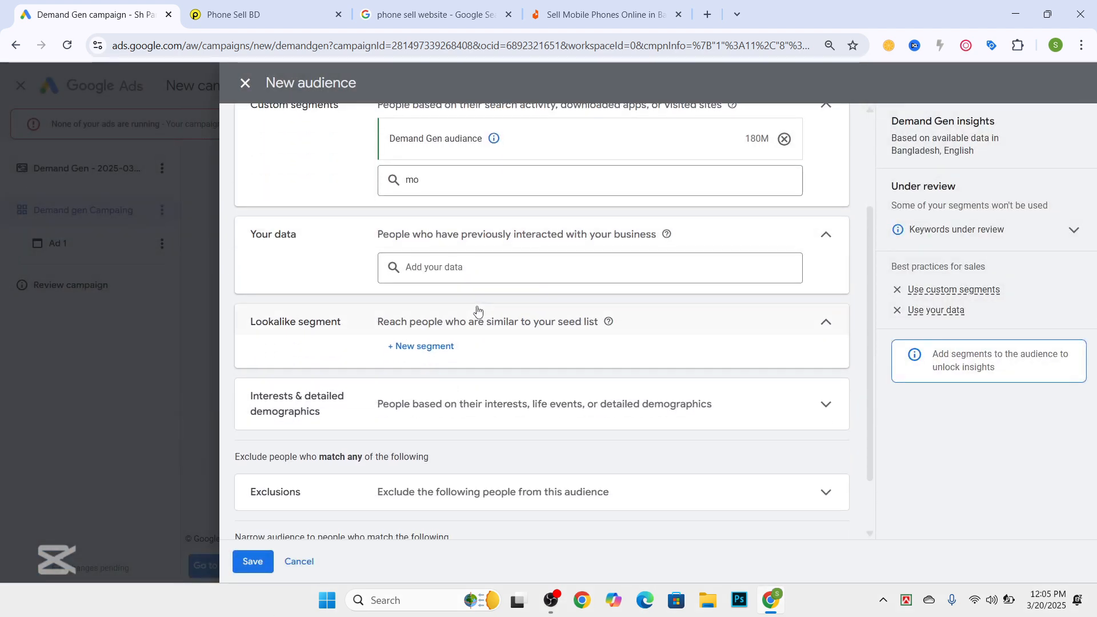
left_click(465, 268)
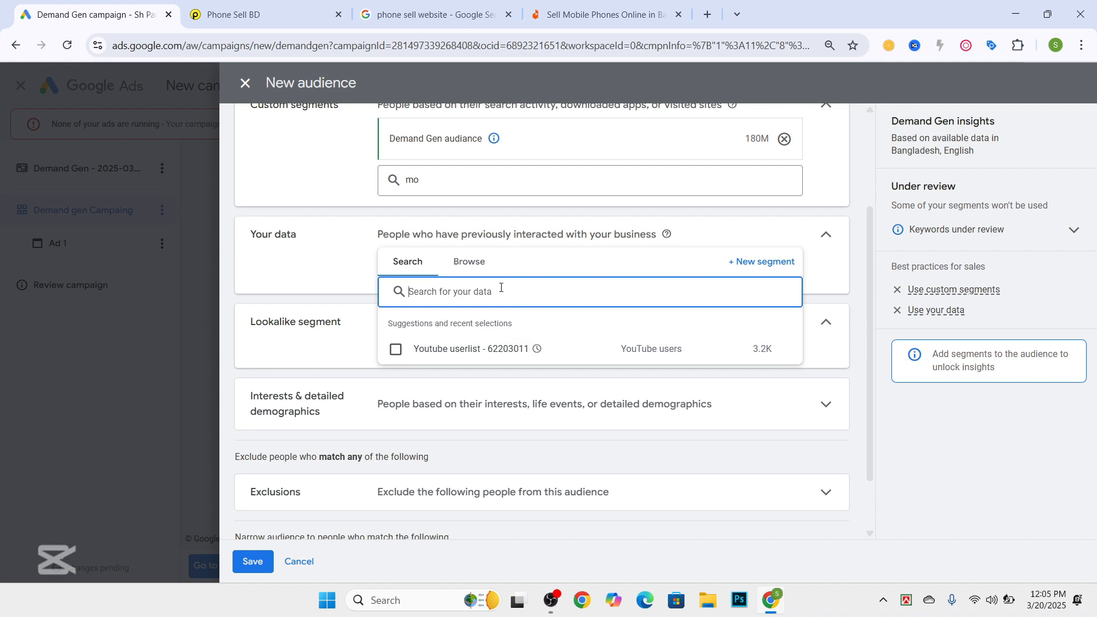
left_click(341, 253)
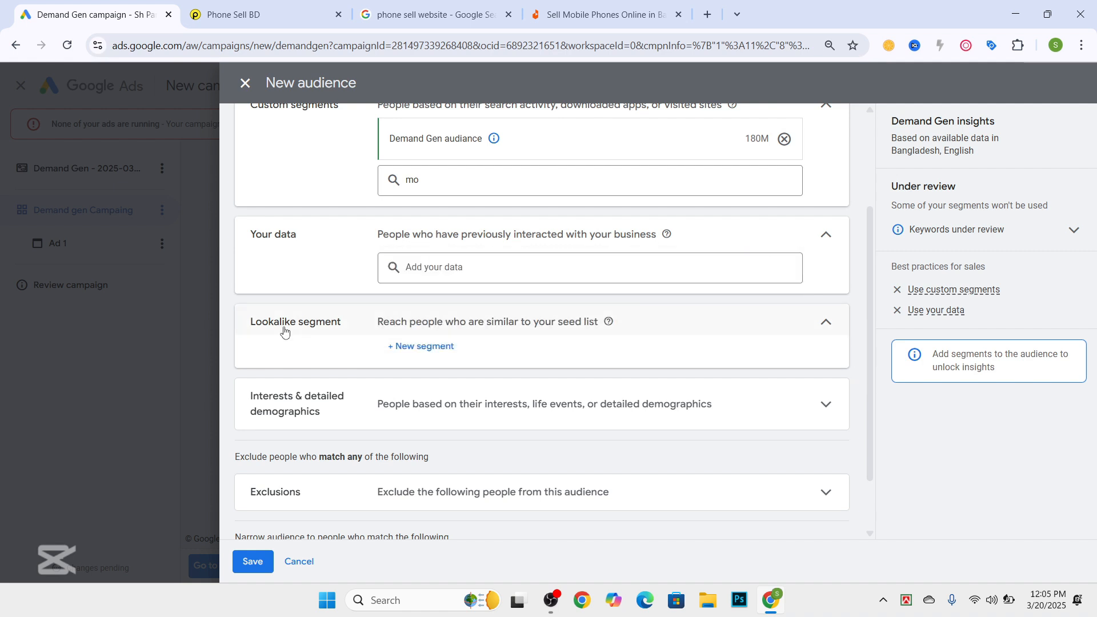
Start a new lookalike segment and name it Lookalike audience
left_click(458, 341)
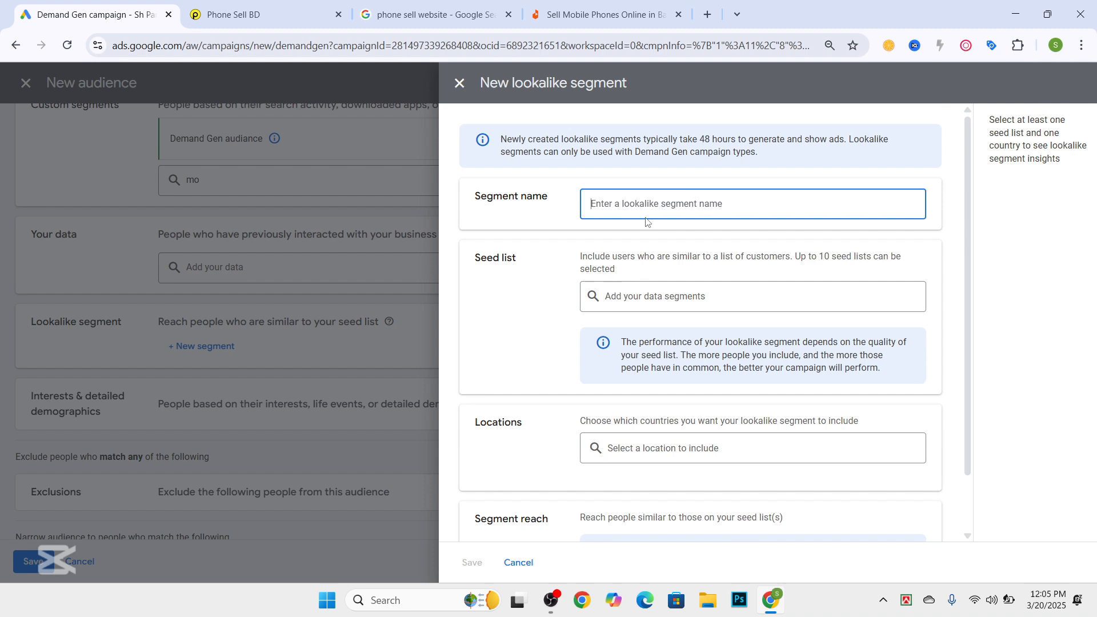
left_click(663, 296)
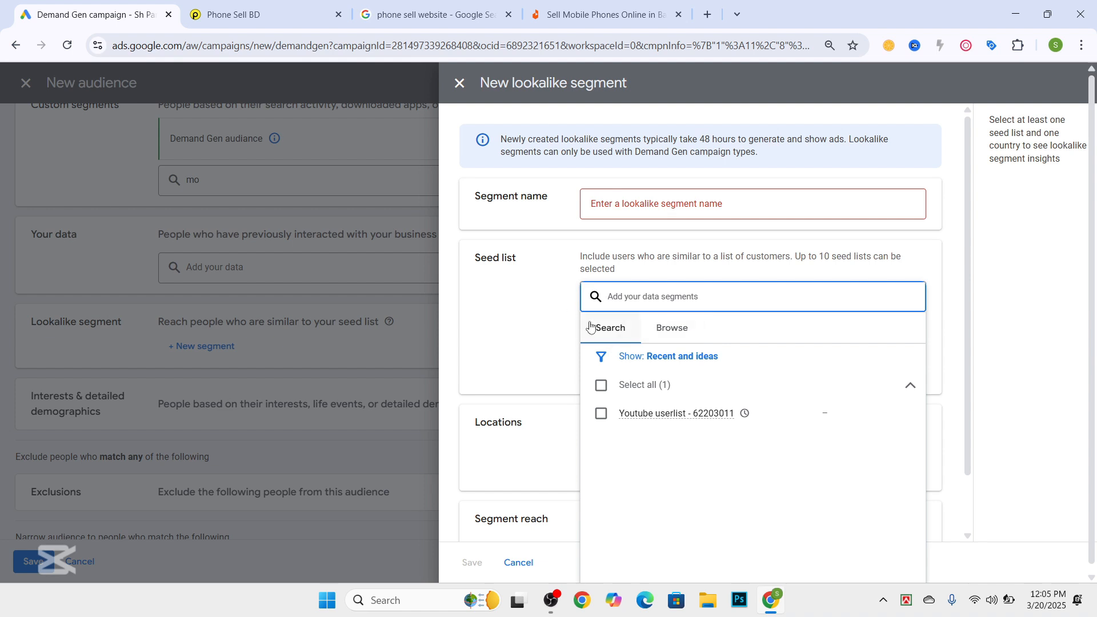
left_click(561, 313)
left_click(629, 206)
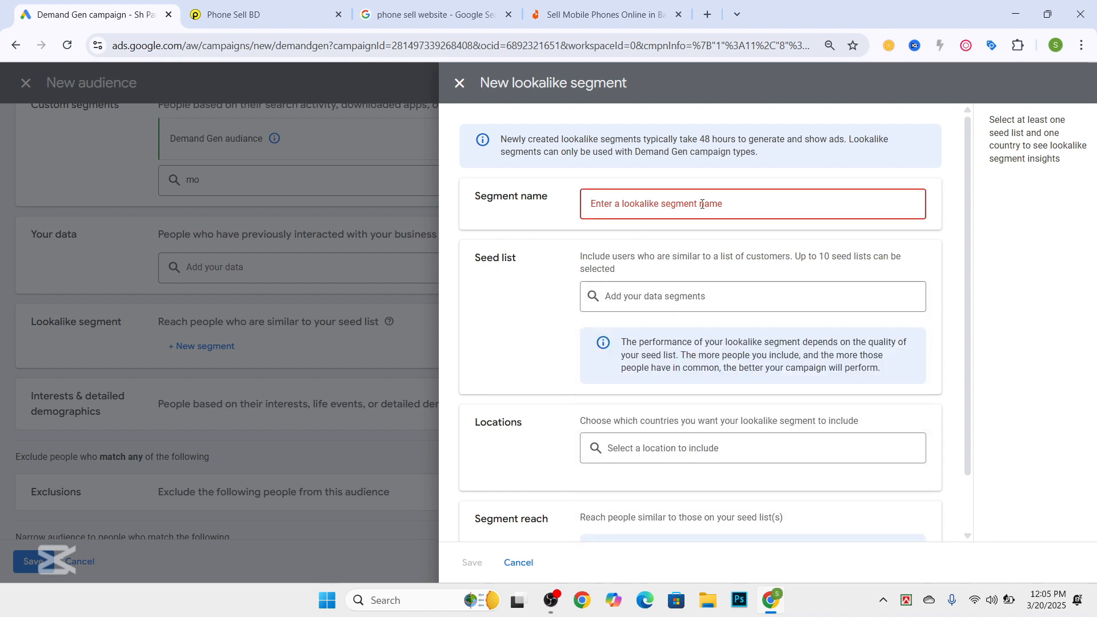
type("Lookalike audiance")
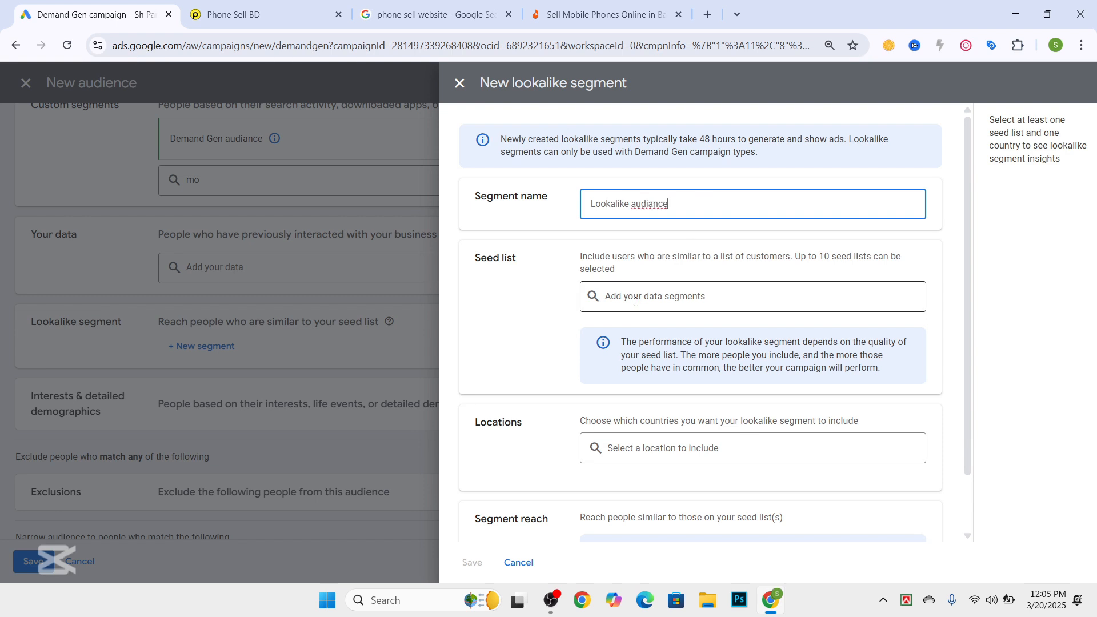
right_click(648, 201)
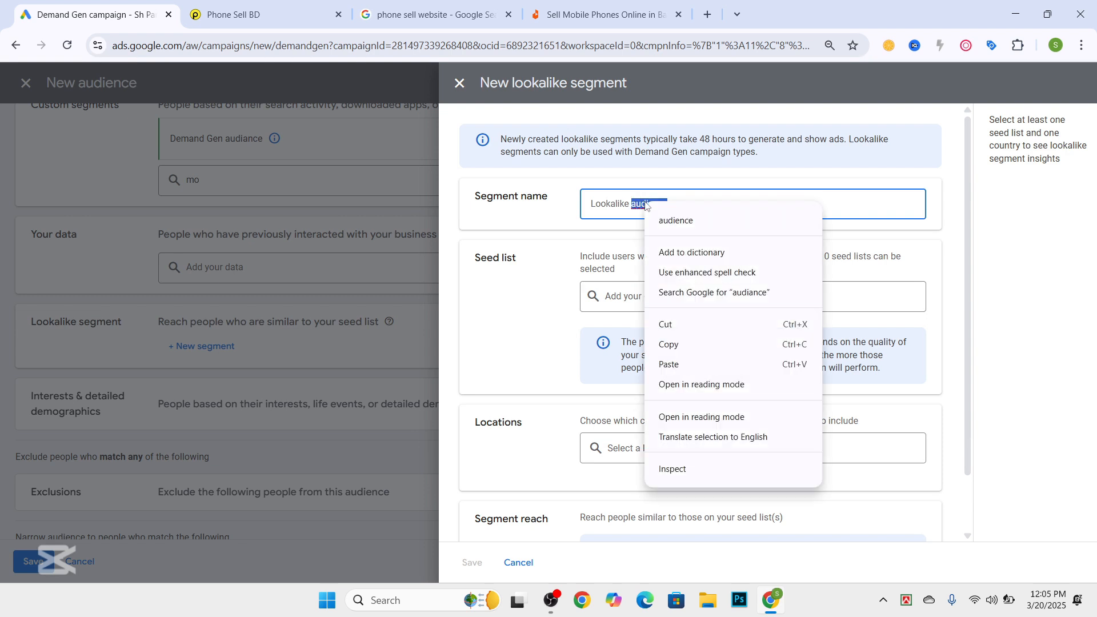
left_click(665, 221)
Check which data segments can serve as the lookalike segment's seed list, including the website visitors category, without selecting any
left_click(635, 303)
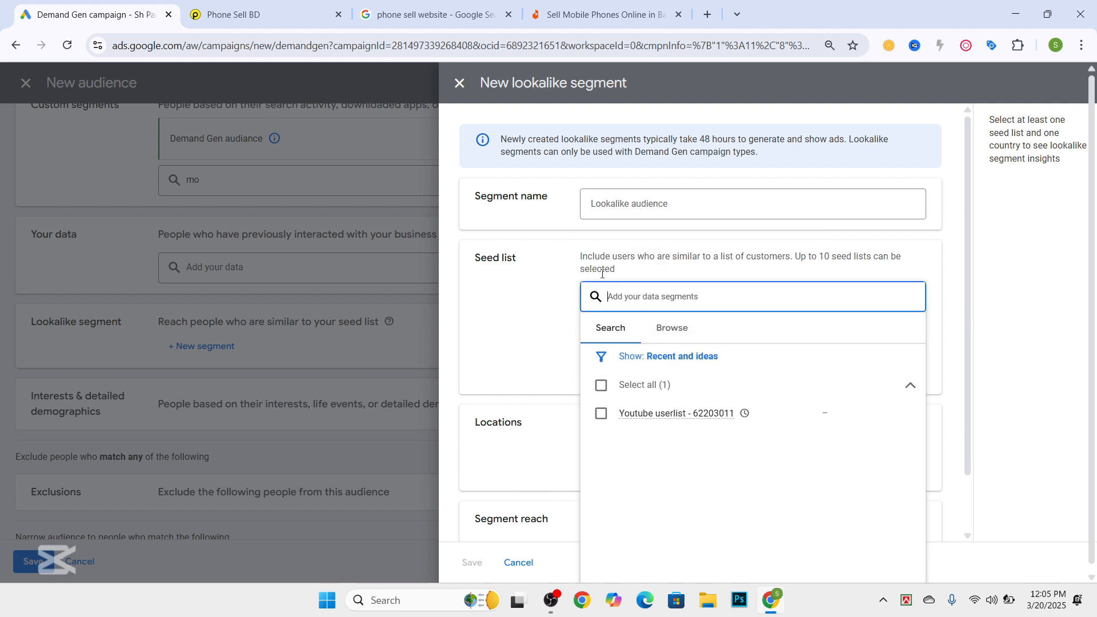
left_click_drag(470, 263, 533, 262)
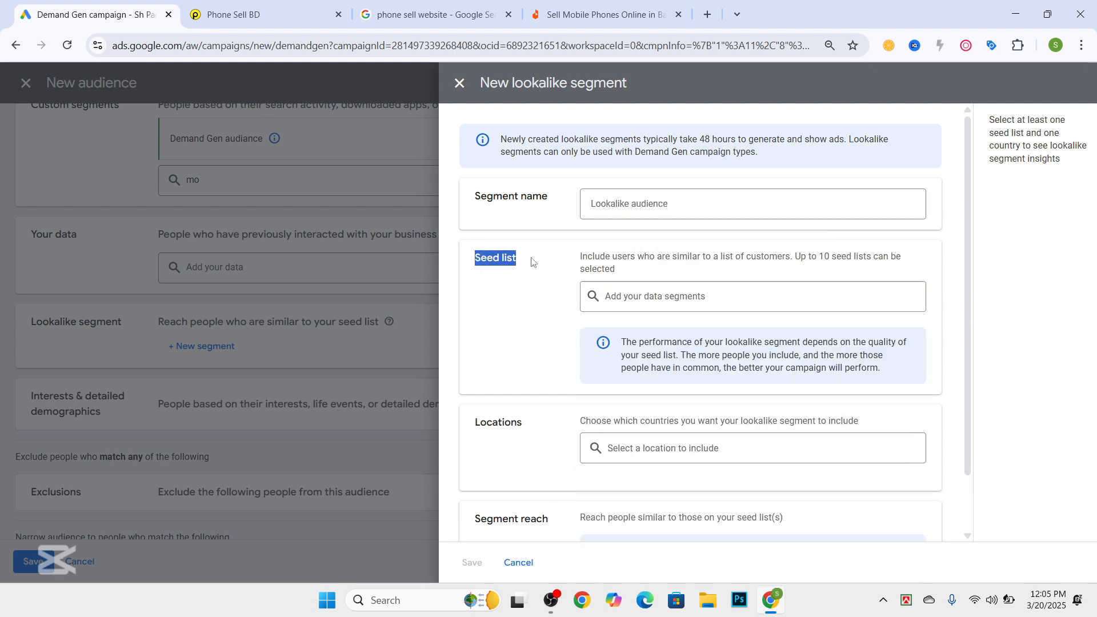
left_click(636, 297)
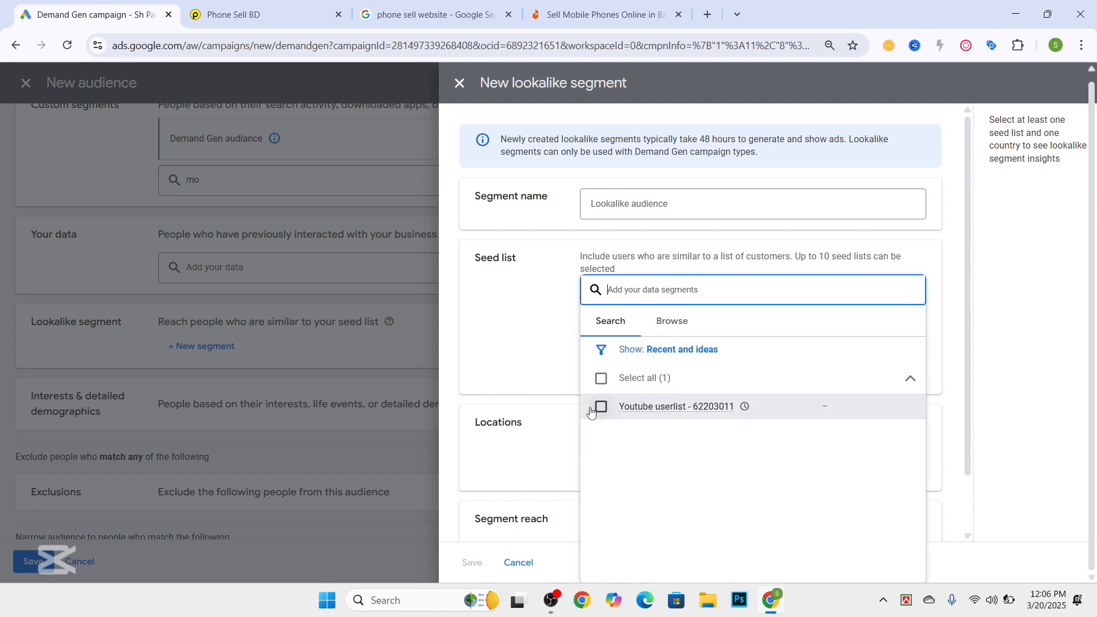
left_click(671, 321)
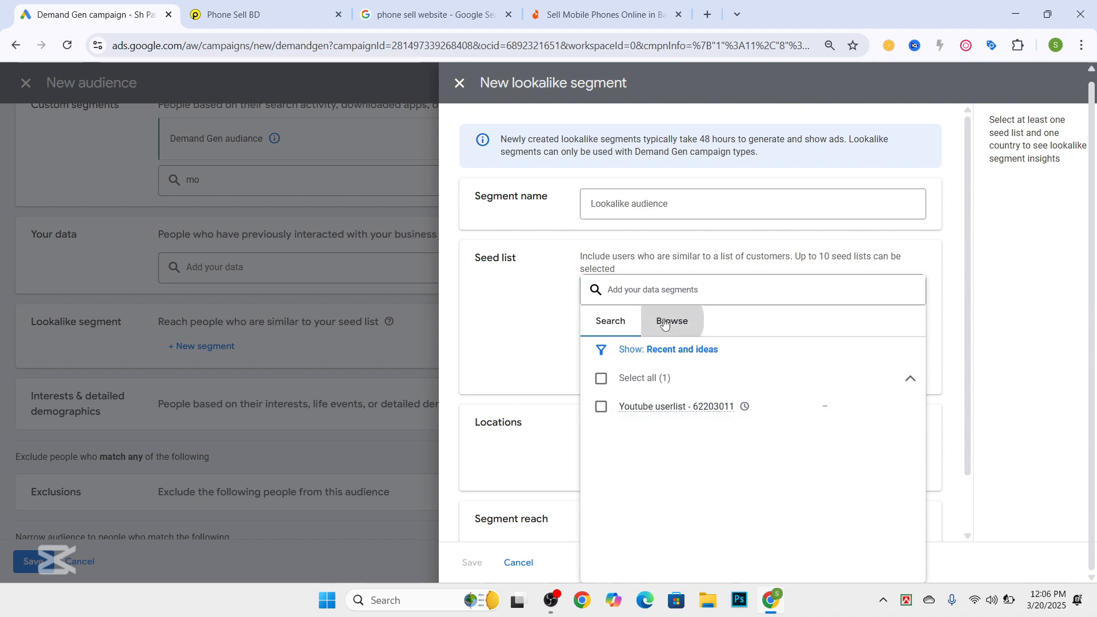
left_click(688, 384)
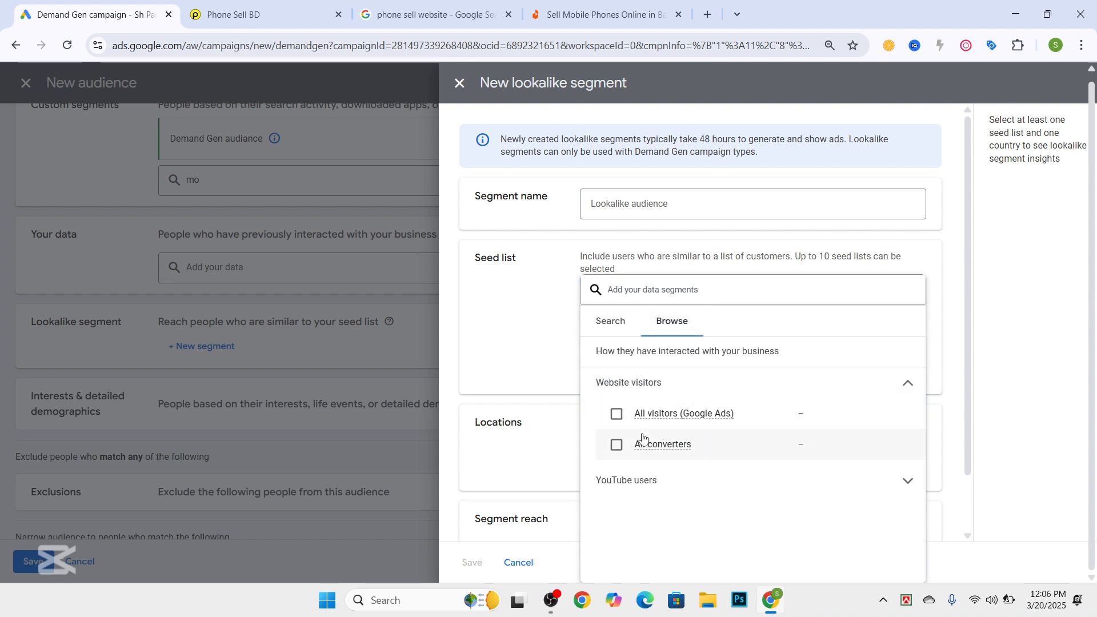
left_click(540, 337)
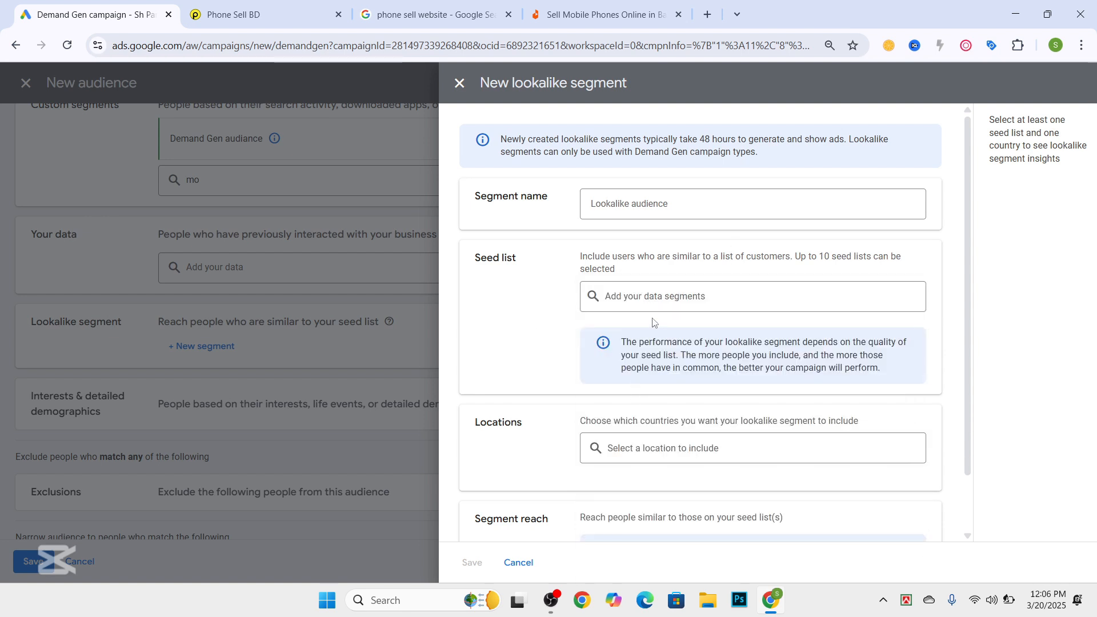
scroll(657, 342, "down", 1)
left_click(662, 381)
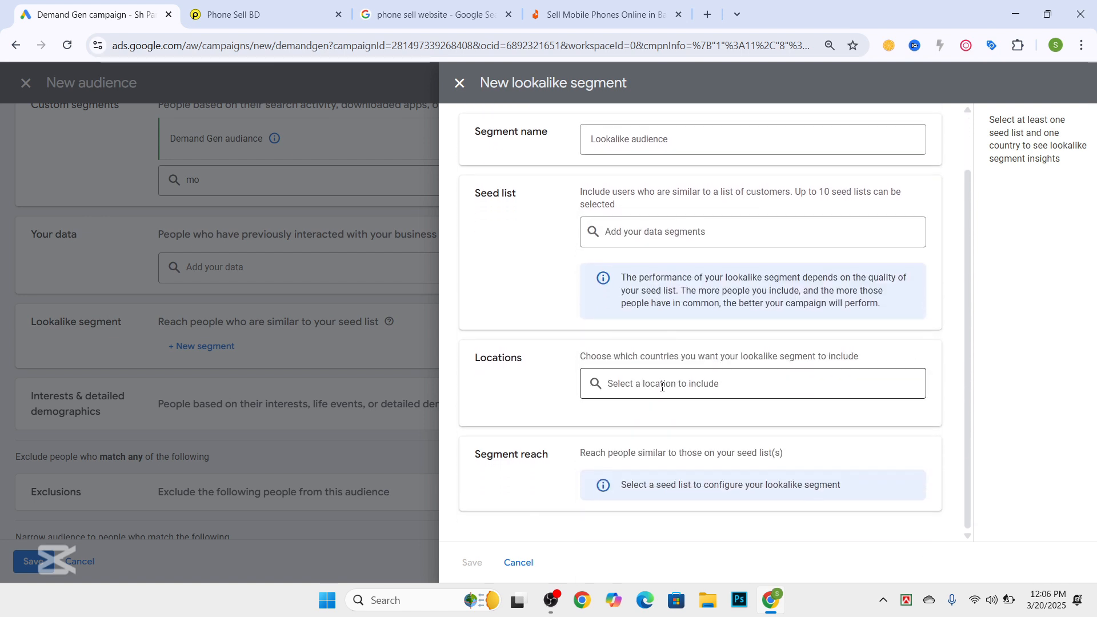
Add the Youtube userlist to the lookalike segment's seed list
left_click(594, 232)
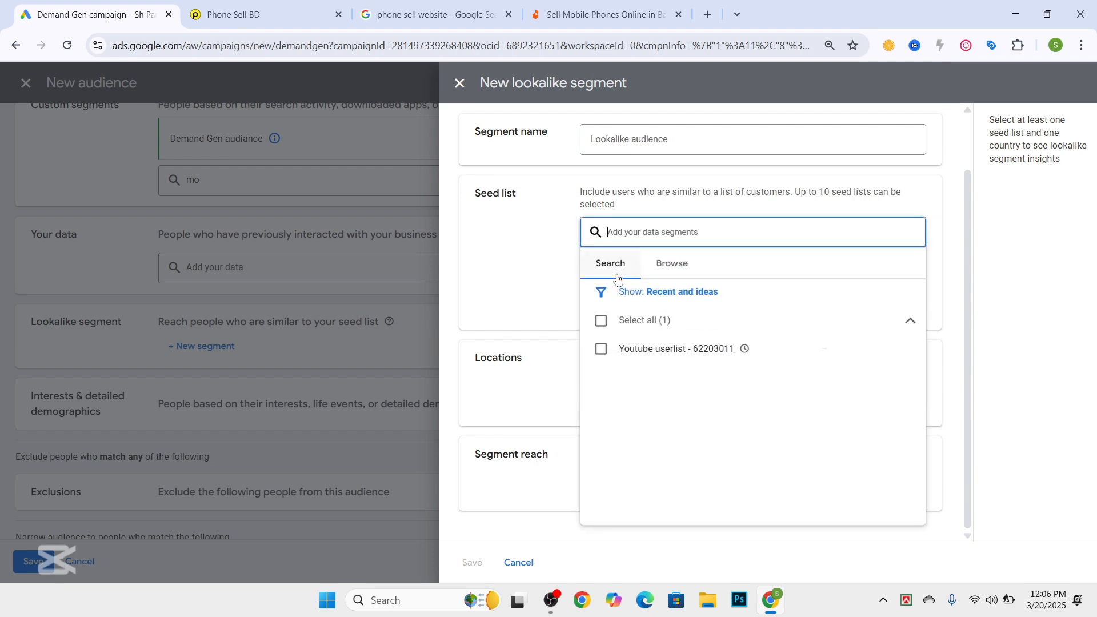
left_click(495, 294)
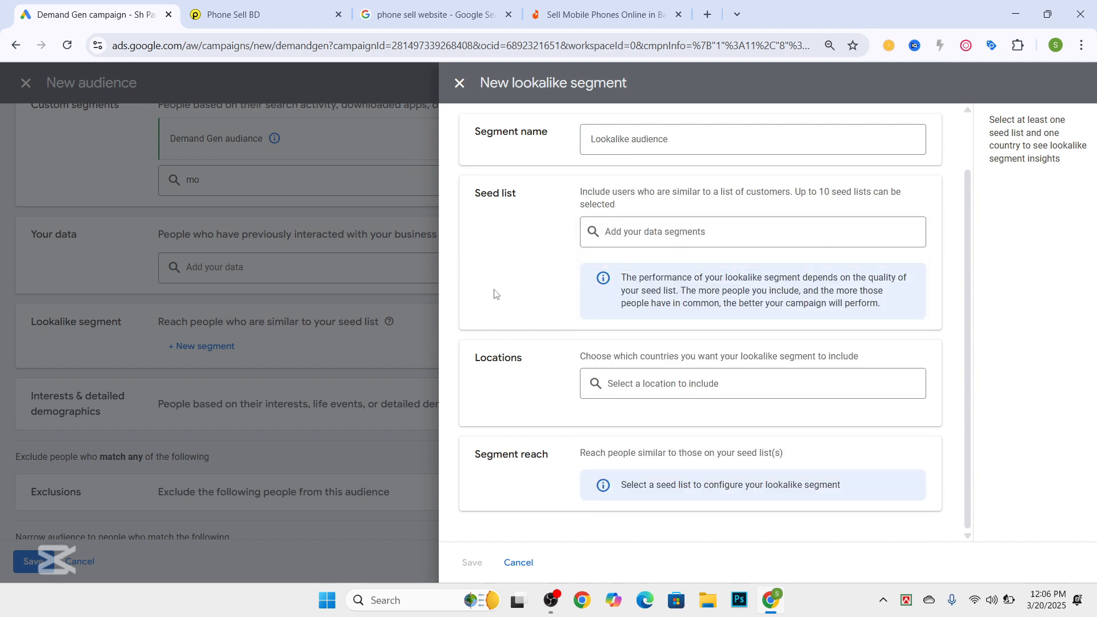
left_click(660, 229)
left_click(663, 348)
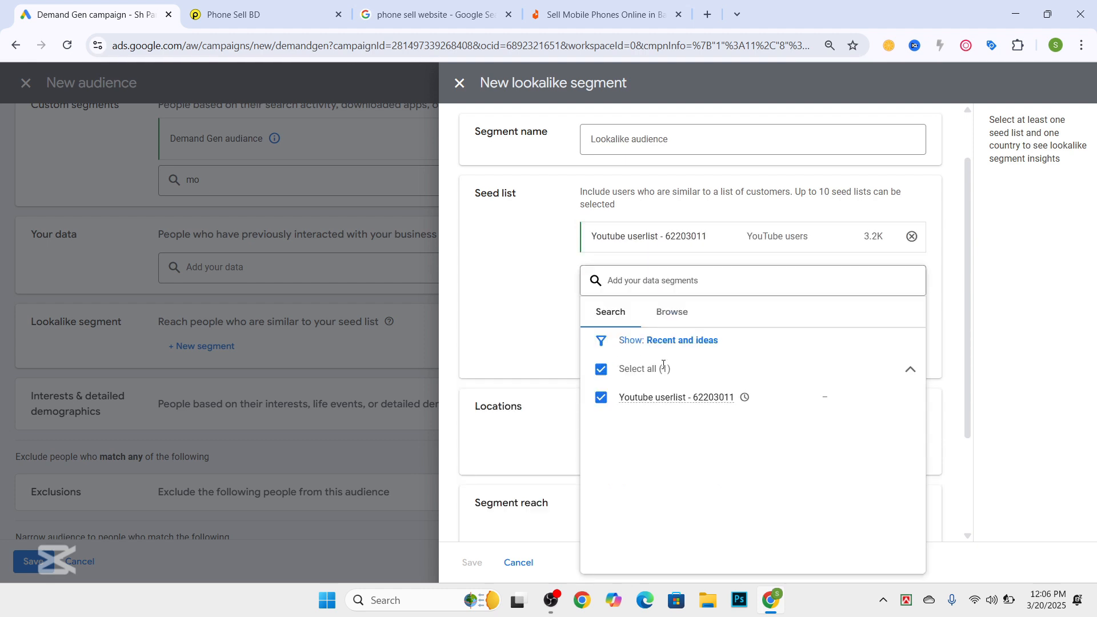
left_click(521, 339)
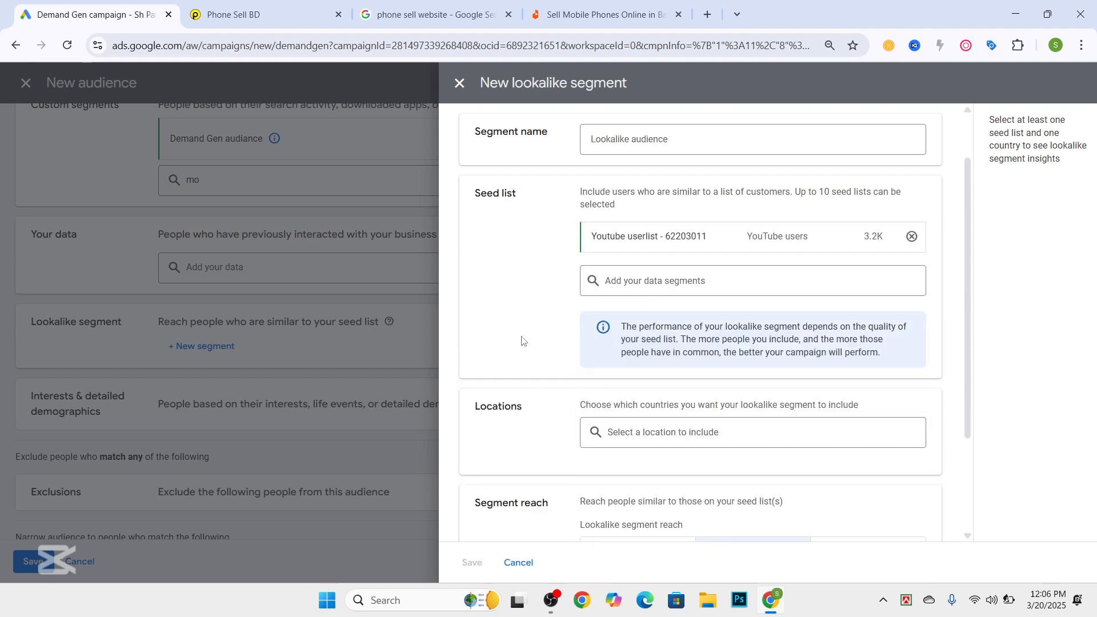
Include Bangladesh as the country for the lookalike segment
left_click(631, 428)
type("Ba")
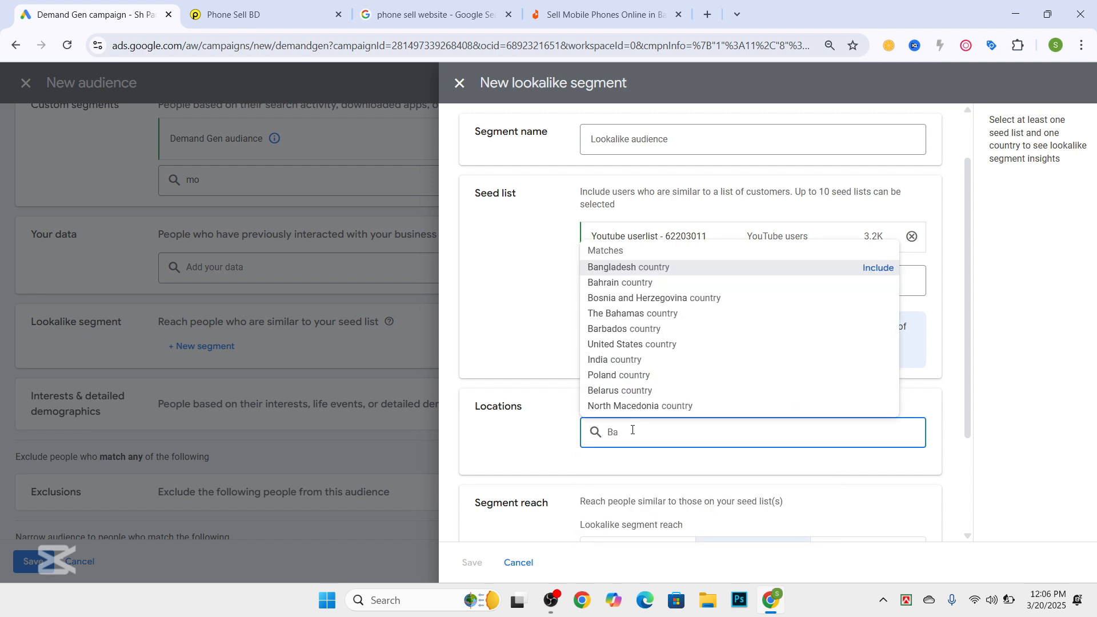
type("ngla")
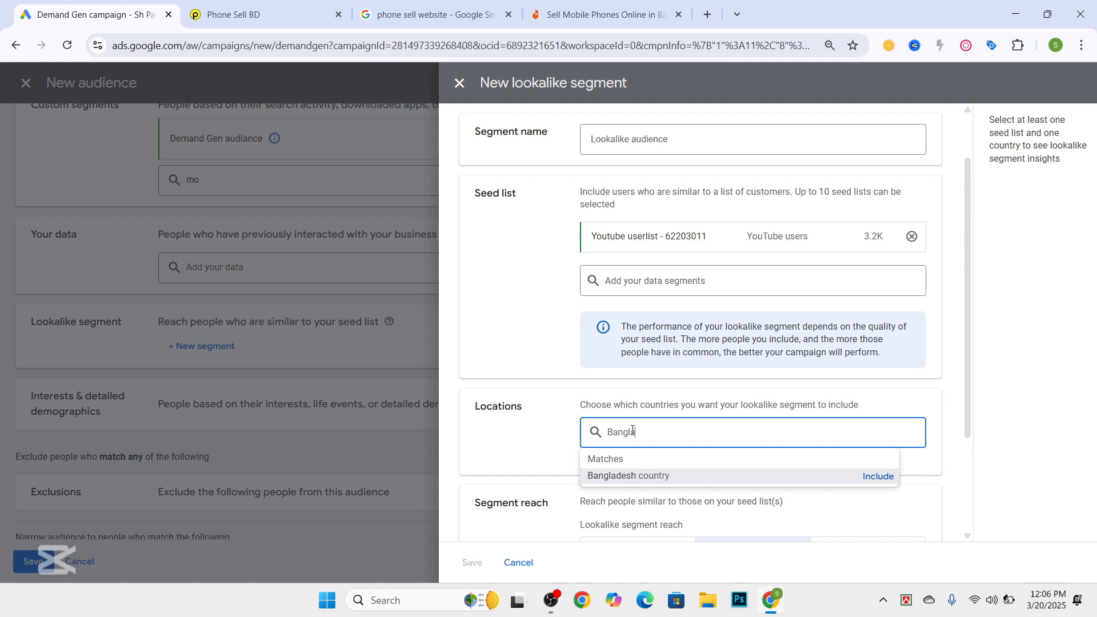
left_click(617, 474)
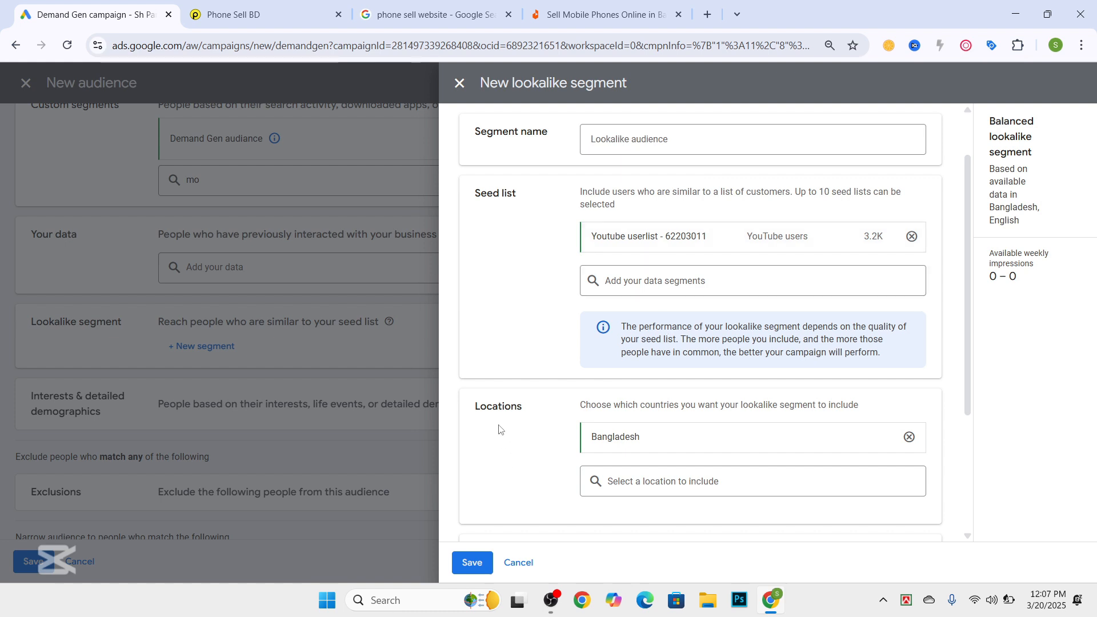
Set the lookalike segment's reach to Narrow 2.5% and save the segment to the audience
scroll(576, 443, "down", 3)
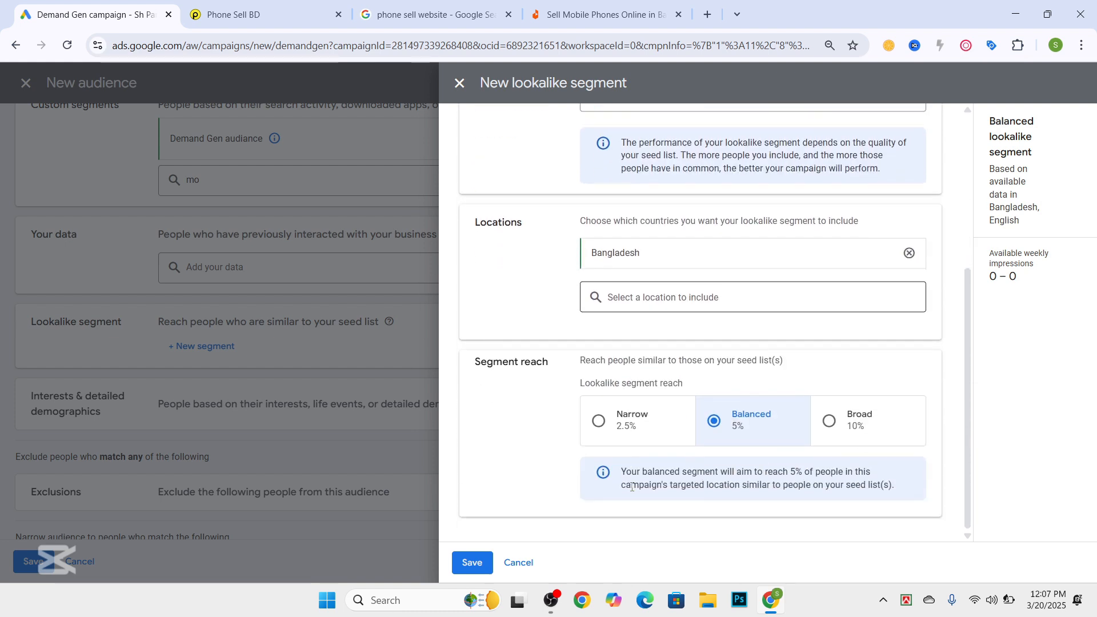
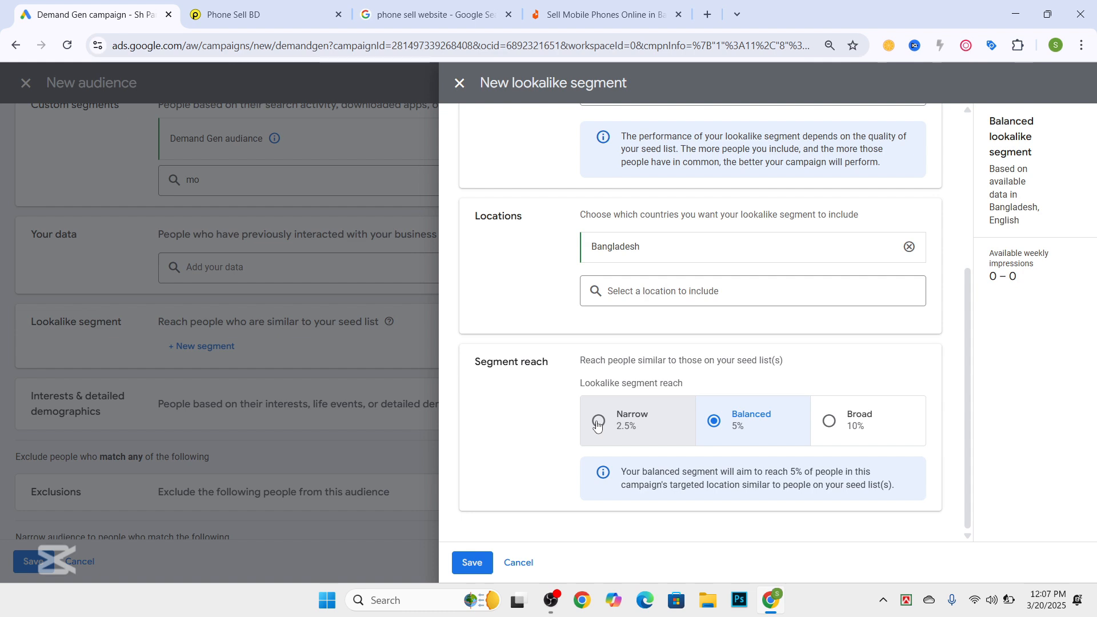
left_click(597, 422)
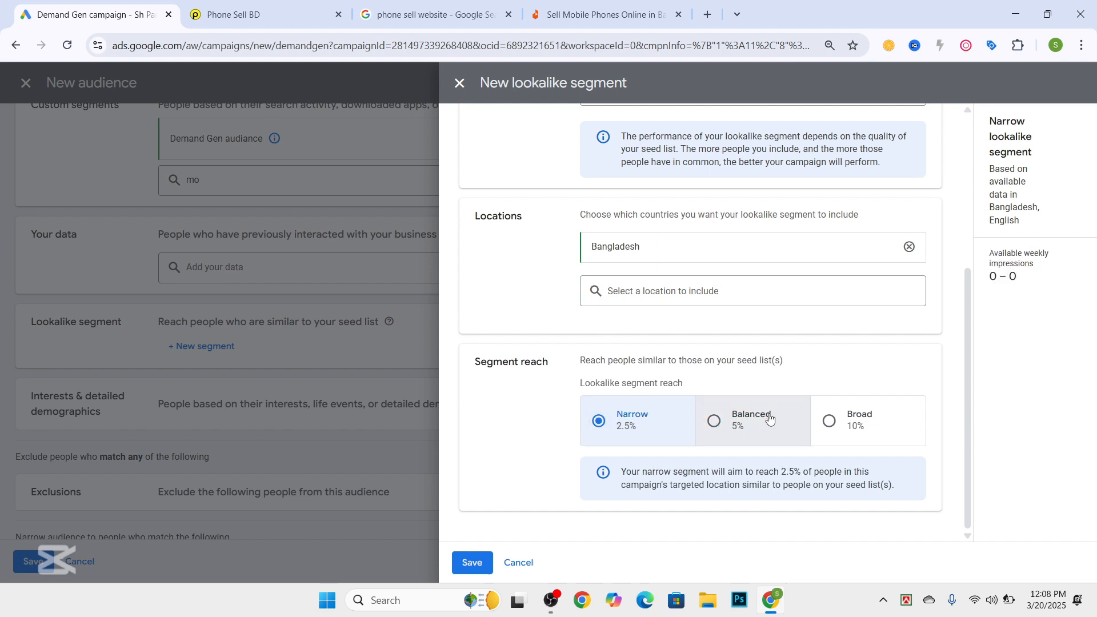
left_click(714, 421)
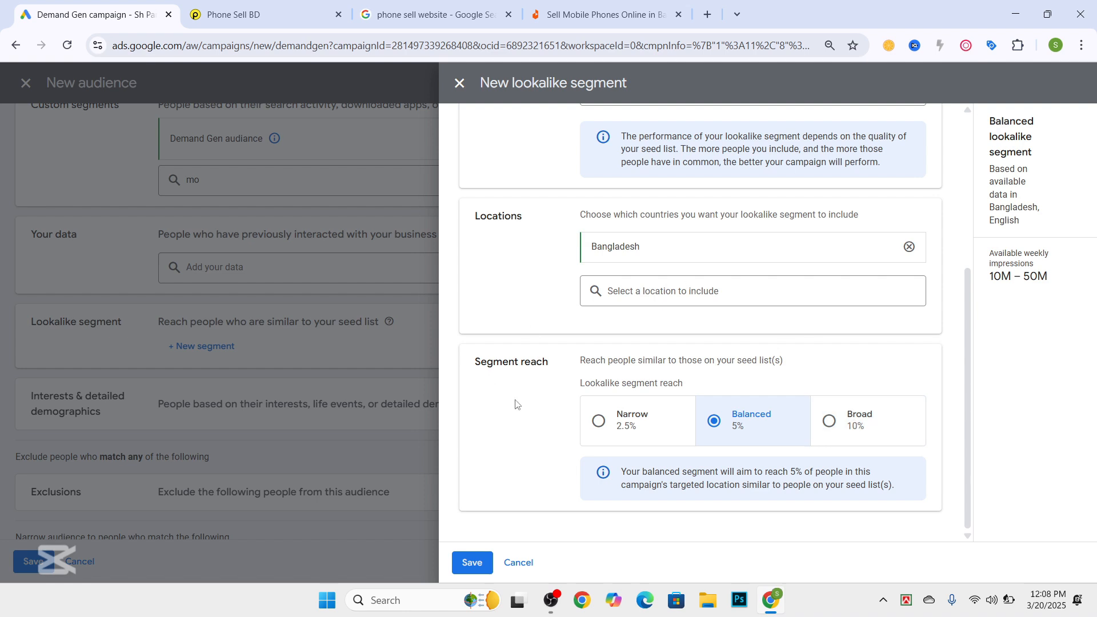
left_click(598, 421)
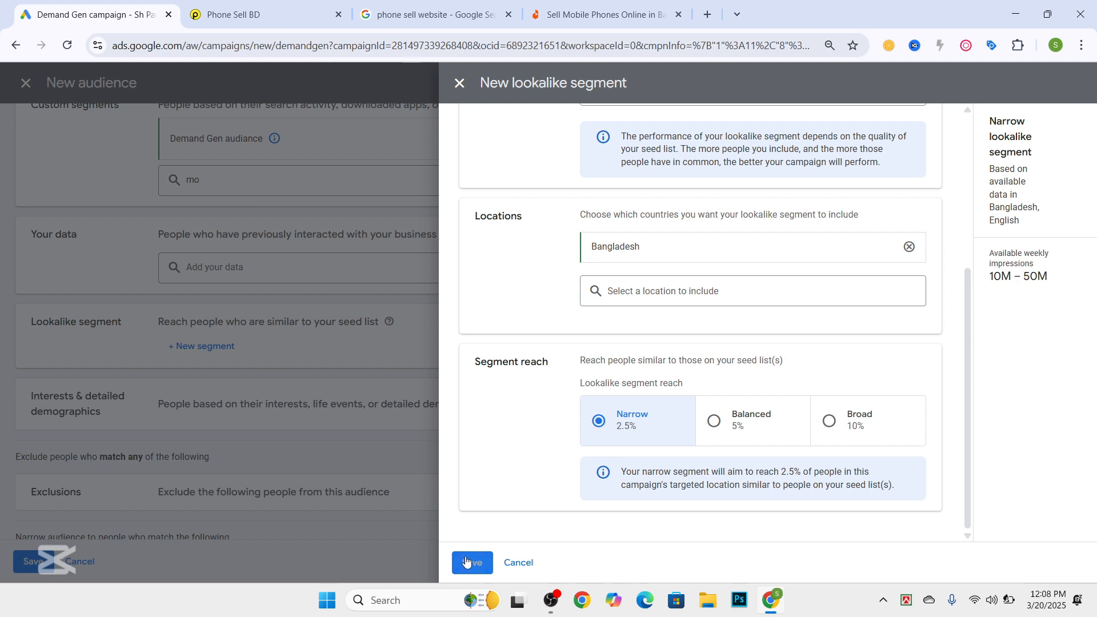
scroll(728, 341, "up", 1)
scroll(728, 341, "up", 3)
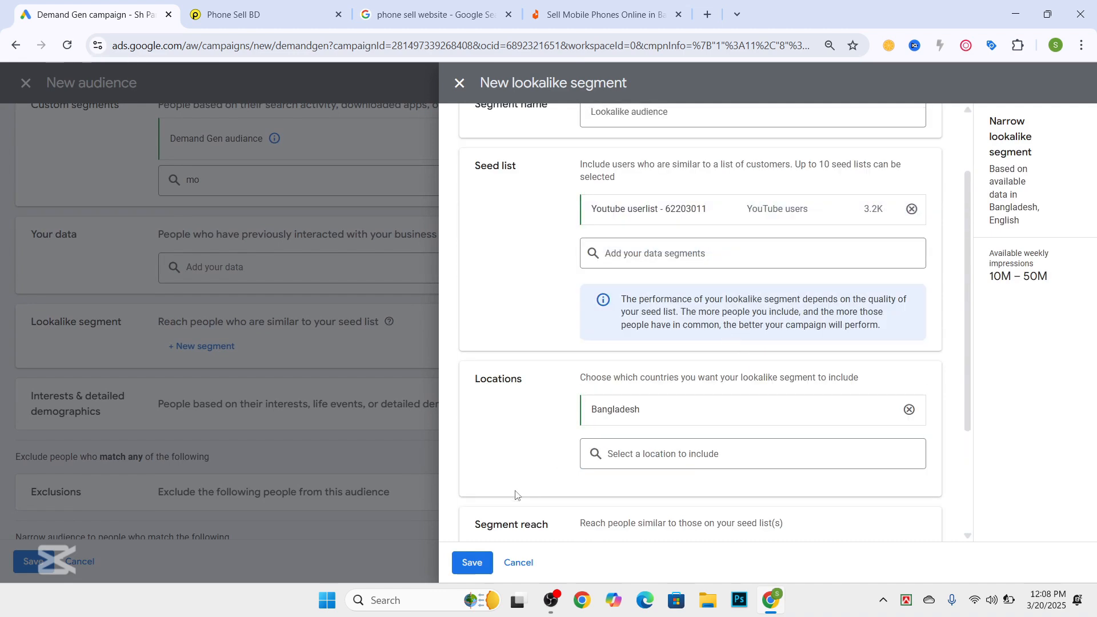
left_click(469, 563)
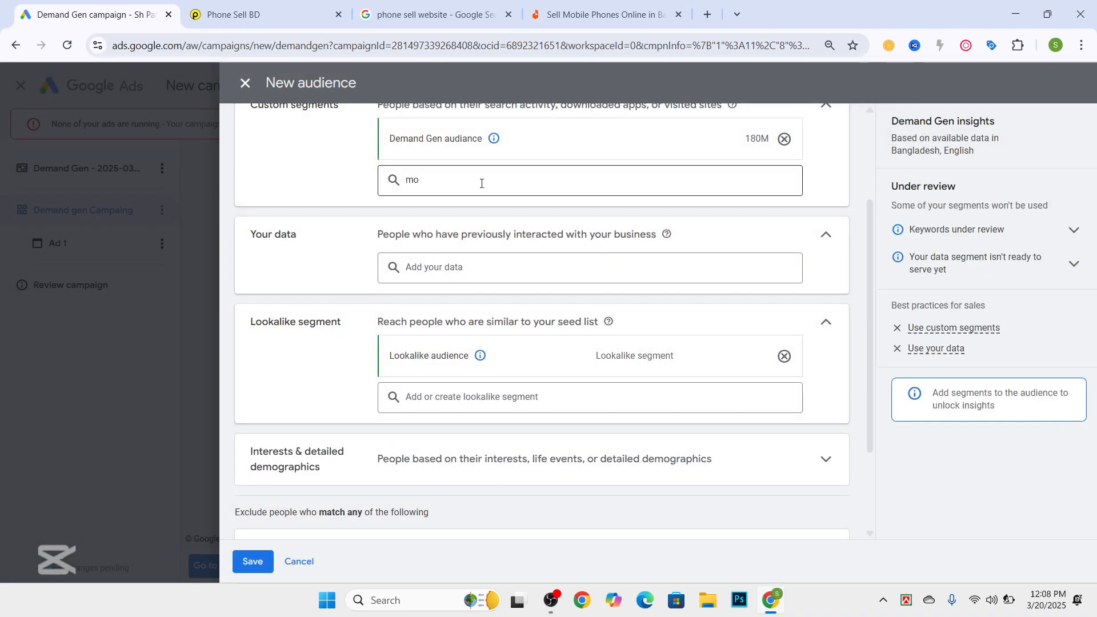
Expand the audience's interests and detailed demographics section and review its suggested in-market and affinity segments without selecting any
scroll(480, 181, "up", 3)
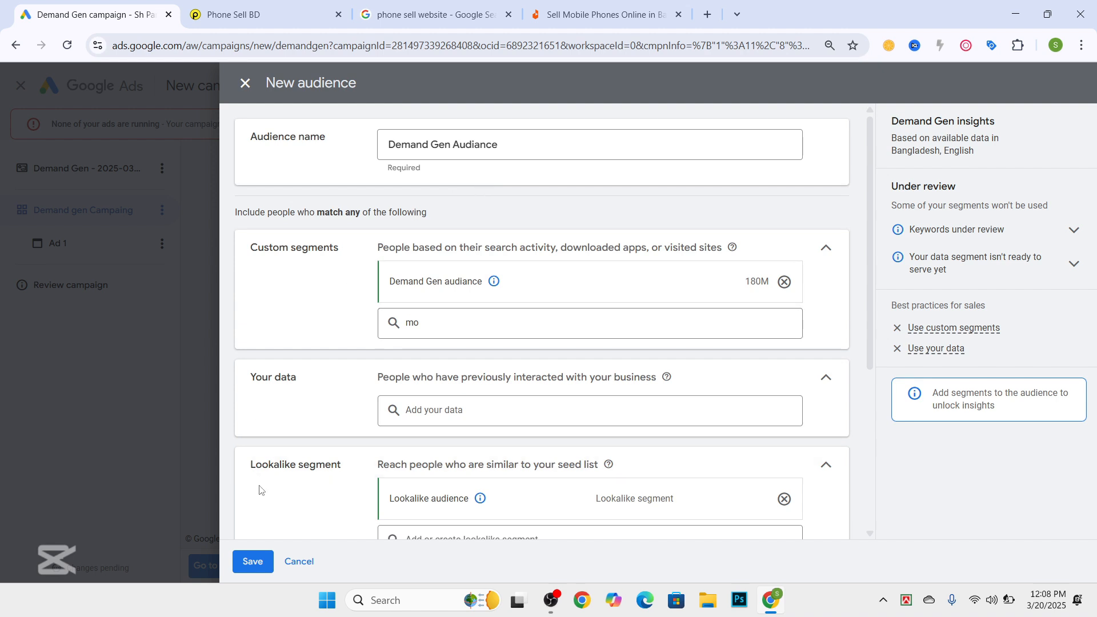
scroll(247, 463, "down", 2)
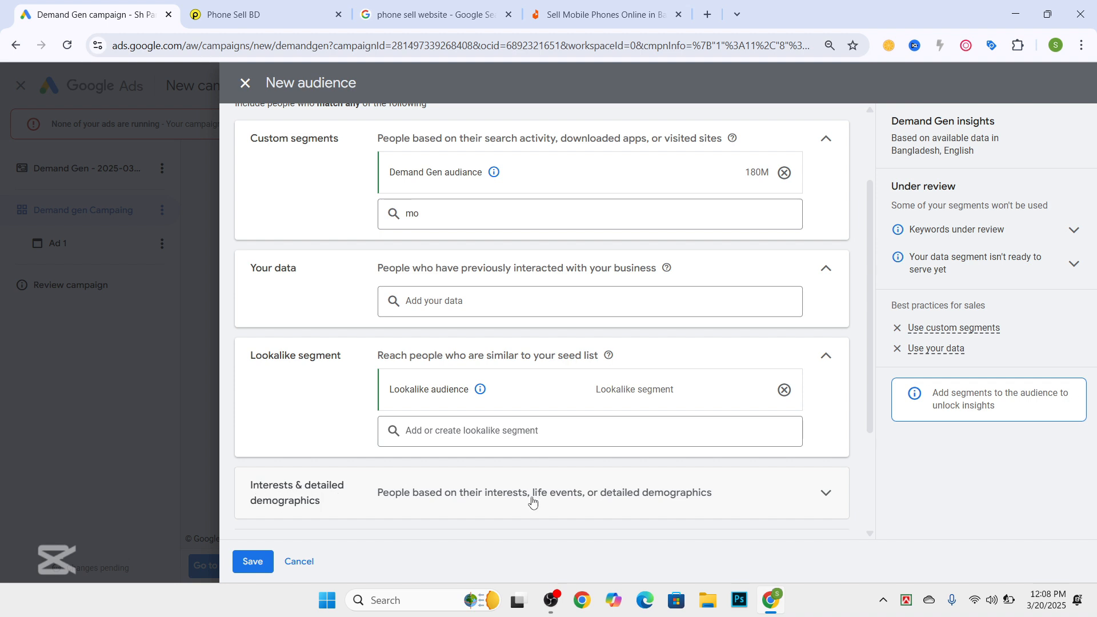
left_click(827, 493)
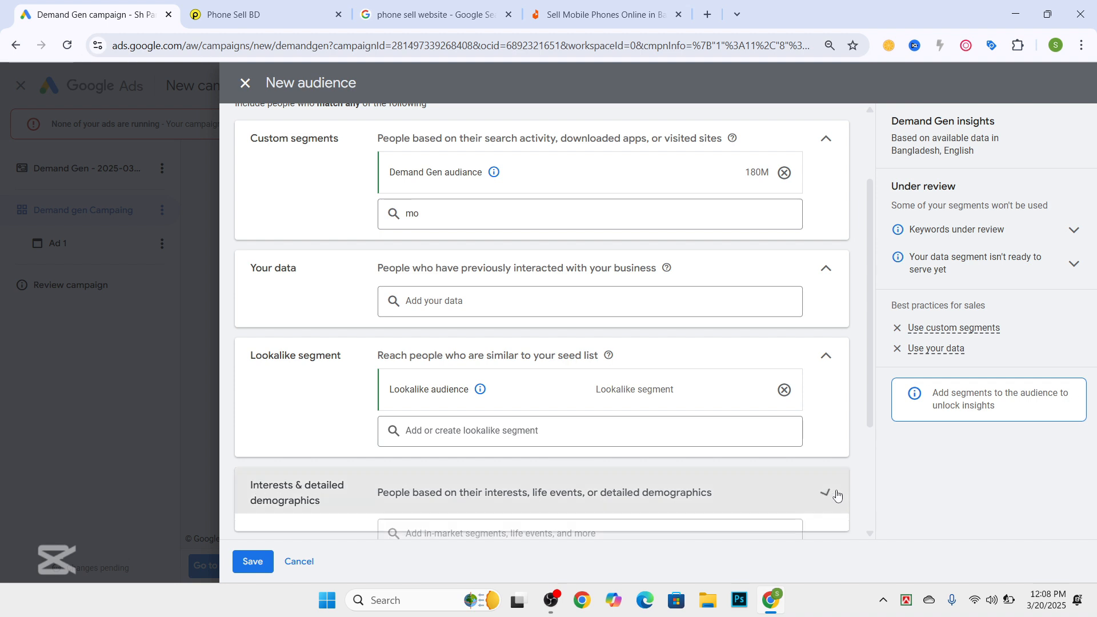
scroll(550, 455, "down", 3)
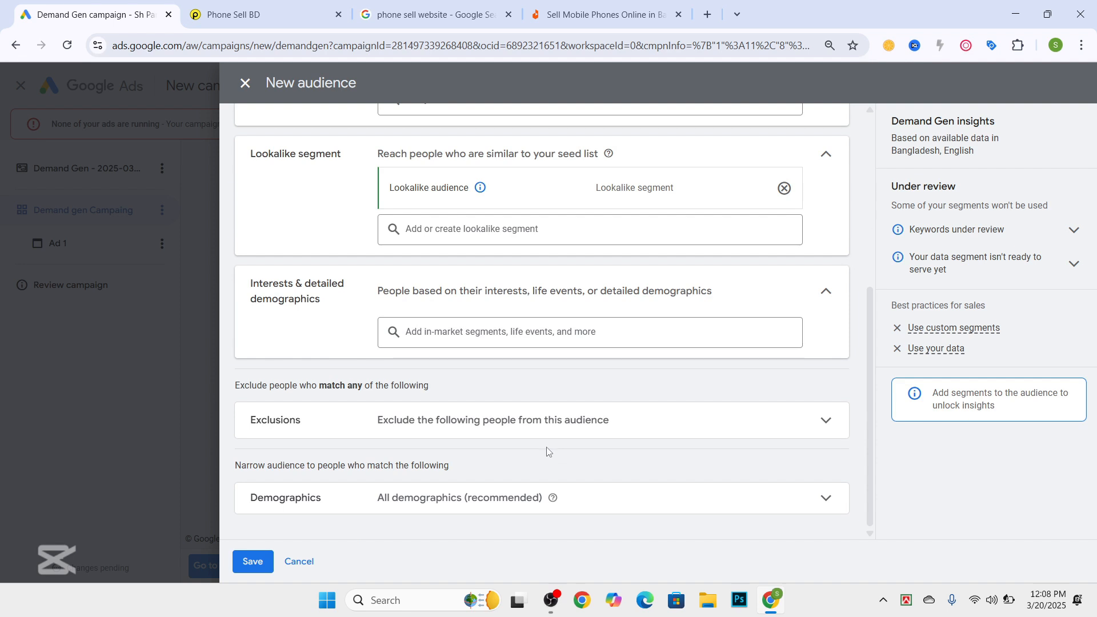
left_click(456, 337)
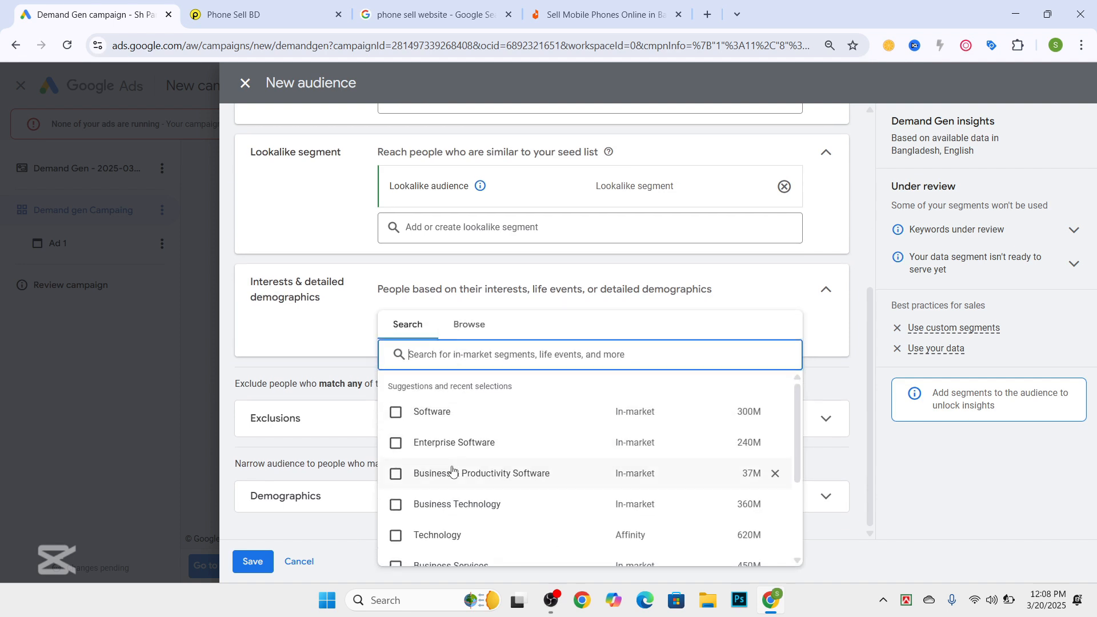
mouse_move(452, 471)
scroll(452, 471, "down", 4)
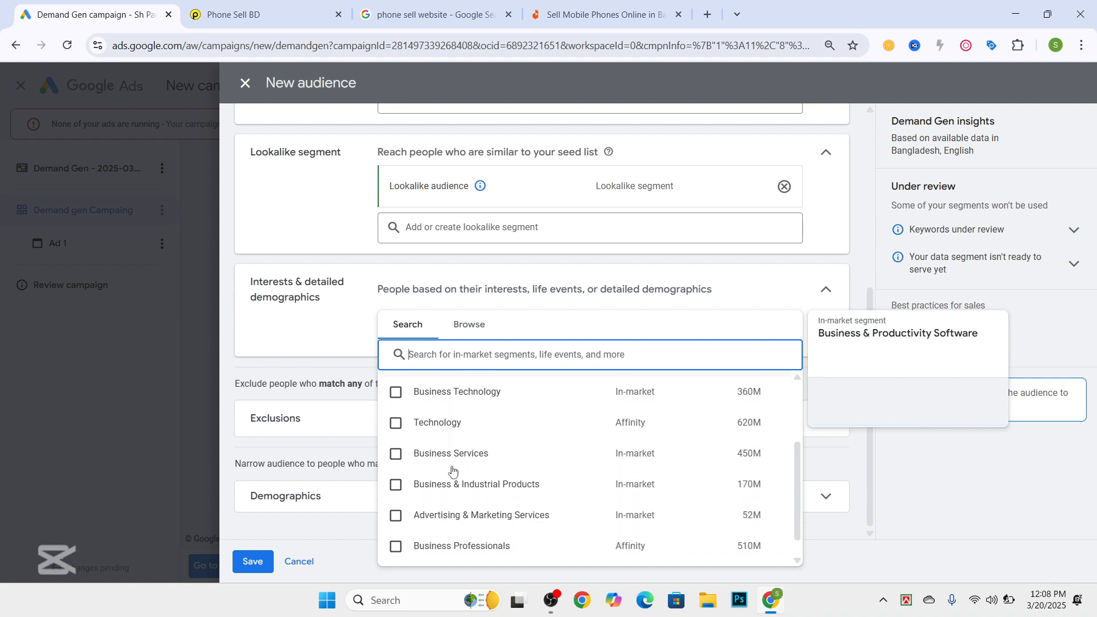
scroll(452, 470, "up", 4)
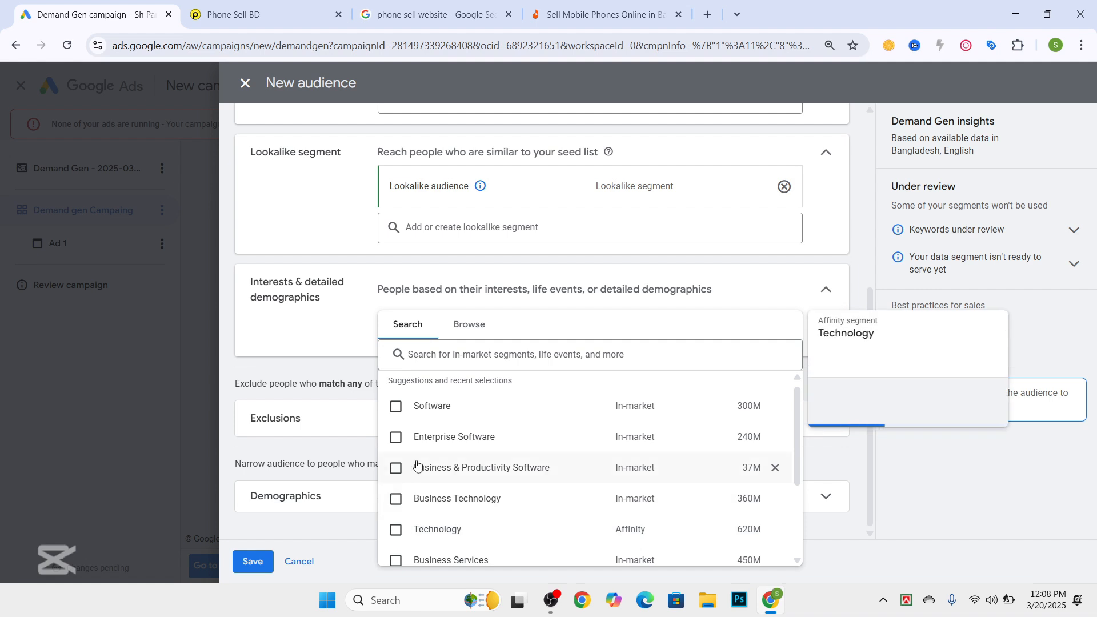
scroll(417, 465, "down", 3)
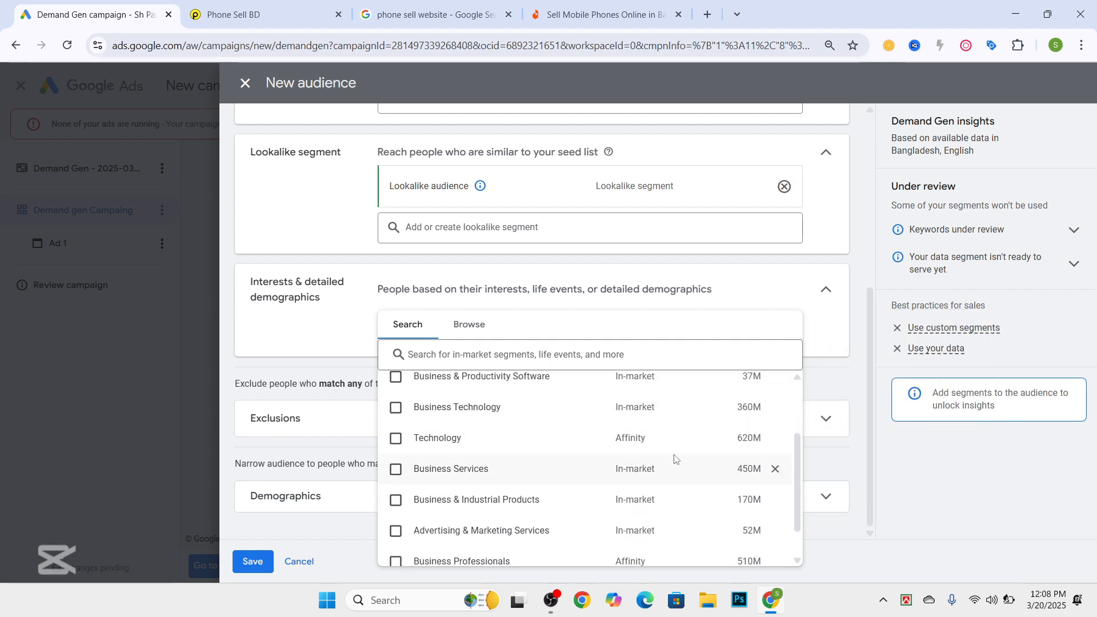
left_click(317, 348)
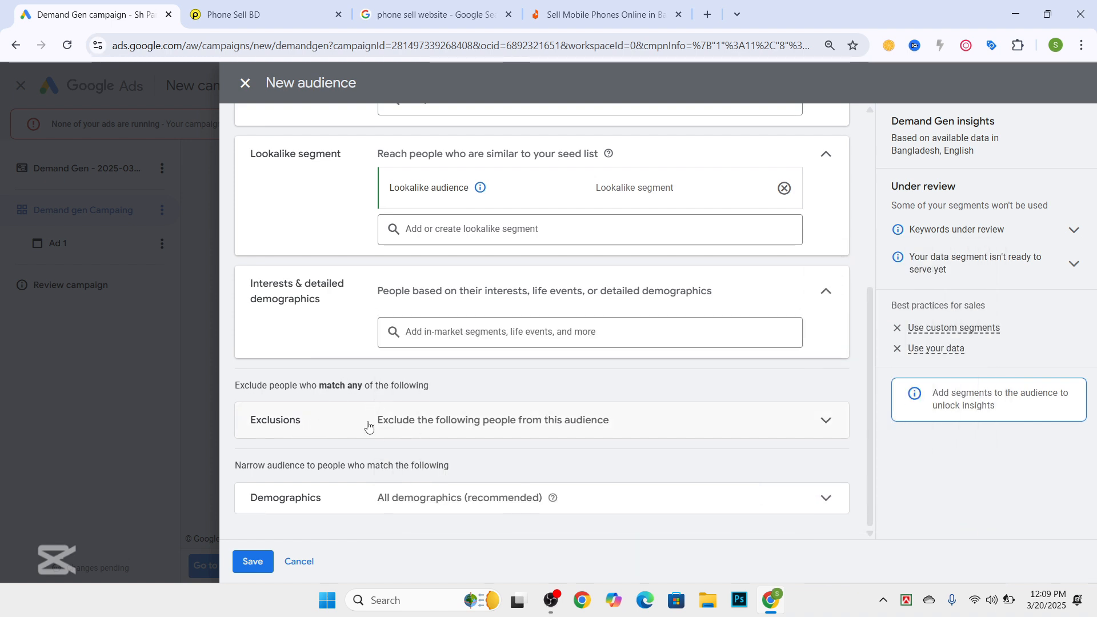
Expand the audience's Exclusions section and look over the audience segments without excluding any lists
left_click(410, 426)
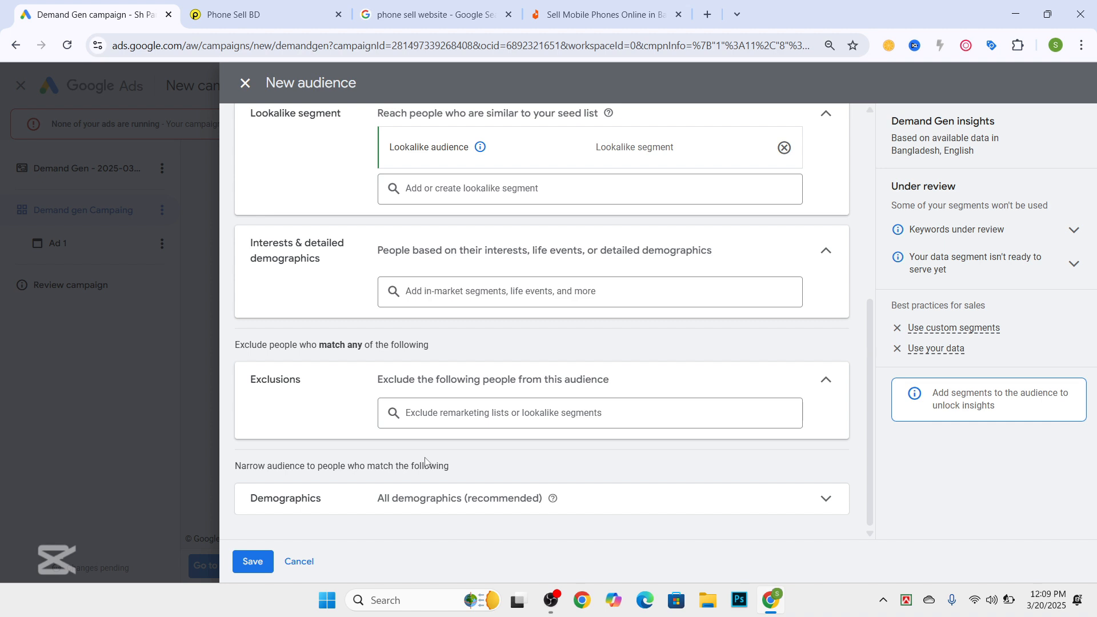
scroll(424, 462, "up", 5)
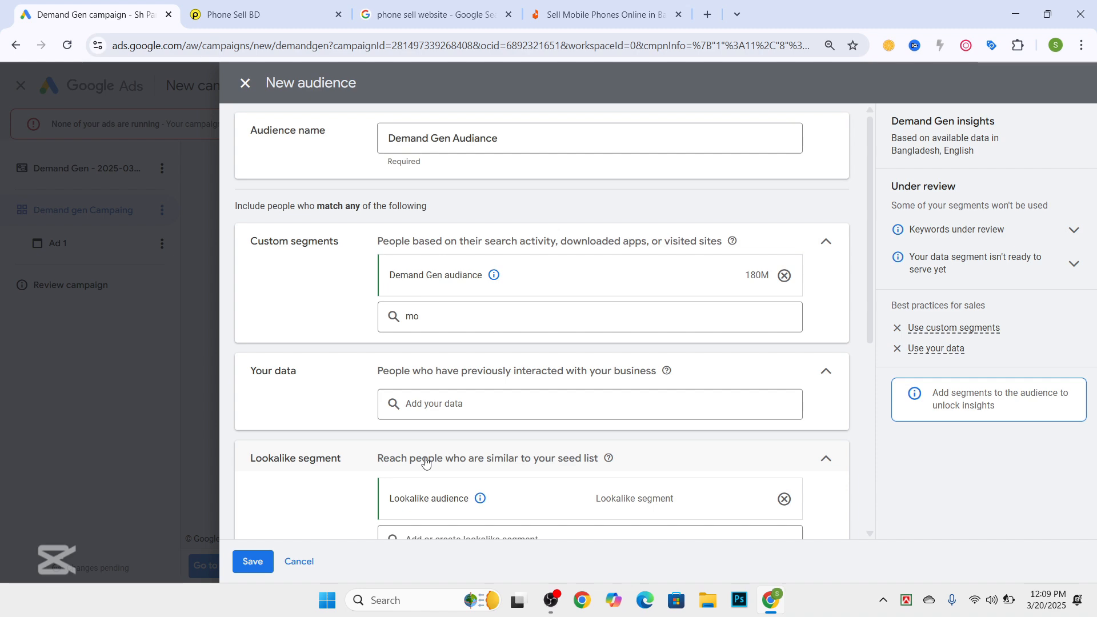
scroll(425, 461, "down", 5)
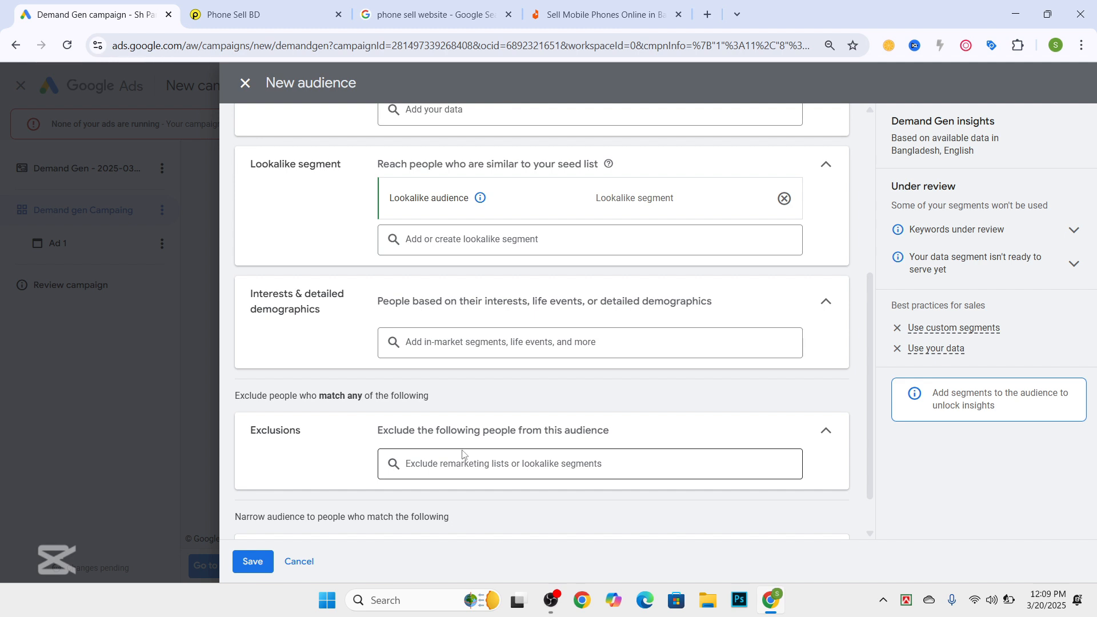
scroll(463, 454, "down", 1)
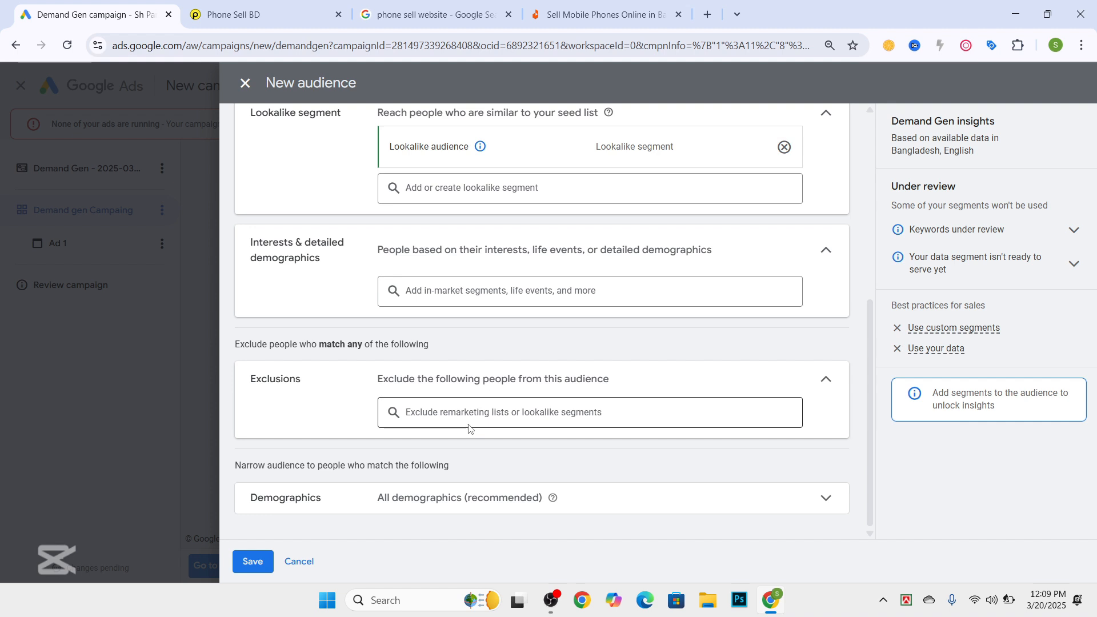
Narrow the audience's demographics to ages 18 to 44, keeping all genders, and save the audience
left_click(399, 498)
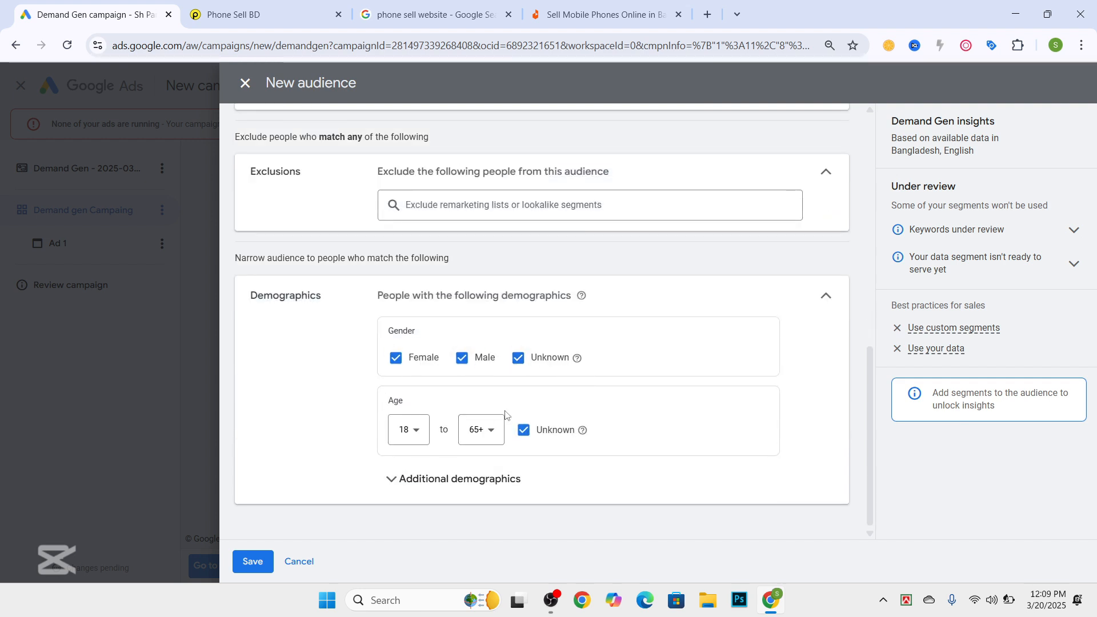
left_click(491, 430)
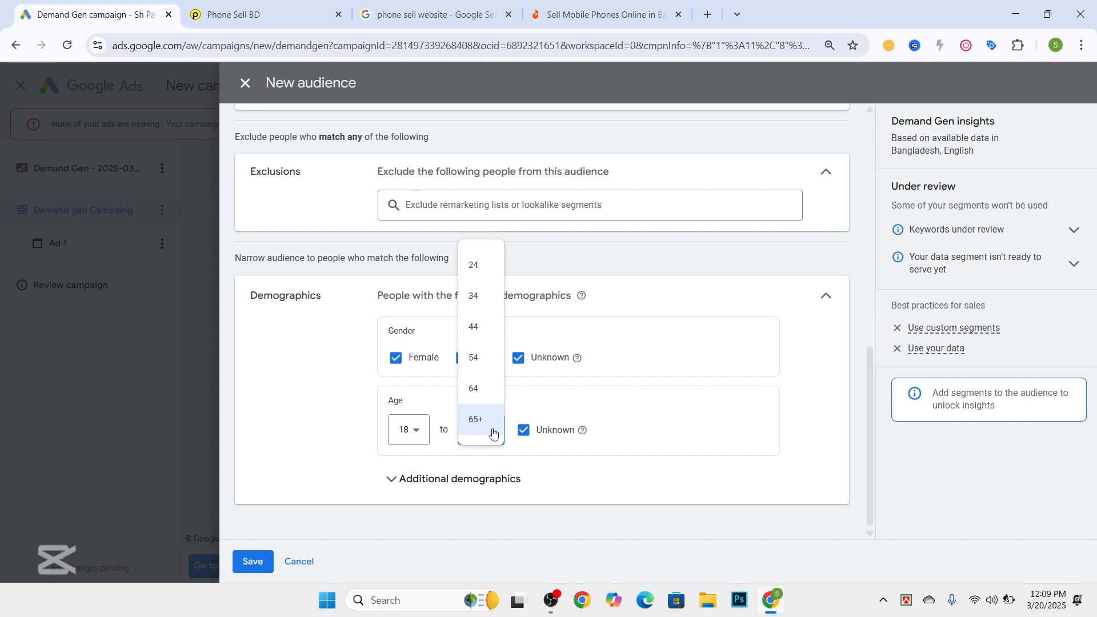
left_click(479, 328)
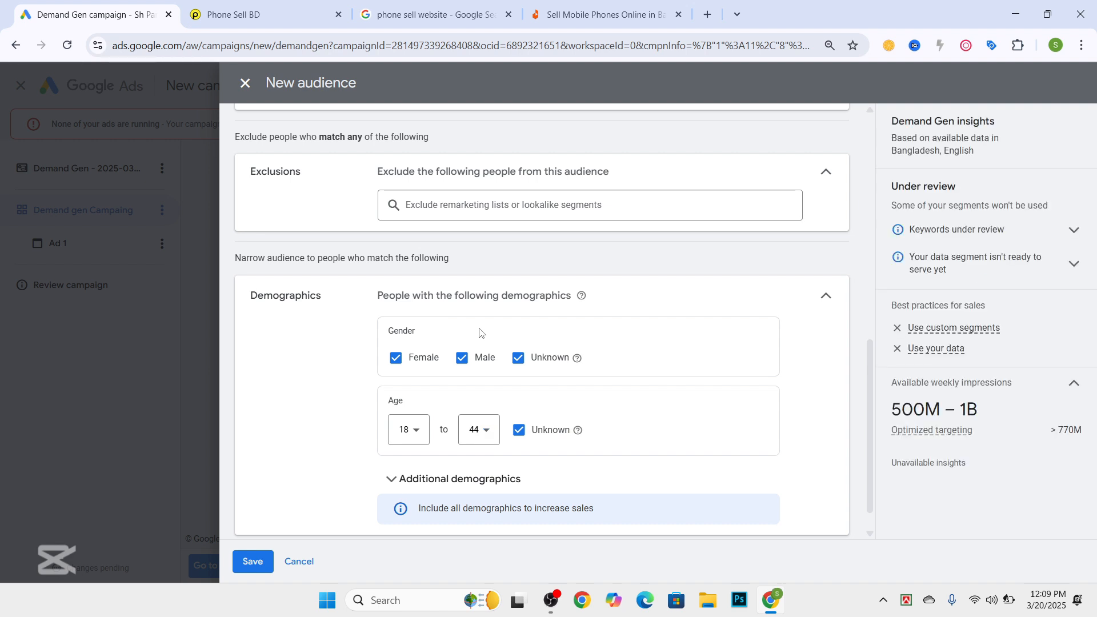
scroll(480, 333, "down", 1)
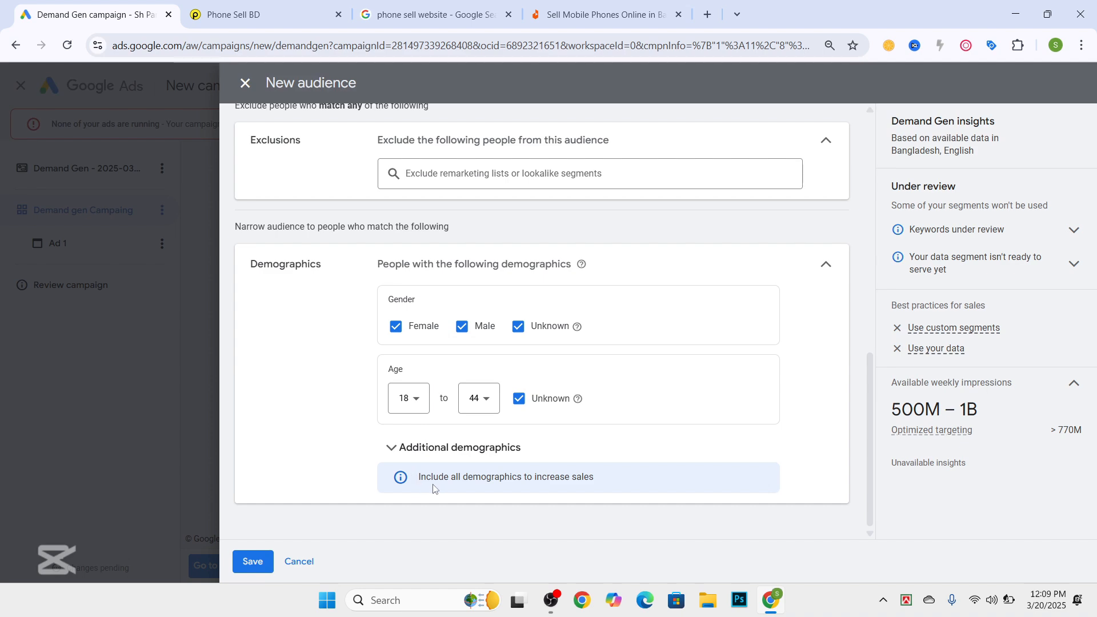
left_click(239, 561)
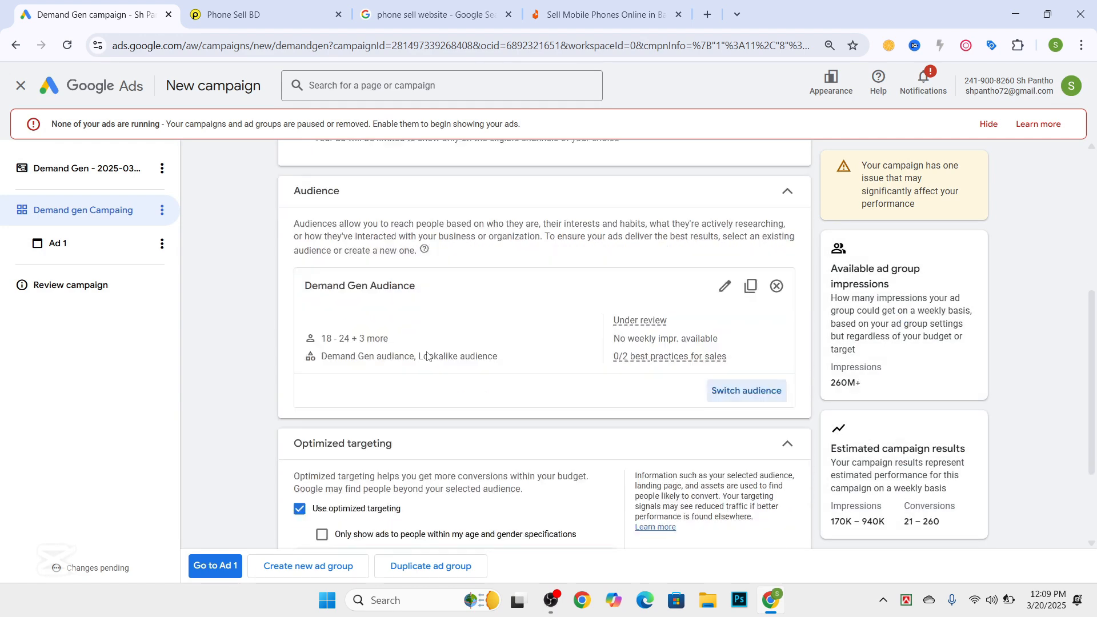
Check the ad group's optimized targeting settings, and open Ad 1 to look over its setup form
scroll(428, 355, "down", 2)
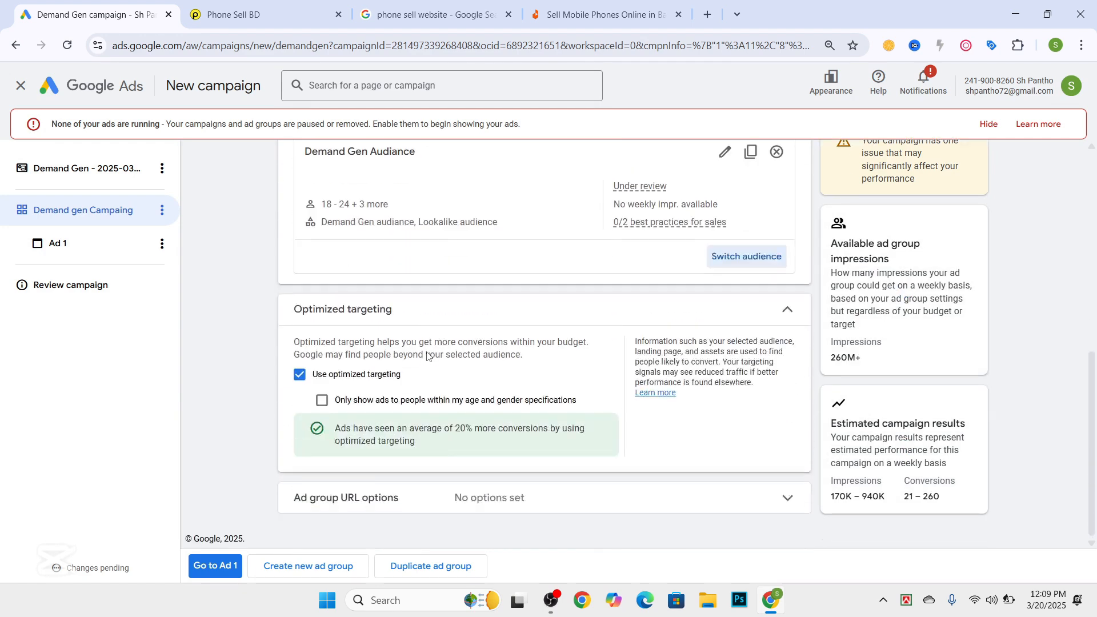
left_click(68, 254)
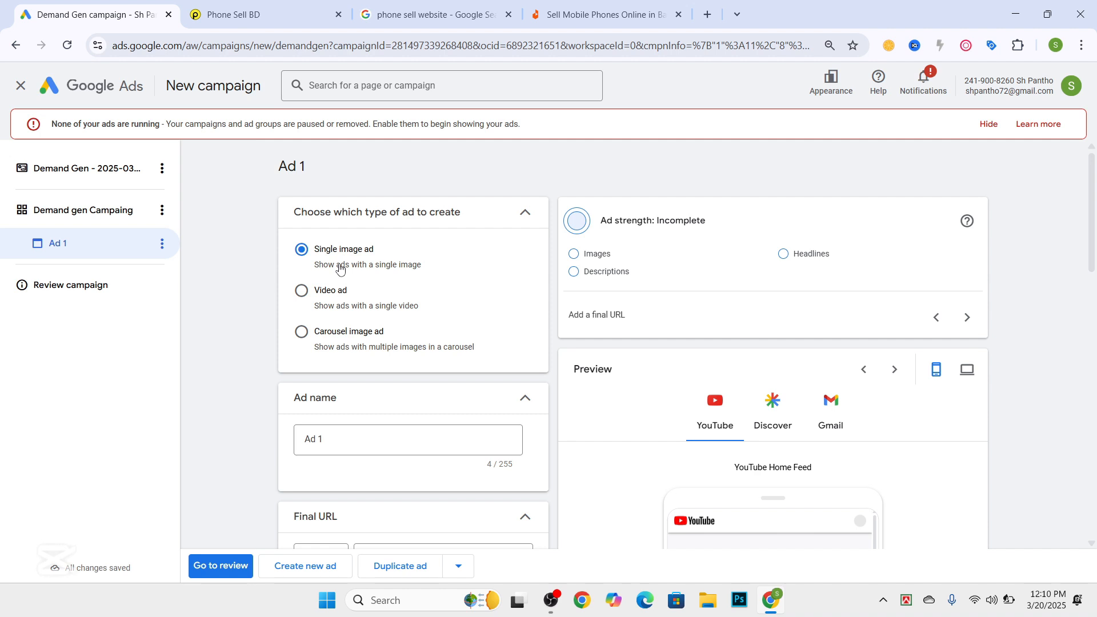
scroll(340, 269, "down", 8)
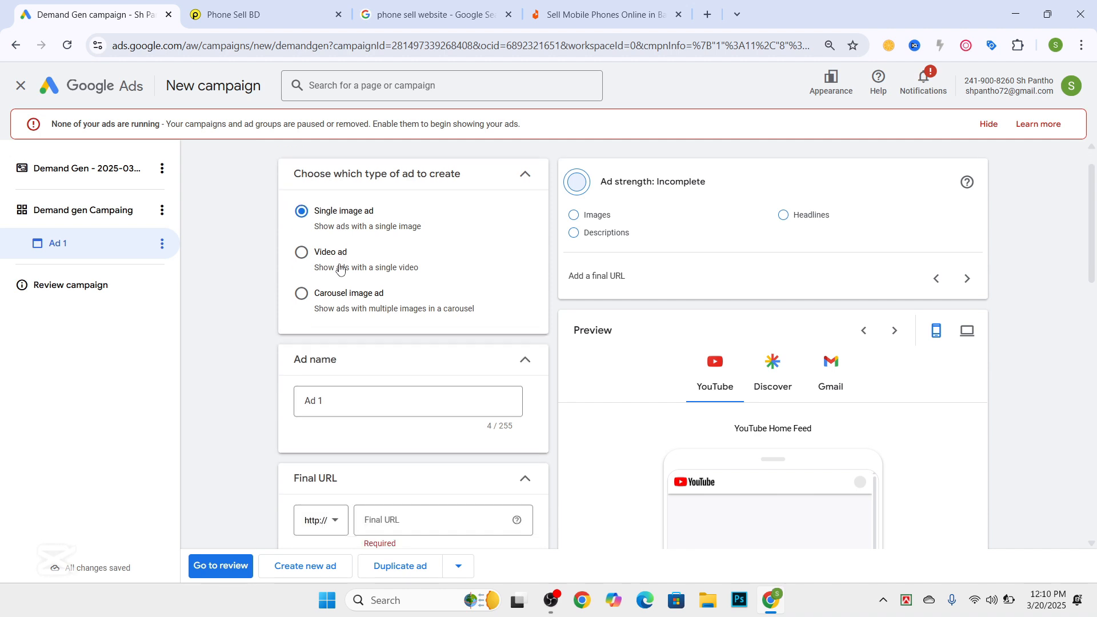
scroll(340, 268, "up", 10)
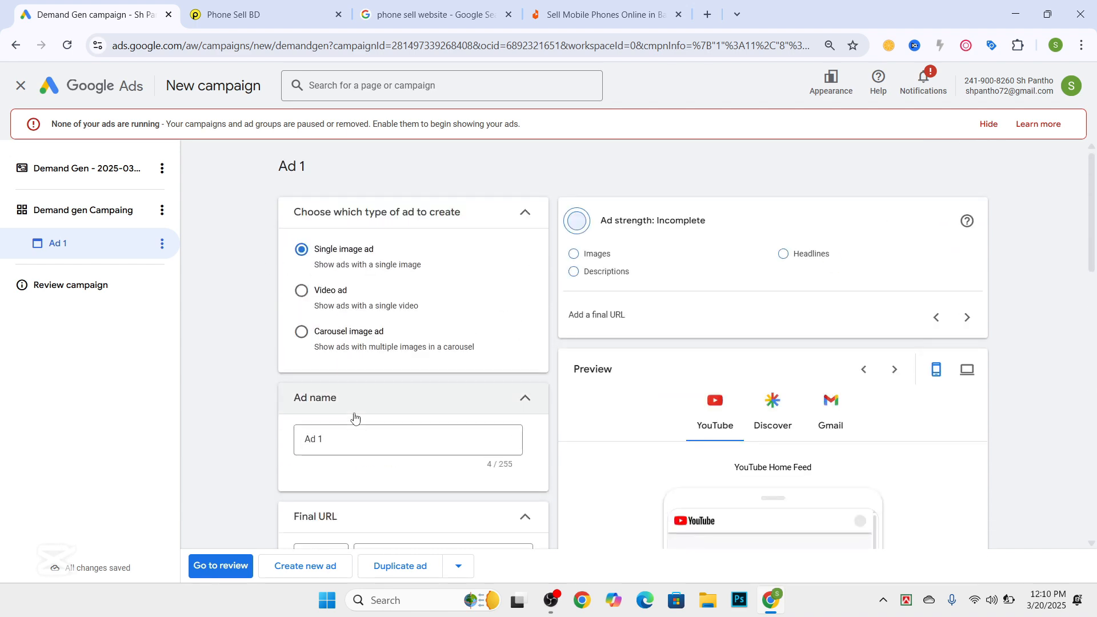
Rename the ad as "Sumsung MObile phone Ads"
left_click(344, 451)
key("BackSpace")
key("BackSpace")
key("BackSpace")
key("BackSpace")
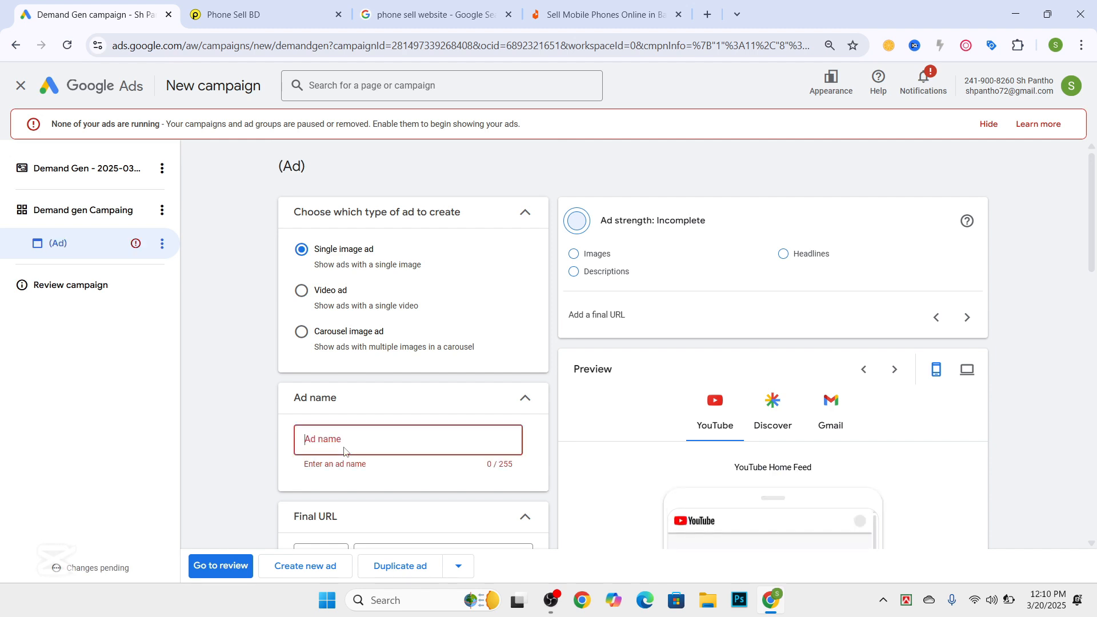
type("Mobil")
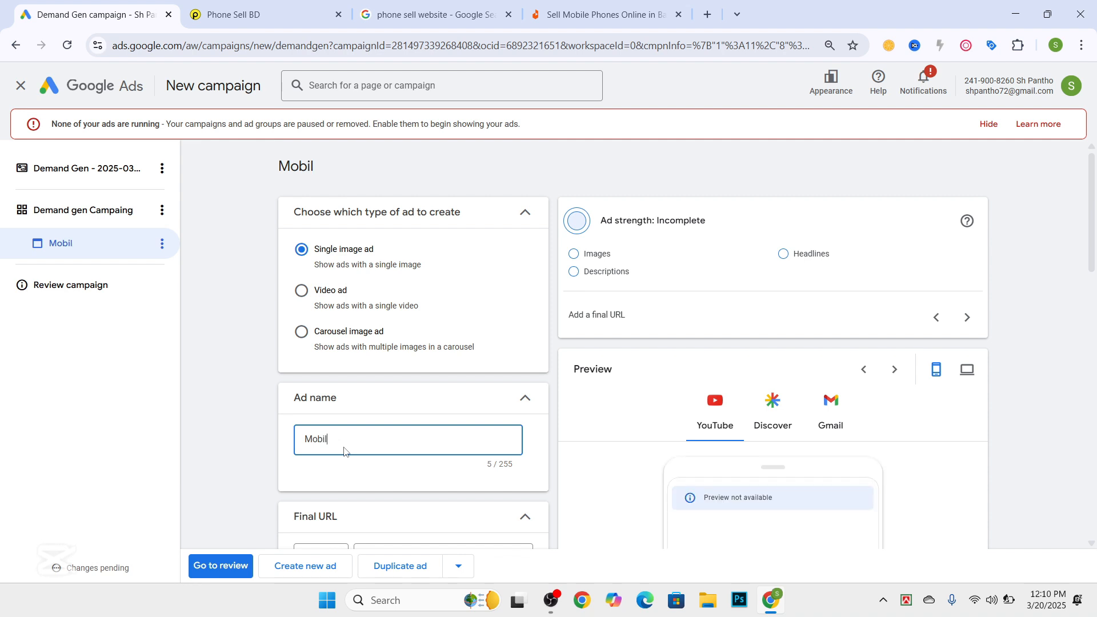
key("BackSpace")
key("BackSpace")
key("BackSpace")
key("BackSpace")
type("Sumsung")
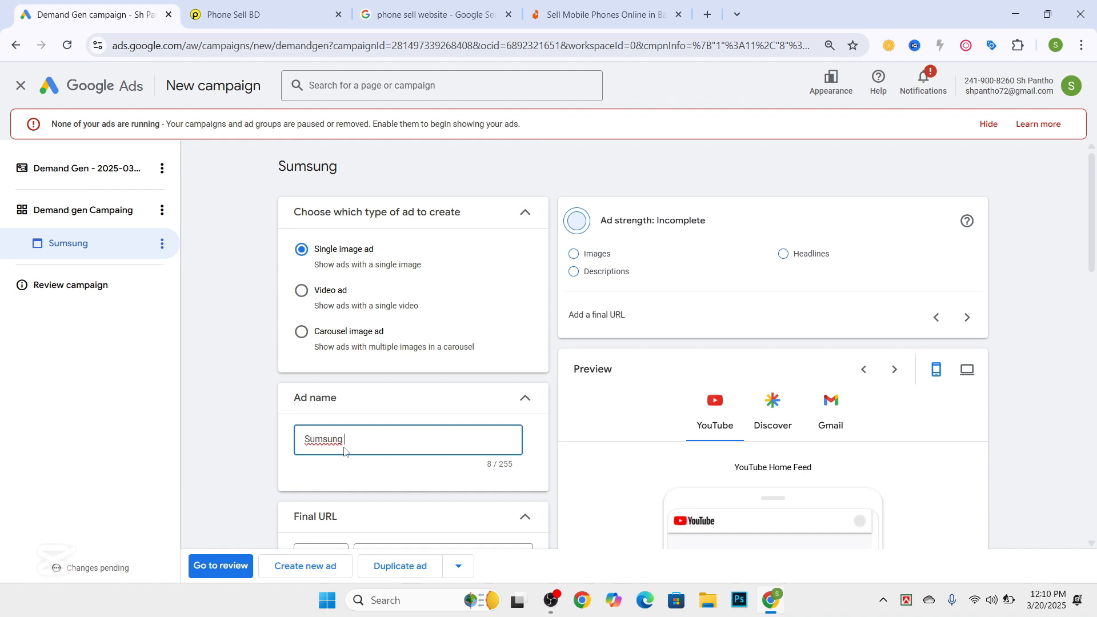
type(" MObile phone")
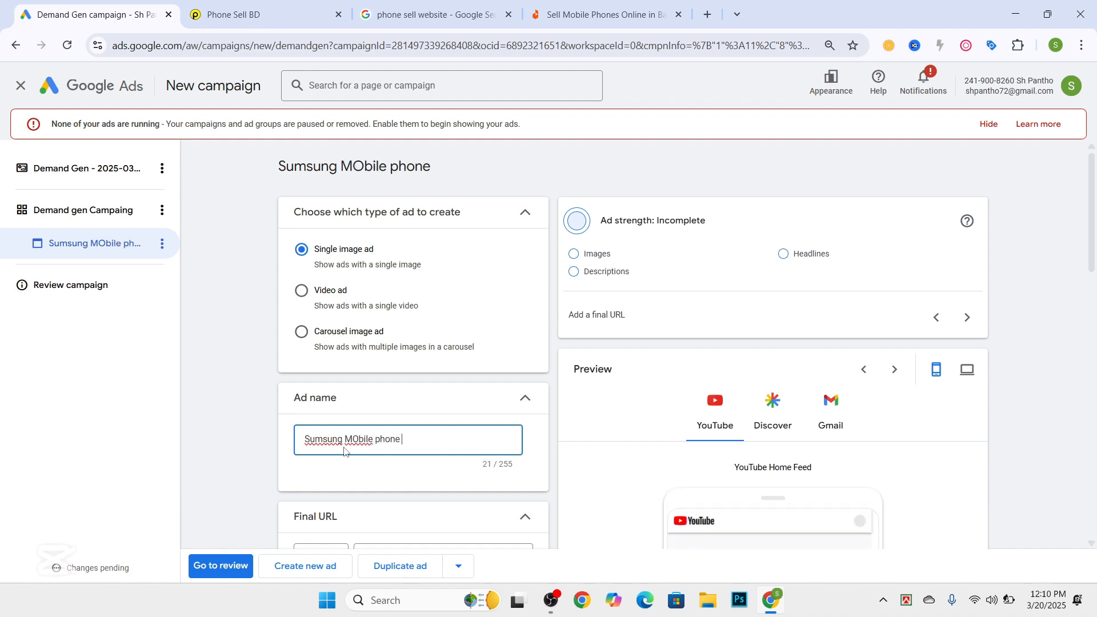
type(" Ads")
Search Google in a new browser tab for "samsung mobile sell online" to find a page for the ad's final URL
scroll(310, 497, "down", 2)
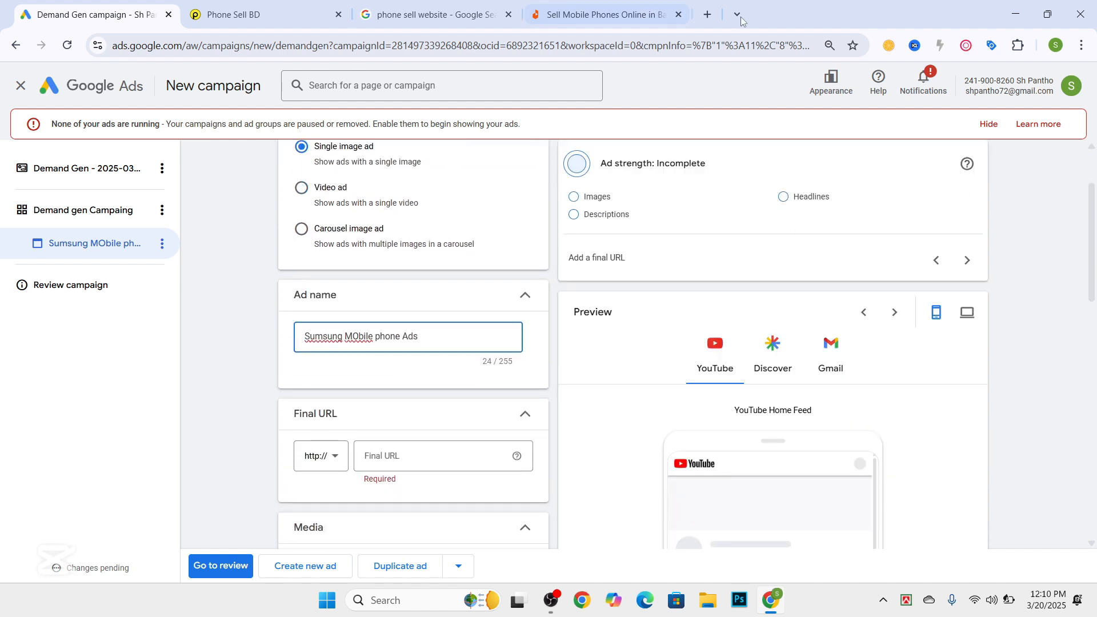
left_click(707, 14)
type("samsun")
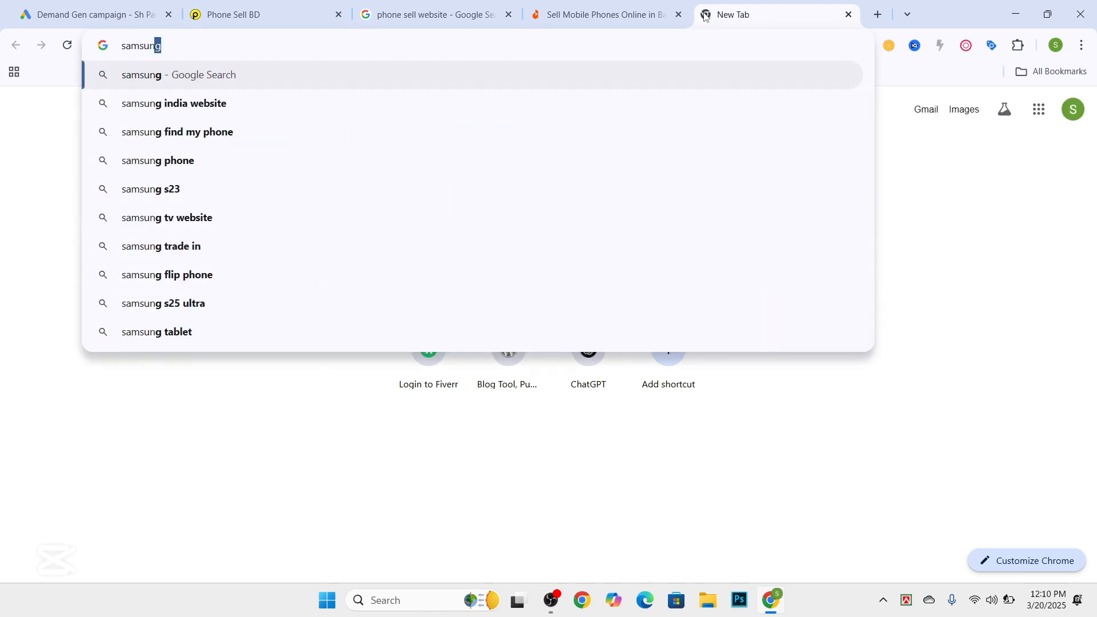
type("g mo")
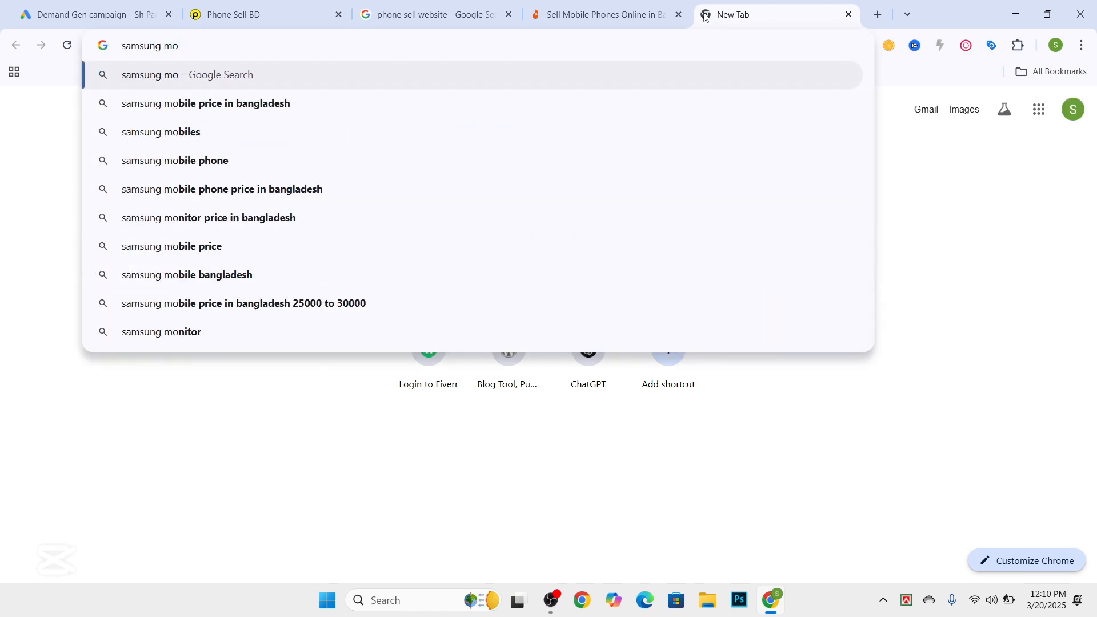
type("bile")
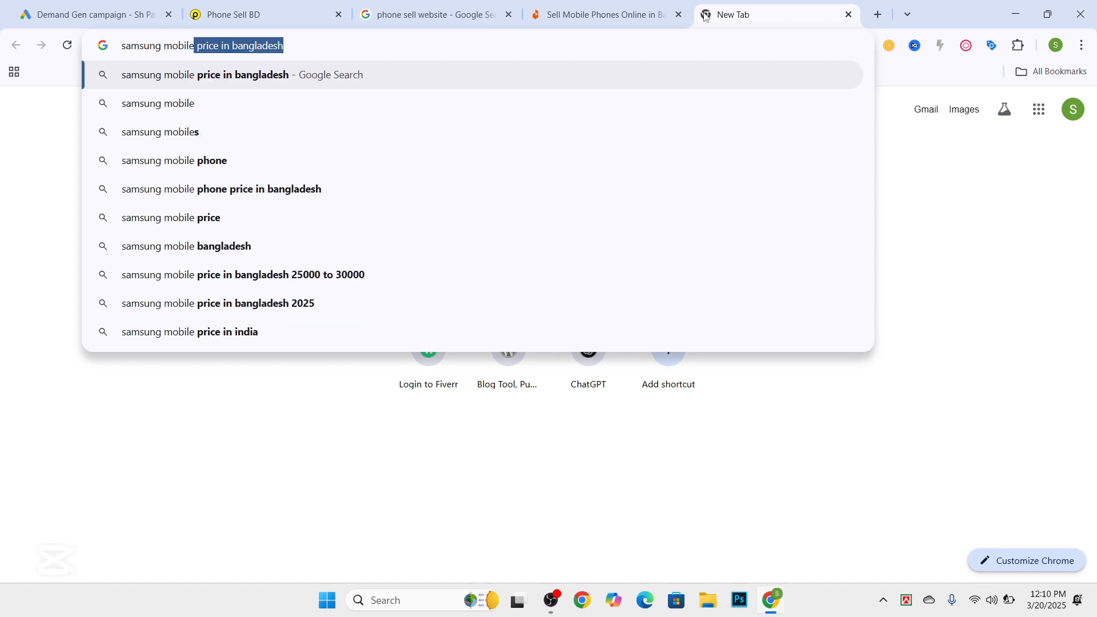
type(" sell")
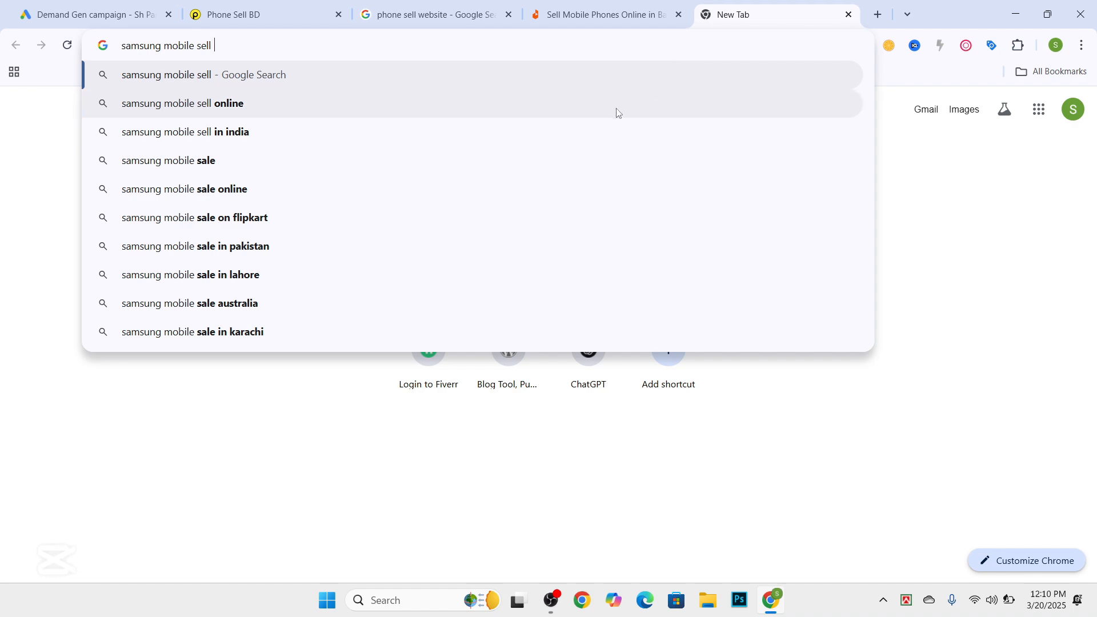
left_click(375, 102)
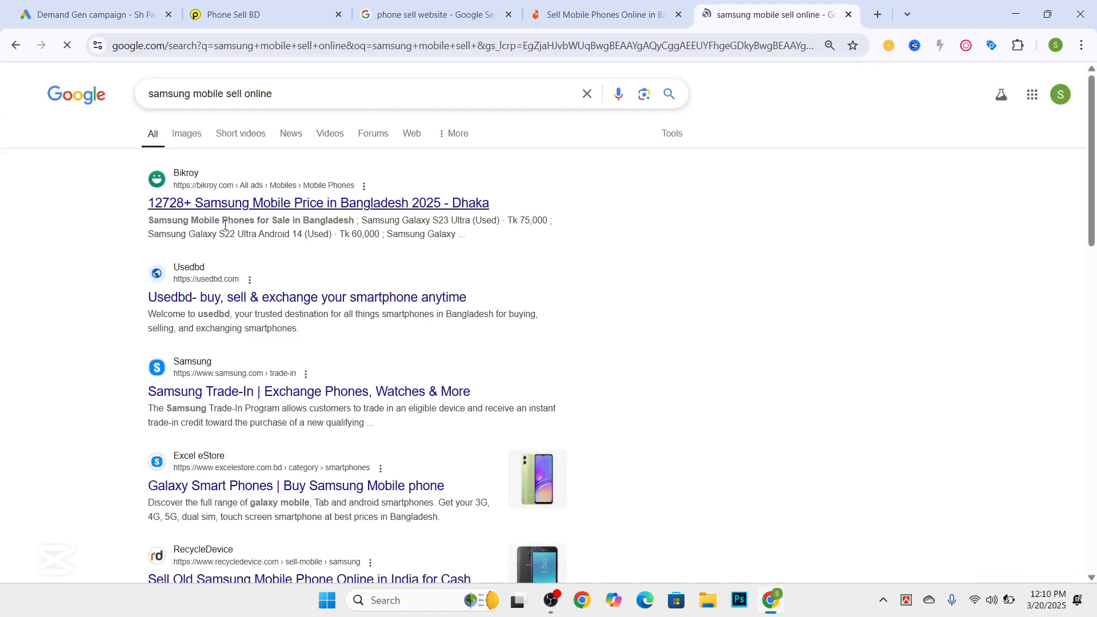
Open the Excel eStore result "Galaxy Smart Phones | Buy Samsung Mobile phone" and look through its product listings
scroll(216, 275, "down", 3)
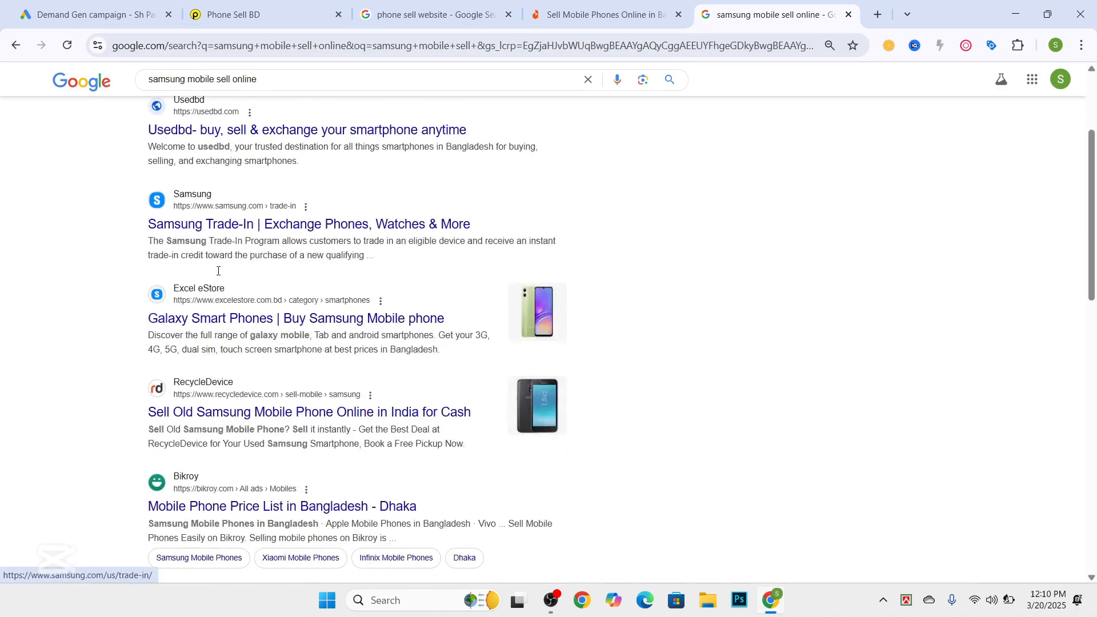
left_click(196, 322)
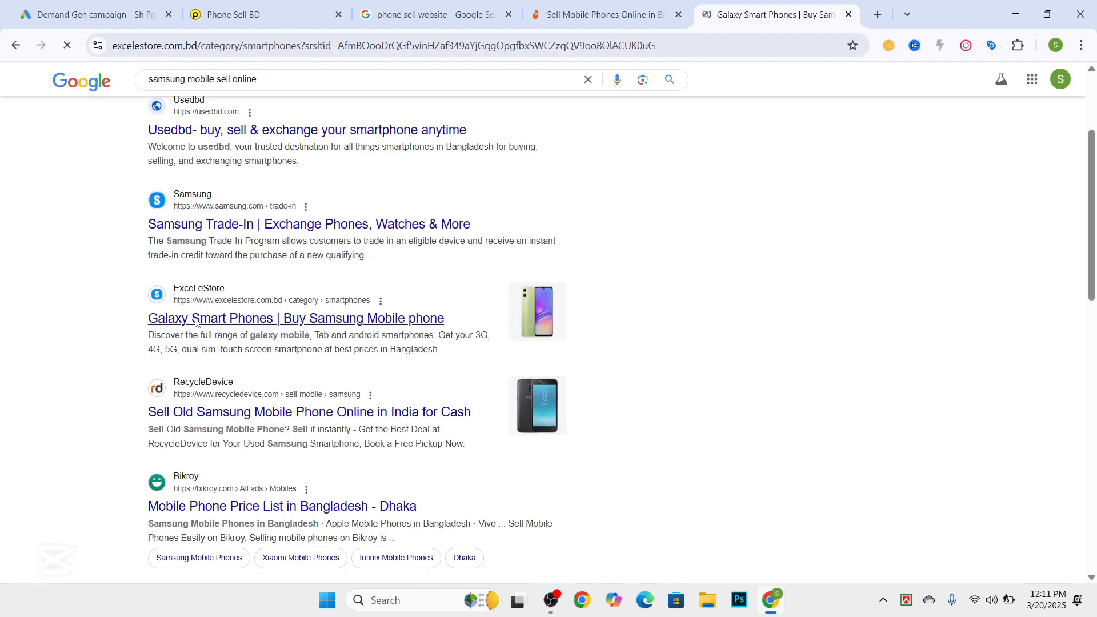
scroll(194, 320, "down", 3)
scroll(195, 322, "down", 10)
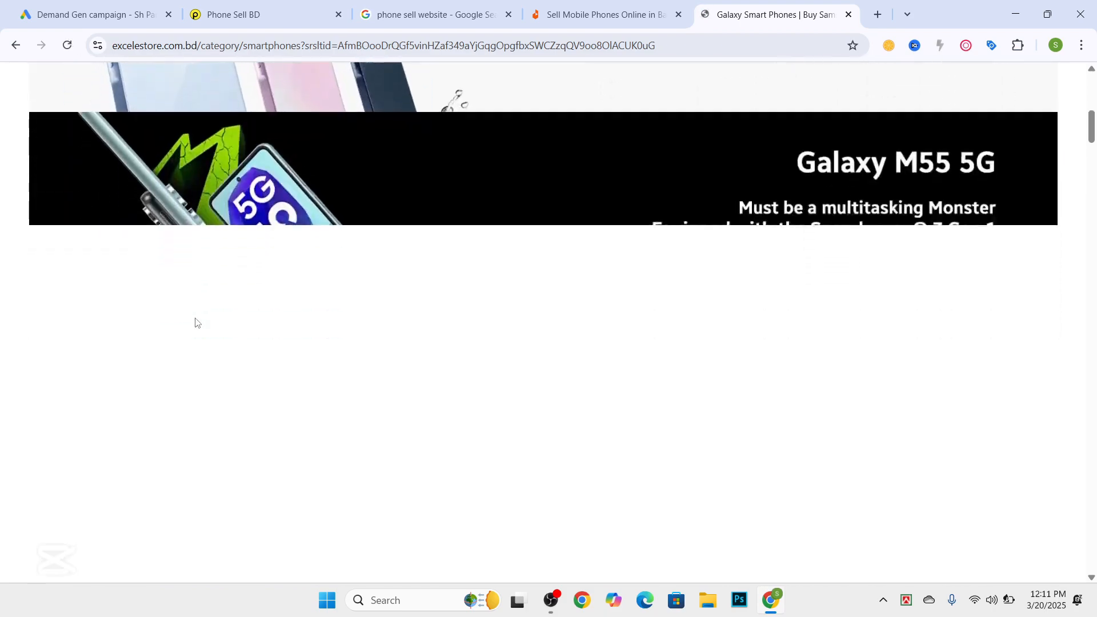
scroll(194, 323, "down", 3)
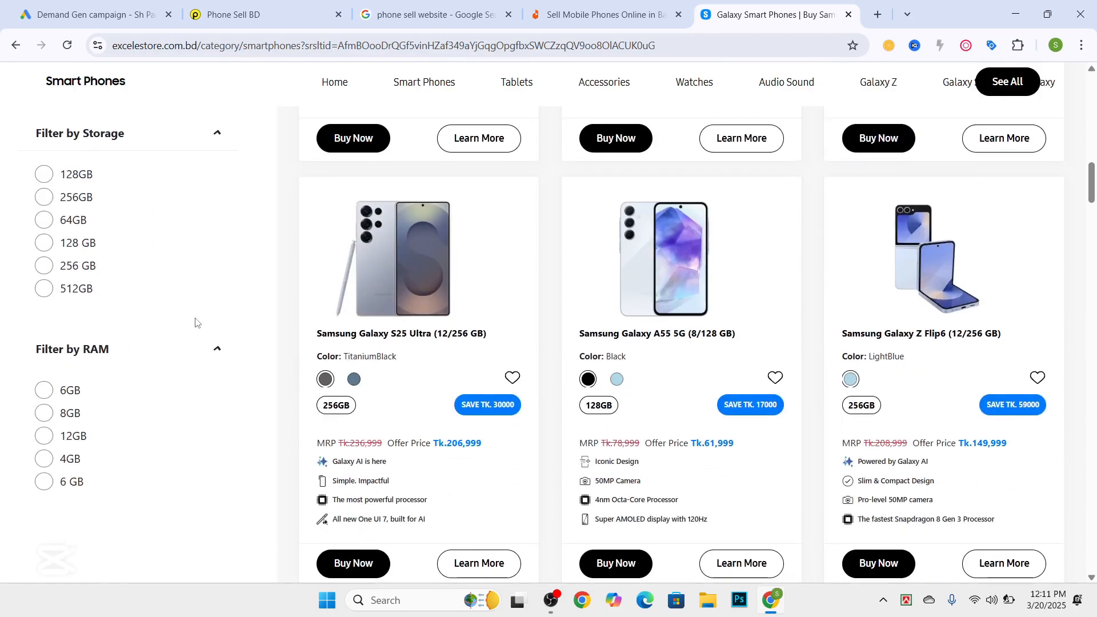
scroll(194, 323, "up", 16)
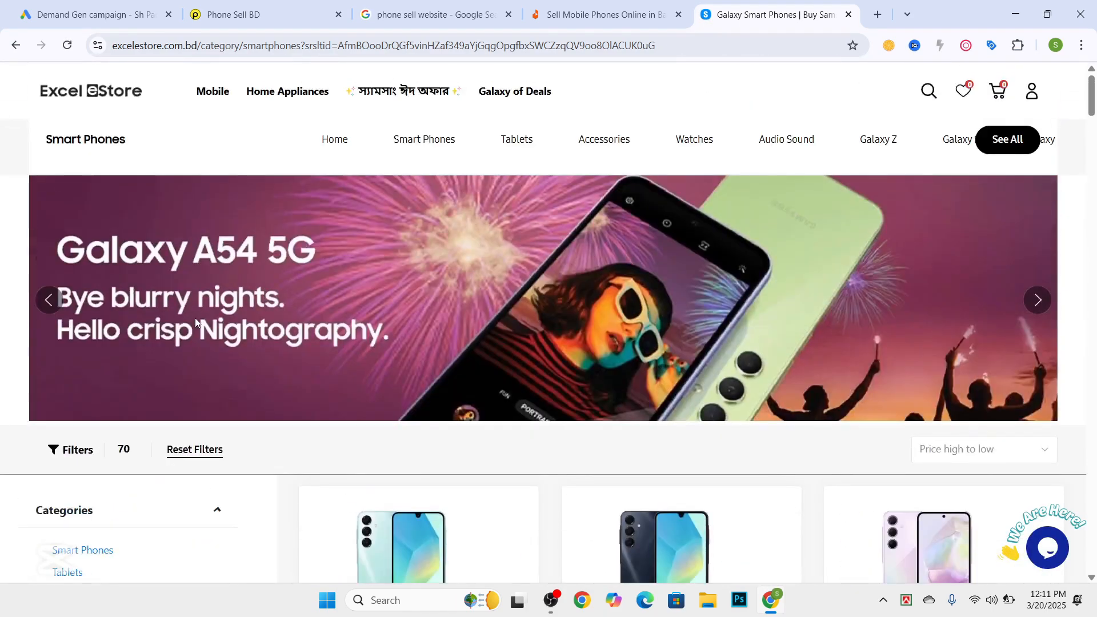
Switch to the browser tab with the Phone Sell BD website
left_click(260, 5)
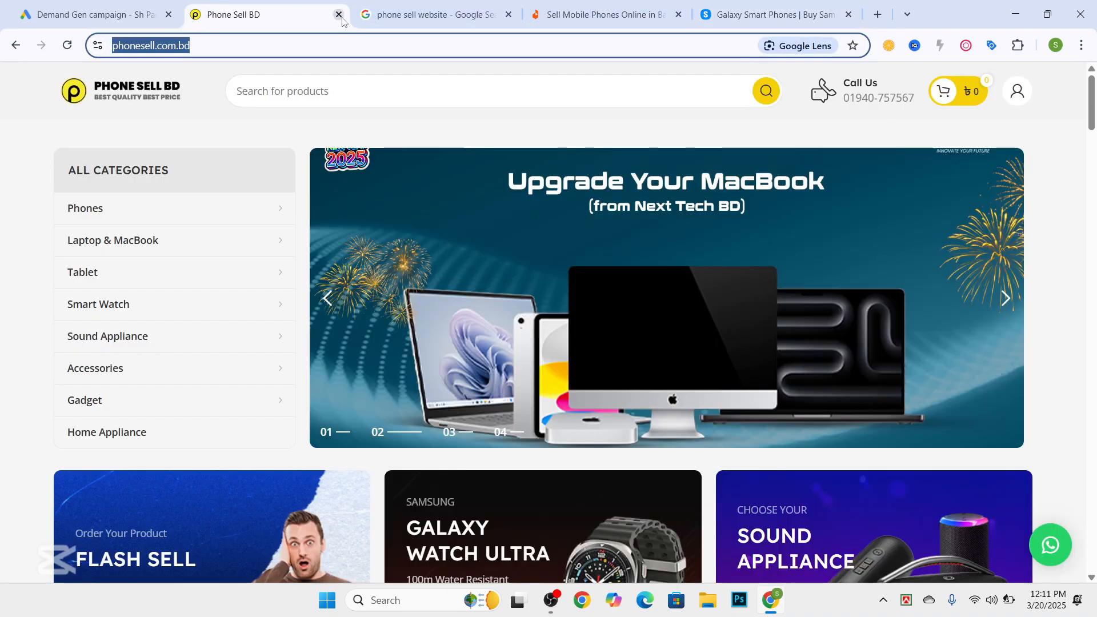
Close the Phone Sell BD, Google search and Daraz pages, and return to the Demand Gen campaign
left_click(339, 15)
left_click(341, 15)
left_click(343, 16)
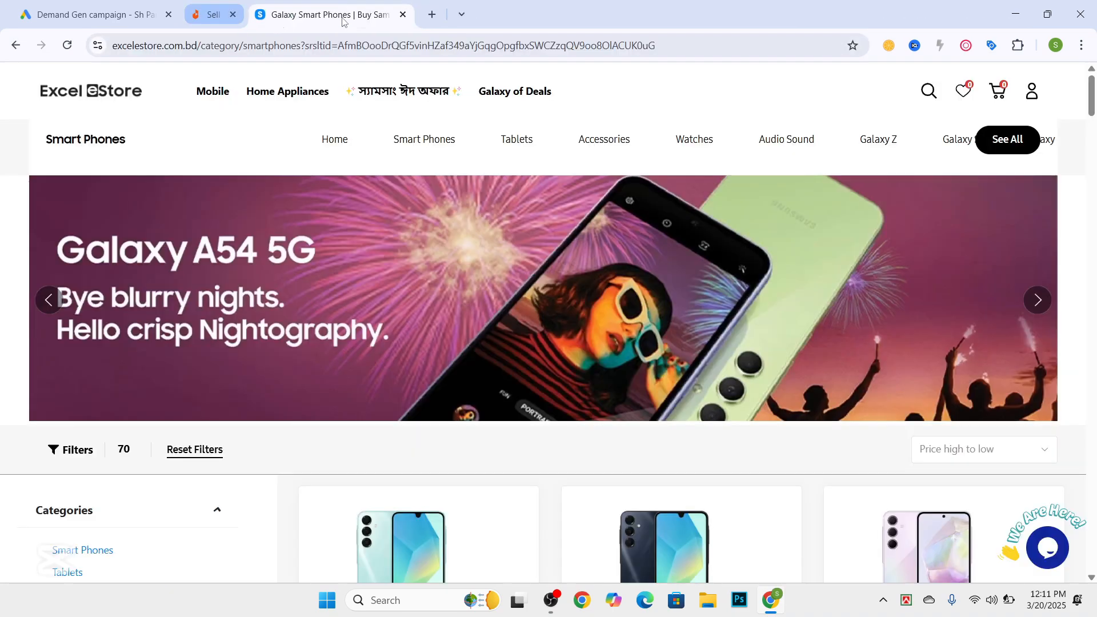
left_click(126, 16)
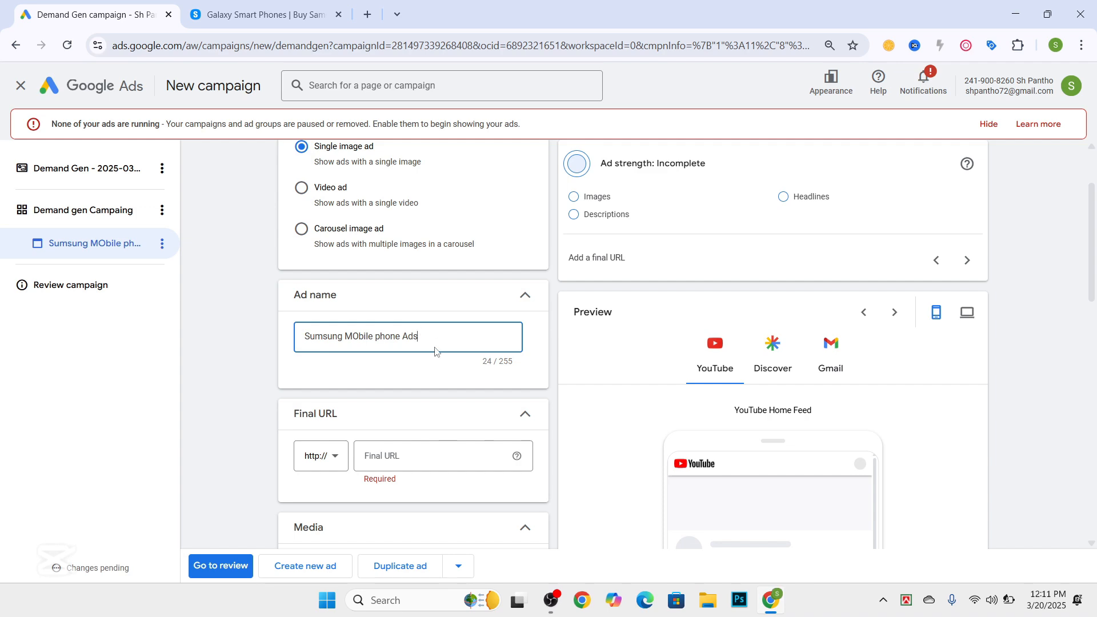
Set the ad's final URL to the address copied from the Excel eStore smartphones page, and hide the account notice
scroll(435, 352, "down", 1)
left_click(399, 384)
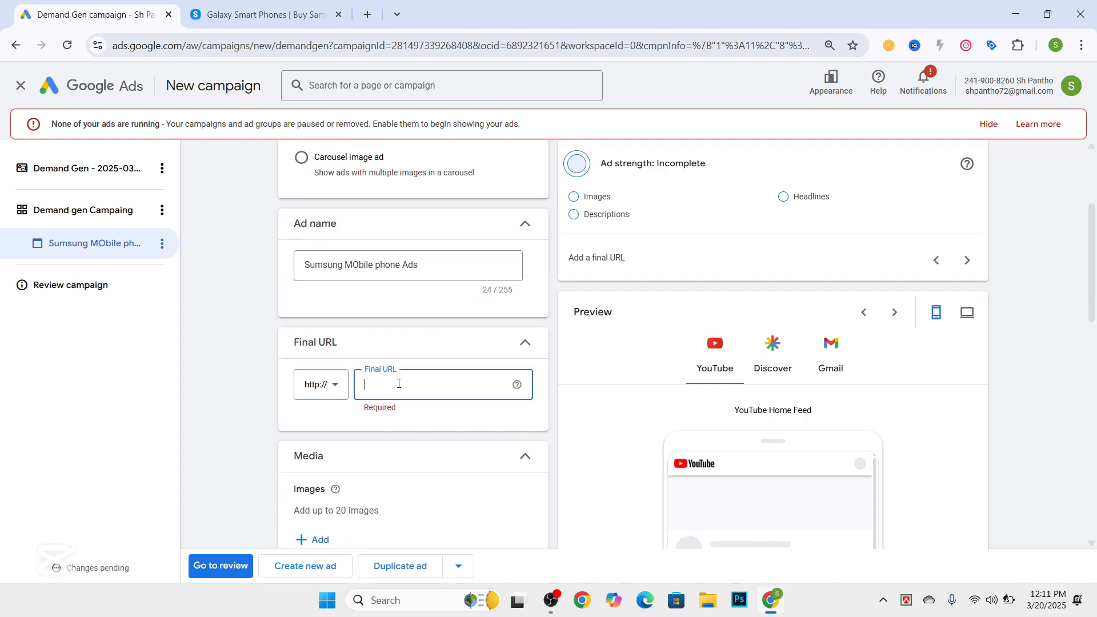
scroll(399, 385, "up", 3)
scroll(398, 385, "down", 2)
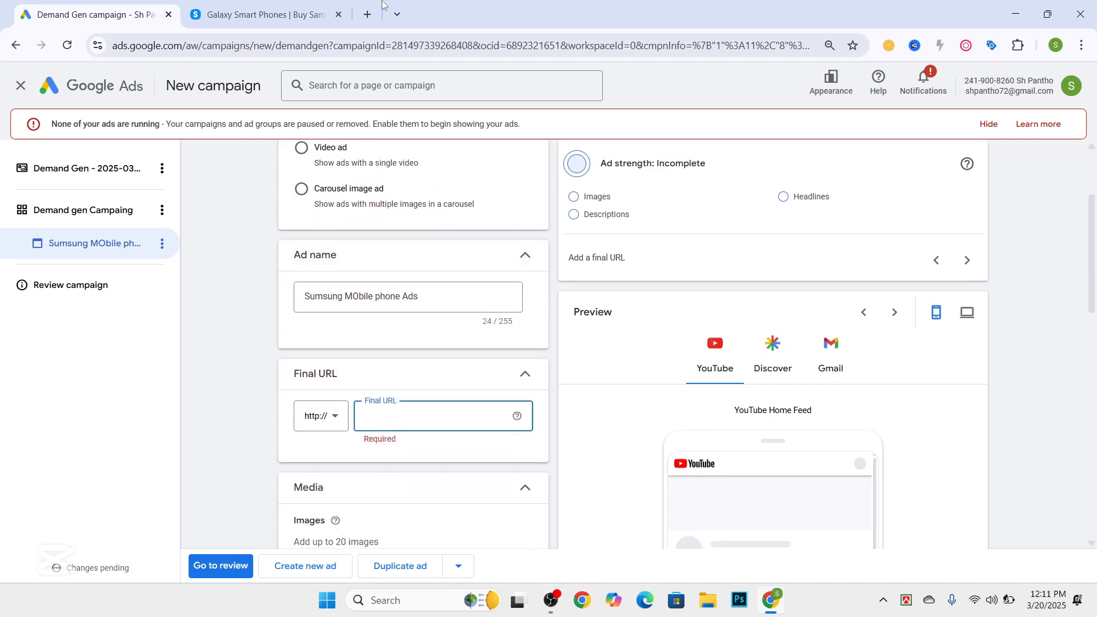
left_click(257, 14)
right_click(289, 46)
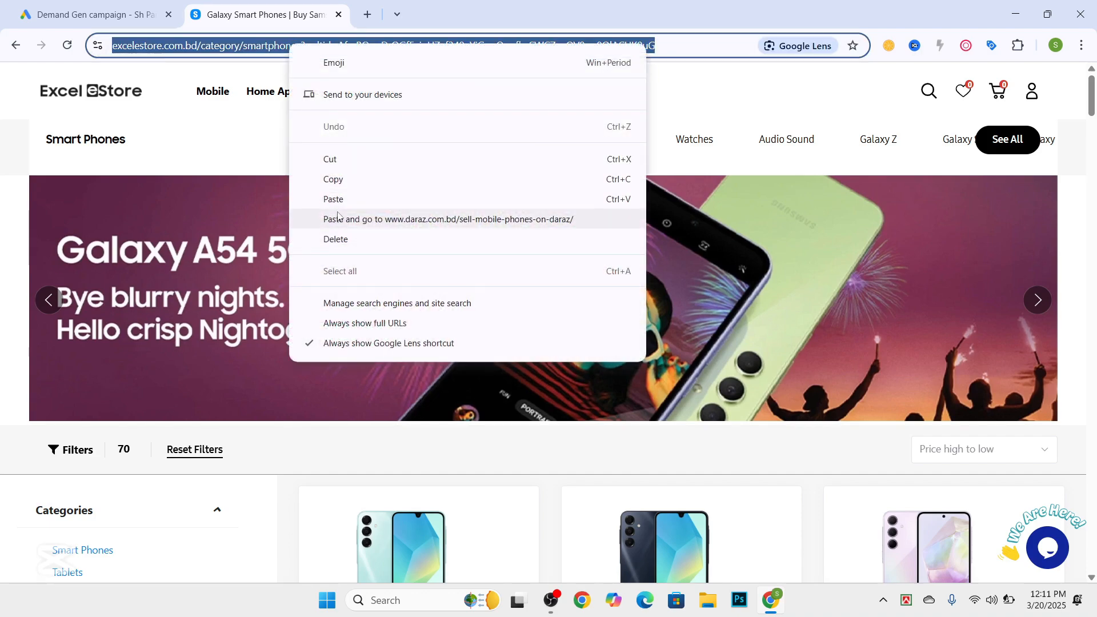
left_click(333, 179)
left_click(91, 15)
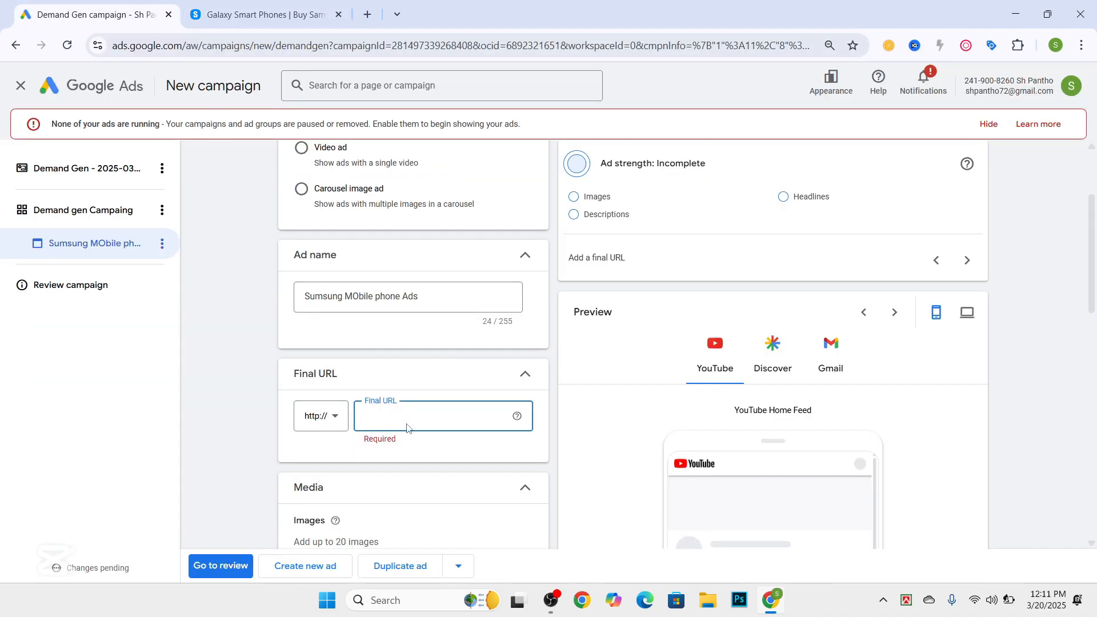
key("ctrl+v")
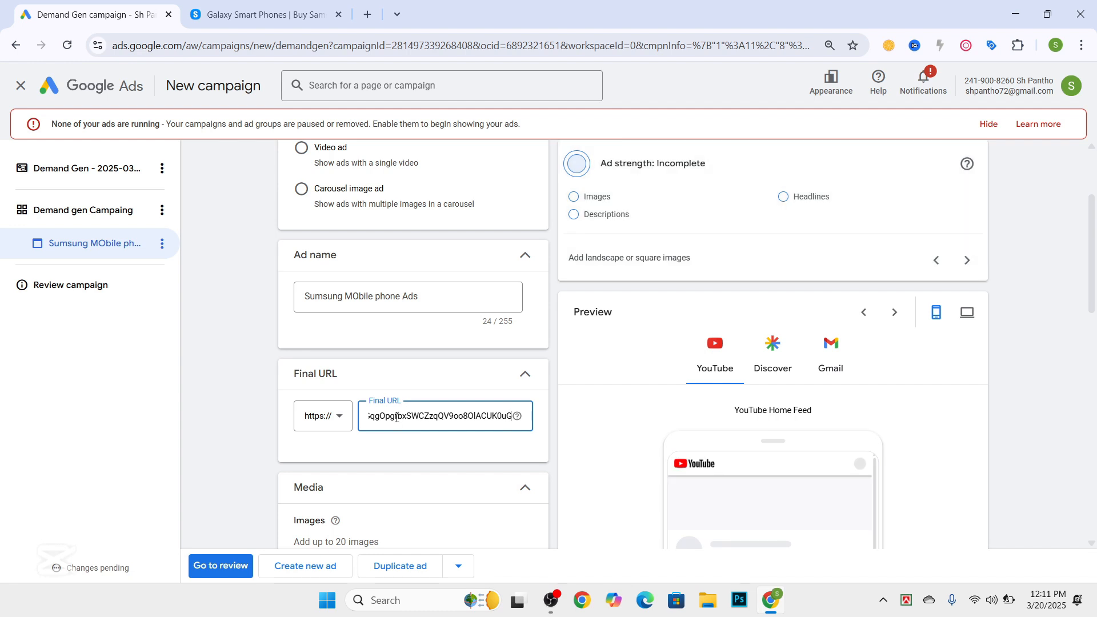
left_click(996, 131)
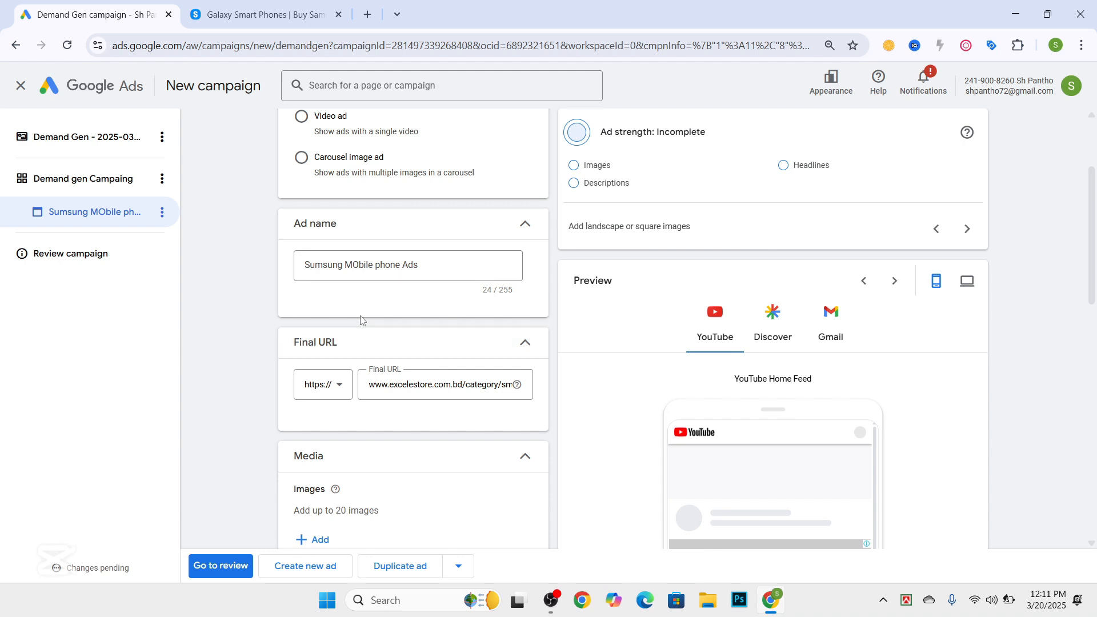
Preview the ad for Gmail, Discover and YouTube, switching the preview to desktop view
scroll(364, 318, "up", 3)
scroll(377, 274, "down", 3)
scroll(412, 371, "down", 4)
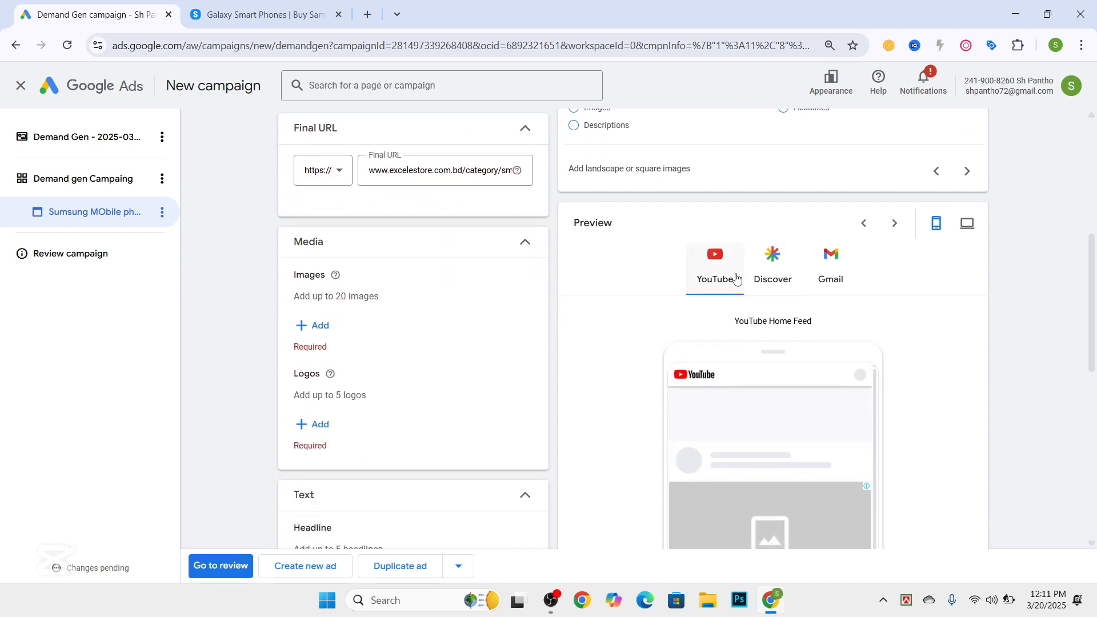
left_click(794, 276)
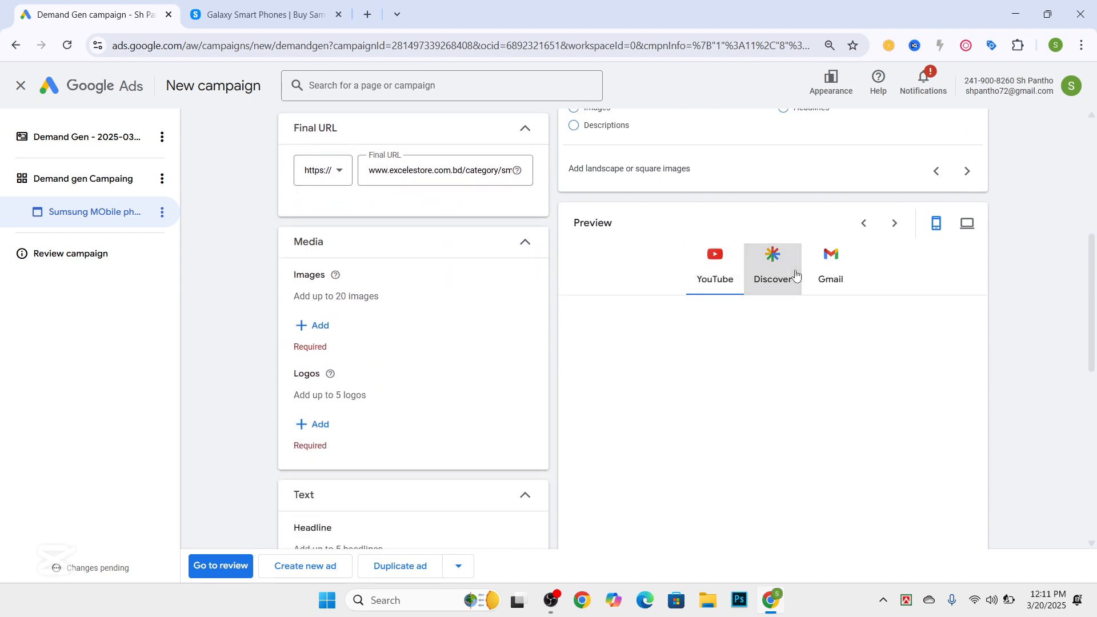
left_click(830, 276)
scroll(979, 174, "down", 1)
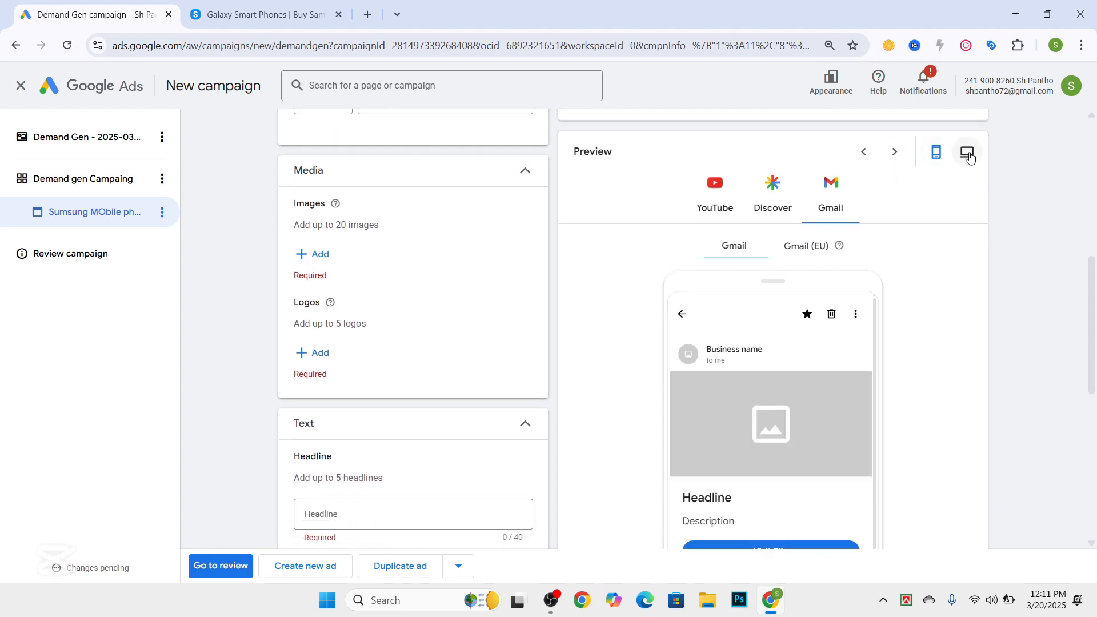
left_click(968, 156)
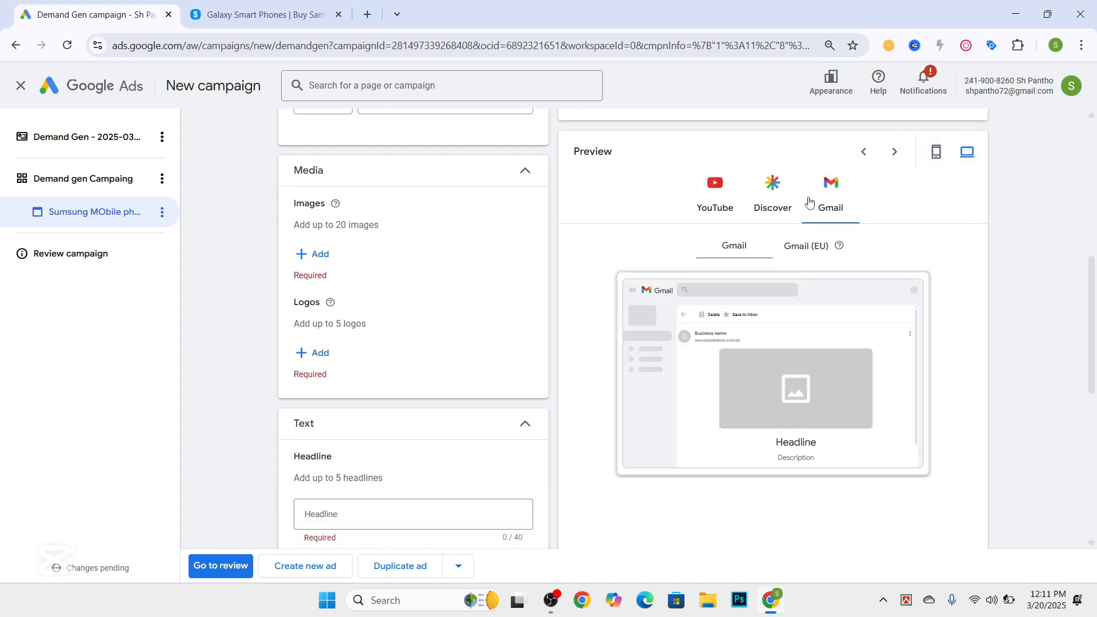
left_click(778, 209)
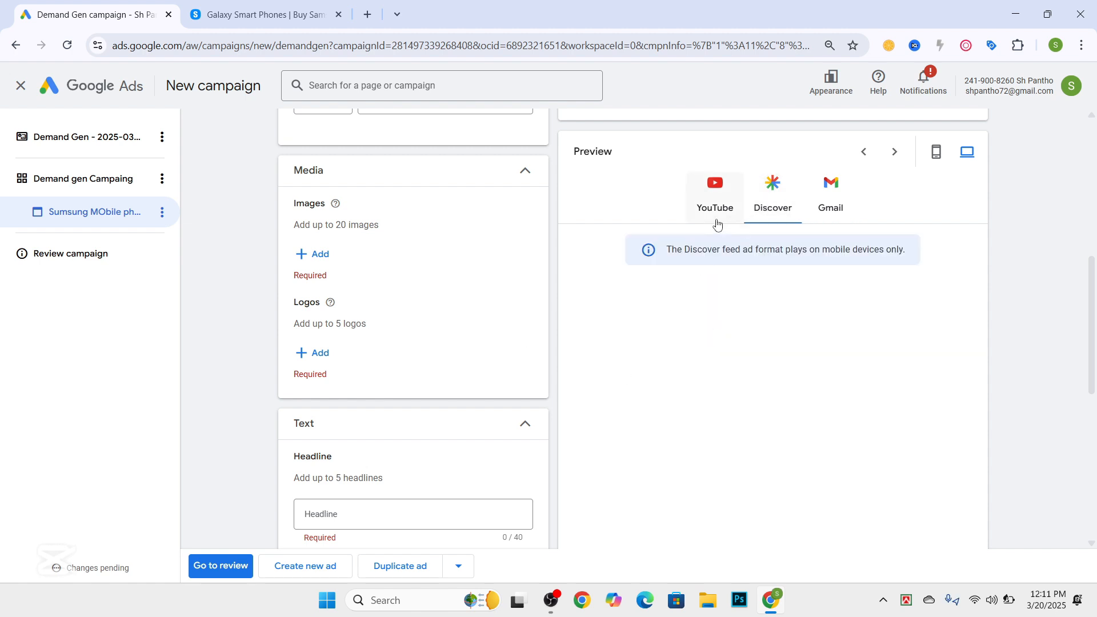
left_click(721, 193)
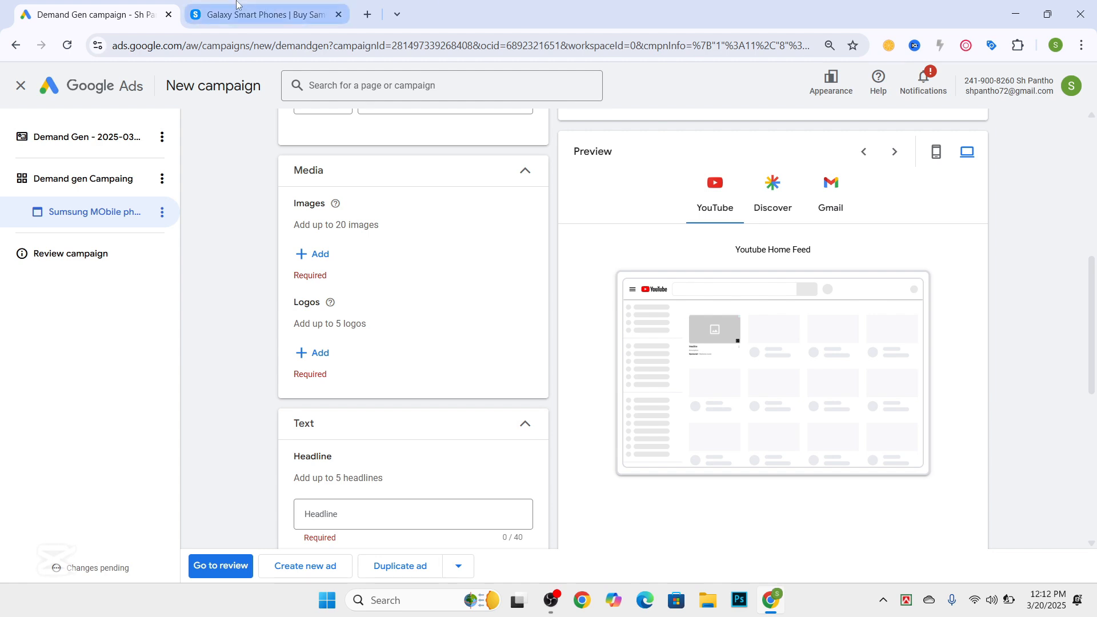
Open the image selection for the ad's media and look through the asset library
scroll(733, 293, "up", 6)
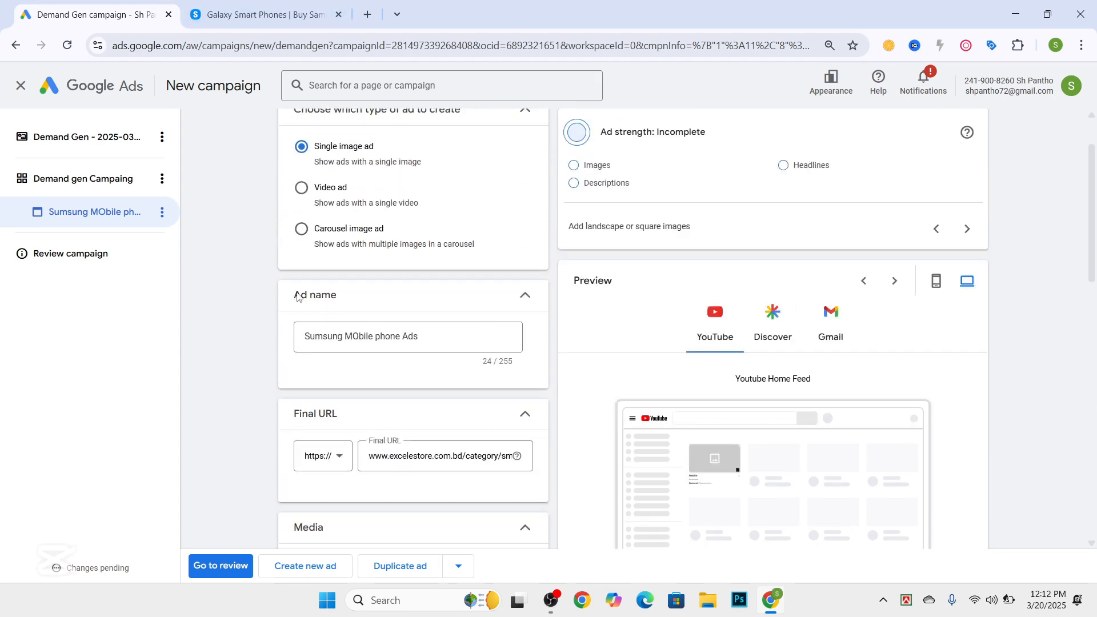
scroll(400, 260, "up", 2)
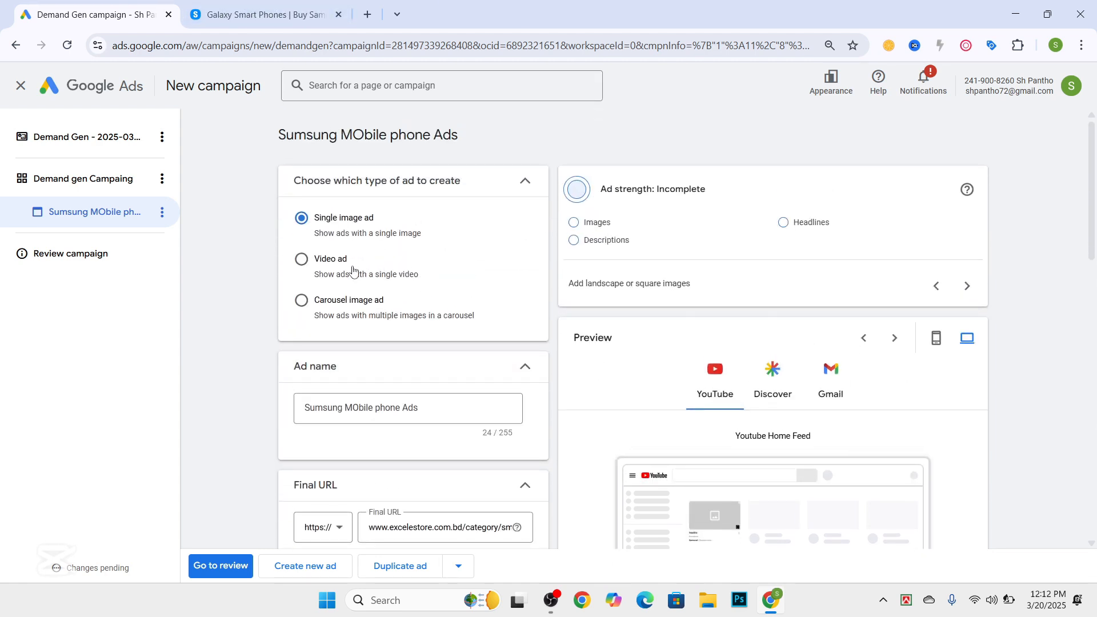
scroll(354, 295, "down", 3)
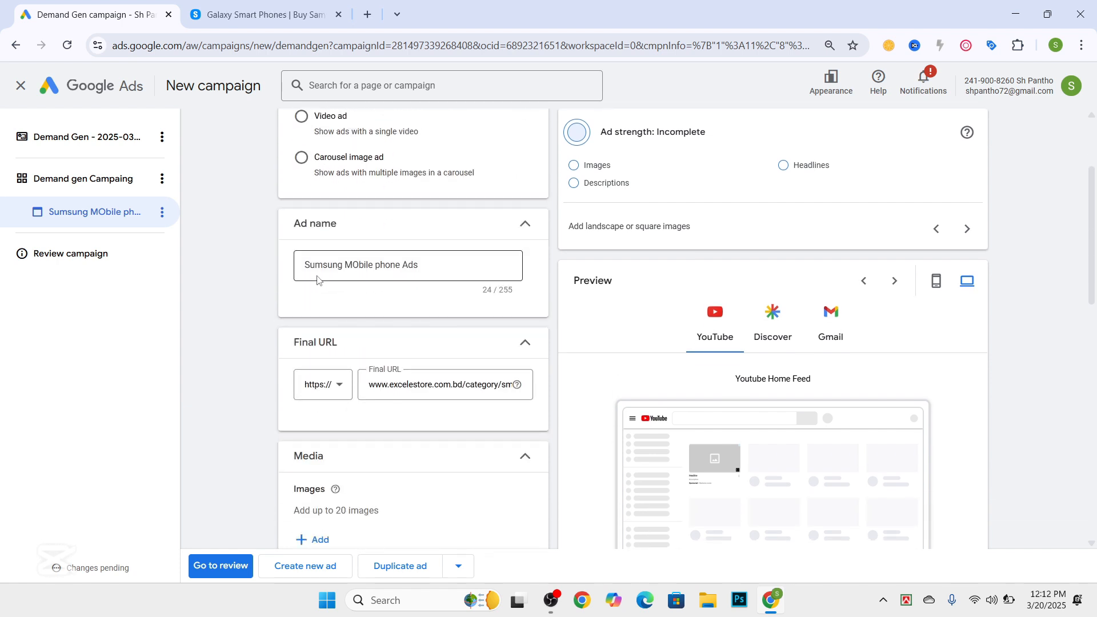
scroll(457, 274, "down", 3)
scroll(381, 349, "down", 1)
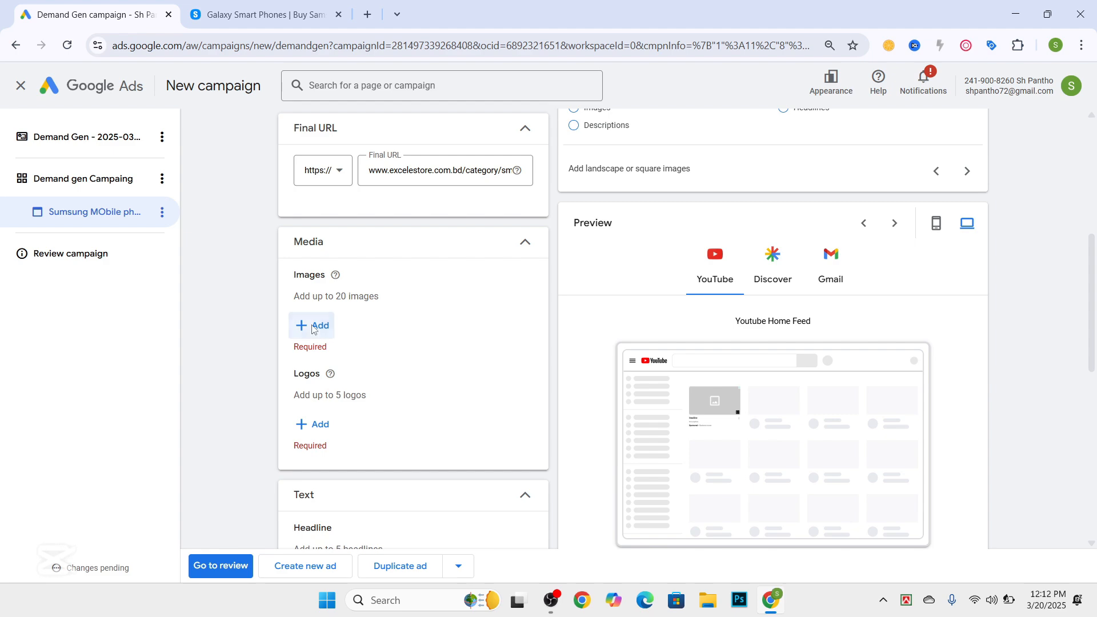
left_click(314, 325)
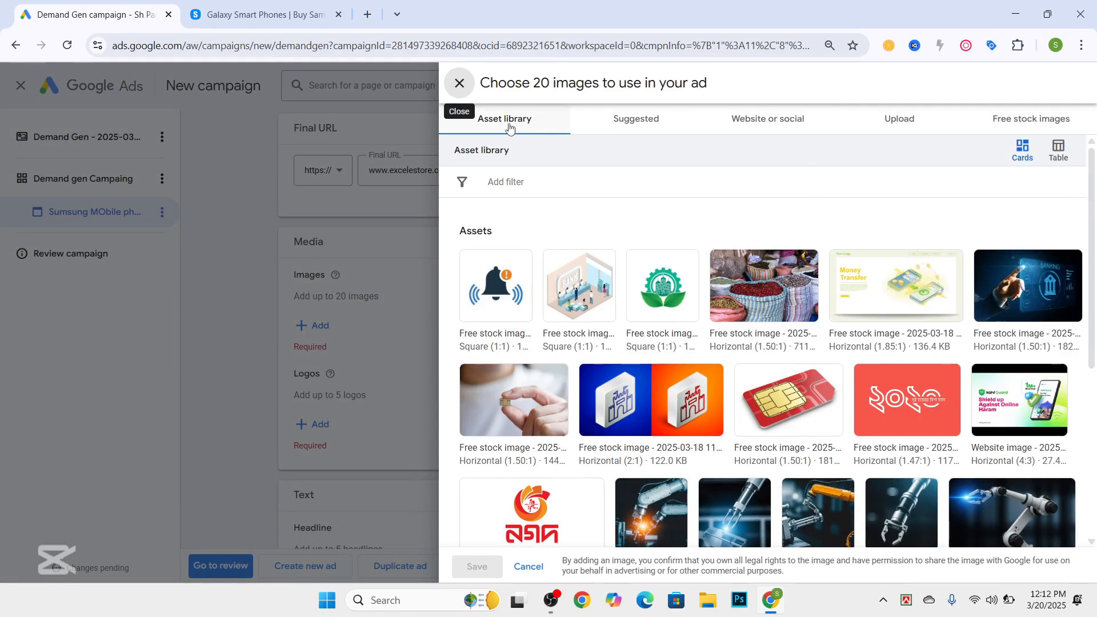
left_click(461, 88)
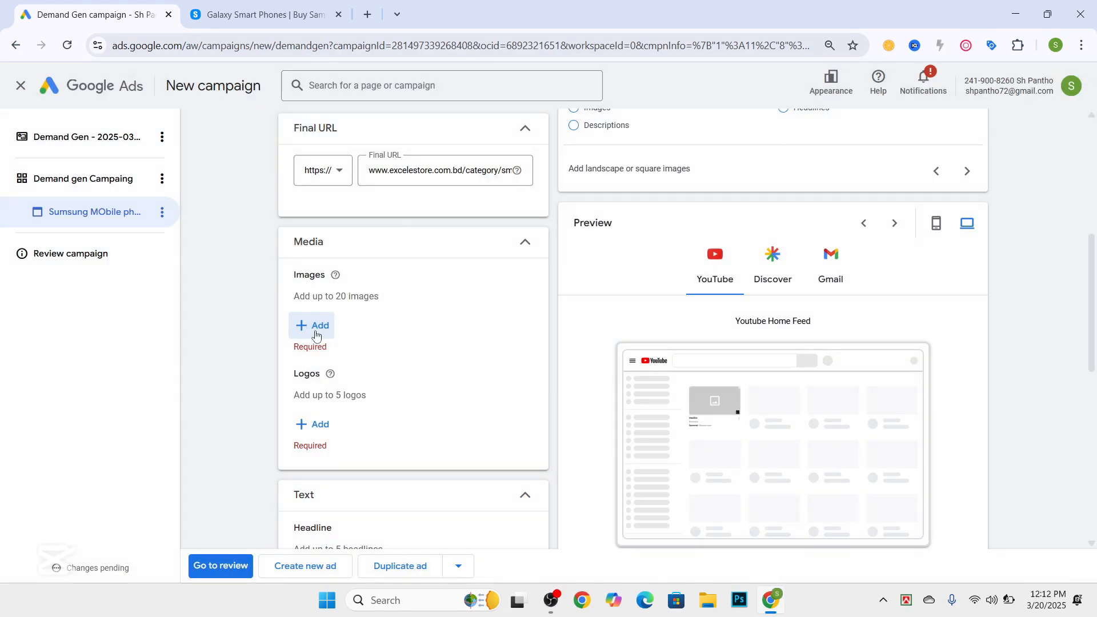
left_click(314, 330)
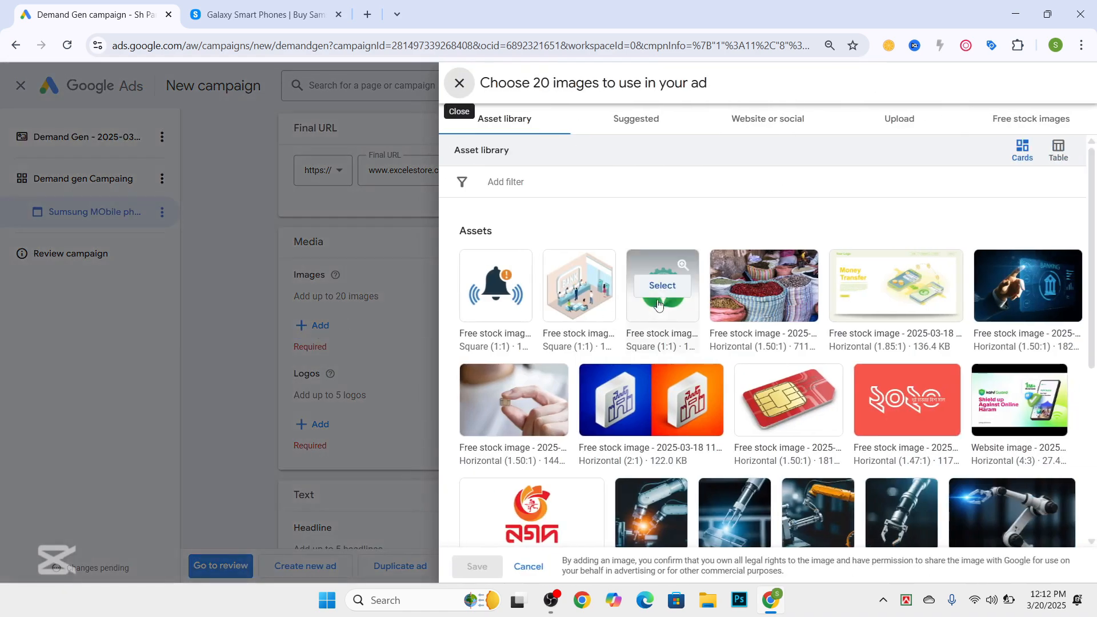
scroll(660, 304, "down", 5)
scroll(660, 304, "up", 5)
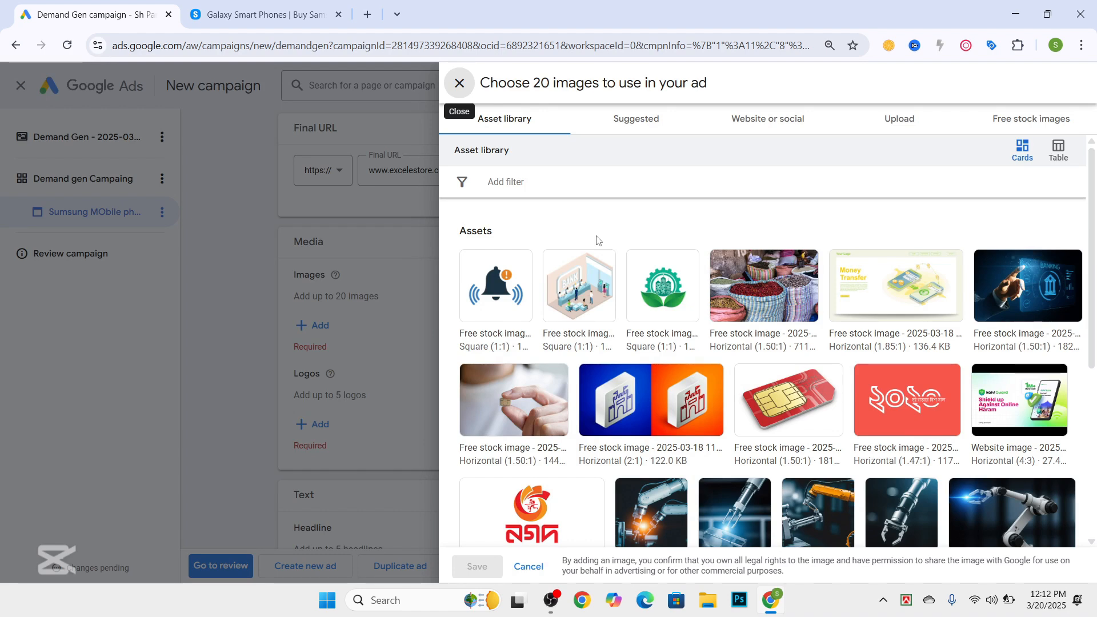
Scan the Excel eStore smartphones category page for ad images, using its copied web address
mouse_move(563, 260)
left_click(759, 123)
left_click(262, 14)
left_click(237, 46)
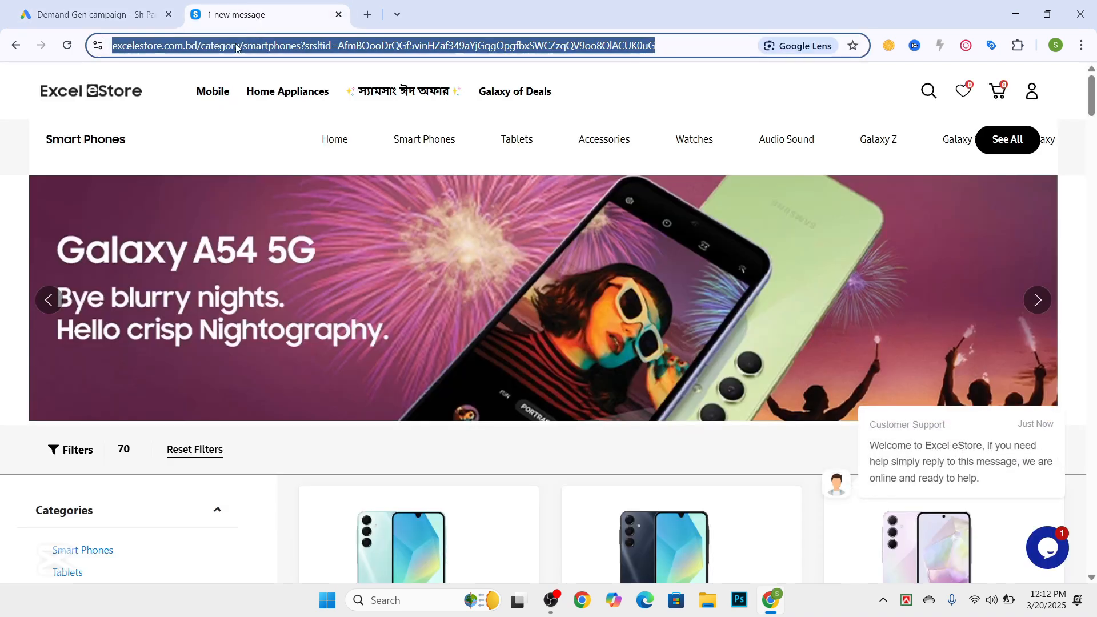
left_click(91, 15)
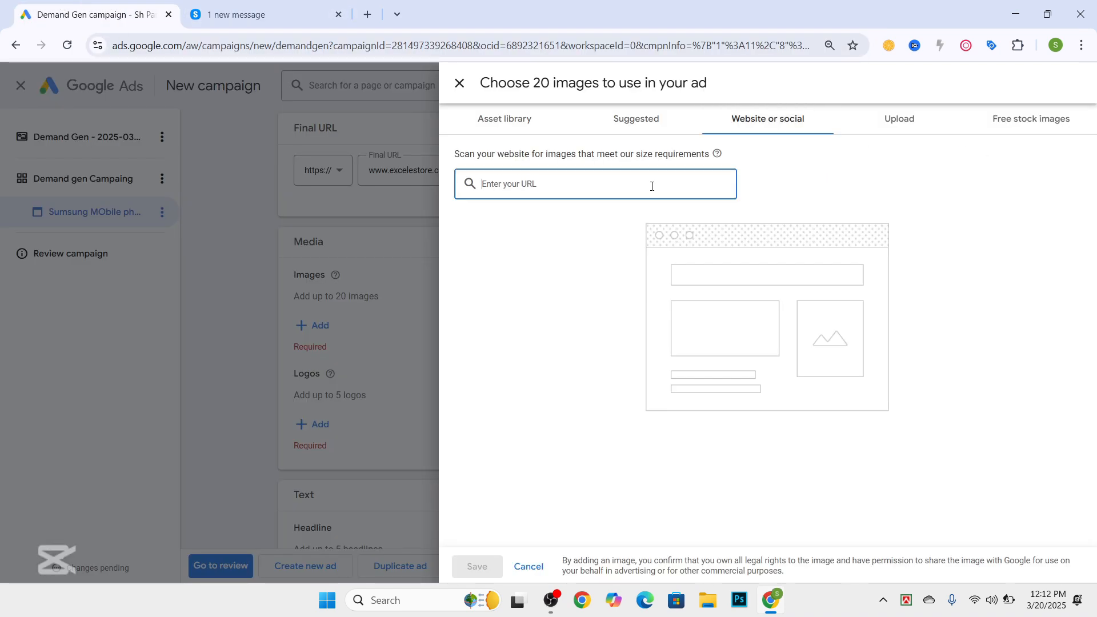
key("ctrl+v")
key("Return")
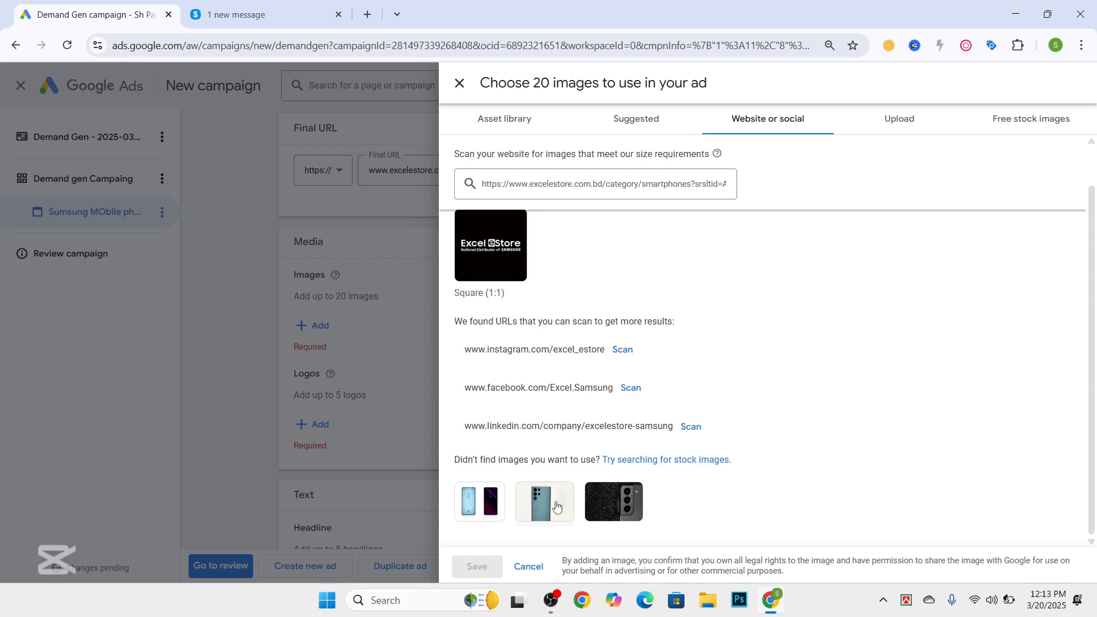
left_click(622, 350)
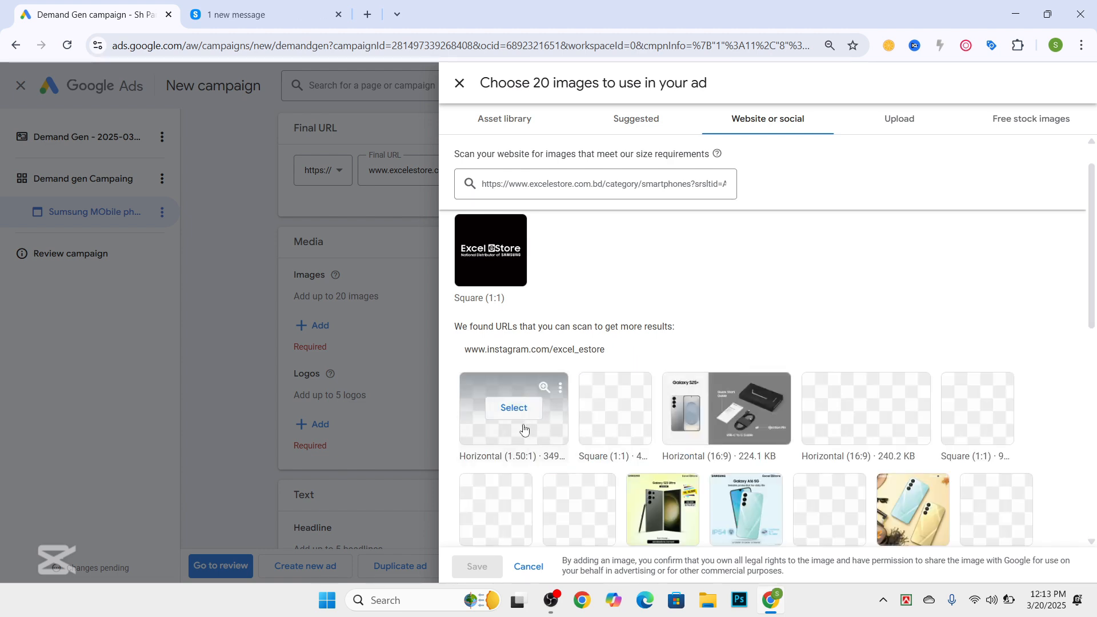
mouse_move(753, 409)
scroll(791, 397, "down", 6)
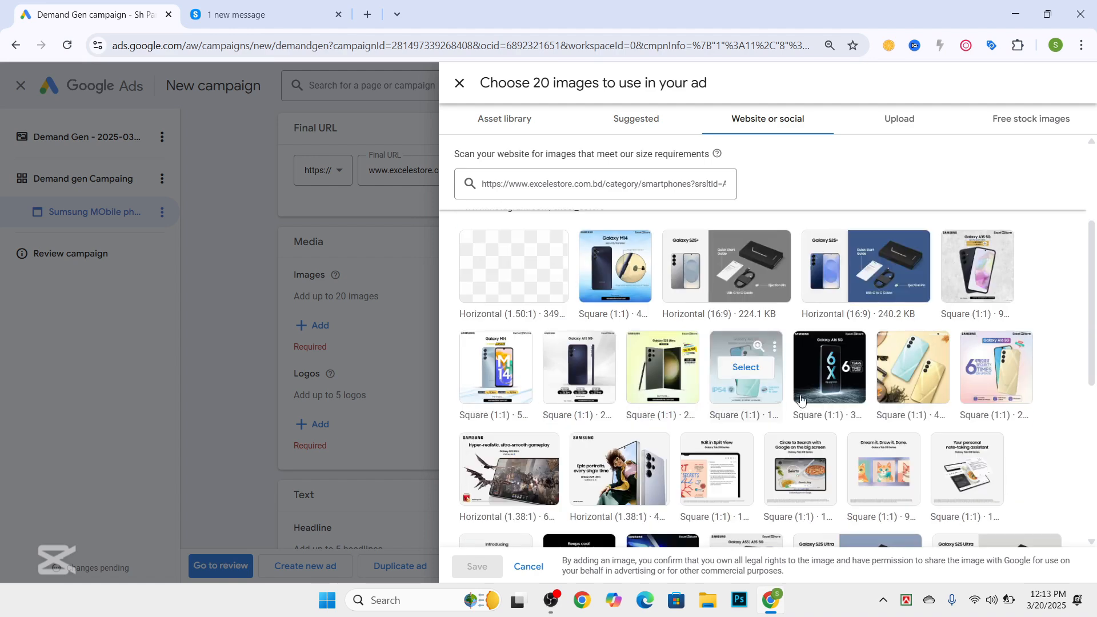
scroll(535, 358, "up", 6)
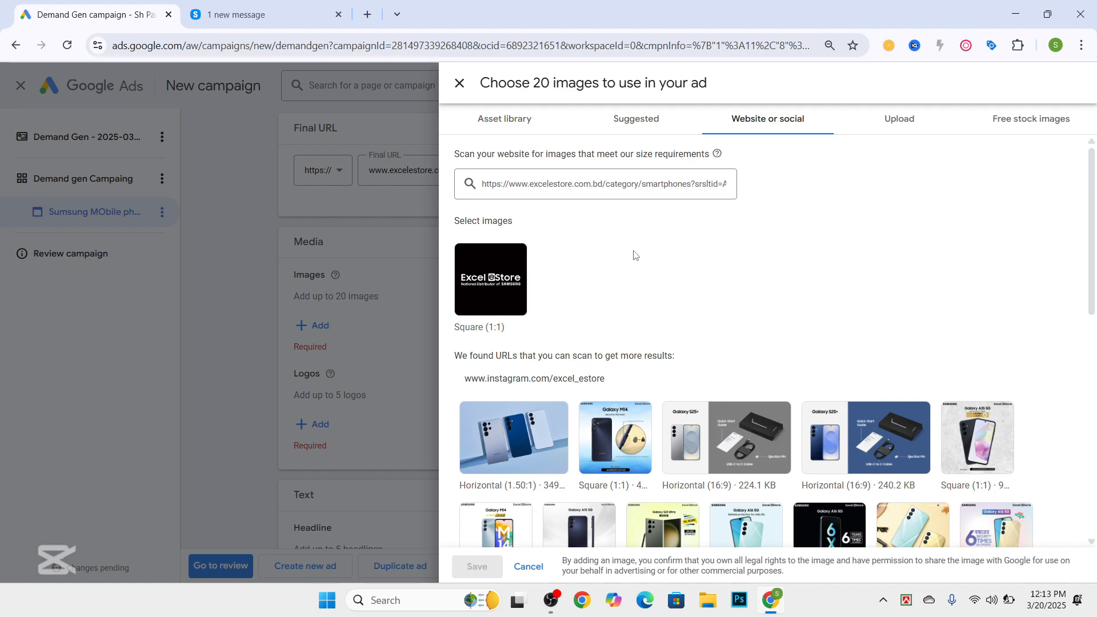
scroll(635, 255, "down", 2)
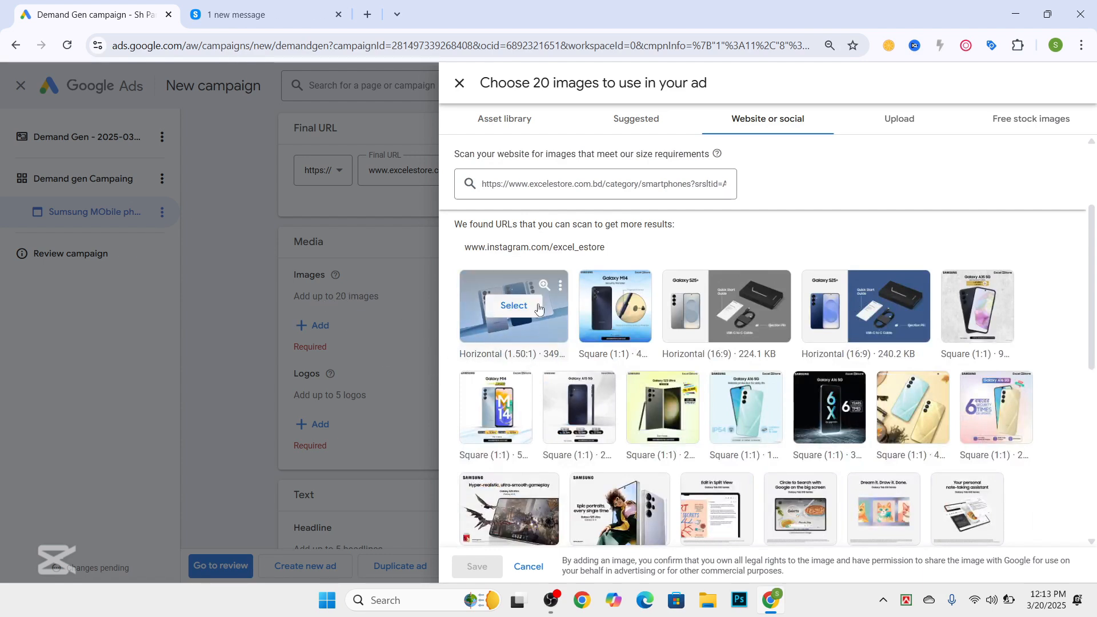
Select all five images in the first row of the Instagram results for the ad
left_click(534, 305)
left_click(620, 313)
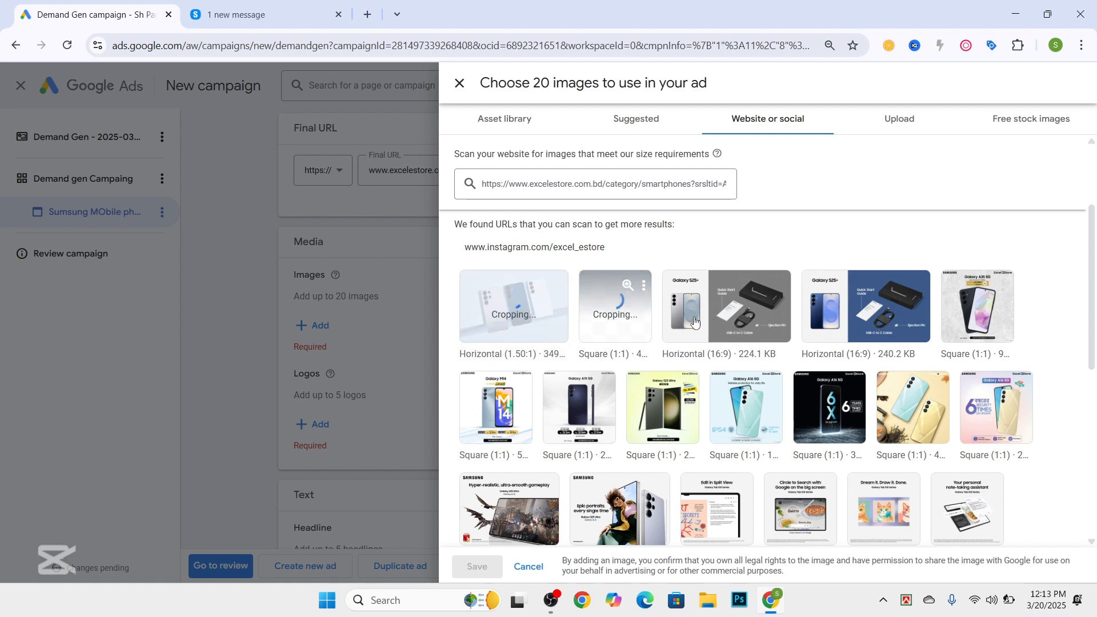
left_click(704, 312)
left_click(996, 318)
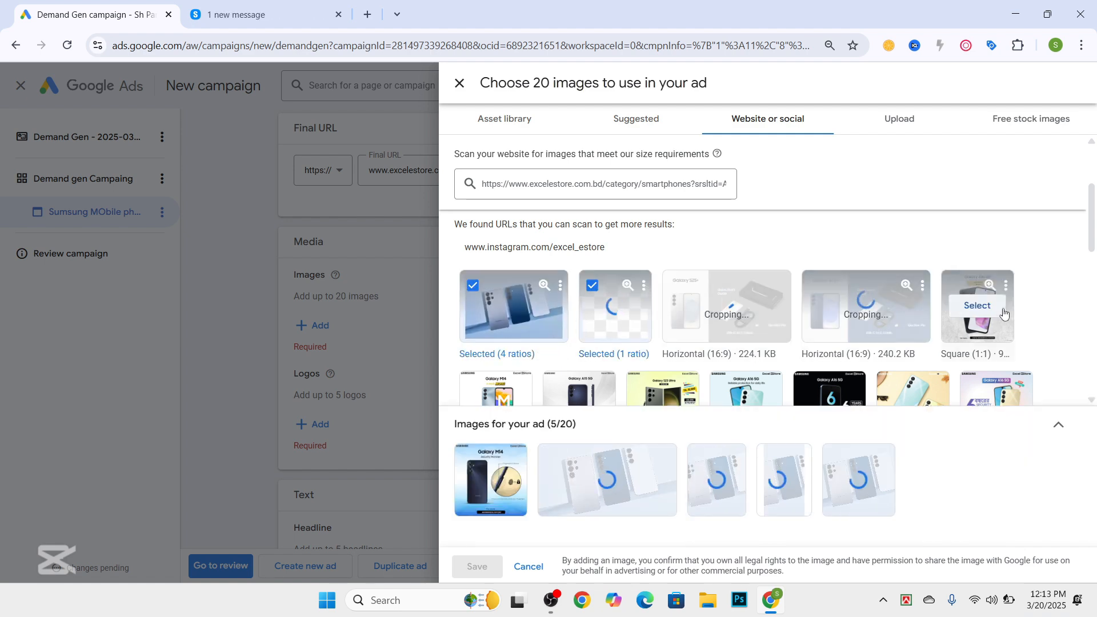
Add the first six images in the second row of Instagram results to the selection and dismiss the selection error
scroll(492, 388, "down", 3)
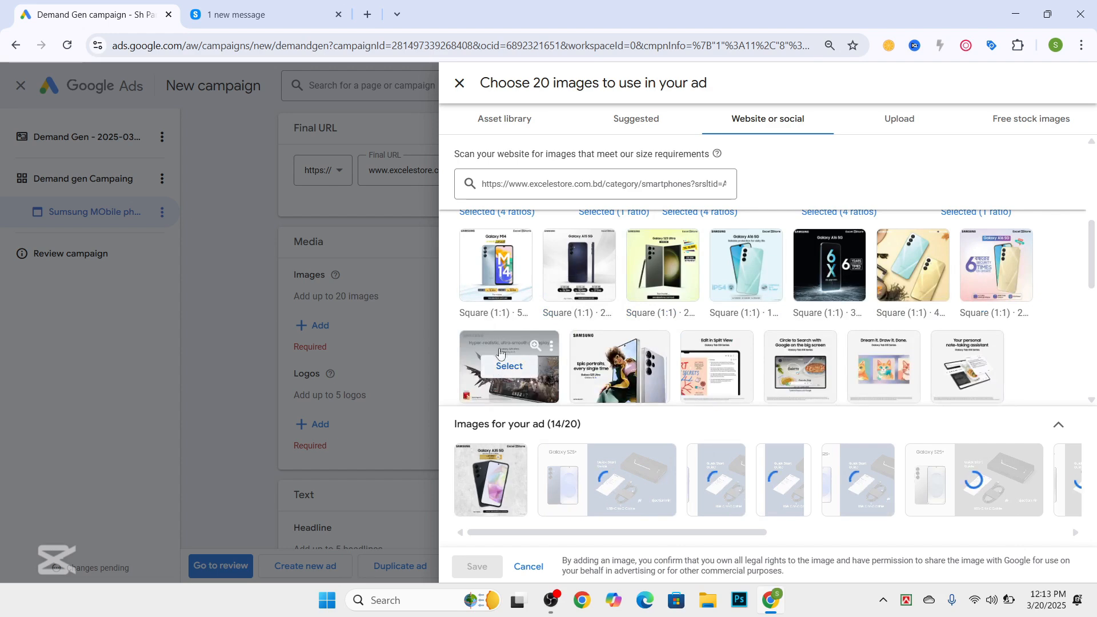
left_click(494, 264)
left_click(580, 265)
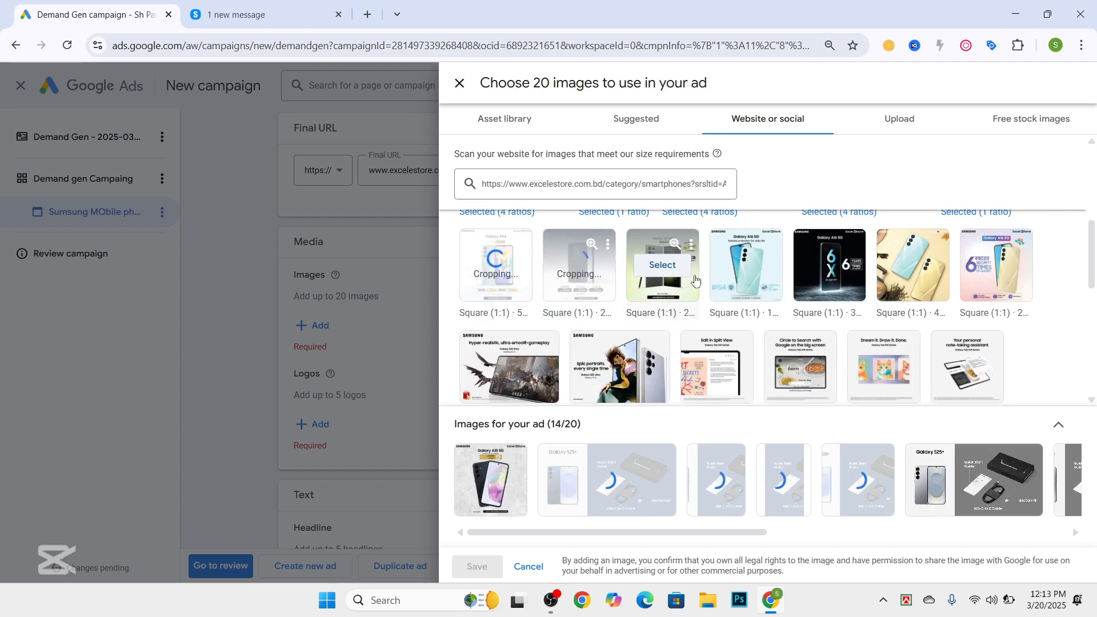
left_click(662, 266)
left_click(746, 265)
left_click(830, 266)
left_click(913, 265)
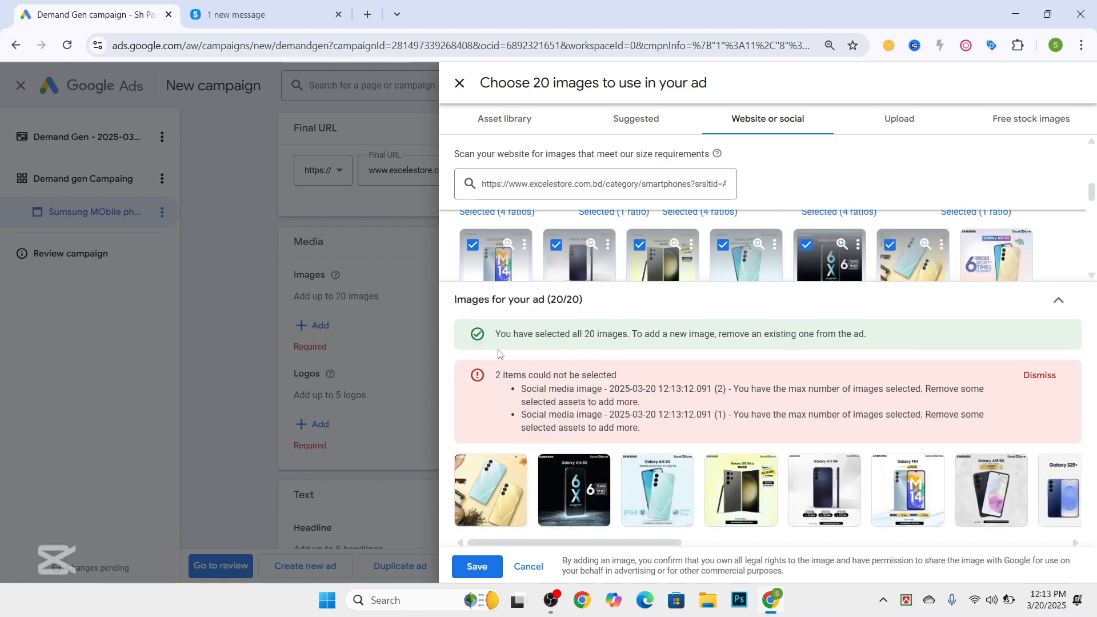
left_click(1038, 376)
scroll(574, 331, "up", 3)
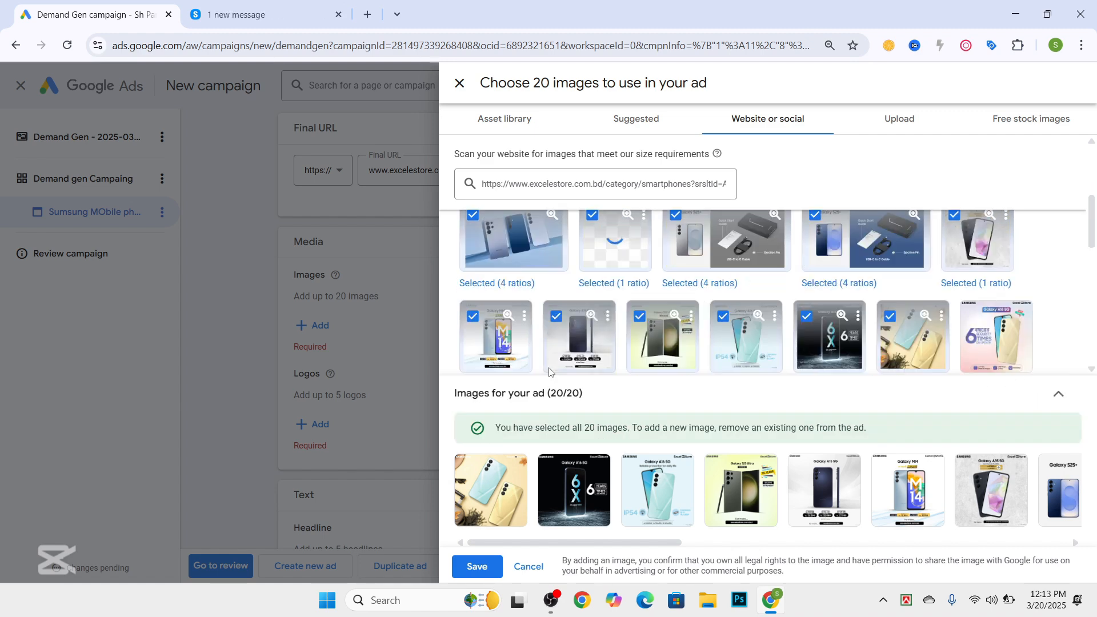
Look over the Instagram scan results and save the 20 selected images to the ad
scroll(614, 305, "down", 2)
scroll(516, 301, "up", 2)
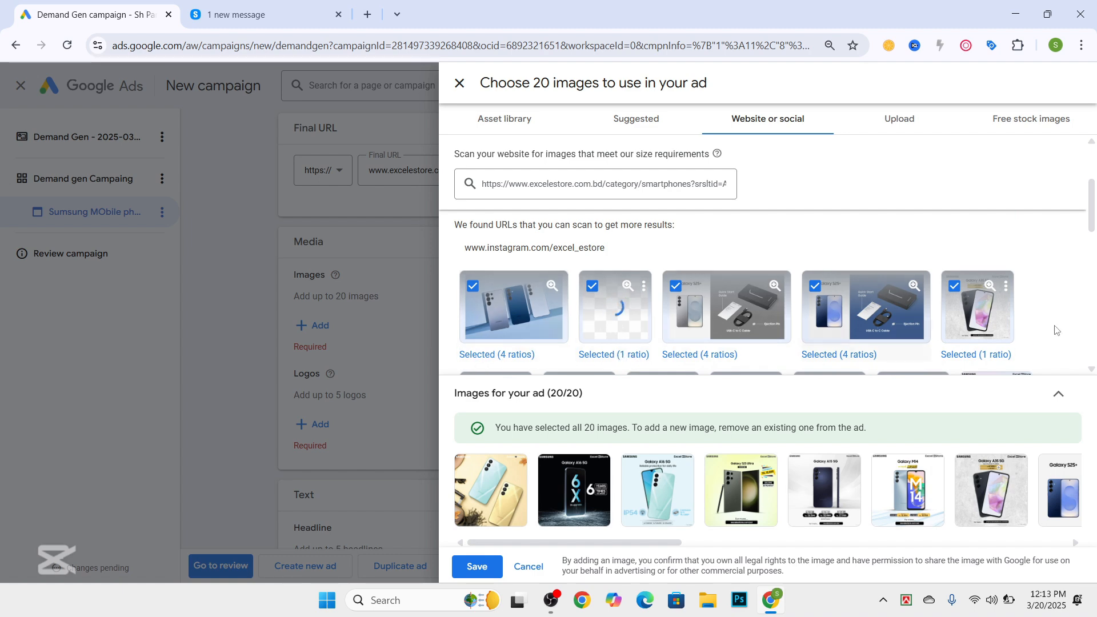
scroll(1059, 328, "down", 1)
scroll(858, 329, "down", 2)
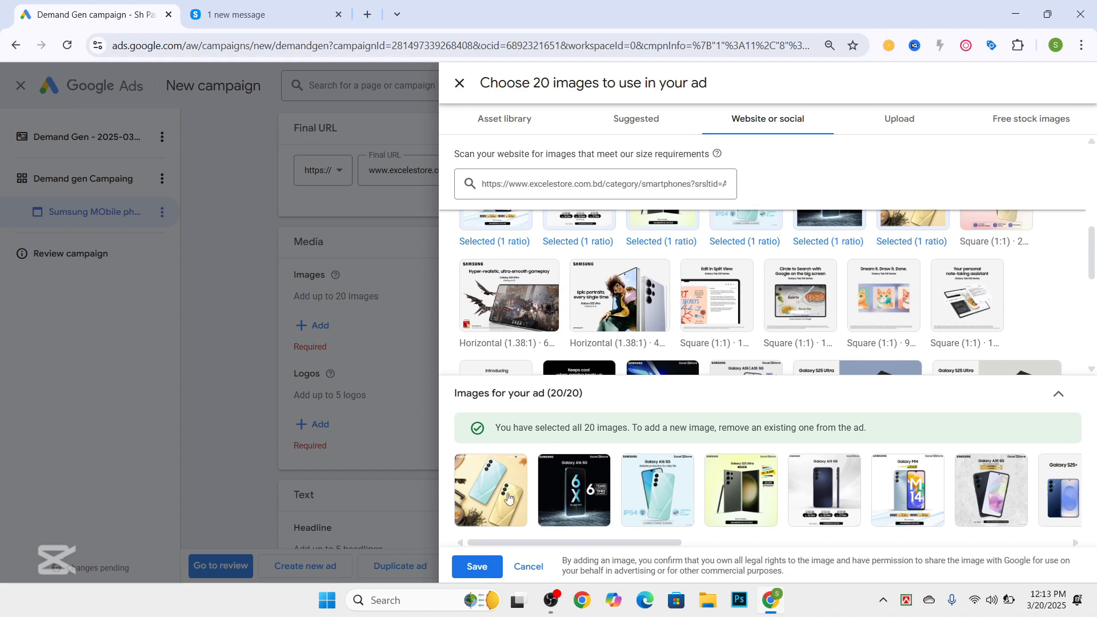
left_click(486, 571)
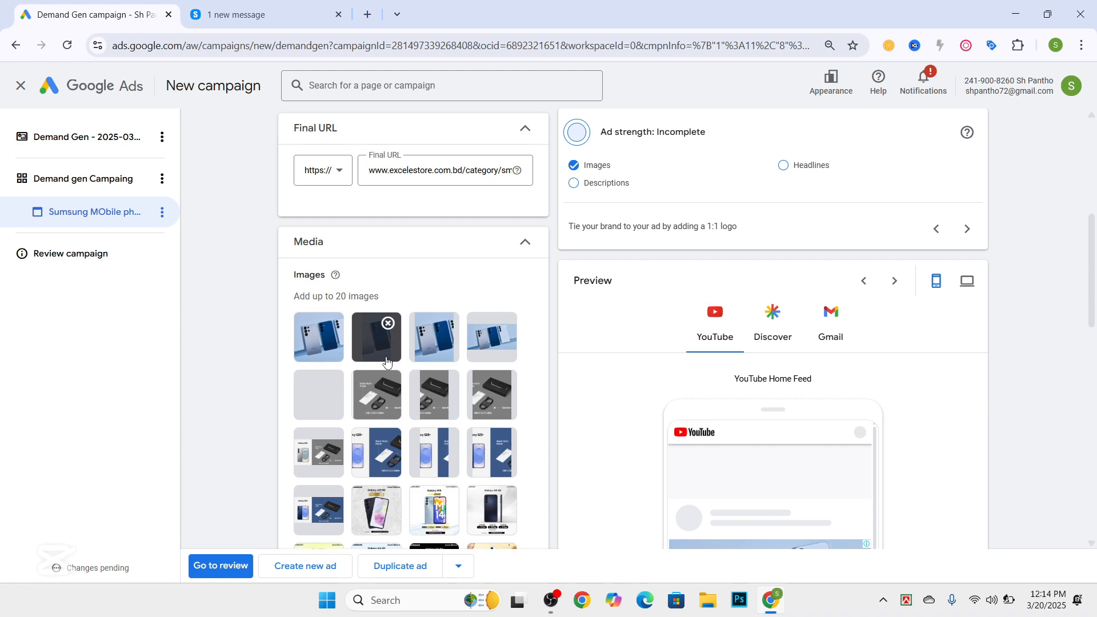
scroll(818, 319, "down", 2)
scroll(342, 376, "down", 4)
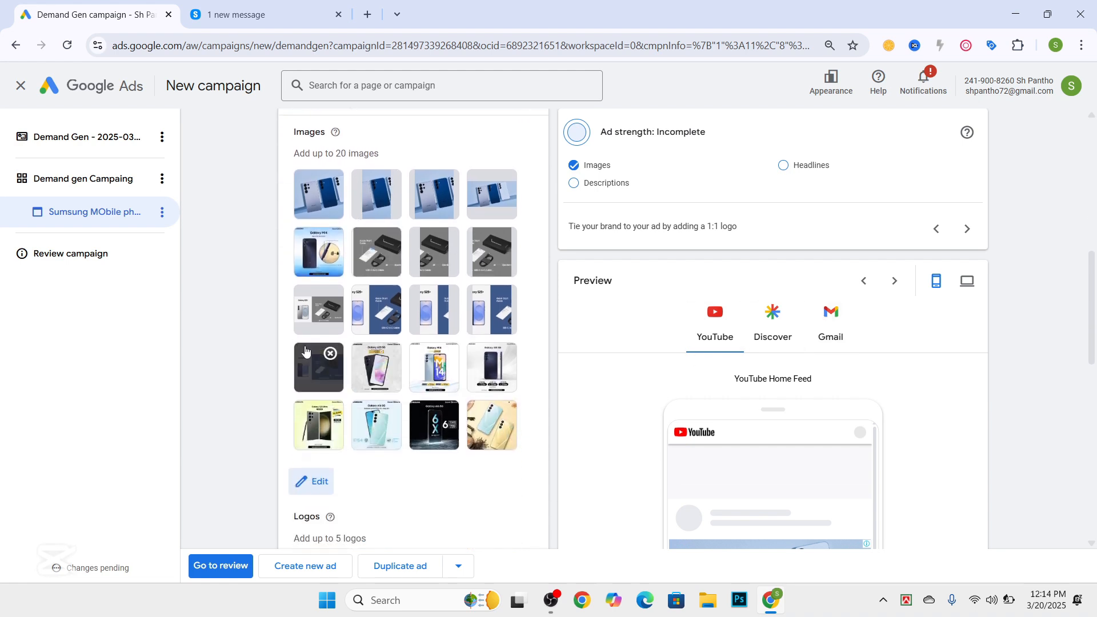
scroll(368, 395, "down", 2)
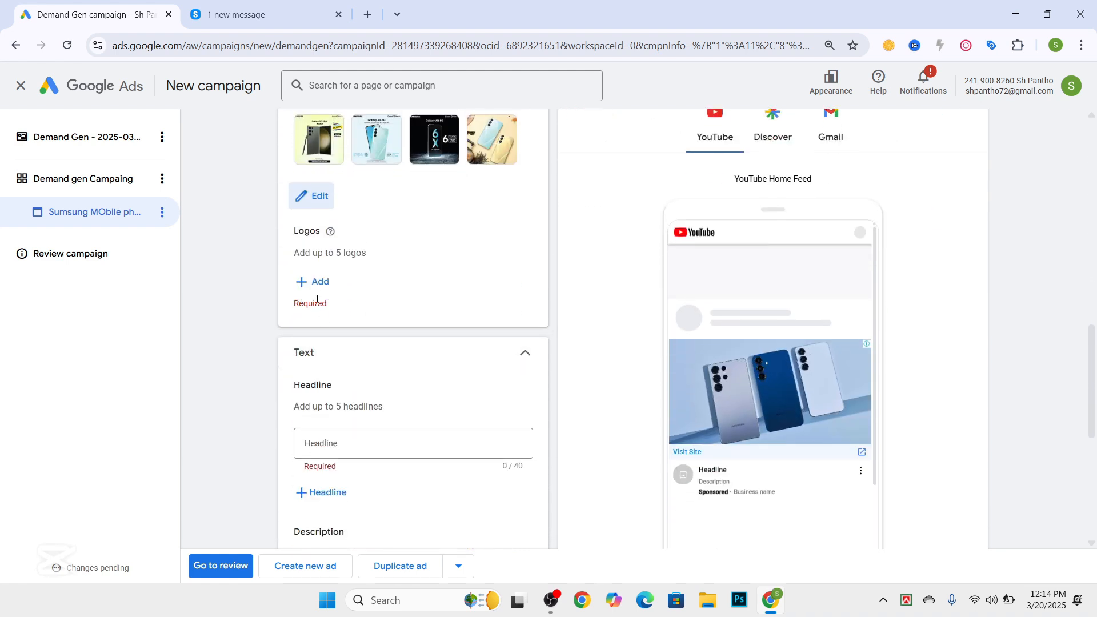
left_click(314, 285)
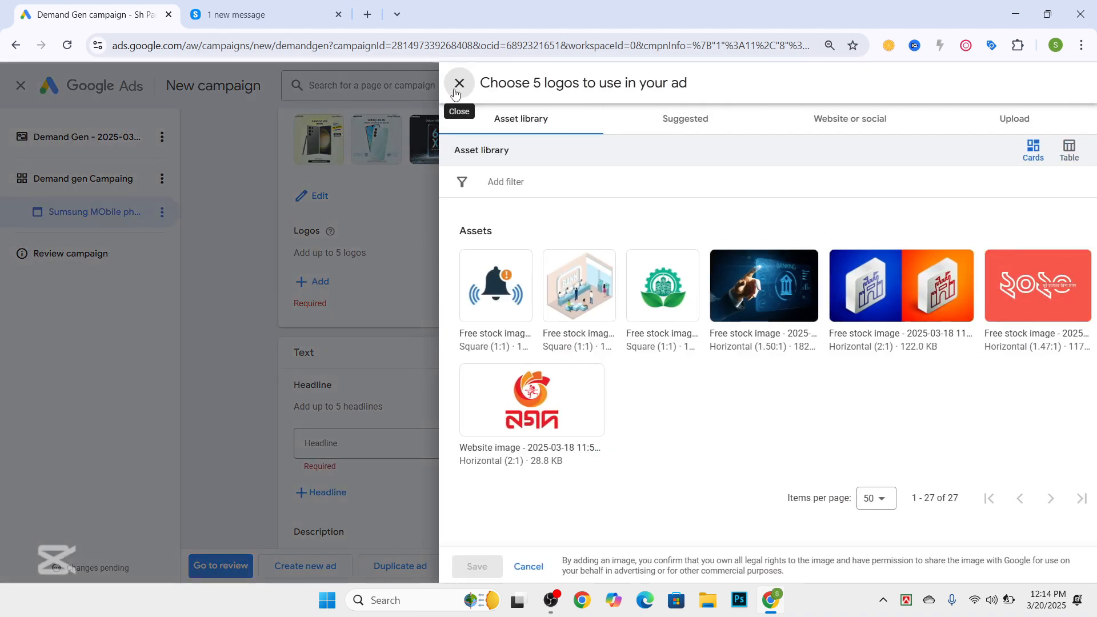
left_click(458, 84)
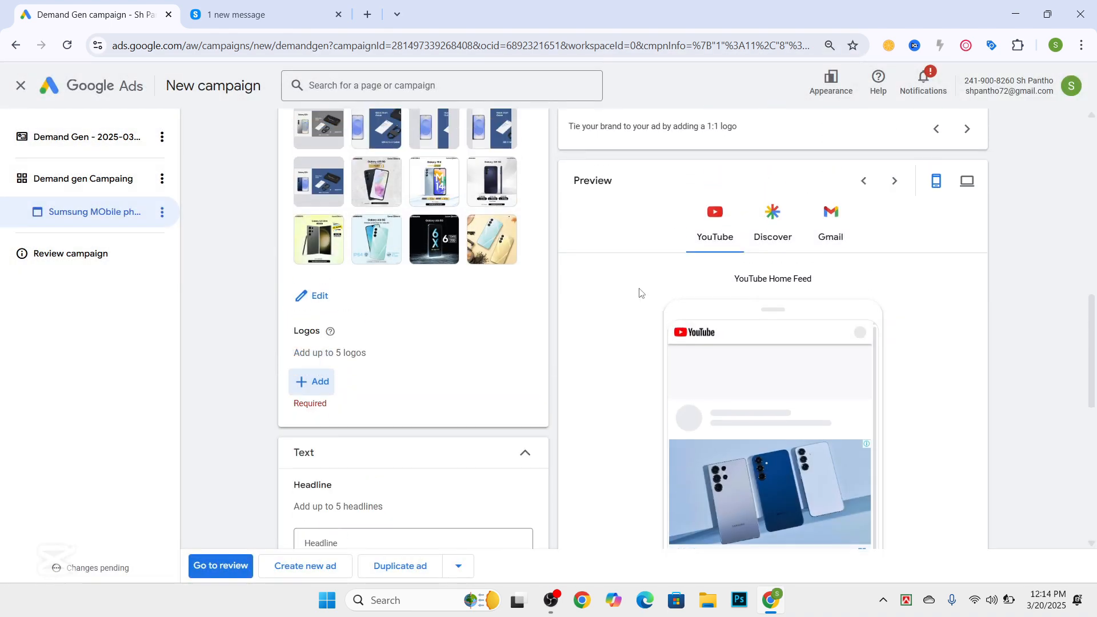
left_click(264, 15)
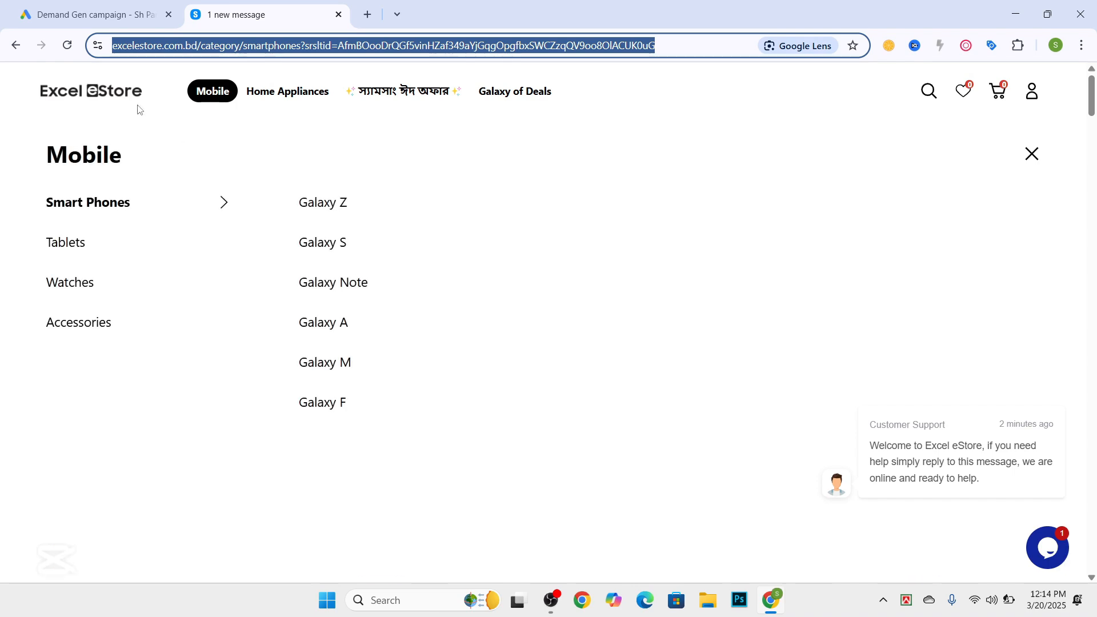
left_click(86, 12)
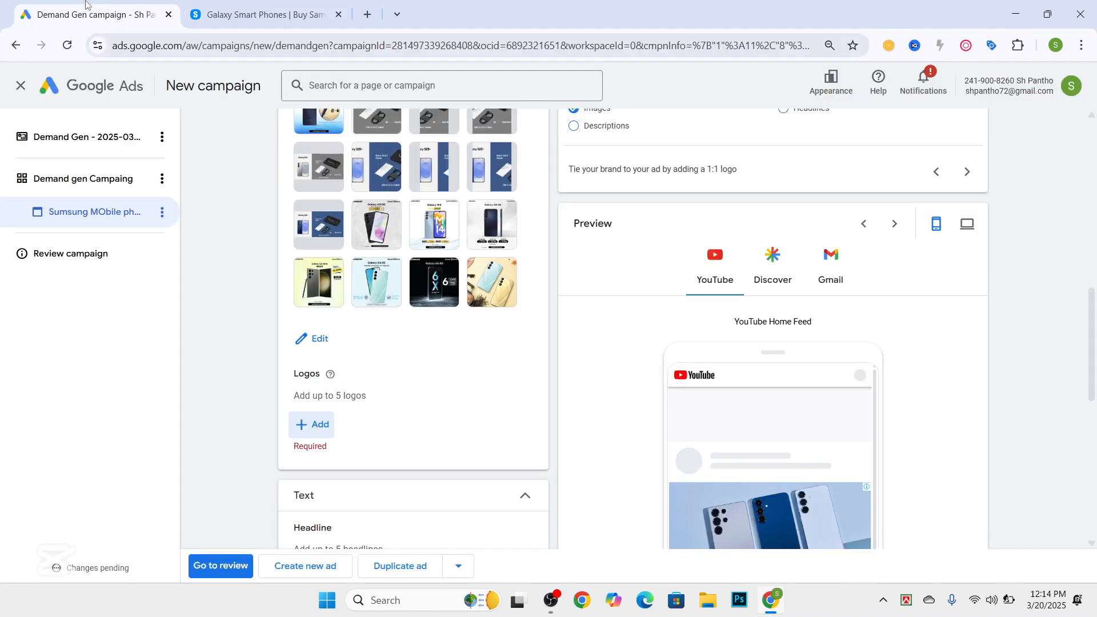
left_click(309, 424)
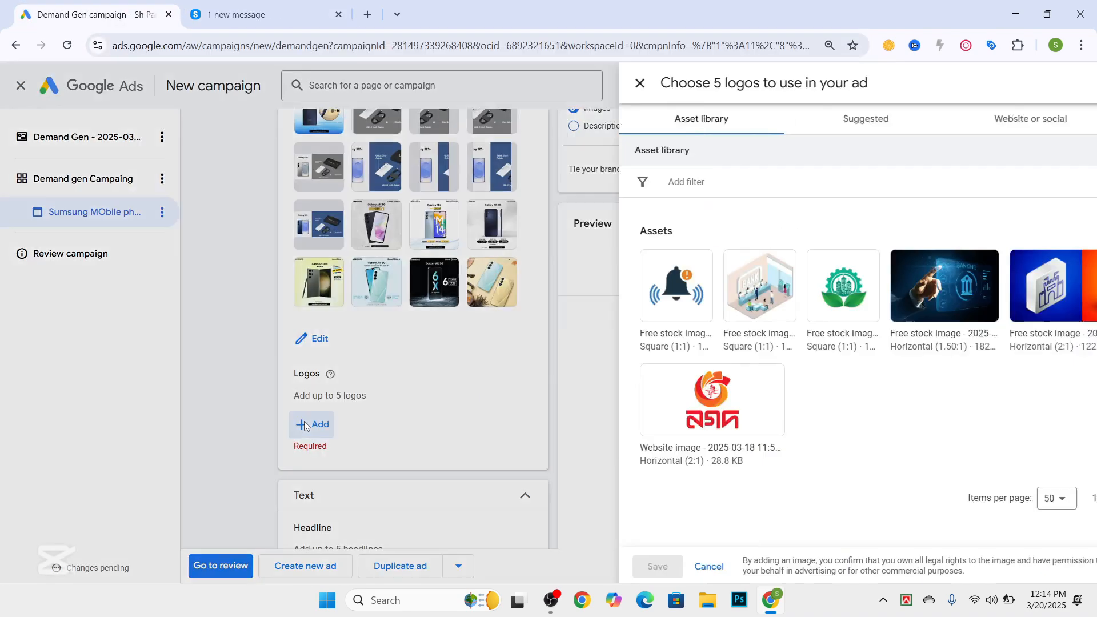
left_click(694, 121)
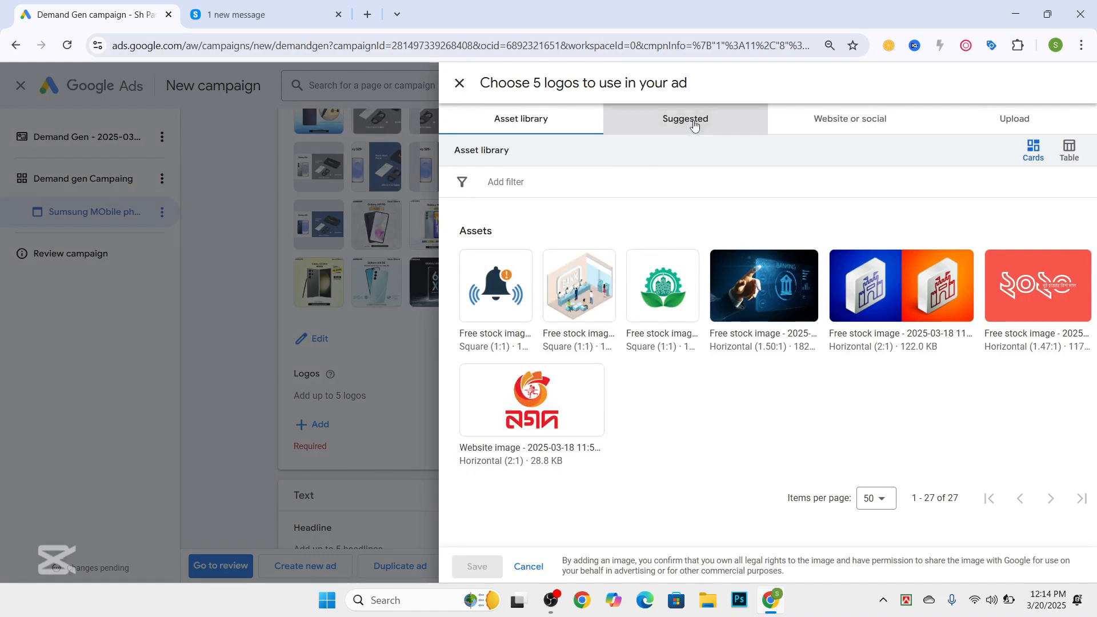
left_click(832, 119)
left_click(251, 14)
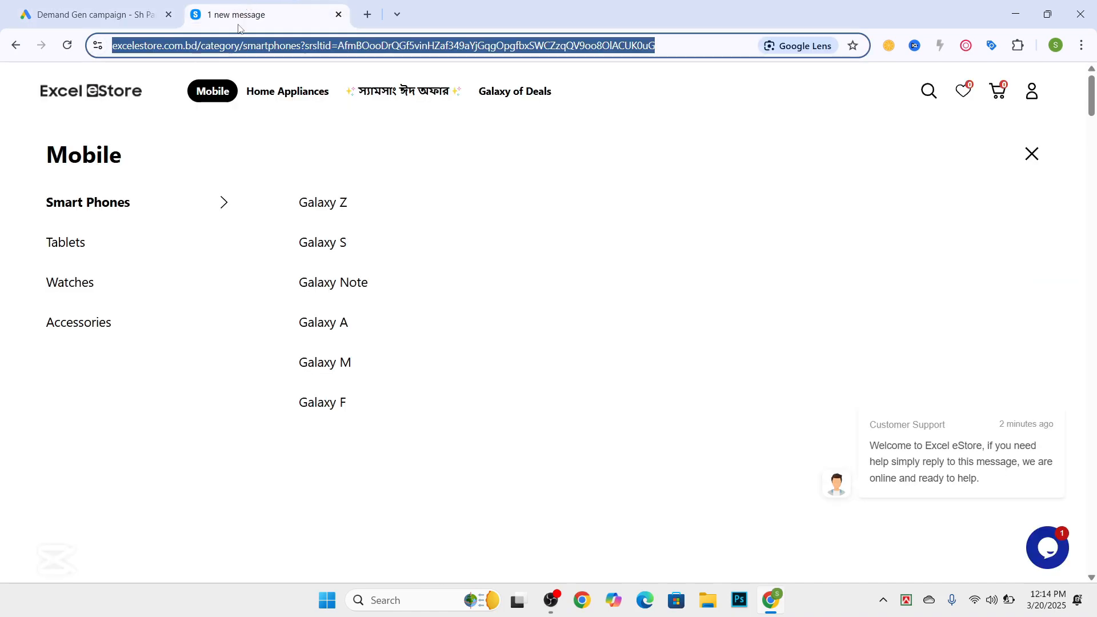
left_click(213, 46)
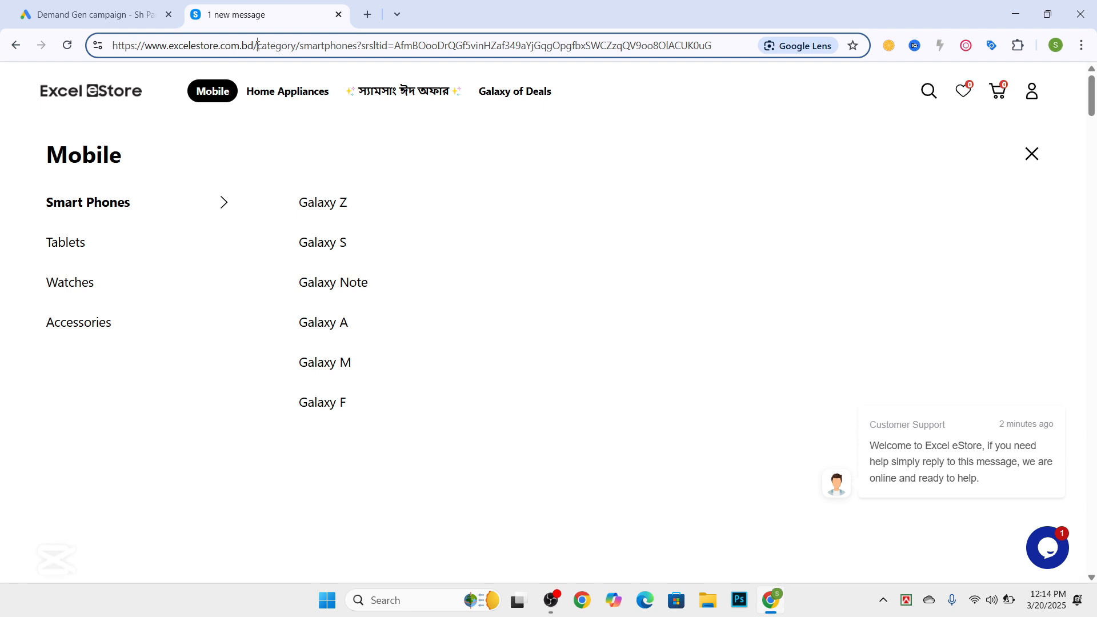
left_click_drag(257, 46, 112, 45)
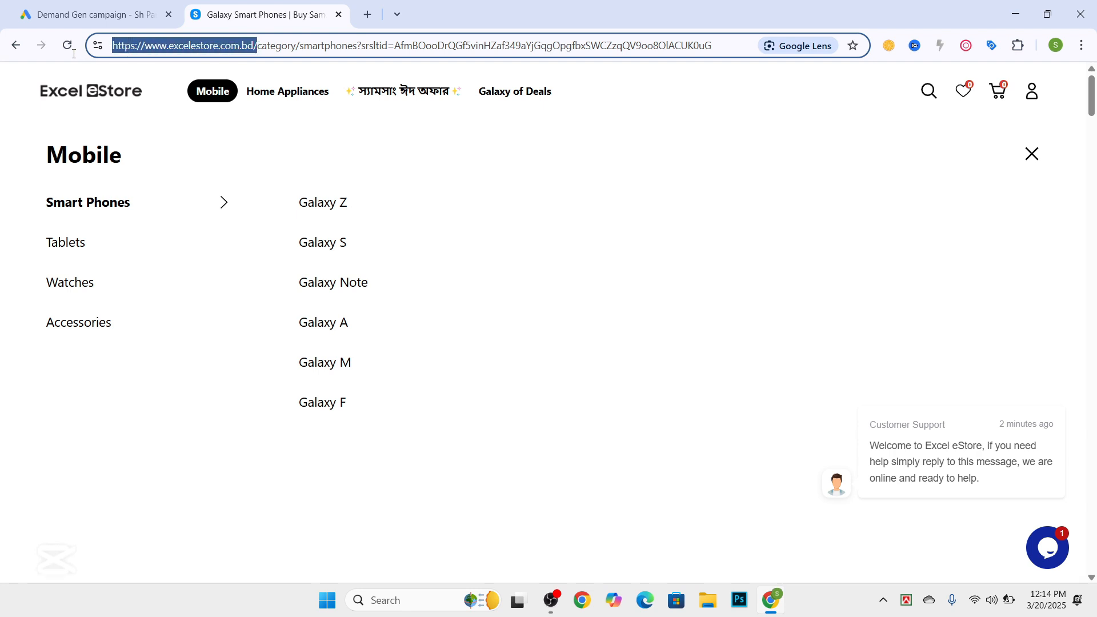
key("ctrl+c")
left_click(113, 3)
left_click(518, 181)
key("ctrl+v")
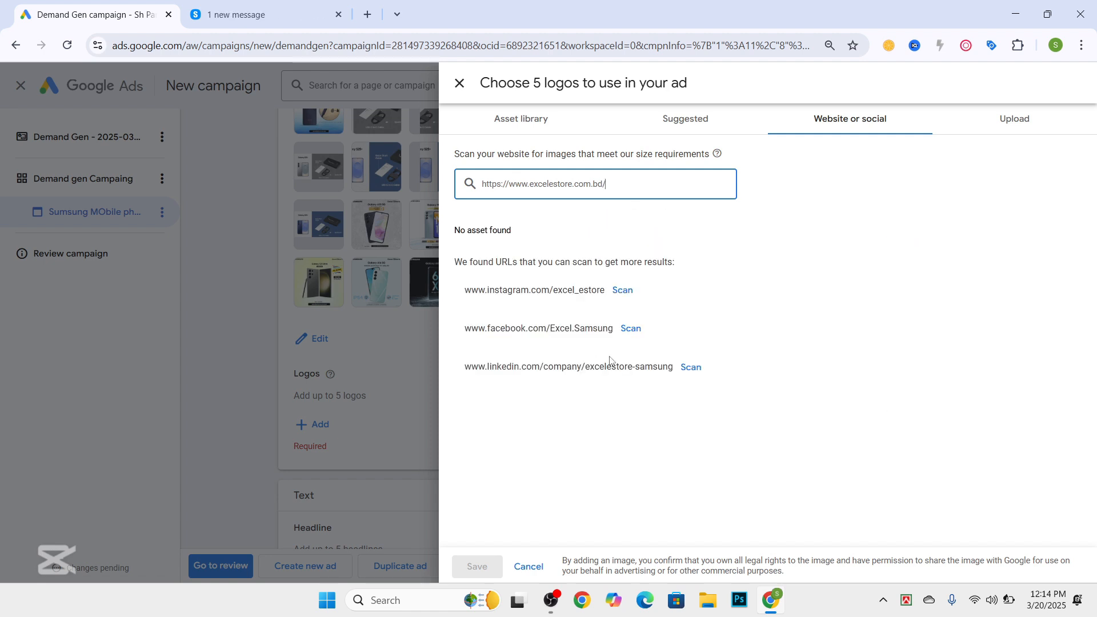
left_click(623, 290)
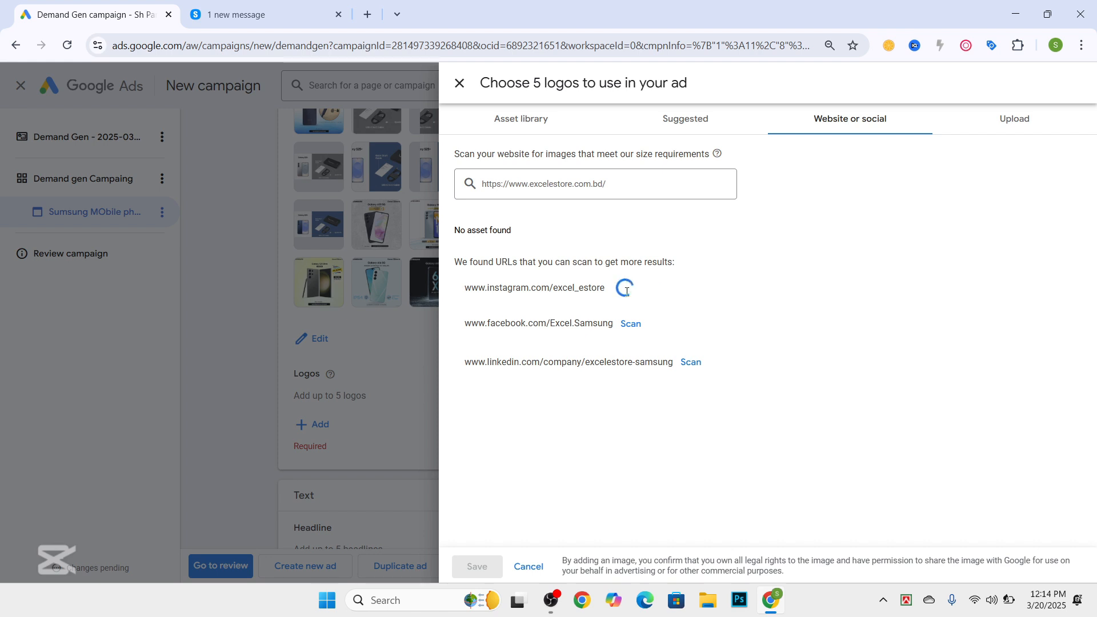
left_click(631, 325)
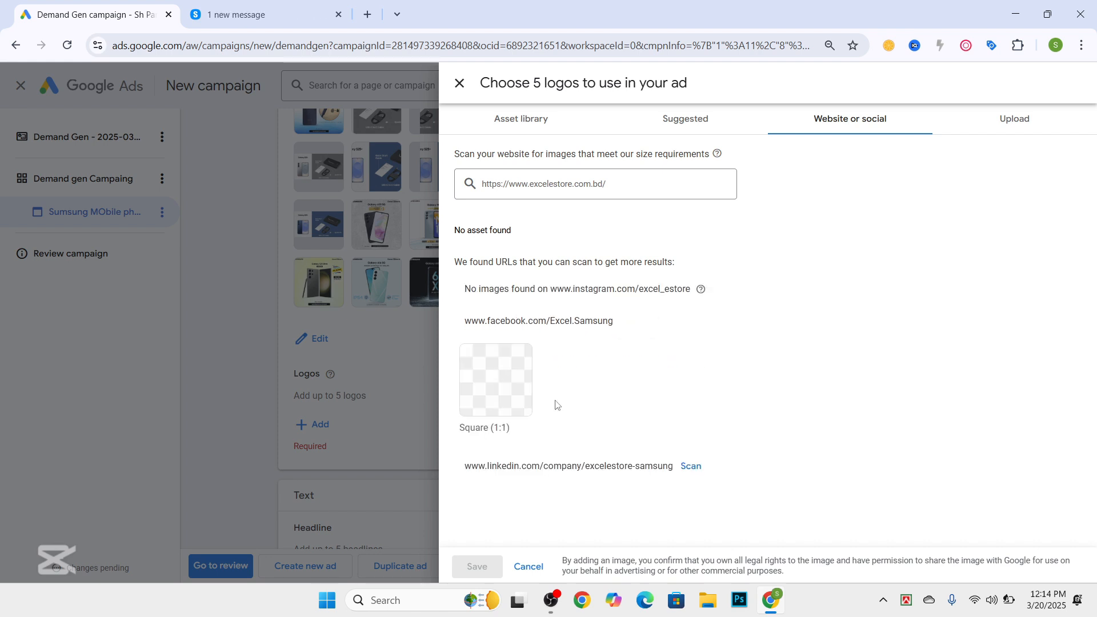
mouse_move(506, 375)
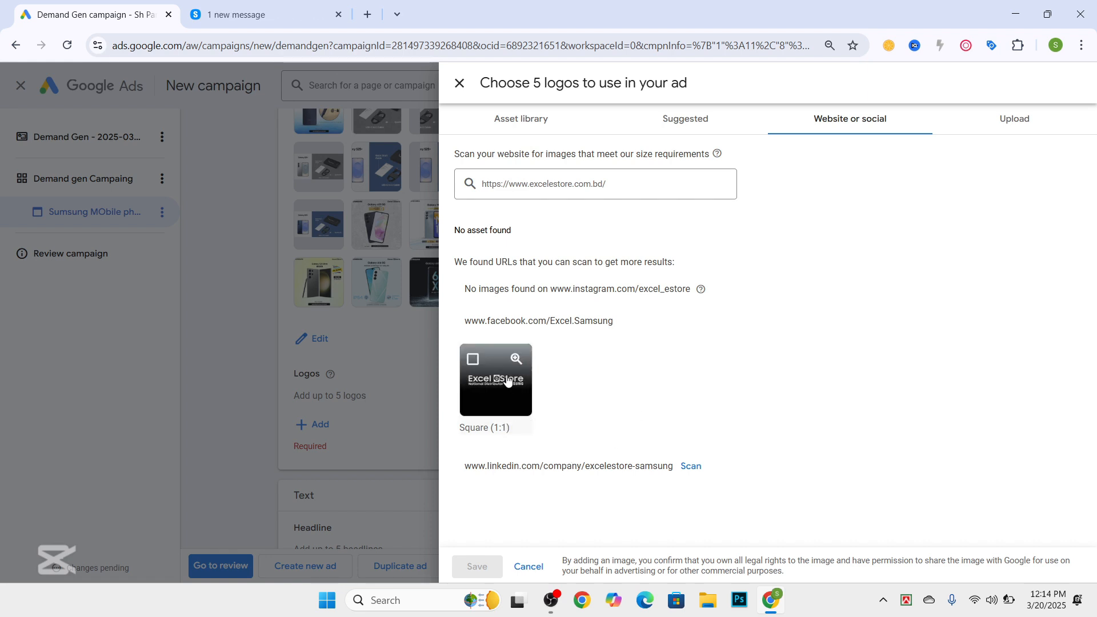
left_click(508, 381)
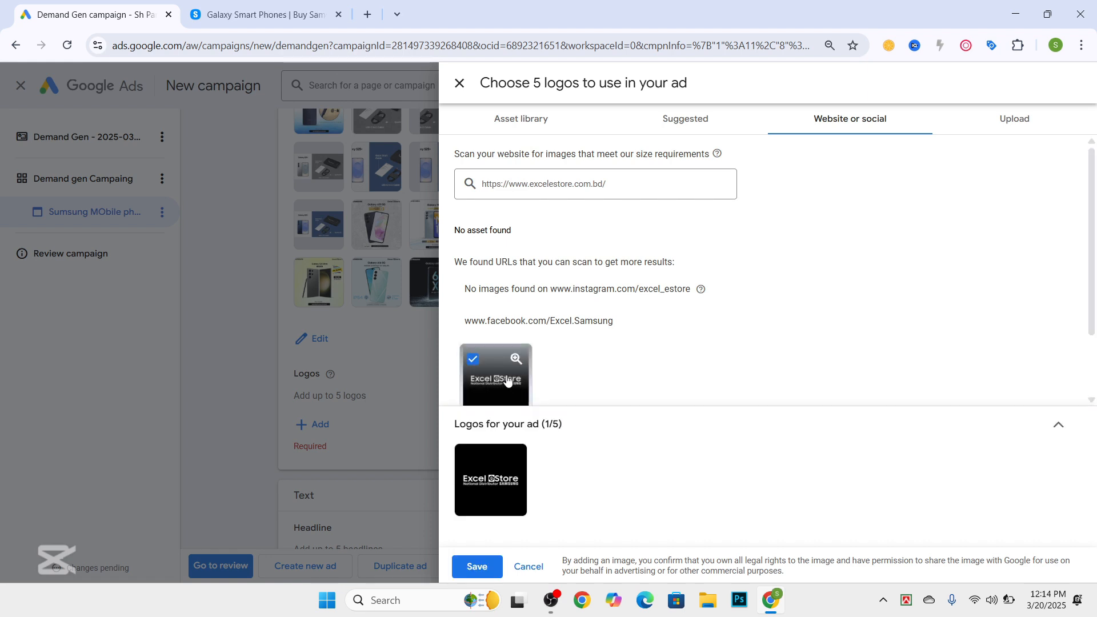
left_click(470, 566)
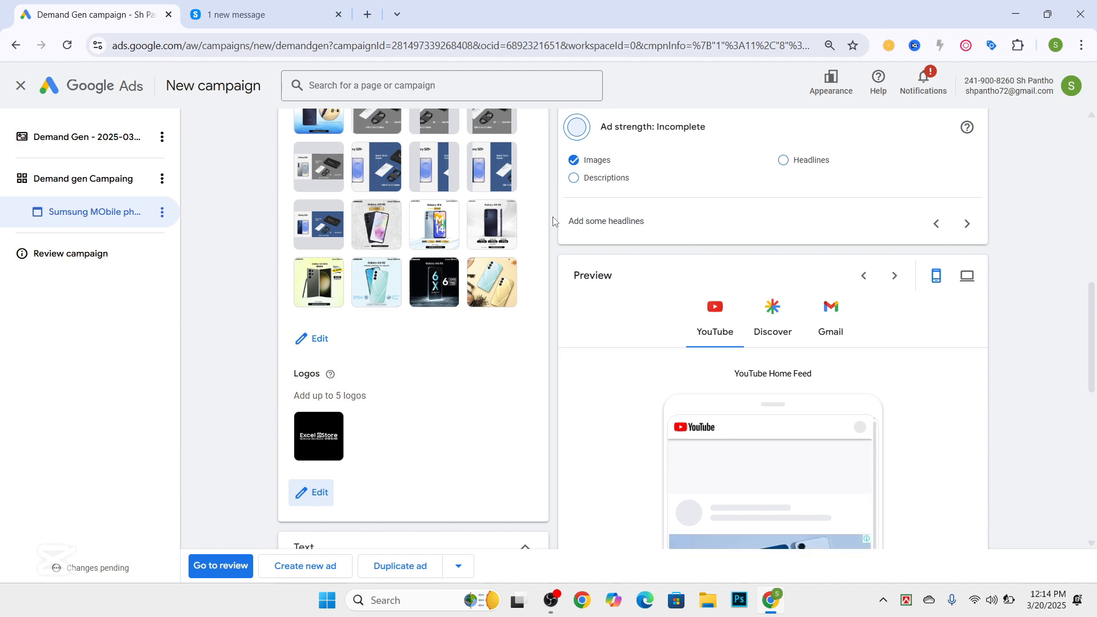
Fill the first headline with the product name "Samsung Galaxy A16 5G (8/256 GB)" copied from the Excel eStore smartphones page
scroll(360, 353, "down", 5)
left_click(331, 351)
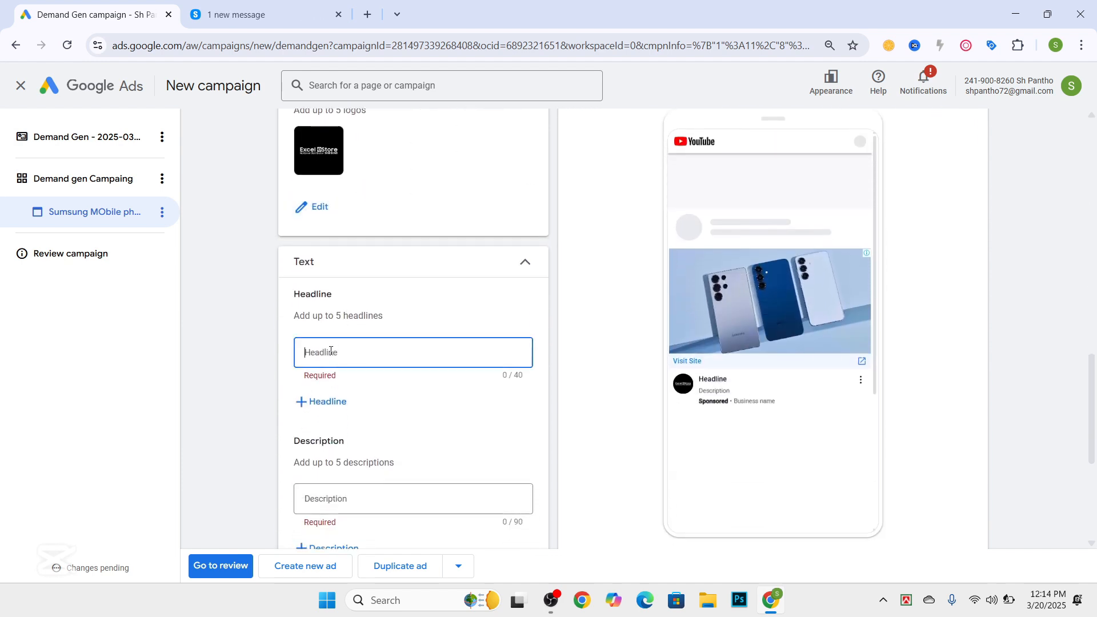
left_click(269, 12)
scroll(242, 392, "down", 10)
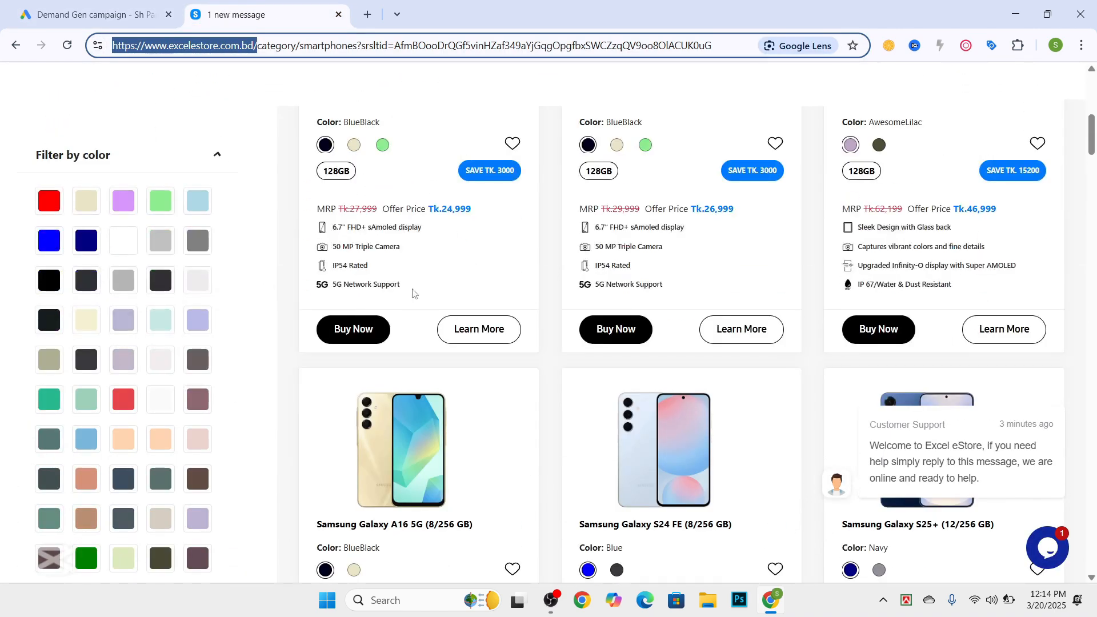
scroll(419, 413, "down", 3)
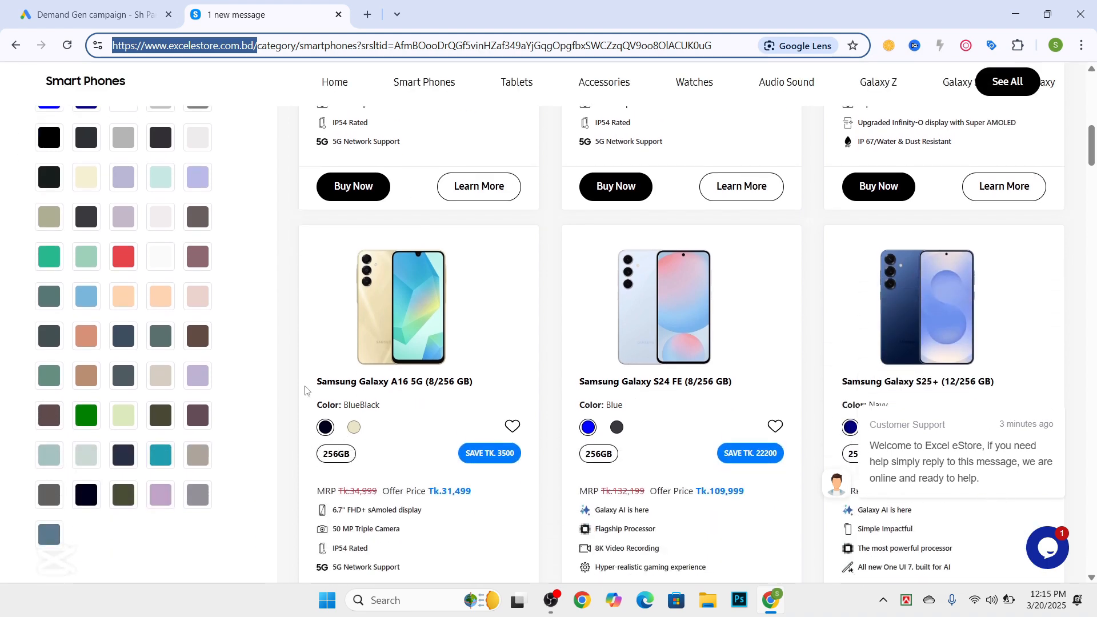
left_click_drag(305, 390, 493, 376)
key("ctrl+c")
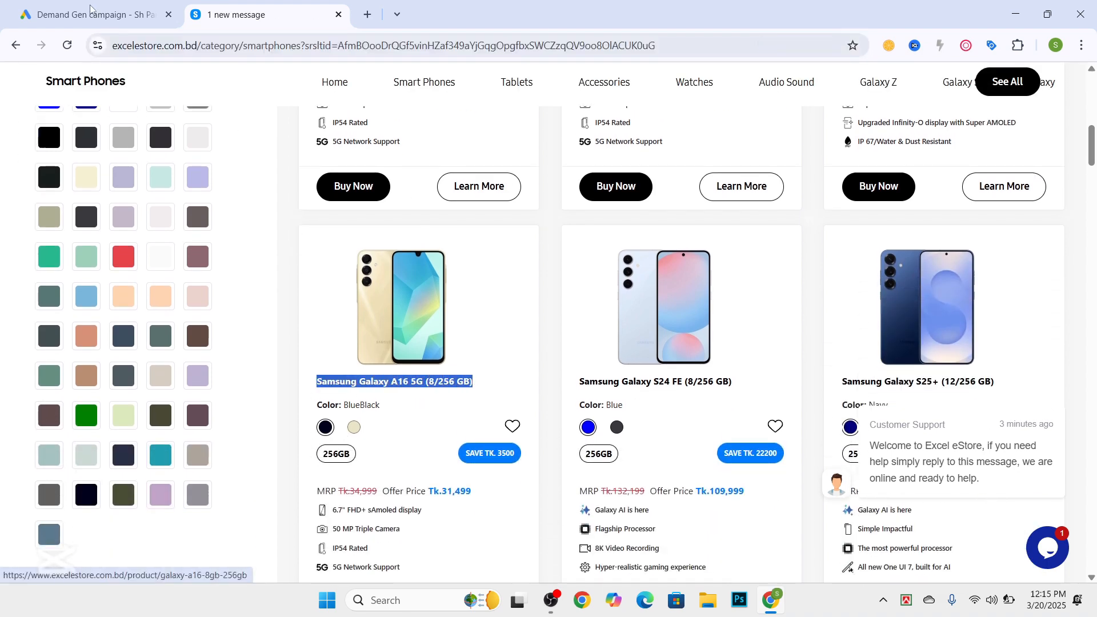
left_click(91, 9)
key("ctrl+v")
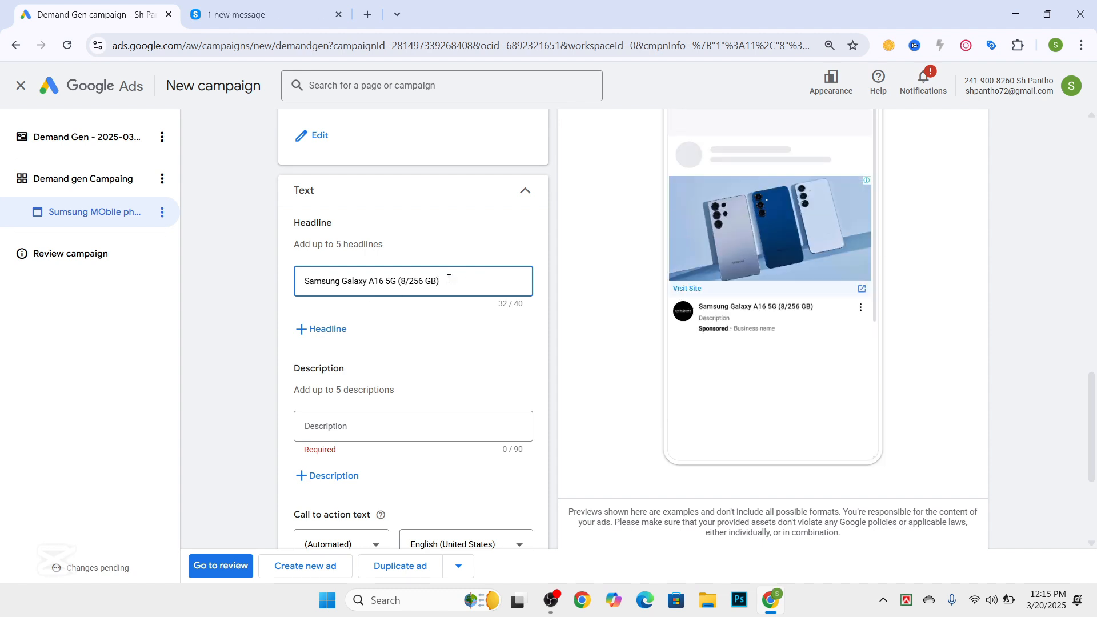
left_click_drag(451, 282, 375, 284)
Fill the ad description with "Samsung Galaxy A16 5G (8/256 GB)" entered twice in a row
scroll(351, 305, "up", 2)
scroll(357, 318, "down", 5)
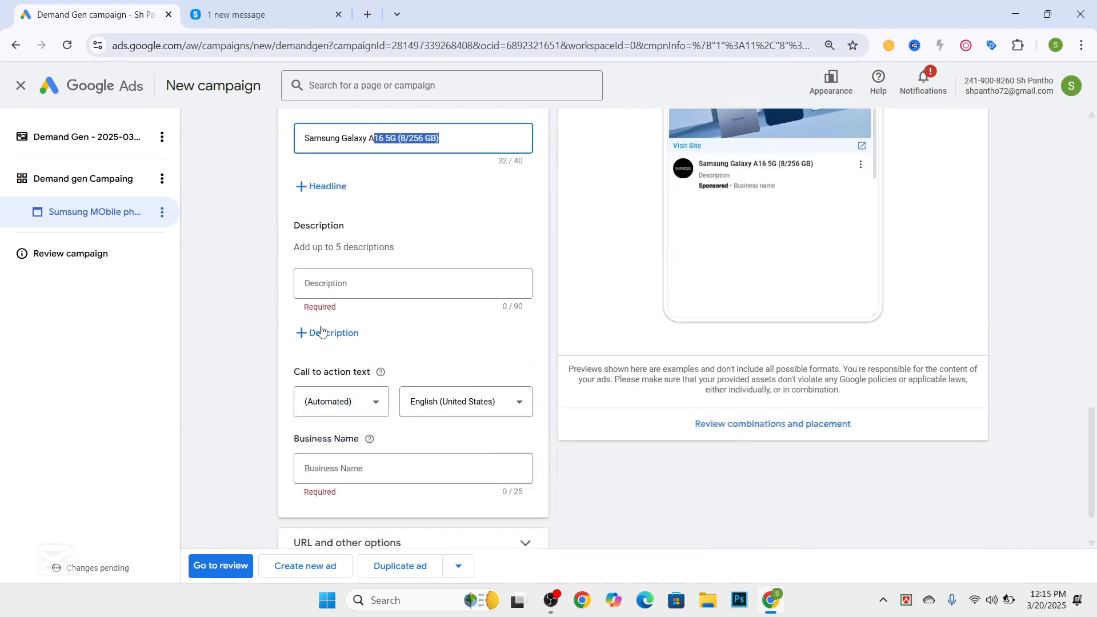
left_click(335, 294)
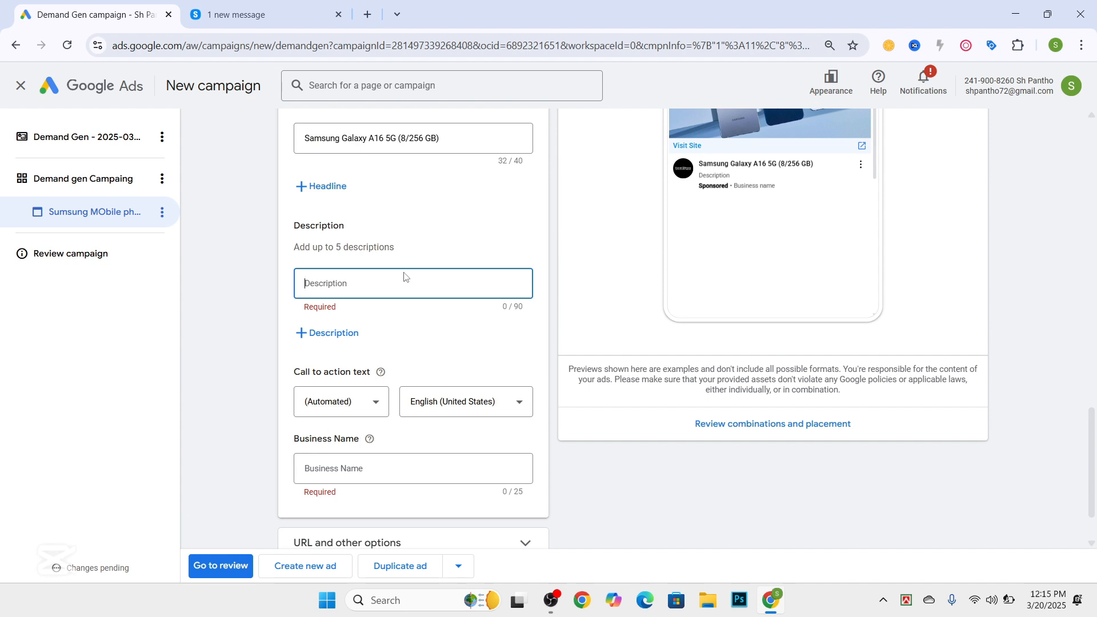
key("ctrl+v")
key("ctrl+v")
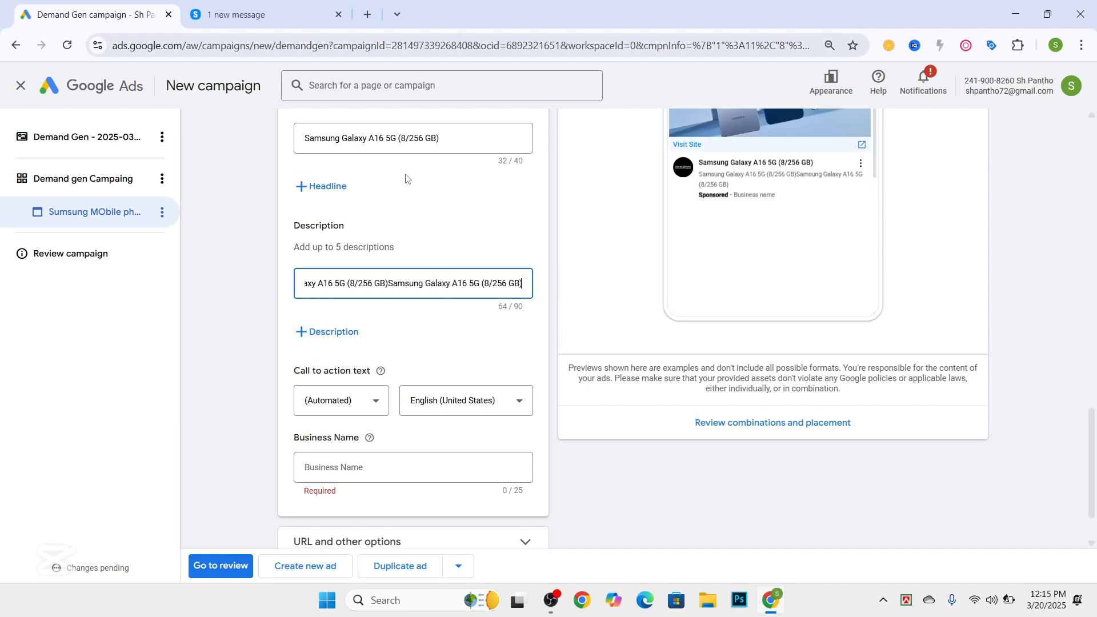
Add a second headline copied from the first and shorten it to "Samsung Galaxy A16 5G (8"
scroll(400, 182, "up", 3)
left_click(313, 327)
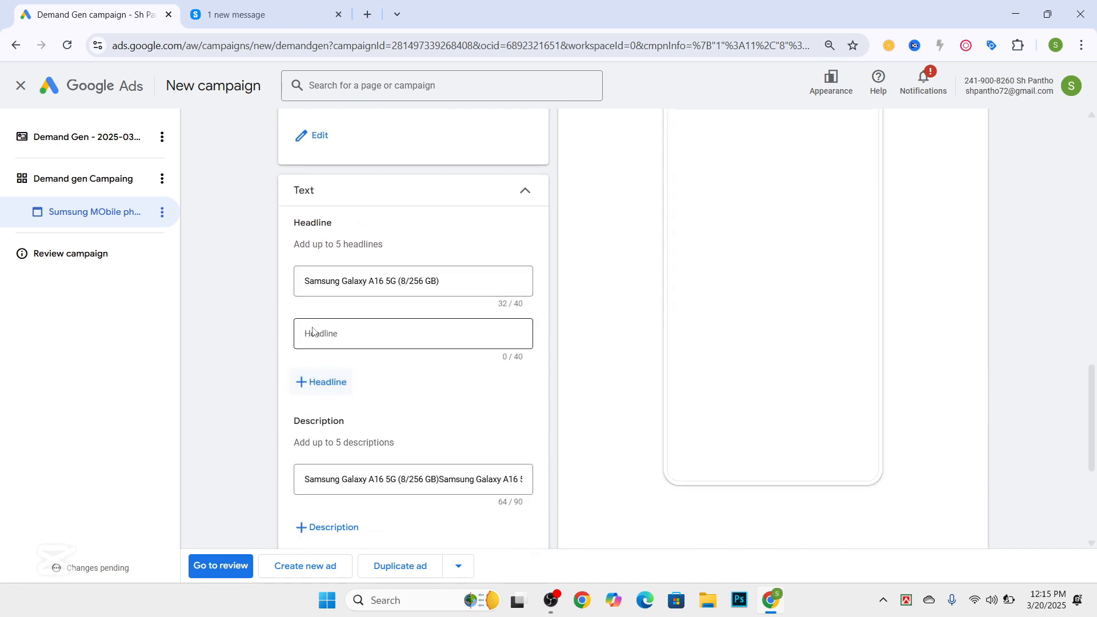
left_click(446, 280)
left_click_drag(446, 280, 216, 291)
key("ctrl+c")
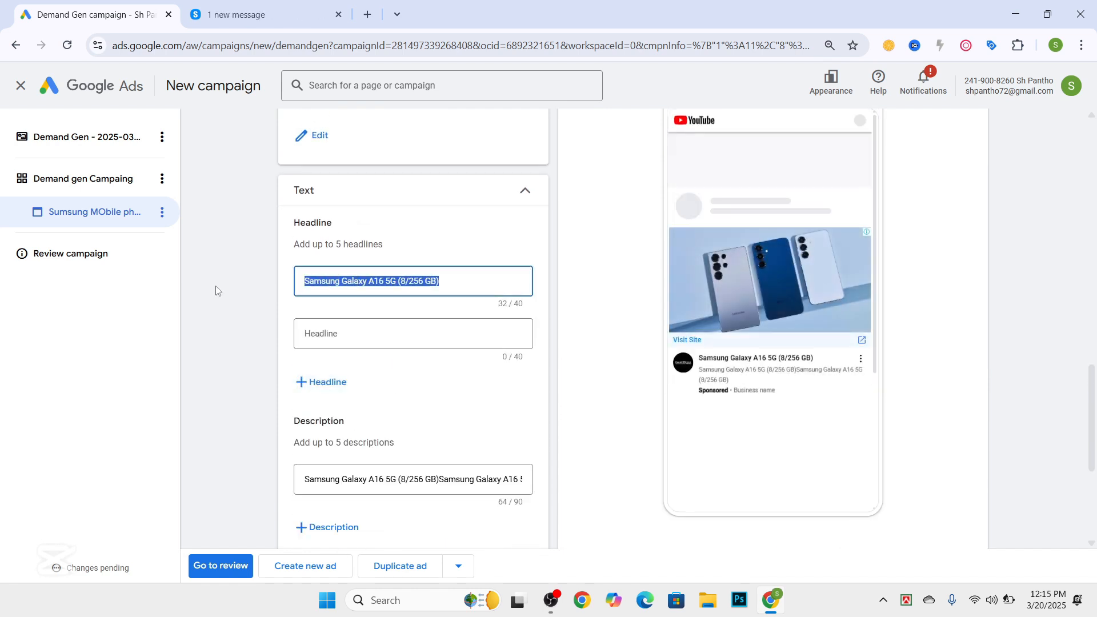
left_click(403, 333)
key("ctrl+v")
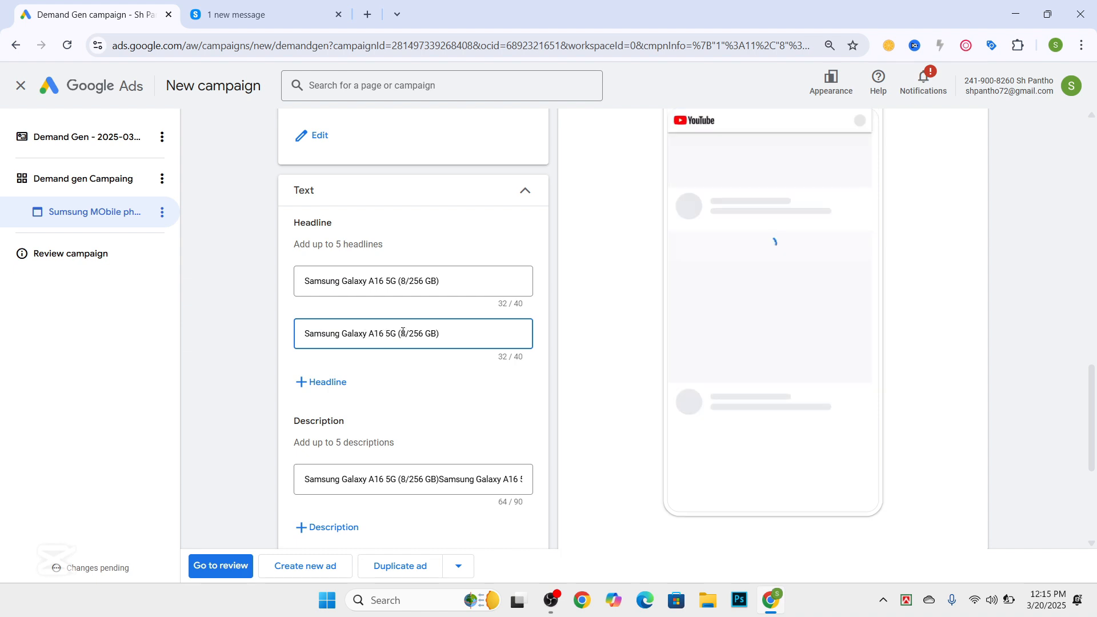
left_click_drag(405, 334, 448, 331)
key("BackSpace")
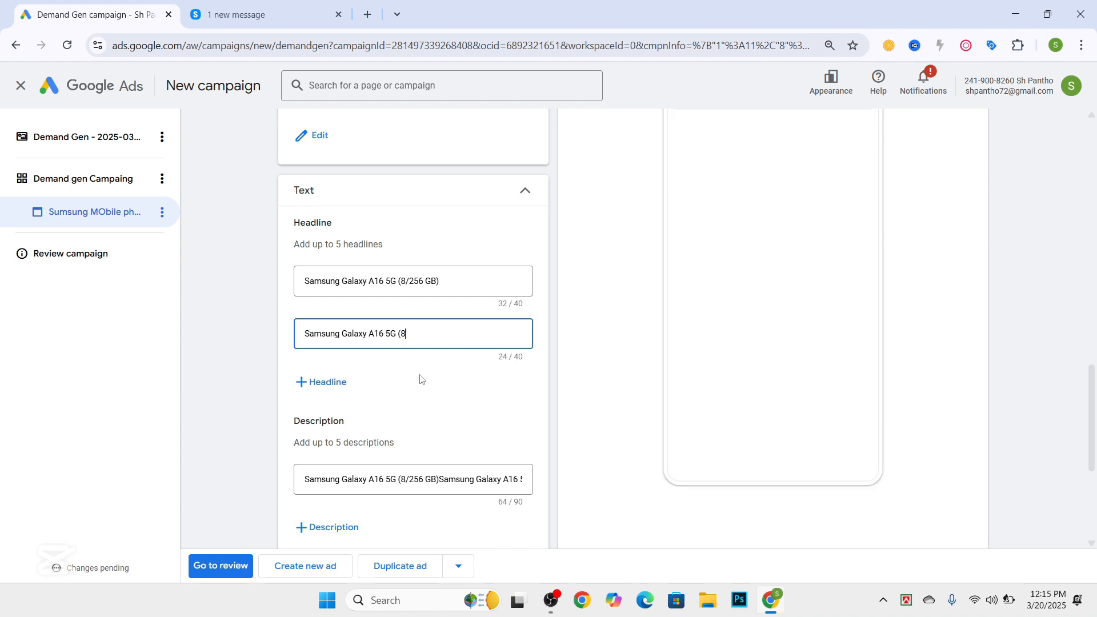
Add three more headline fields to the ad and fill the third headline with "Samsung Galaxy"
scroll(400, 377, "down", 1)
left_click(331, 311)
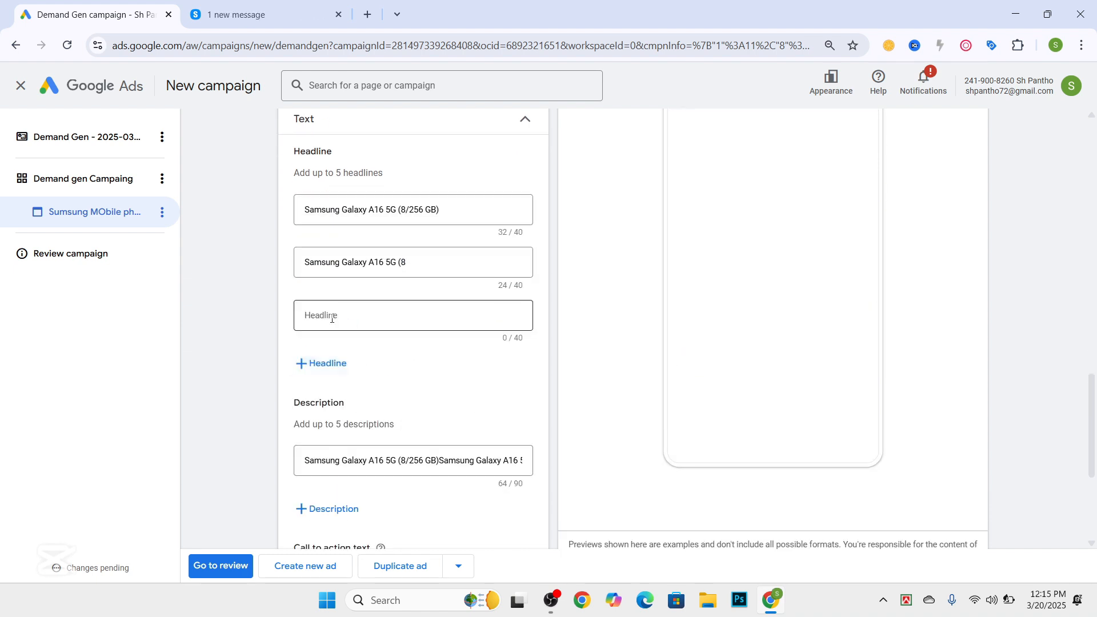
left_click(309, 369)
left_click(318, 418)
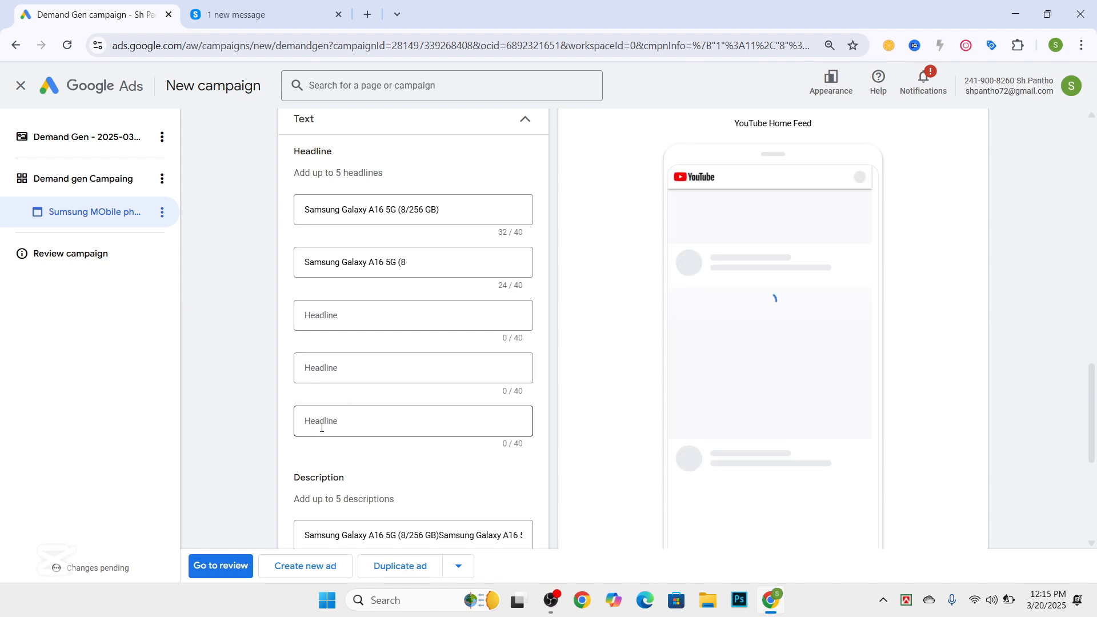
left_click(335, 316)
key("ctrl+v")
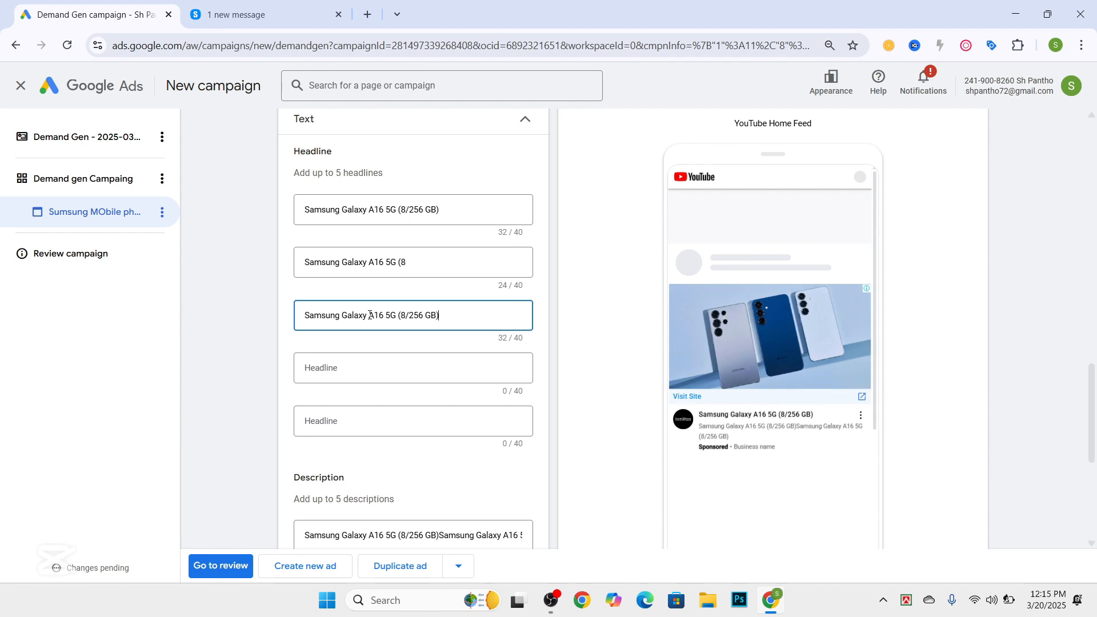
key("BackSpace")
Fill the fourth headline with the copied product name and edit it to read "Samsung 5G phone"
left_click(343, 366)
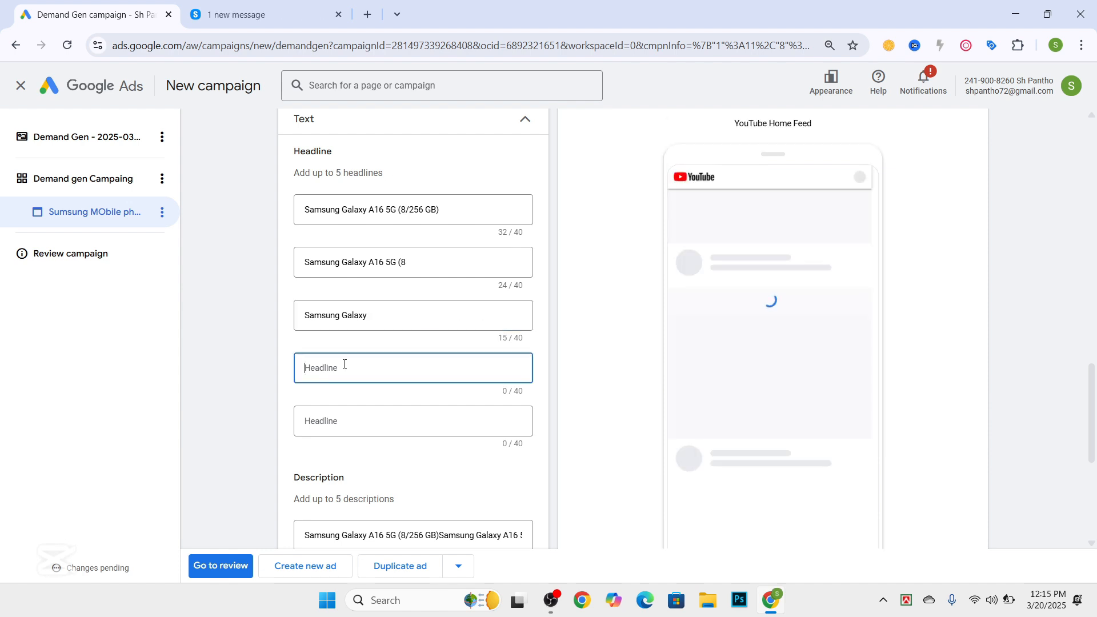
key("ctrl+v")
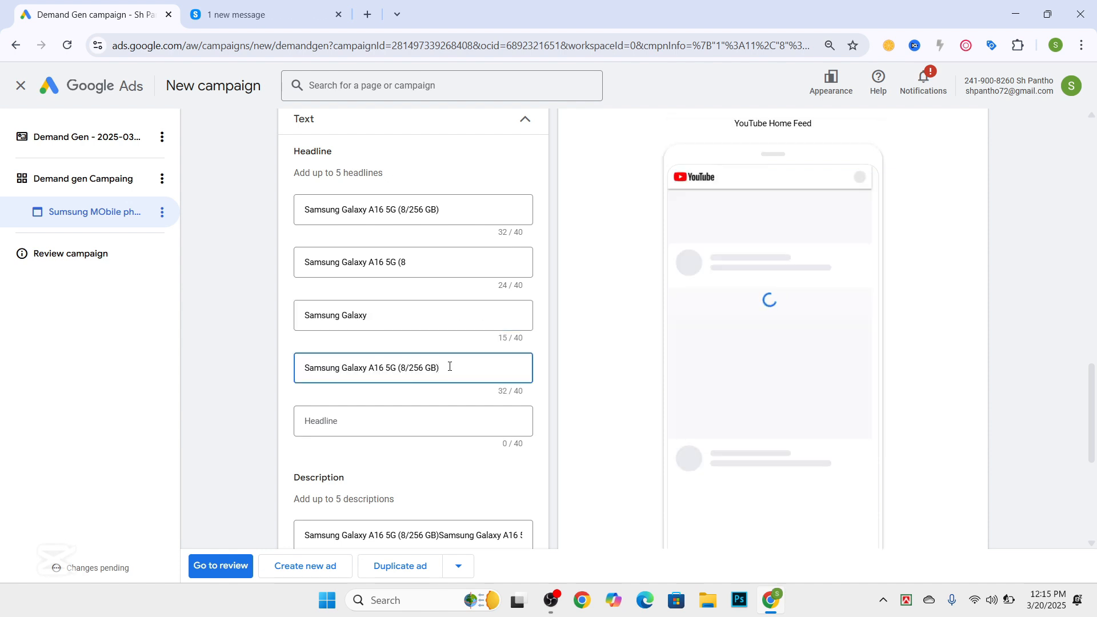
left_click_drag(449, 366, 353, 369)
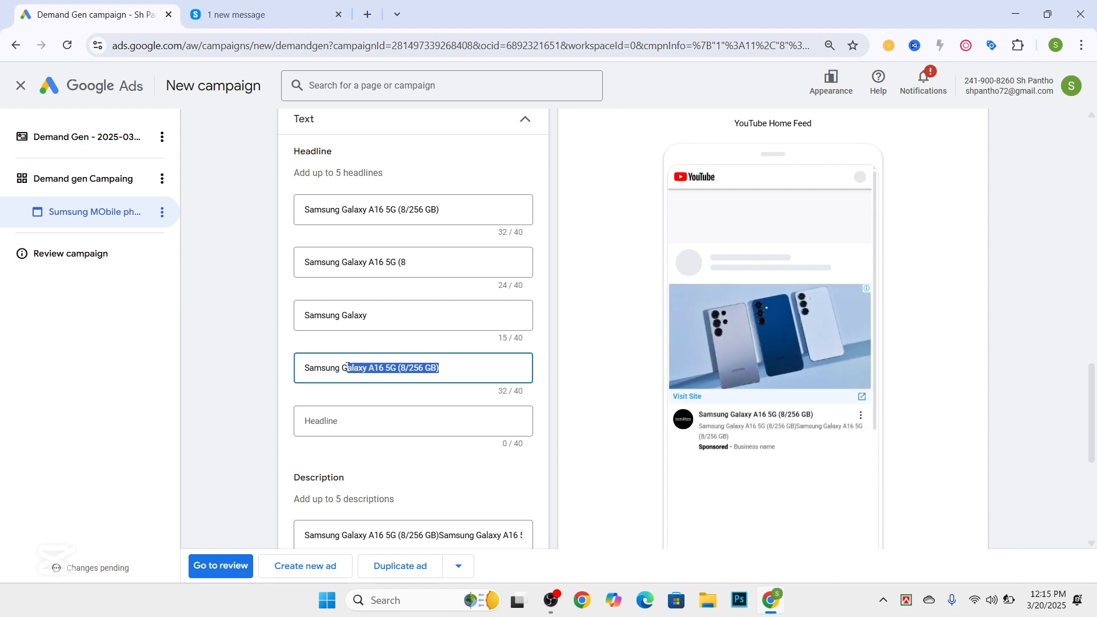
left_click(367, 367)
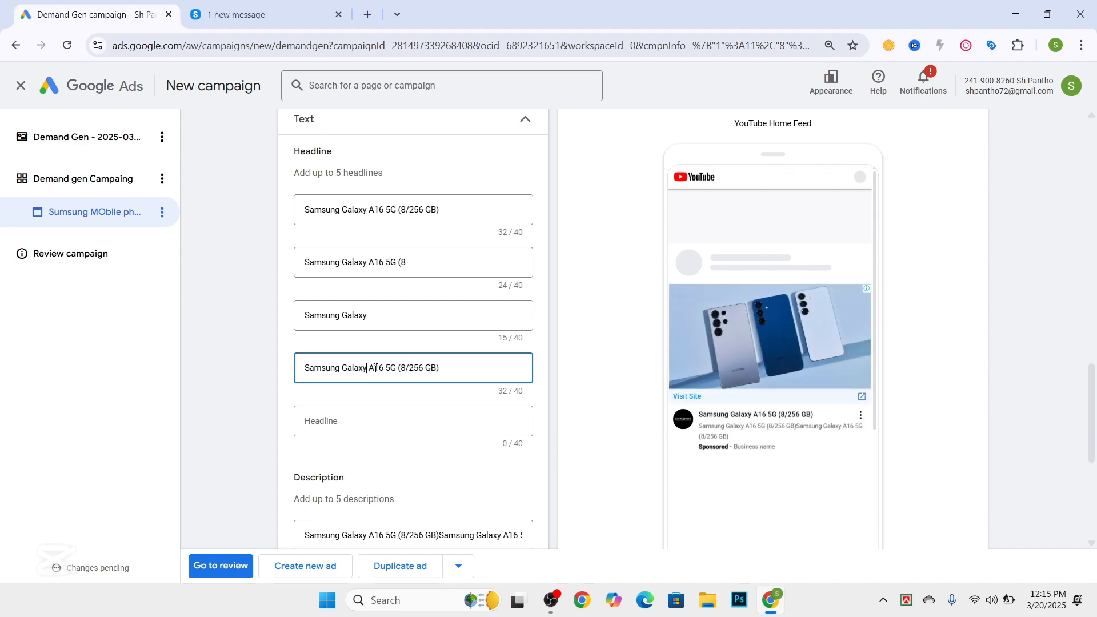
left_click_drag(383, 368, 349, 365)
key("BackSpace")
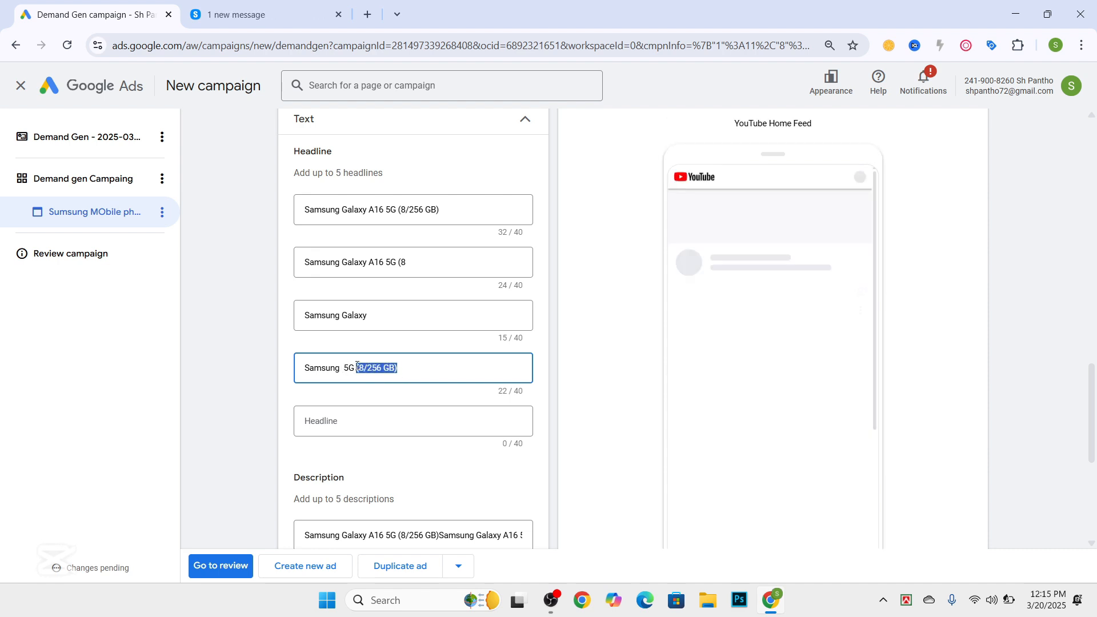
type("phone")
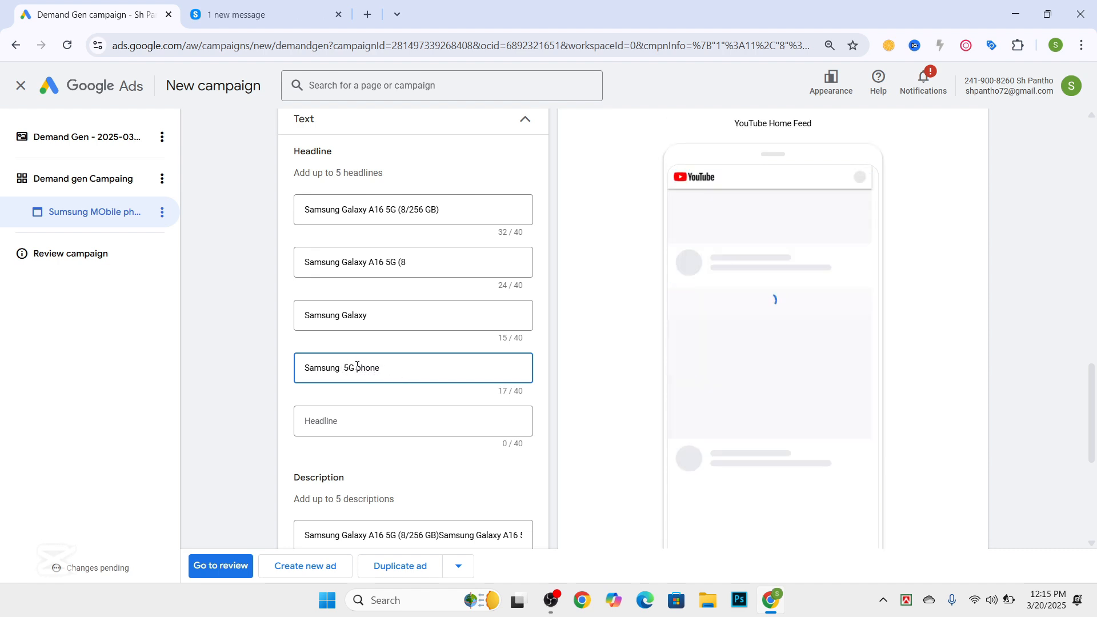
Copy the fourth headline into the fifth and extend it to "Samsung 5G phone sell"
key("ctrl+a")
key("ctrl+c")
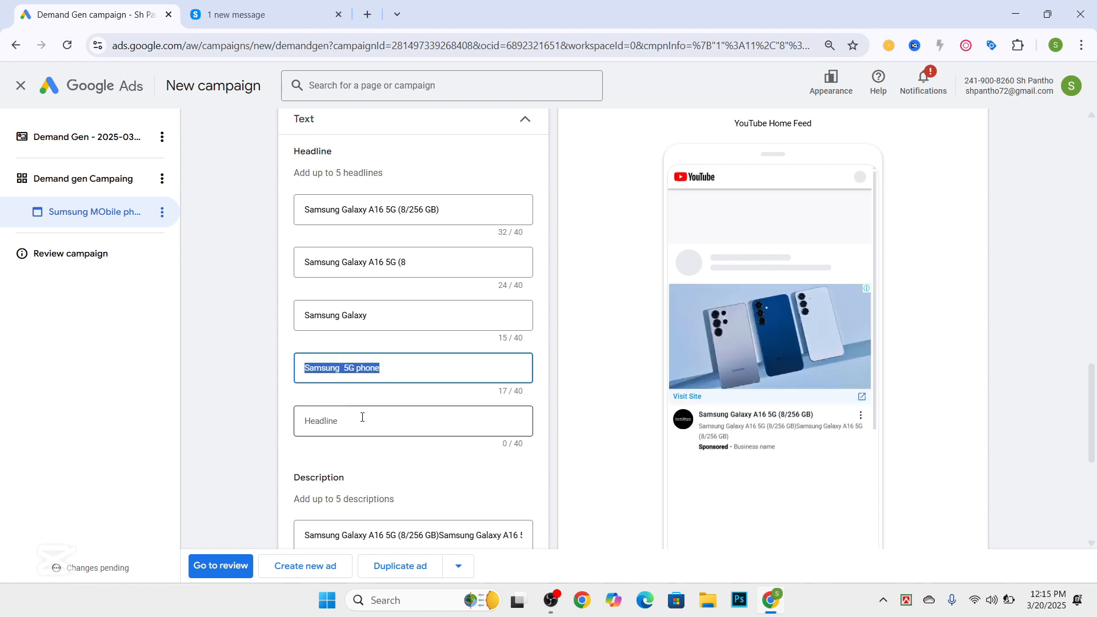
left_click(359, 421)
key("ctrl+v")
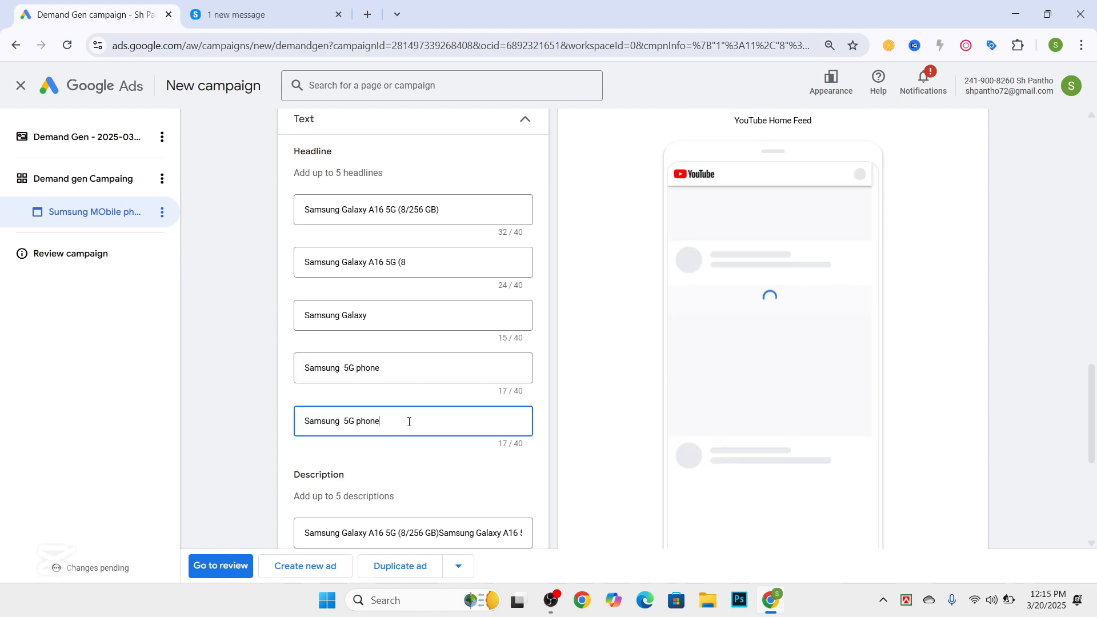
type("sell")
Check the ad strength checklist and add four more description fields, making five in total
scroll(760, 286, "up", 9)
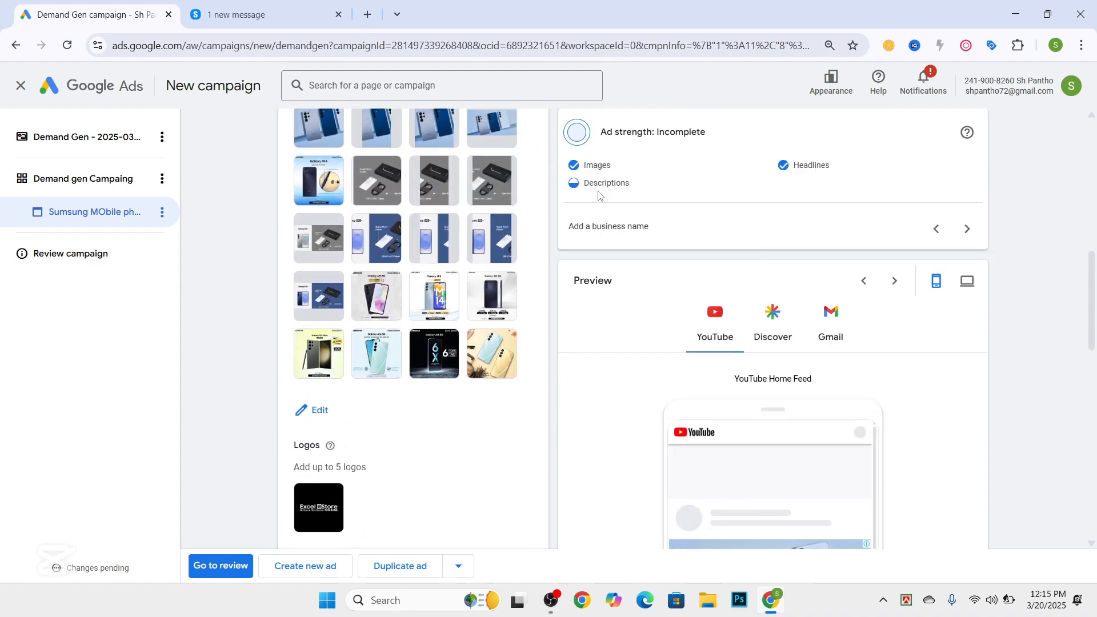
scroll(503, 310, "down", 8)
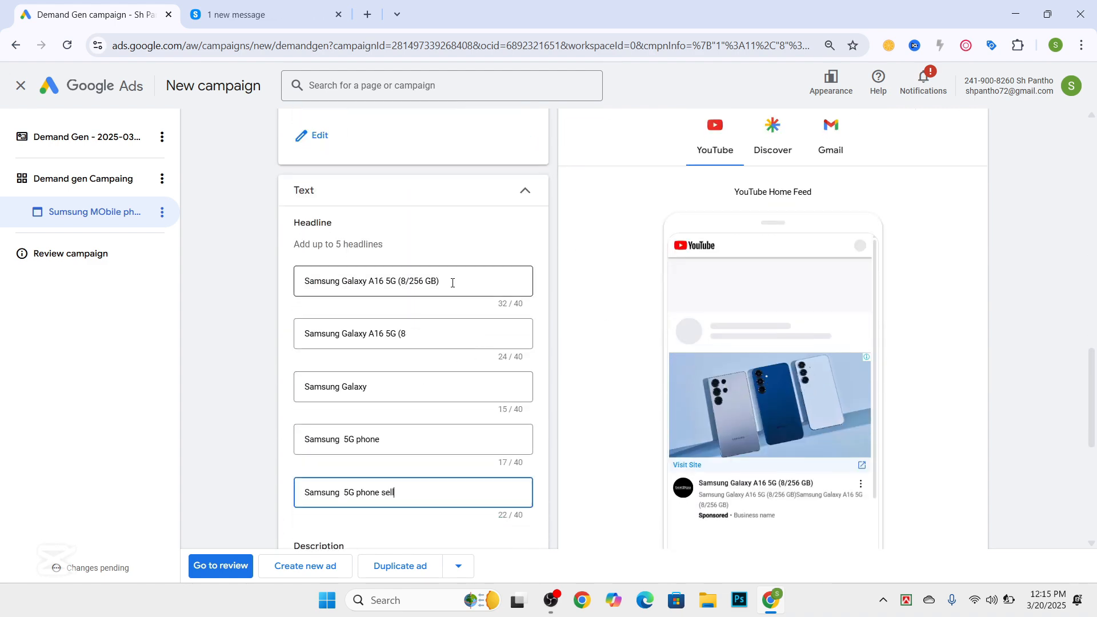
scroll(427, 372, "down", 6)
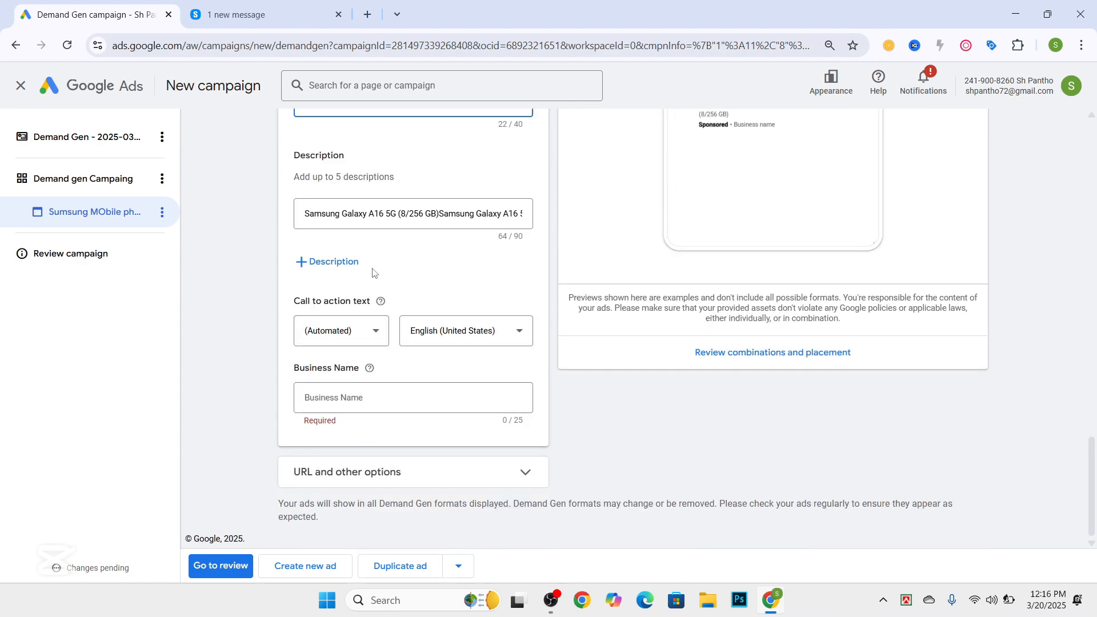
left_click(314, 262)
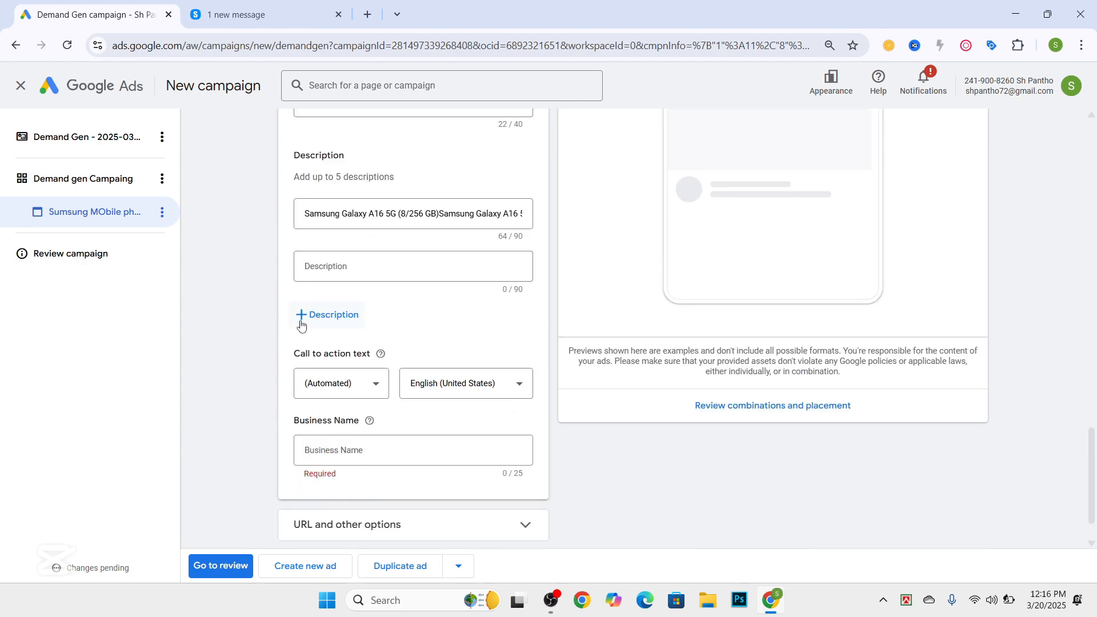
left_click(313, 315)
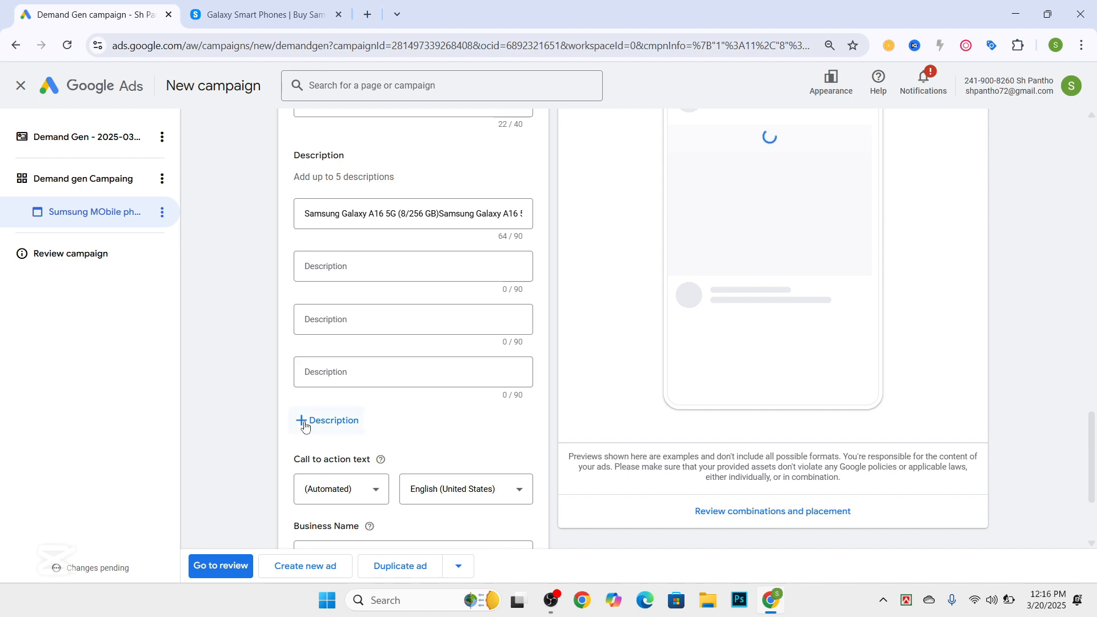
left_click(306, 420)
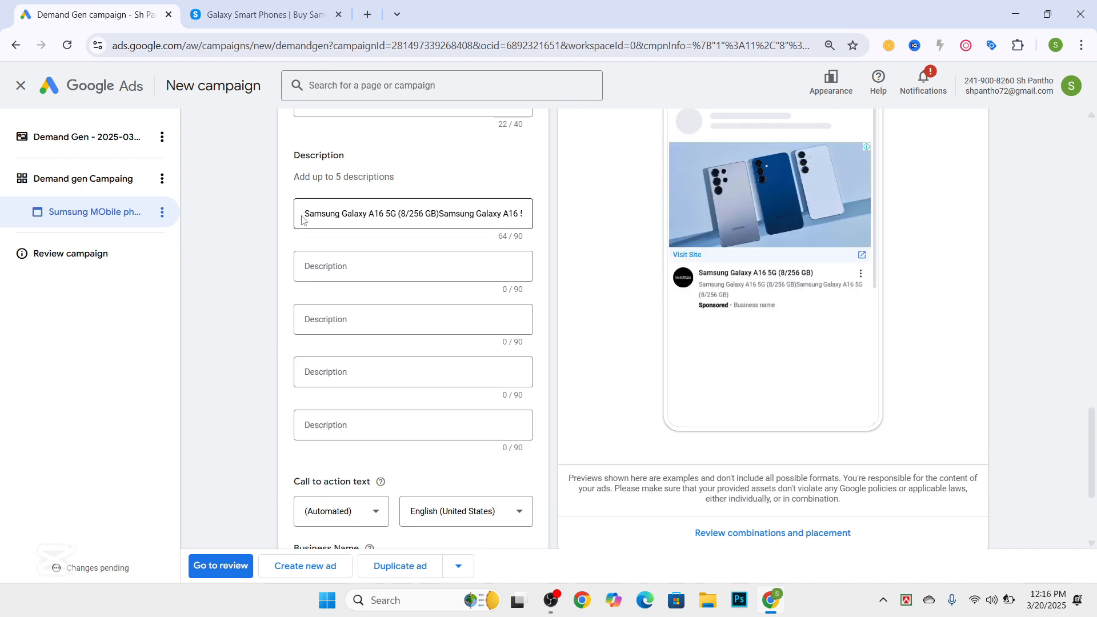
Copy the first description, with "Samsung Galaxy A16 5G (8/256 GB)" twice in a row, into the other four description fields
left_click_drag(301, 218, 467, 217)
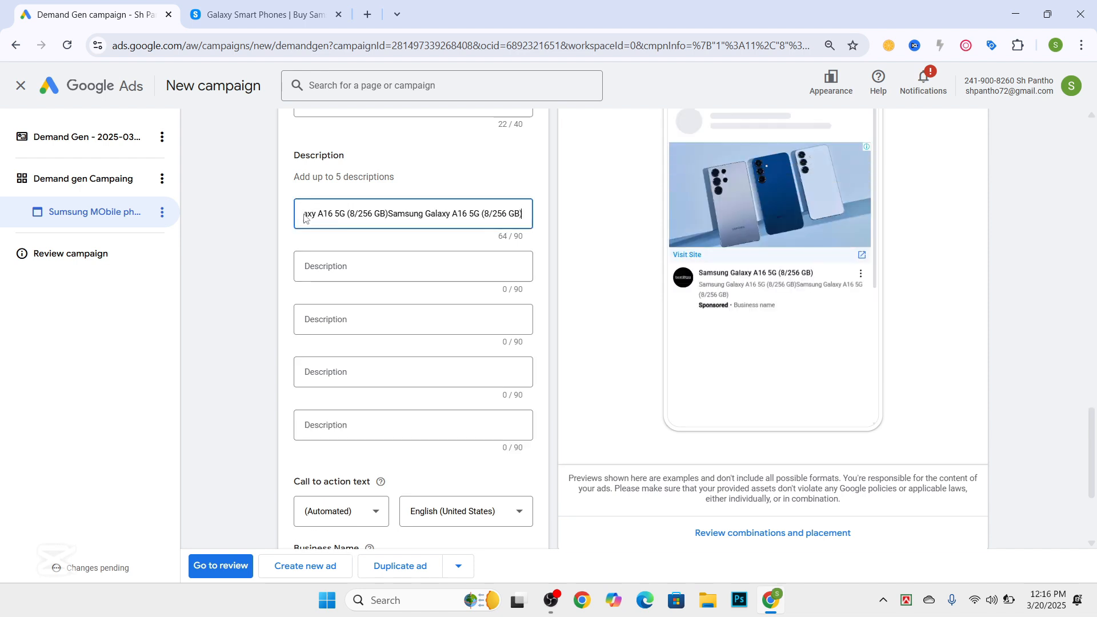
key("ctrl+a")
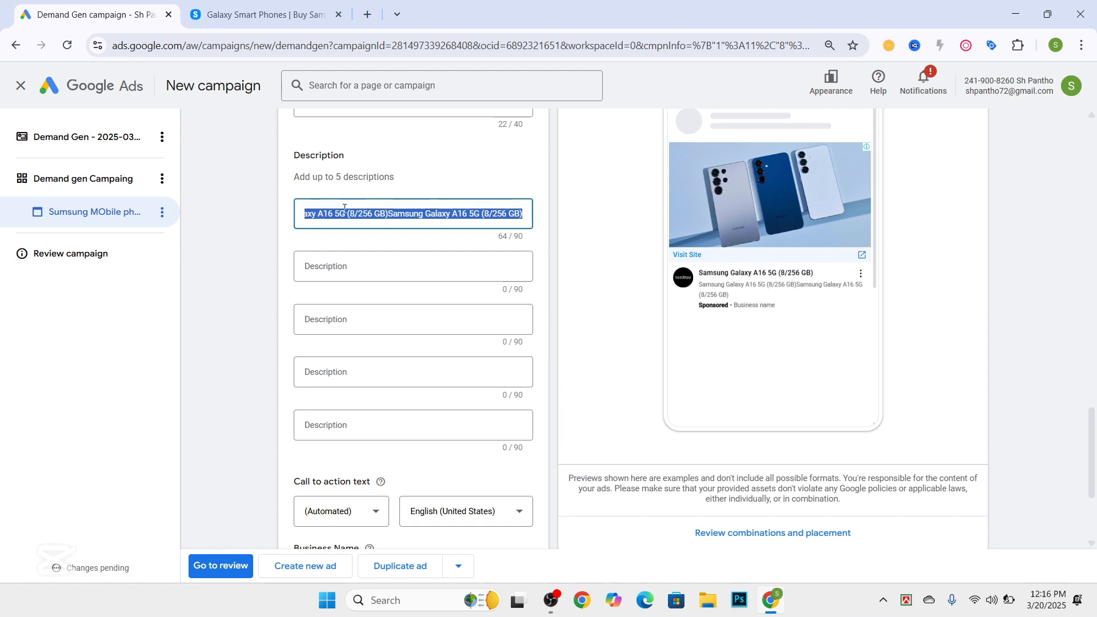
left_click(355, 268)
key("ctrl+v")
left_click(343, 317)
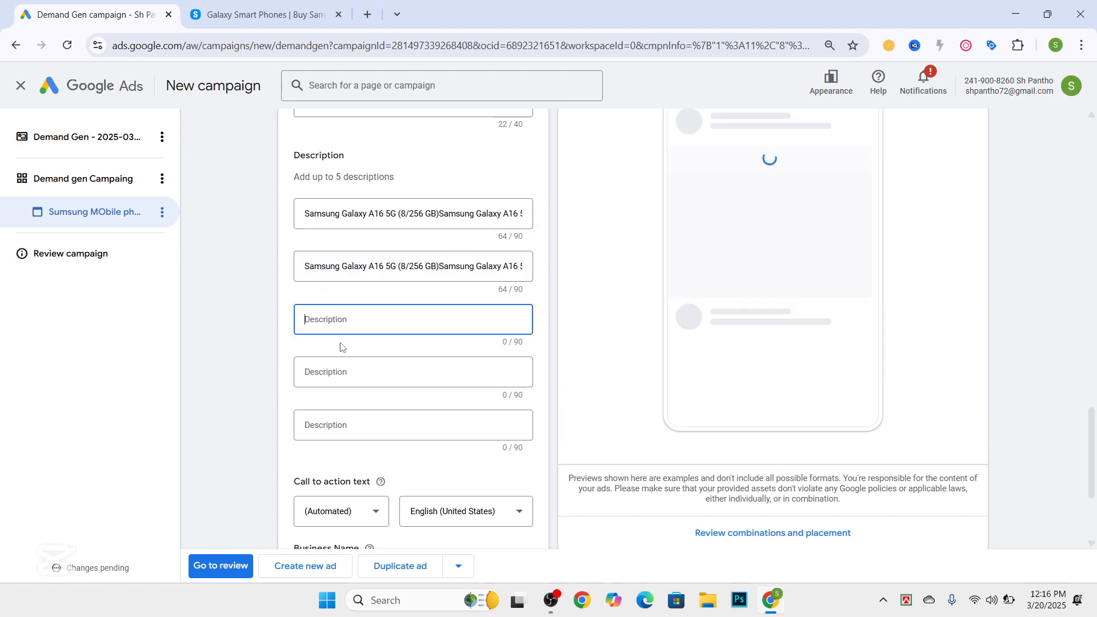
key("ctrl+v")
left_click(339, 370)
key("ctrl+v")
left_click(336, 423)
key("ctrl+v")
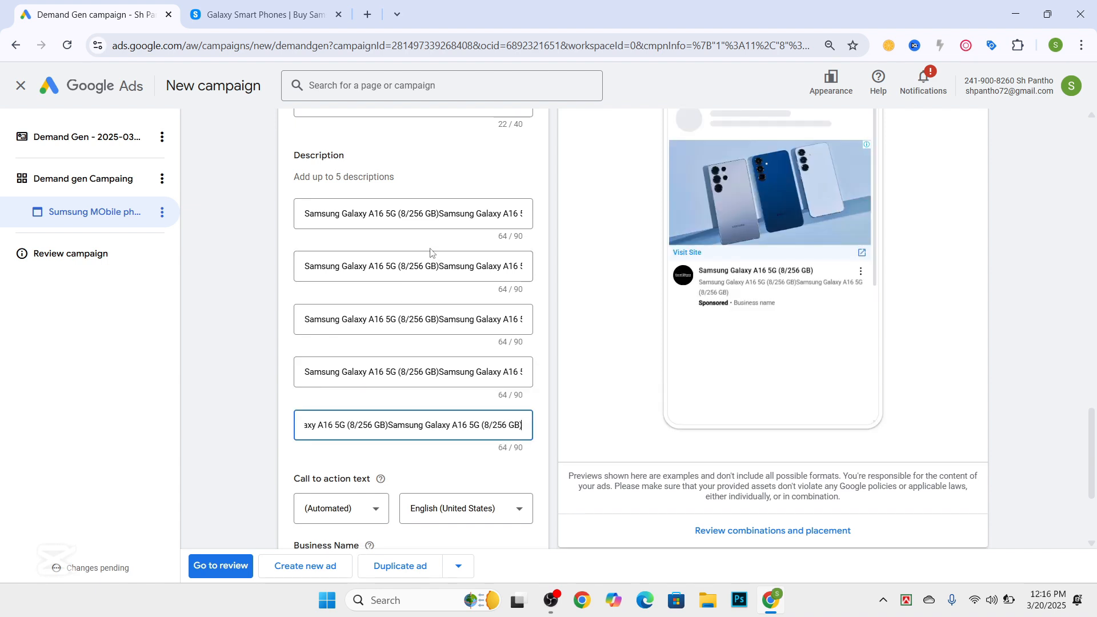
Set the call to action text to "Shop now", keeping its language as English (United States)
scroll(432, 253, "down", 2)
scroll(743, 183, "up", 1)
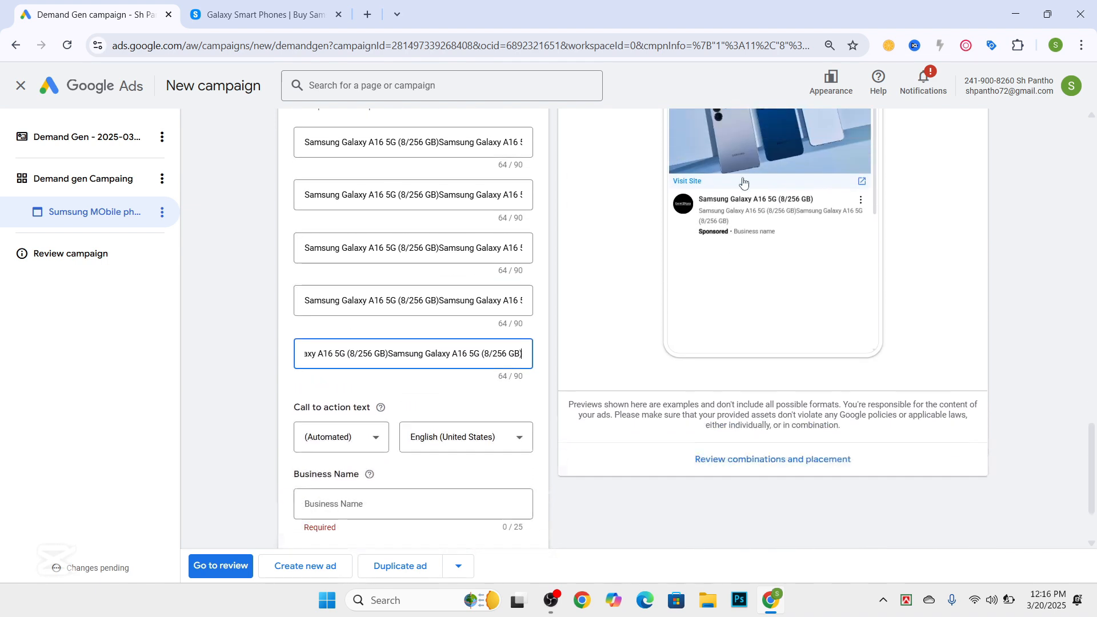
scroll(514, 274, "up", 1)
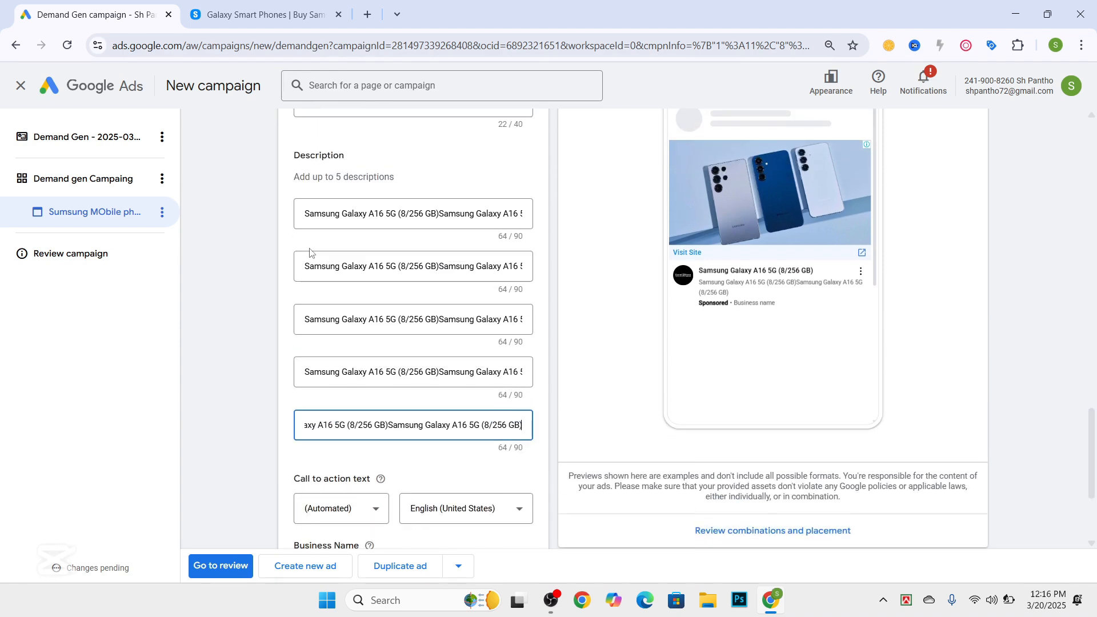
scroll(323, 285, "down", 3)
left_click(371, 331)
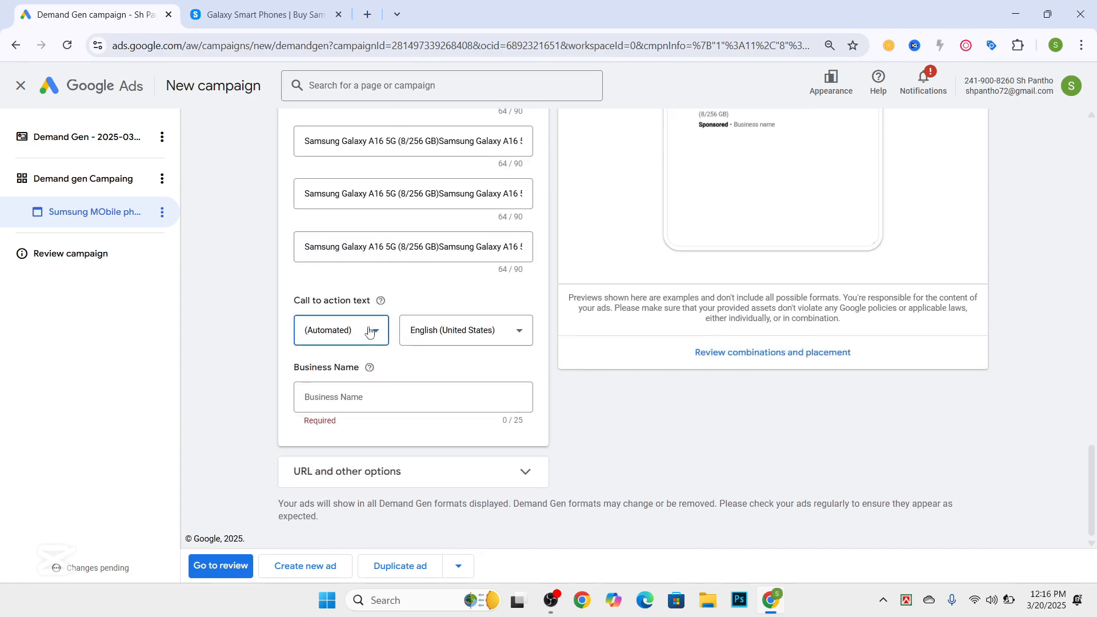
scroll(350, 398, "down", 4)
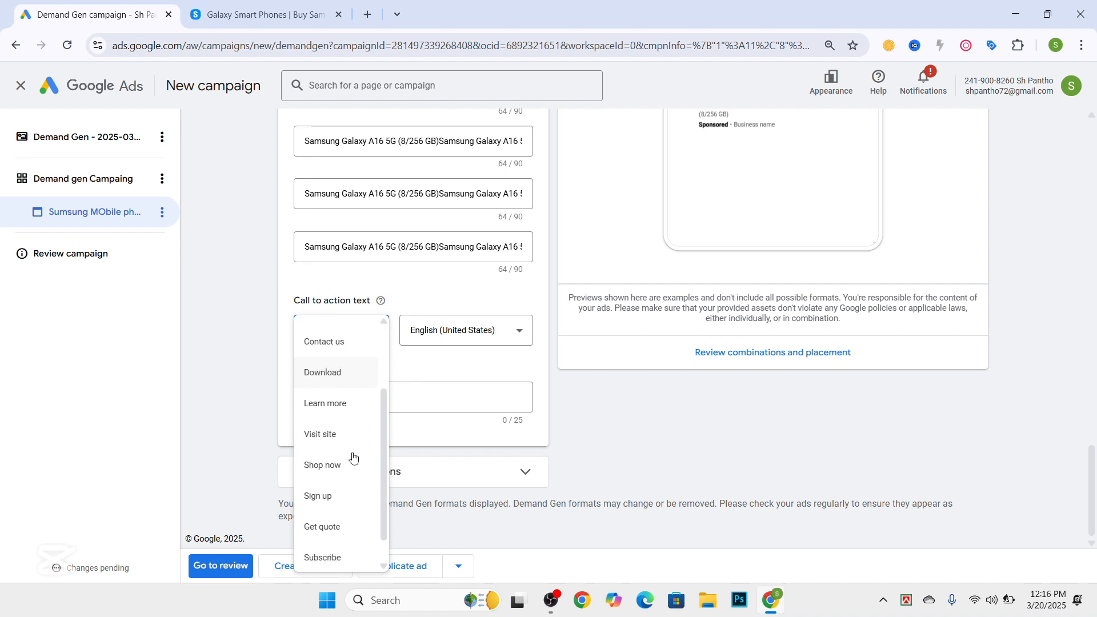
left_click(362, 427)
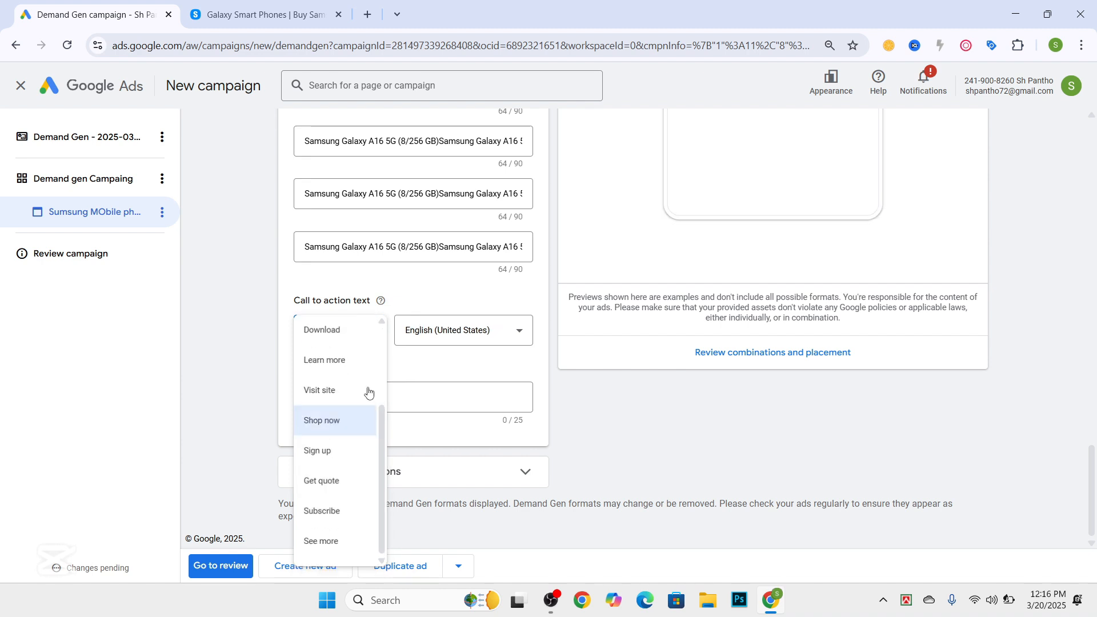
left_click(521, 336)
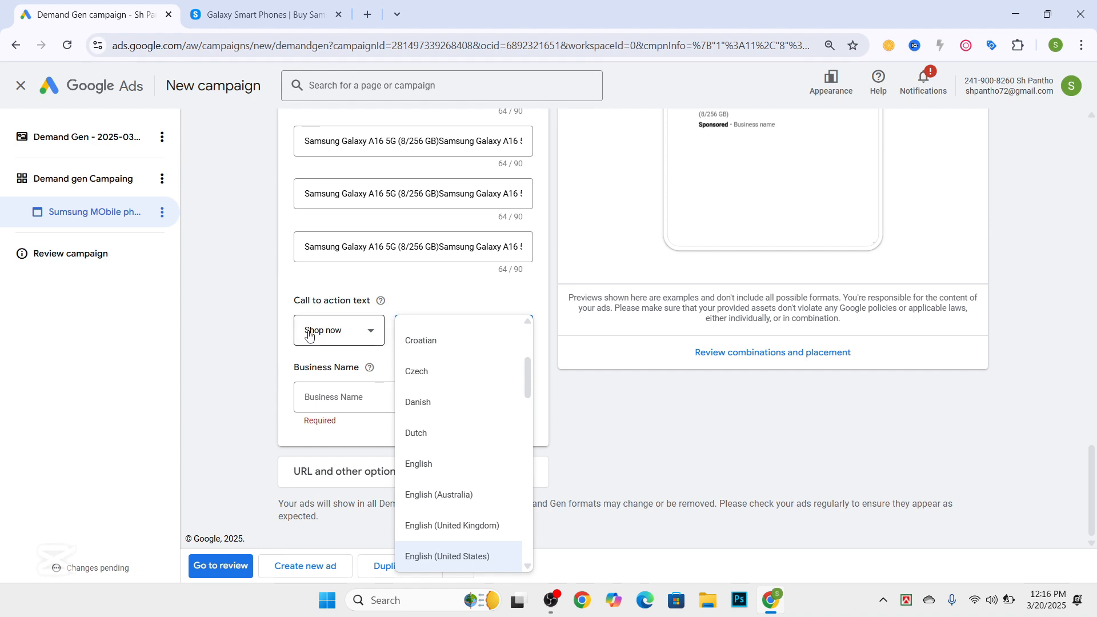
left_click(448, 326)
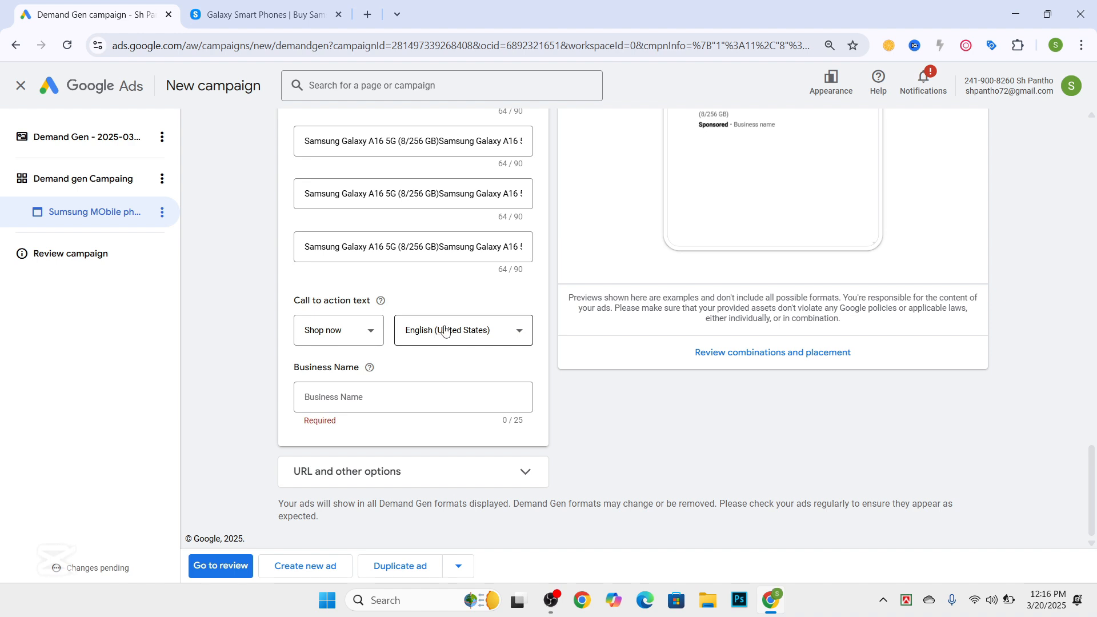
Set the business name to "Sumsung Phone" and check the ad strength and the completed ad settings
left_click(354, 394)
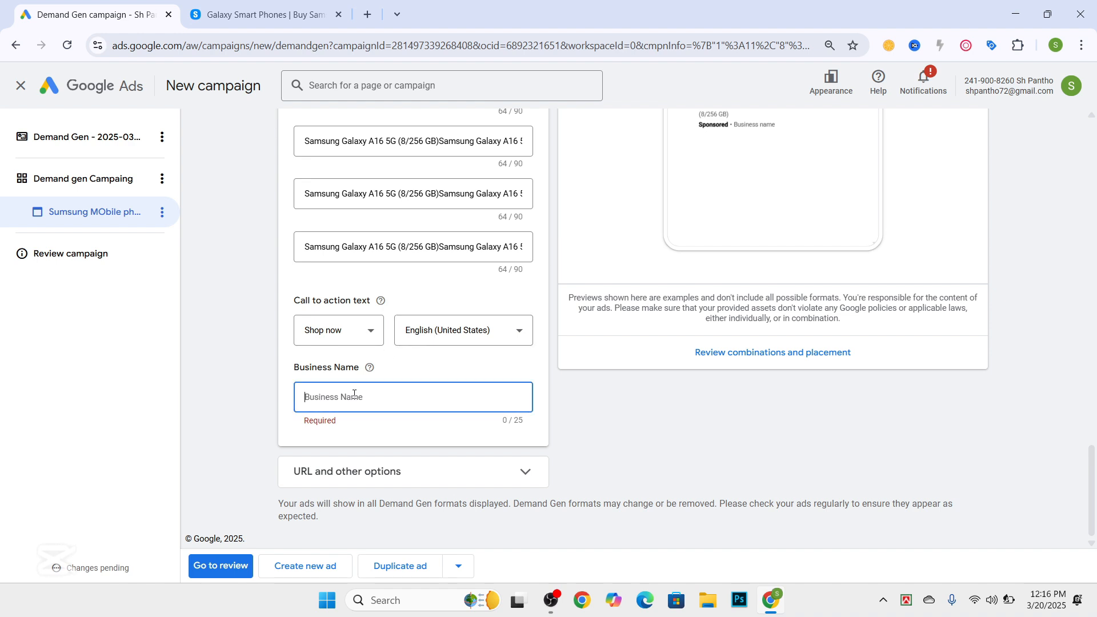
type("Sum")
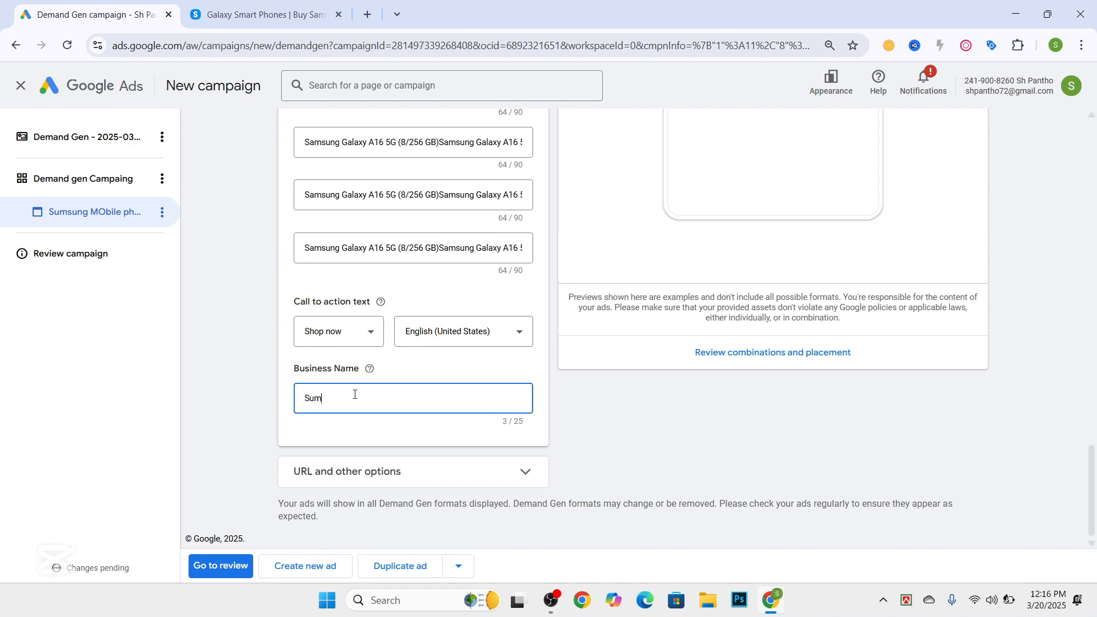
type("sung Phone")
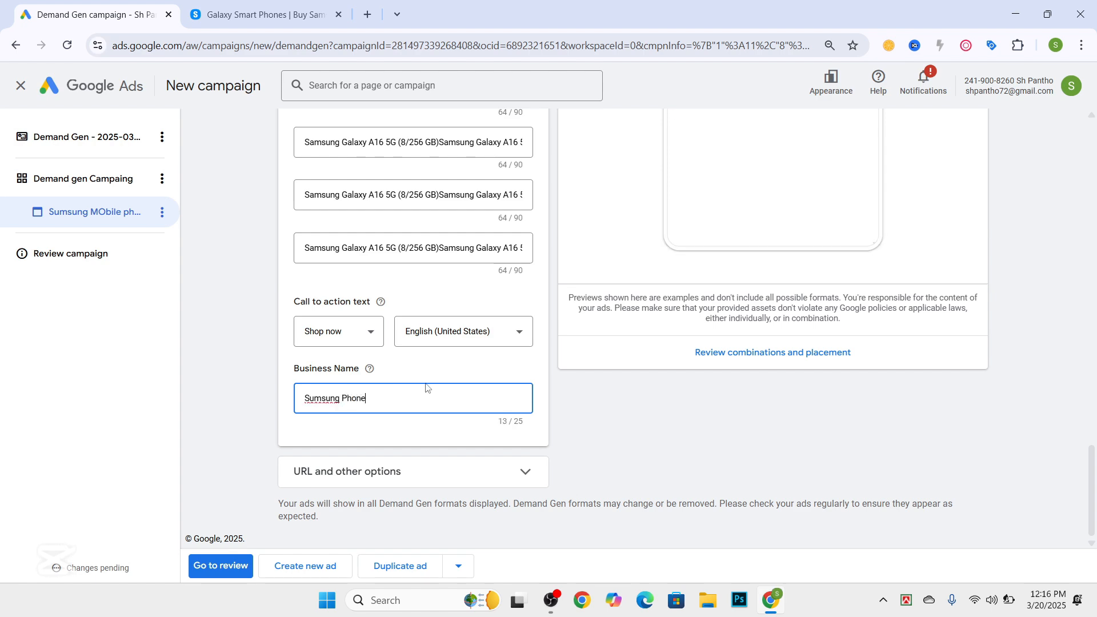
scroll(423, 399, "up", 20)
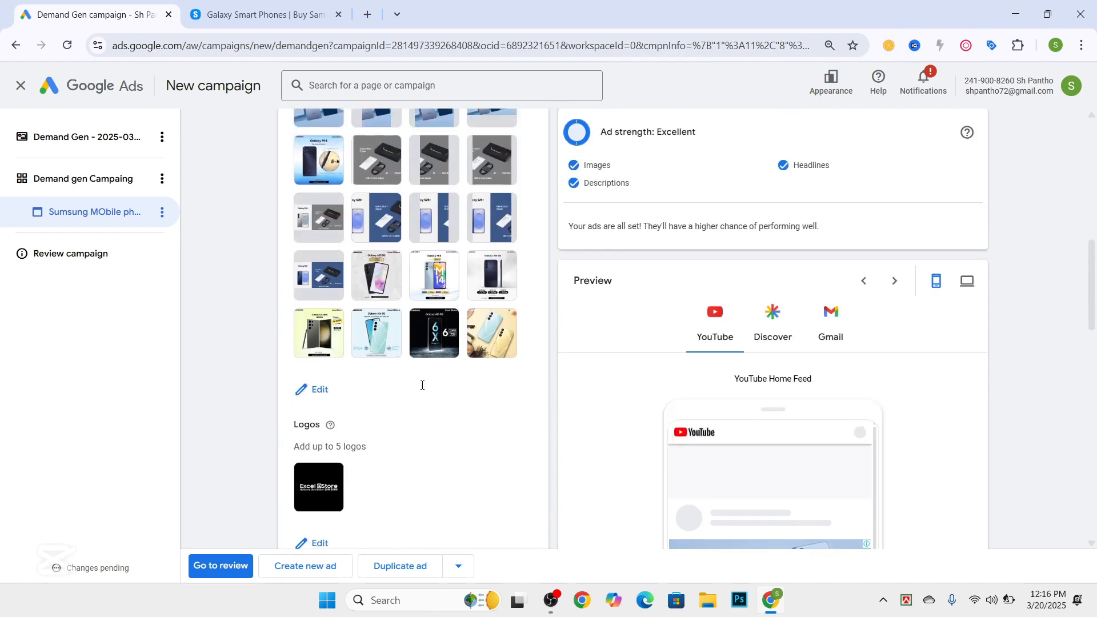
scroll(345, 236, "up", 2)
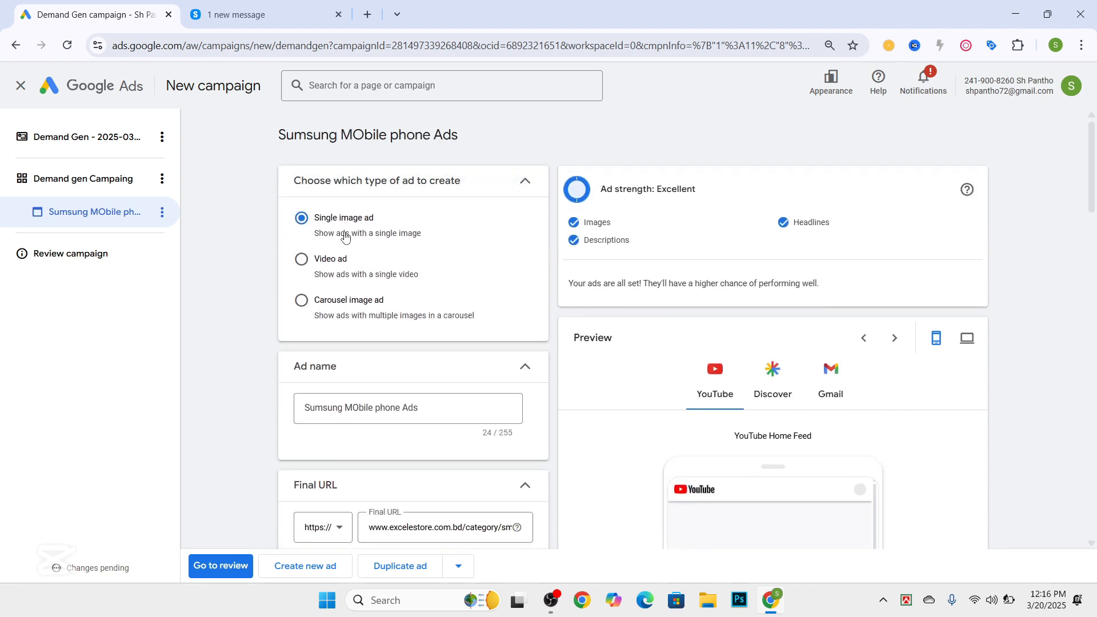
scroll(345, 237, "down", 15)
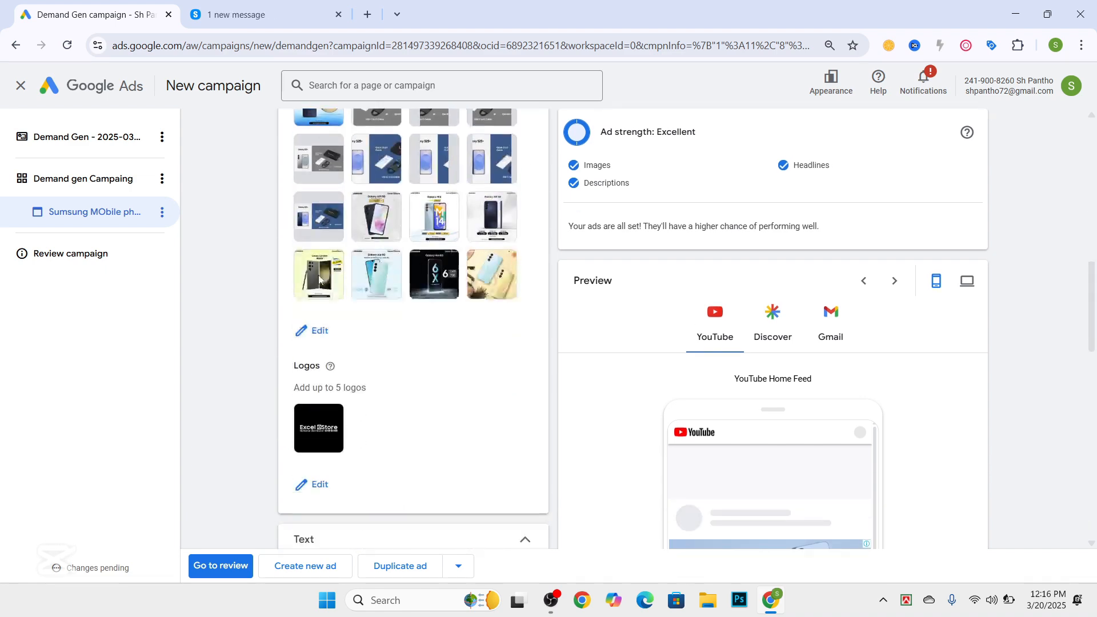
scroll(378, 390, "down", 10)
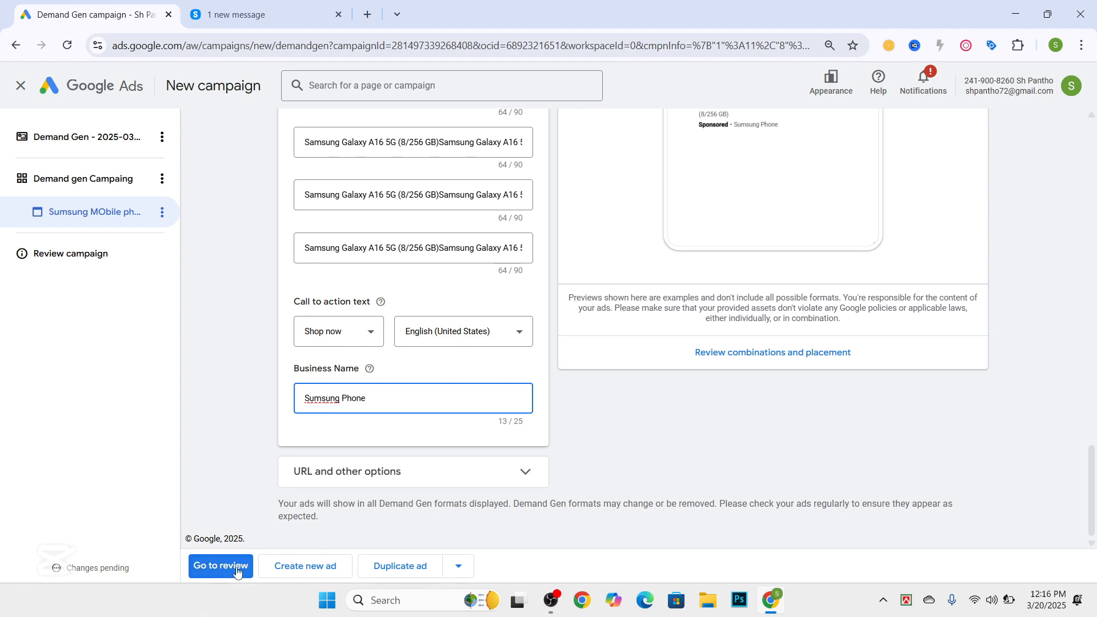
Recheck the finished ad's images, logo and ad strength, and create a second ad in the same ad group
scroll(365, 355, "up", 10)
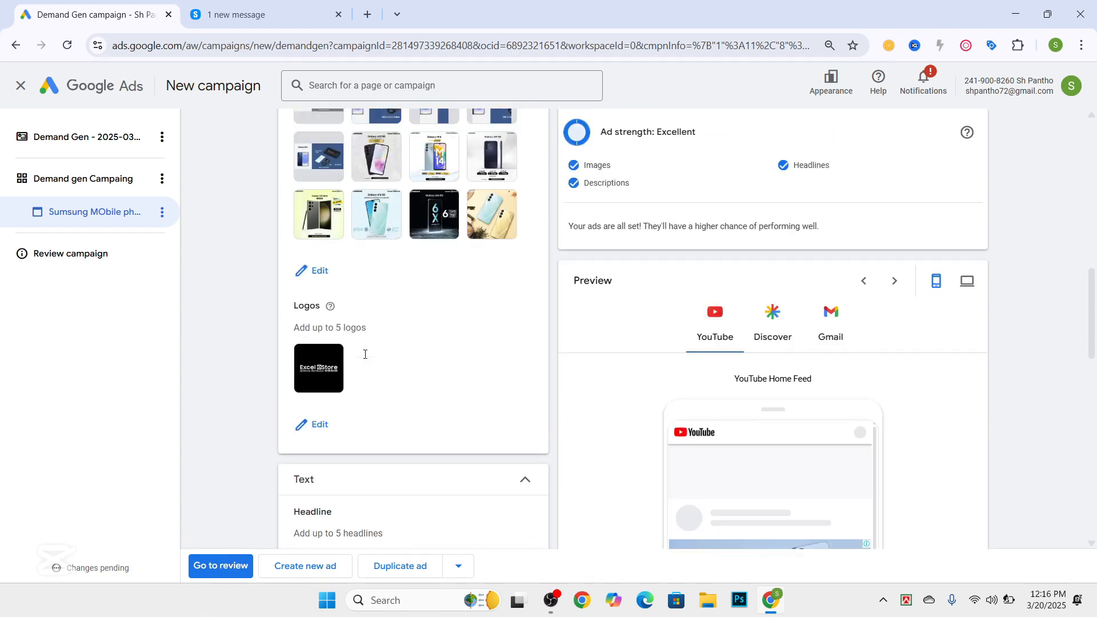
scroll(363, 360, "down", 10)
left_click(307, 561)
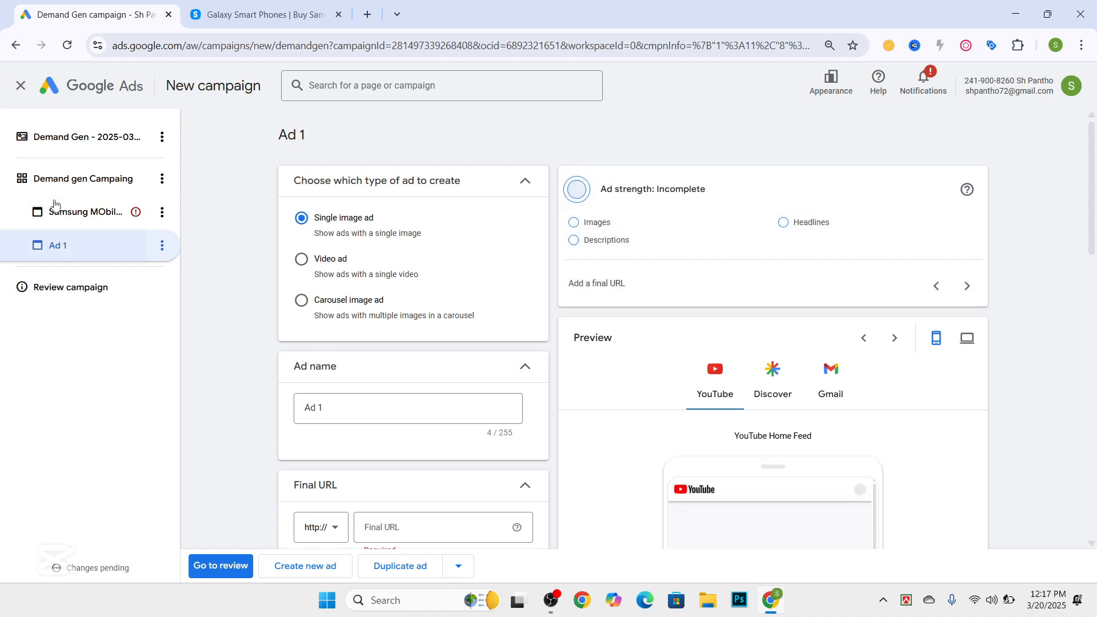
Reopen the Sumsung MObile phone ad and replace its first duplicate description with filler text made of "fd" followed by repeated f's
left_click(94, 217)
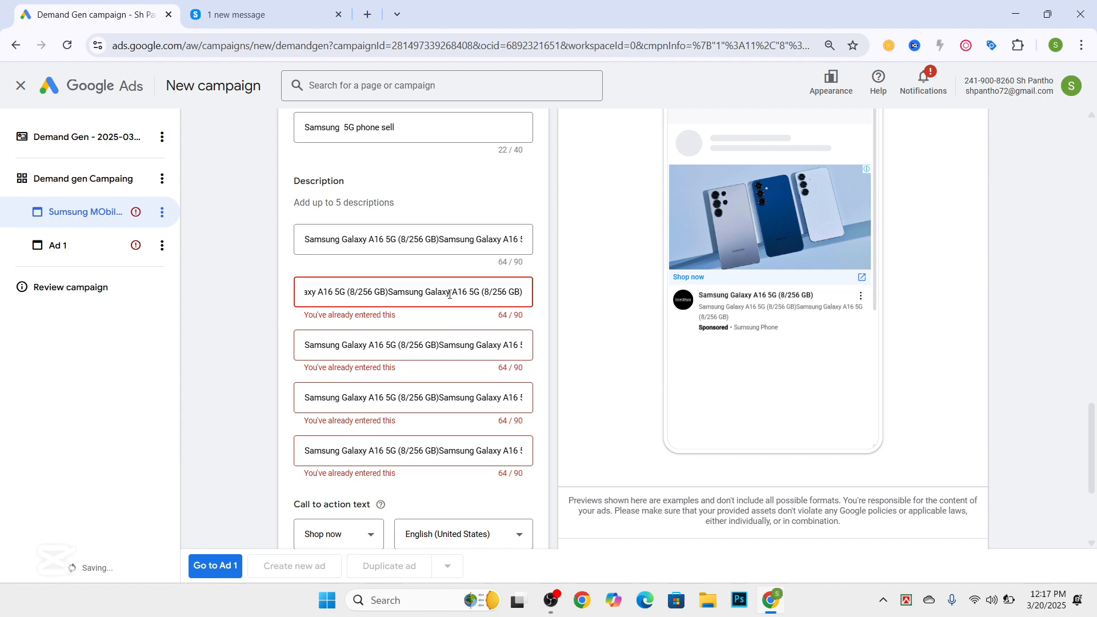
scroll(422, 308, "up", 12)
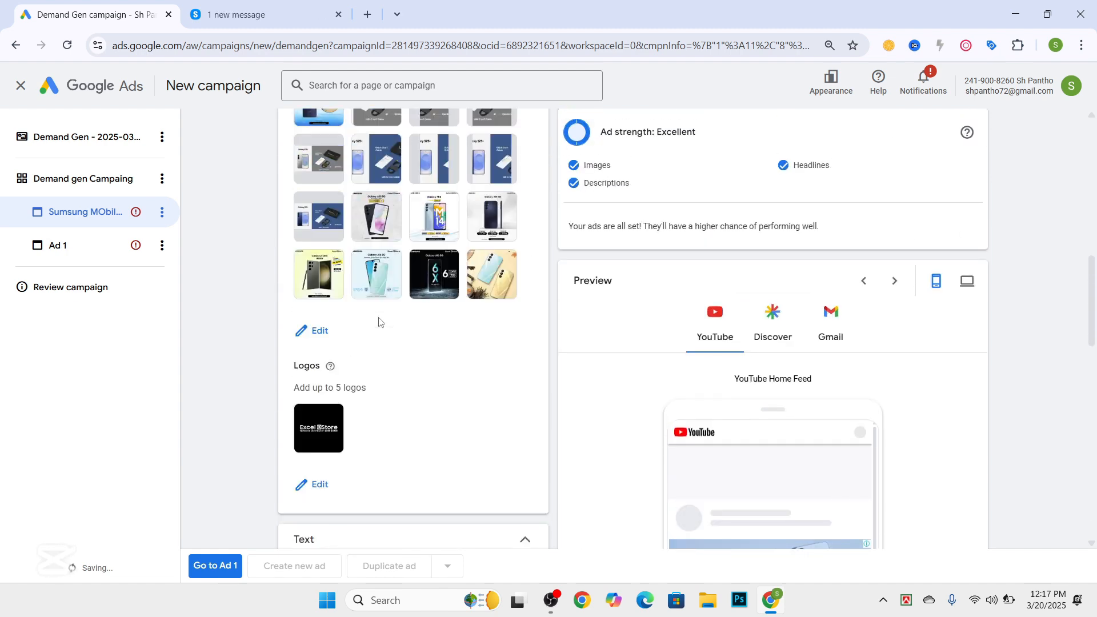
scroll(378, 322, "down", 12)
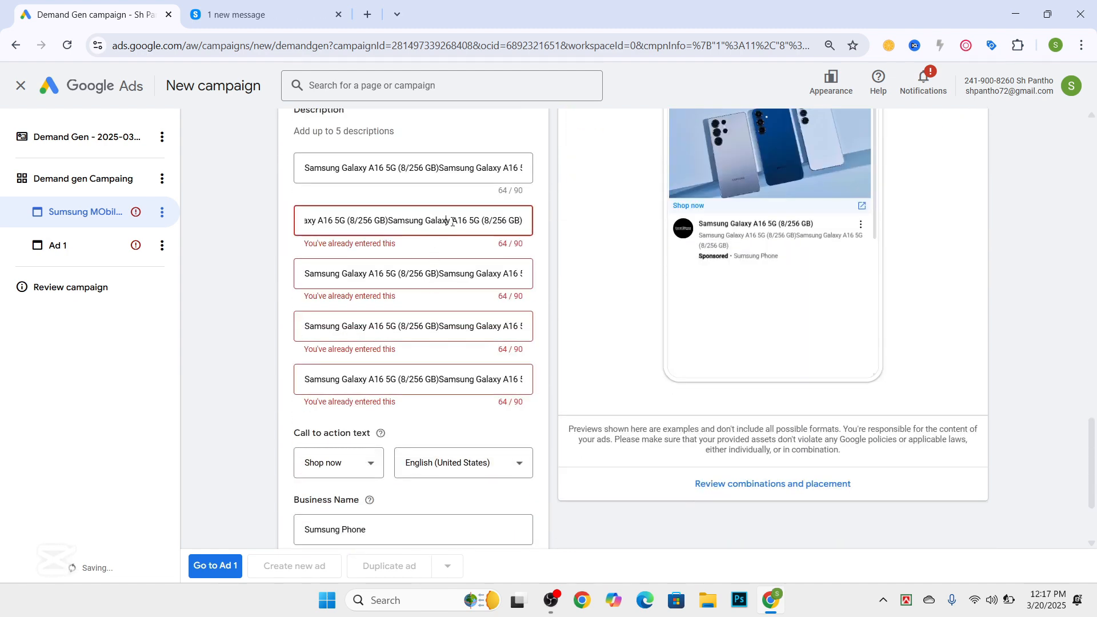
key("shift+End")
key("shift+Tab")
key("BackSpace")
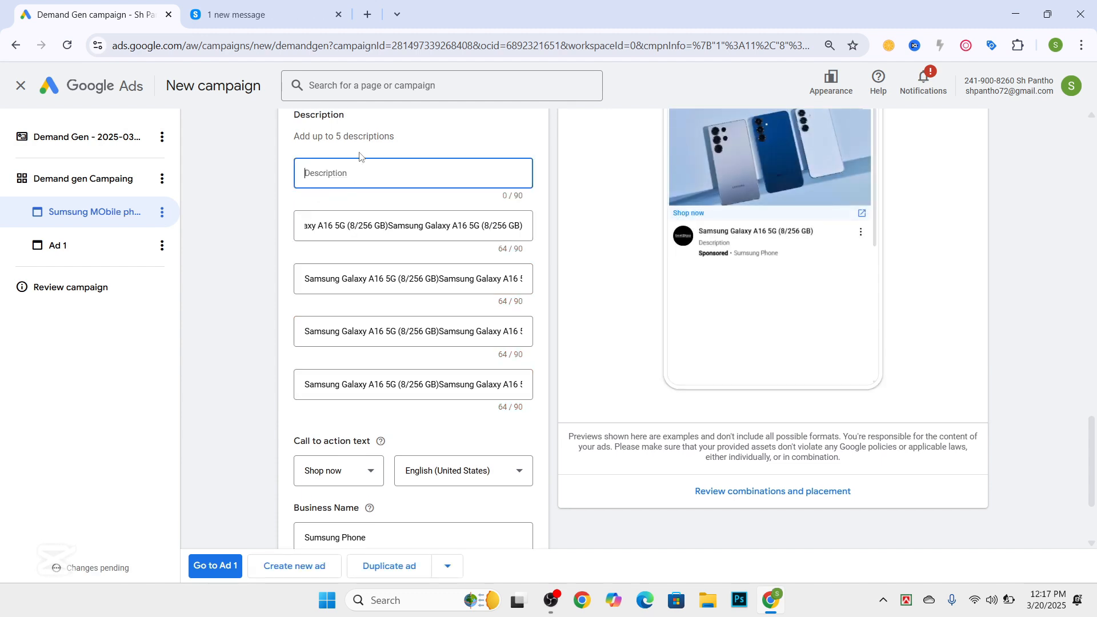
type("fdffff")
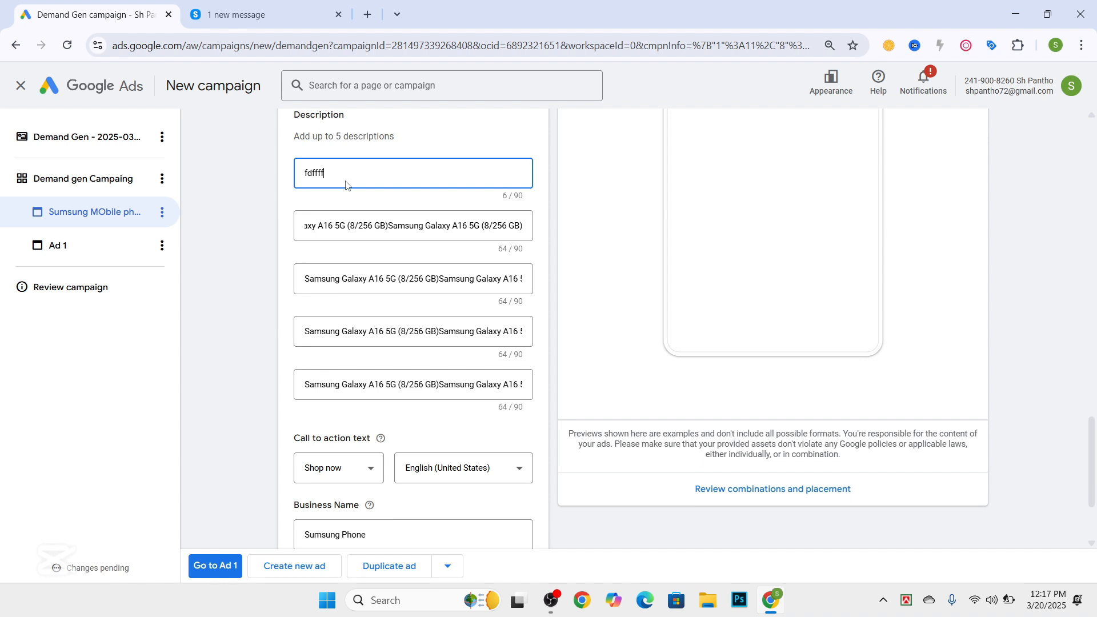
type("fffffffffffffffffffff")
Shorten the second description to "Samsung Galaxy A16 5G" and change the third to "Samsung Galaxy A16 4G"
left_click(342, 214)
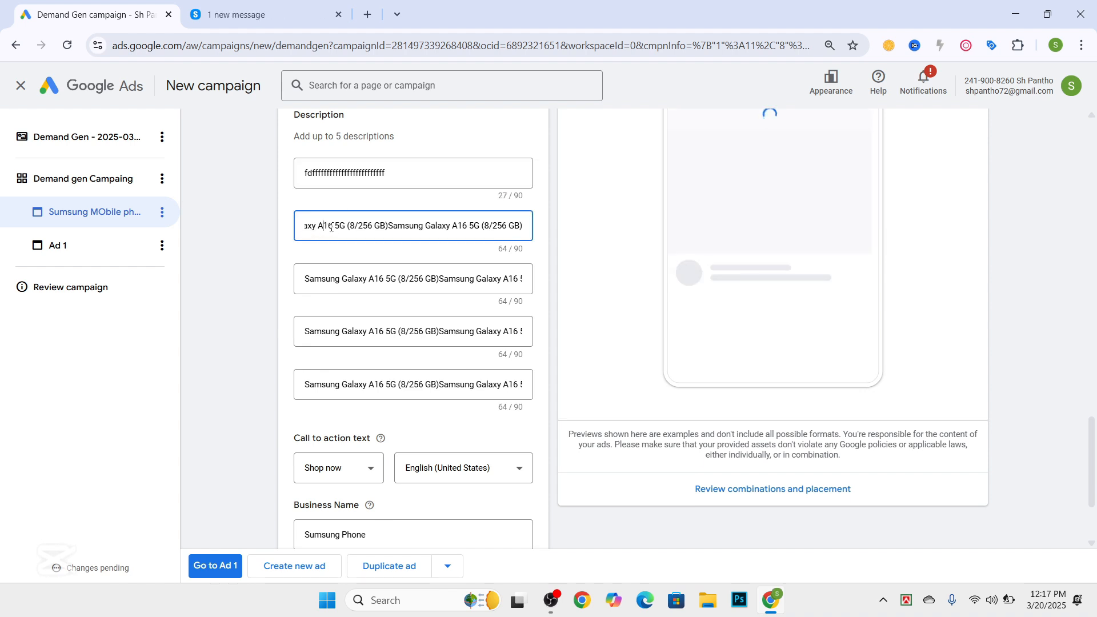
left_click_drag(349, 226, 535, 231)
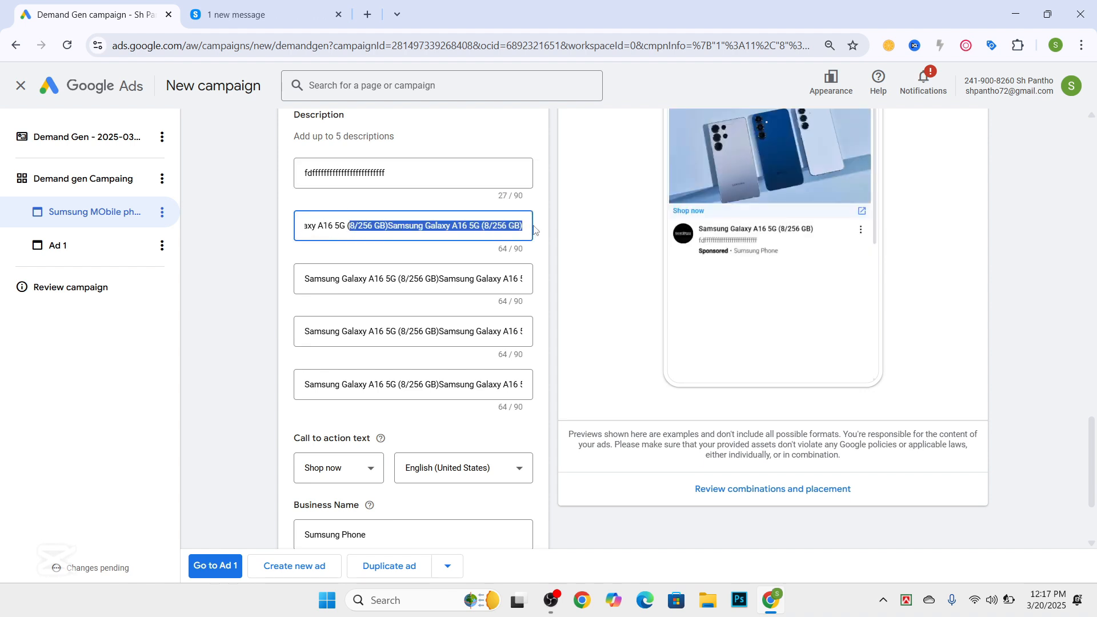
key("BackSpace")
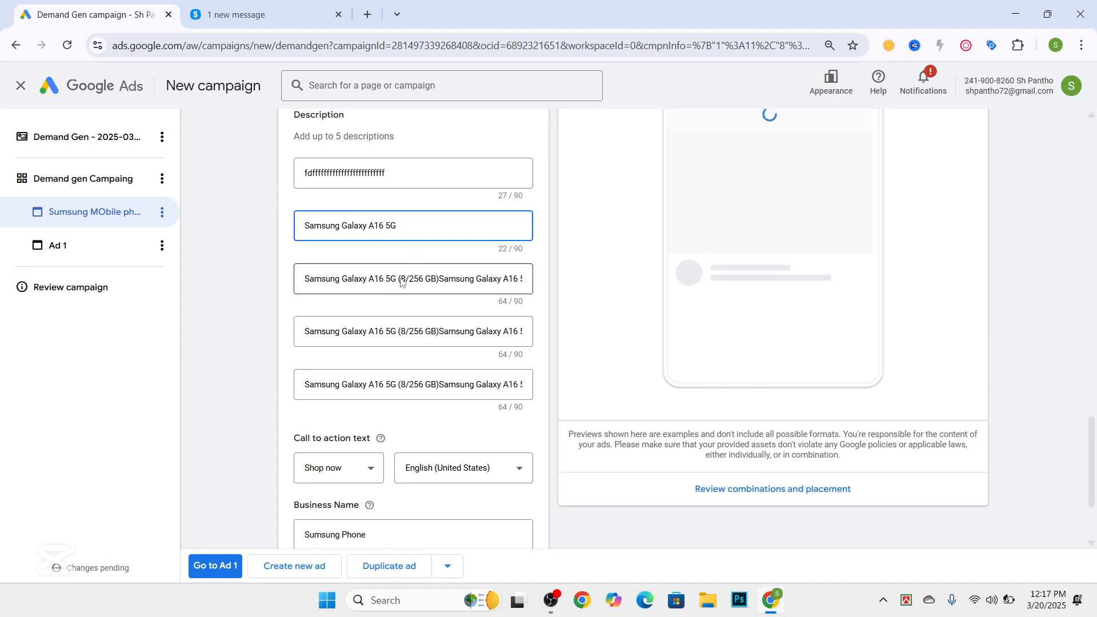
left_click_drag(400, 280, 629, 279)
key("BackSpace")
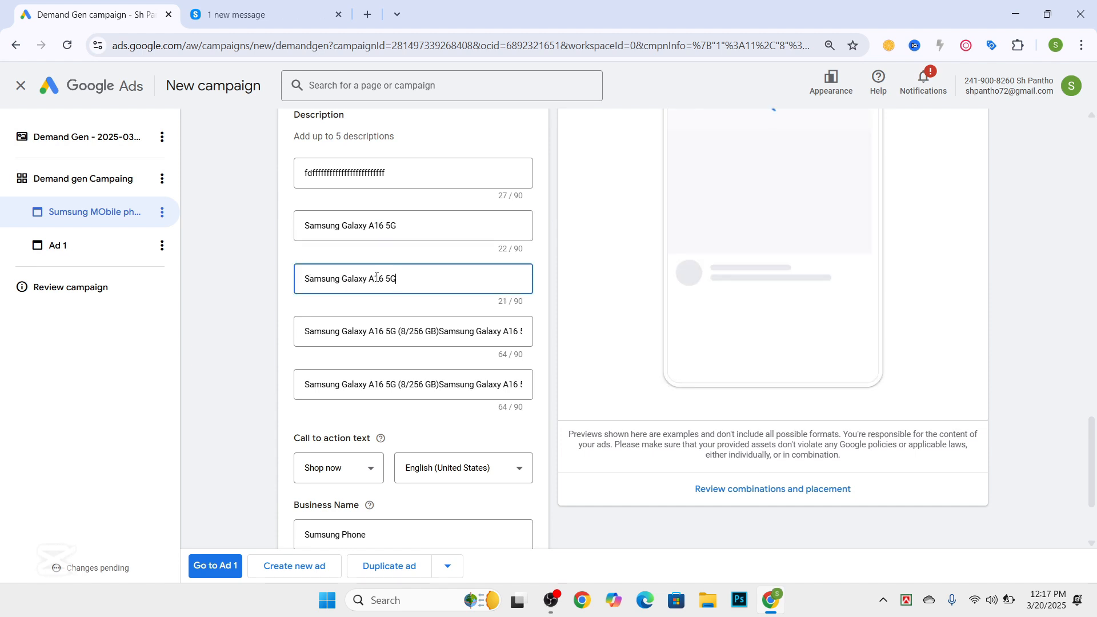
left_click(390, 279)
key("BackSpace")
type("4")
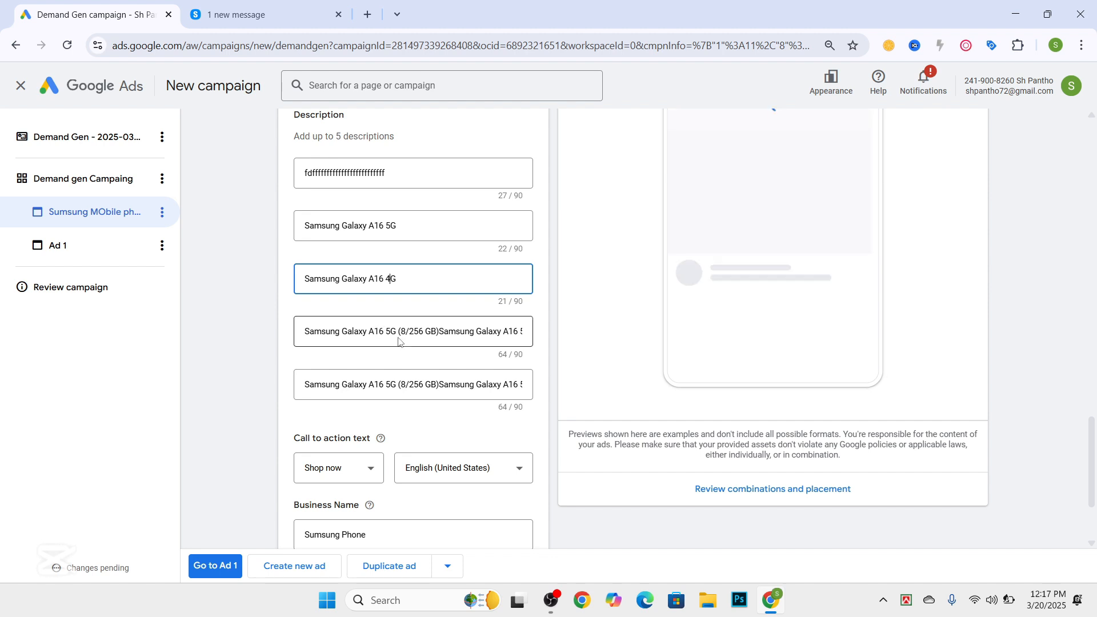
Change the fourth description to "Samsung Galaxy A123 5G"
left_click_drag(399, 337, 606, 341)
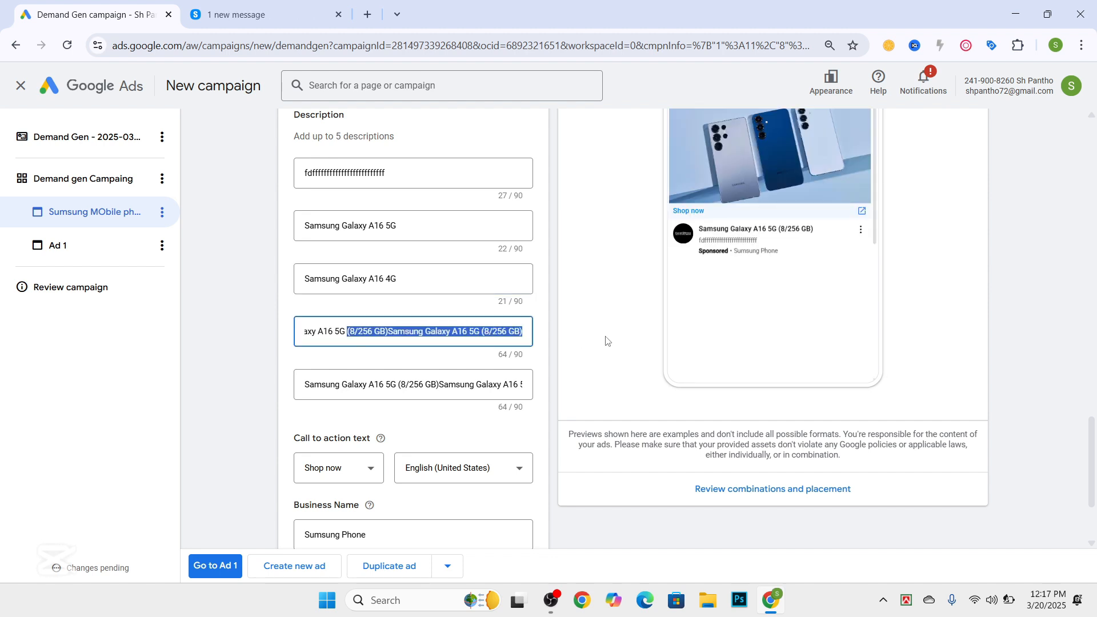
key("BackSpace")
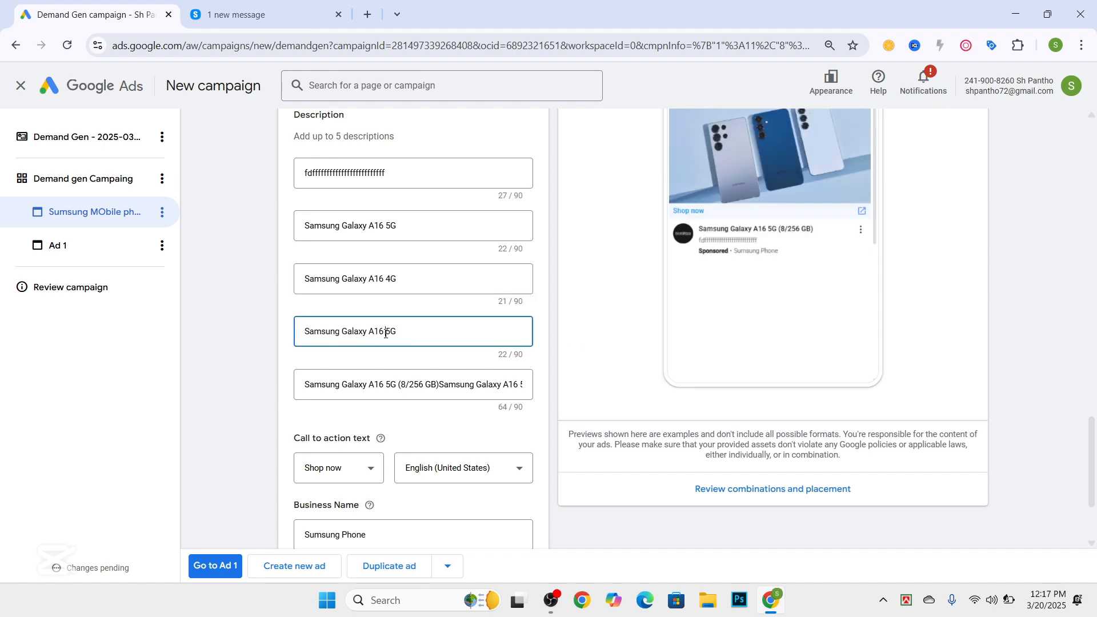
left_click(385, 333)
key("BackSpace")
key("BackSpace")
type("23")
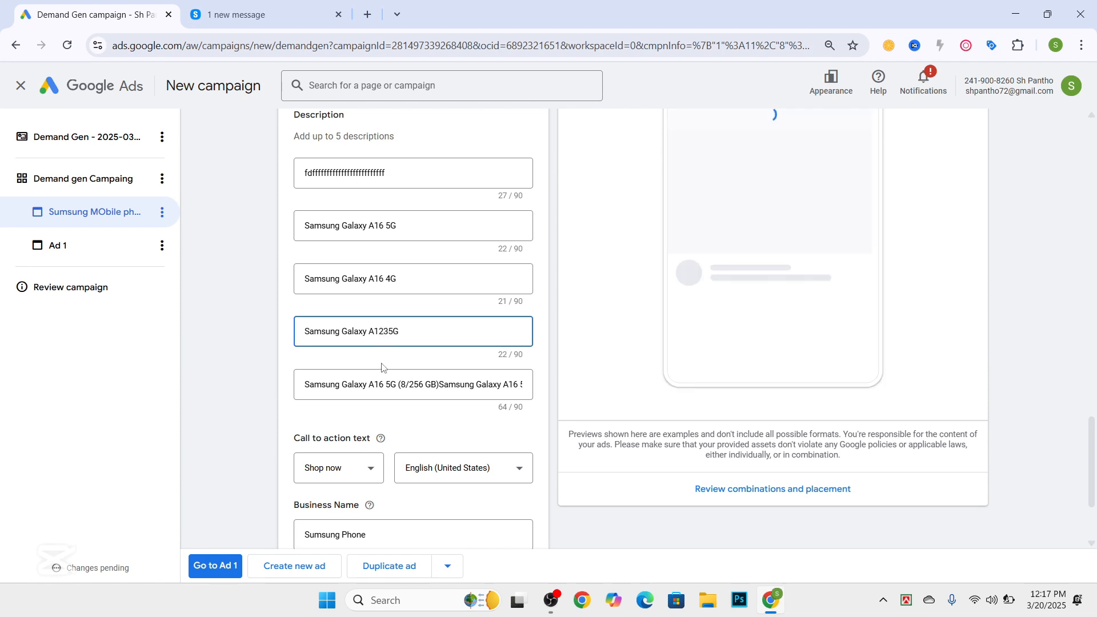
Change the fifth description to "Samsung Galaxy A16 5G phone" and look over the remaining text assets
left_click(403, 391)
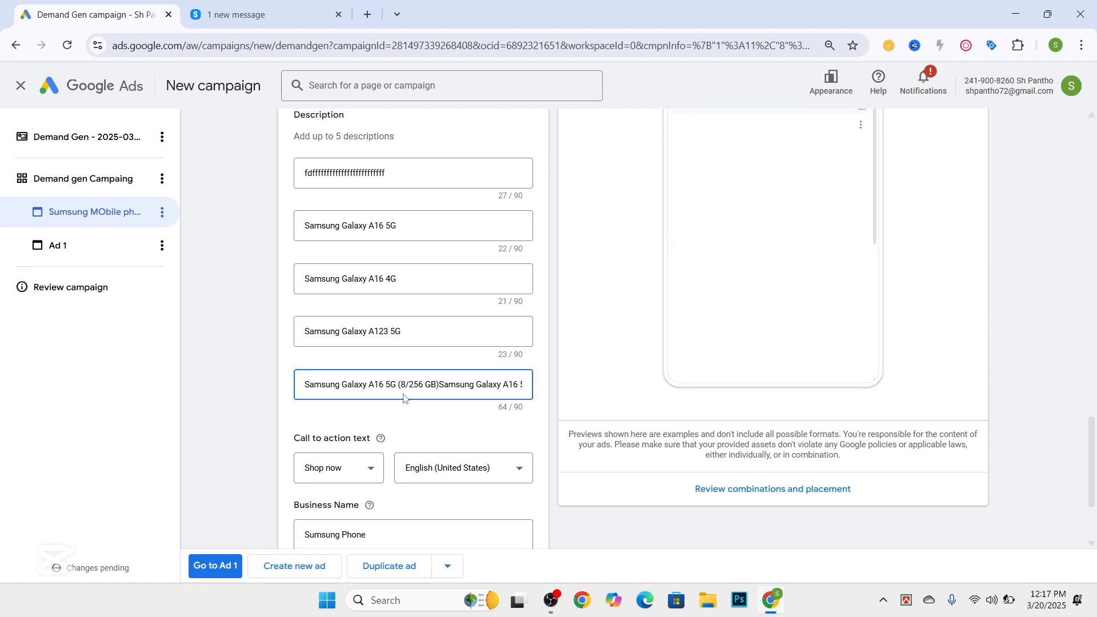
key("Delete")
key("Delete")
key("Delete")
key("Delete")
key("Delete")
key("Delete")
key("Delete")
key("Delete")
key("Delete")
key("Delete")
key("Delete")
key("Delete")
key("Delete")
key("Delete")
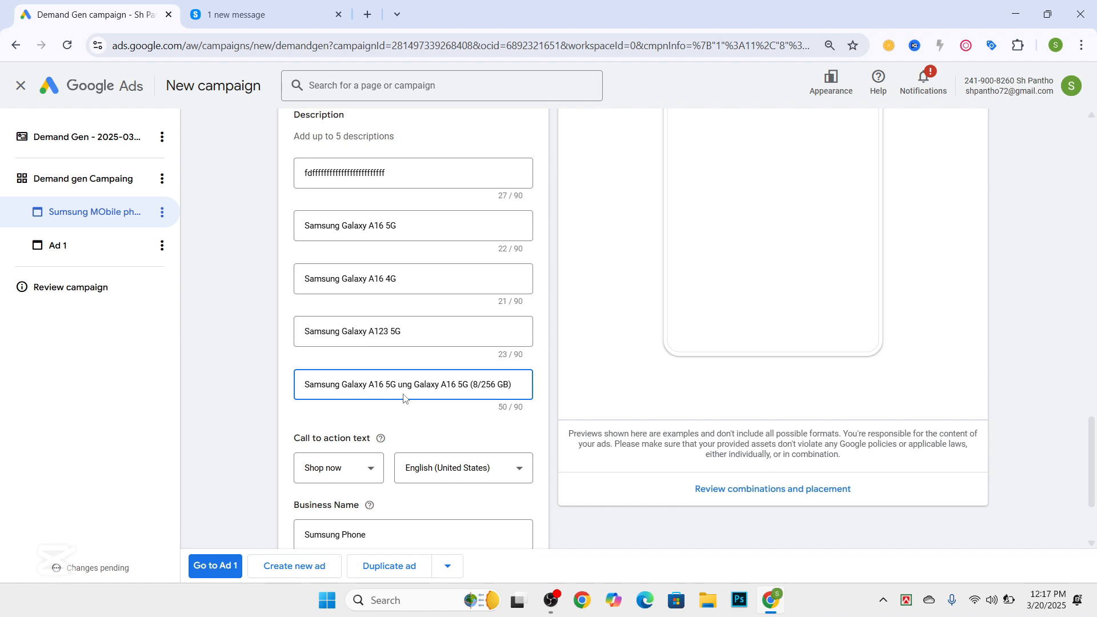
key("Delete")
key("Delete")
key("Delete")
key("Delete")
key("Delete")
key("Delete")
key("Delete")
key("Delete")
key("Delete")
key("Delete")
key("Delete")
key("Delete")
key("Delete")
key("Delete")
key("Delete")
key("Delete")
key("Delete")
key("Delete")
key("Delete")
key("Delete")
type("phone")
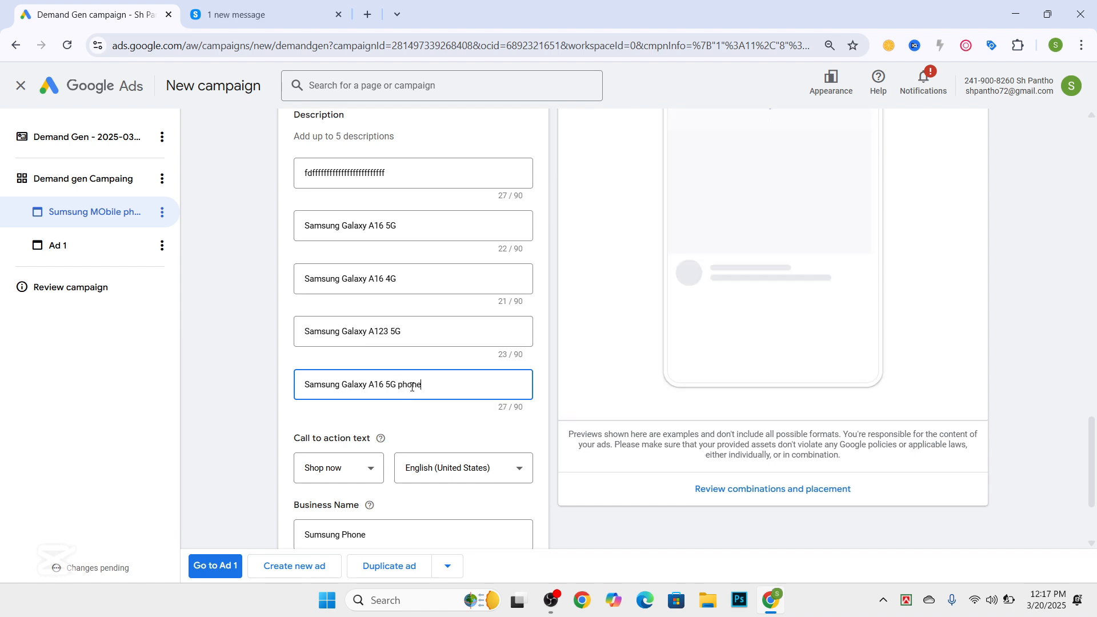
scroll(109, 264, "down", 2)
left_click(256, 304)
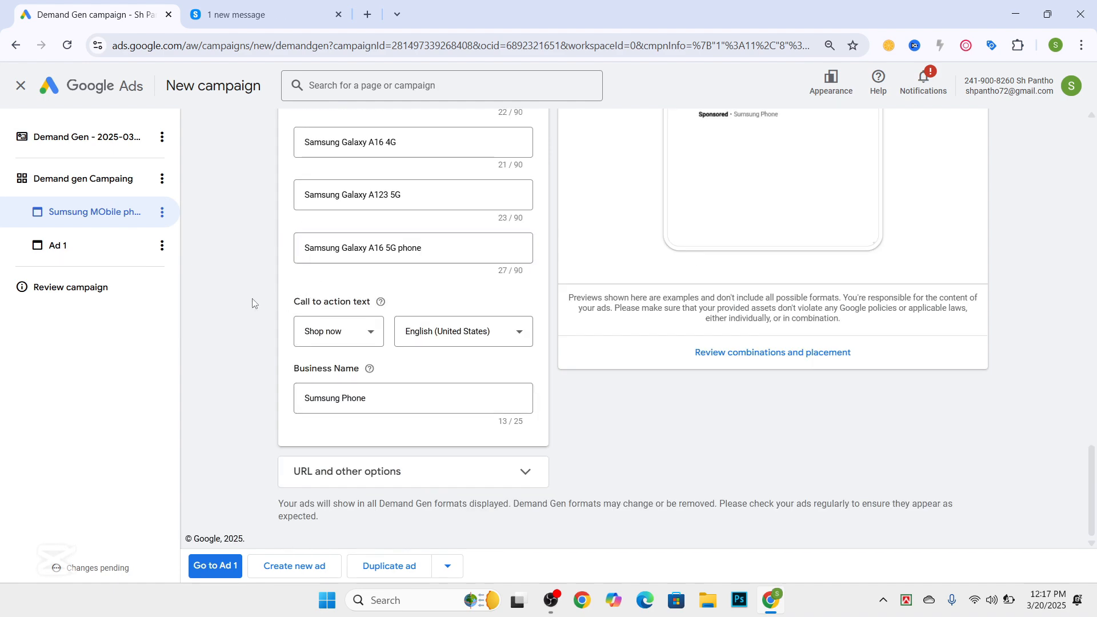
Open Ad 1, set its type to Video ad, and look over the fields it requires
left_click(103, 248)
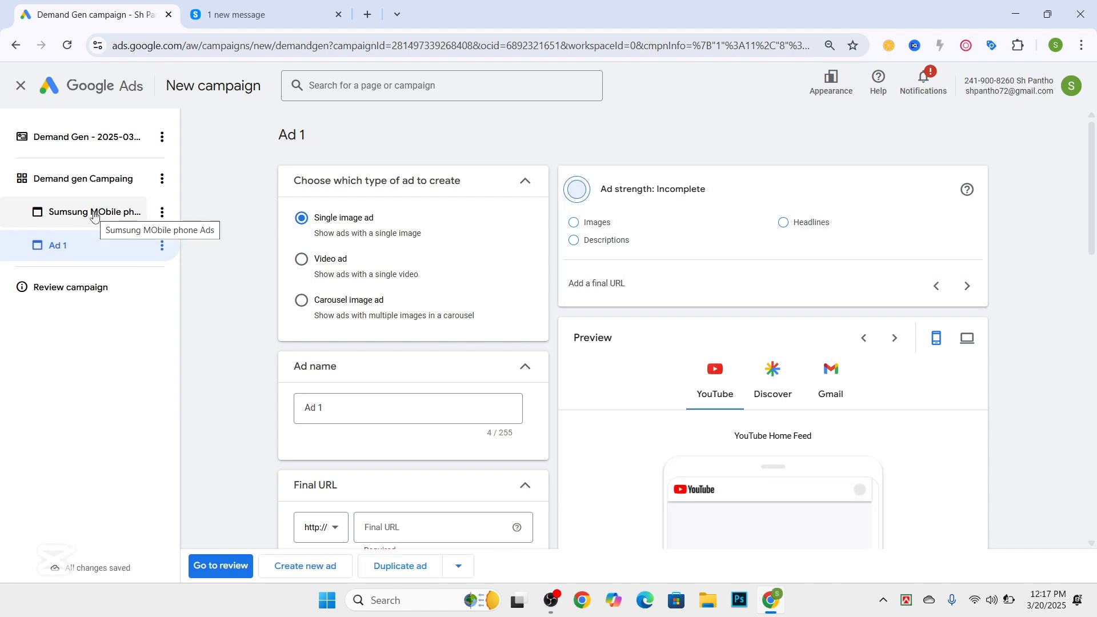
left_click(70, 248)
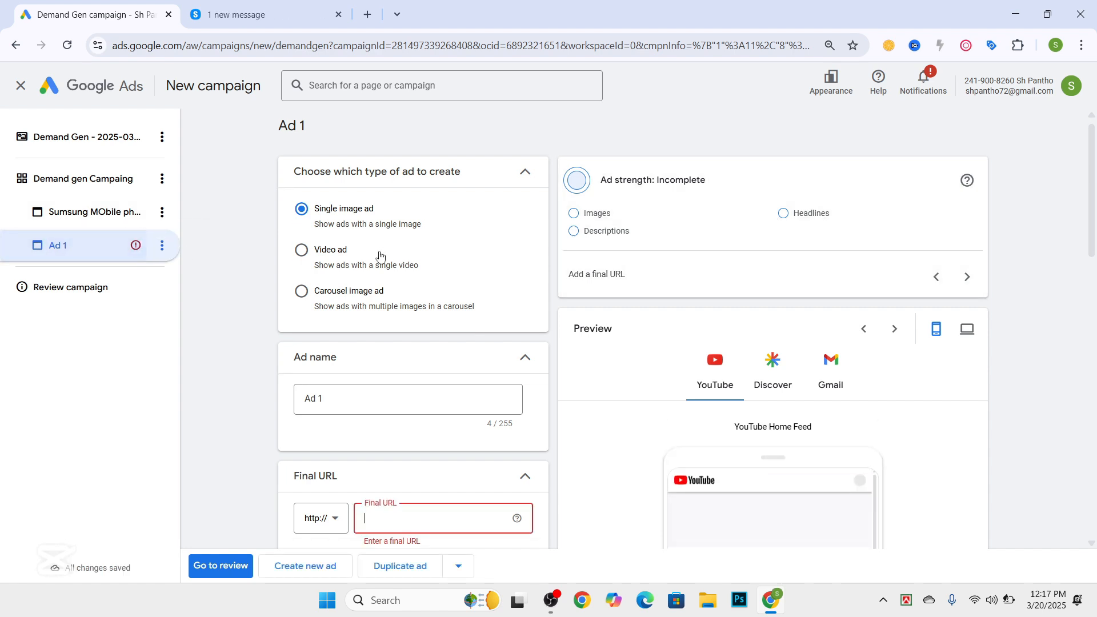
left_click(301, 255)
left_click(394, 252)
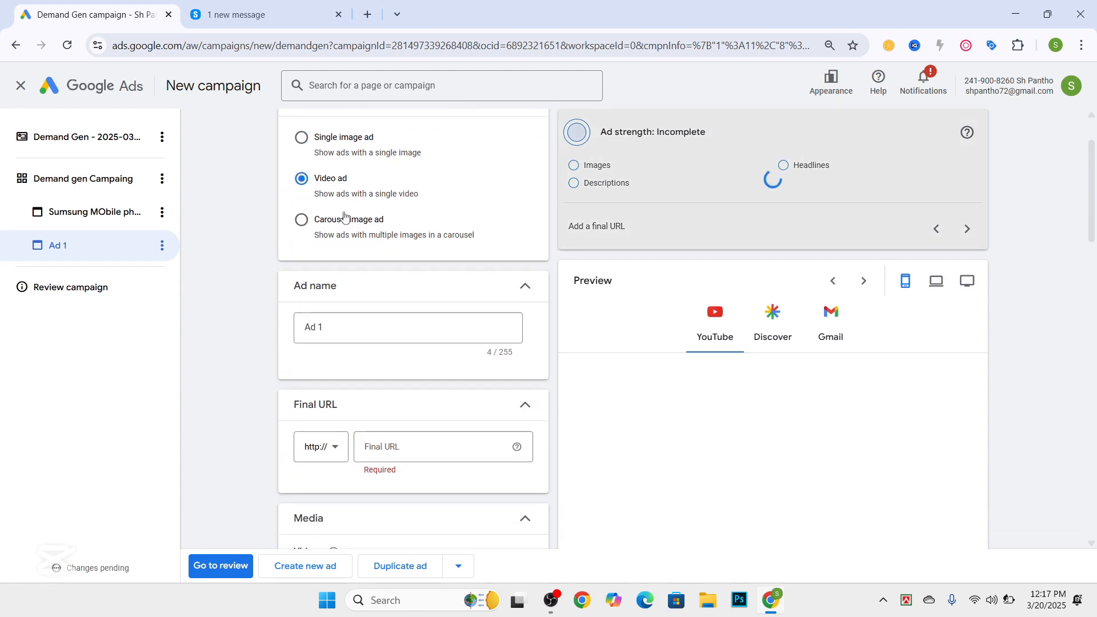
scroll(409, 344, "down", 4)
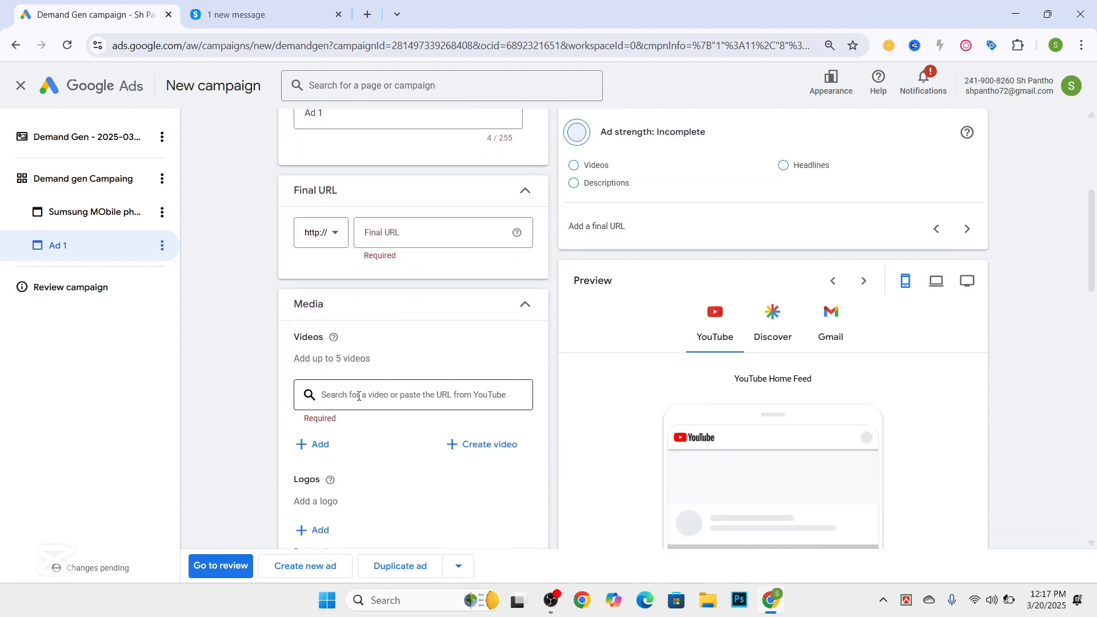
scroll(359, 342, "up", 4)
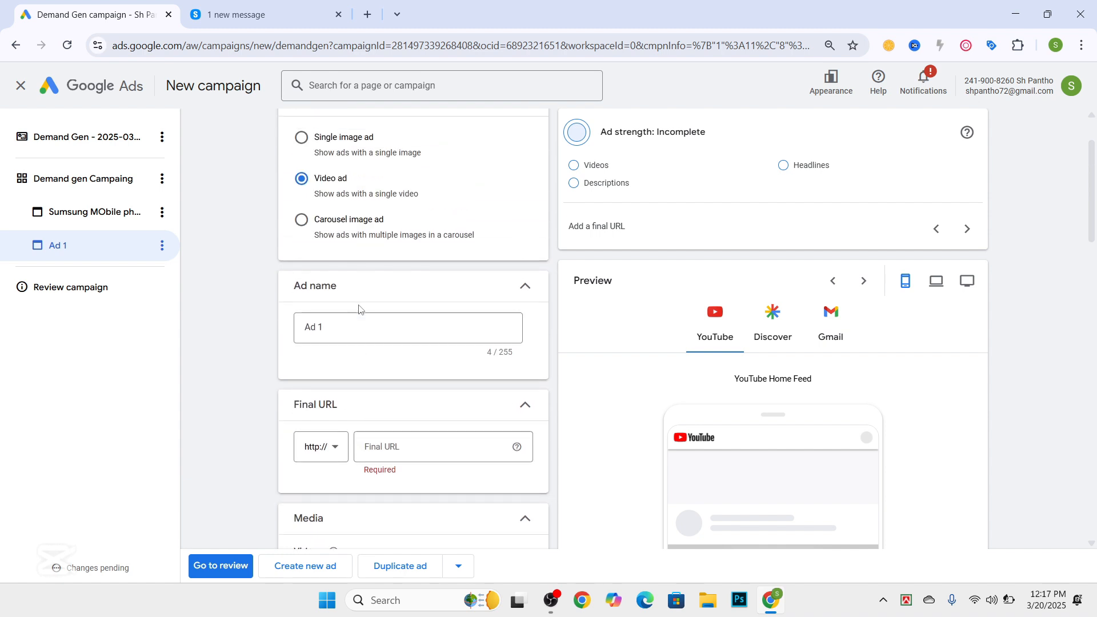
Rename the video ad as "Sumsung phone ads"
left_click(355, 328)
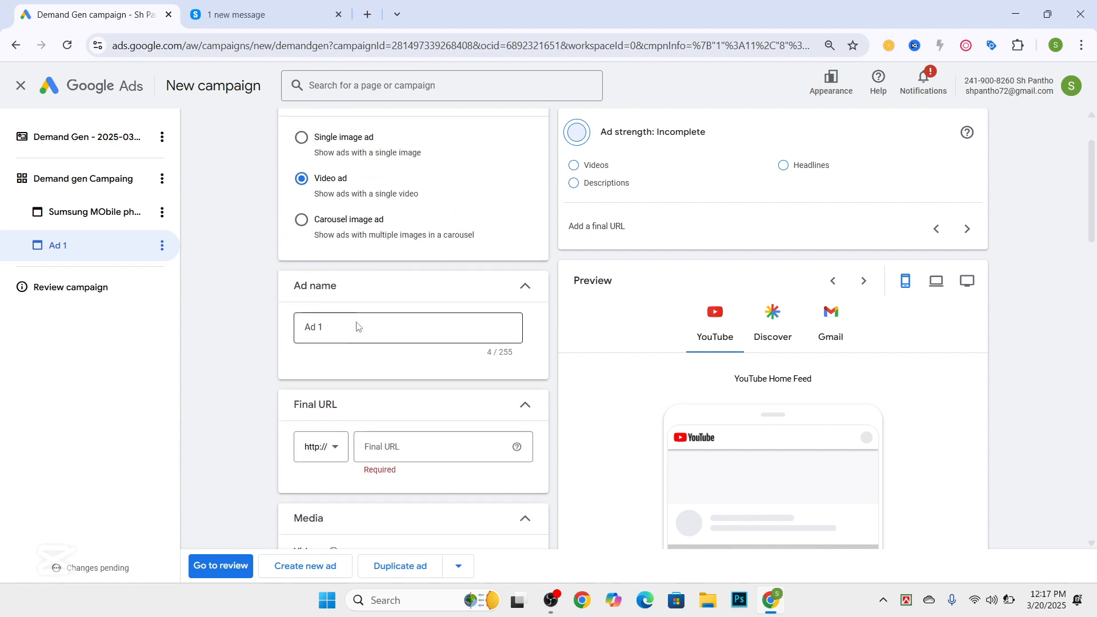
left_click_drag(355, 329, 269, 334)
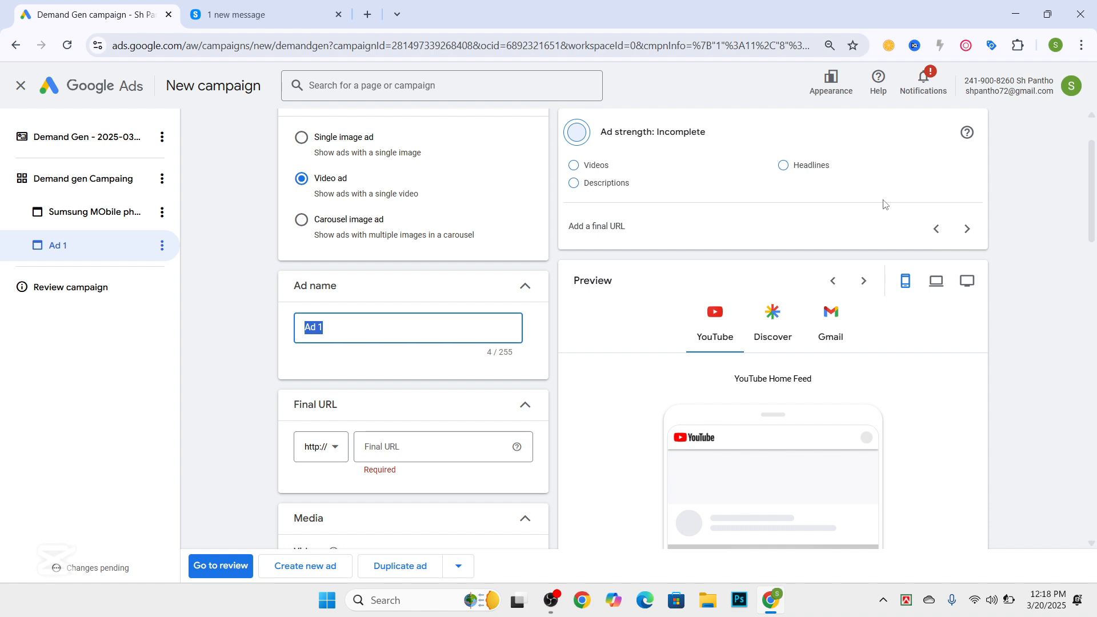
scroll(885, 205, "up", 1)
scroll(898, 222, "down", 2)
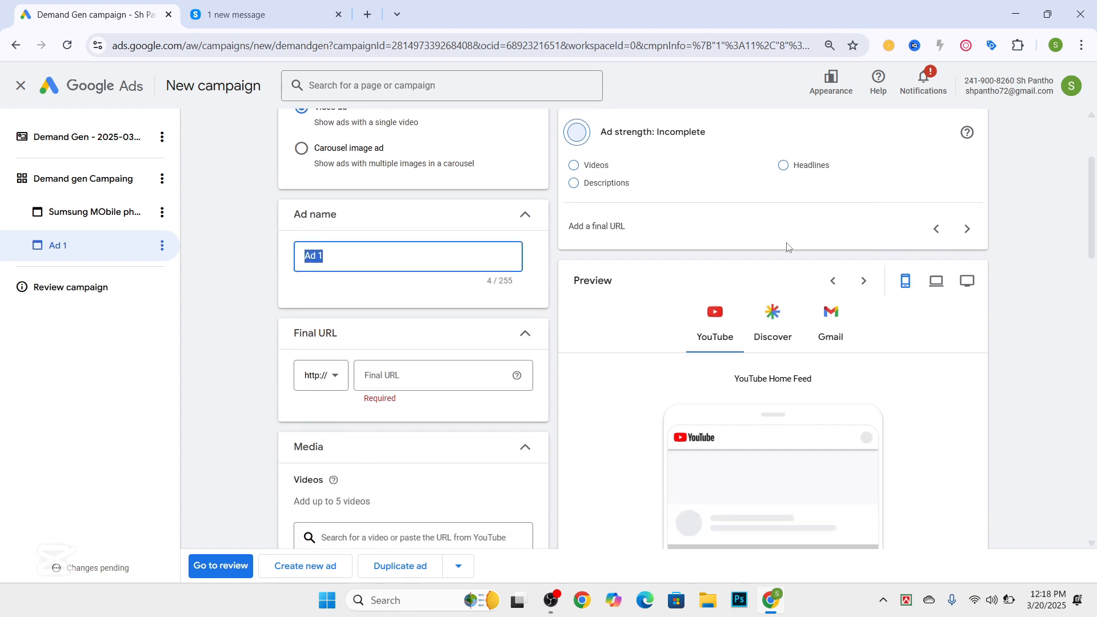
type("Sum")
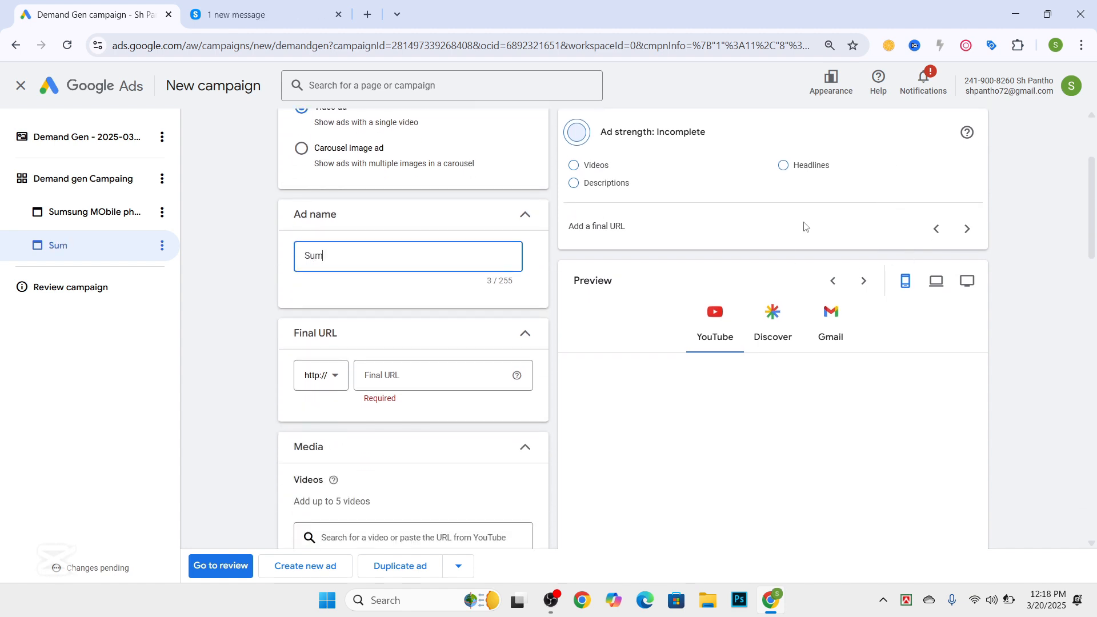
type("sung phone ads")
scroll(807, 225, "down", 3)
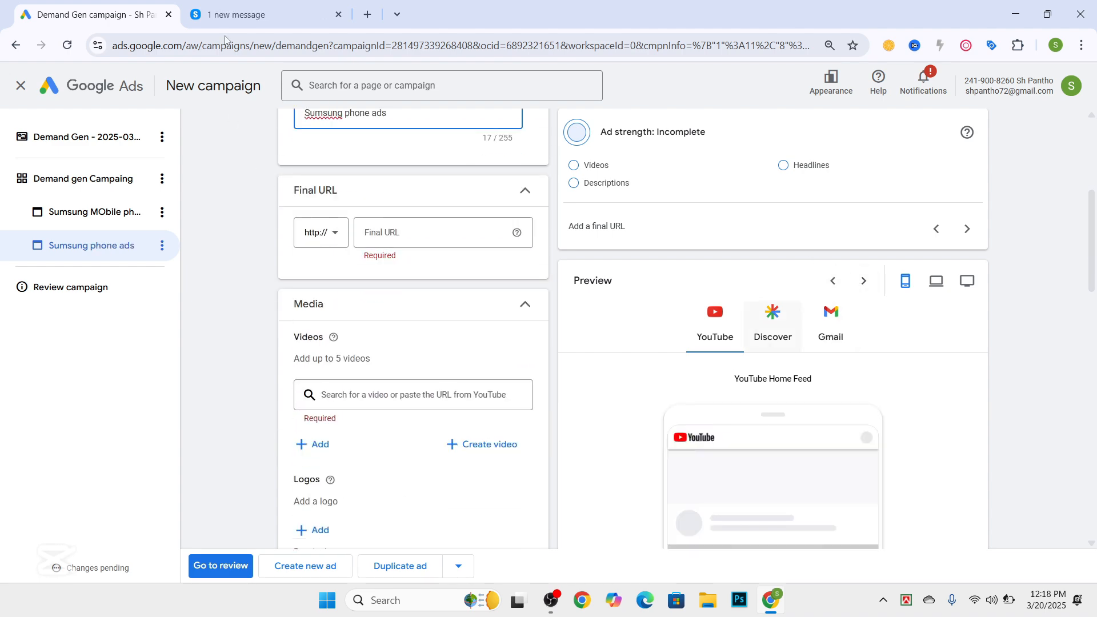
left_click(228, 15)
left_click_drag(197, 46, 77, 44)
key("ctrl+c")
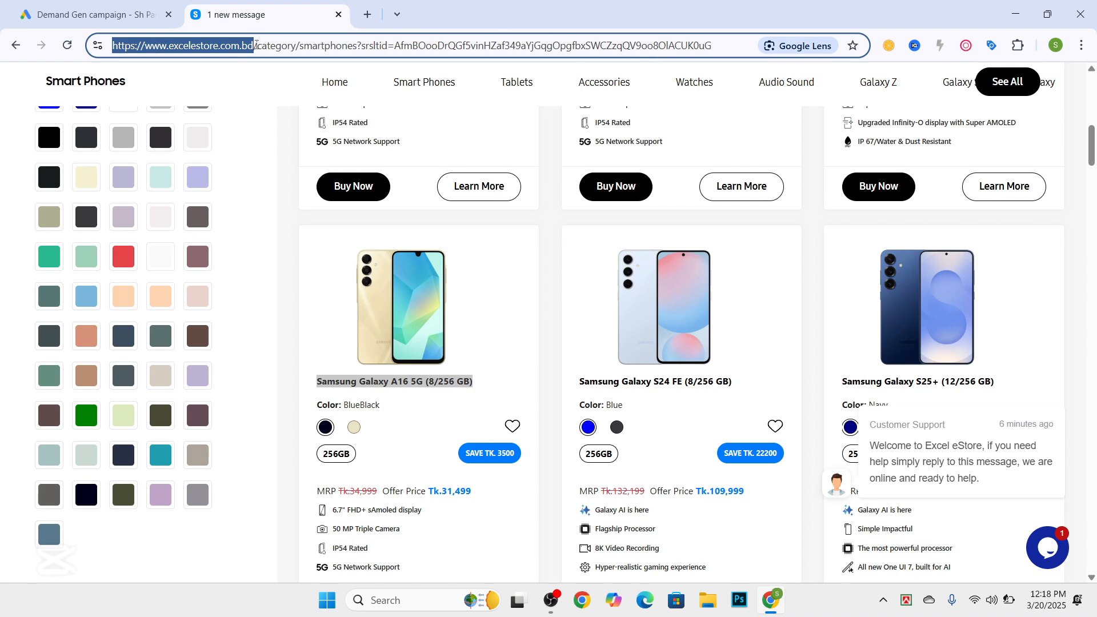
left_click(91, 14)
left_click(401, 228)
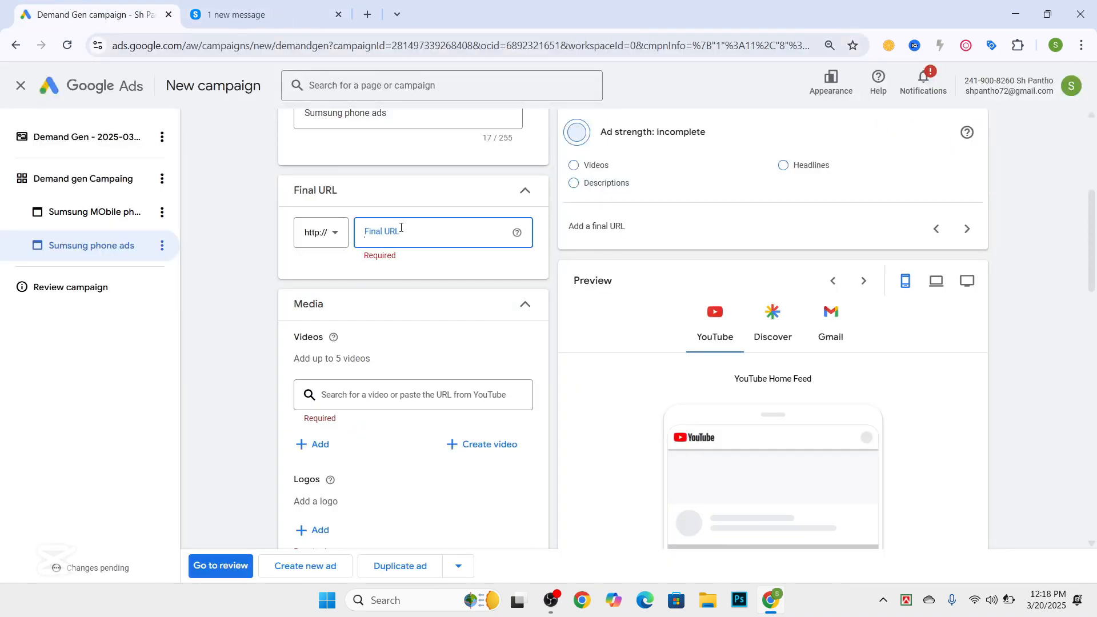
key("ctrl+v")
scroll(360, 350, "down", 2)
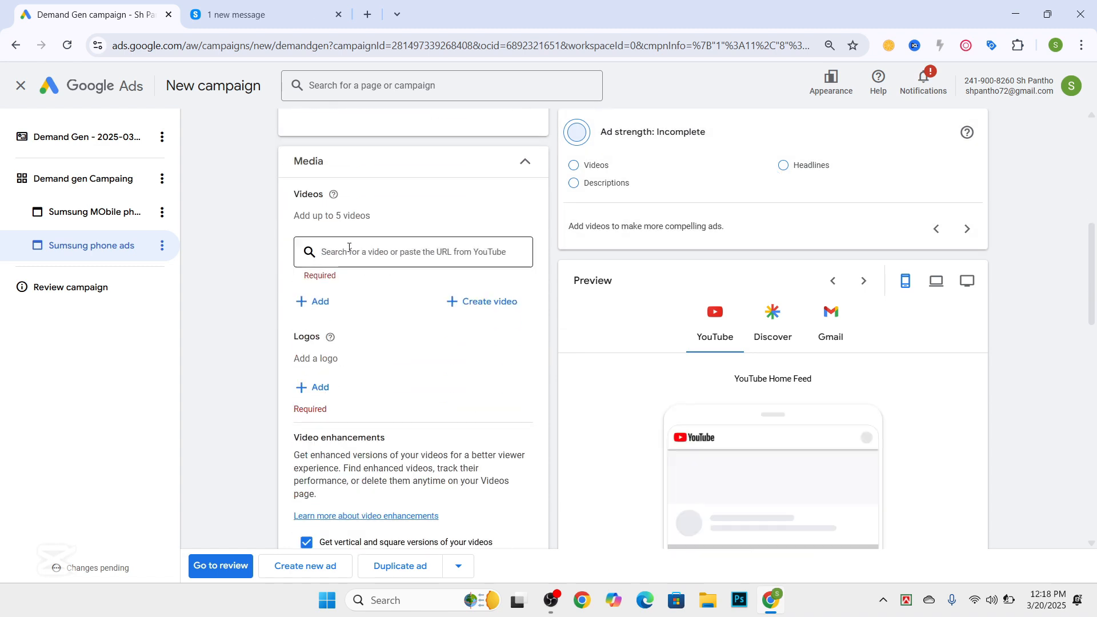
Open the video asset library for the video ad, look over the available videos and check the phones on the store's website
left_click(349, 247)
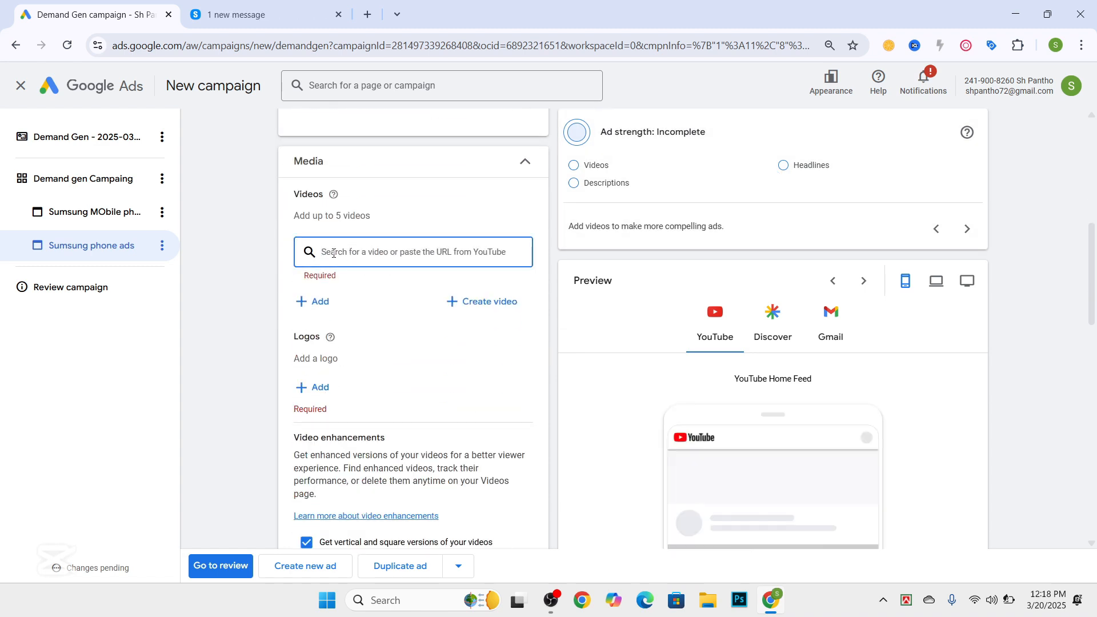
left_click(313, 303)
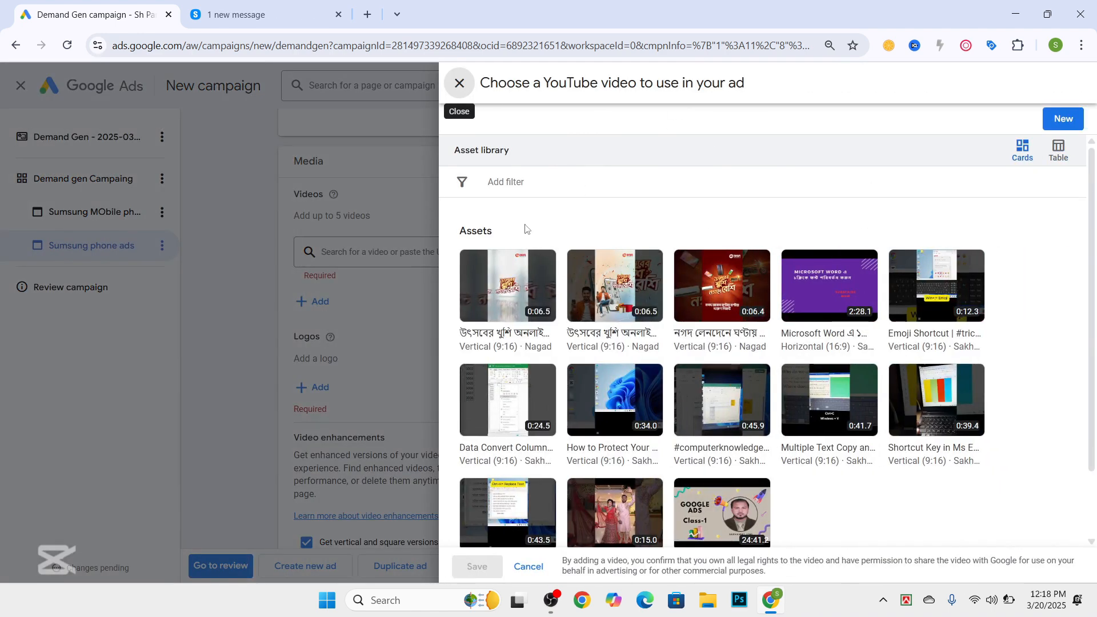
scroll(640, 204, "down", 2)
scroll(640, 204, "up", 2)
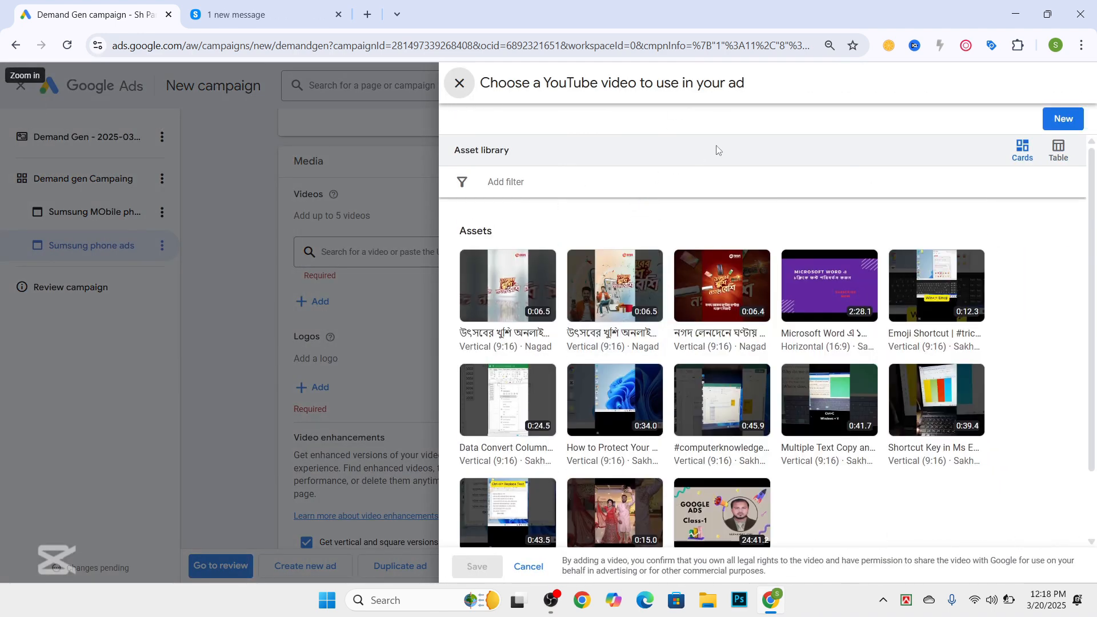
left_click(297, 3)
scroll(548, 291, "down", 12)
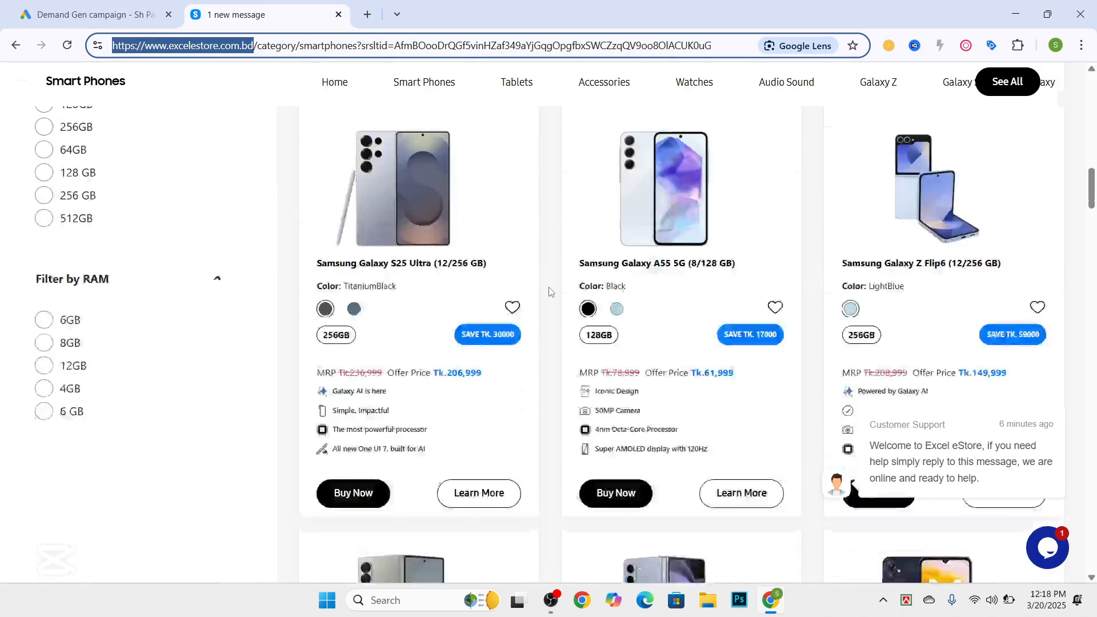
scroll(548, 292, "up", 10)
scroll(549, 290, "up", 7)
left_click(112, 4)
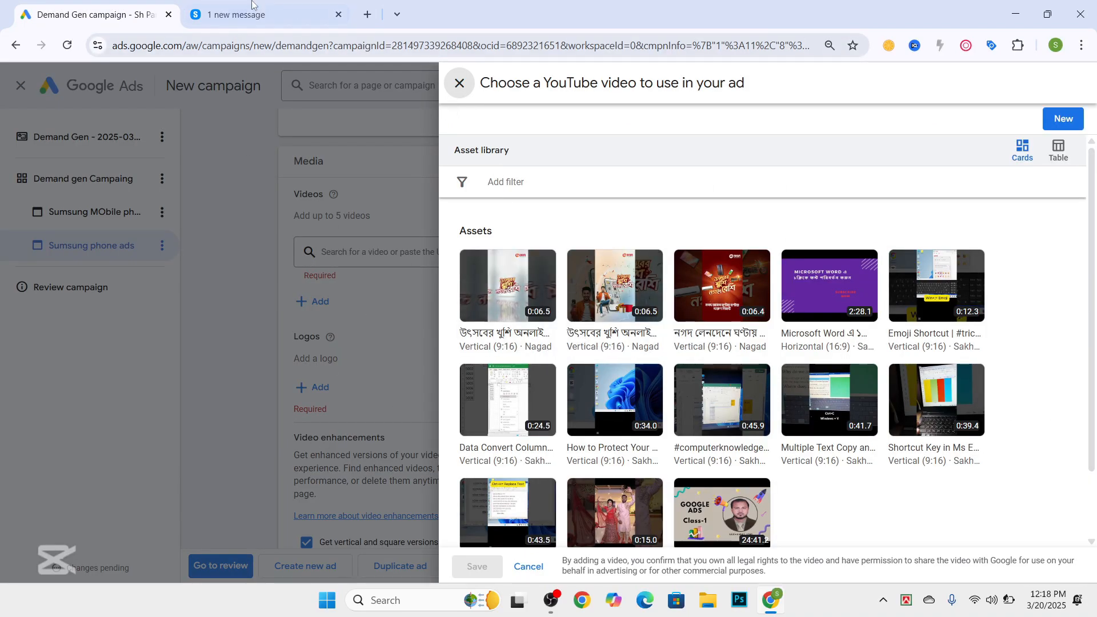
Select the first five videos in the asset library, through the "Emoji Shortcut" video, and save them to the ad
left_click(514, 293)
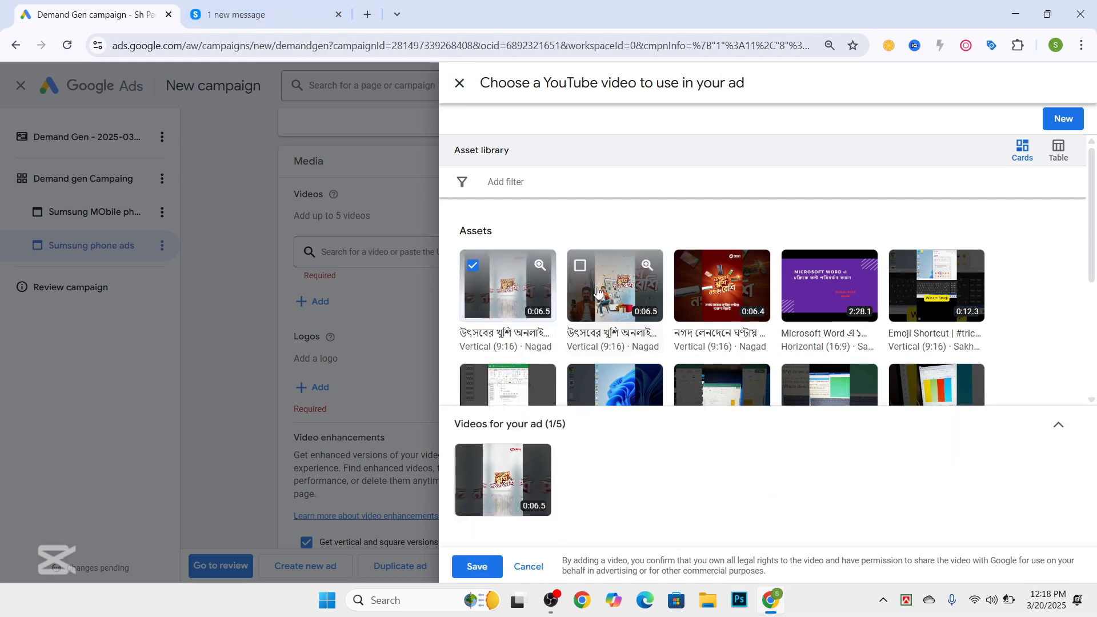
left_click(627, 292)
left_click(711, 287)
left_click(820, 272)
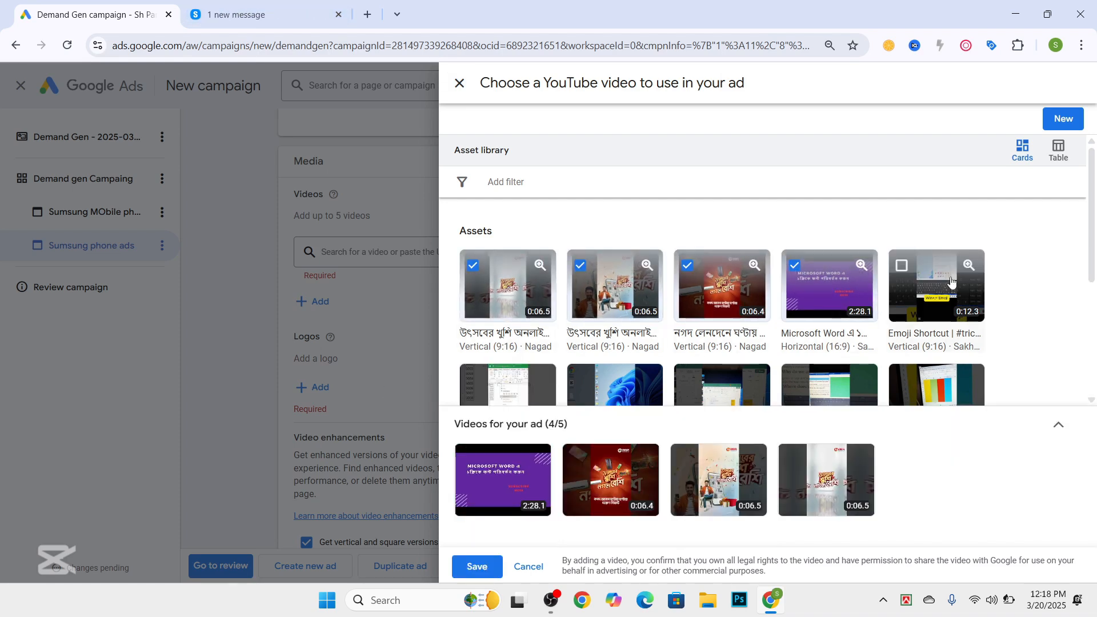
left_click(951, 281)
scroll(580, 324, "down", 1)
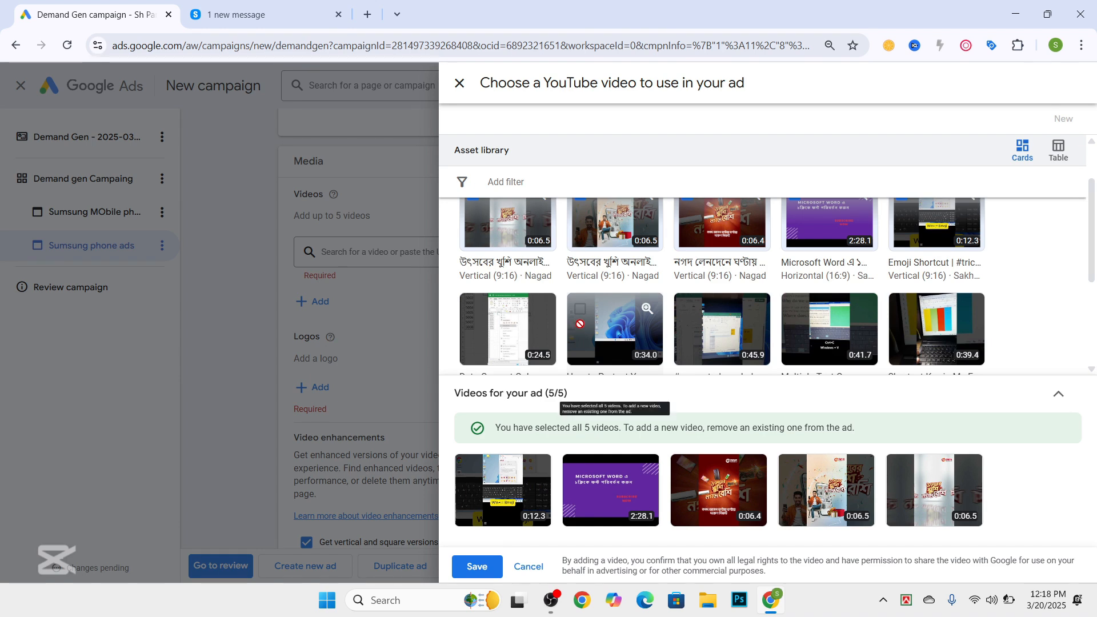
left_click(473, 564)
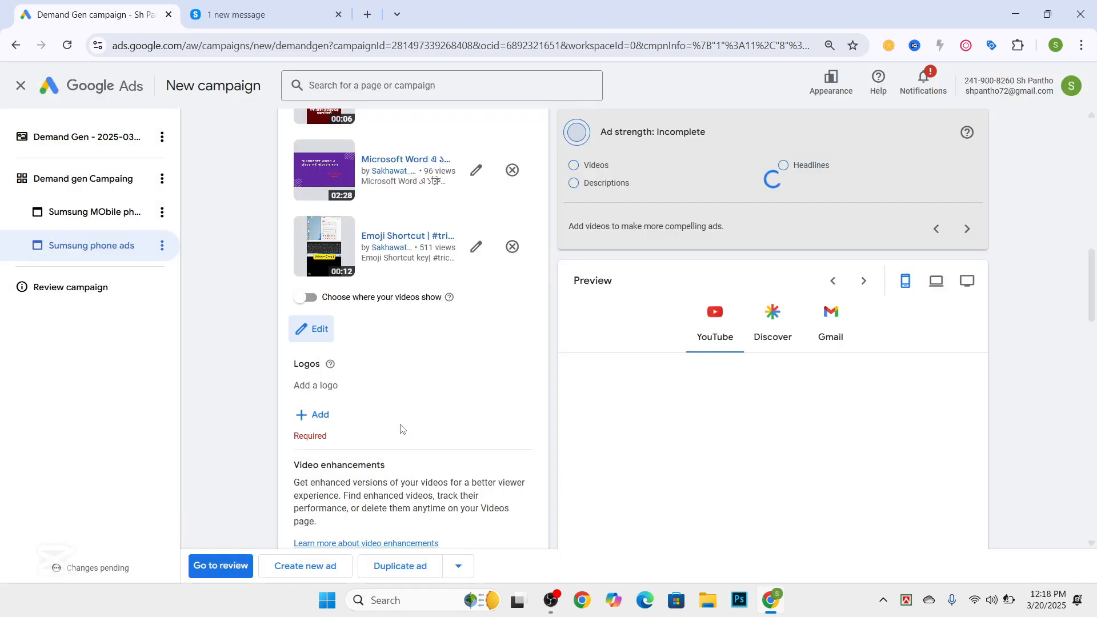
scroll(403, 377, "down", 3)
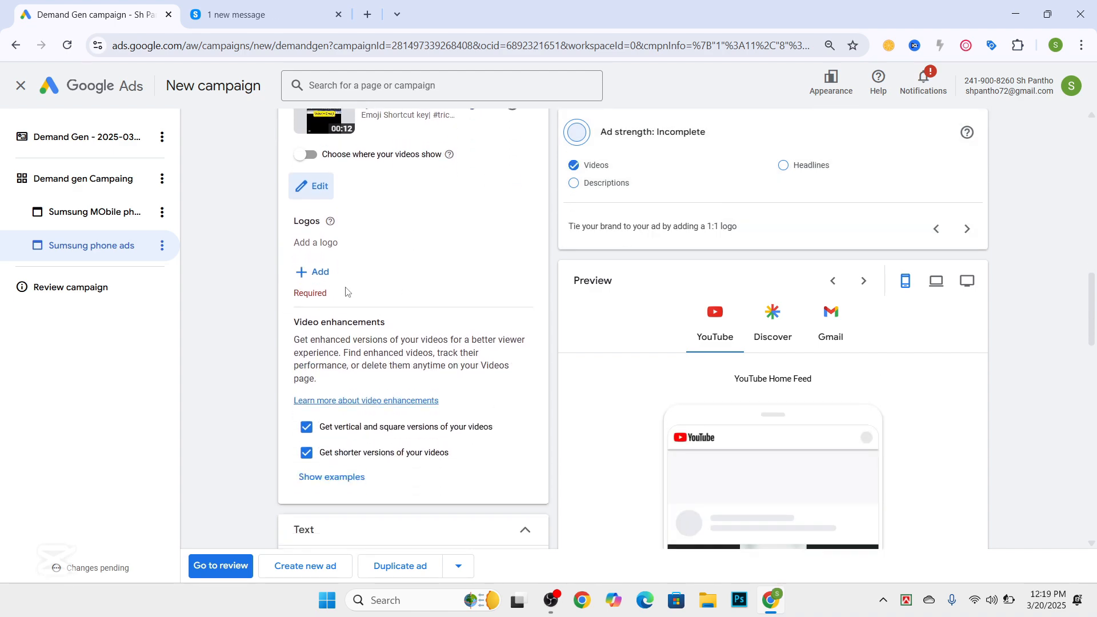
left_click(313, 272)
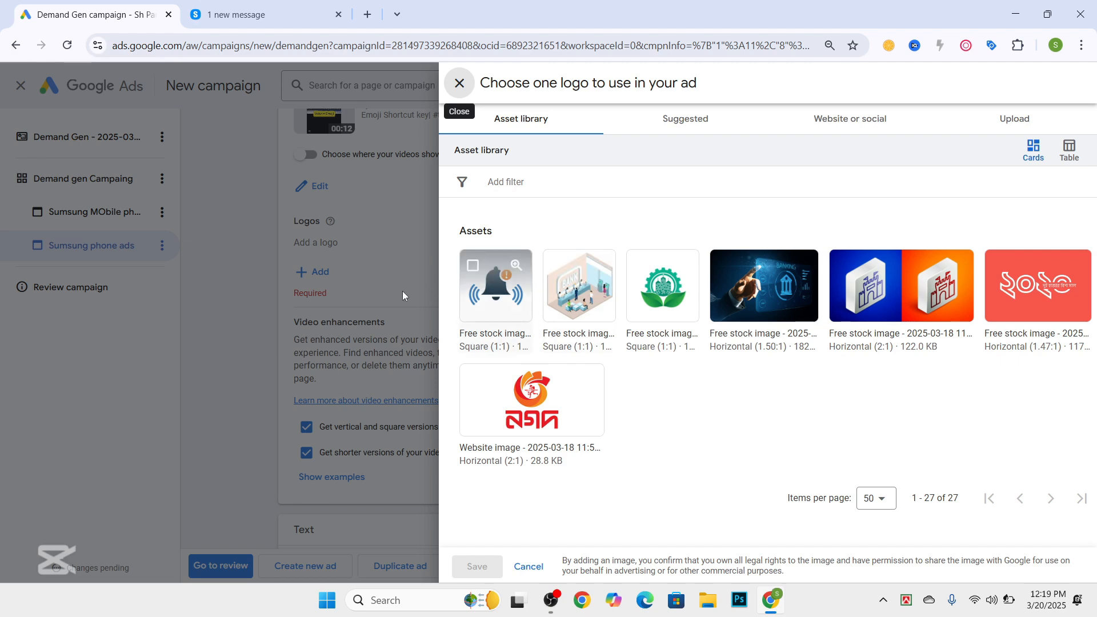
left_click(800, 309)
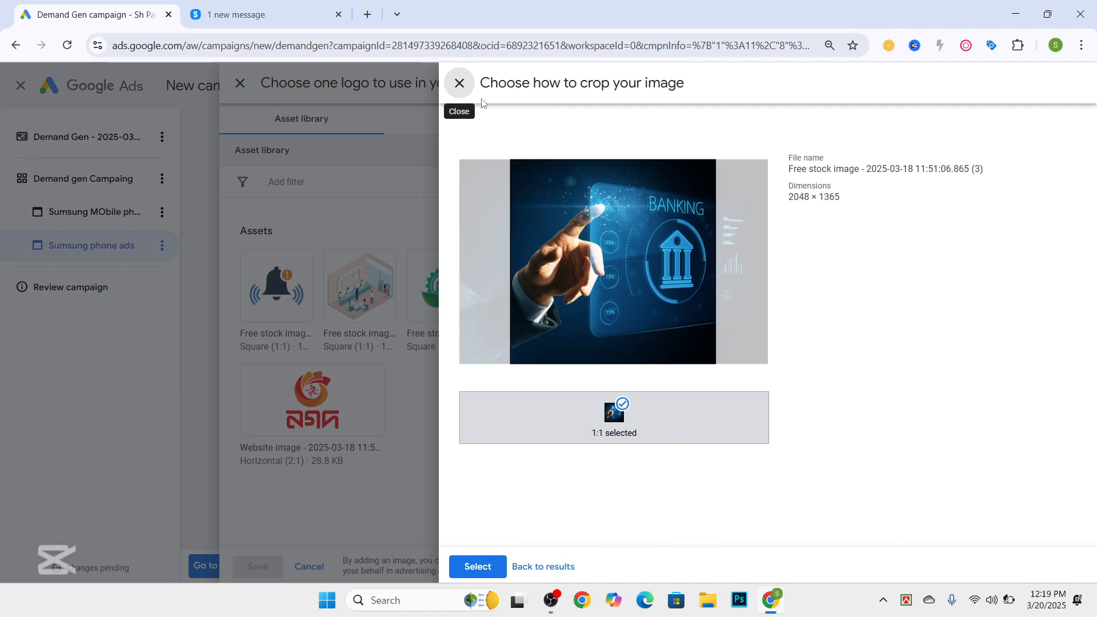
left_click(459, 82)
left_click(847, 120)
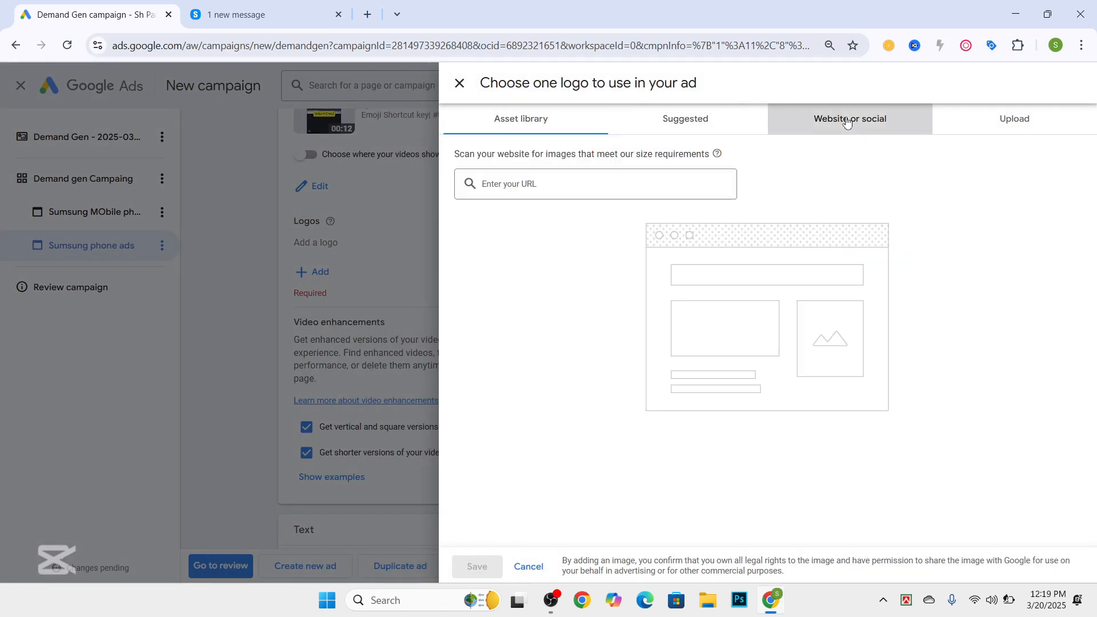
left_click(566, 183)
type("https://www.excelestore.com.bd/")
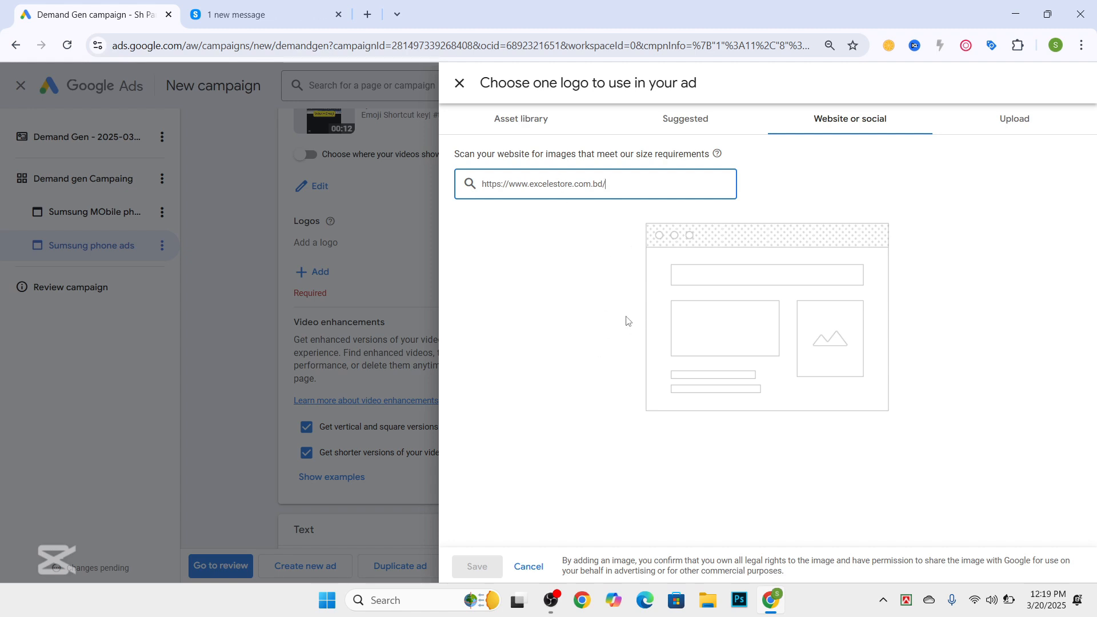
key("Return")
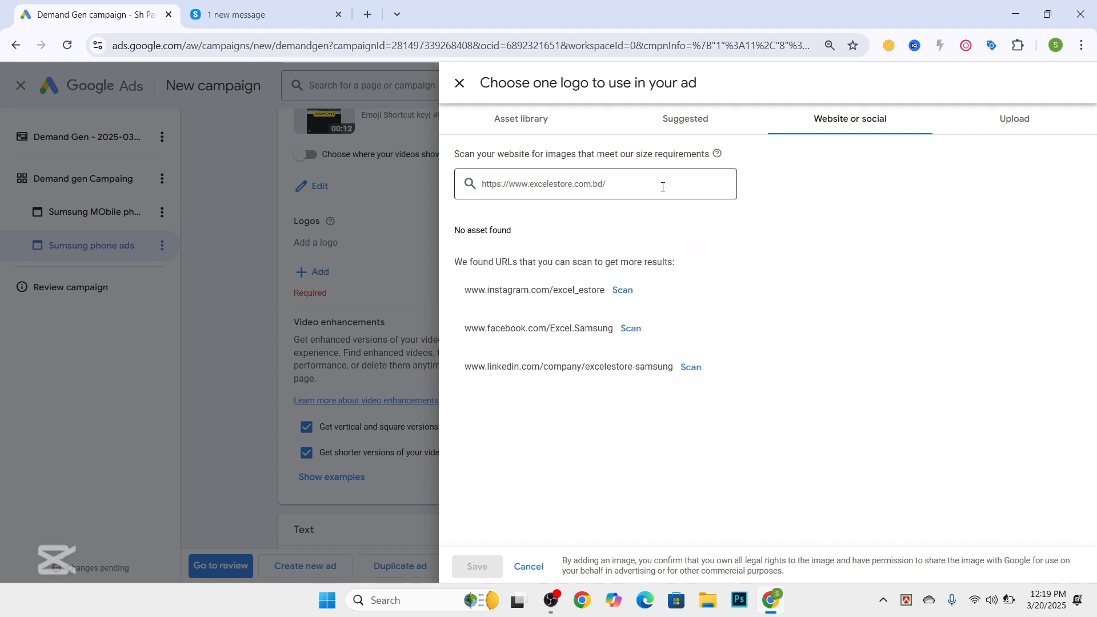
left_click(640, 330)
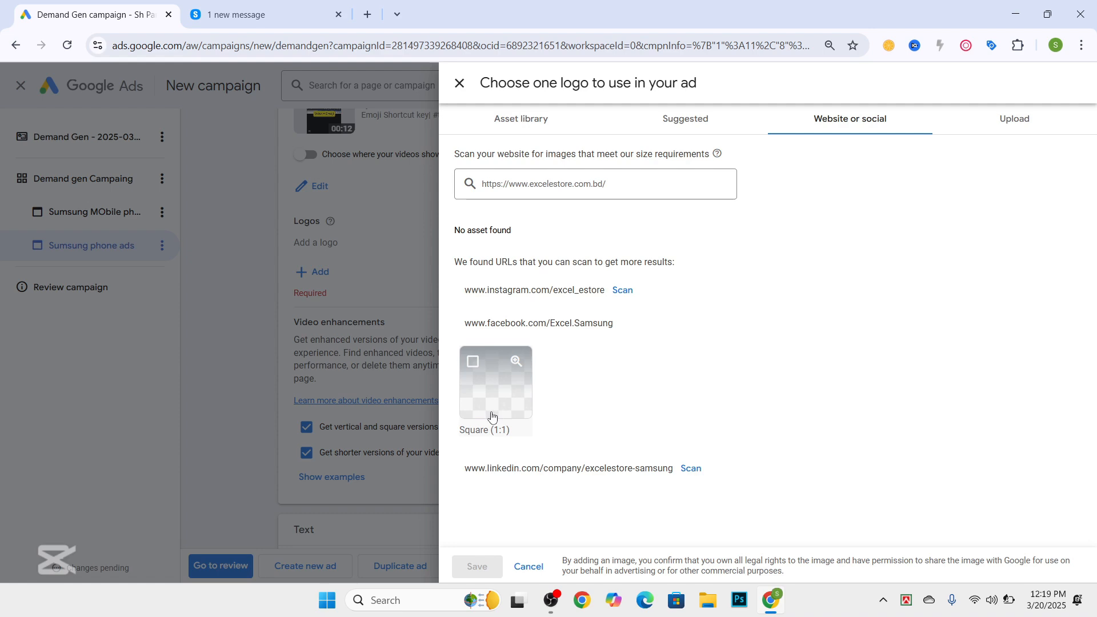
left_click(494, 382)
left_click(474, 566)
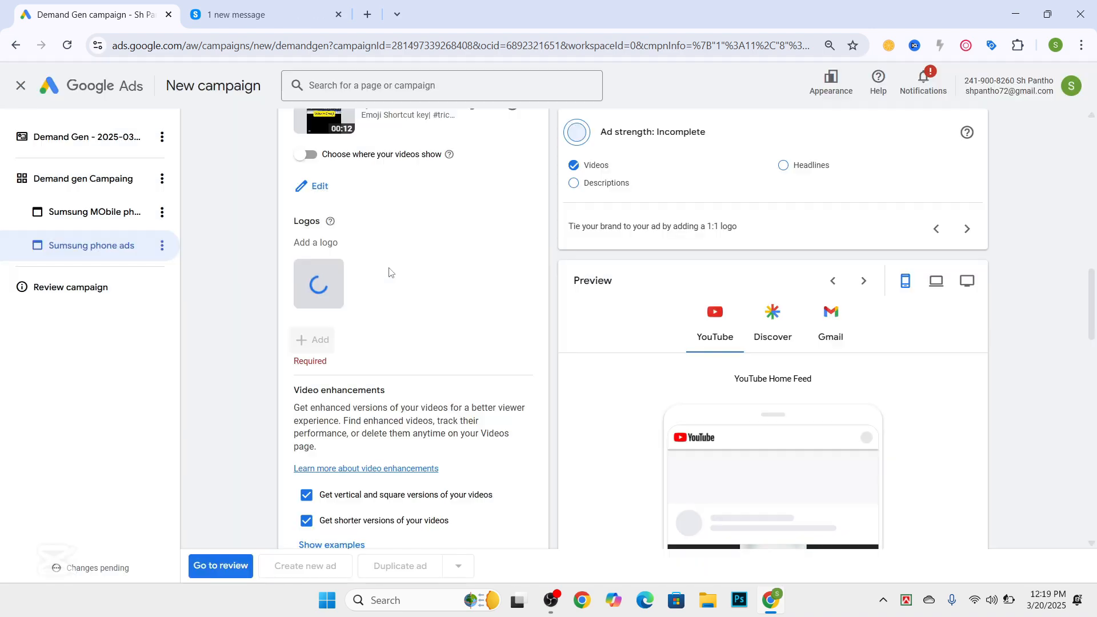
Add the suggested headlines "Bangladesh Mobile Phones", "Samsung Bd", "Samsung Bangladesh", "Samsung Online Shop Bangladesh" and "Samsung's official Online shop"
scroll(386, 274, "down", 4)
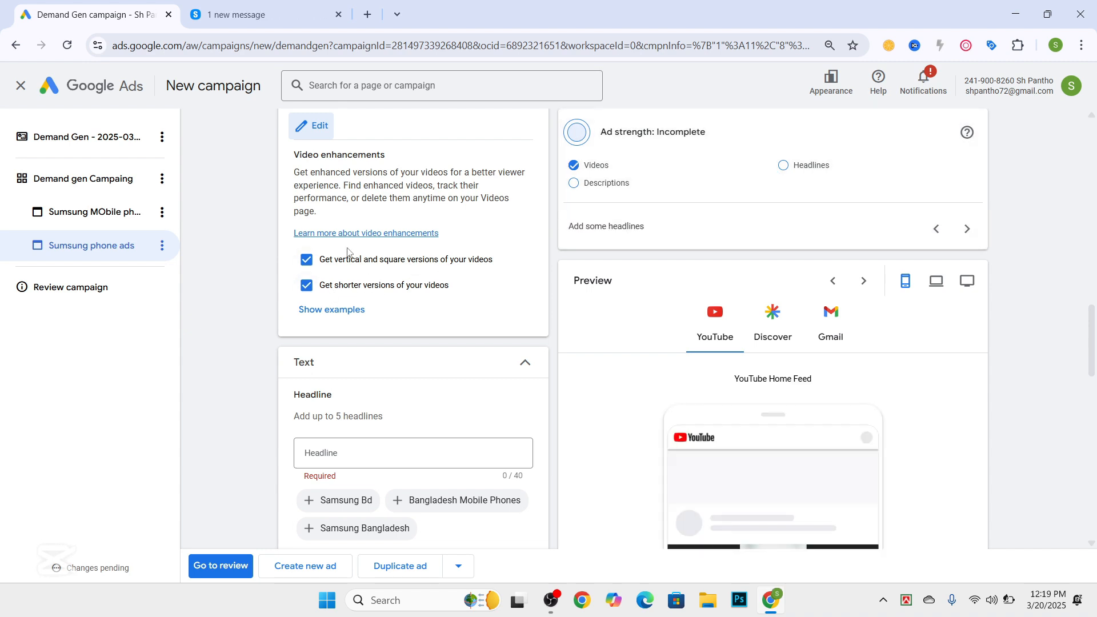
scroll(347, 252, "down", 1)
scroll(328, 345, "down", 1)
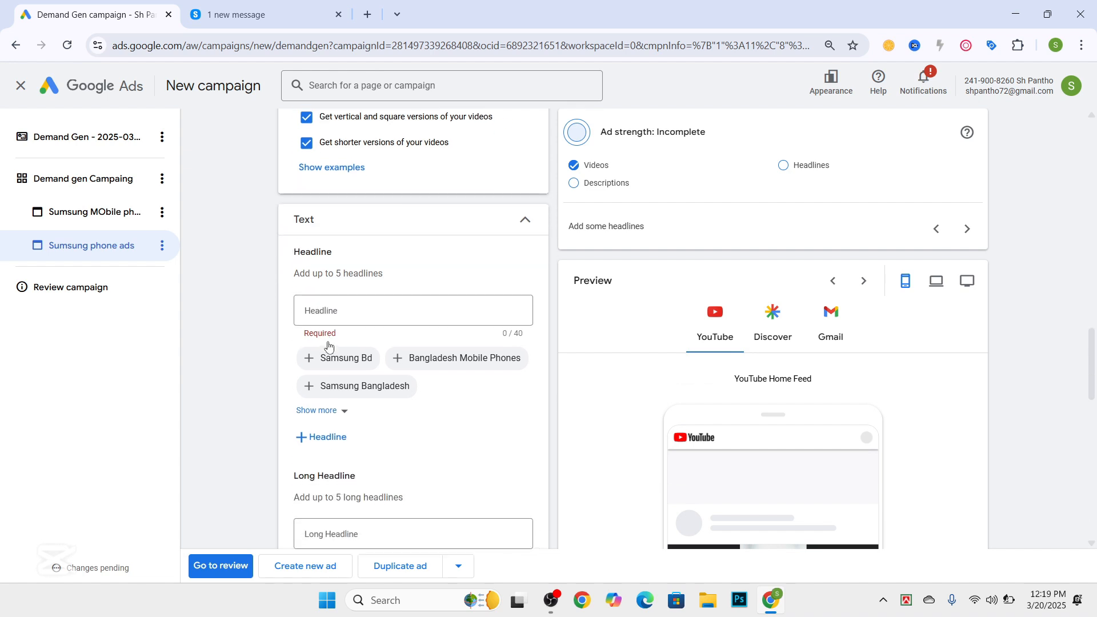
left_click(343, 316)
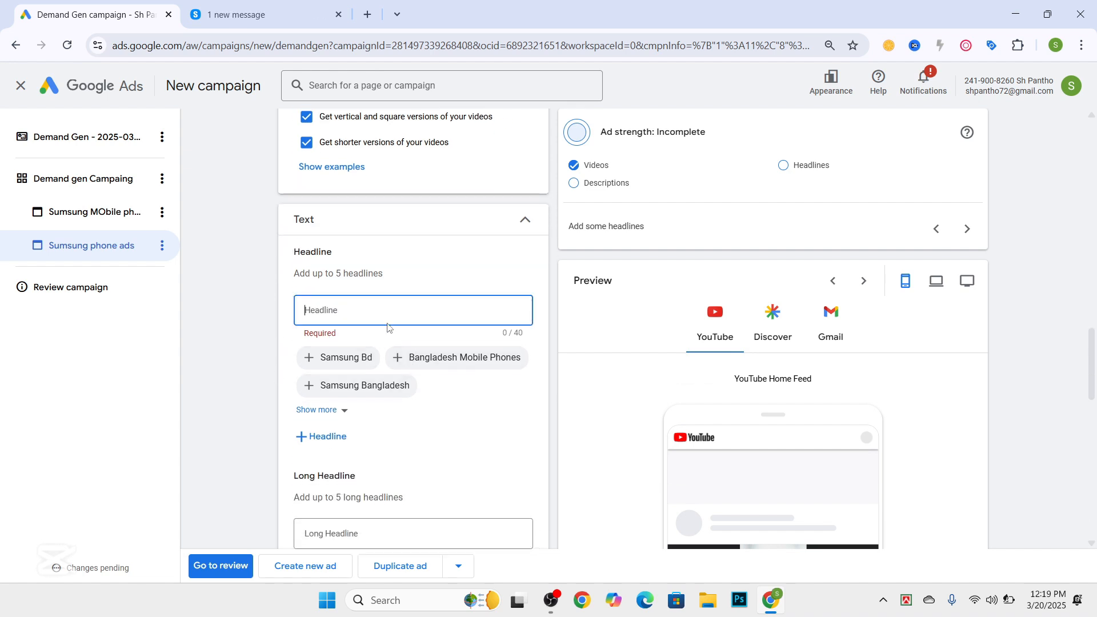
left_click(407, 360)
left_click(337, 359)
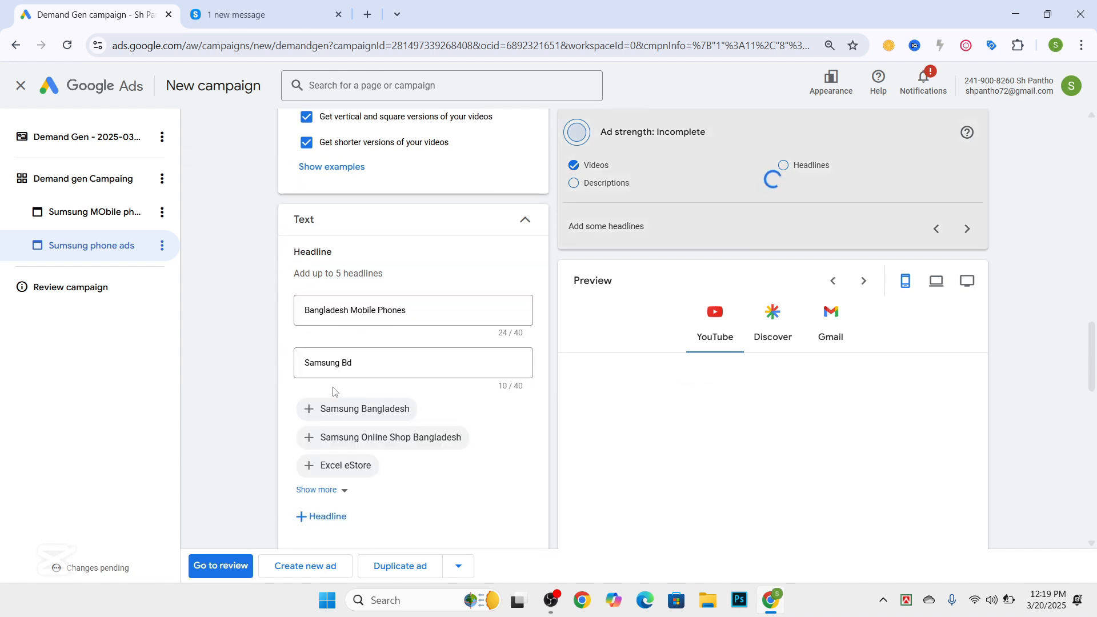
left_click(331, 412)
left_click(327, 464)
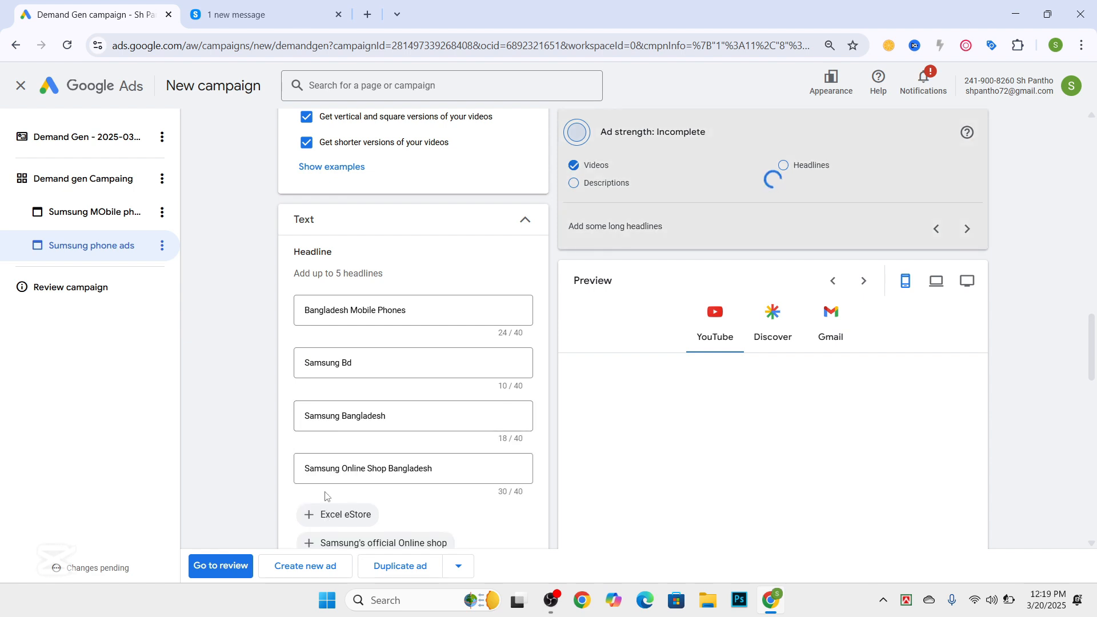
scroll(357, 343, "down", 2)
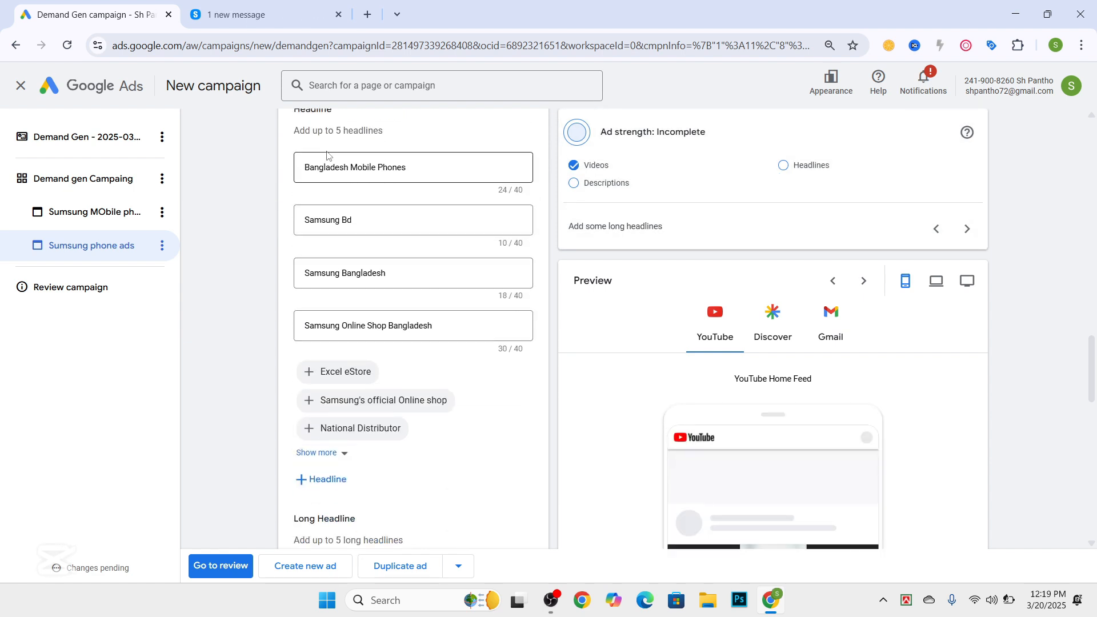
left_click(333, 401)
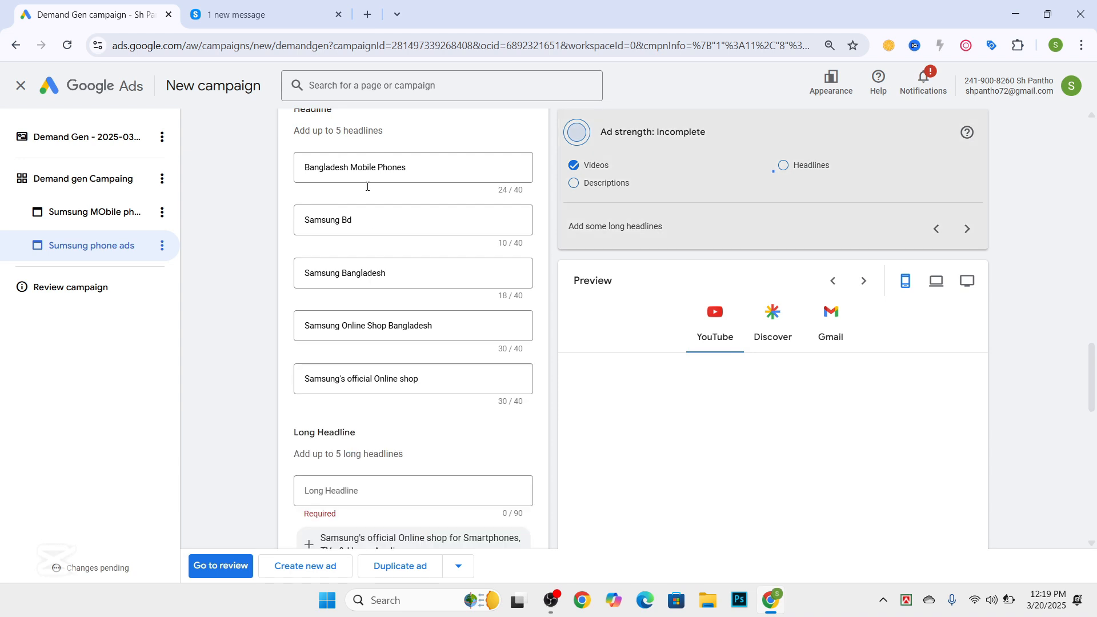
scroll(369, 243, "down", 2)
left_click(350, 348)
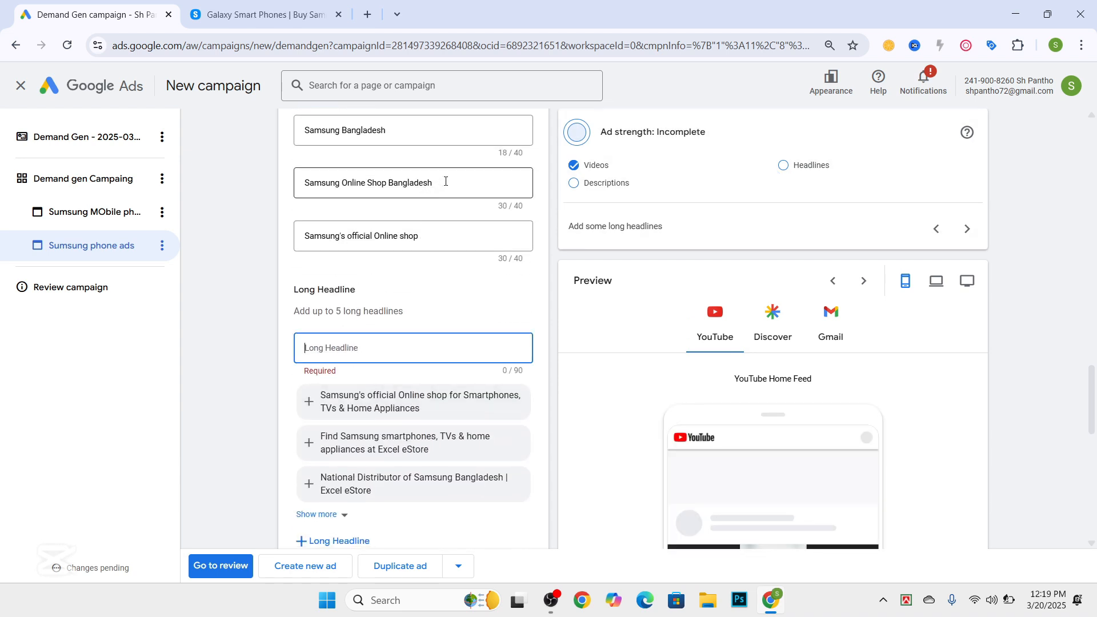
left_click_drag(446, 182, 281, 185)
key("ctrl+c")
left_click(347, 349)
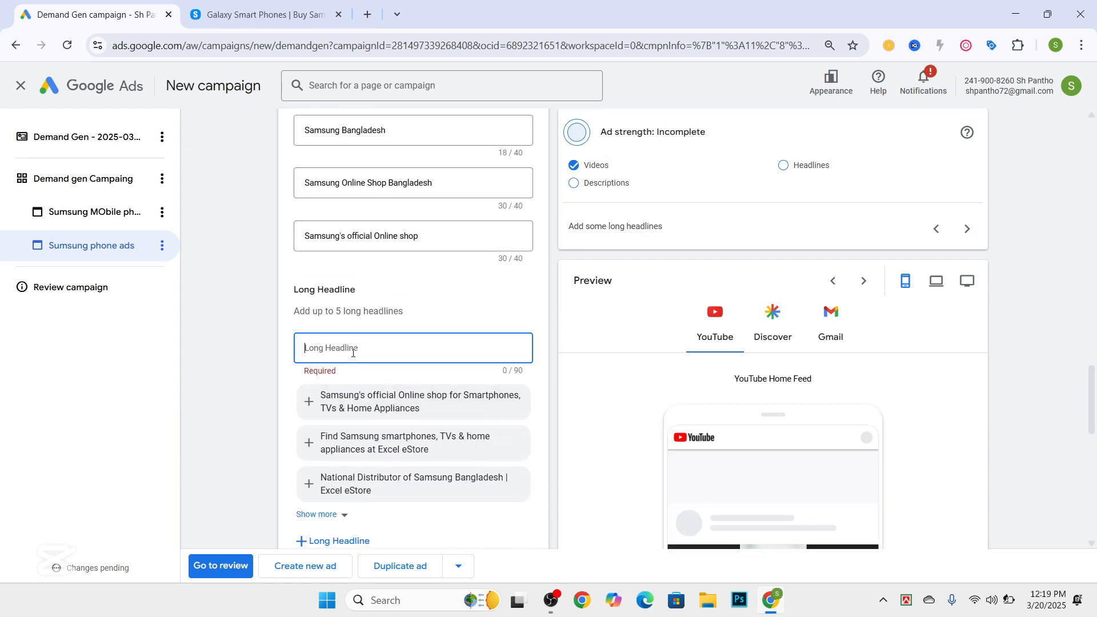
key("ctrl+v")
left_click_drag(432, 347, 232, 350)
key("BackSpace")
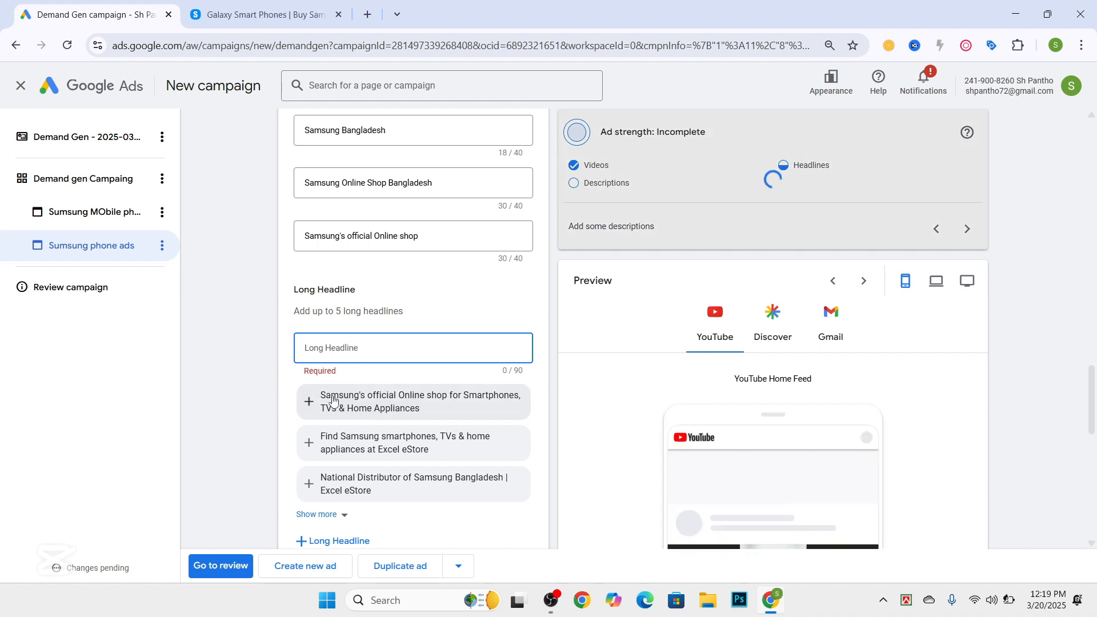
Add the four suggested long headlines, from "Samsung's official Online shop for Smartphones, TVs & Home Appliances" to "Shop for Samsung products online at Excel eStore"
left_click(334, 401)
scroll(337, 400, "down", 3)
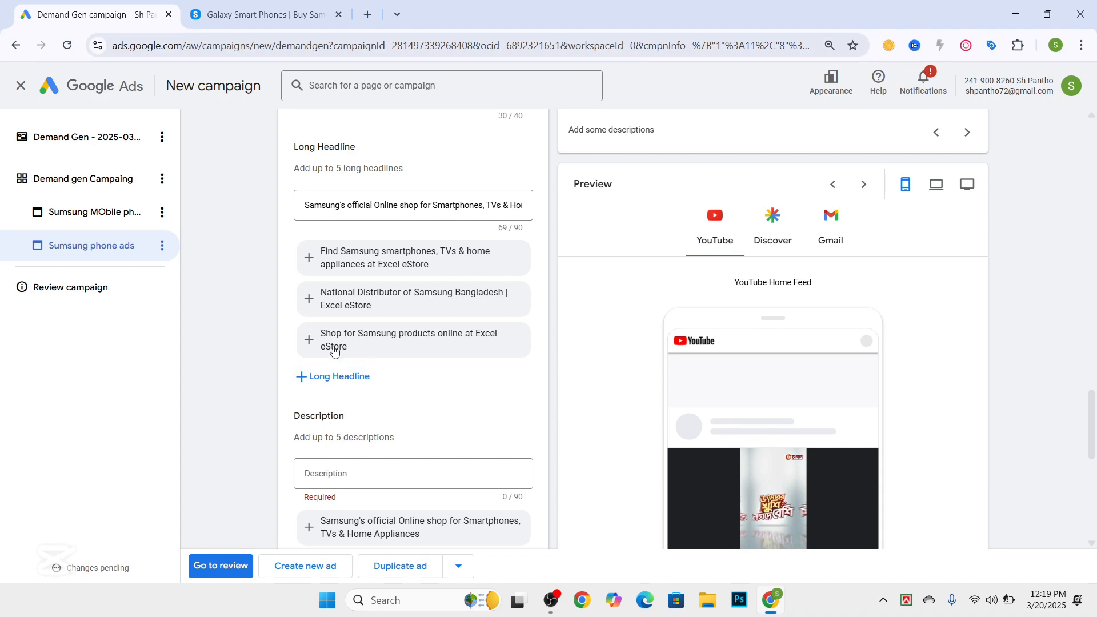
left_click(331, 252)
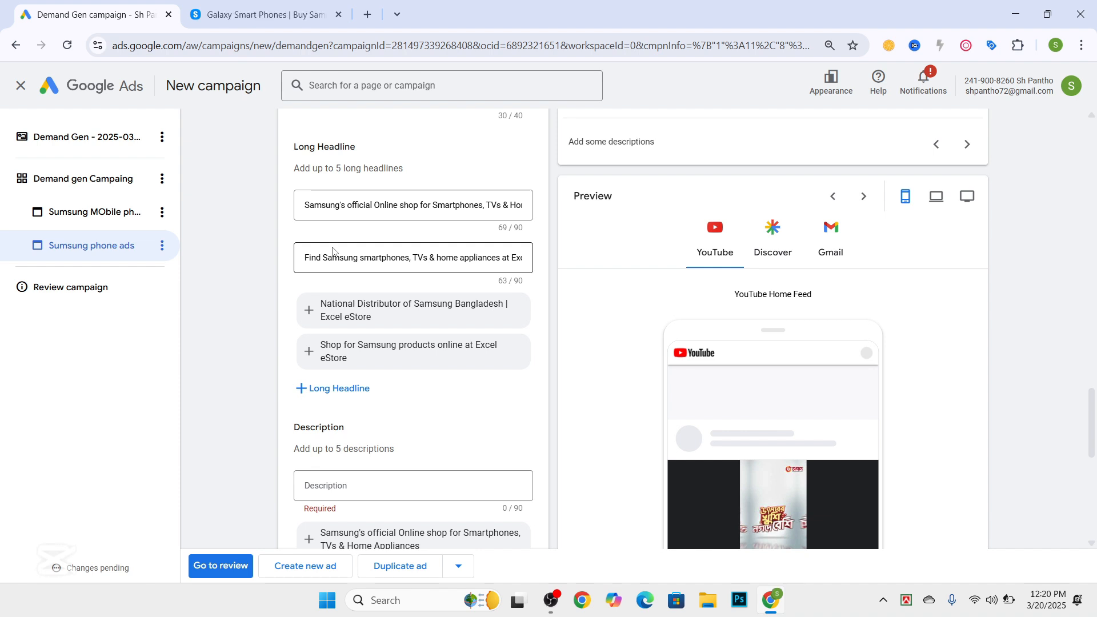
left_click(318, 389)
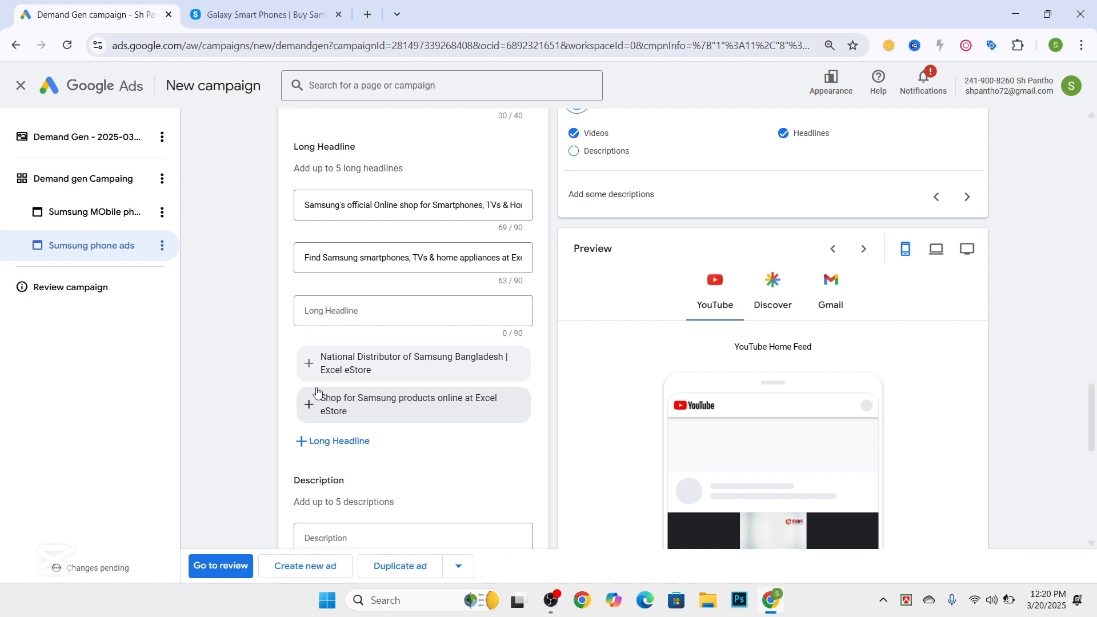
scroll(343, 343, "down", 1)
left_click(357, 309)
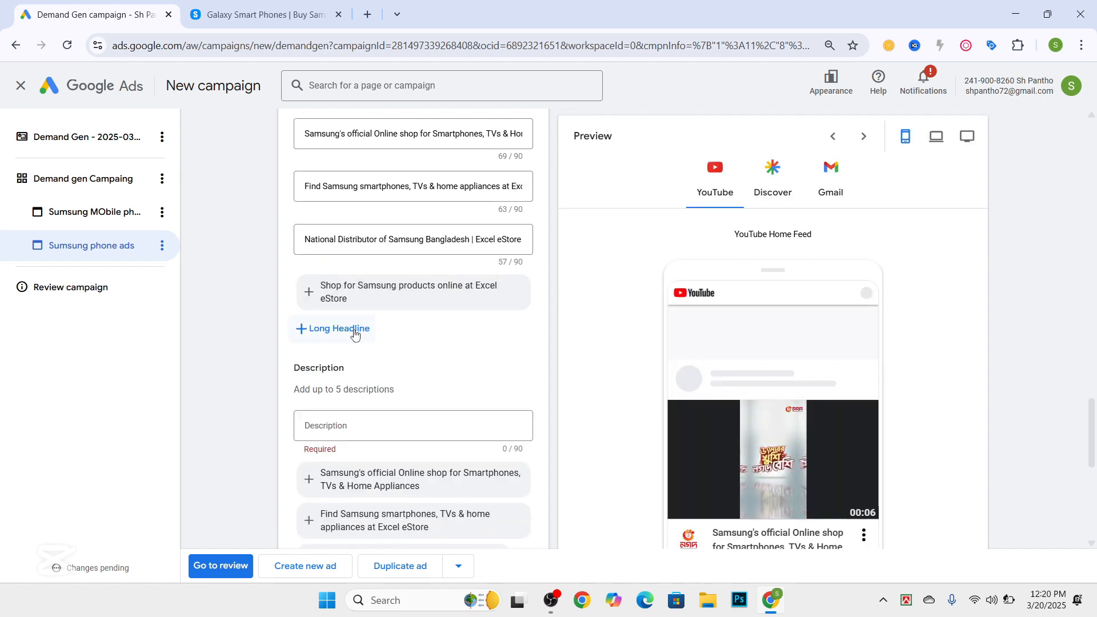
left_click(364, 301)
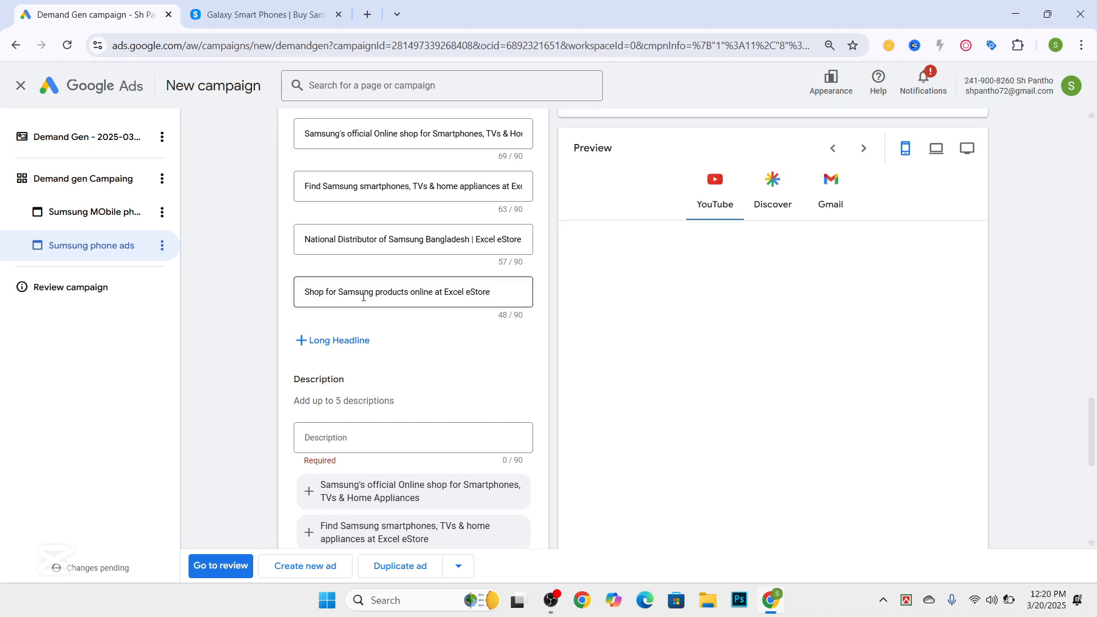
Add the first four suggested descriptions to the video ad, through "National Distributor of Samsung Bangladesh | Excel eStore"
scroll(364, 297, "down", 1)
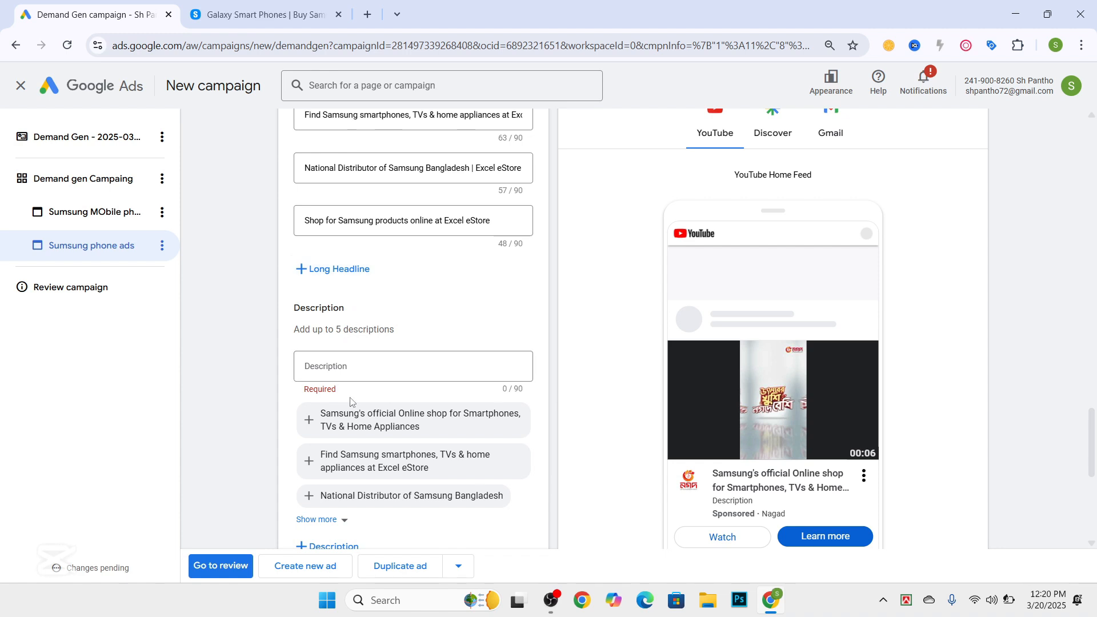
left_click(360, 425)
left_click(361, 426)
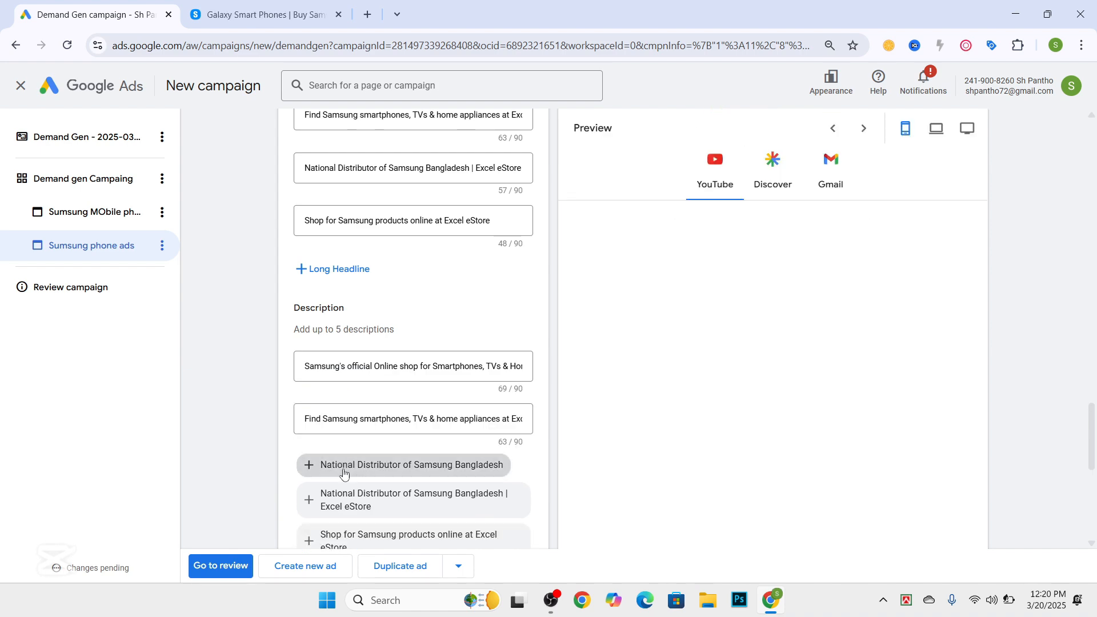
left_click(343, 471)
left_click(339, 525)
scroll(429, 420, "down", 4)
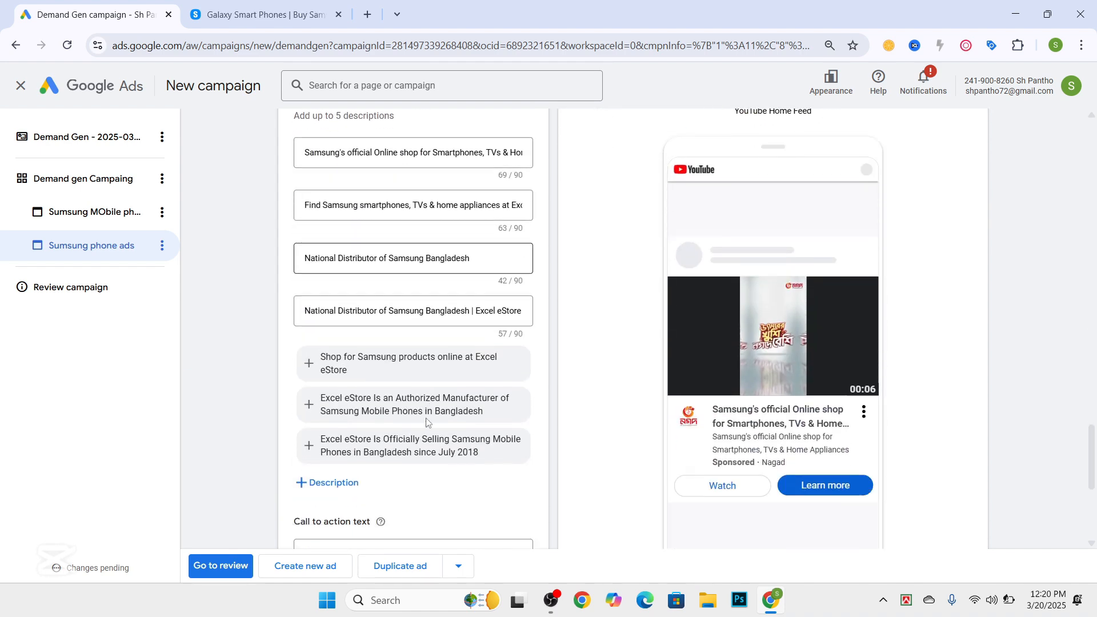
Add the suggested description "Shop for Samsung products online at Excel eStore" and set the video ad's call to action to Shop now
left_click(357, 362)
scroll(357, 443, "down", 3)
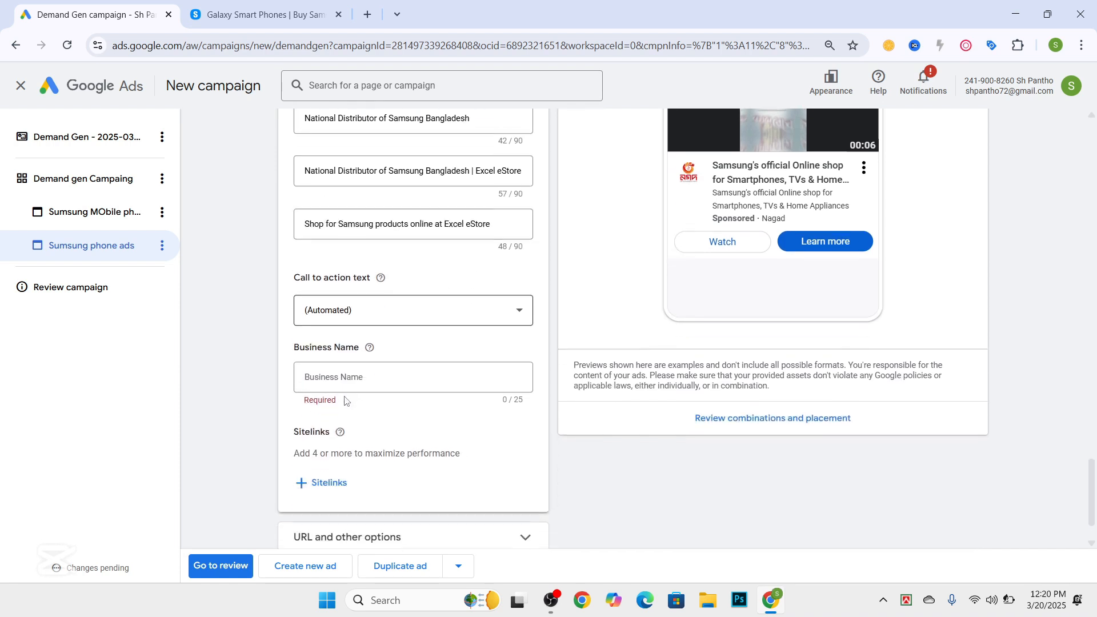
left_click(422, 314)
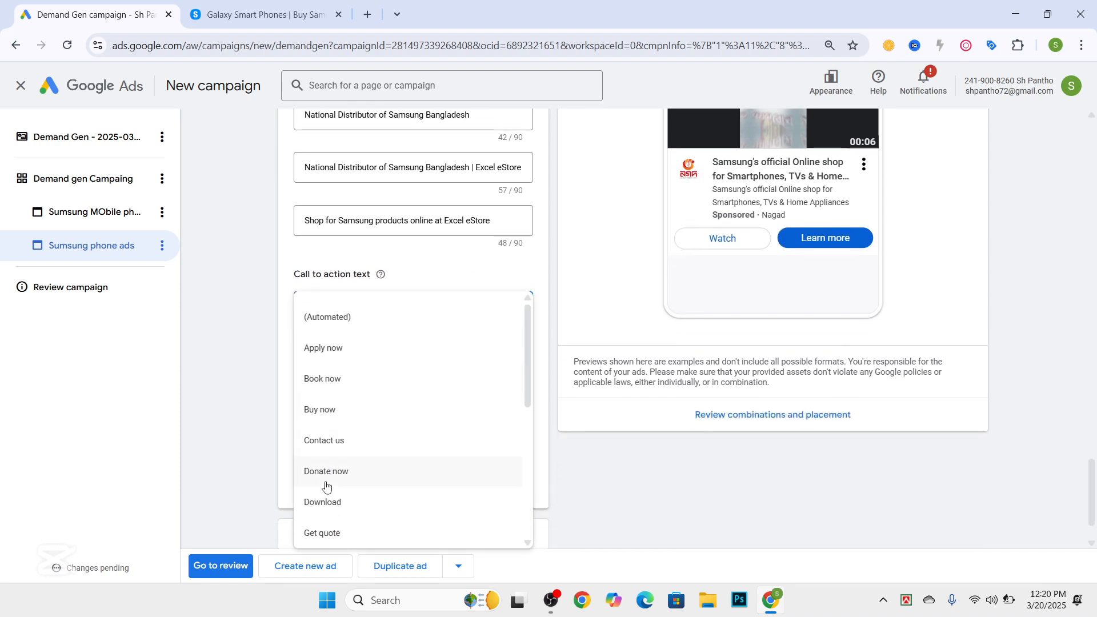
scroll(334, 502, "down", 3)
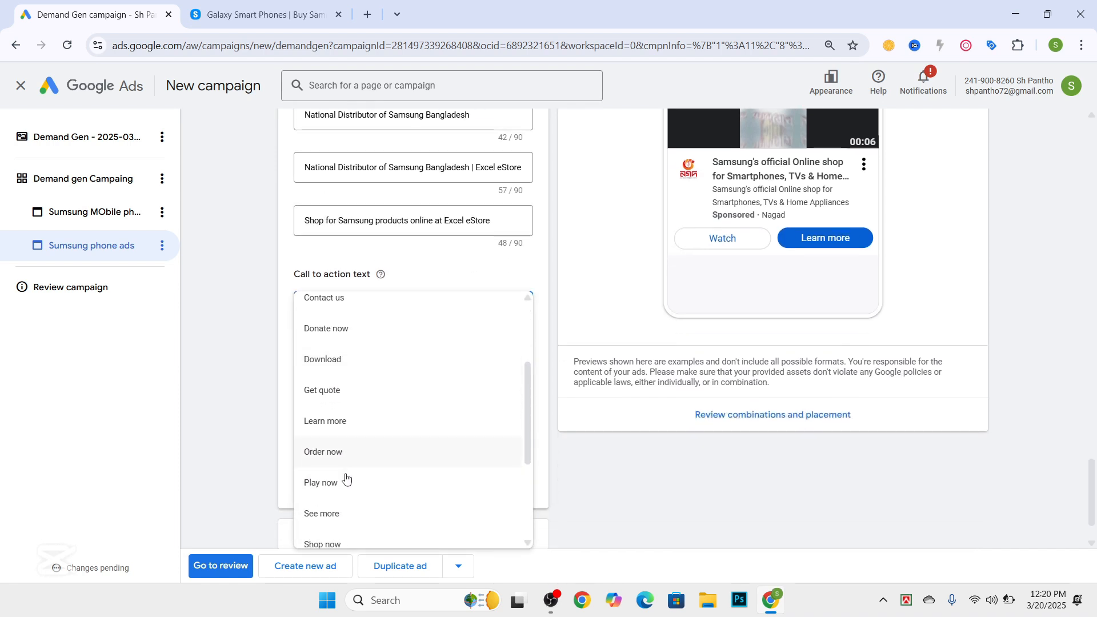
left_click(328, 547)
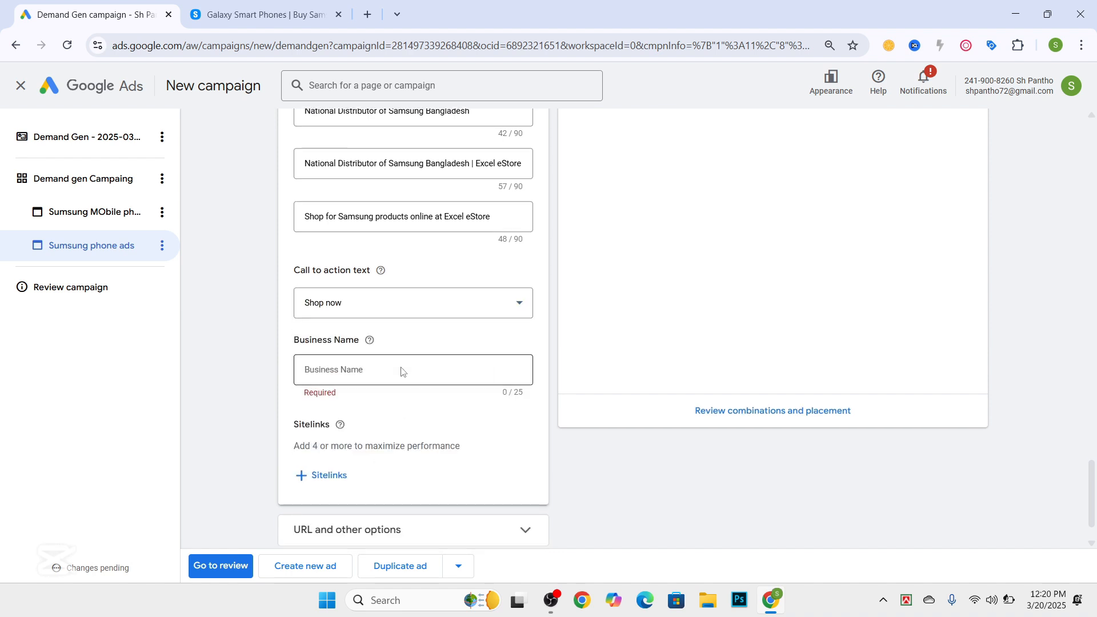
Enter "Sumsung" as the video ad's business name and check the ad strength and completed text fields
scroll(401, 369, "down", 1)
left_click(389, 311)
type("Su")
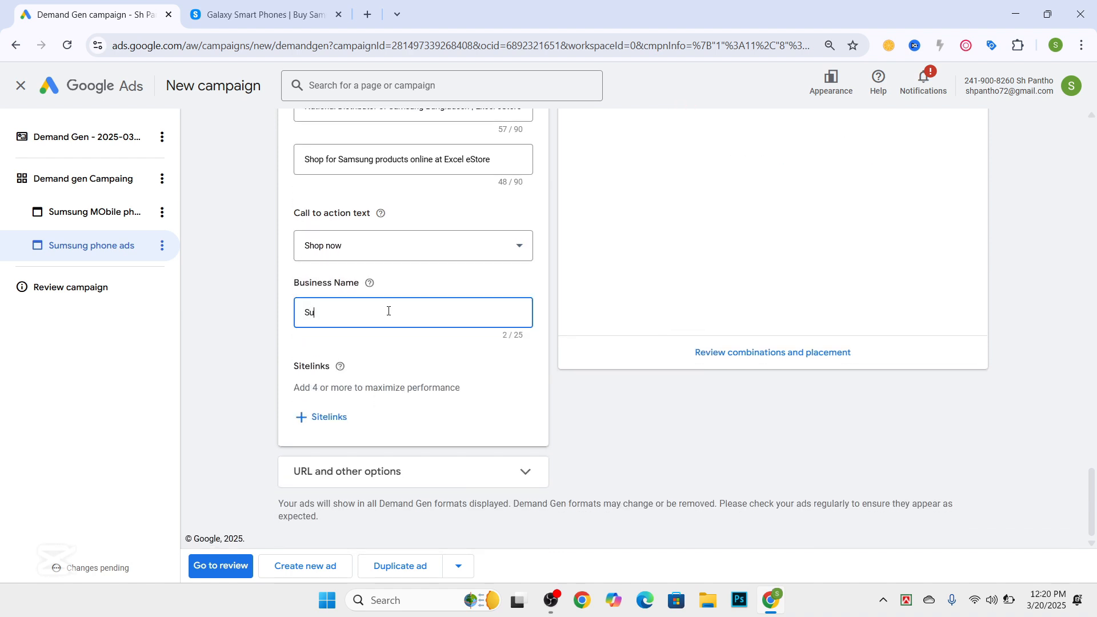
type("msung")
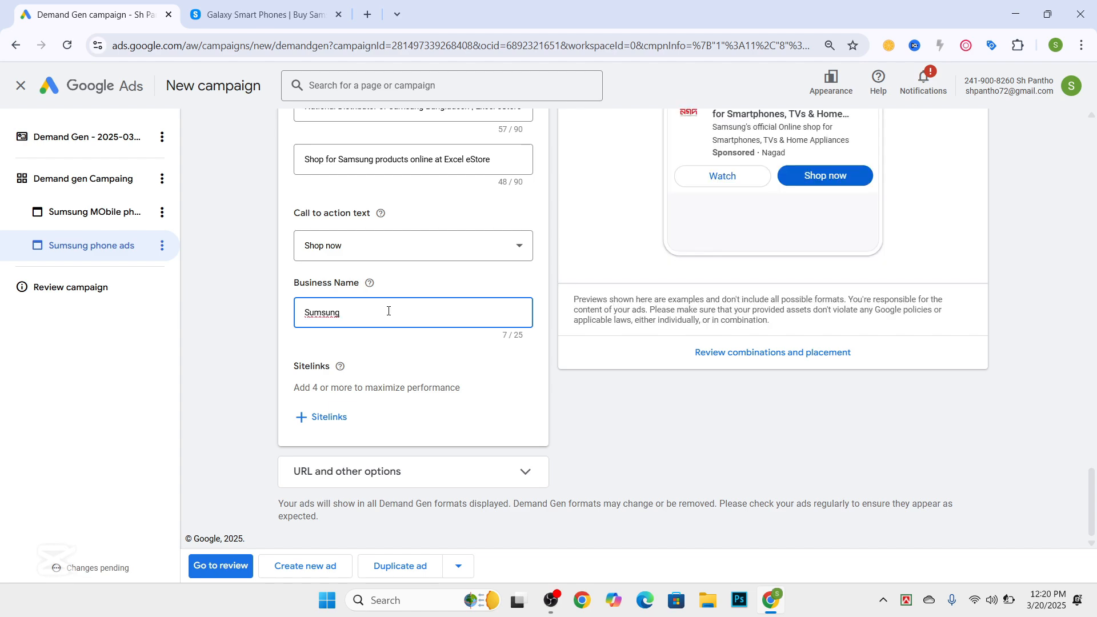
scroll(388, 310, "up", 10)
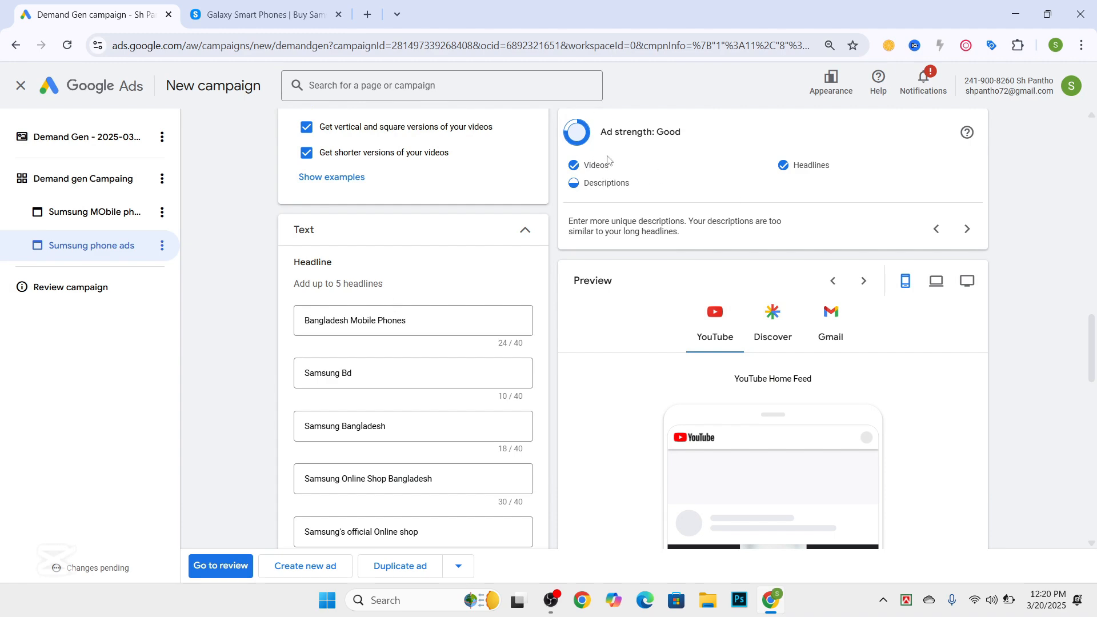
scroll(366, 291, "down", 10)
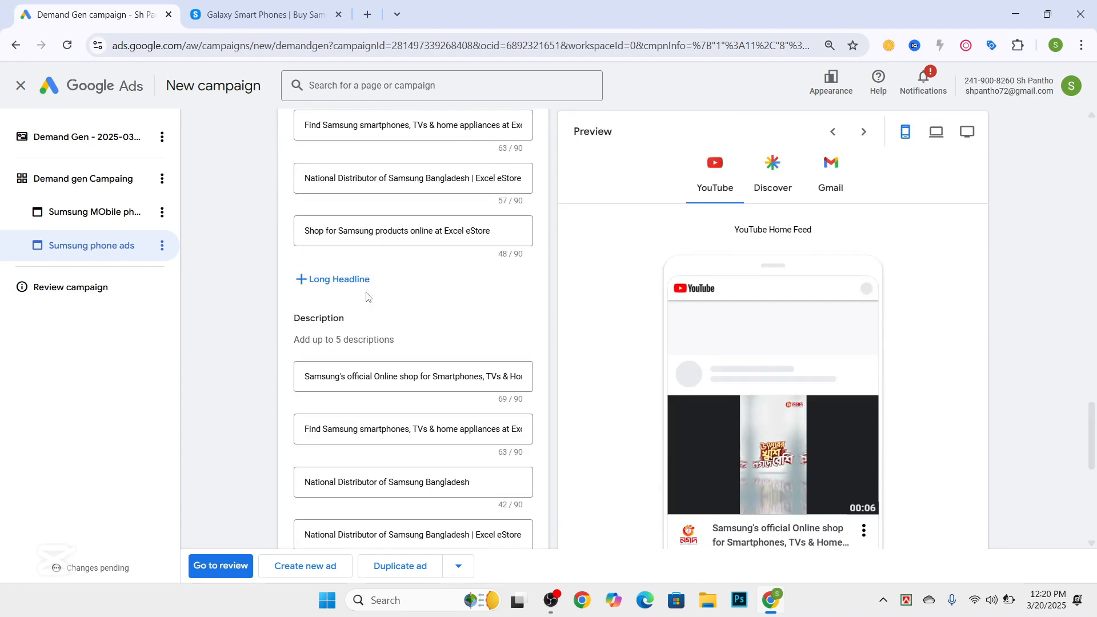
scroll(367, 296, "down", 8)
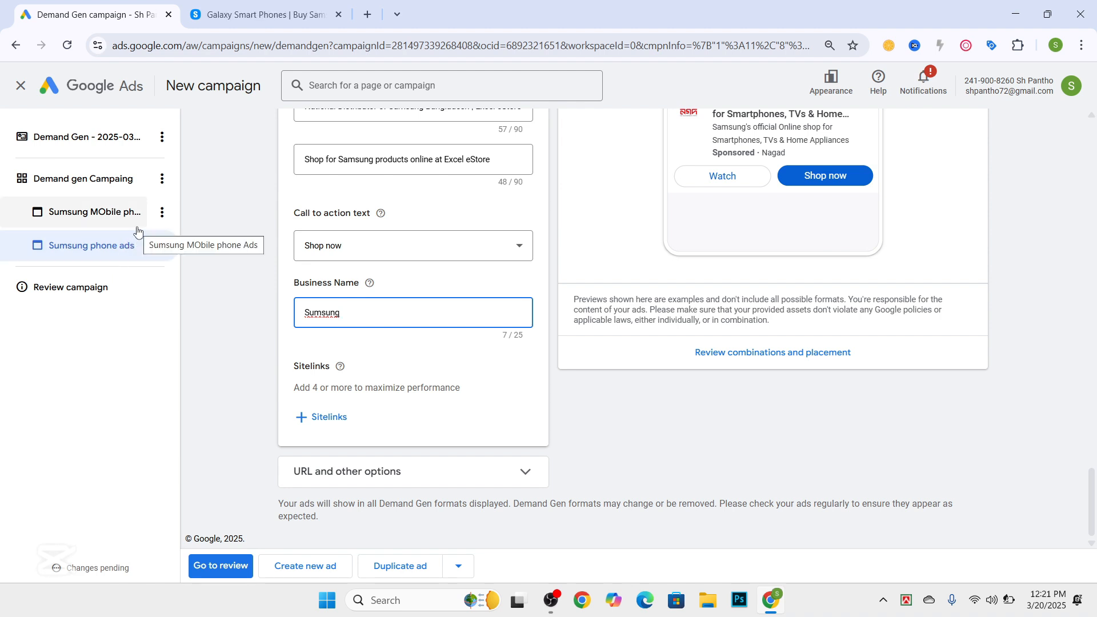
Create a third ad in the ad group and make it a carousel image ad
left_click(303, 564)
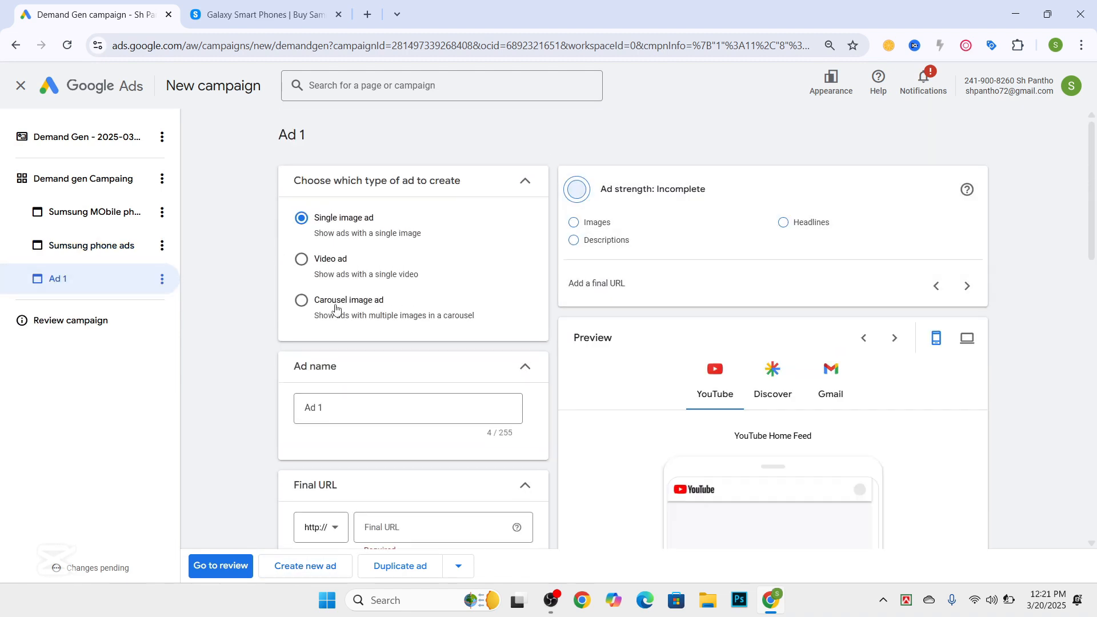
left_click(320, 302)
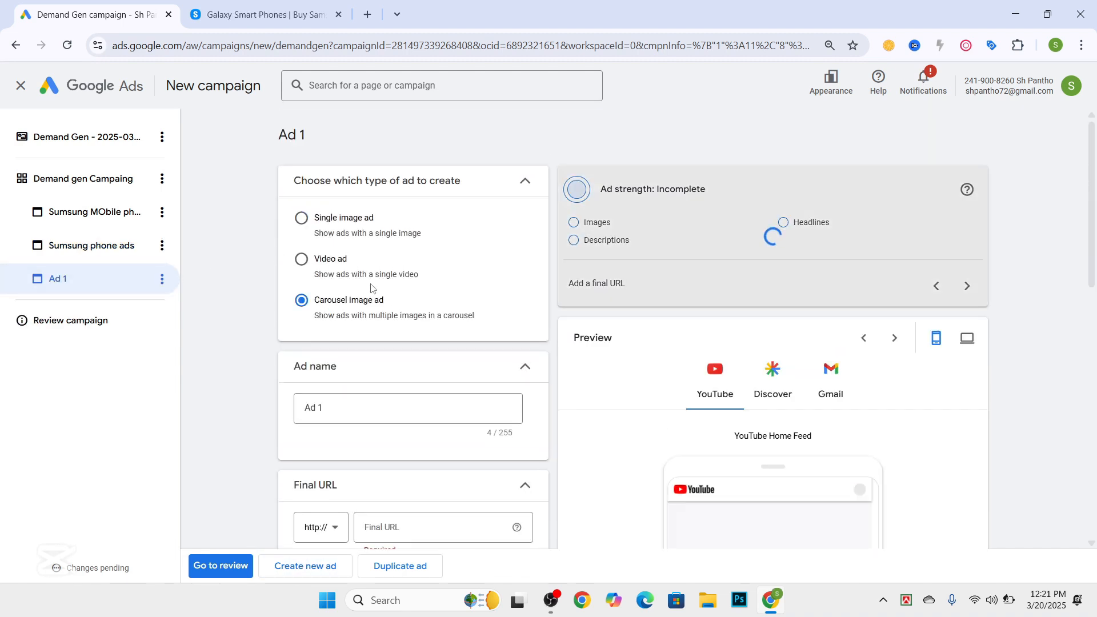
scroll(468, 201, "down", 3)
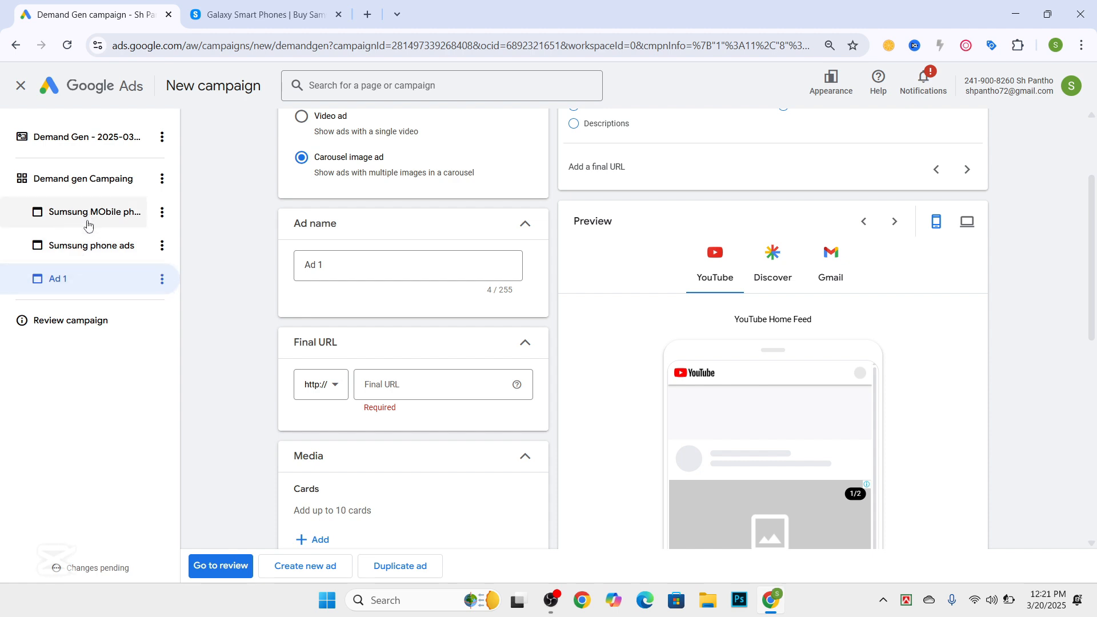
scroll(355, 225, "up", 3)
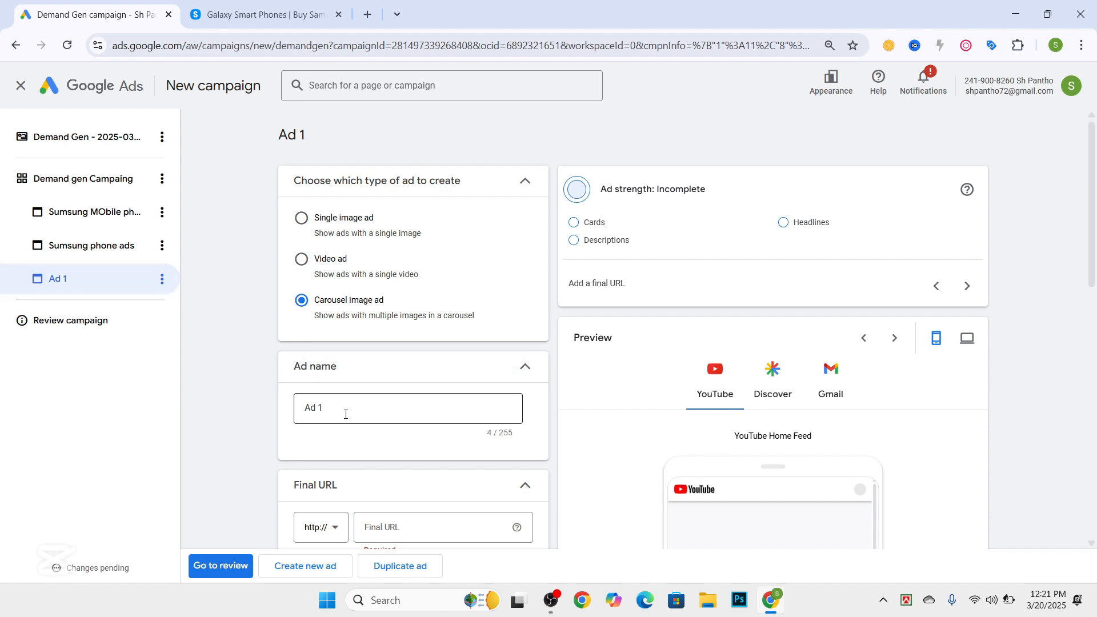
Name the new ad "Carousel image ads sumsung phone"
left_click_drag(346, 415, 286, 412)
type("Caro")
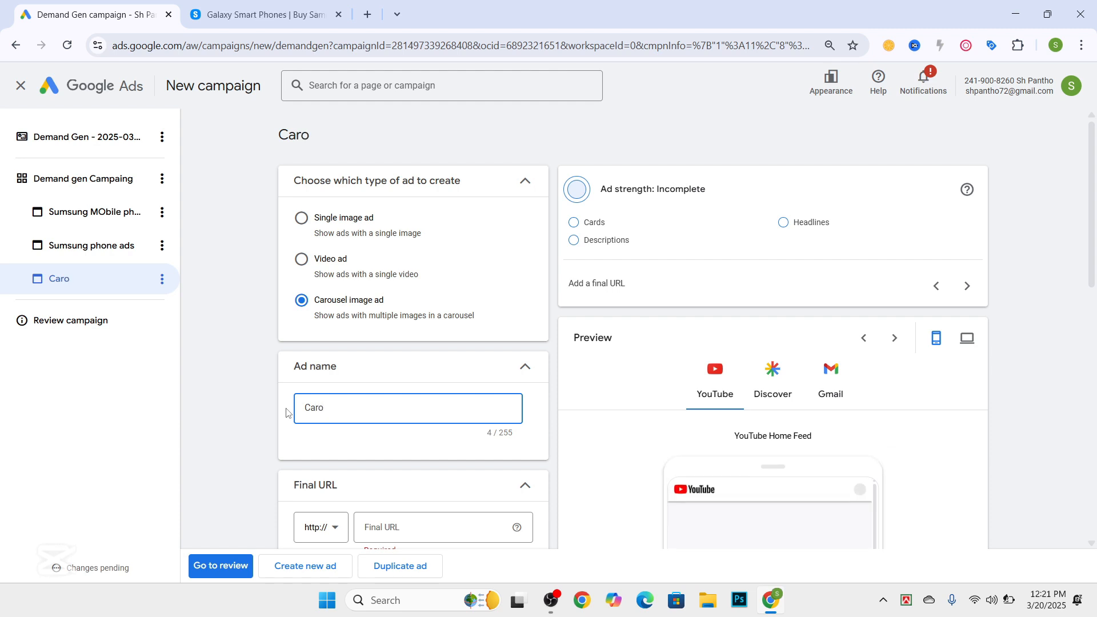
type("usel")
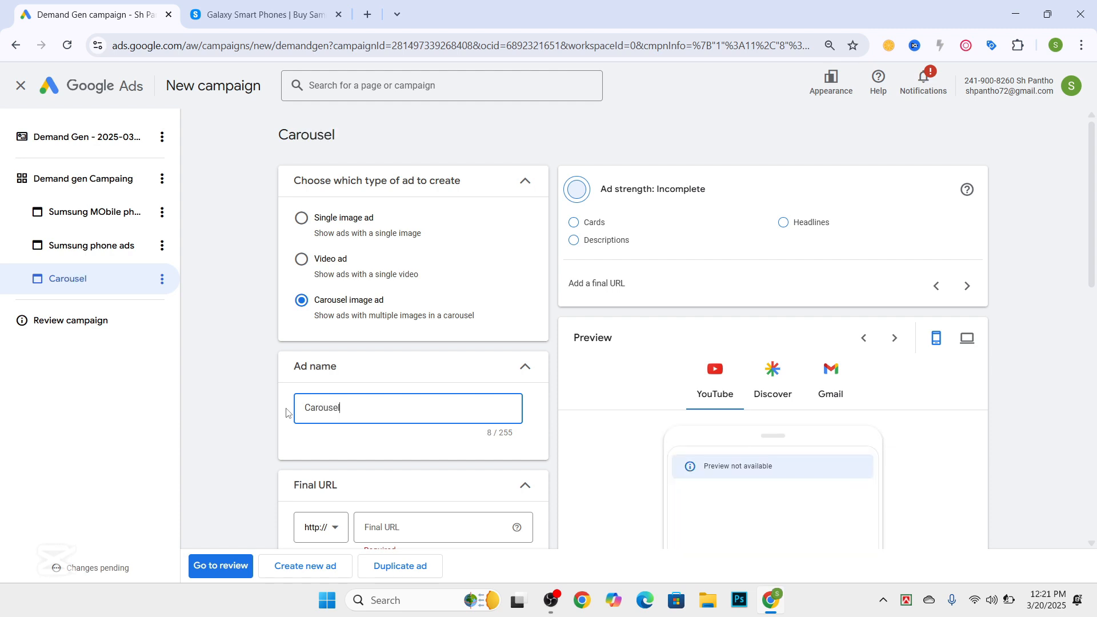
type(" image")
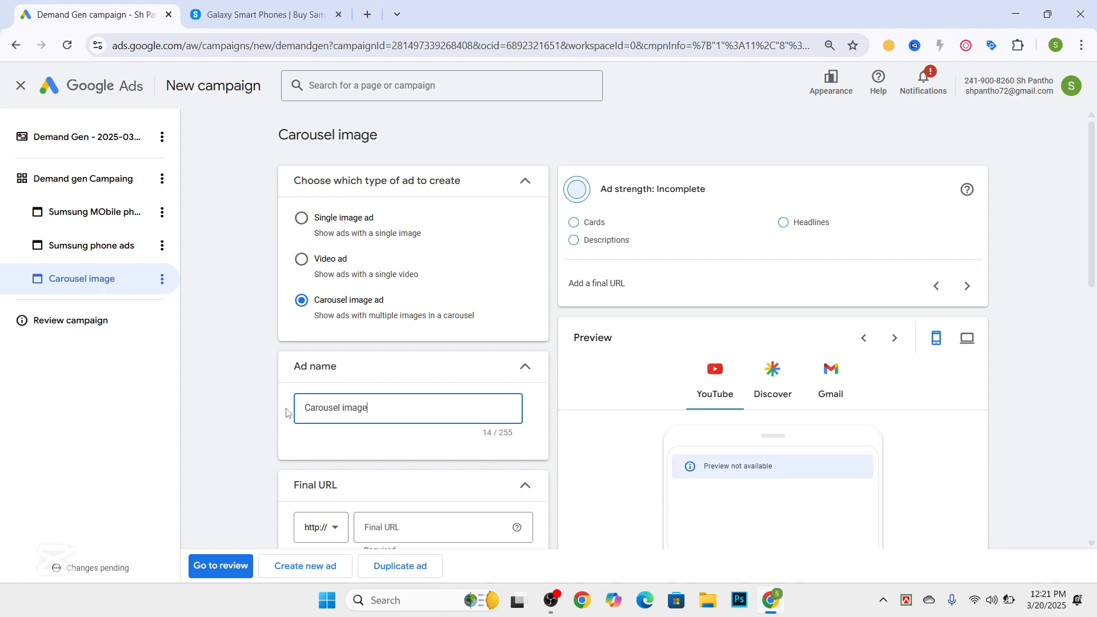
type(" ads sun")
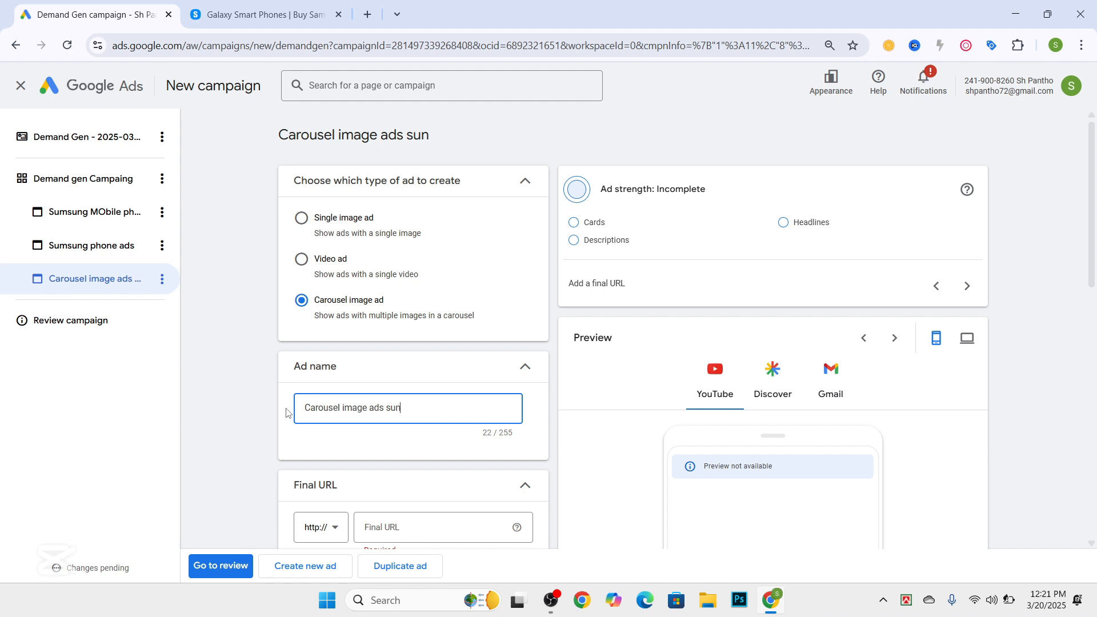
key("BackSpace")
type("msung phone")
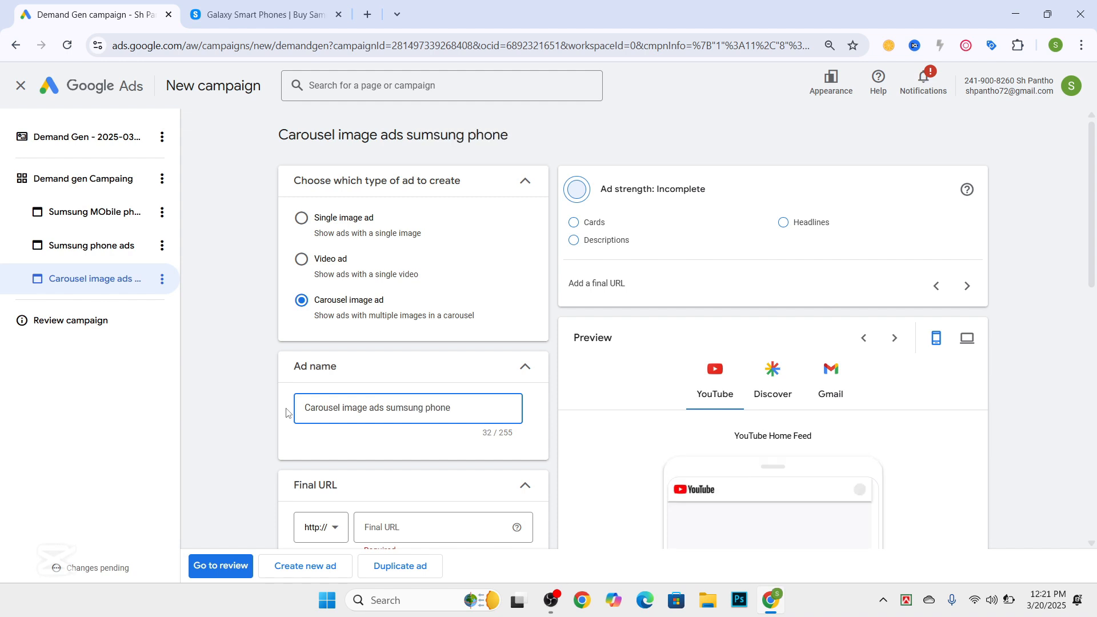
scroll(368, 375, "down", 4)
left_click(397, 312)
left_click(246, 14)
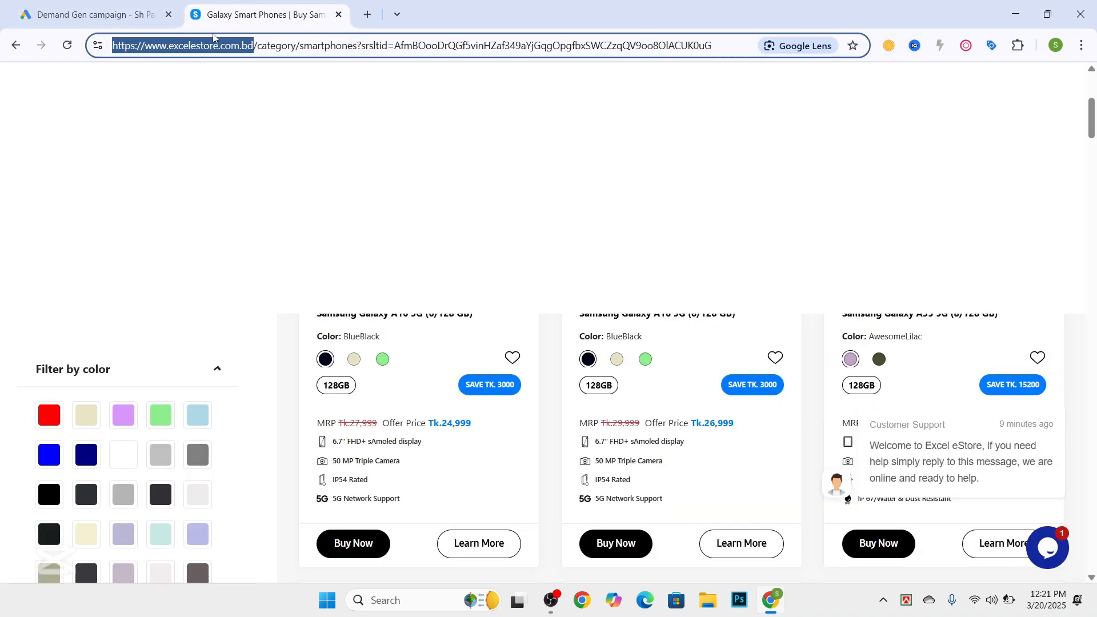
right_click(214, 47)
left_click(257, 182)
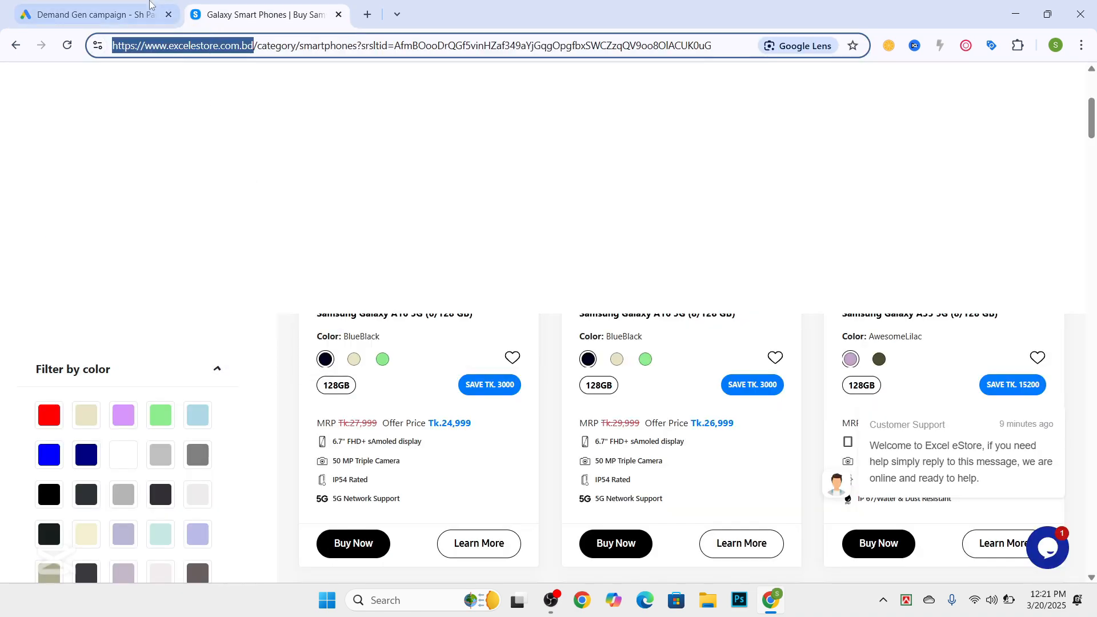
key("ctrl+Tab")
key("ctrl+v")
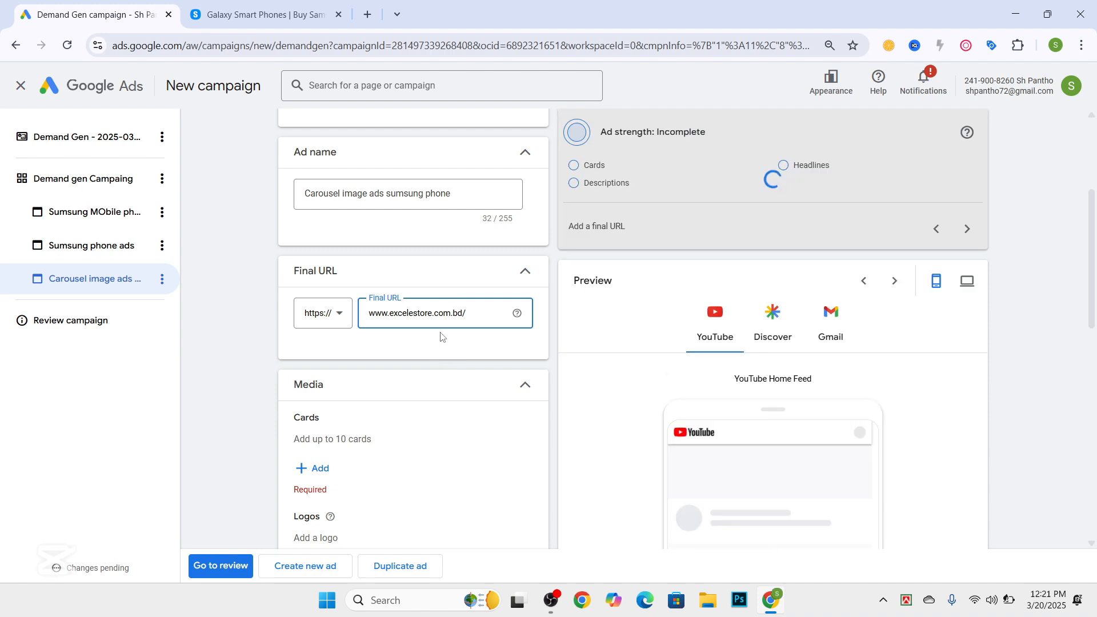
Start a new carousel card and look over its image, headline, URL and call to action fields
scroll(433, 344, "down", 3)
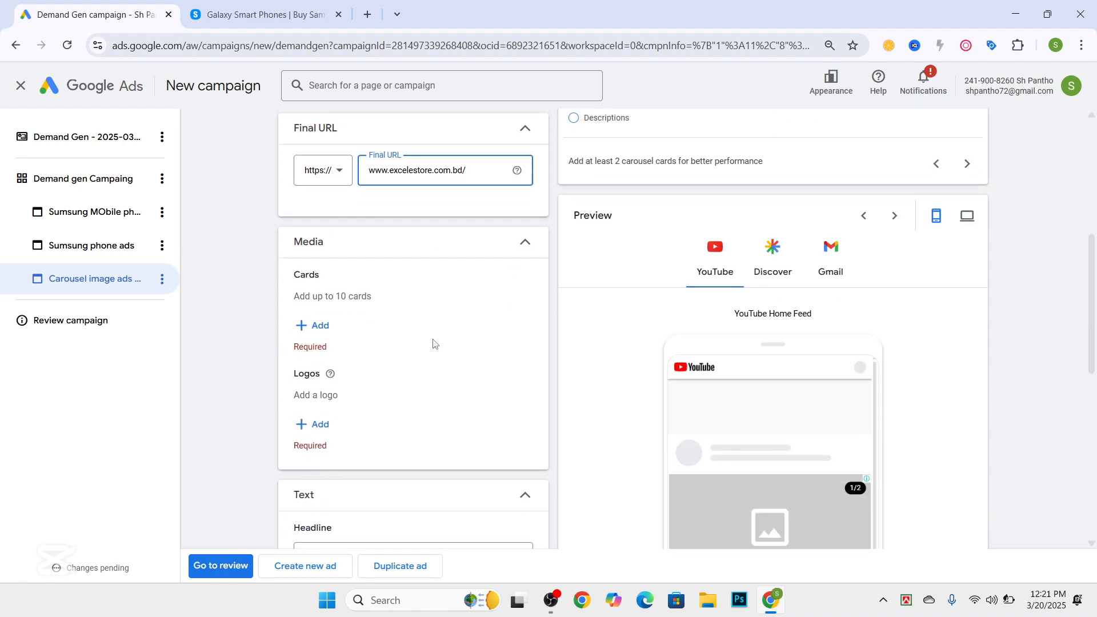
left_click(309, 325)
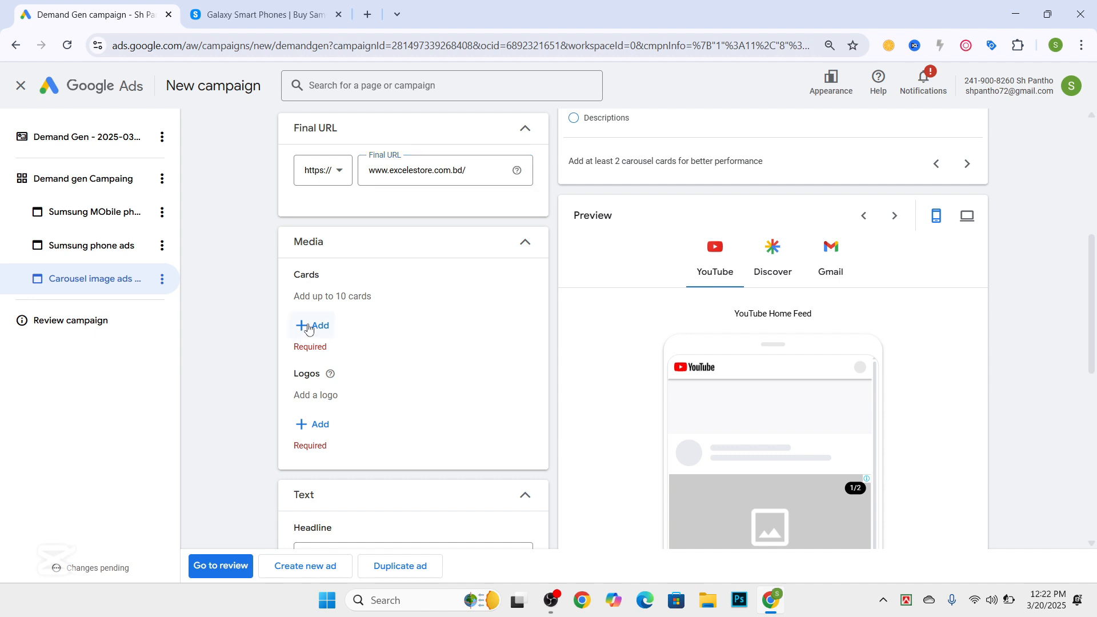
scroll(453, 276, "down", 1)
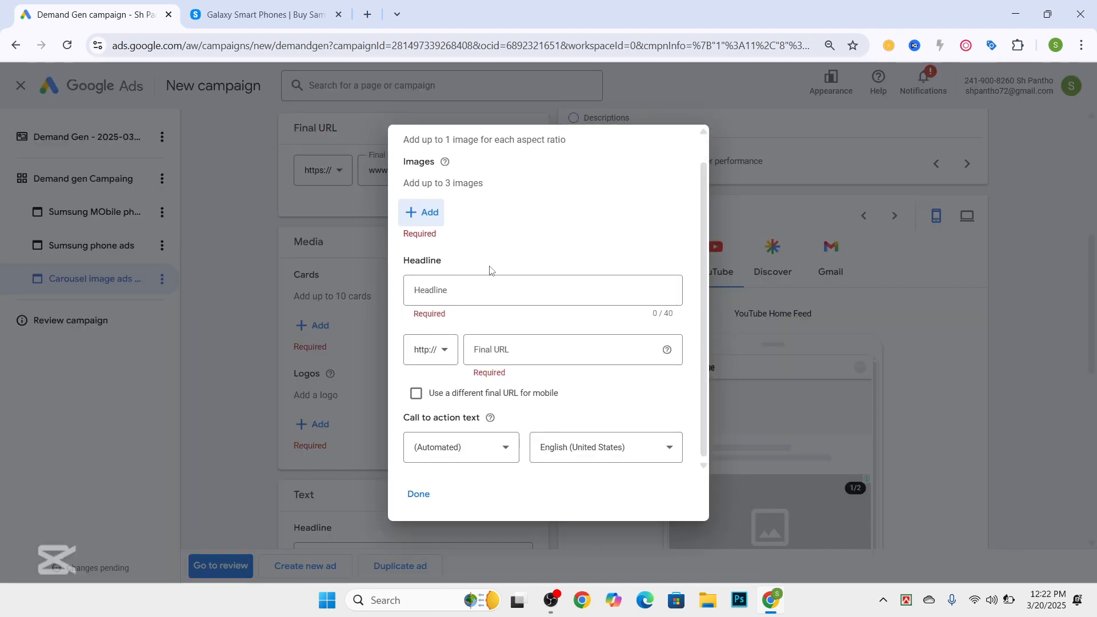
scroll(571, 205, "up", 1)
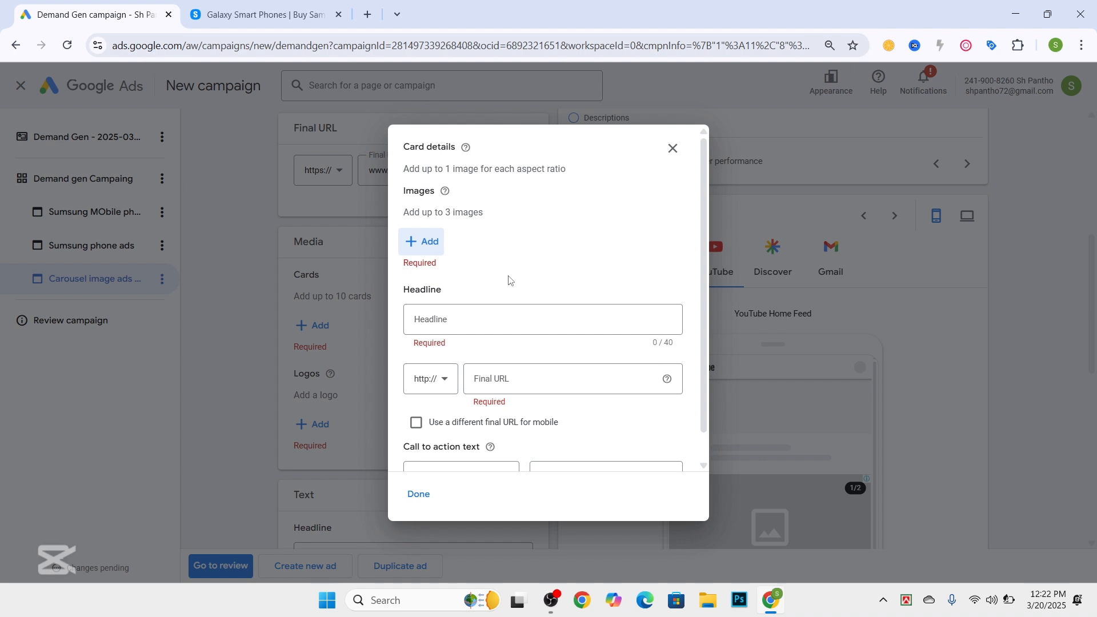
Copy the product name "Samsung Galaxy A16 5G (8/256 GB)" from the store's smartphone page and return to the card details
left_click(262, 6)
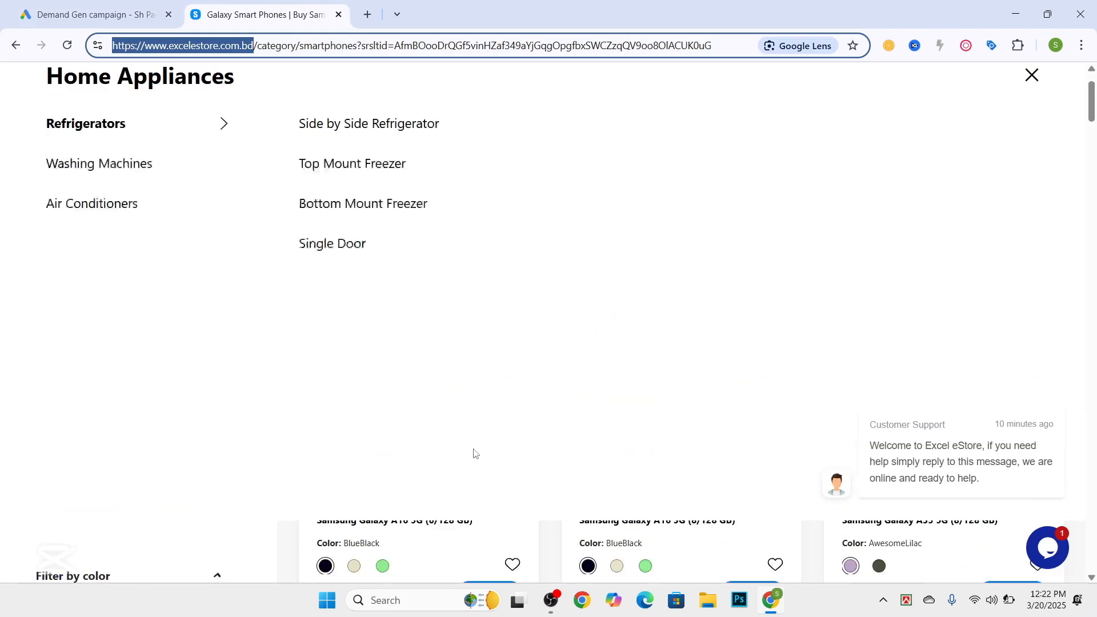
scroll(464, 247, "down", 3)
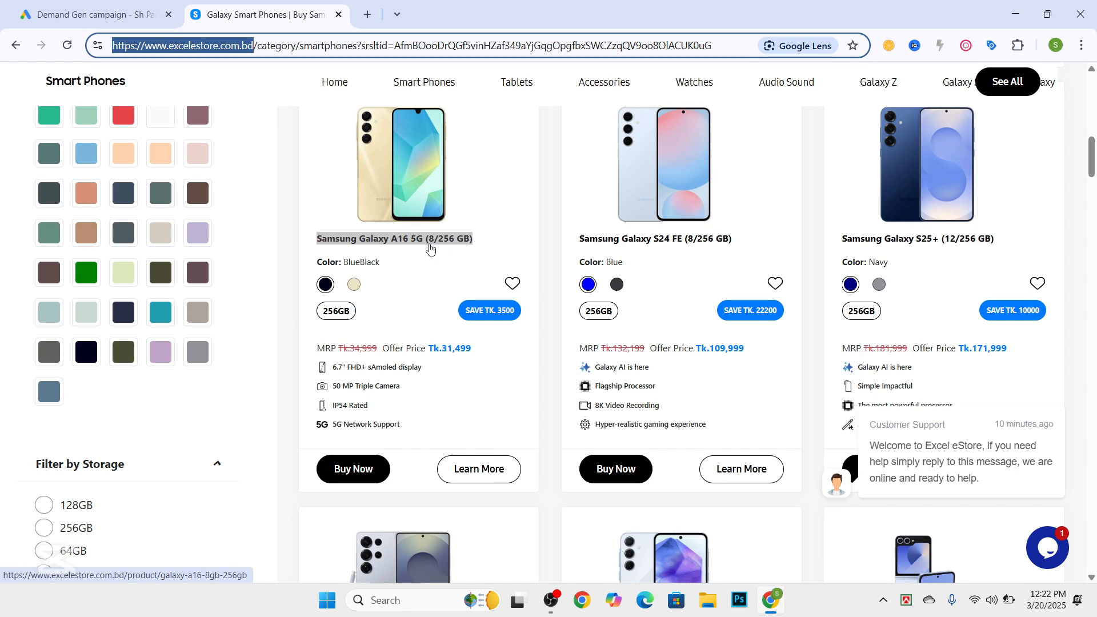
right_click(430, 246)
left_click(450, 406)
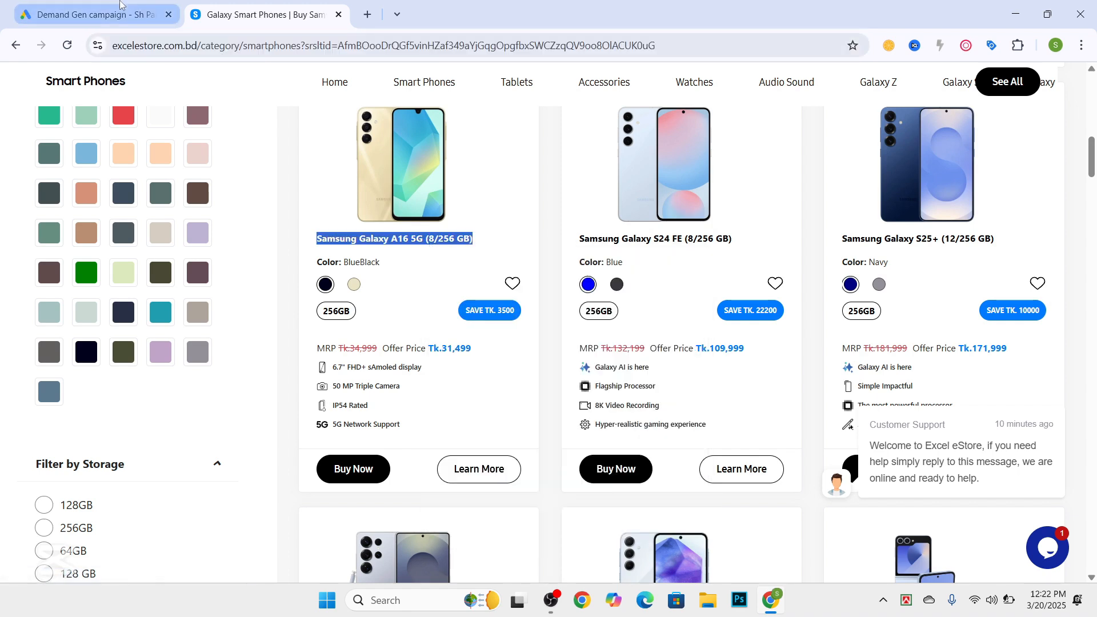
key("ctrl+Tab")
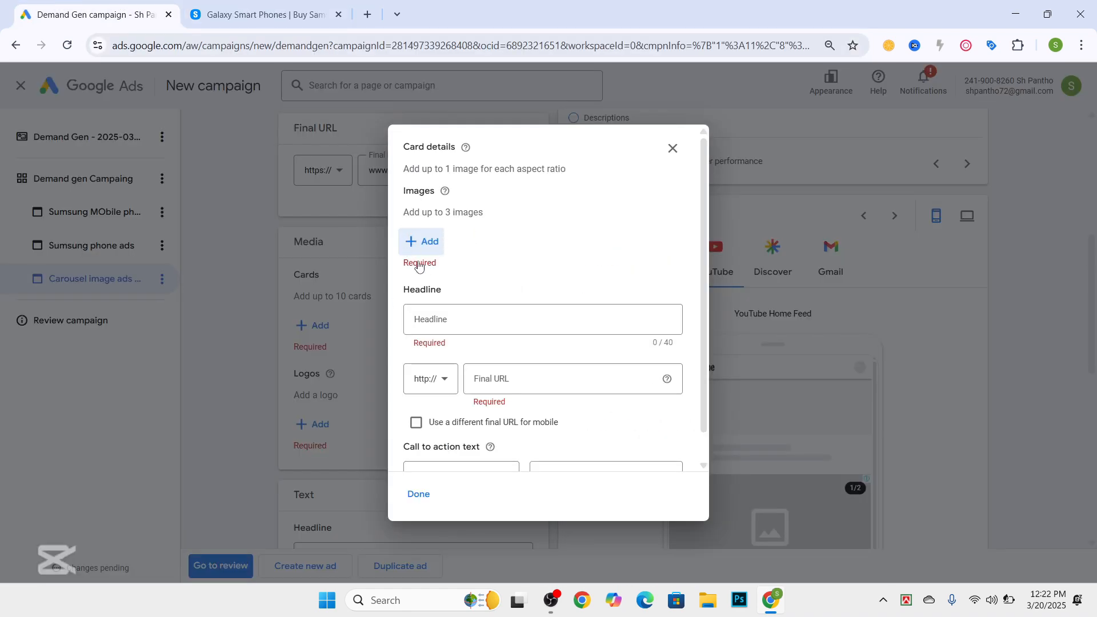
left_click(490, 387)
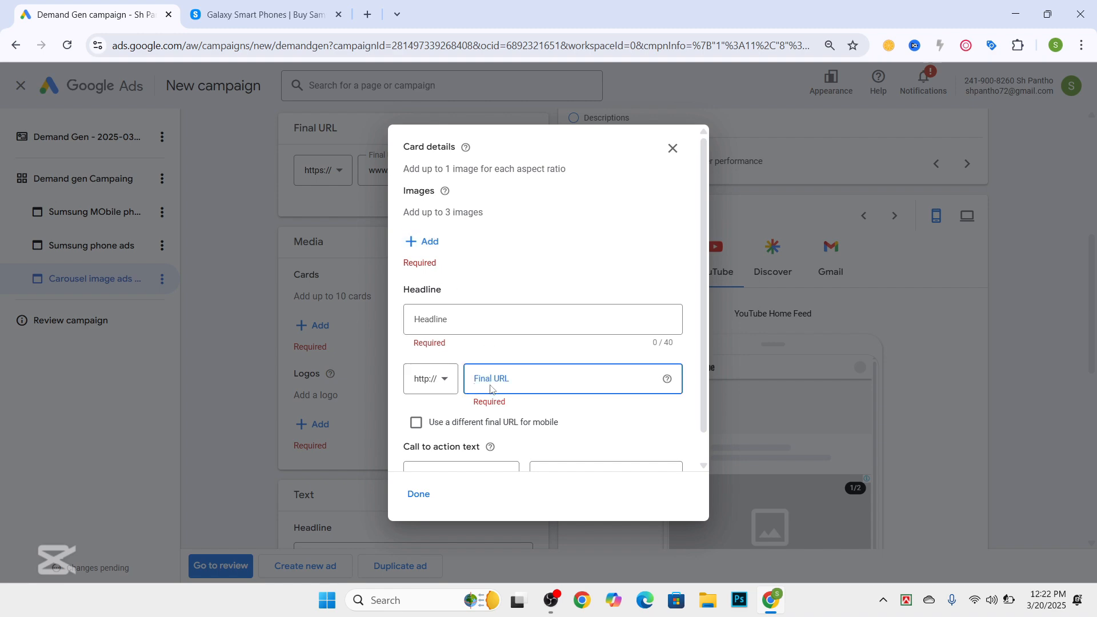
left_click(430, 243)
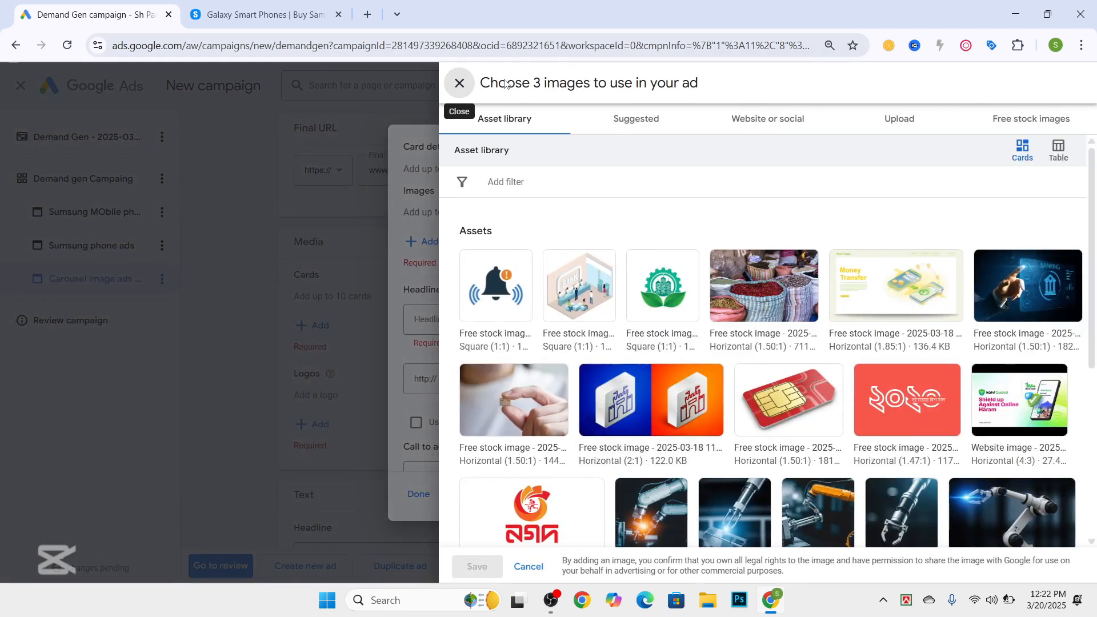
left_click(640, 118)
left_click(748, 125)
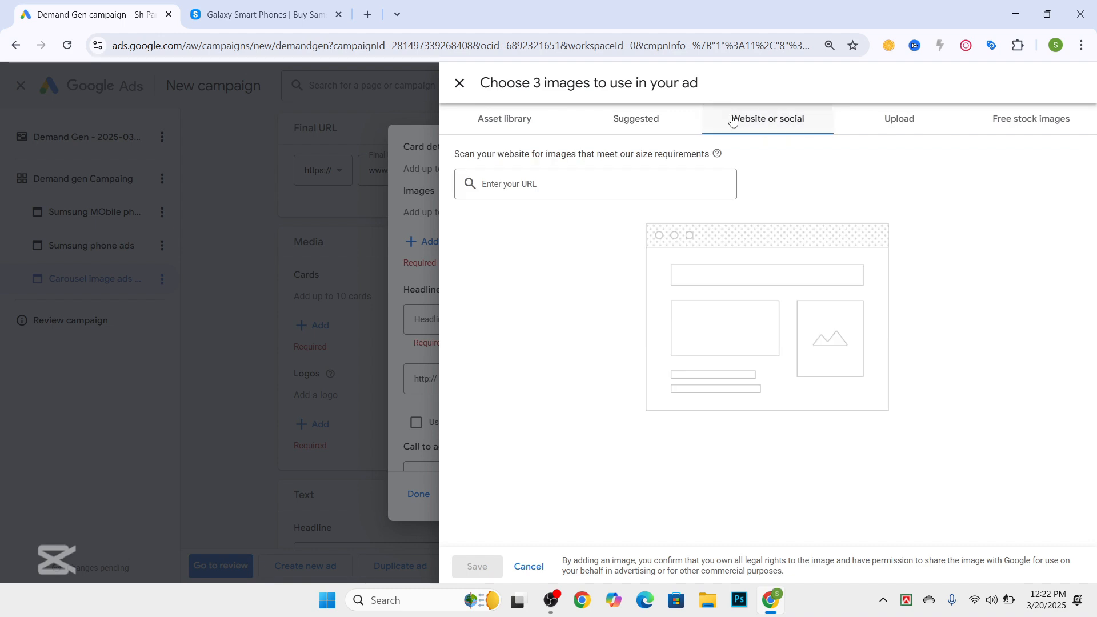
left_click(569, 195)
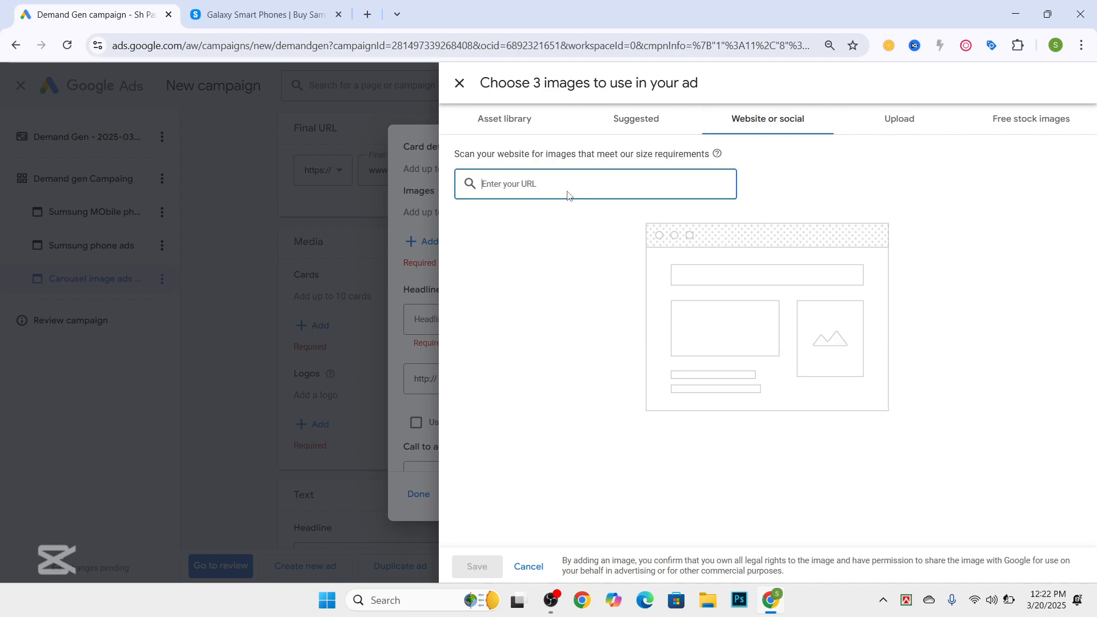
left_click(275, 15)
left_click_drag(253, 45, 112, 45)
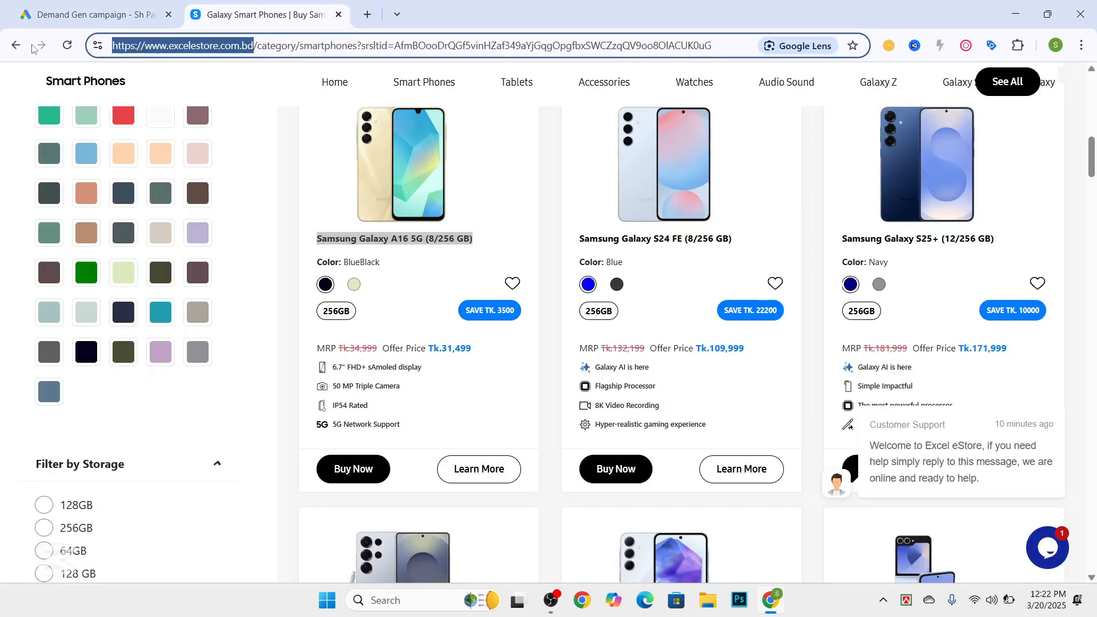
left_click(129, 3)
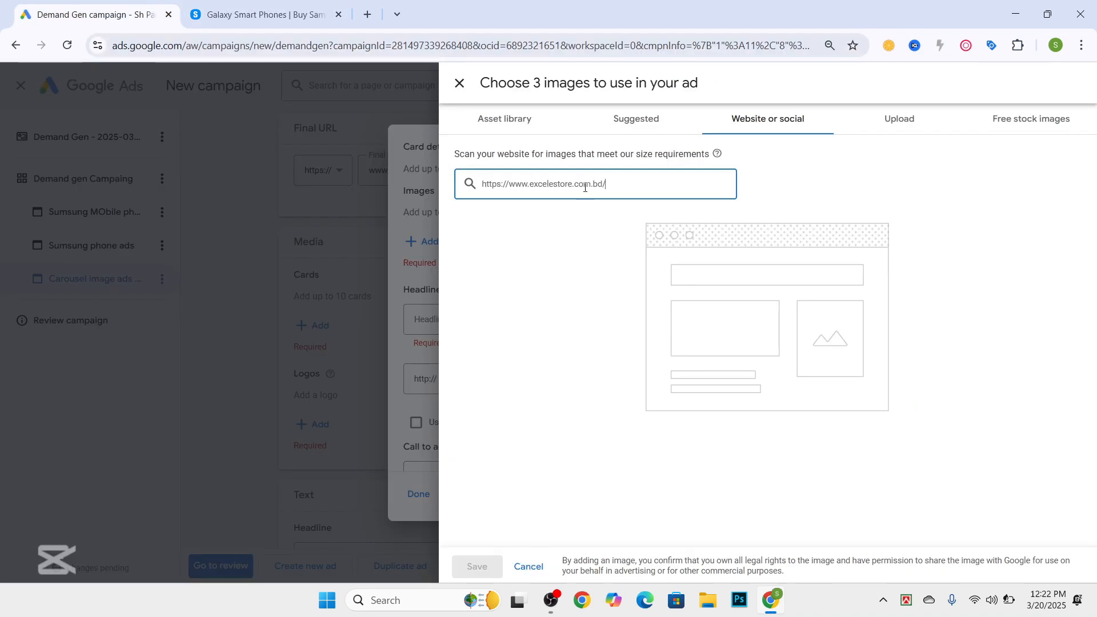
key("Return")
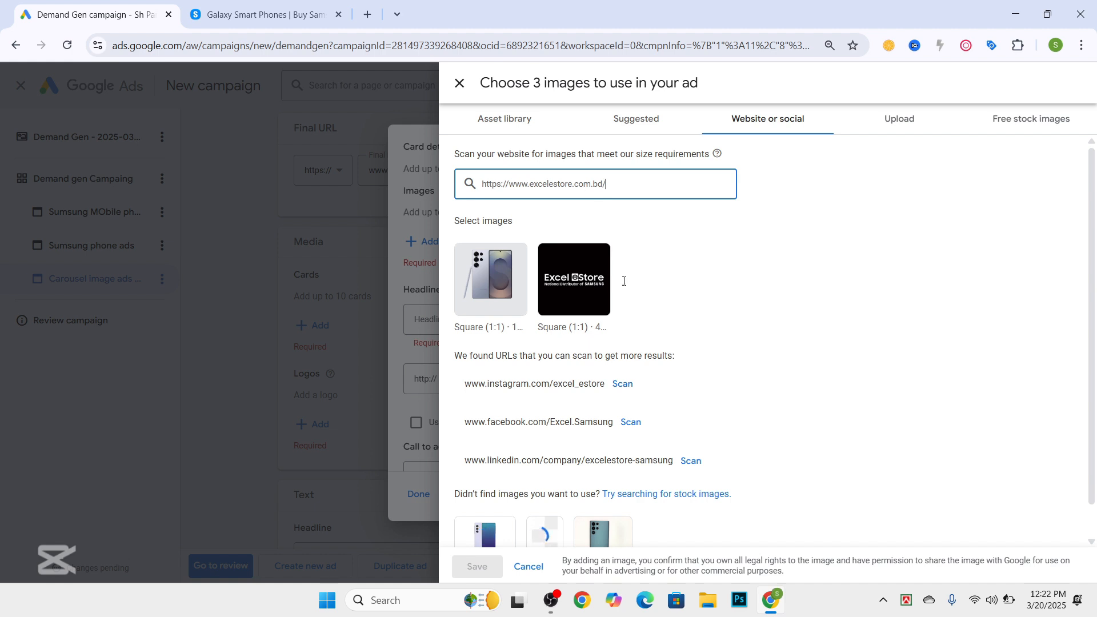
scroll(626, 286, "down", 1)
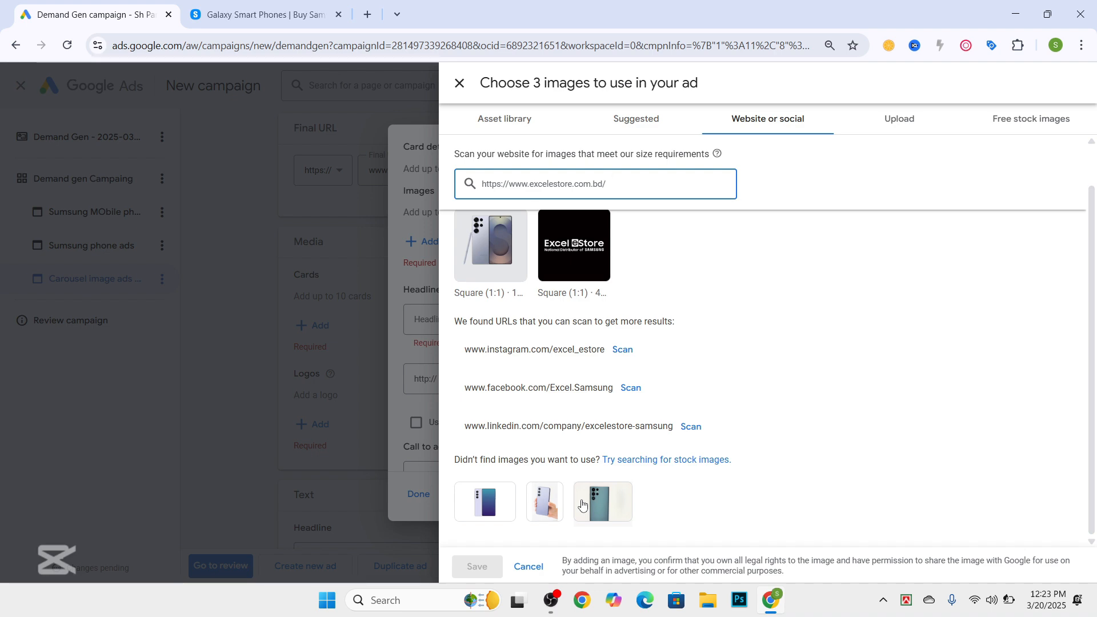
left_click(316, 7)
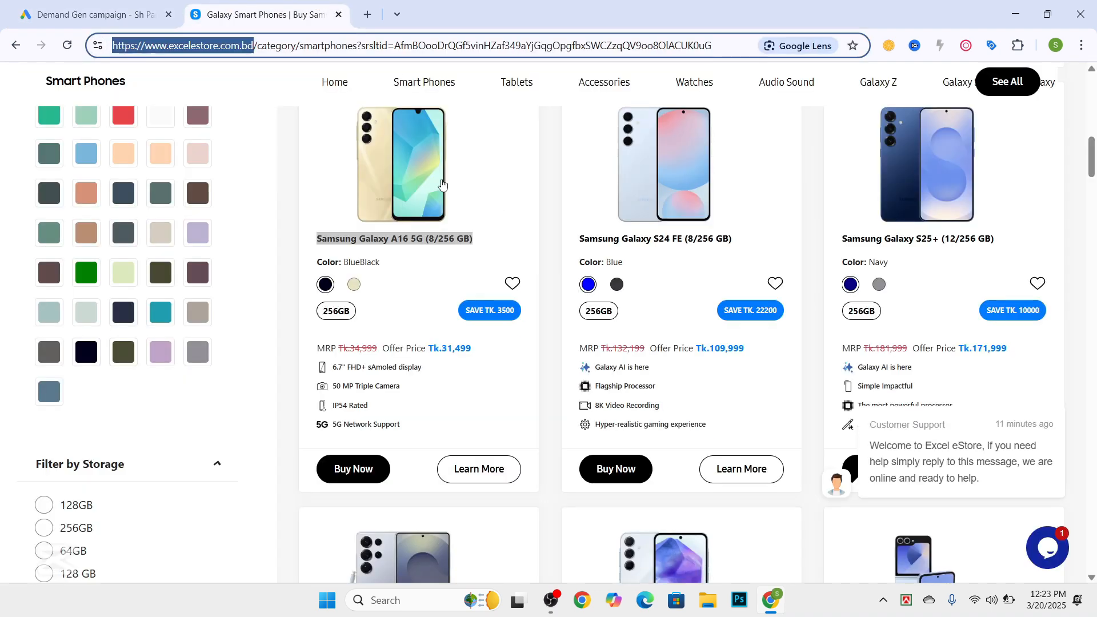
right_click(436, 173)
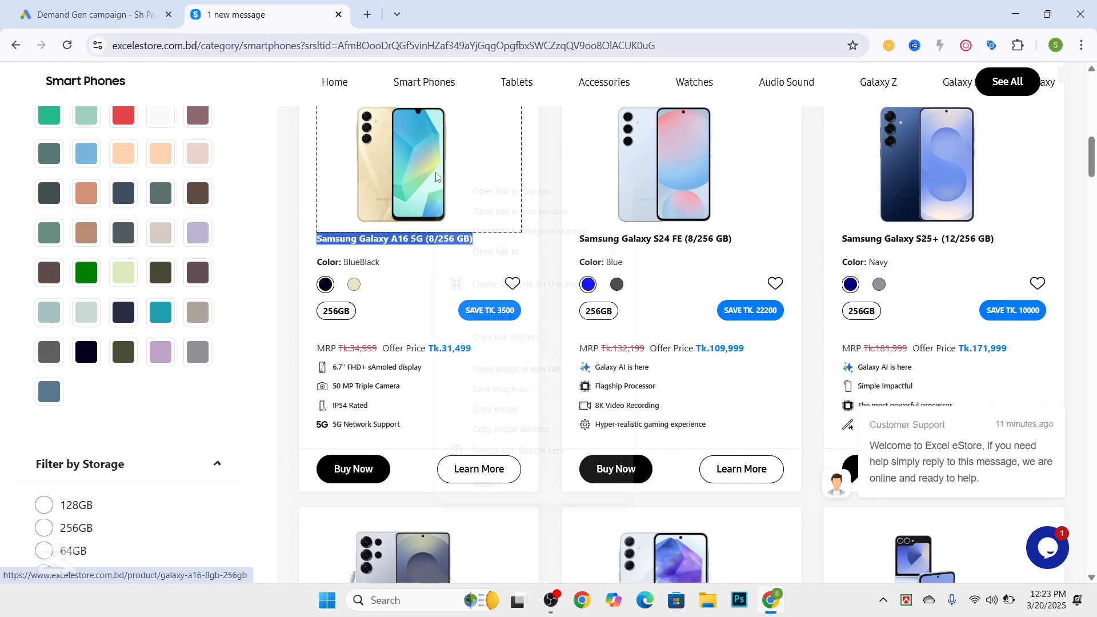
left_click(493, 389)
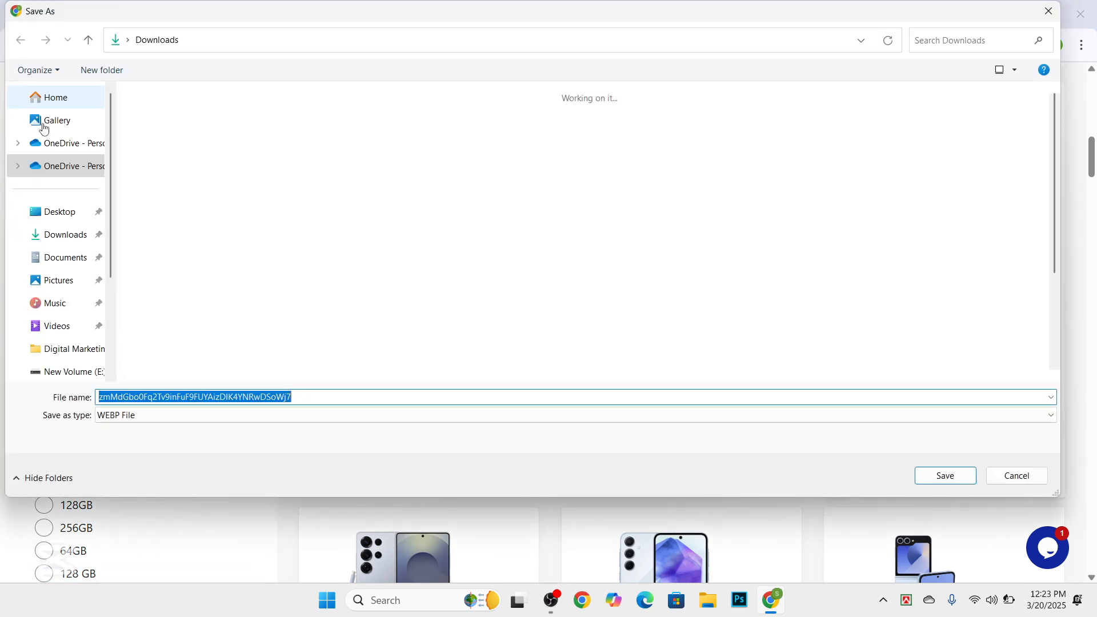
left_click(60, 212)
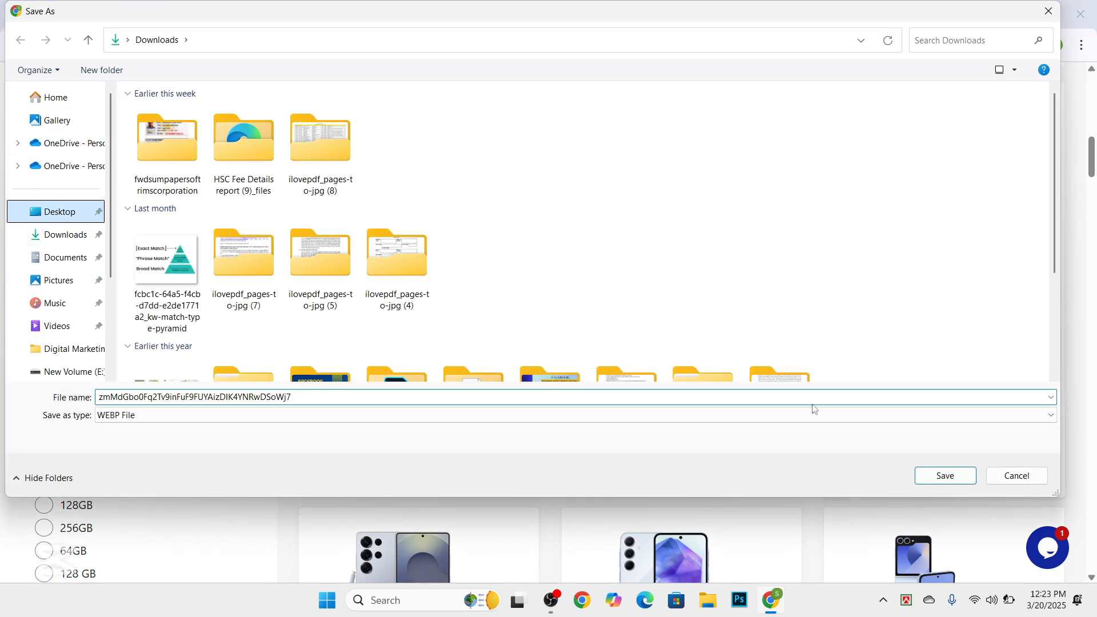
left_click(1047, 11)
scroll(434, 177, "up", 3)
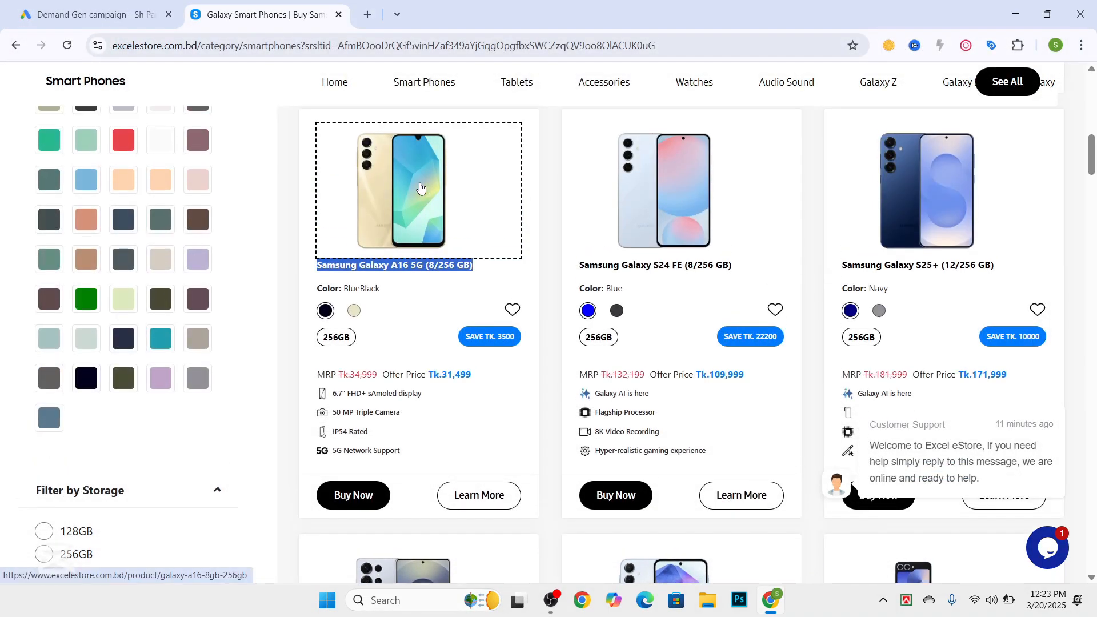
Choose the square silver Samsung phone picture found on the store's website as the card image and save the selection
left_click(130, 4)
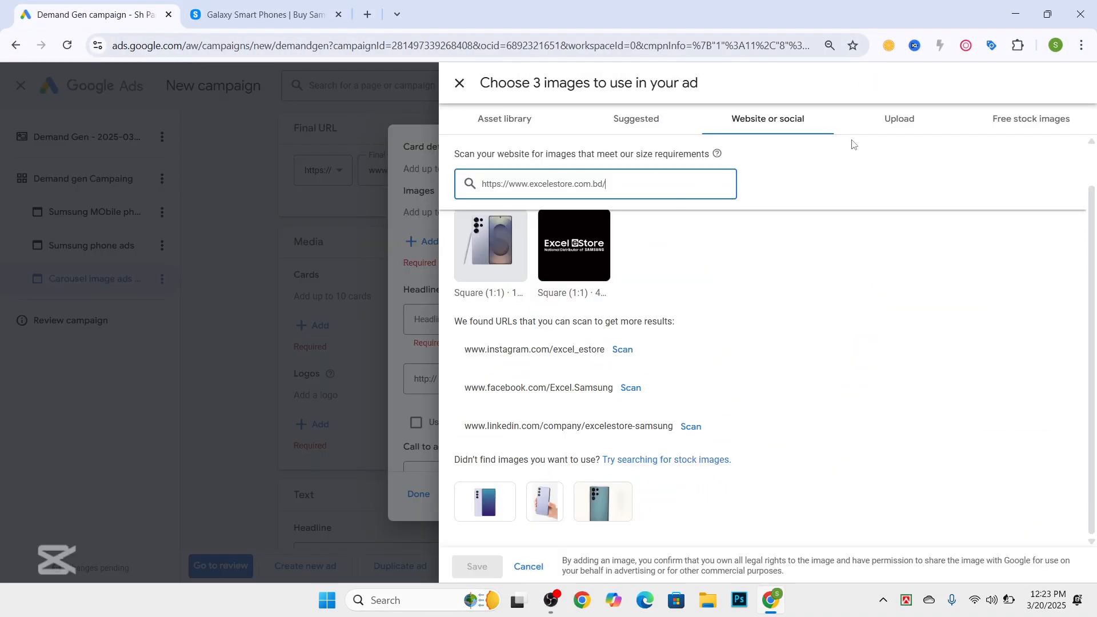
mouse_move(498, 266)
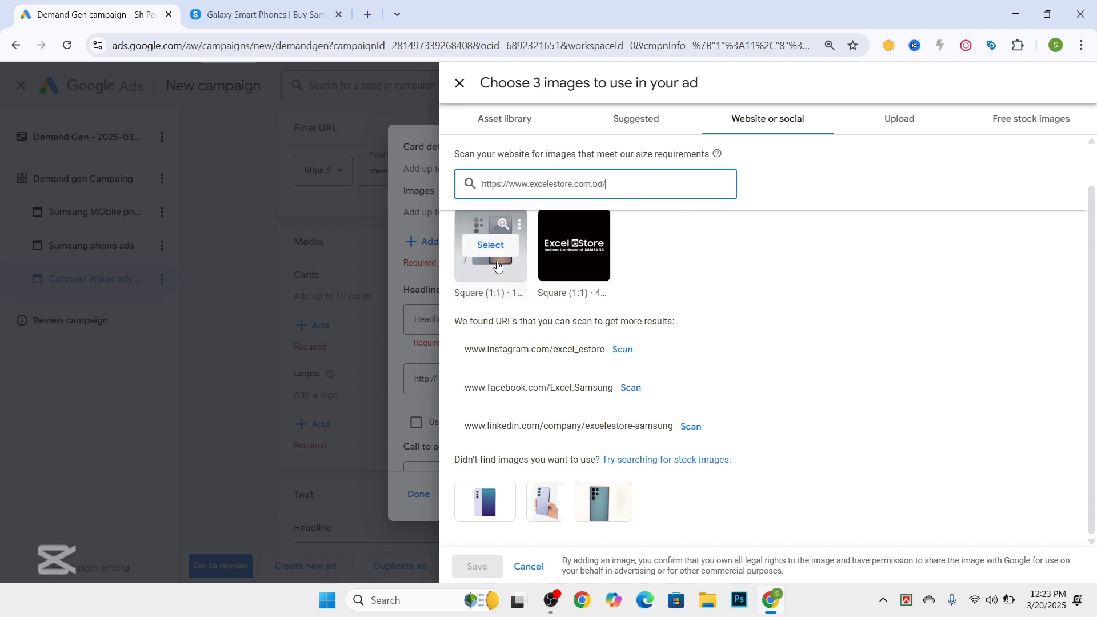
left_click(490, 246)
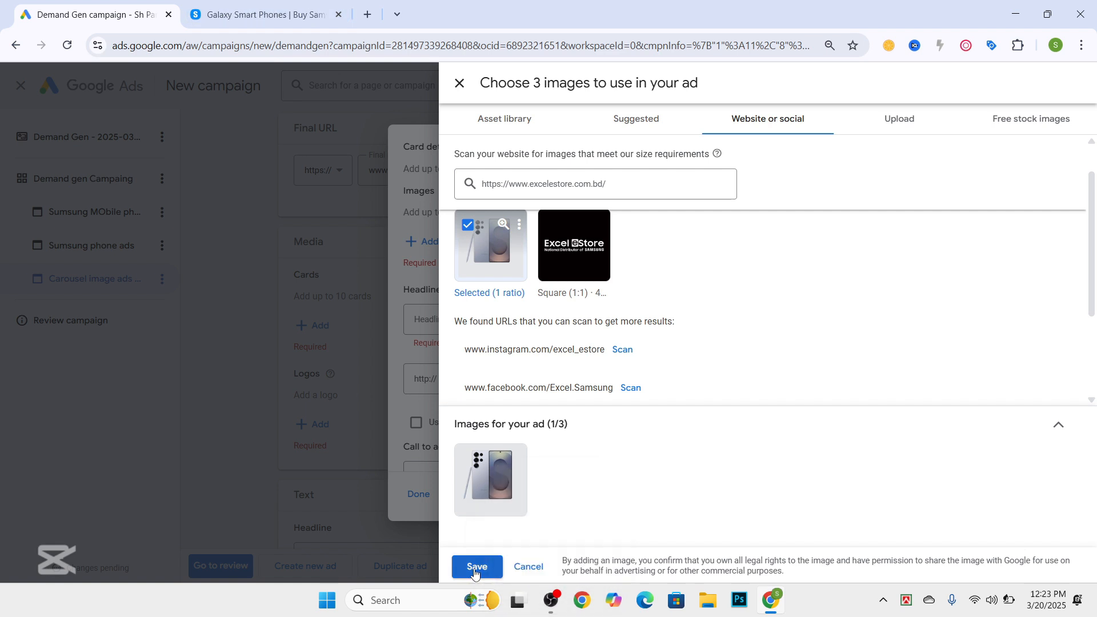
left_click(477, 566)
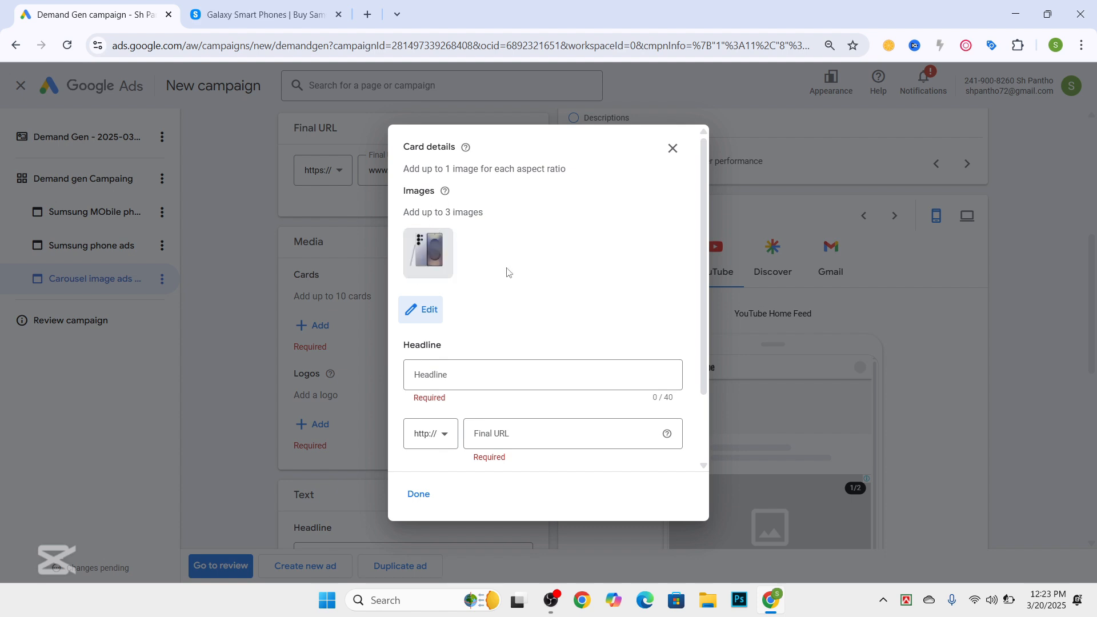
Open the Samsung Galaxy A16 5G (8/256 GB) product page from the store in a new tab and display the dark-coloured phone's picture
left_click(289, 4)
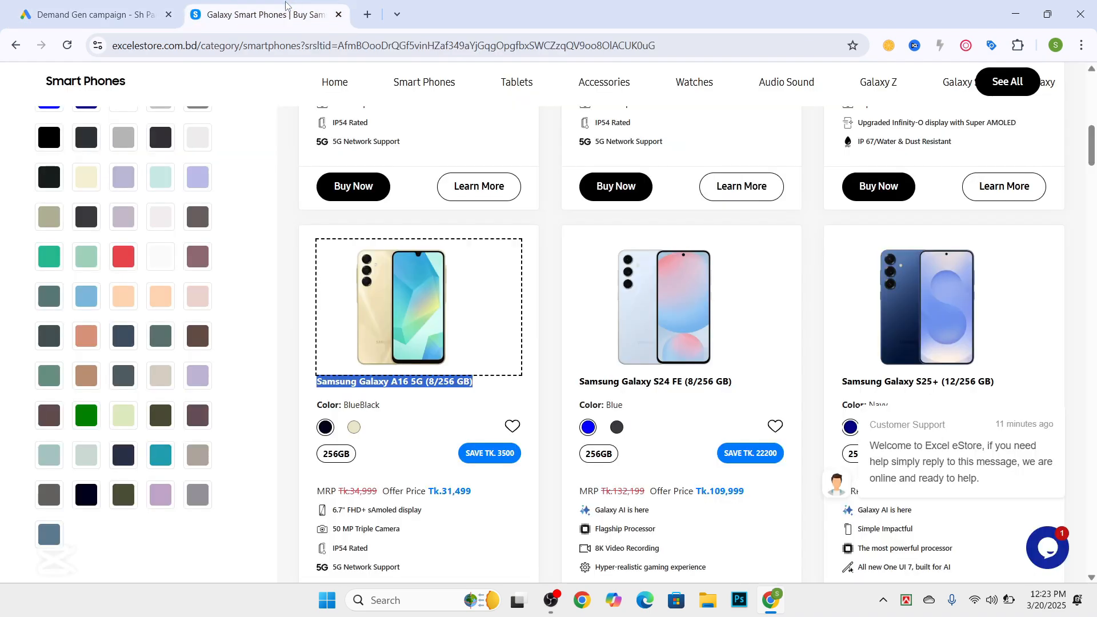
middle_click(424, 327)
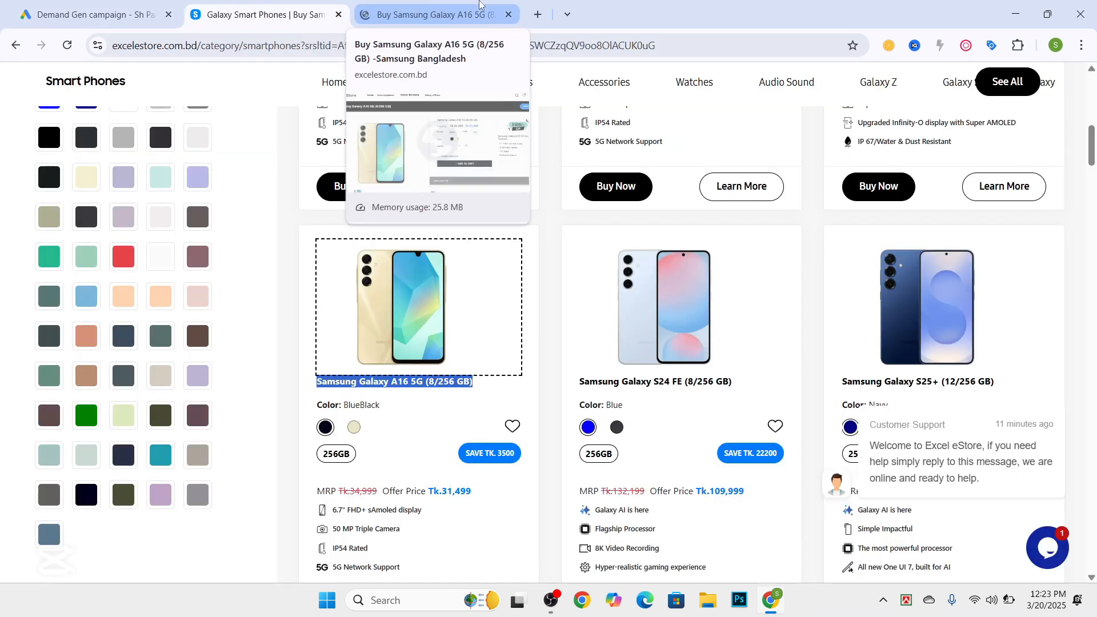
left_click(480, 3)
scroll(338, 352, "down", 3)
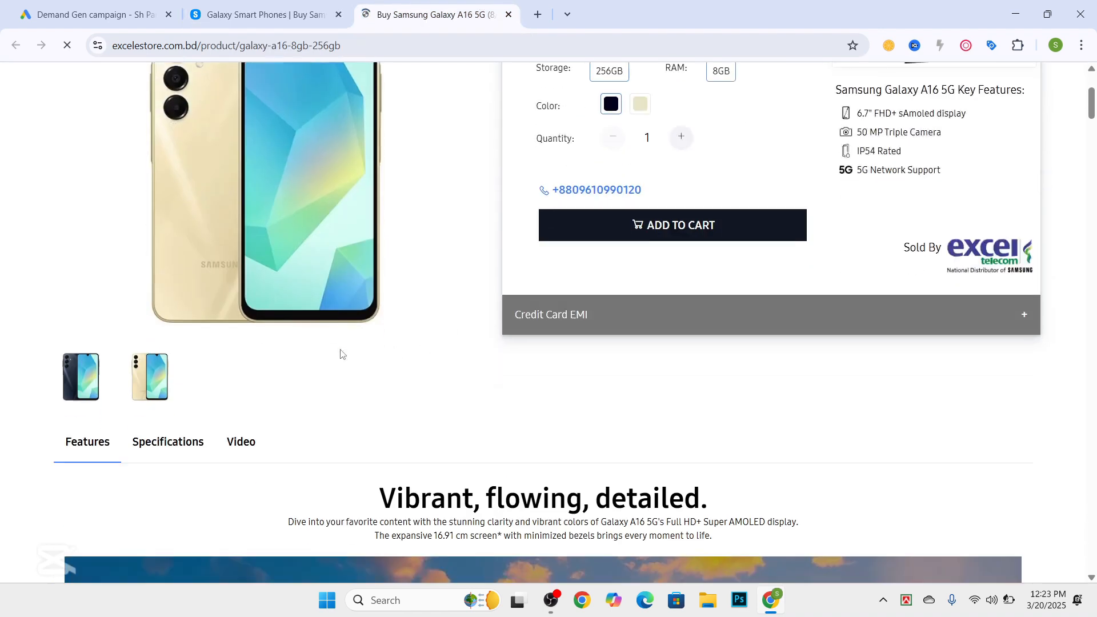
left_click(80, 363)
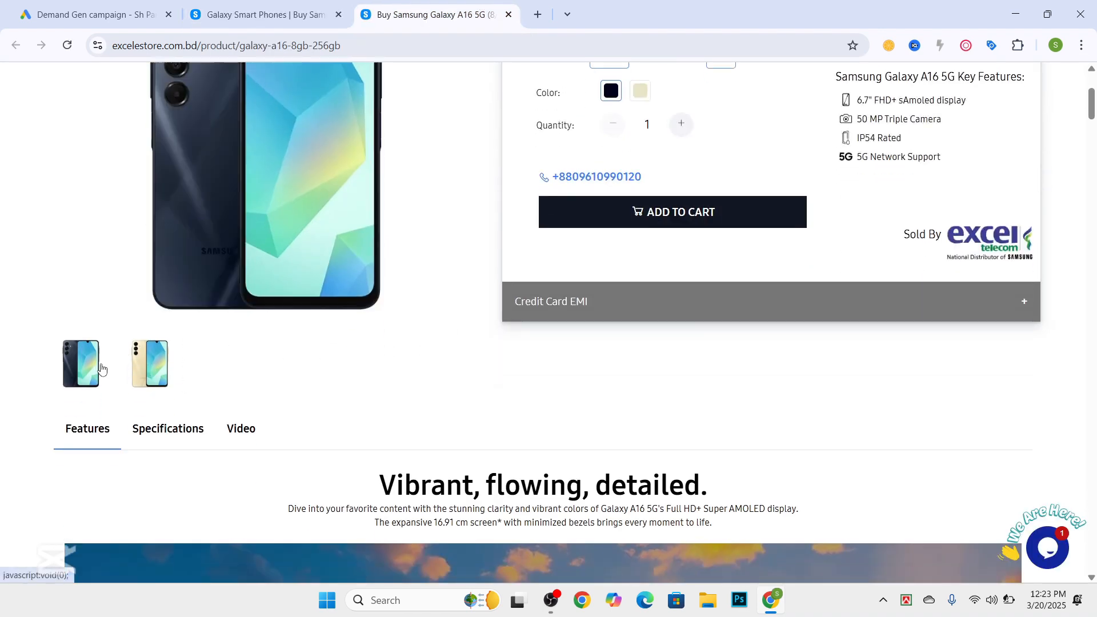
scroll(190, 310, "up", 3)
scroll(207, 498, "down", 1)
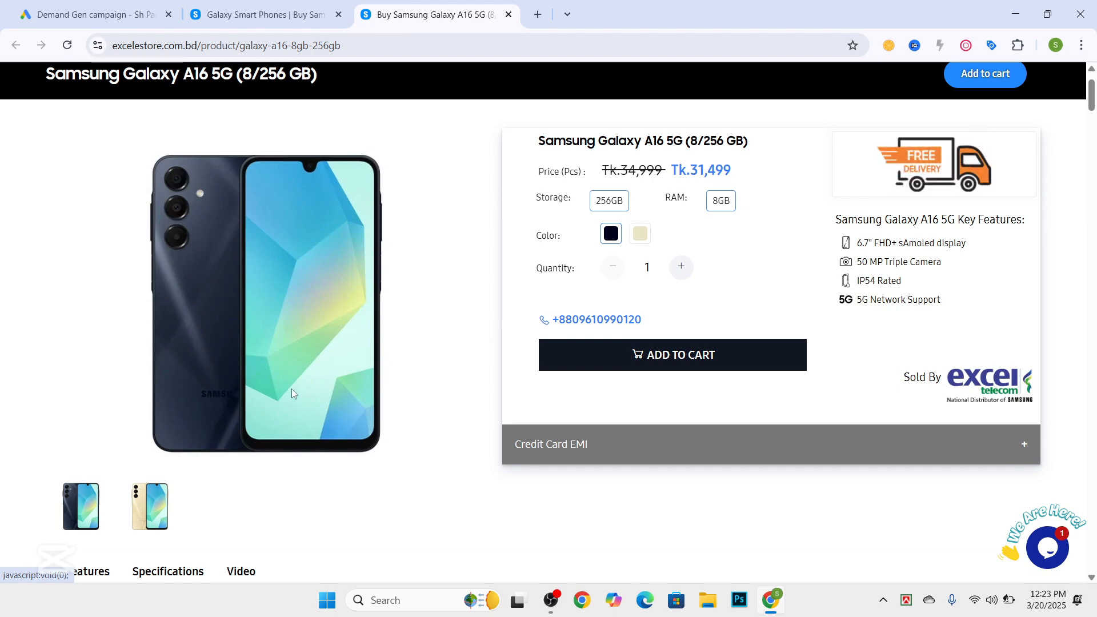
left_click(172, 10)
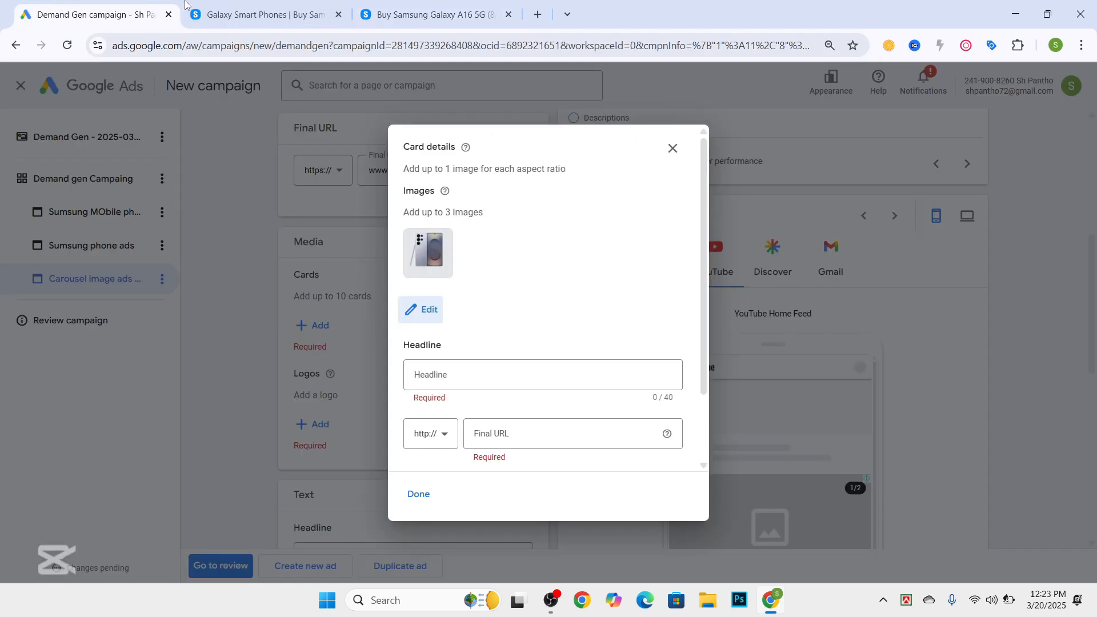
left_click(464, 5)
Capture the dark Galaxy A16 5G picture on the product page as a screenshot of about 502 x 576 pixels and save it
left_click(883, 600)
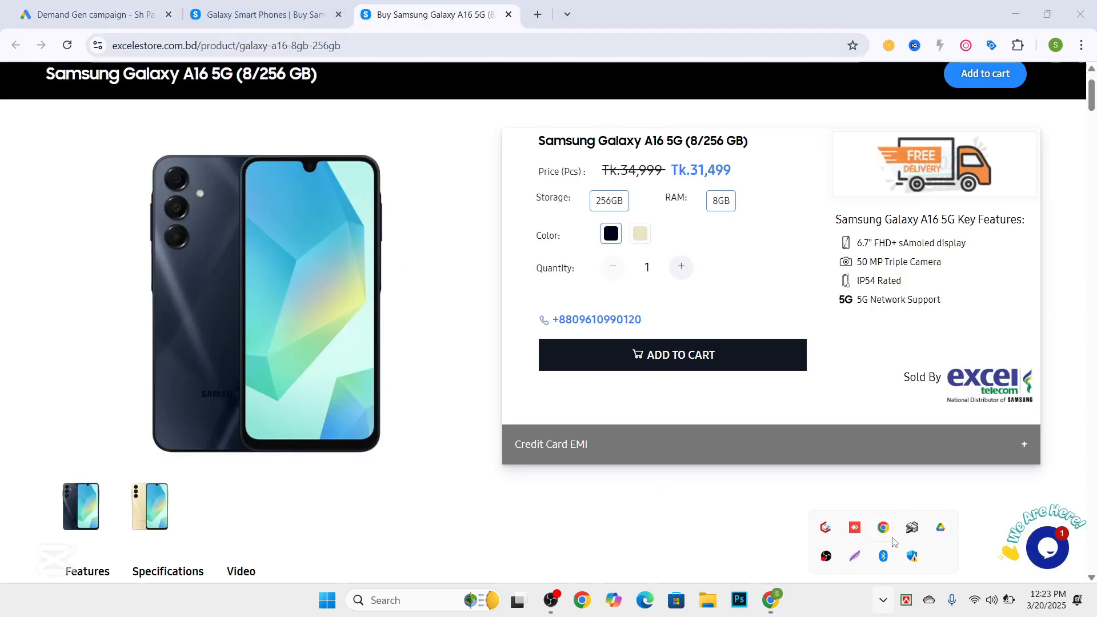
key("Print")
left_click_drag(129, 144, 416, 474)
left_click(389, 485)
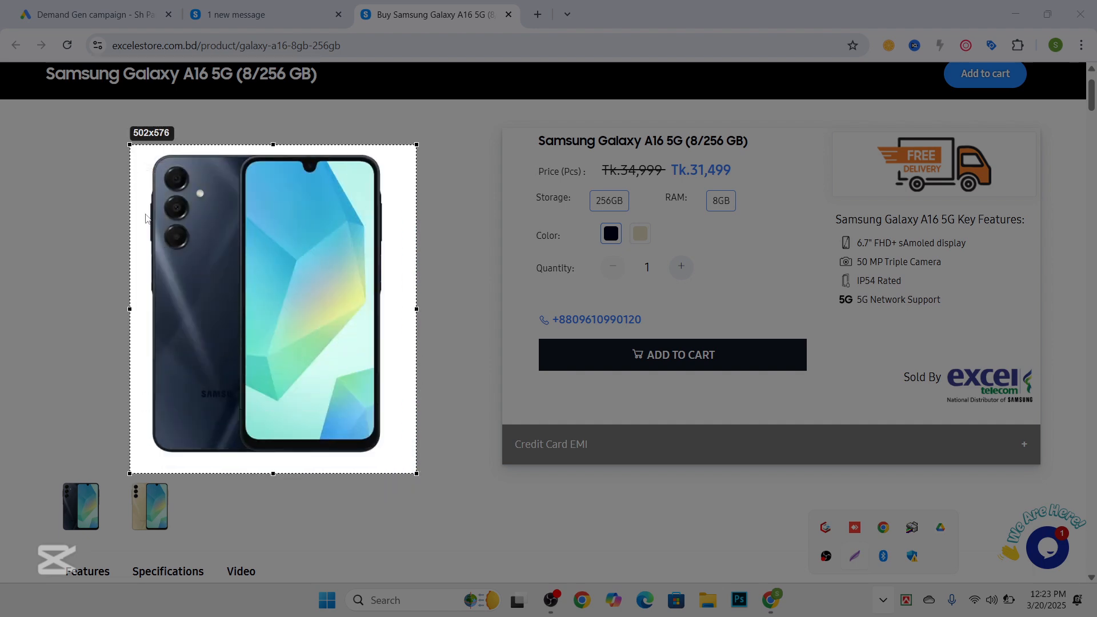
left_click(392, 260)
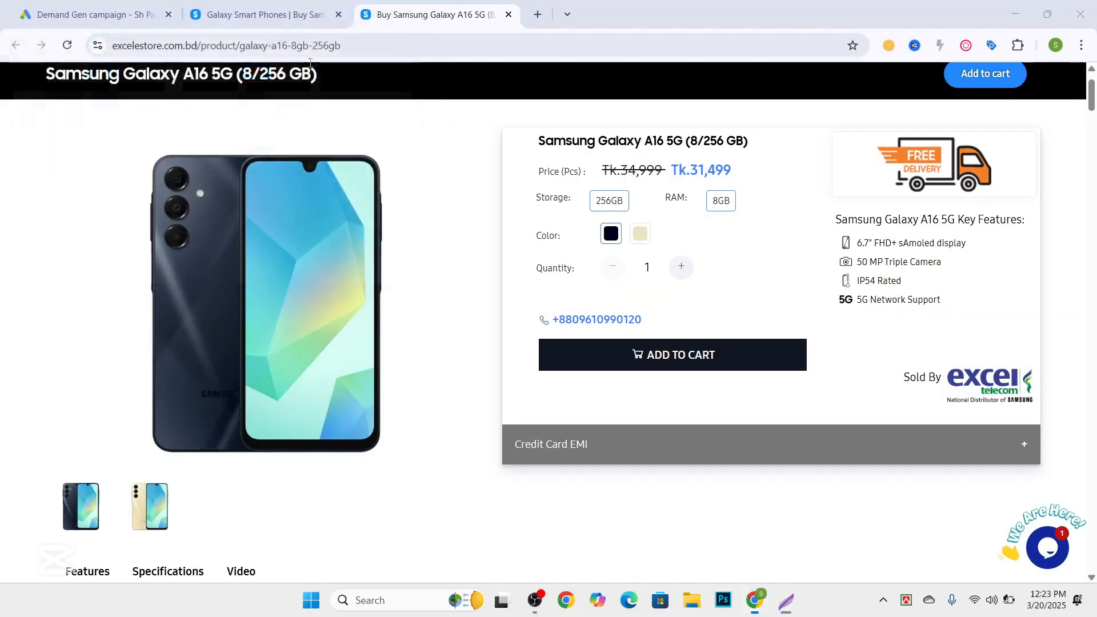
Back in the Google Ads card details, replace the card image by uploading Screenshot_6 from the Desktop and save the selection
left_click(306, 8)
left_click(149, 10)
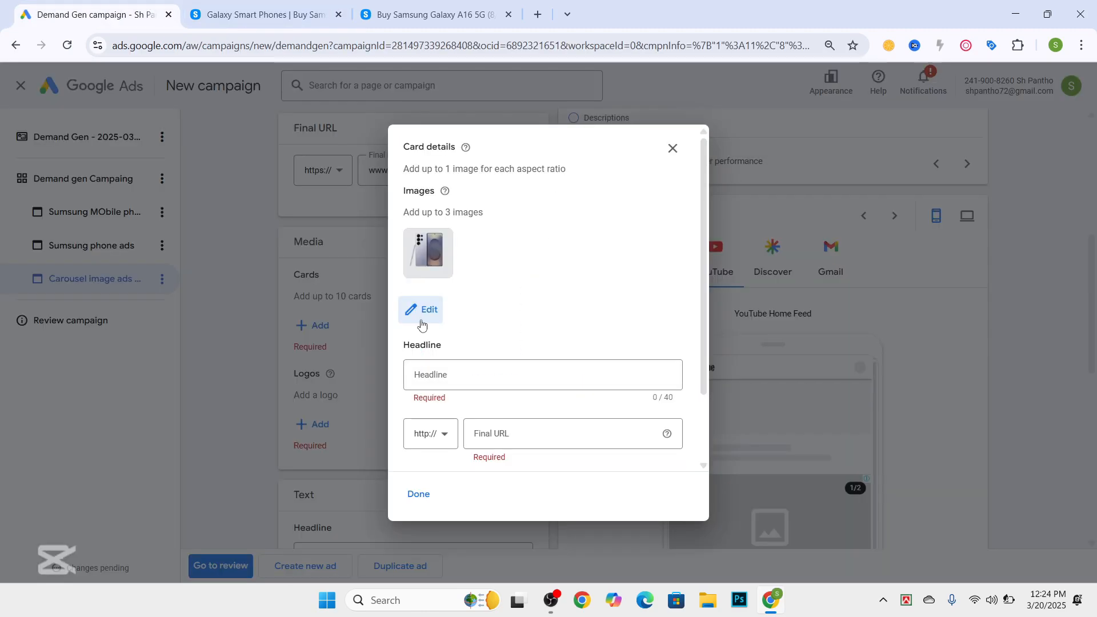
scroll(440, 246, "down", 3)
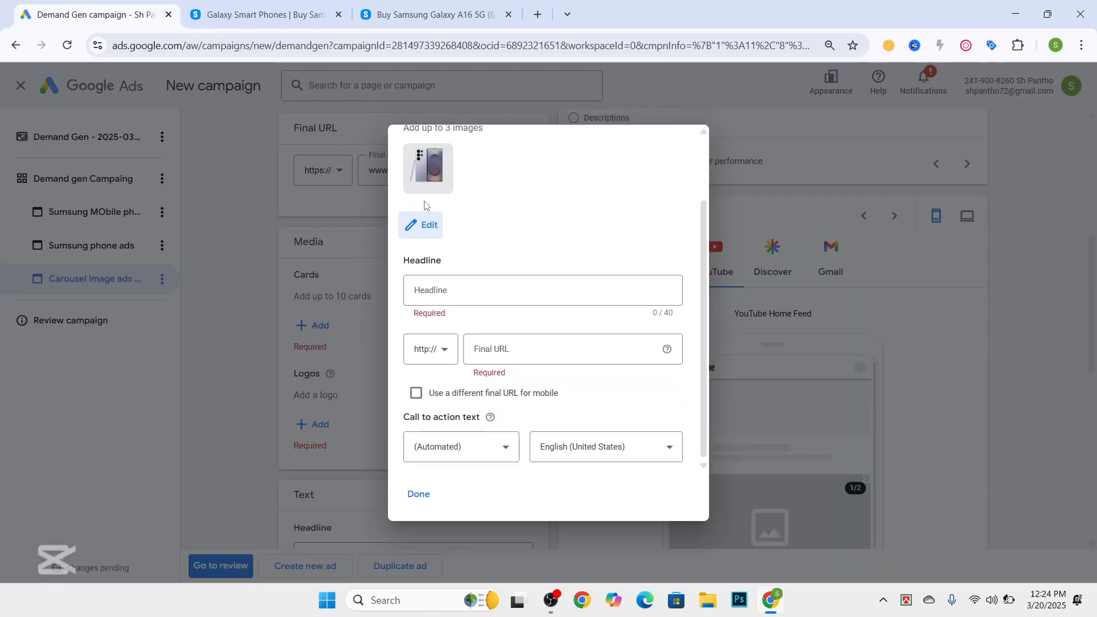
scroll(422, 228, "up", 3)
left_click(417, 308)
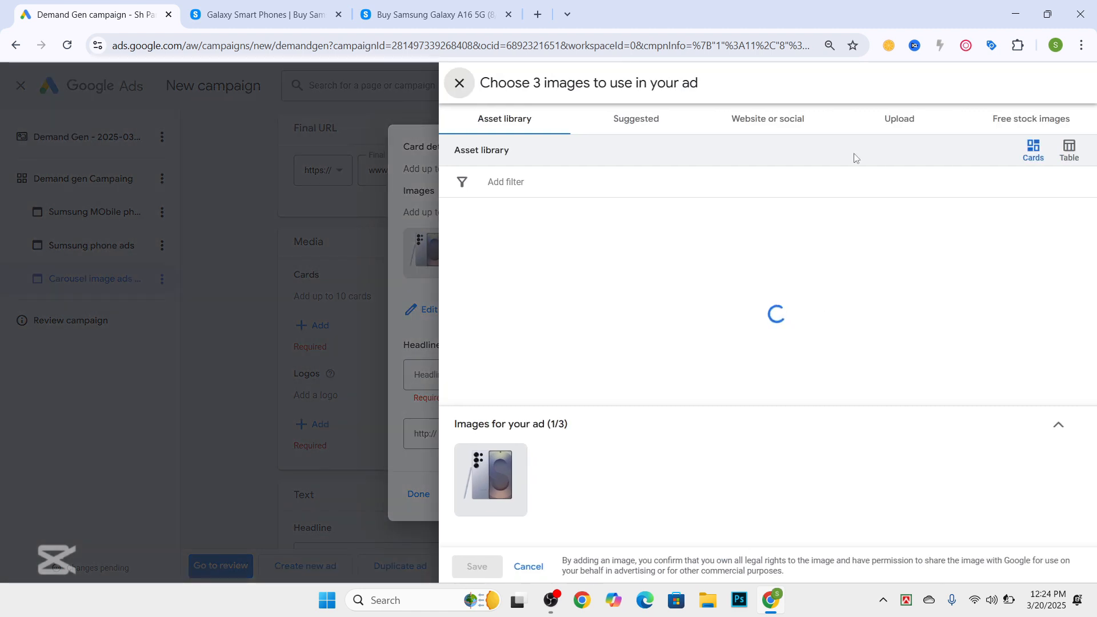
left_click(889, 125)
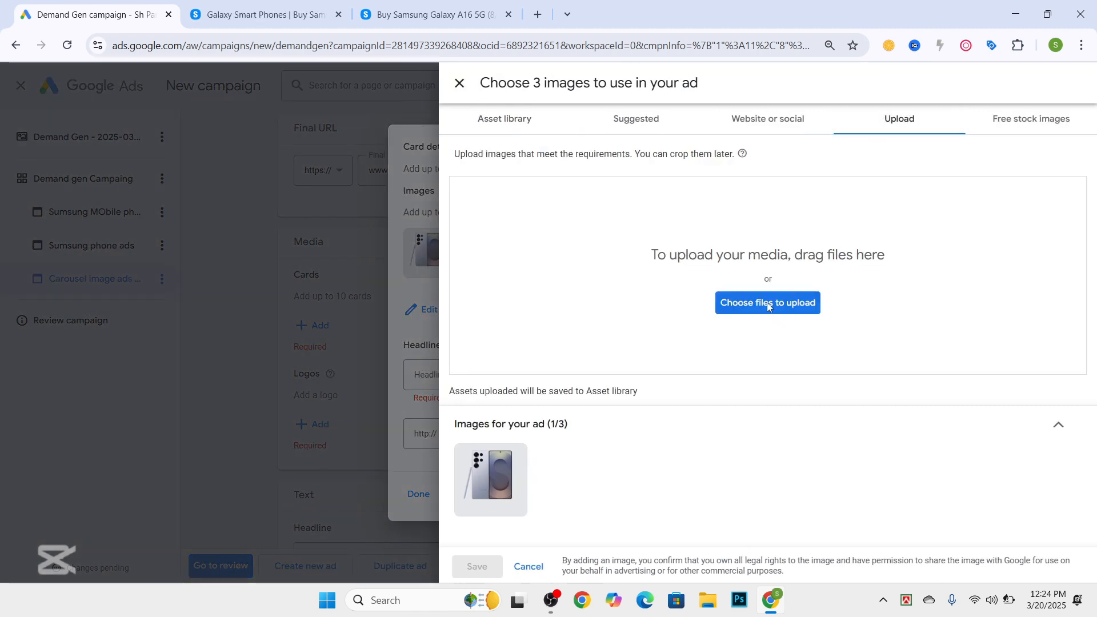
left_click(766, 303)
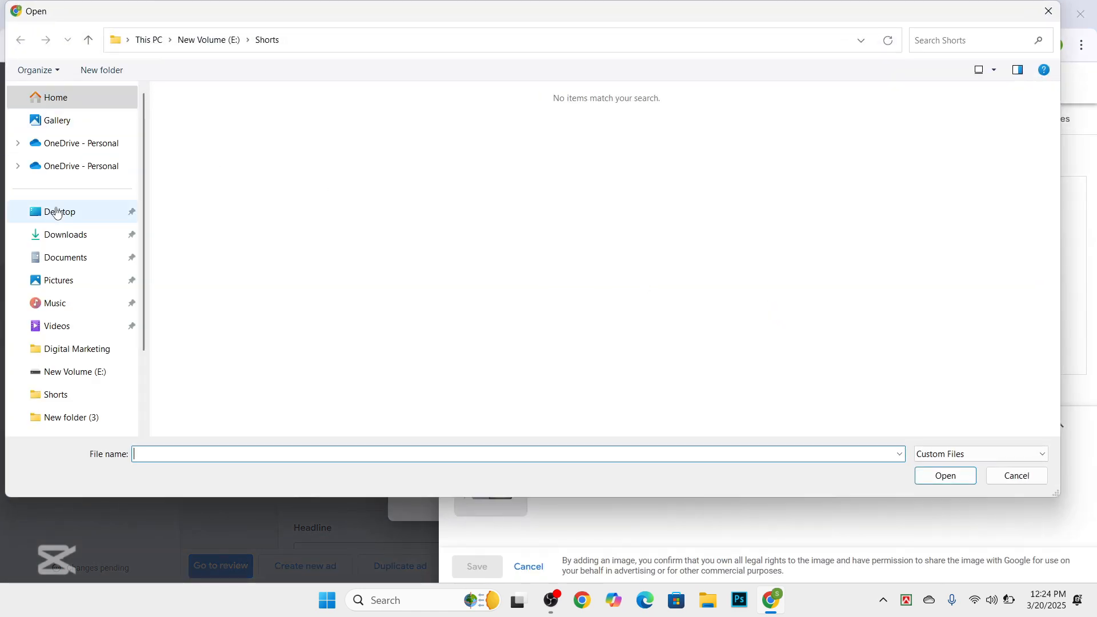
left_click(56, 212)
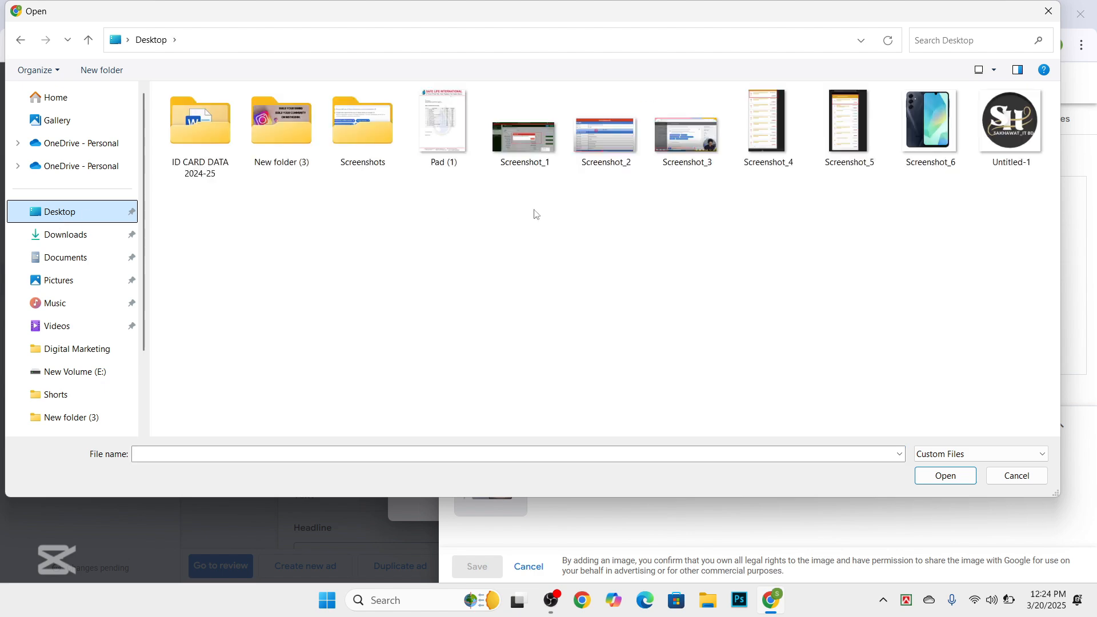
left_click(951, 133)
left_click(945, 475)
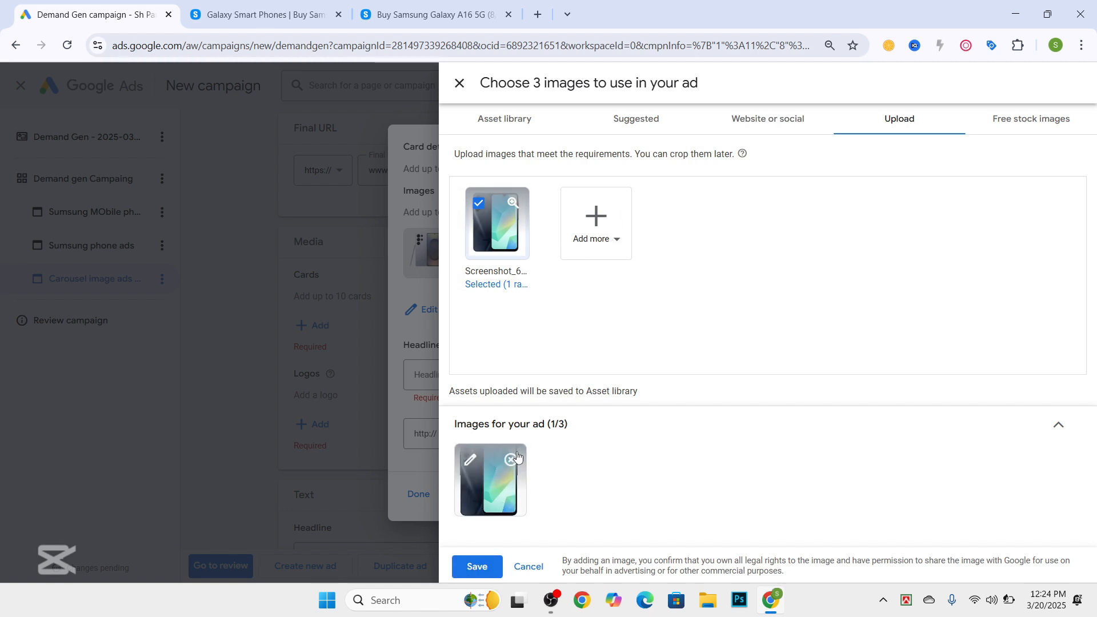
left_click(476, 565)
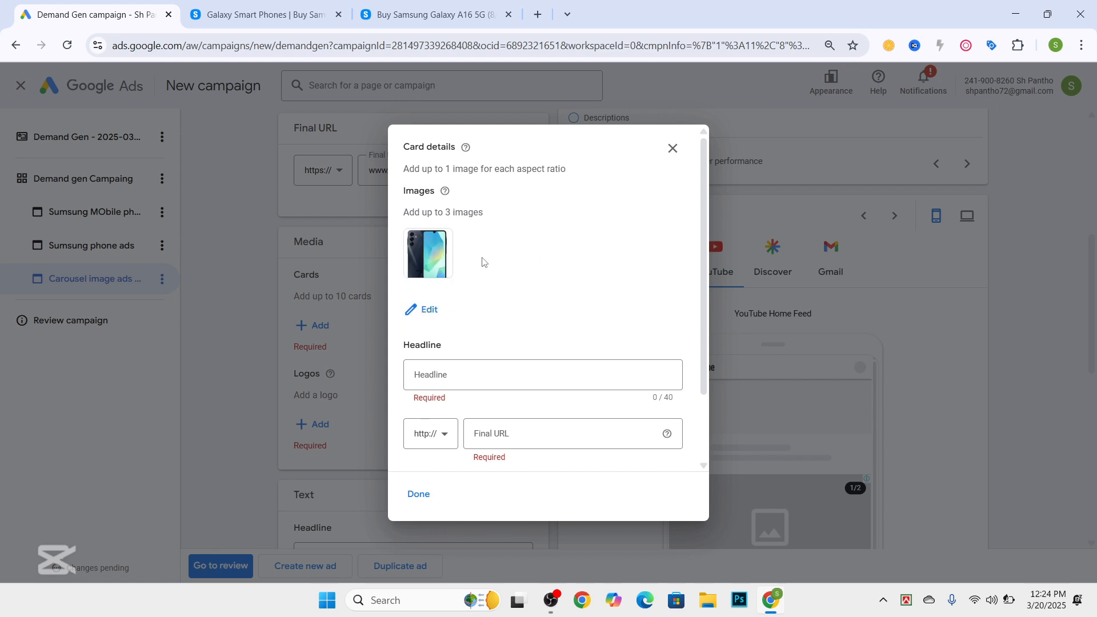
In the card's image selection, deselect Screenshot_6 and select the square silver Samsung phone website image from the asset library
scroll(434, 228, "down", 2)
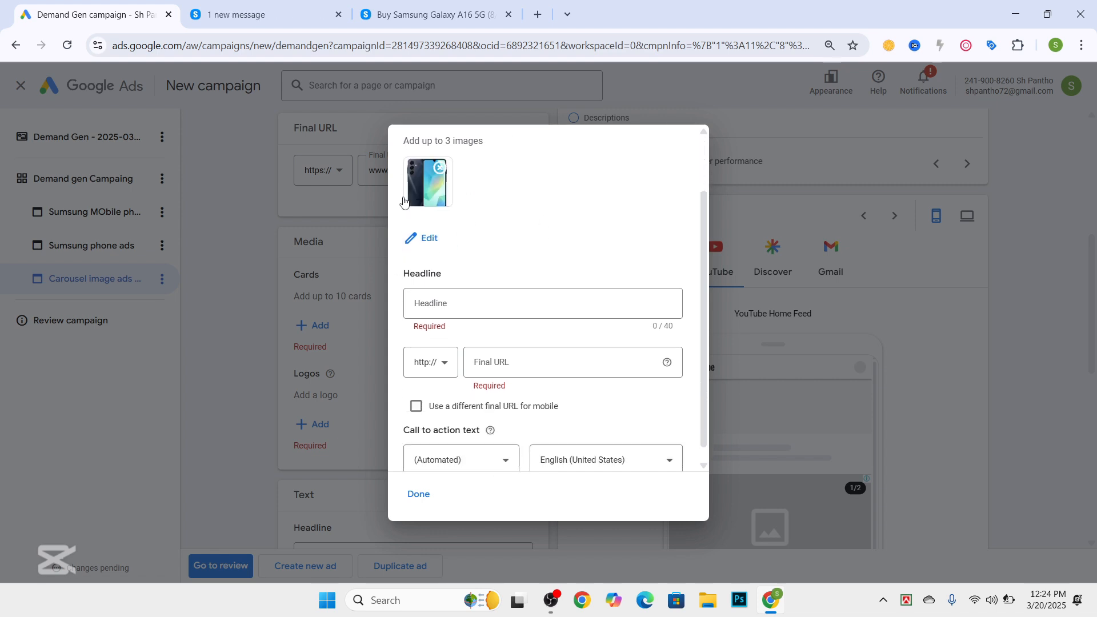
left_click(425, 239)
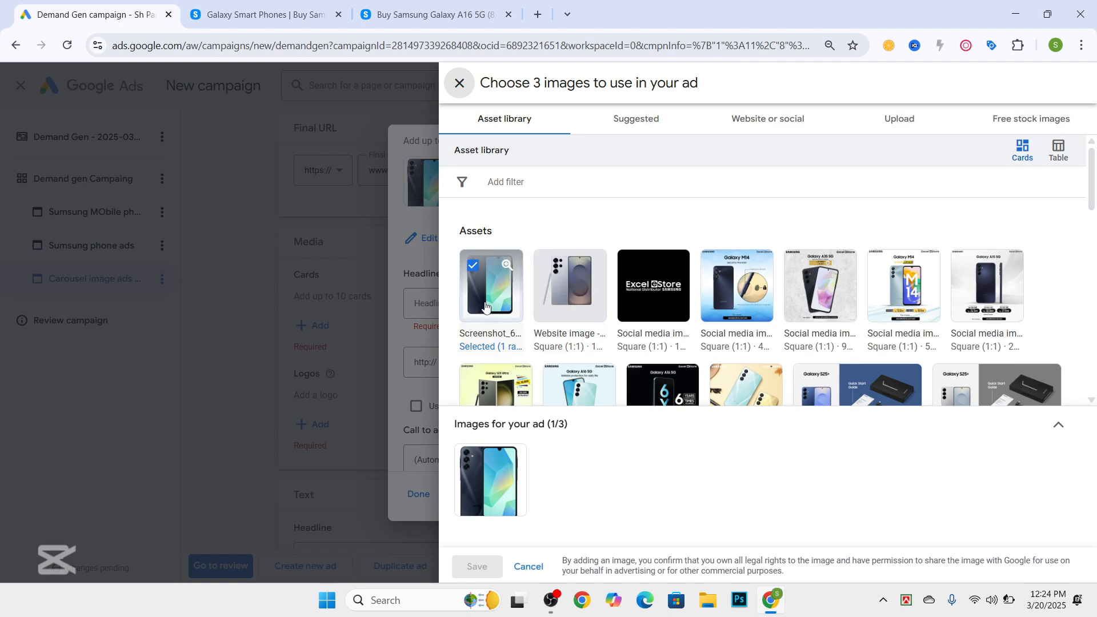
left_click(552, 300)
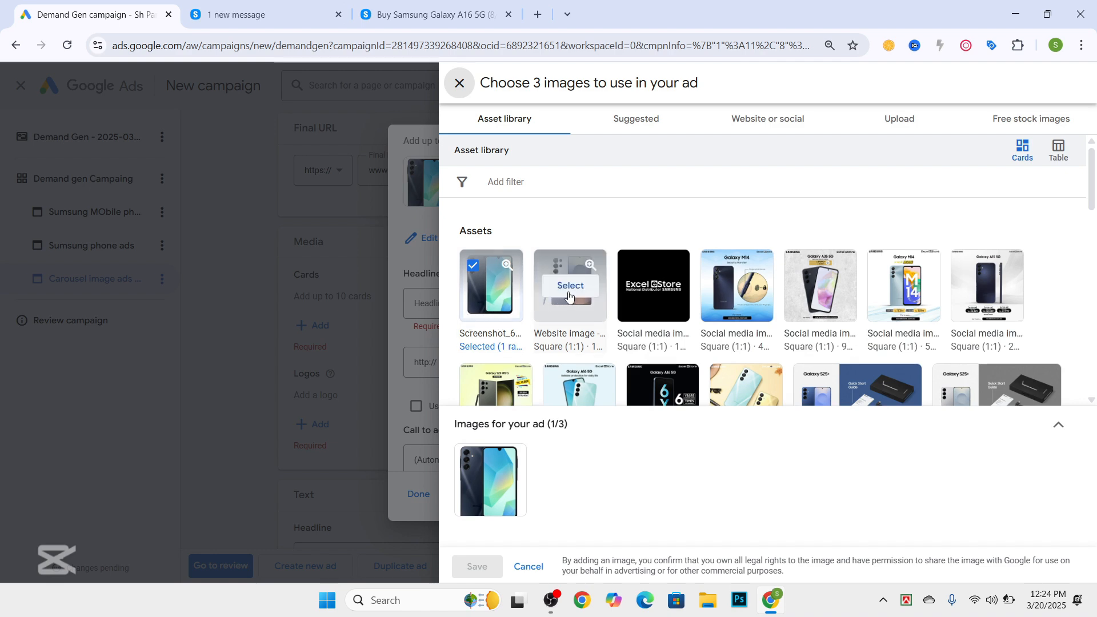
left_click(488, 294)
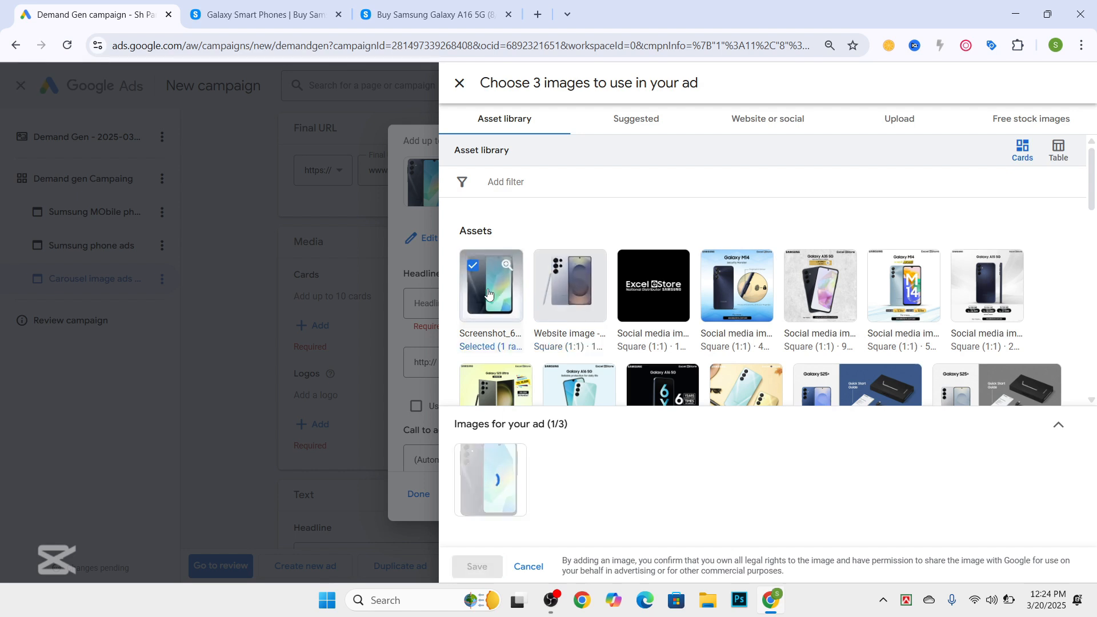
left_click(570, 287)
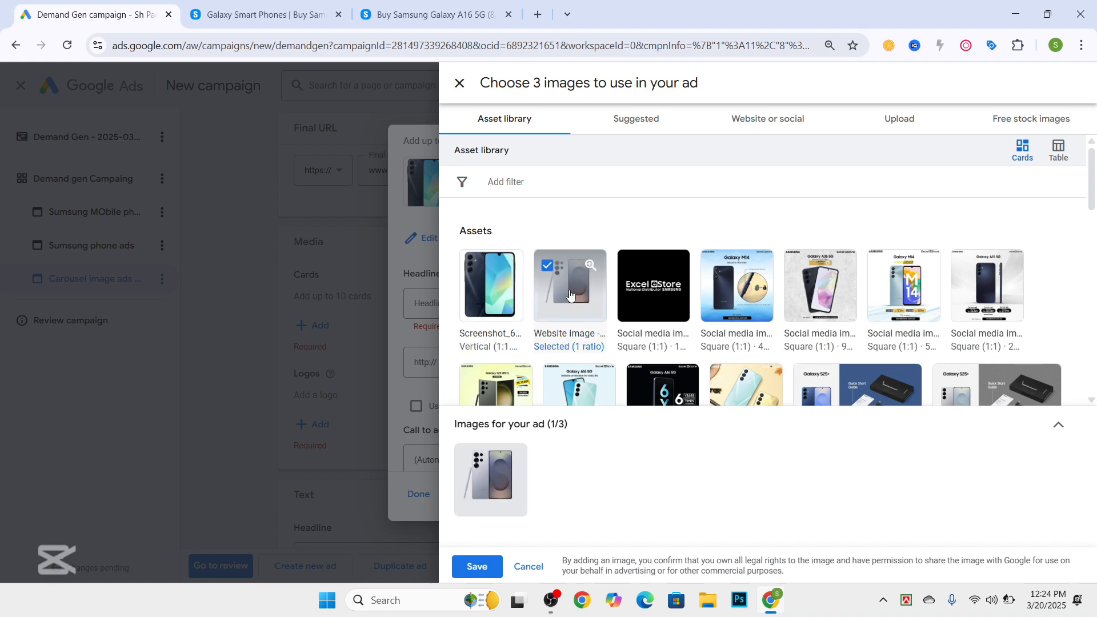
Try to select Screenshot_6 as an additional image for the card alongside the silver phone picture
scroll(500, 292, "down", 1)
scroll(485, 320, "up", 1)
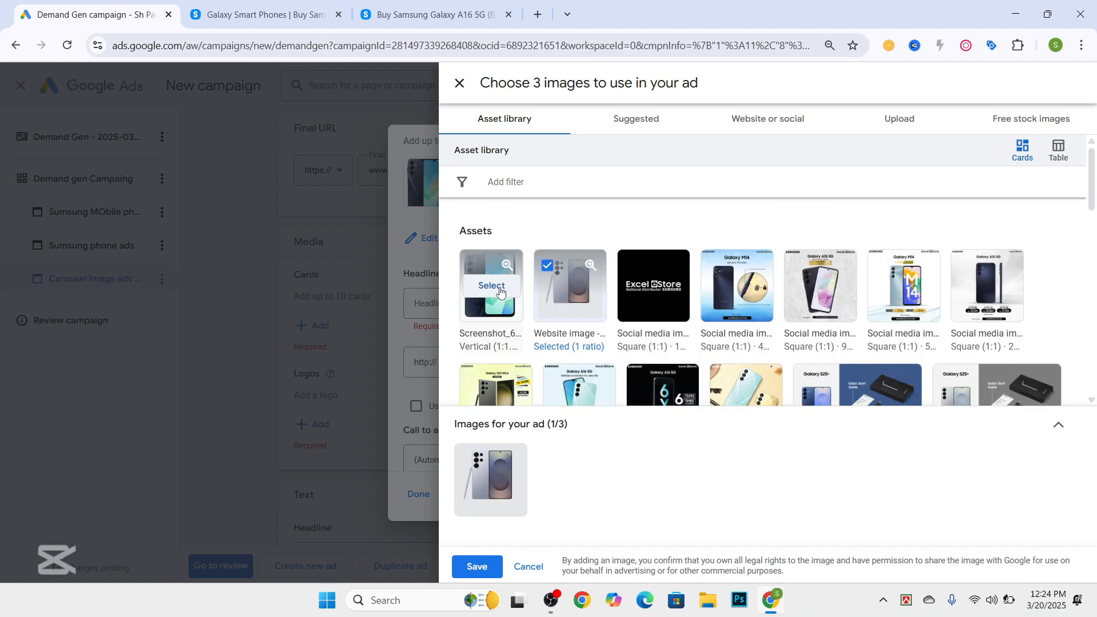
left_click(490, 286)
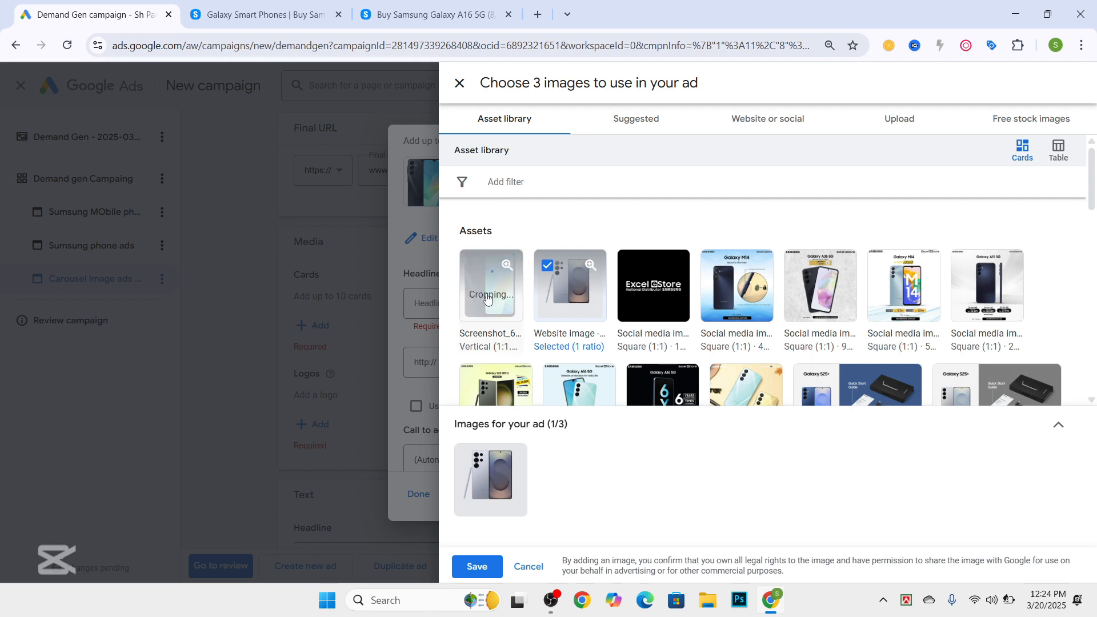
left_click(557, 286)
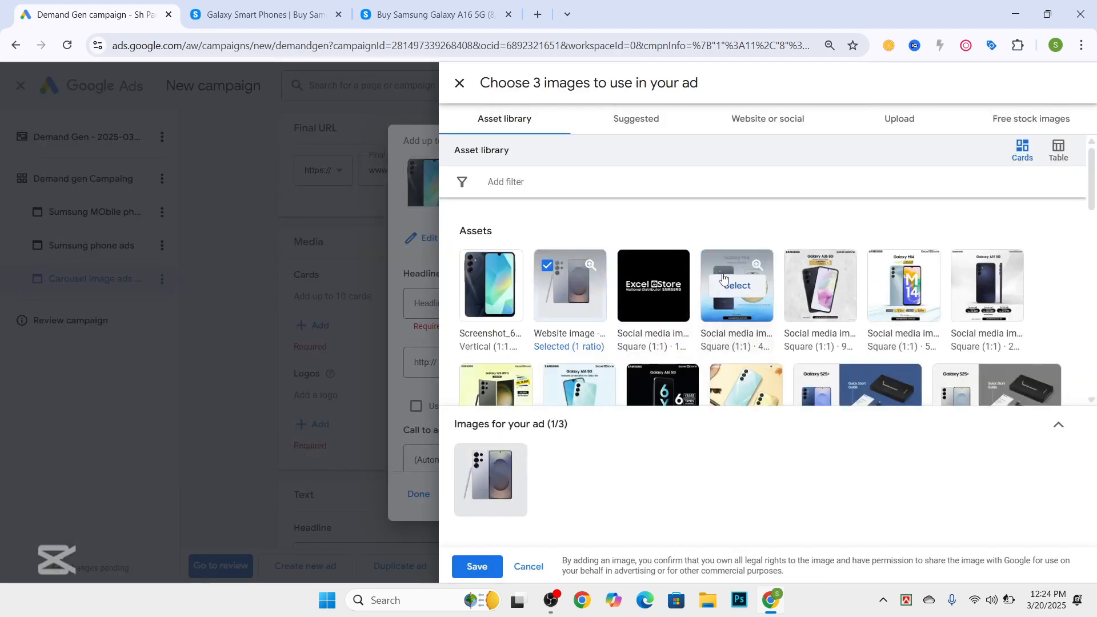
Check the 1:1 crop of the silver phone picture without changing it and save the card's image selection
left_click(488, 496)
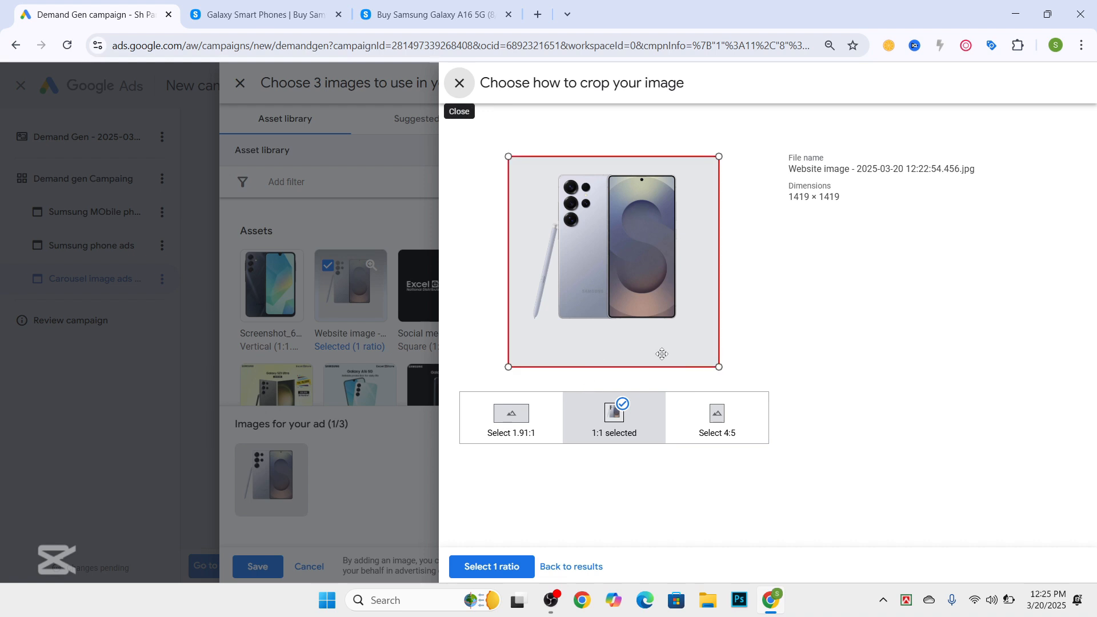
left_click(466, 88)
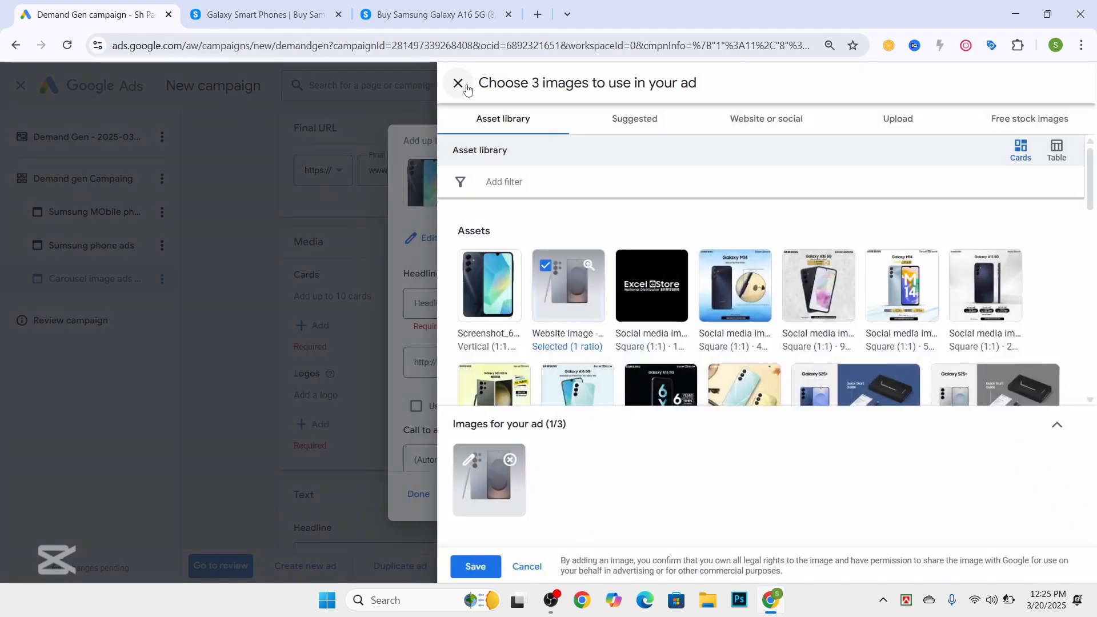
left_click(467, 577)
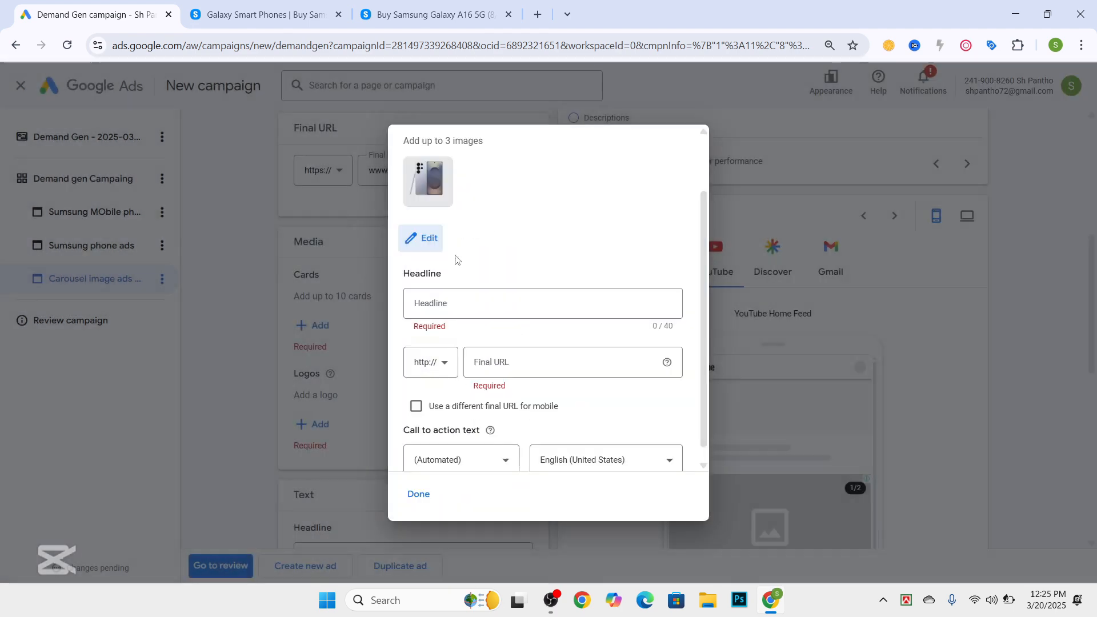
Copy the product name from the store's product page into the card's headline: Samsung Galaxy A16 5G (8/256 GB)
left_click(502, 305)
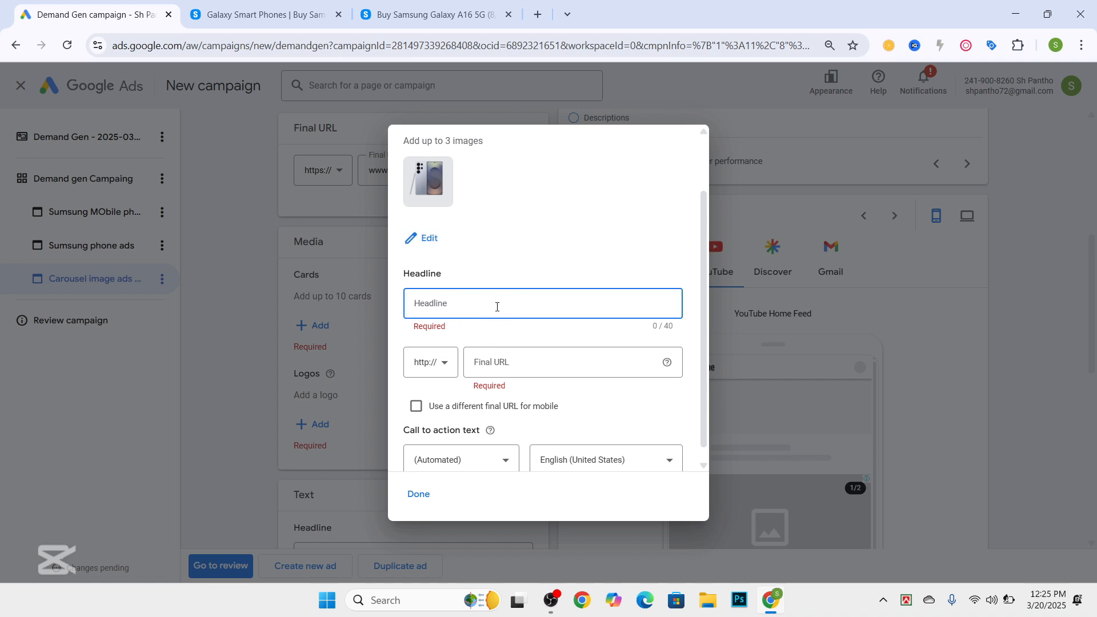
left_click(434, 14)
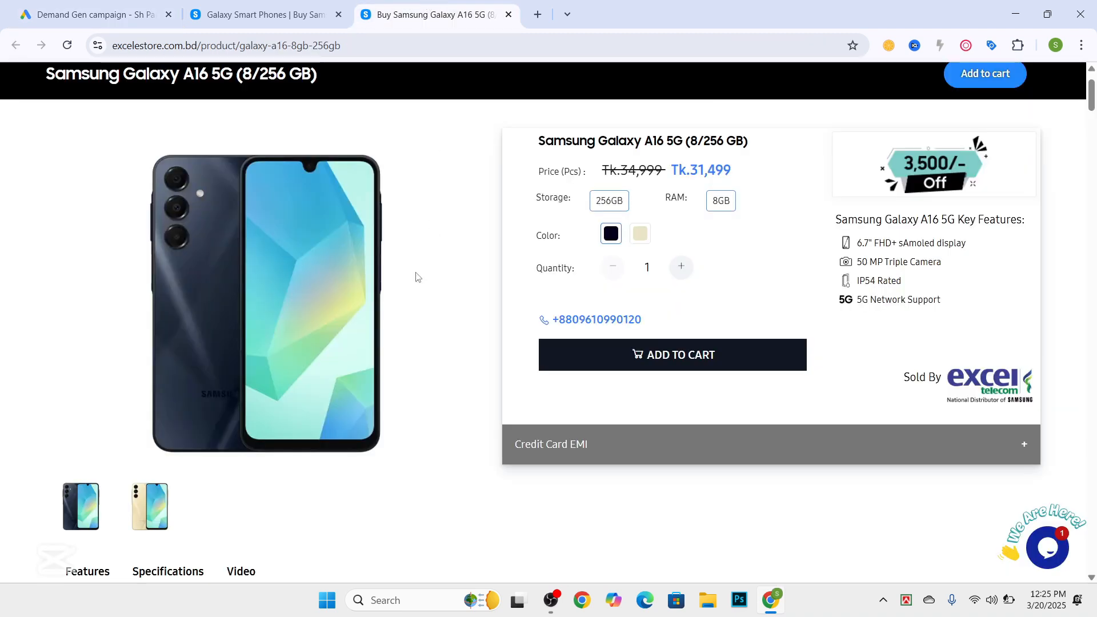
triple_click(785, 147)
key("ctrl+c")
left_click(57, 6)
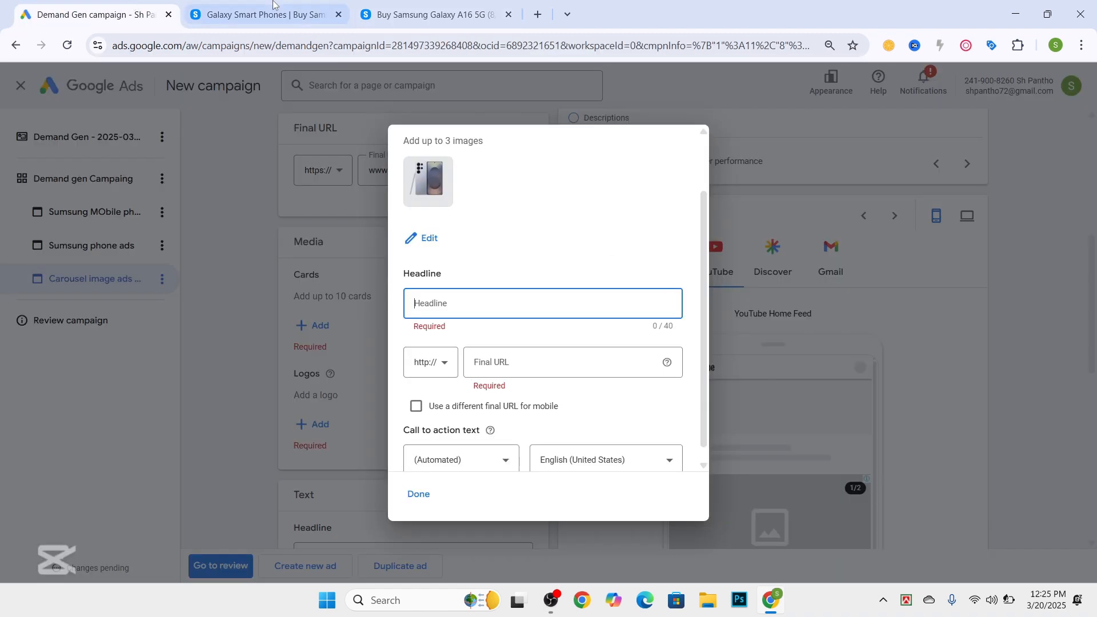
left_click(277, 6)
left_click(400, 11)
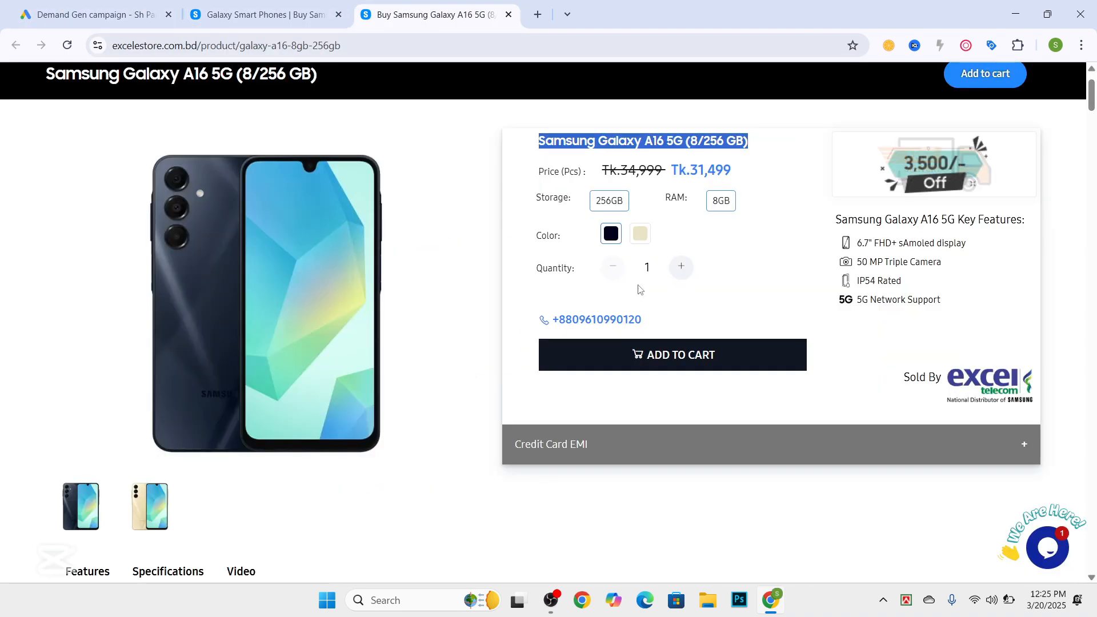
left_click(256, 6)
left_click(22, 4)
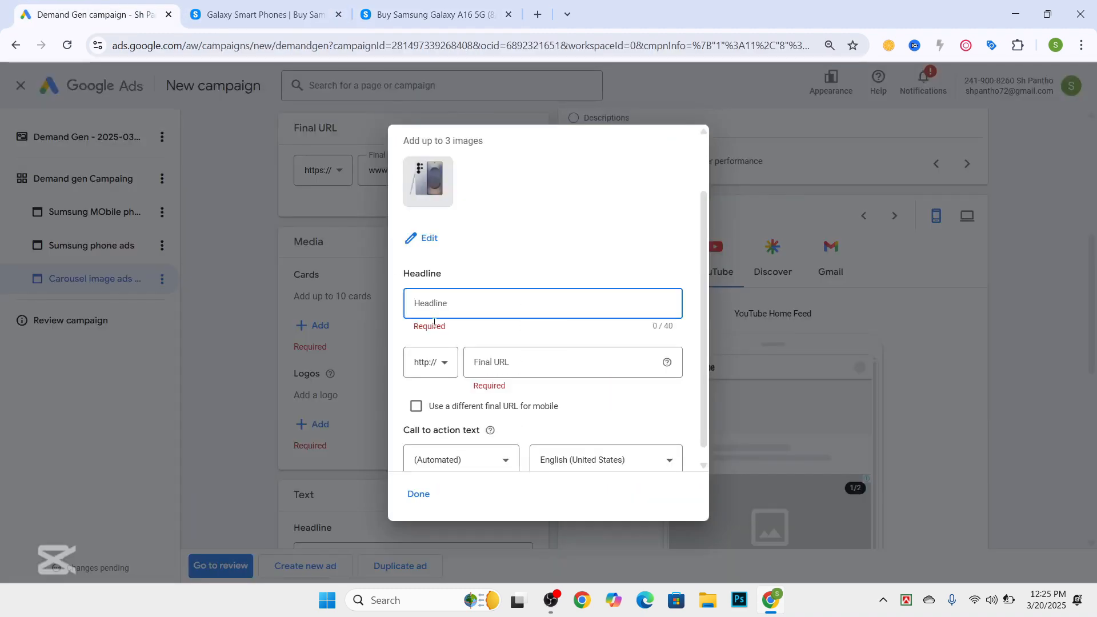
key("ctrl+v")
left_click(434, 15)
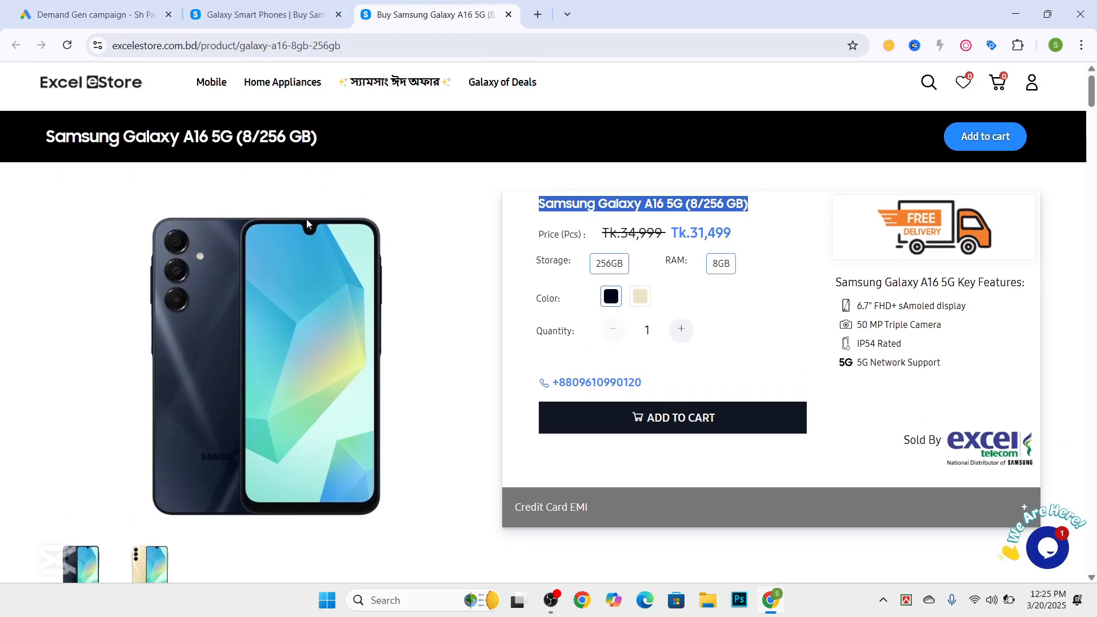
left_click(92, 15)
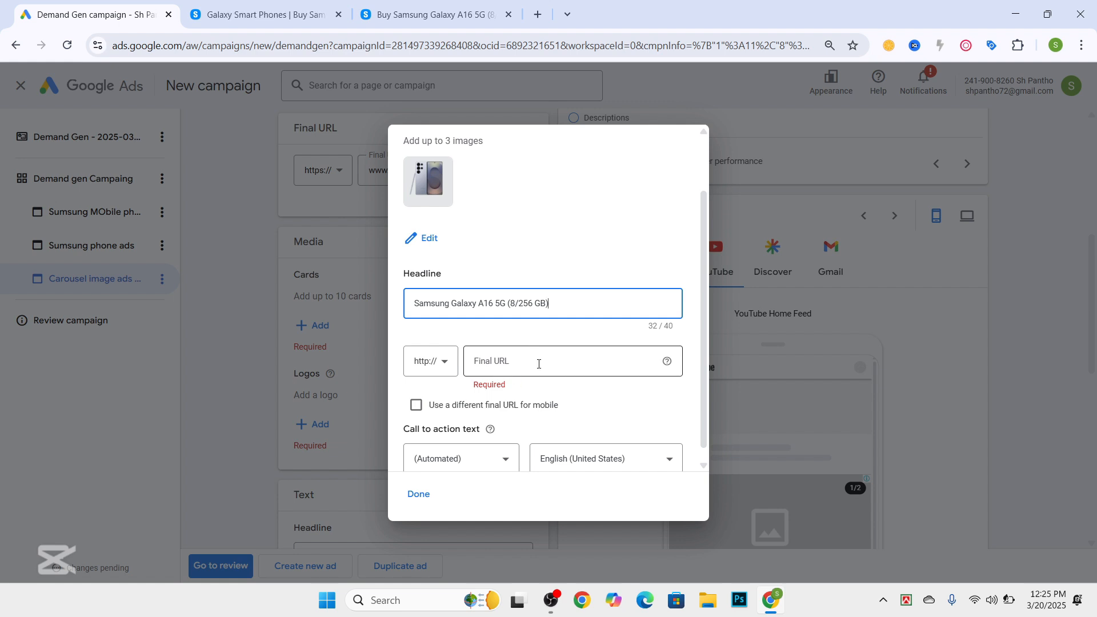
left_click(435, 14)
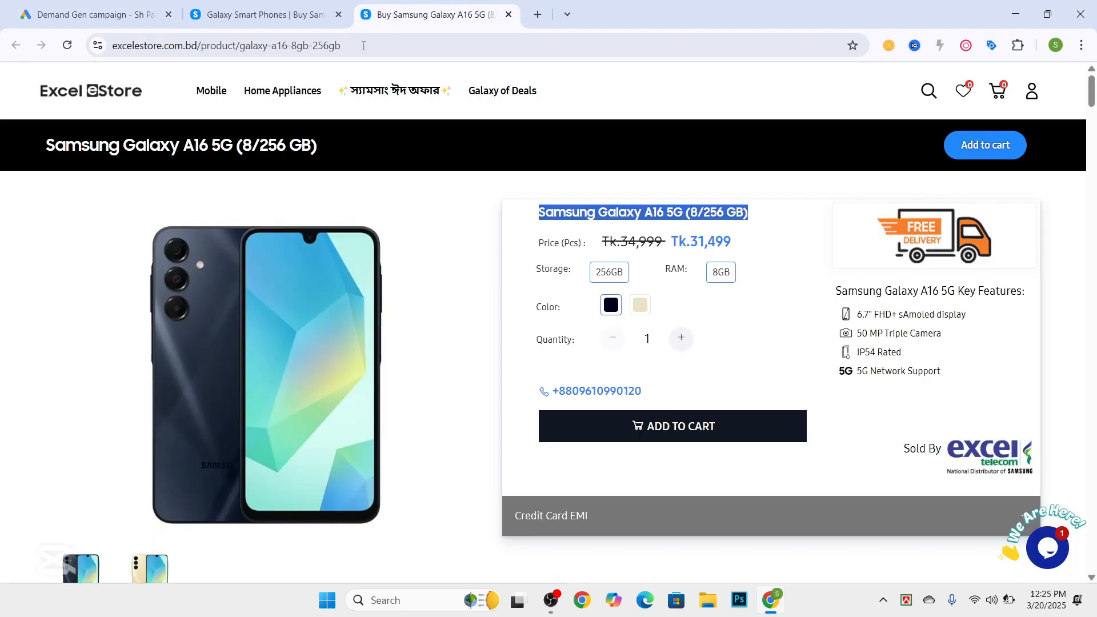
left_click(309, 52)
key("ctrl+c")
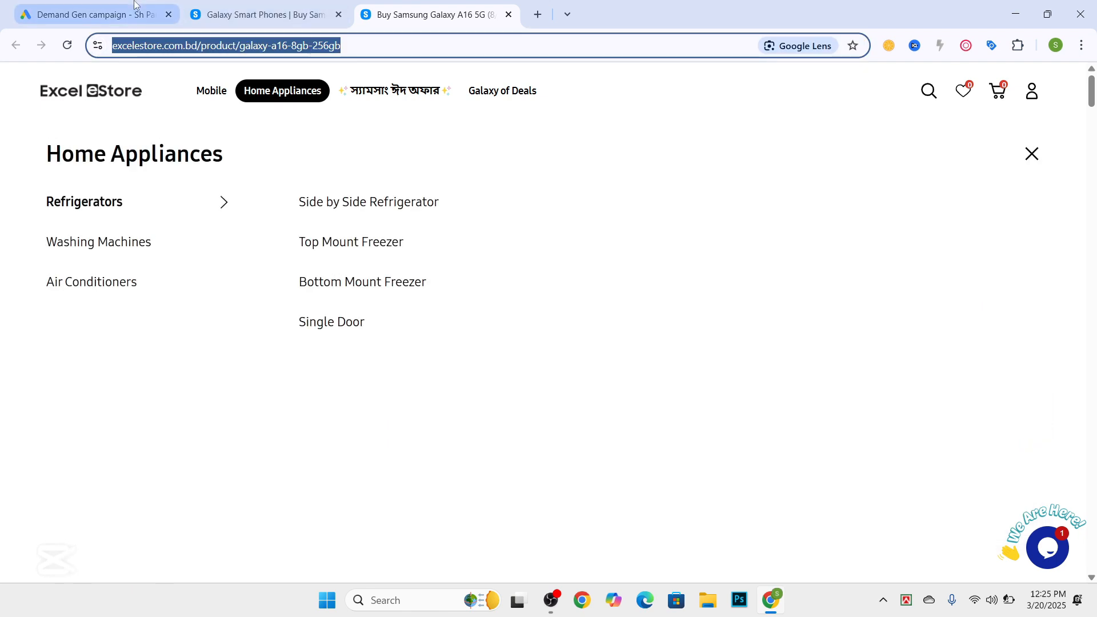
left_click(92, 15)
left_click(527, 361)
key("ctrl+v")
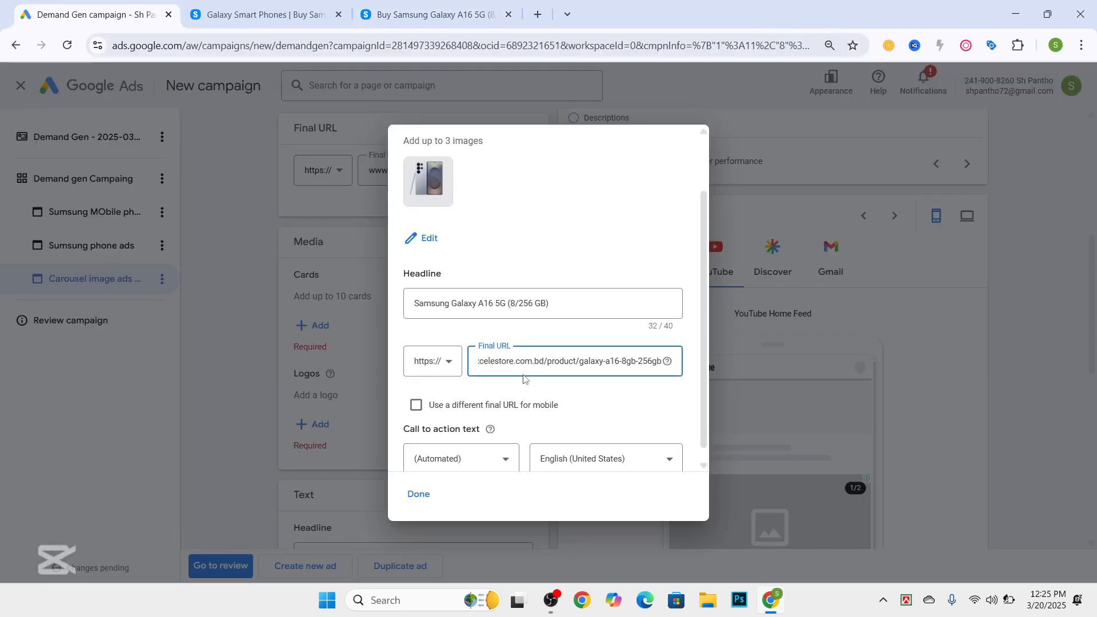
Set the card's call to action text to Shop now and finish the first carousel card
scroll(514, 366, "down", 1)
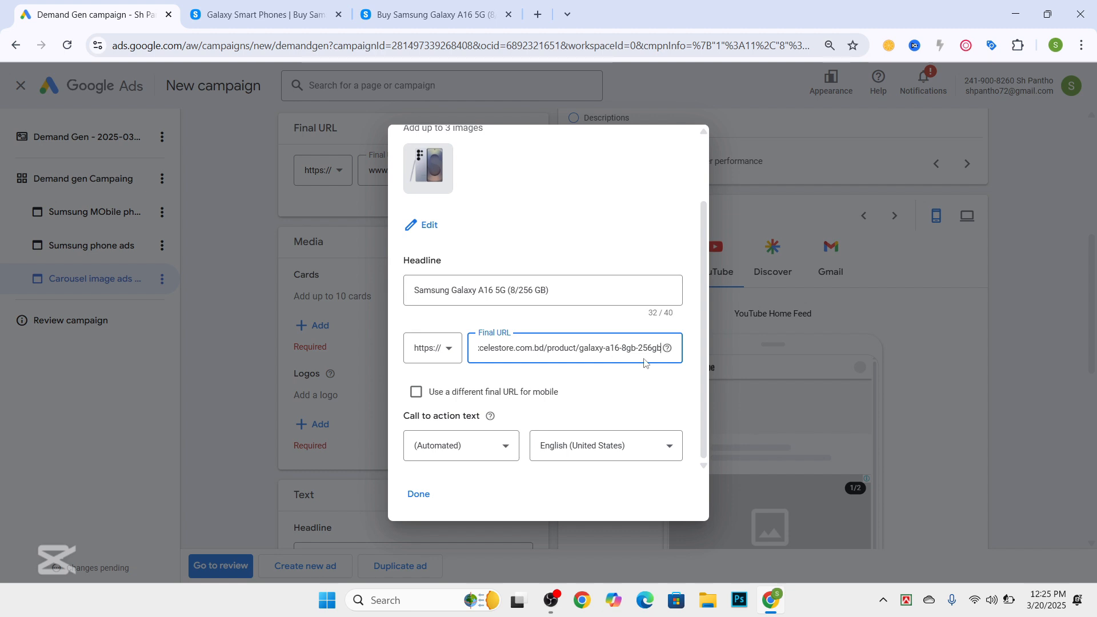
mouse_move(434, 183)
left_click(486, 447)
scroll(470, 389, "down", 1)
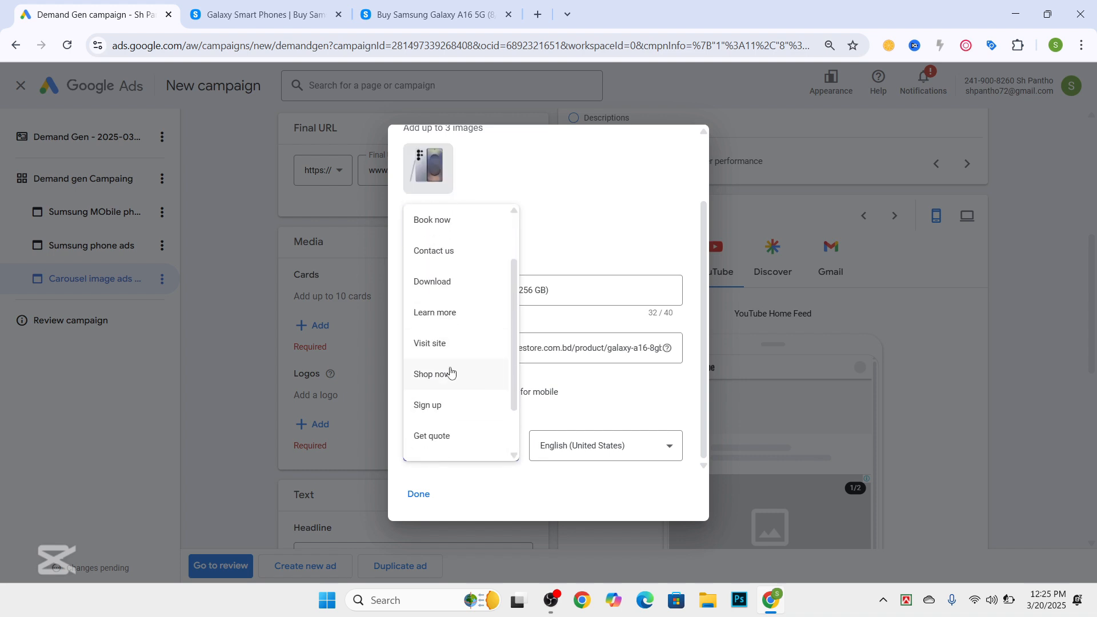
left_click(450, 373)
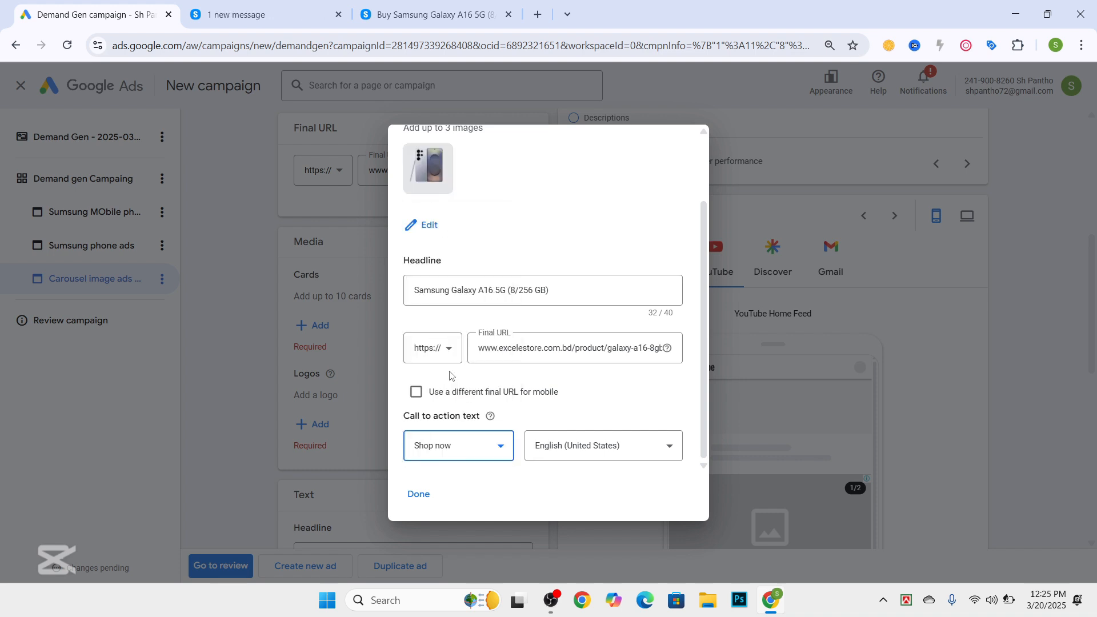
left_click(418, 494)
scroll(353, 398, "down", 1)
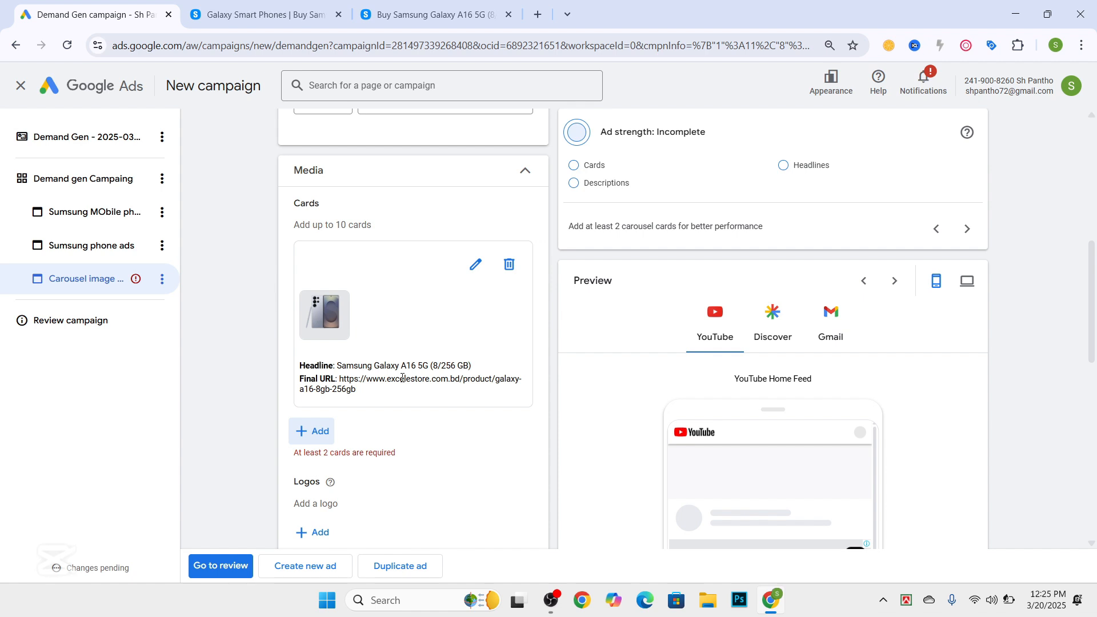
Add a second carousel card with the light-blue-framed square image of a dark Galaxy phone from the asset library, saving the selection
scroll(402, 378, "up", 2)
scroll(402, 376, "down", 3)
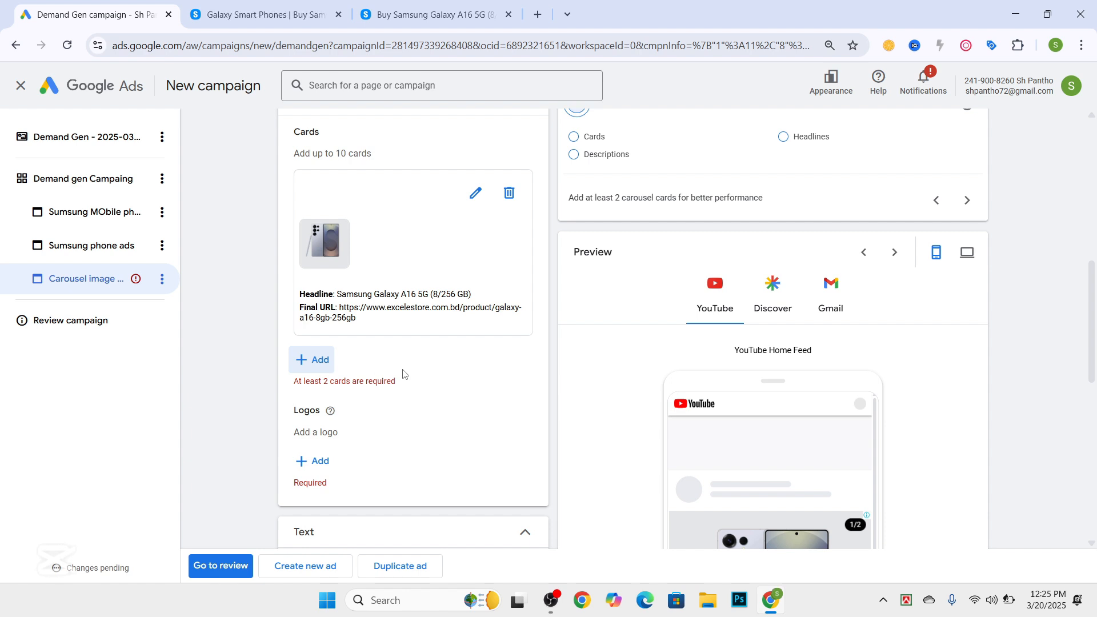
scroll(275, 366, "down", 1)
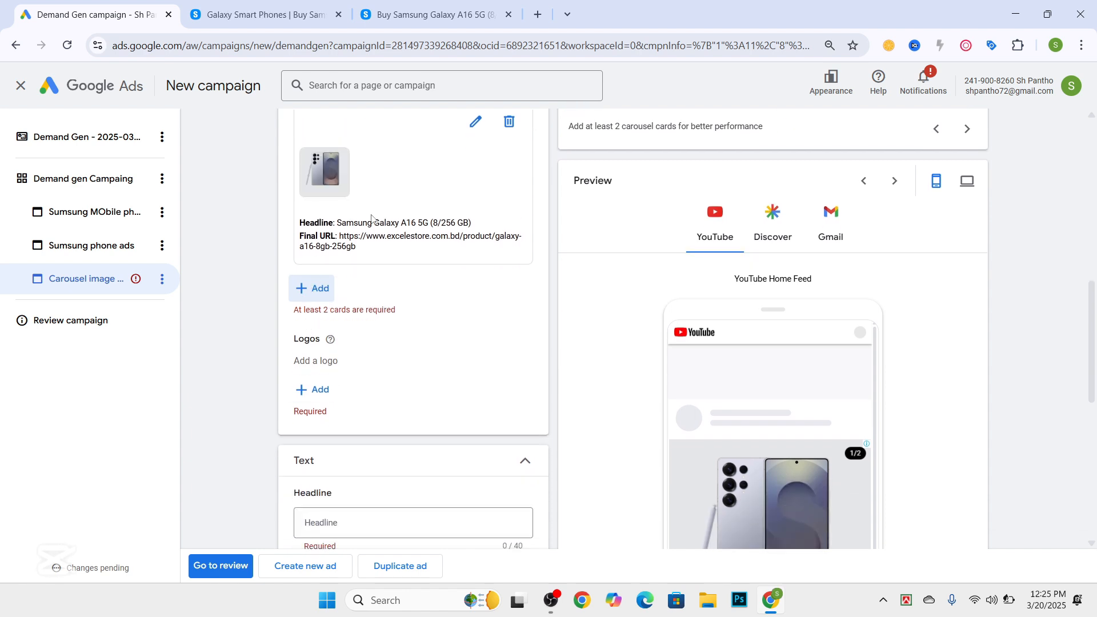
left_click(317, 293)
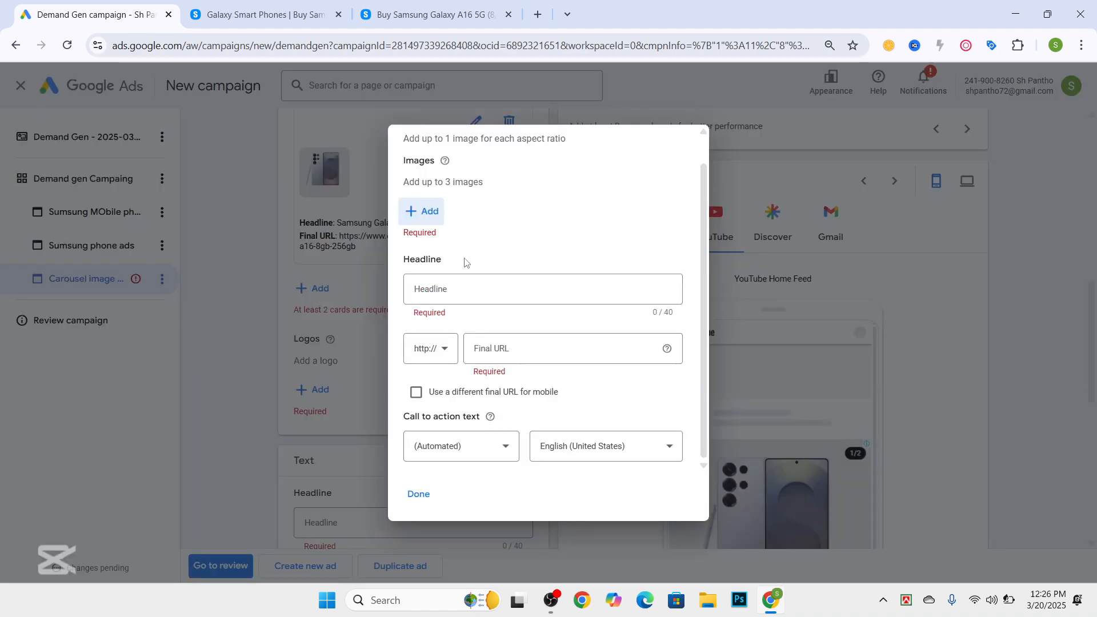
left_click(421, 211)
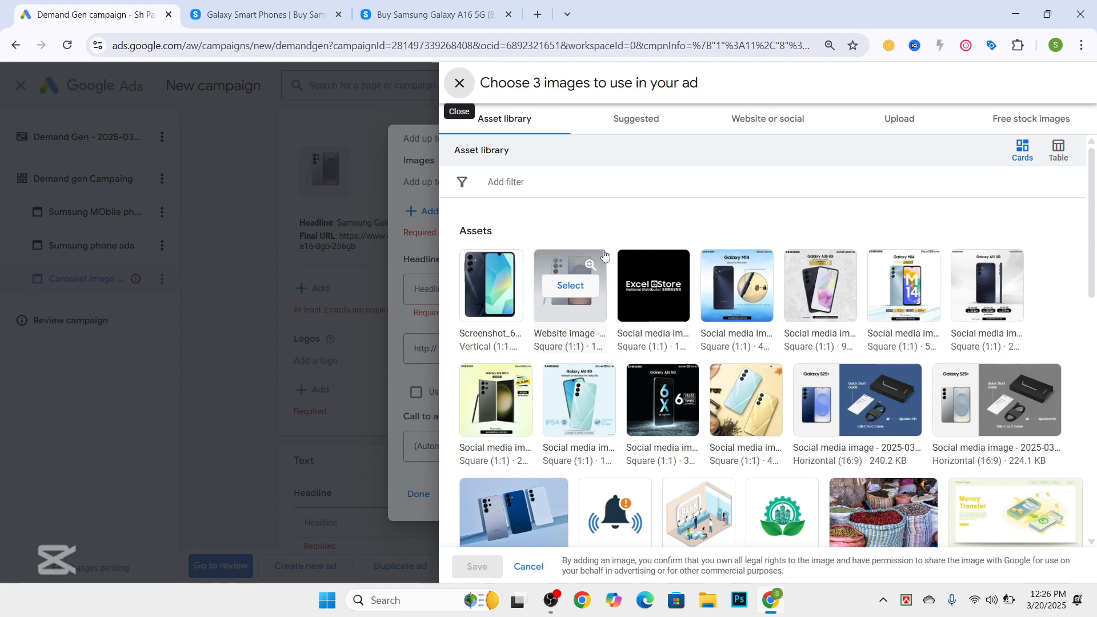
left_click(741, 286)
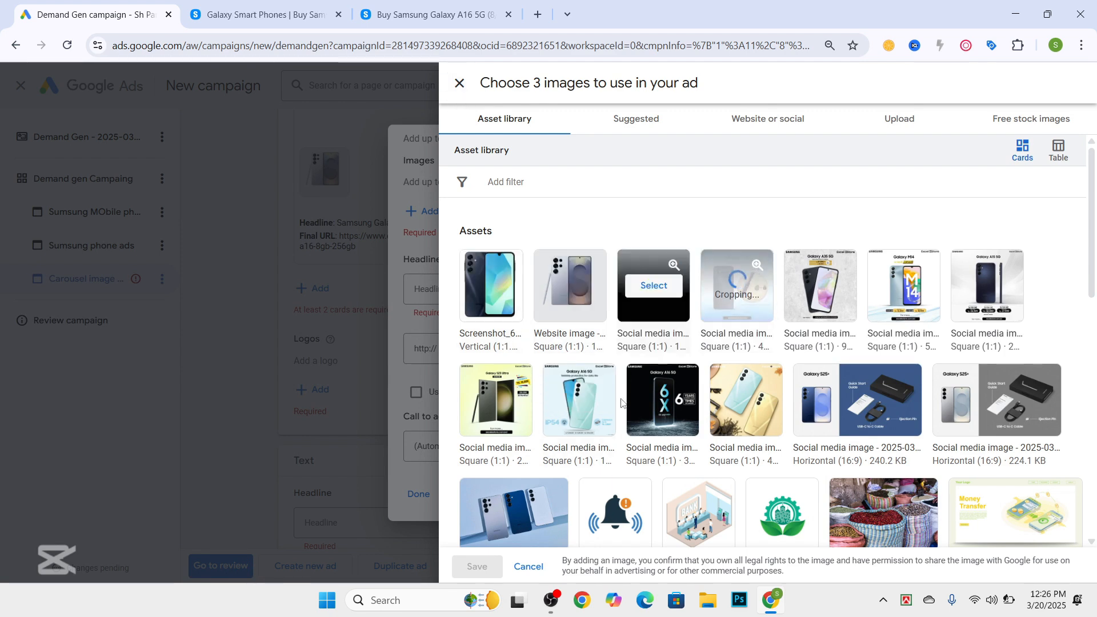
left_click(469, 569)
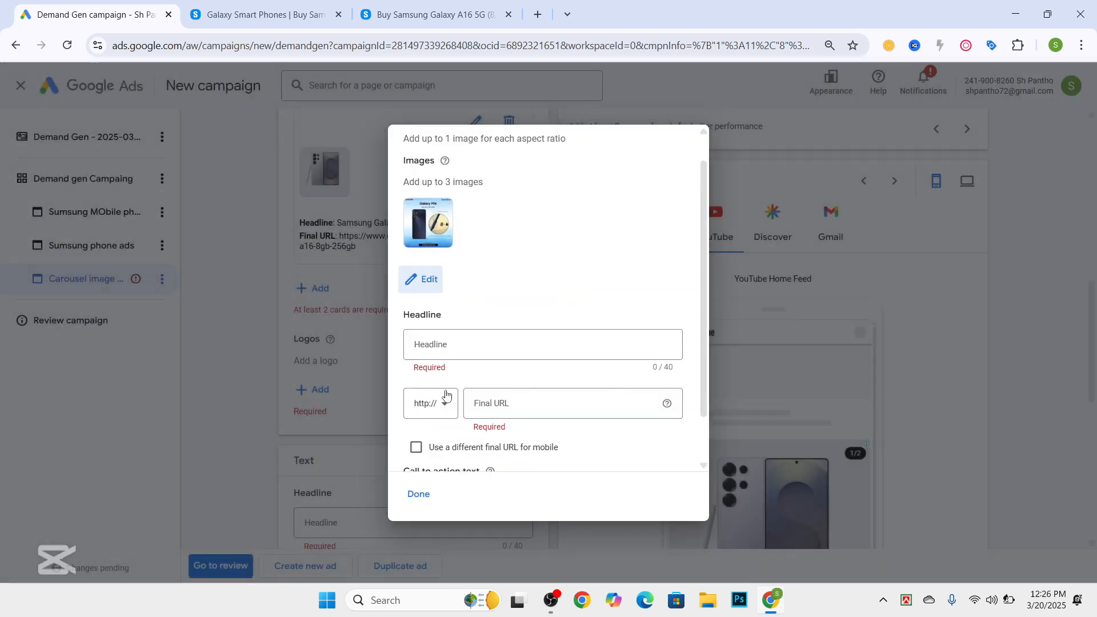
Find the Samsung Galaxy S25 Ultra (12/256 GB) in the store's smartphone listing and open its product page
left_click(465, 343)
left_click(454, 7)
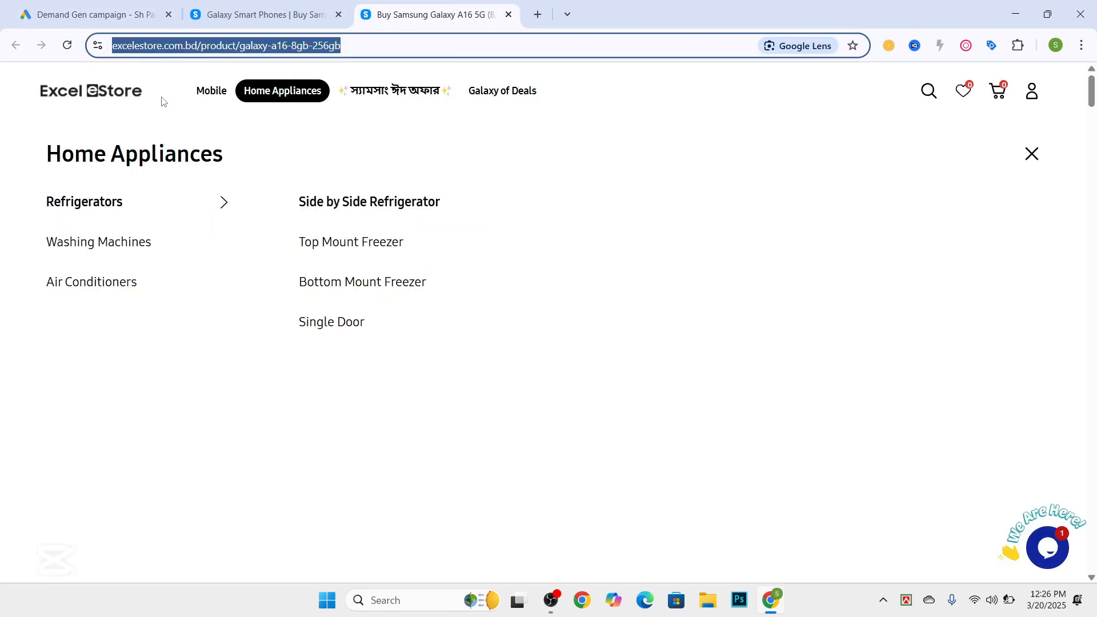
scroll(281, 247, "down", 3)
scroll(281, 248, "up", 3)
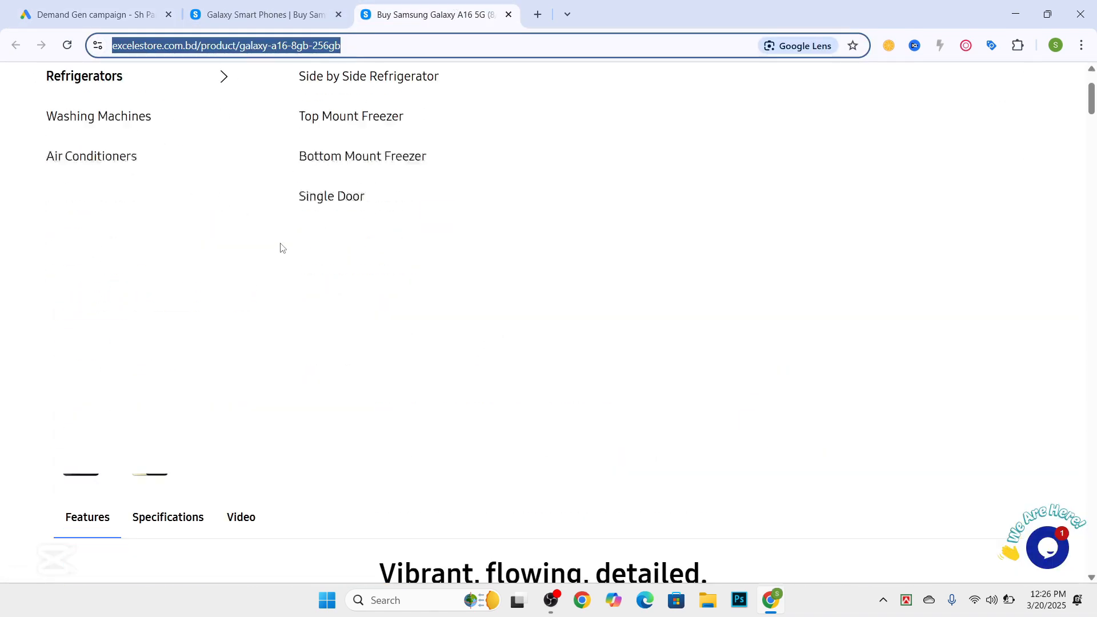
left_click(263, 14)
scroll(887, 347, "up", 5)
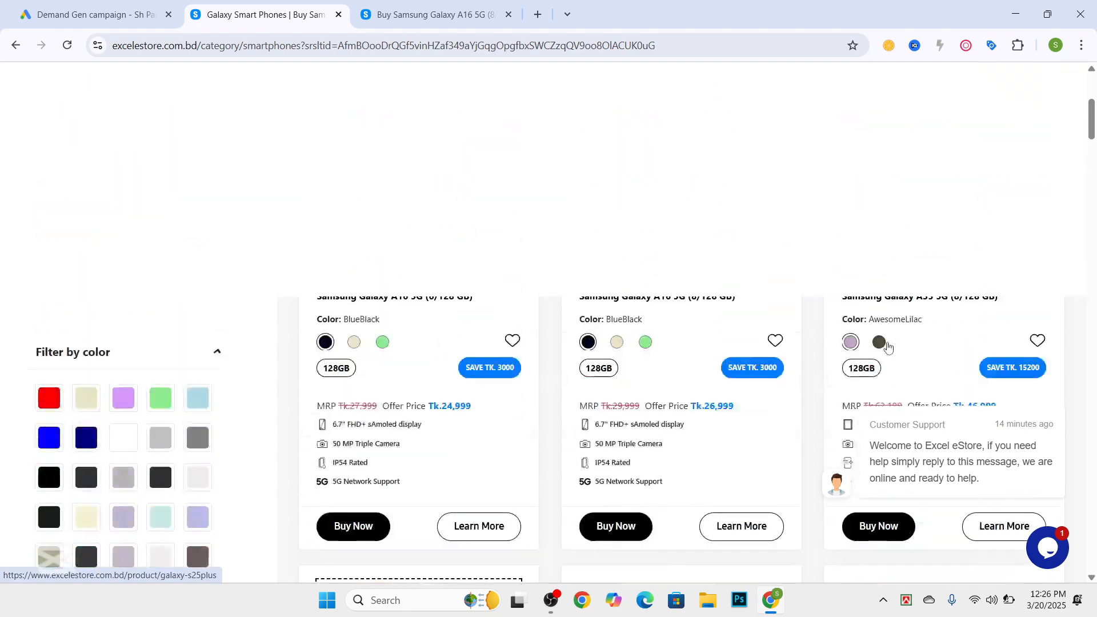
scroll(880, 351, "down", 12)
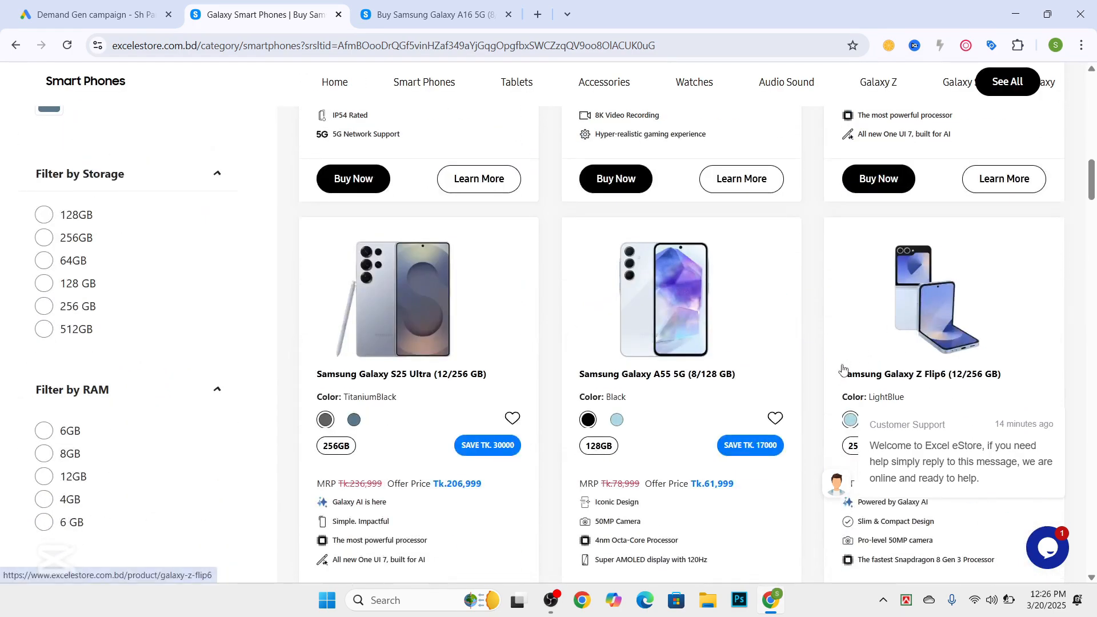
scroll(843, 369, "down", 7)
scroll(843, 369, "down", 3)
scroll(843, 369, "down", 6)
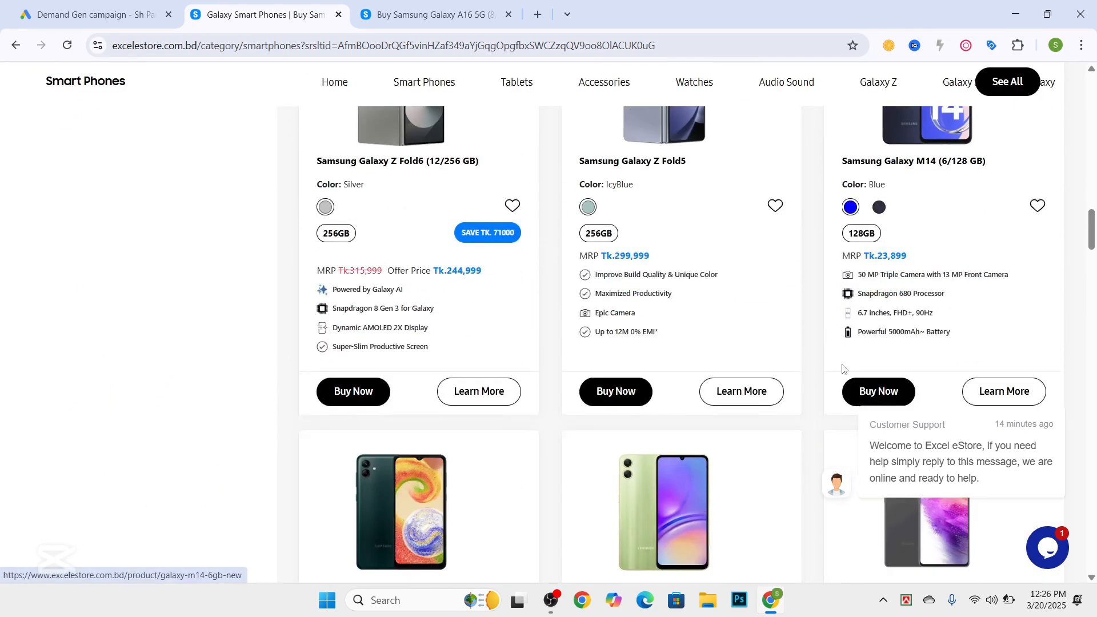
scroll(844, 369, "up", 12)
scroll(843, 369, "up", 15)
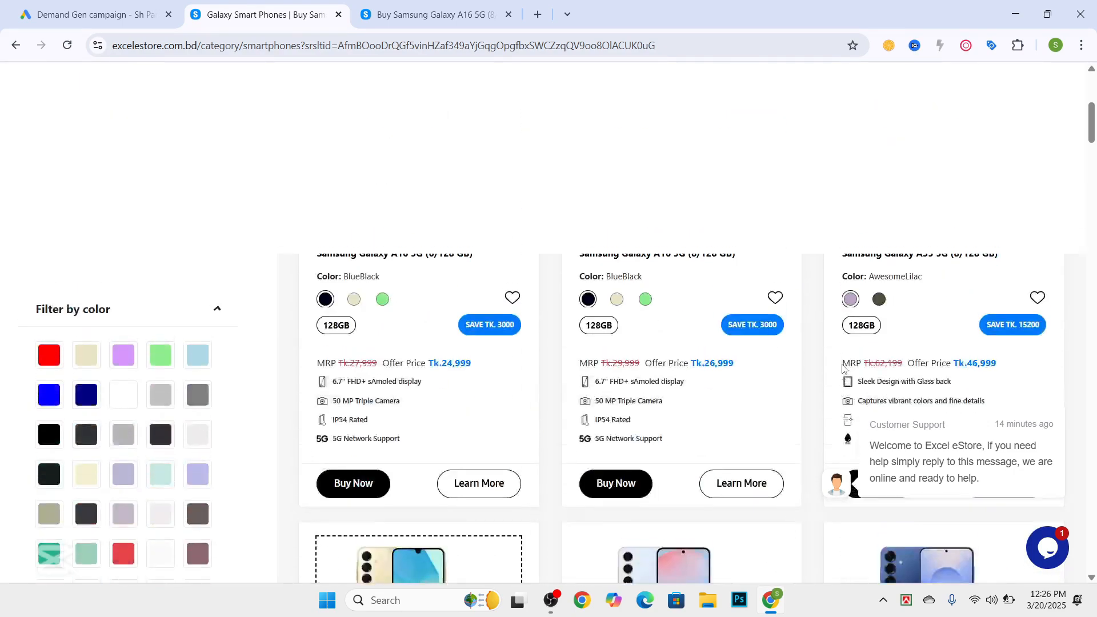
scroll(813, 377, "down", 8)
scroll(693, 272, "up", 1)
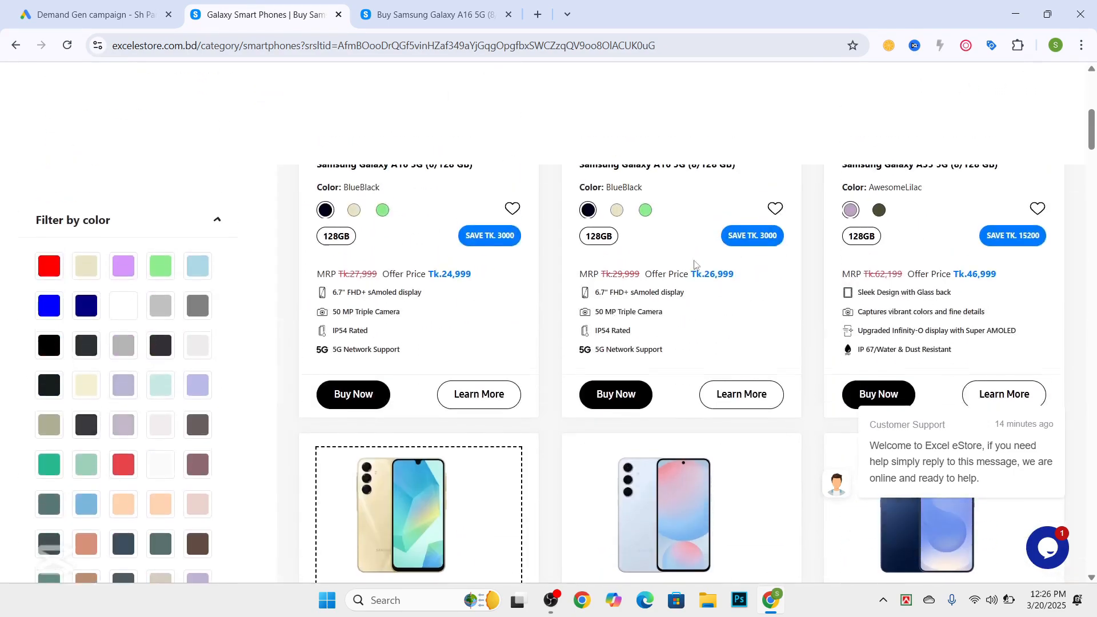
scroll(656, 348, "down", 4)
scroll(847, 333, "down", 6)
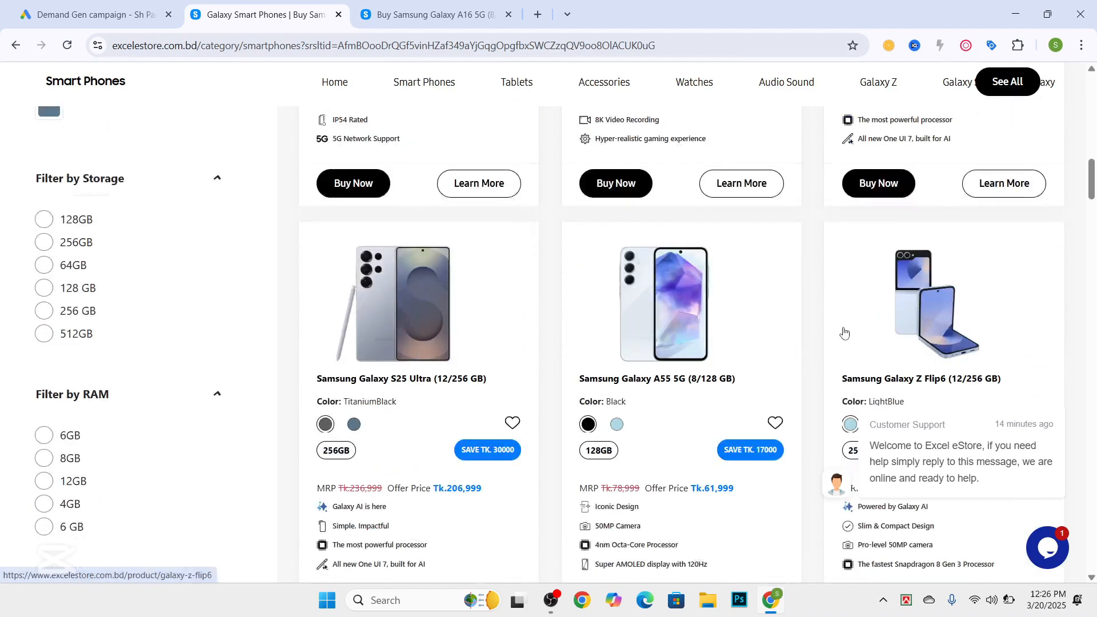
left_click(425, 338)
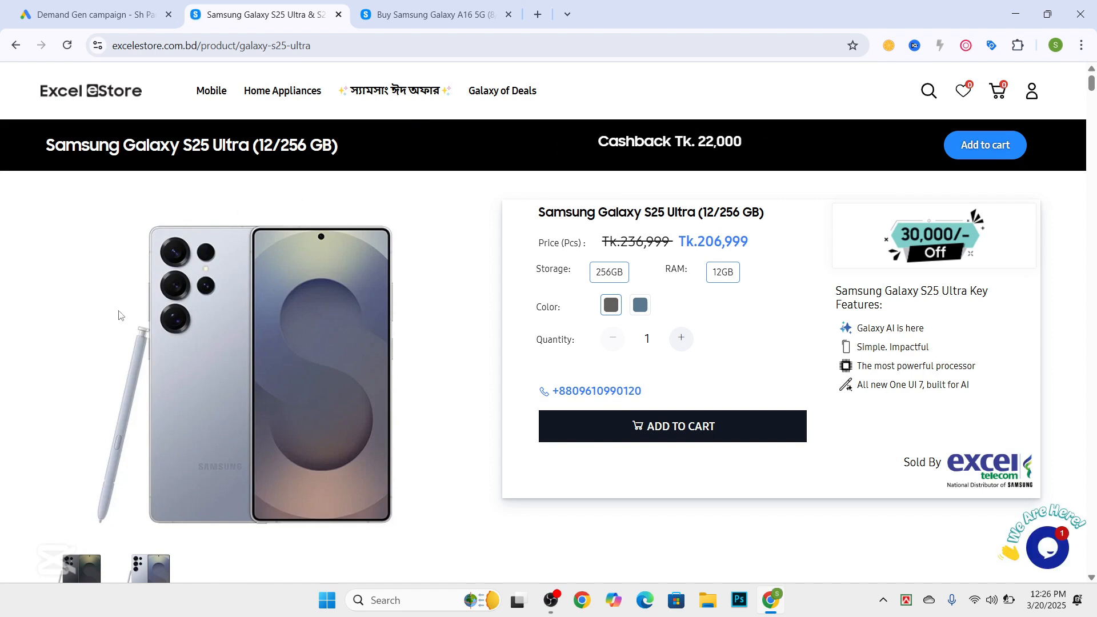
left_click(192, 45)
key("ctrl+c")
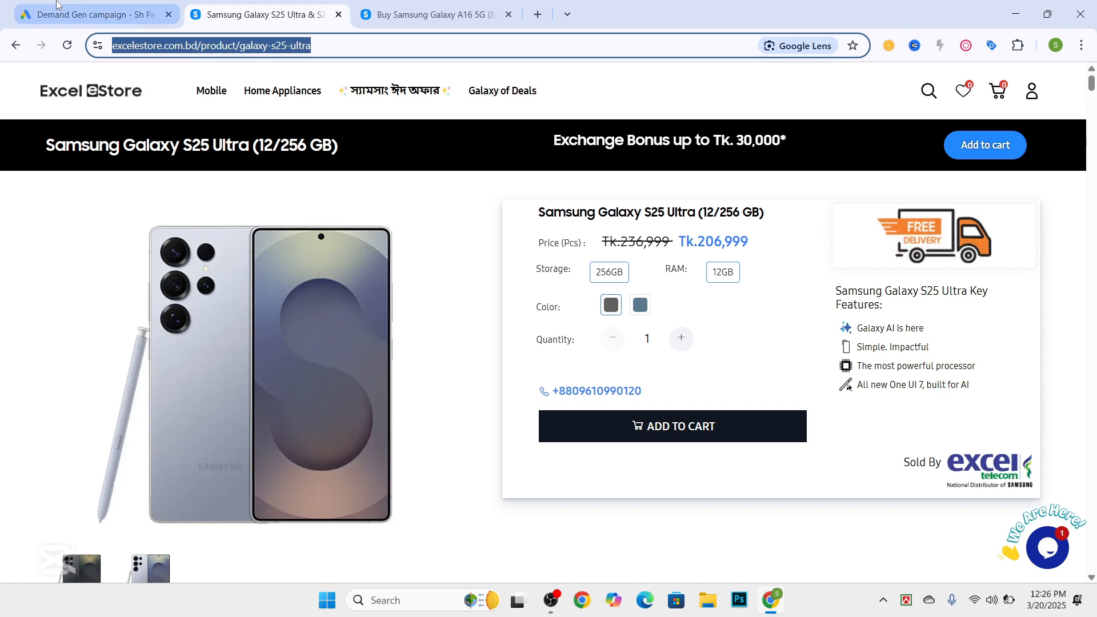
left_click(92, 15)
key("ctrl+v")
left_click(491, 402)
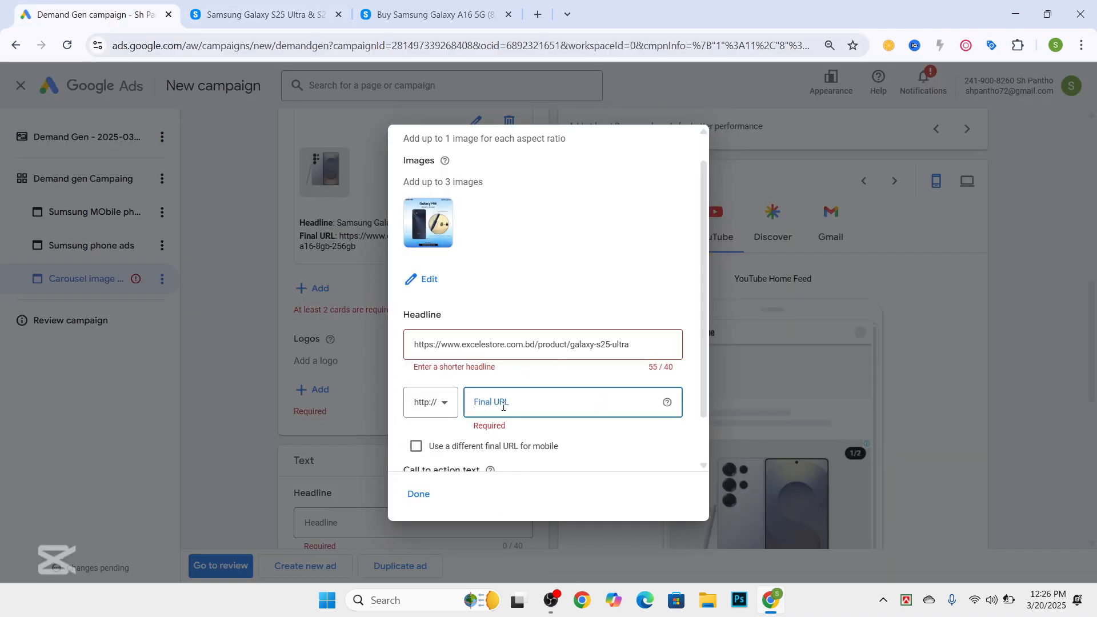
type("www.excelestore.com.bd/product/galaxy-s25-ultra")
Replace the second card's headline with the product name copied from the store page: Samsung Galaxy S25 Ultra (12/256 GB)
left_click_drag(628, 344, 359, 355)
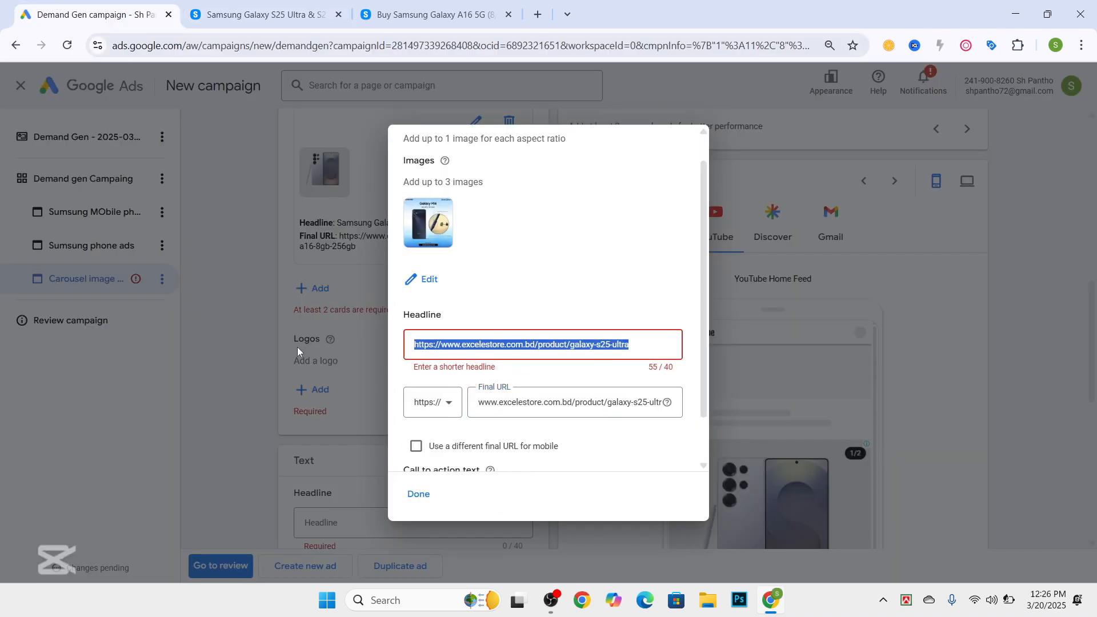
key("BackSpace")
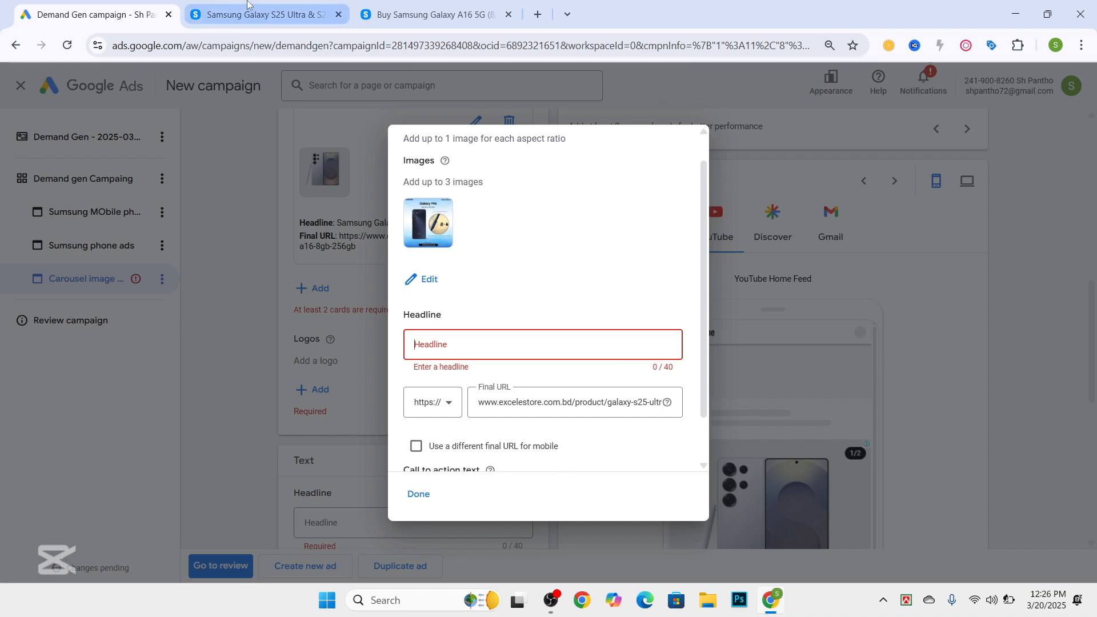
left_click(260, 14)
key("ctrl+Tab")
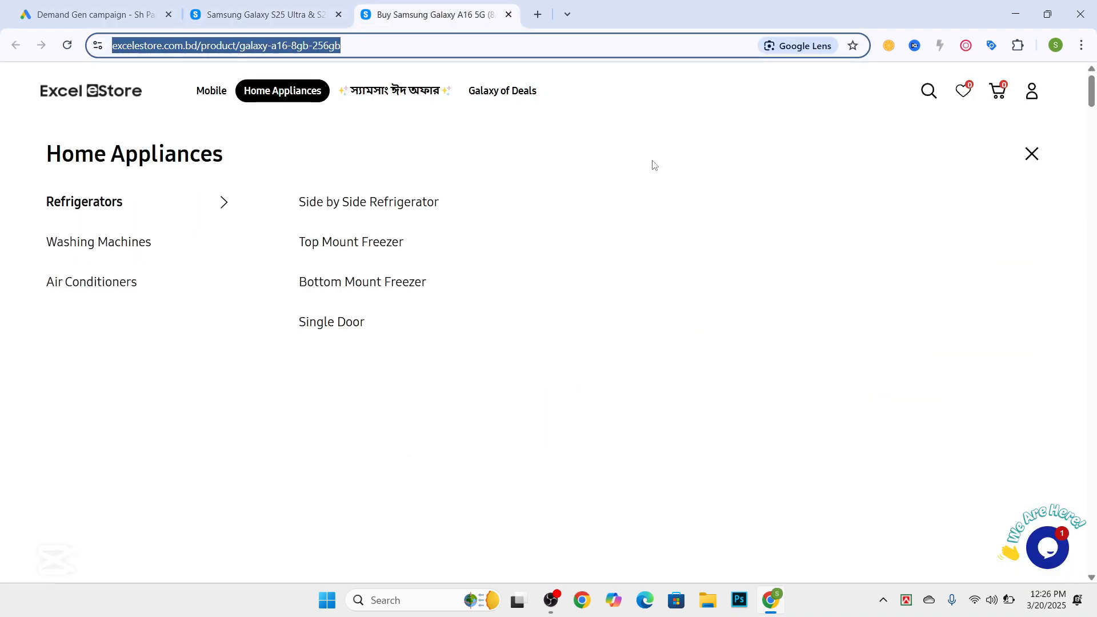
left_click(546, 212)
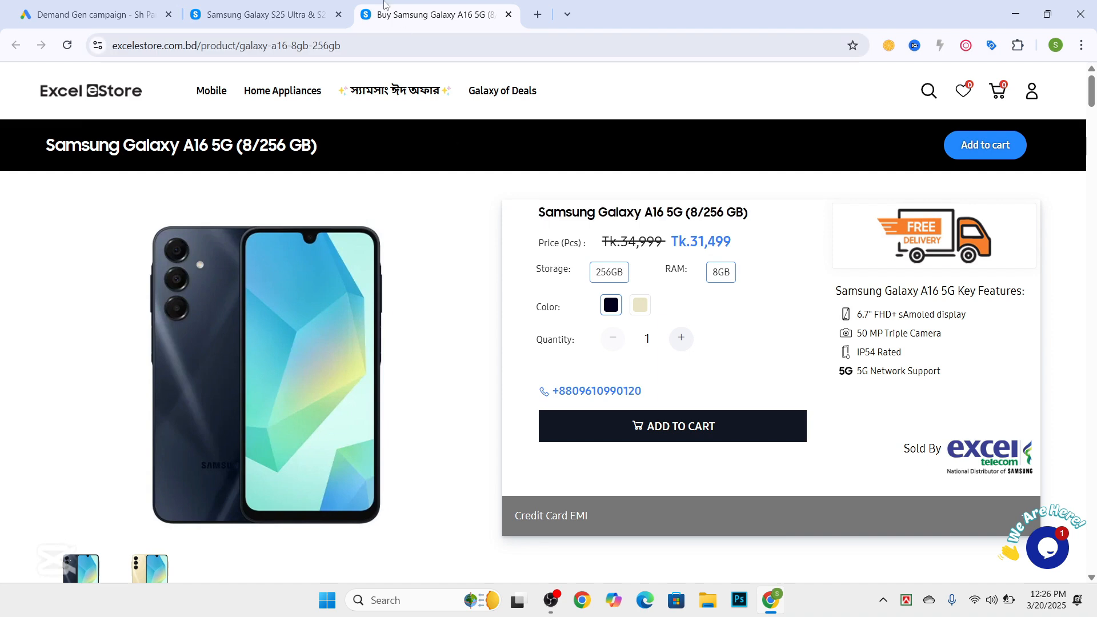
key("ctrl+shift+Tab")
left_click_drag(537, 213, 771, 215)
key("ctrl+c")
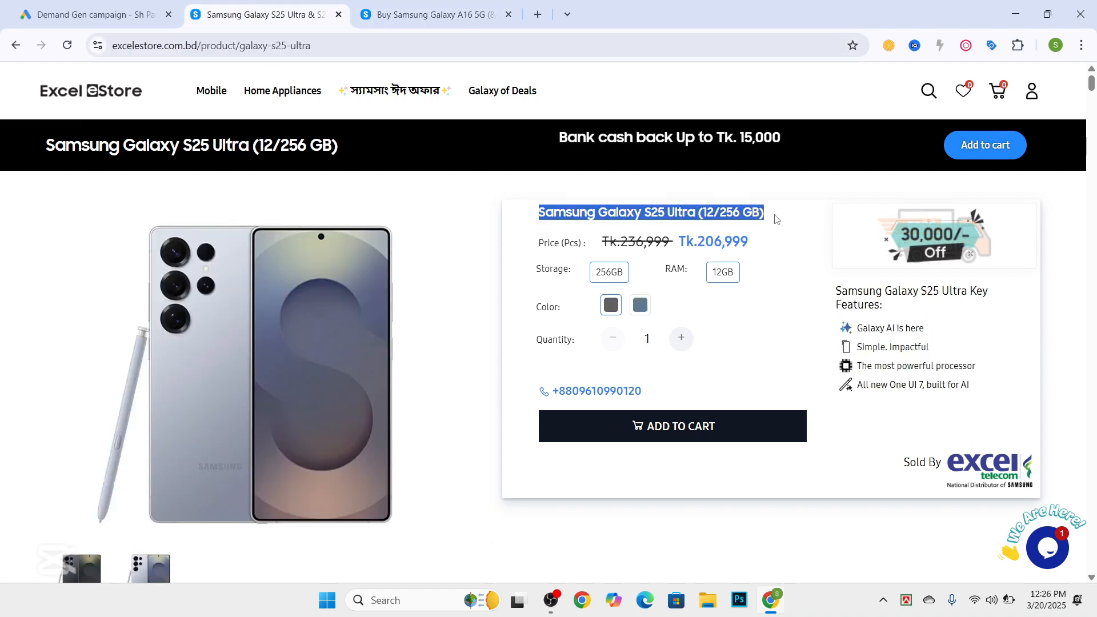
key("ctrl+shift+Tab")
key("ctrl+v")
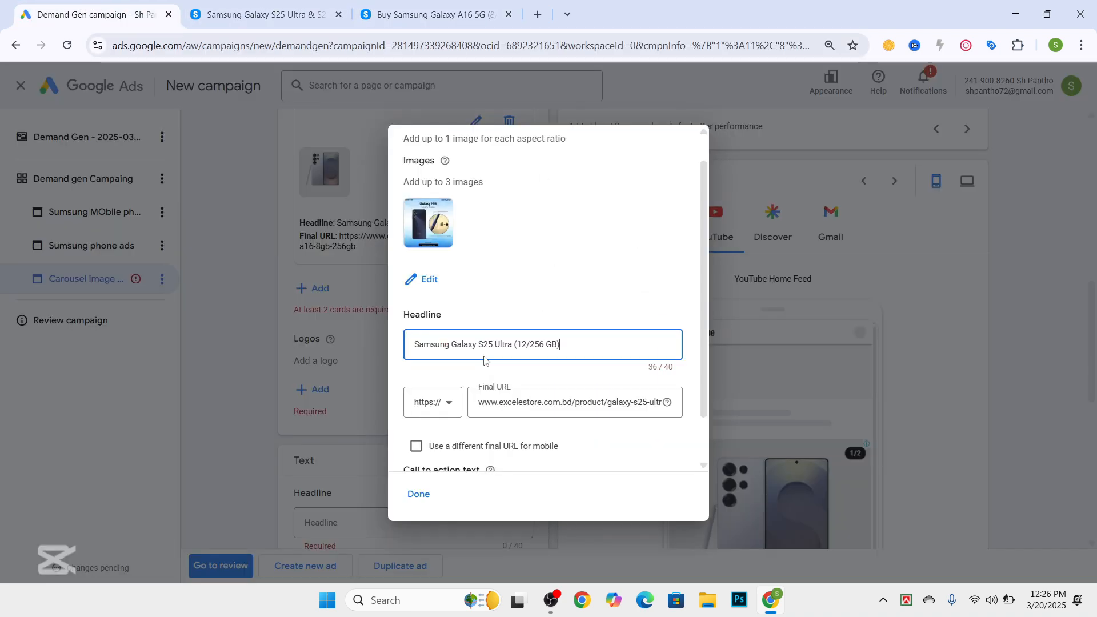
Set the second card's call to action text to Shop now and finish the card
scroll(476, 346, "down", 1)
left_click(449, 446)
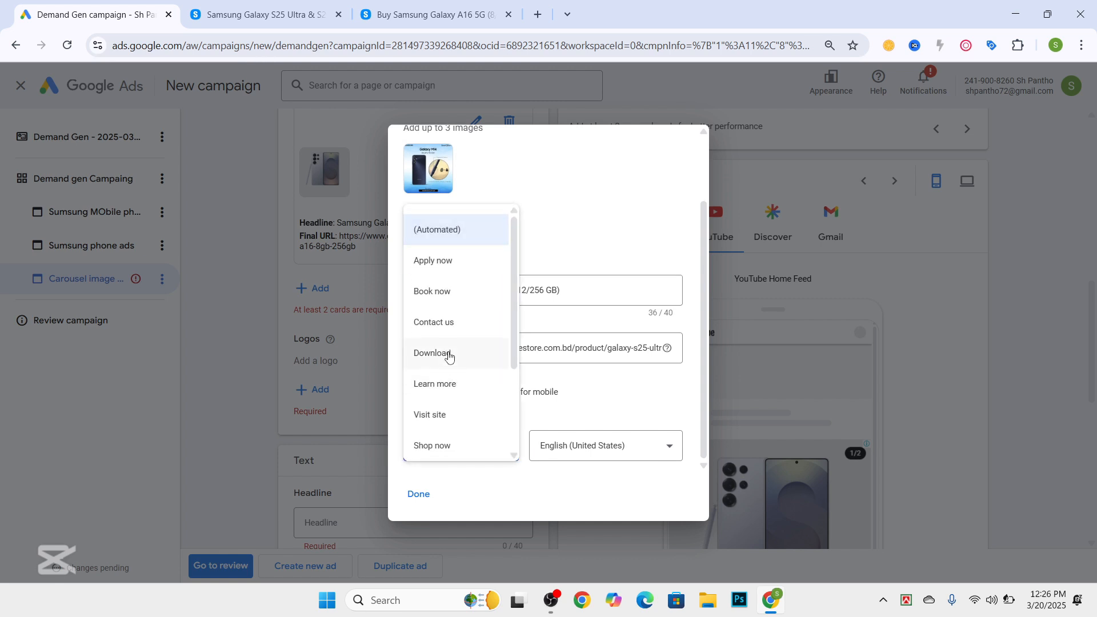
scroll(448, 360, "down", 1)
left_click(441, 376)
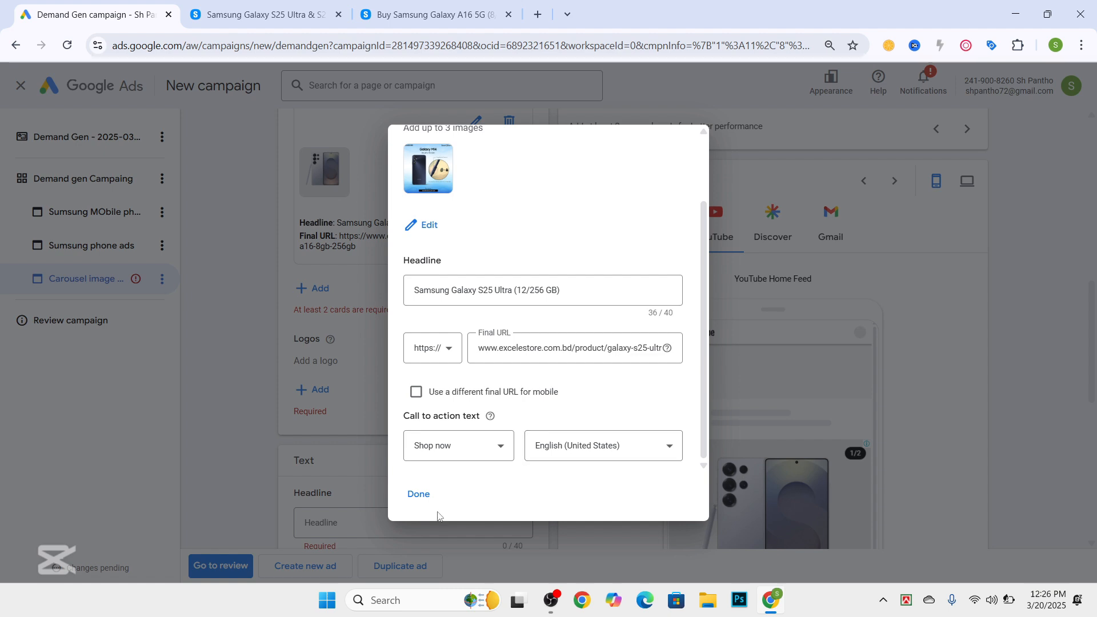
left_click(415, 496)
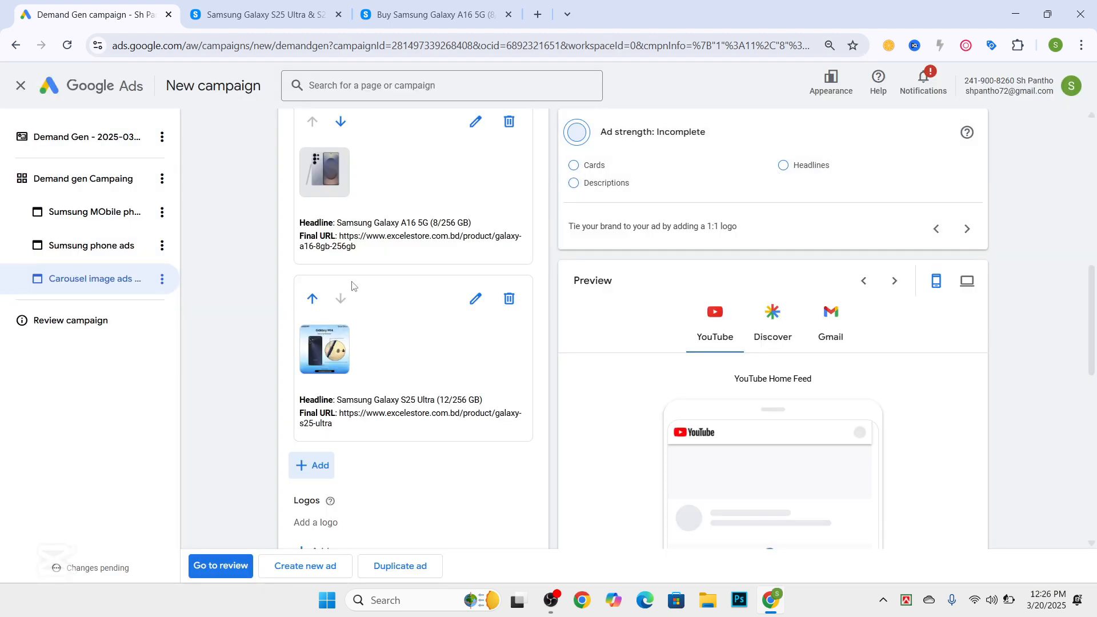
Review the carousel ad's final URL, both cards, and the logo, headline, description and business name fields still requiring input
scroll(350, 286, "up", 5)
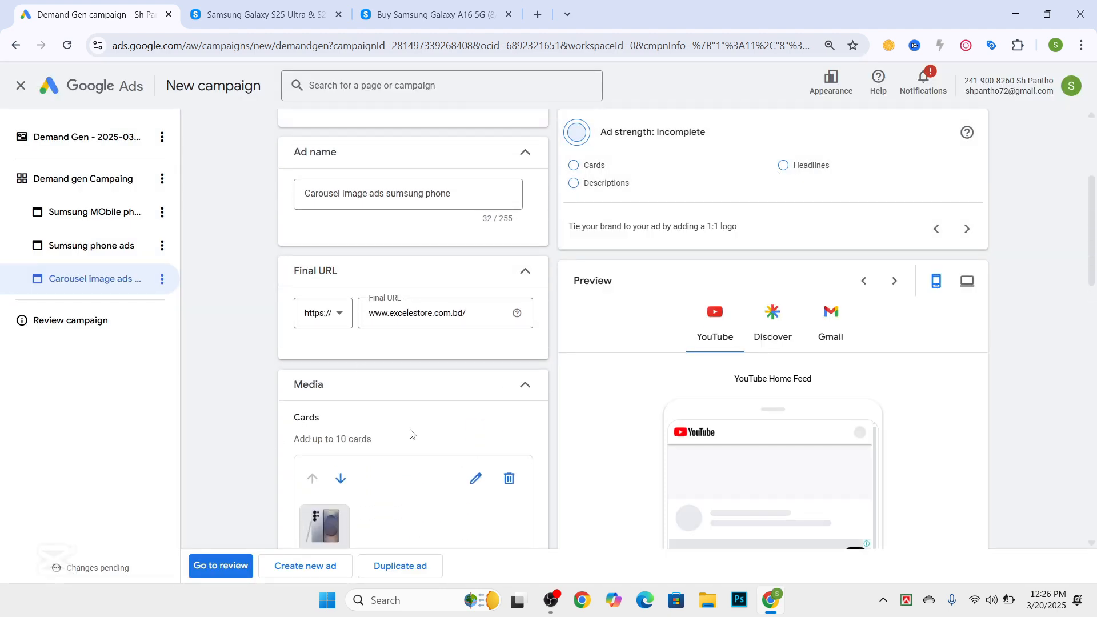
scroll(409, 434, "down", 12)
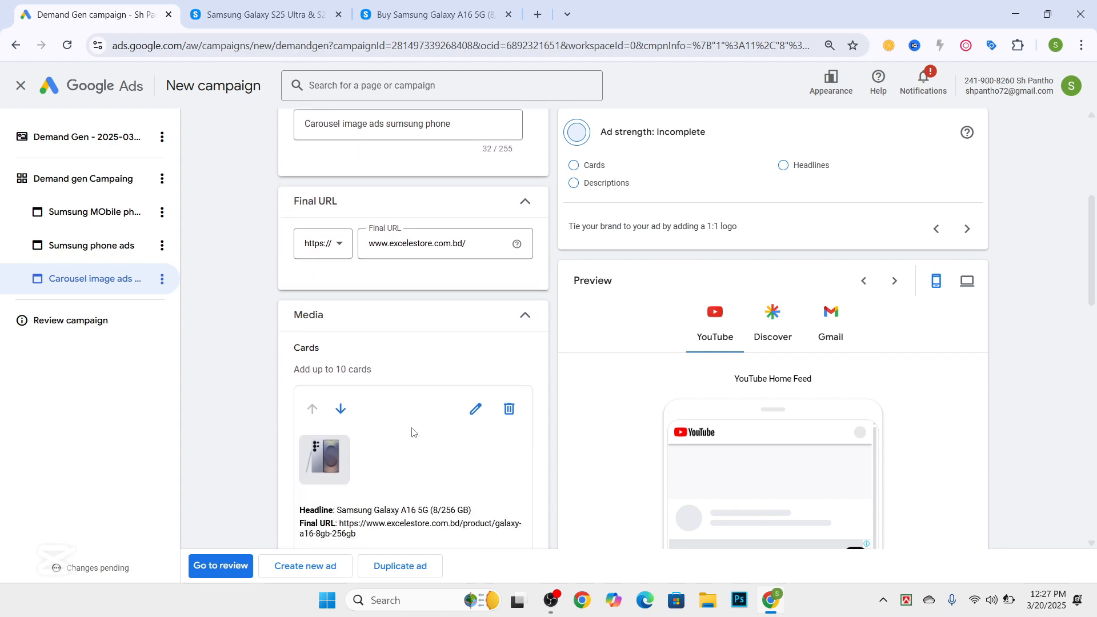
scroll(318, 205, "up", 3)
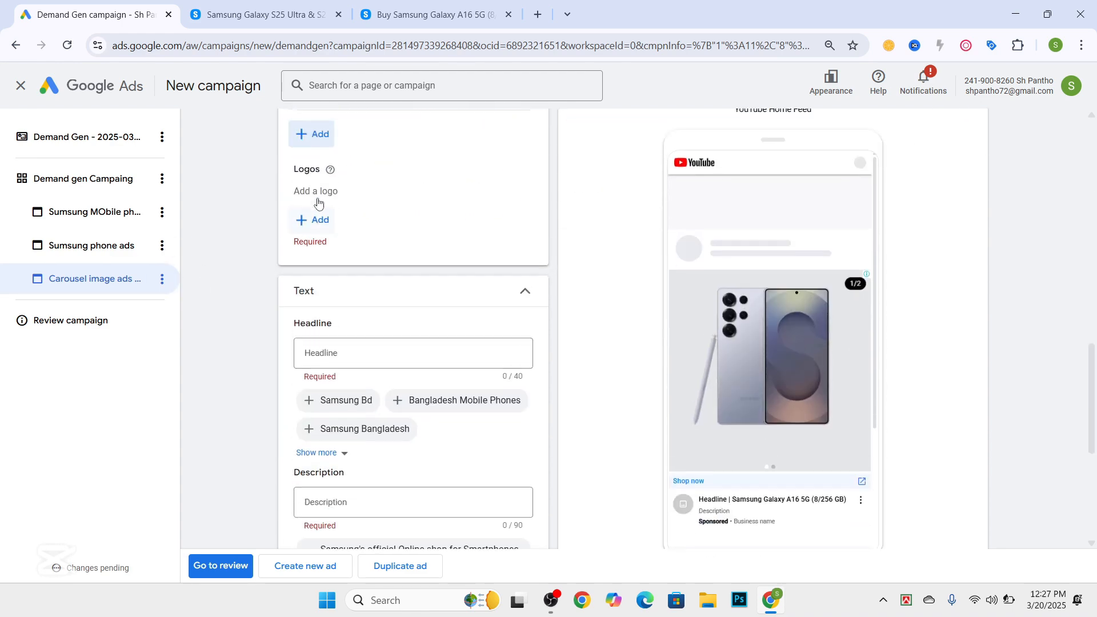
scroll(332, 307, "down", 3)
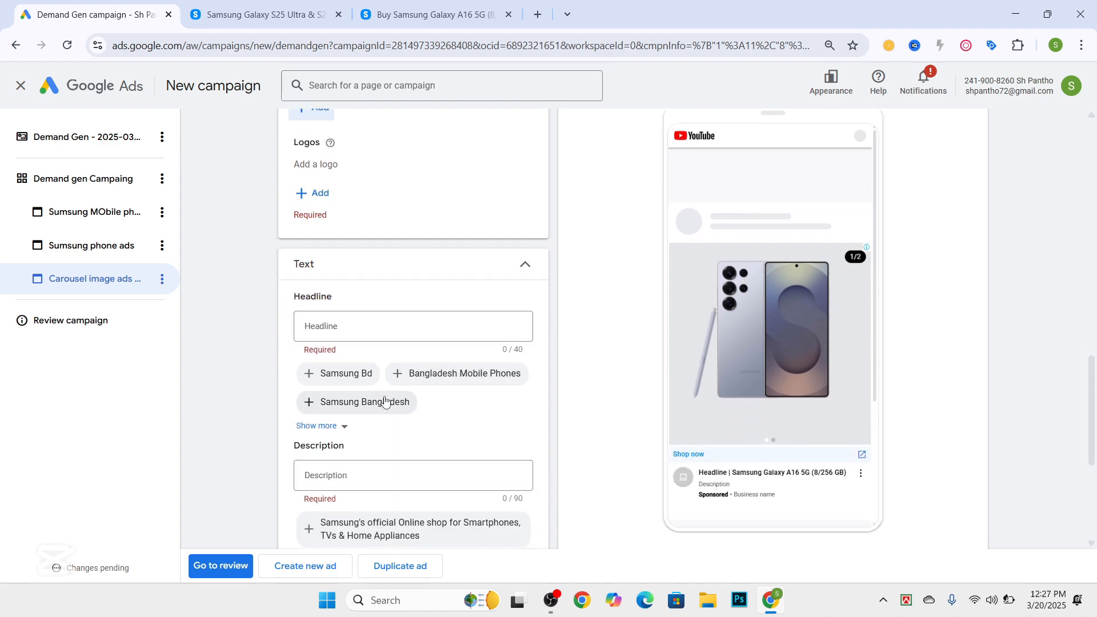
scroll(391, 400, "down", 1)
scroll(366, 372, "up", 7)
scroll(384, 309, "up", 3)
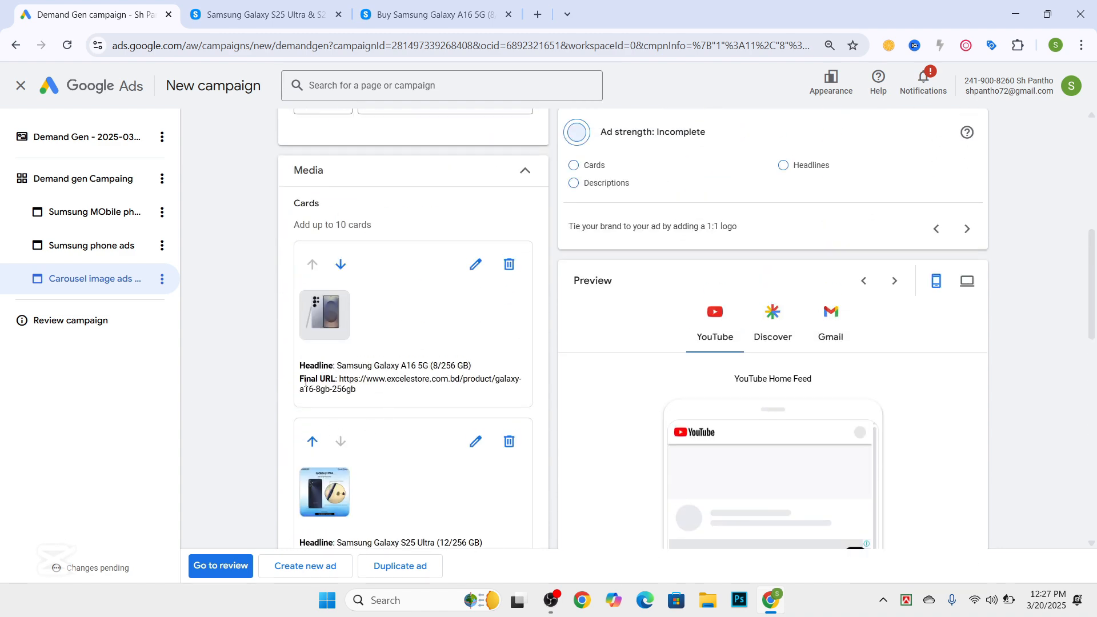
scroll(372, 398, "down", 13)
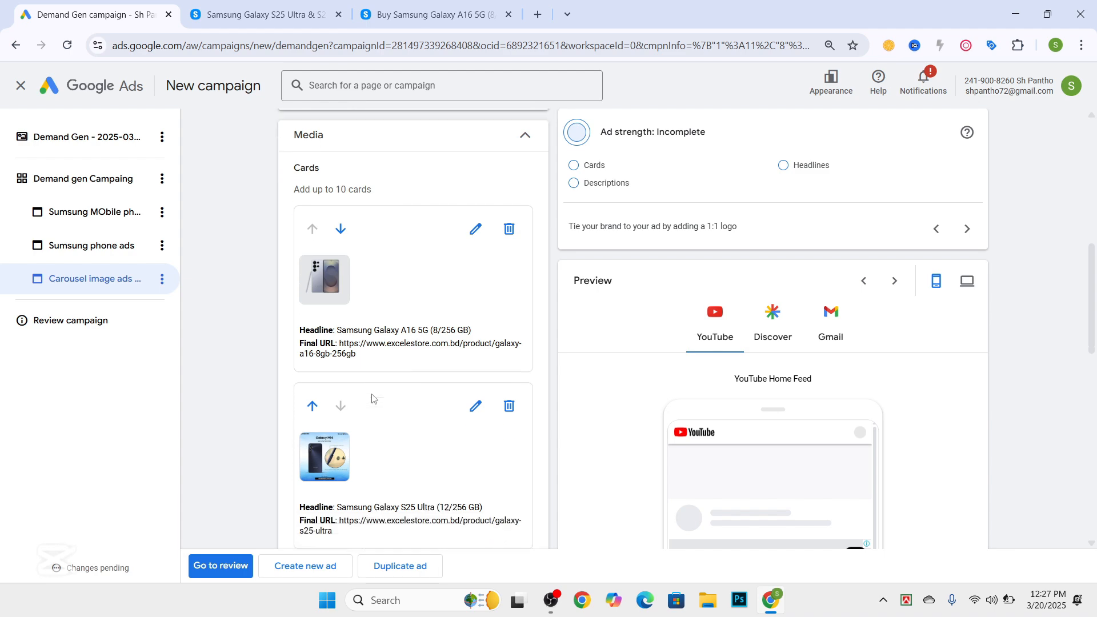
left_click(335, 260)
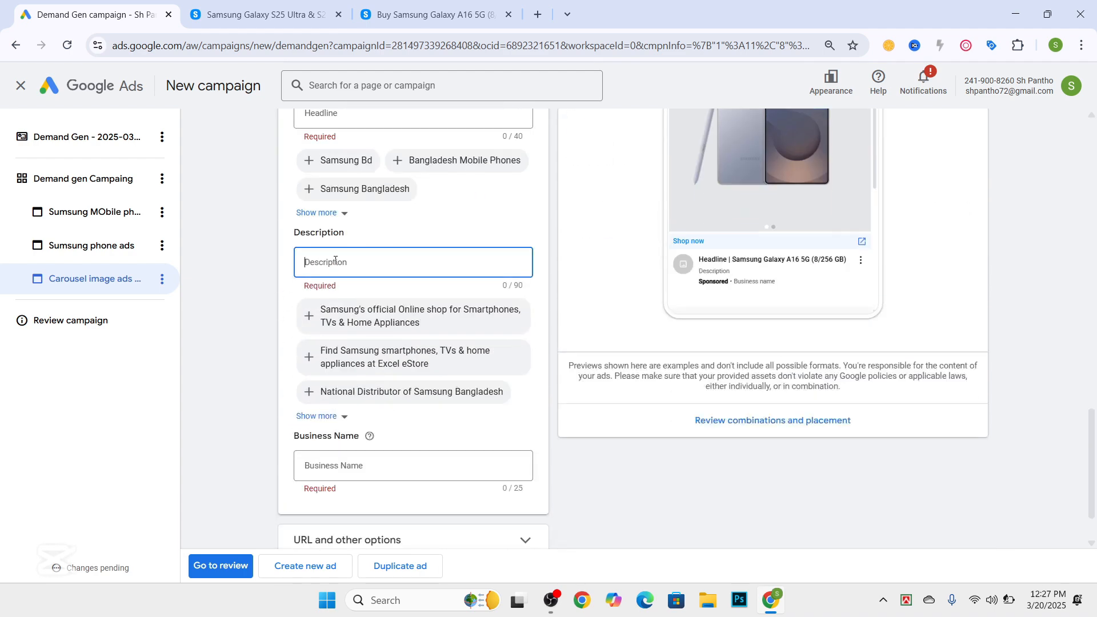
left_click(347, 456)
scroll(388, 342, "down", 1)
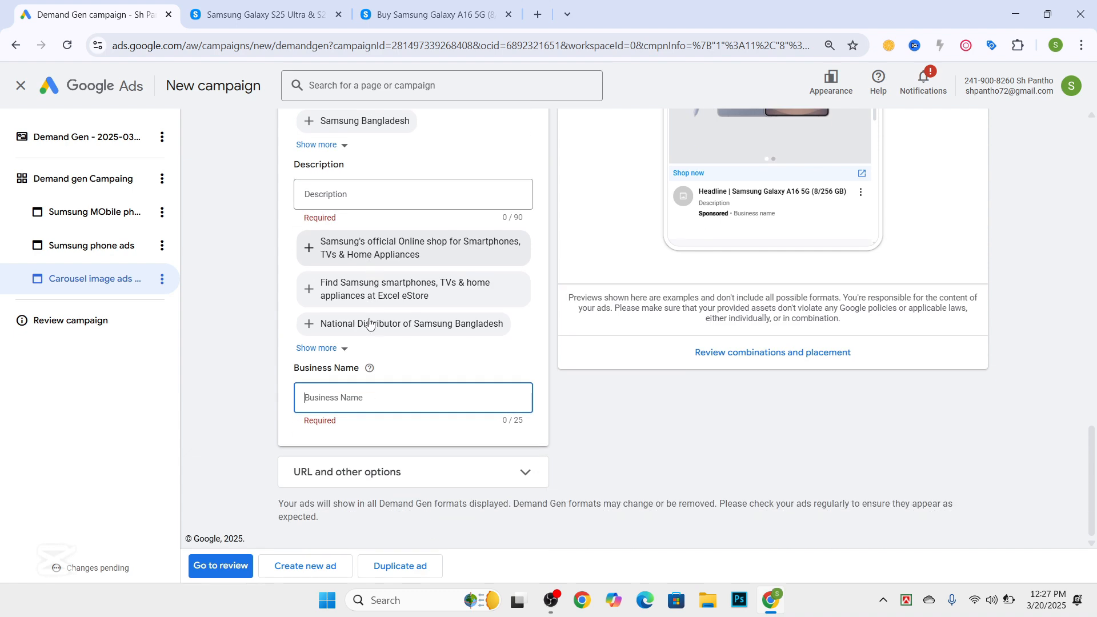
scroll(354, 363, "up", 7)
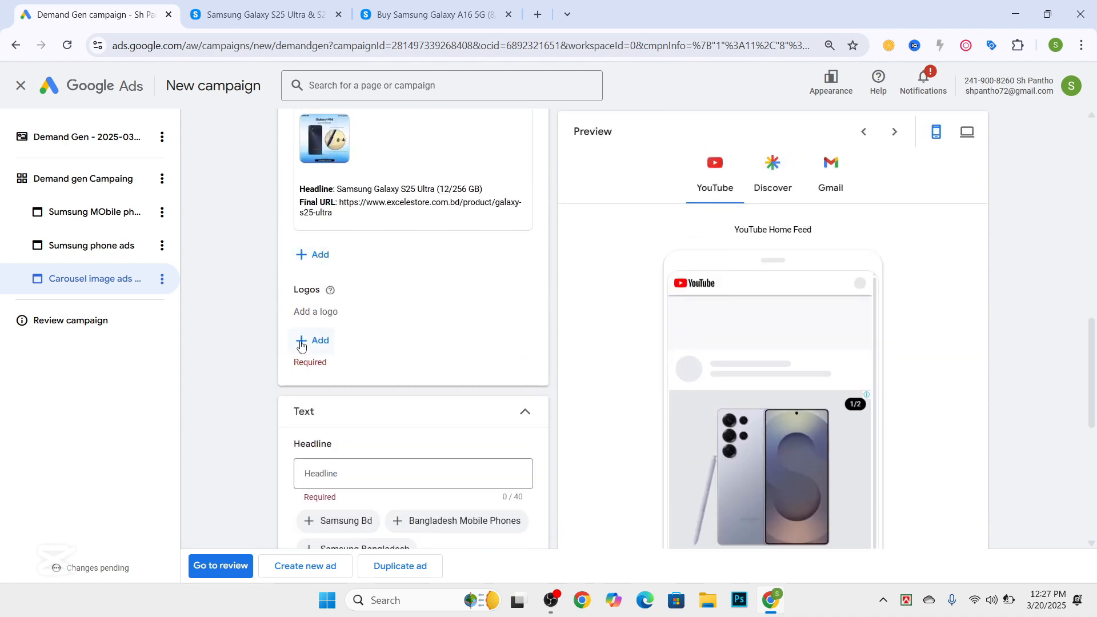
Add the square green gear-and-leaves image from the asset library as the carousel ad's logo, saving the selection
left_click(301, 343)
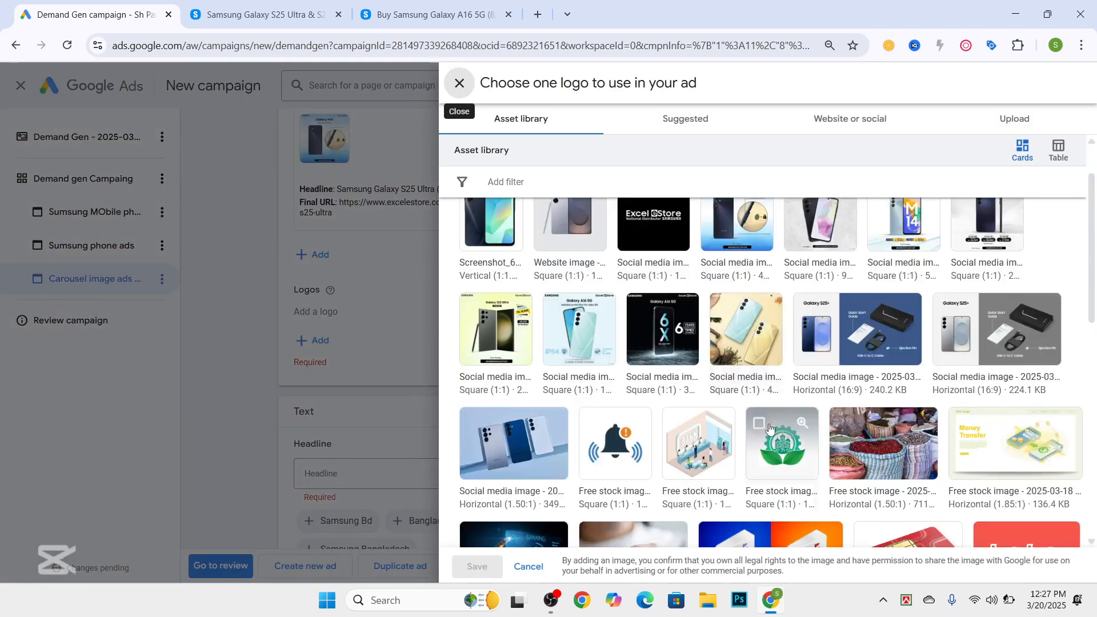
scroll(776, 369, "down", 1)
scroll(704, 304, "up", 3)
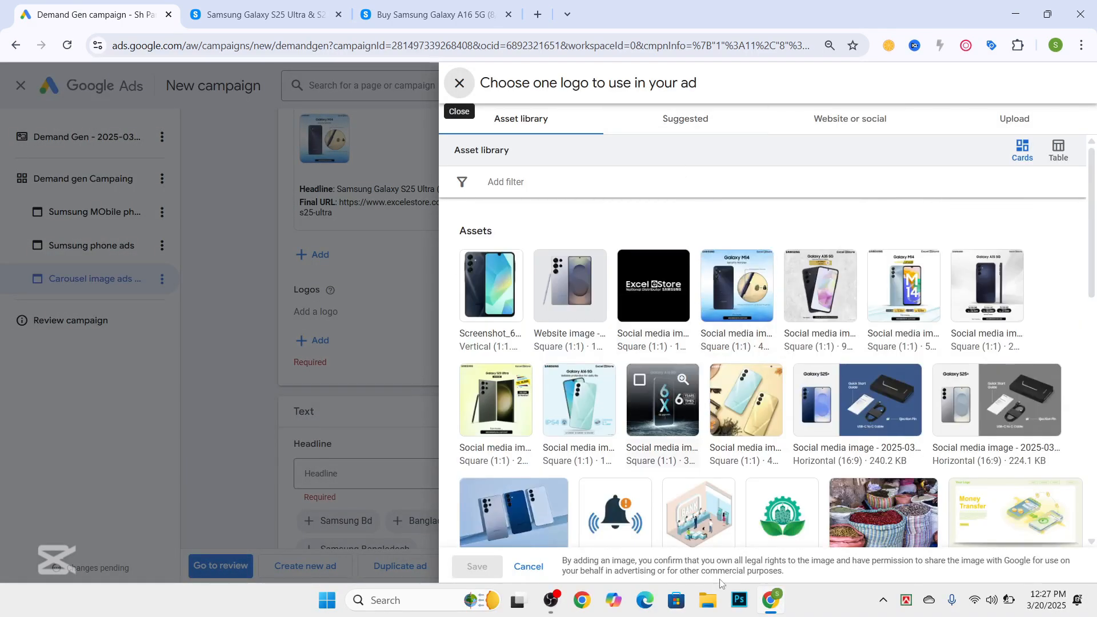
left_click(777, 533)
left_click(476, 566)
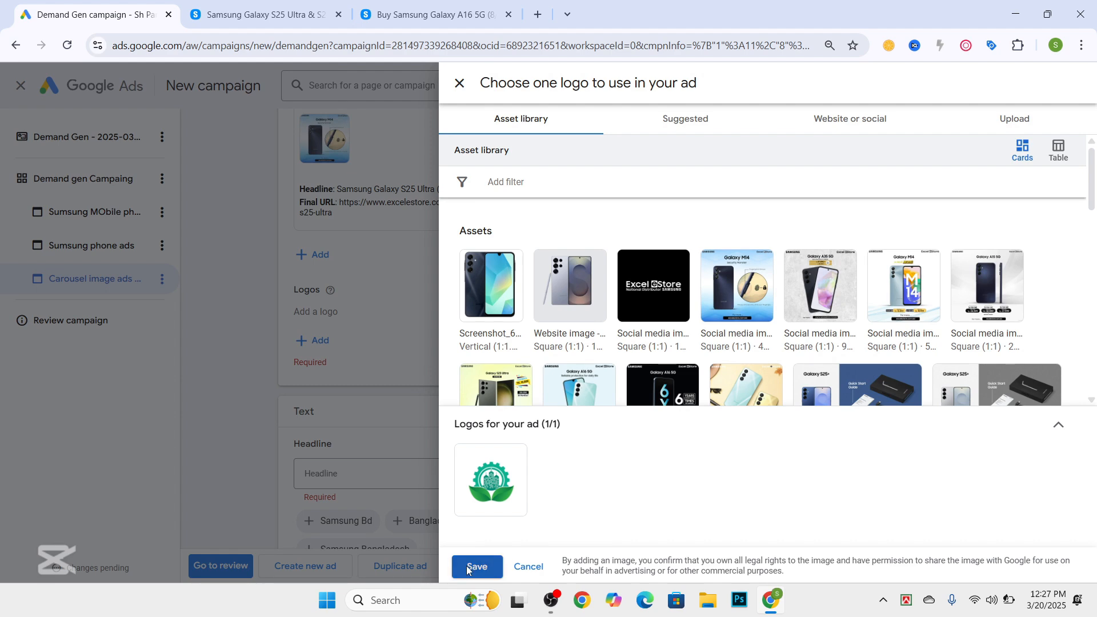
Fill the ad text from the suggestions: headline Samsung Bd and description Samsung's official Online shop for Smartphones, TVs & Home Appliances
scroll(342, 371, "down", 3)
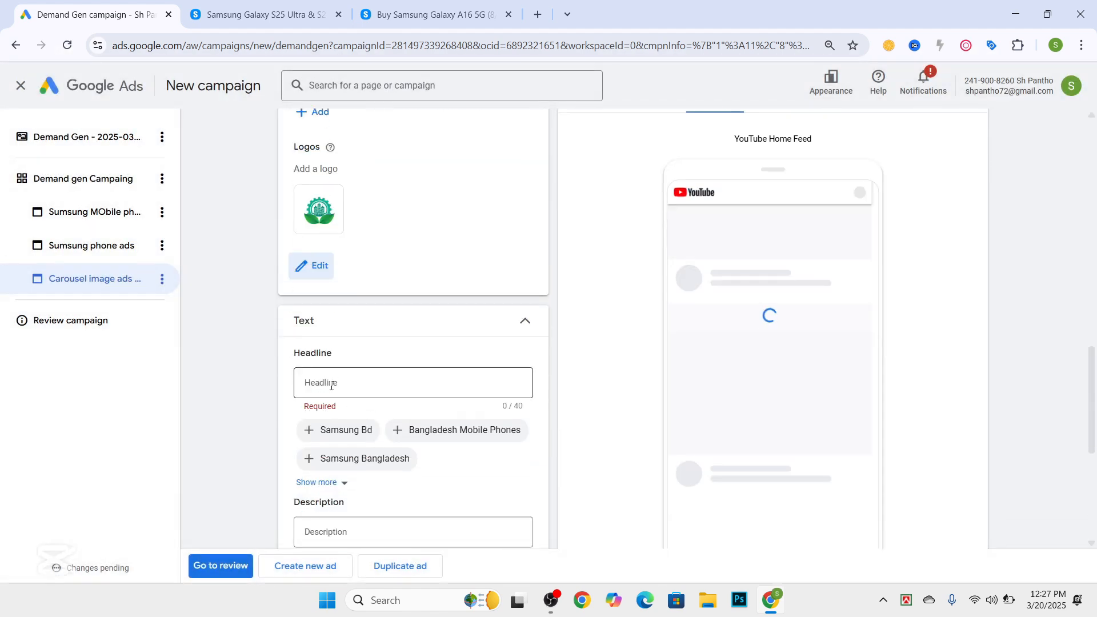
left_click(343, 383)
left_click(362, 429)
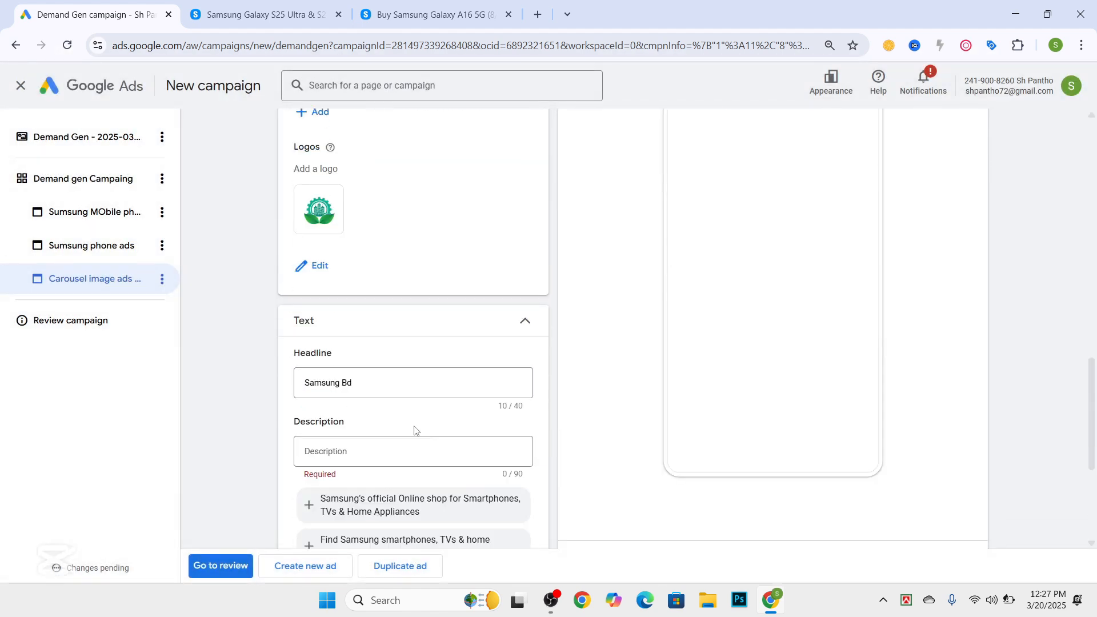
left_click(379, 506)
scroll(343, 454, "down", 1)
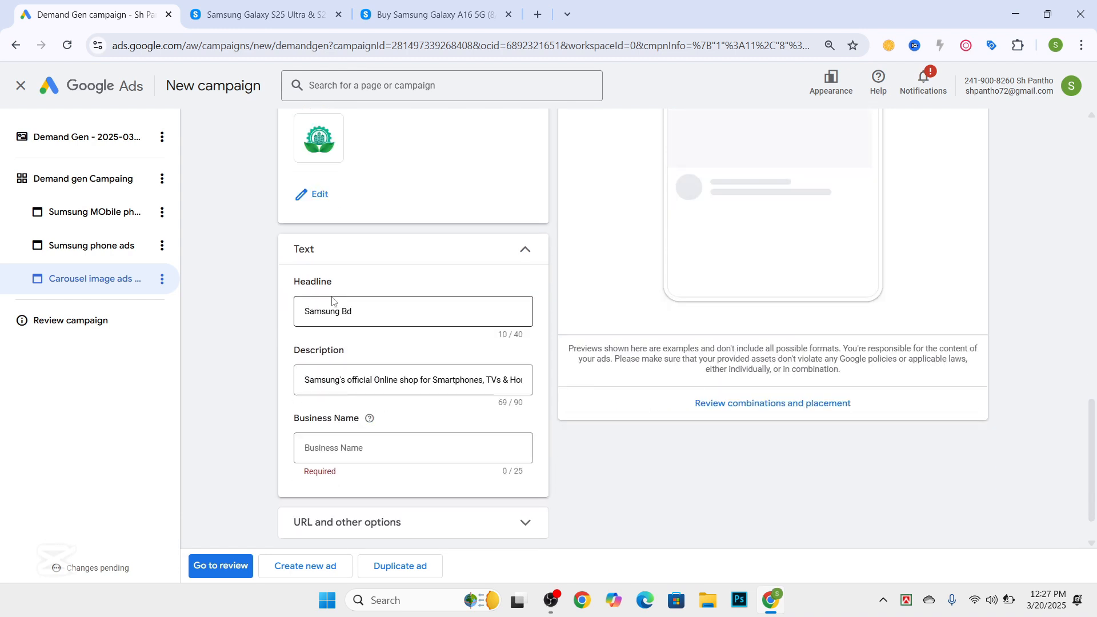
Enter Sumsung Phone shop as the carousel ad's business name
scroll(320, 394, "down", 1)
left_click(349, 398)
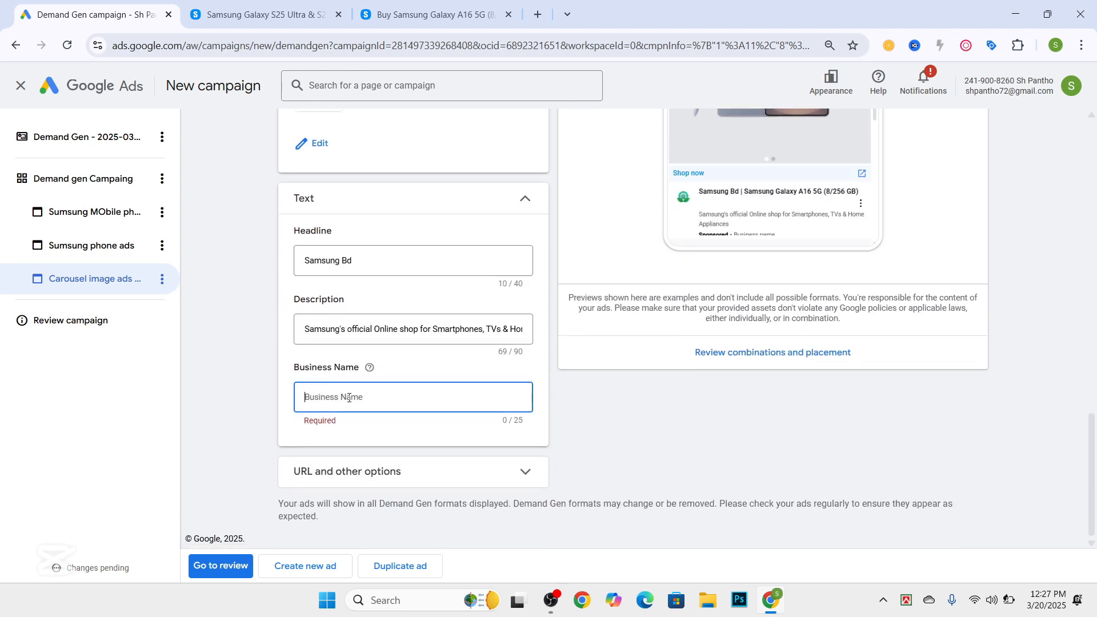
type("Sum")
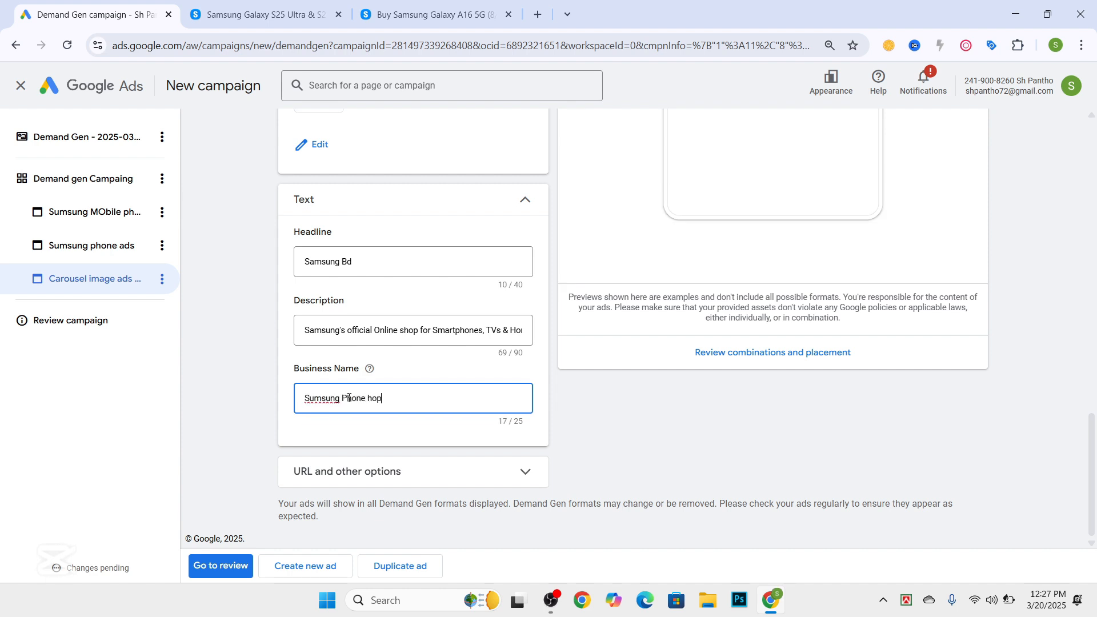
type("sung Phone shop")
key("Tab")
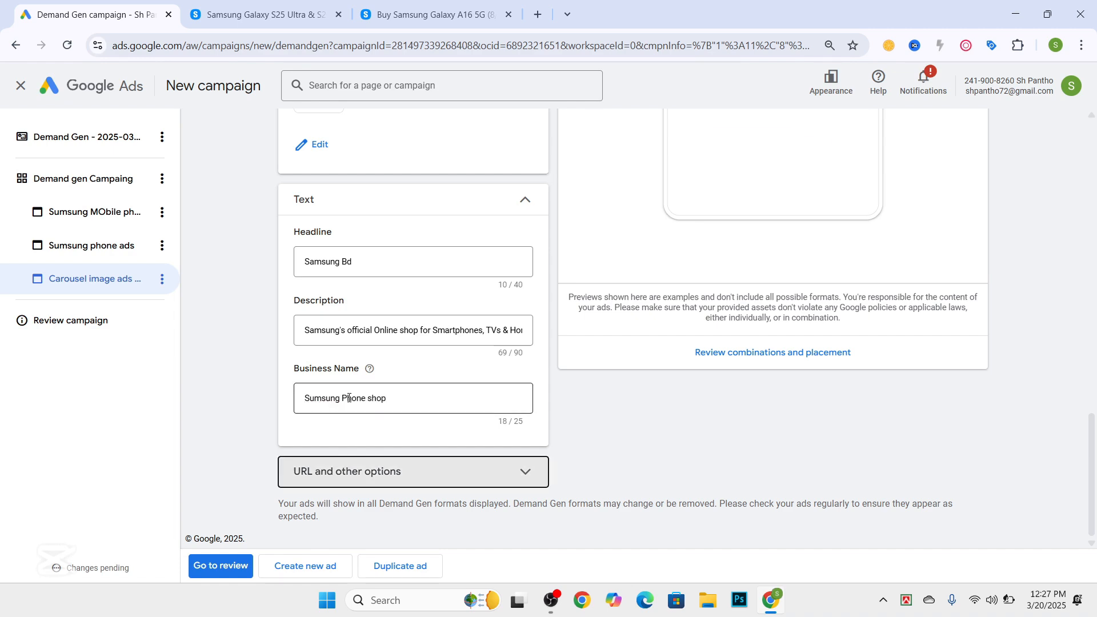
Examine the carousel ad's strength rating, its cards, logo and text, and the ad preview
scroll(377, 286, "up", 15)
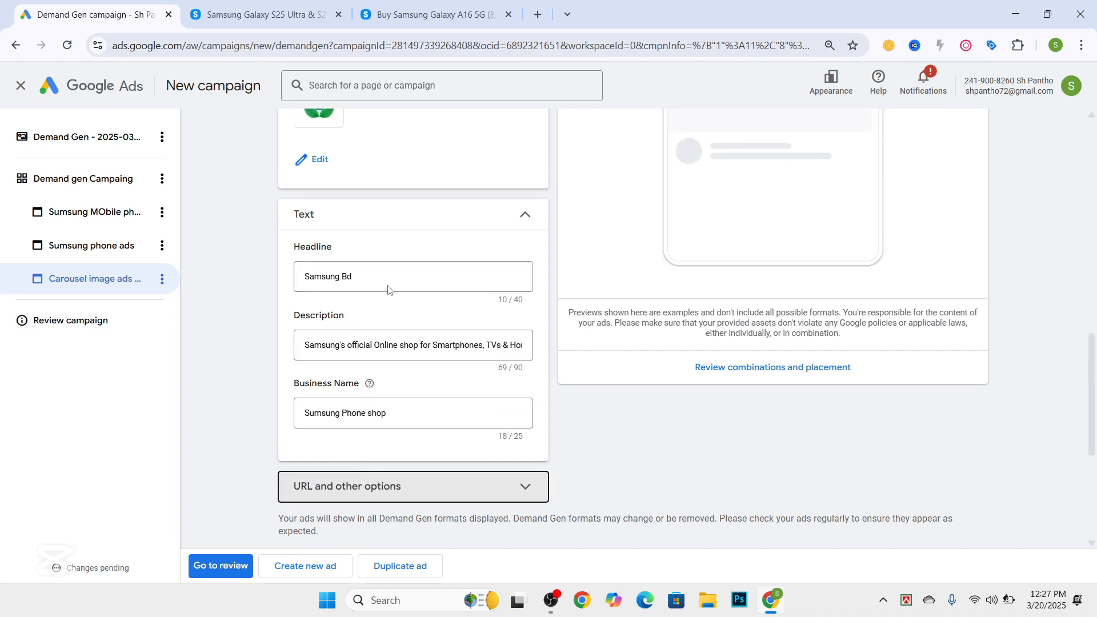
scroll(382, 277, "up", 3)
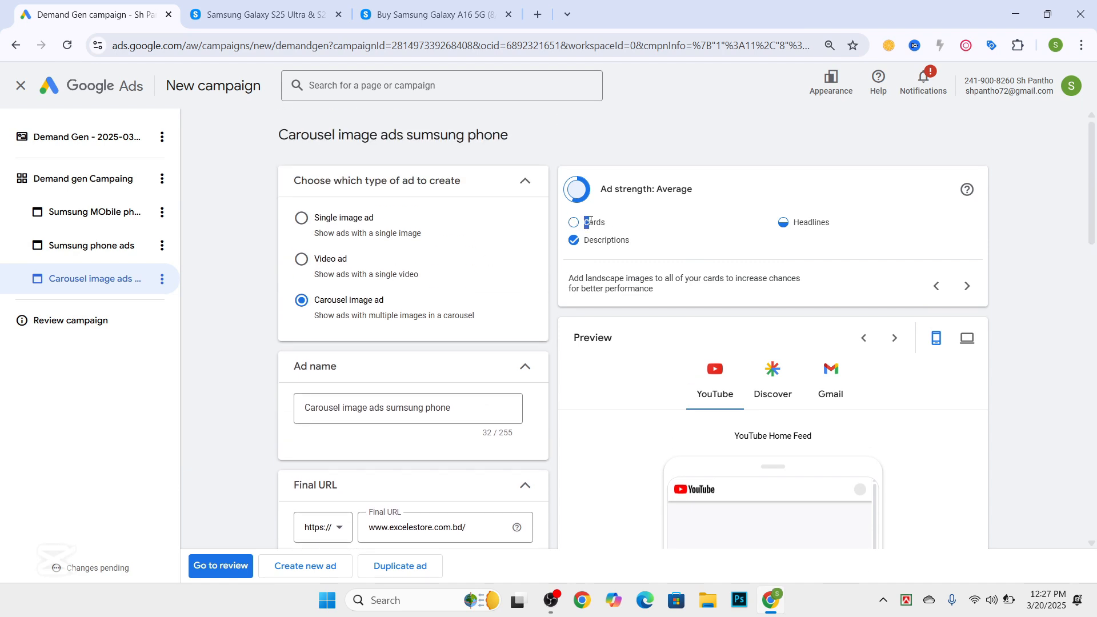
left_click_drag(771, 237, 847, 227)
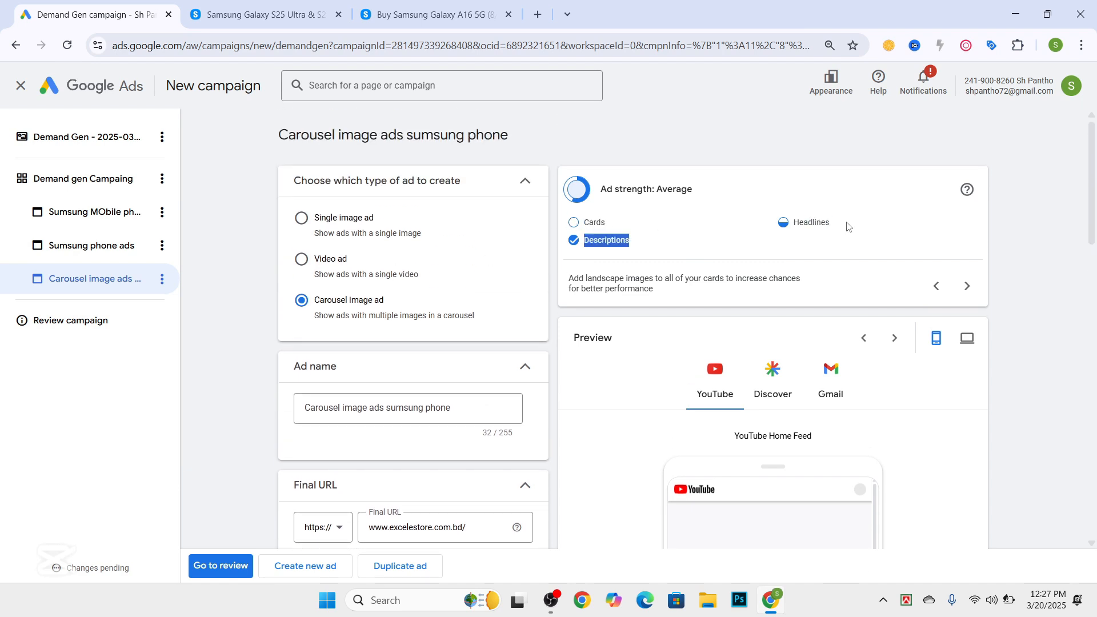
scroll(497, 404, "down", 18)
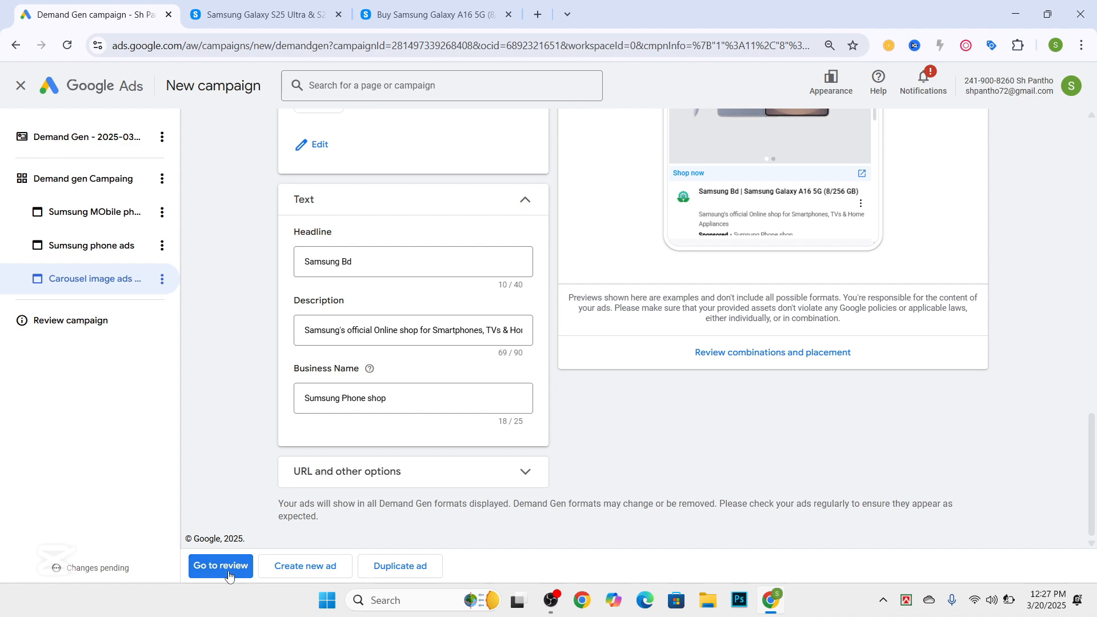
scroll(578, 384, "up", 5)
scroll(577, 384, "down", 5)
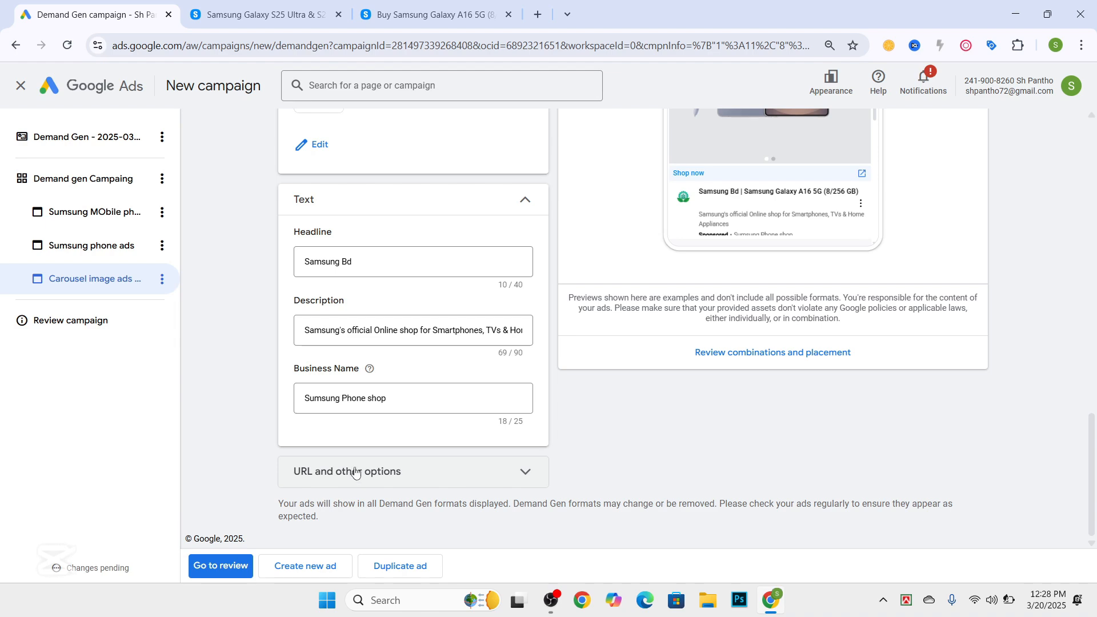
scroll(487, 278, "up", 4)
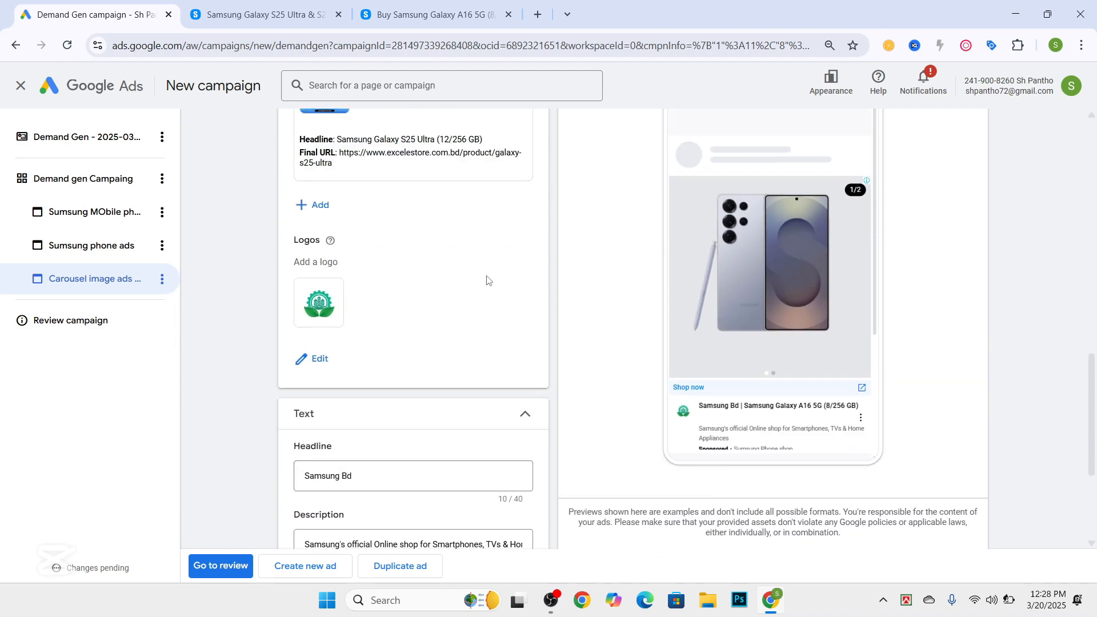
scroll(486, 280, "up", 6)
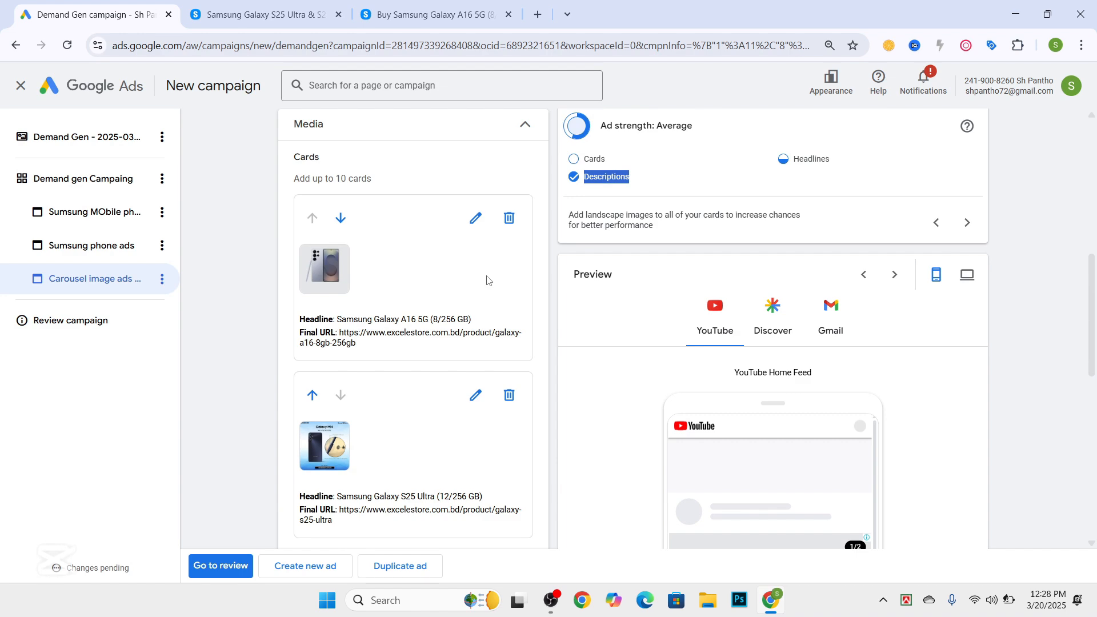
scroll(365, 429, "down", 10)
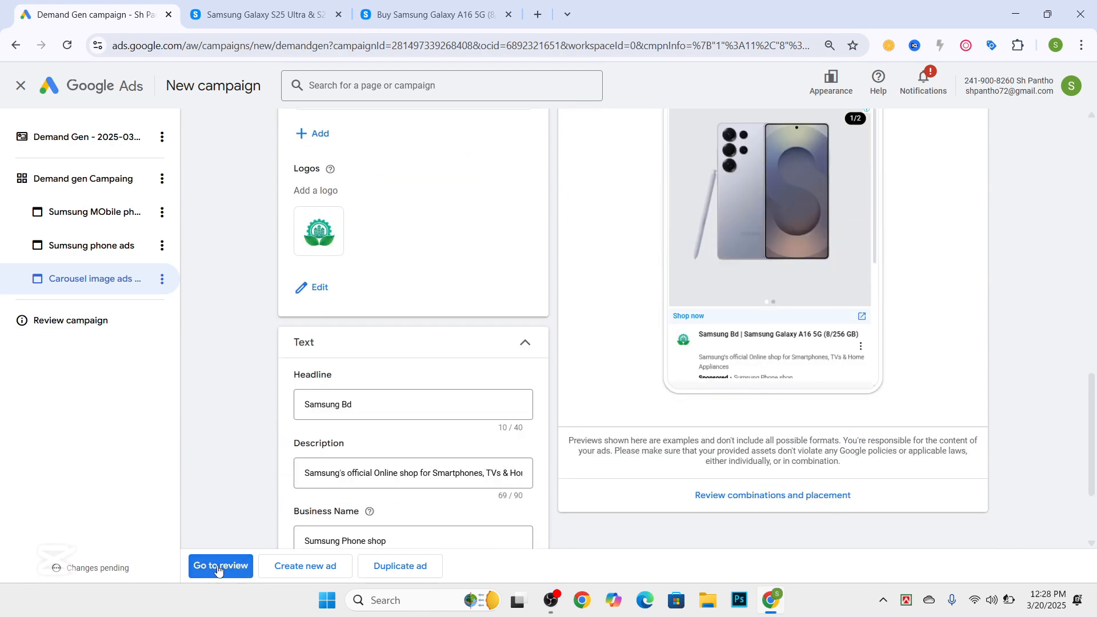
Go to the campaign review and check the conversion goal issue and the Demand gen Campaing ad group's expanded details
left_click(217, 568)
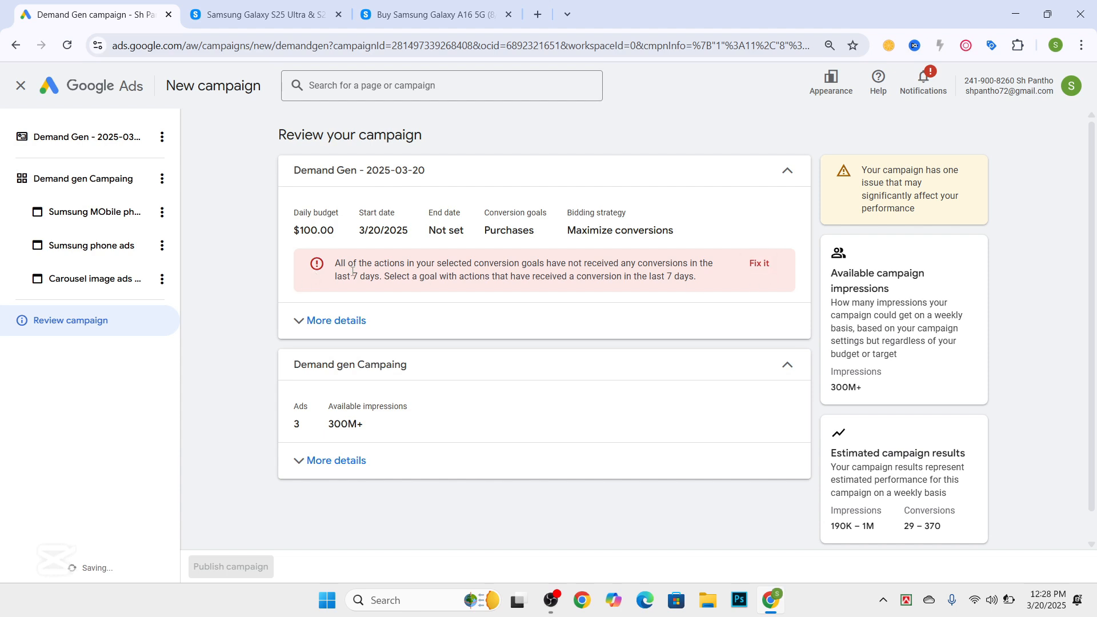
left_click_drag(335, 263, 676, 272)
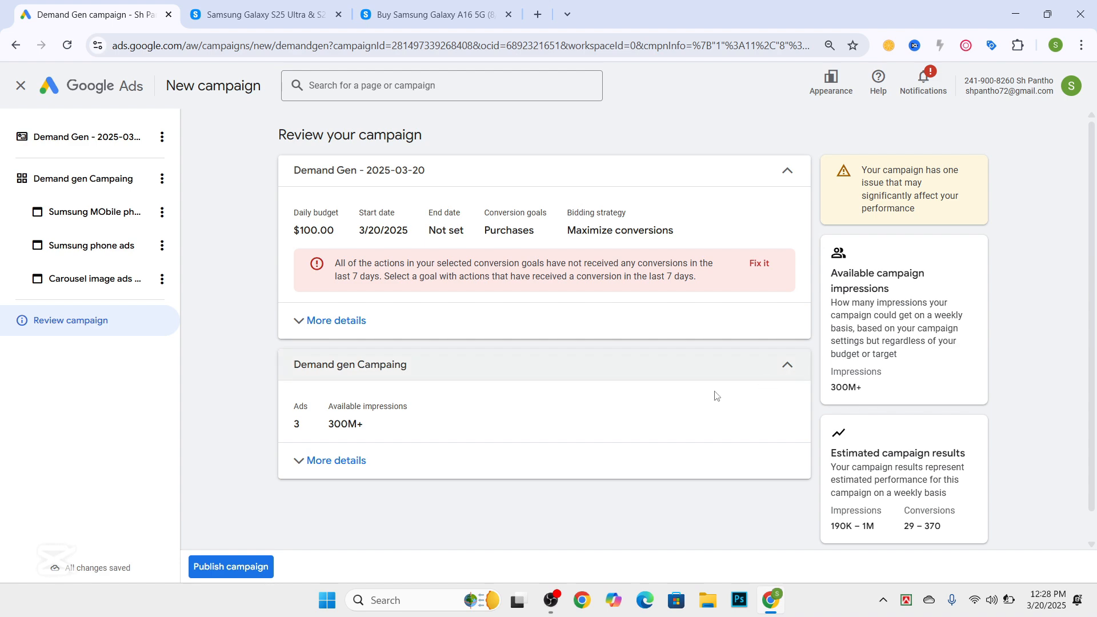
left_click(329, 458)
scroll(404, 416, "down", 4)
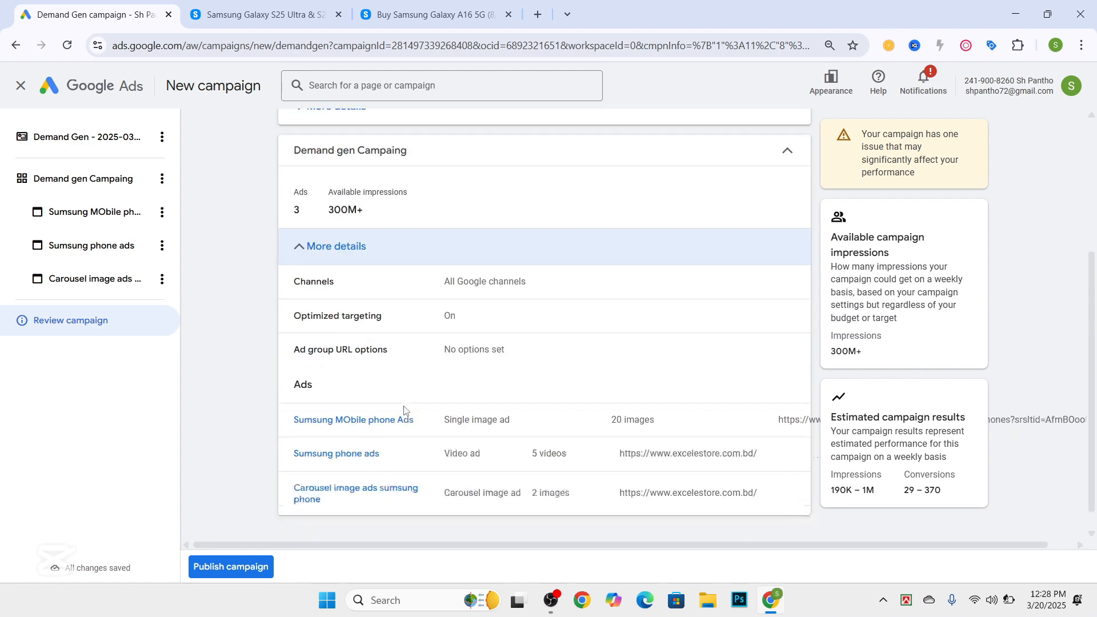
scroll(444, 294, "down", 1)
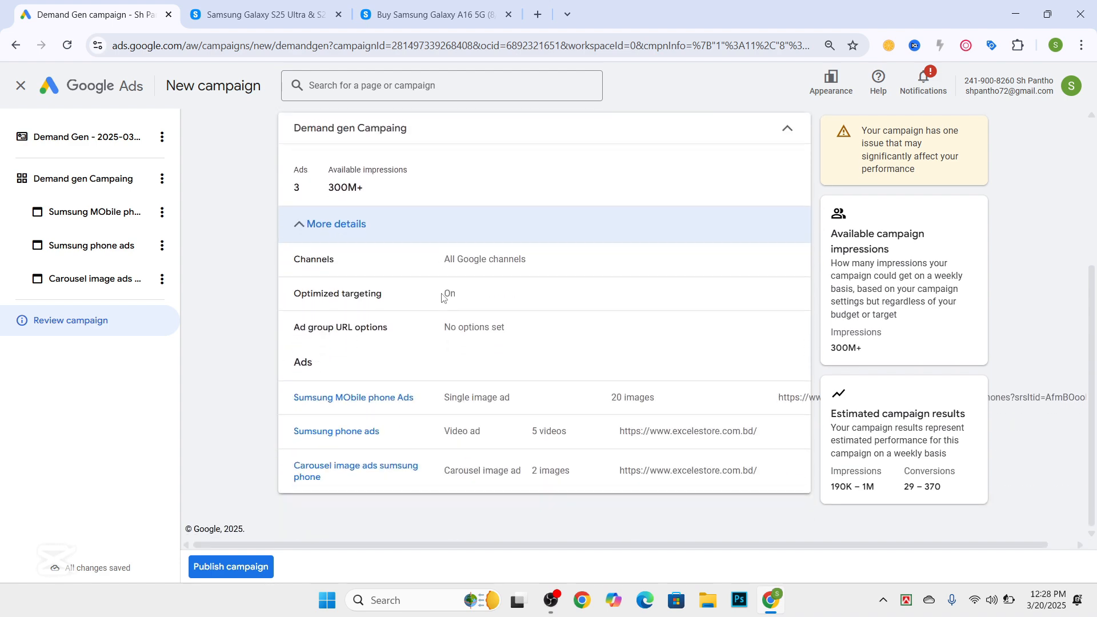
scroll(431, 371, "up", 4)
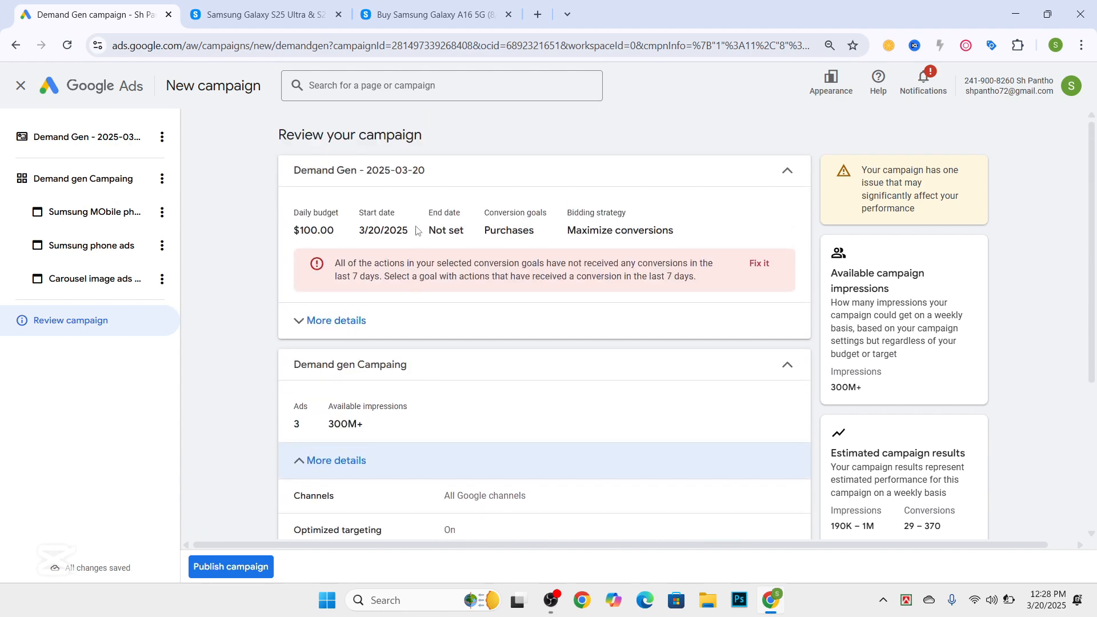
scroll(428, 250, "down", 4)
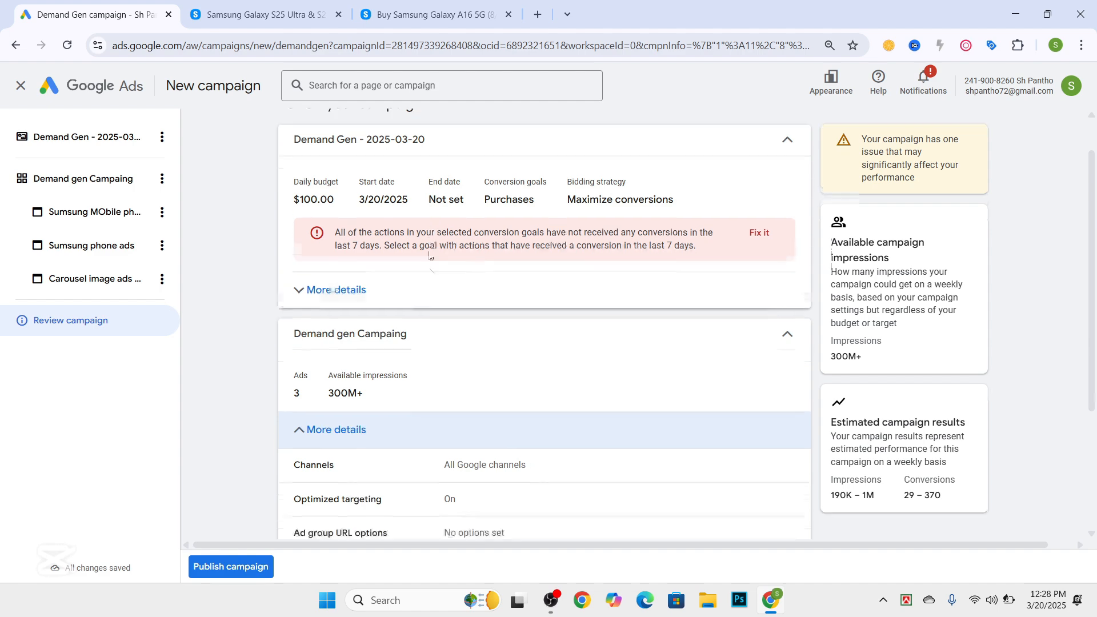
scroll(377, 281, "up", 4)
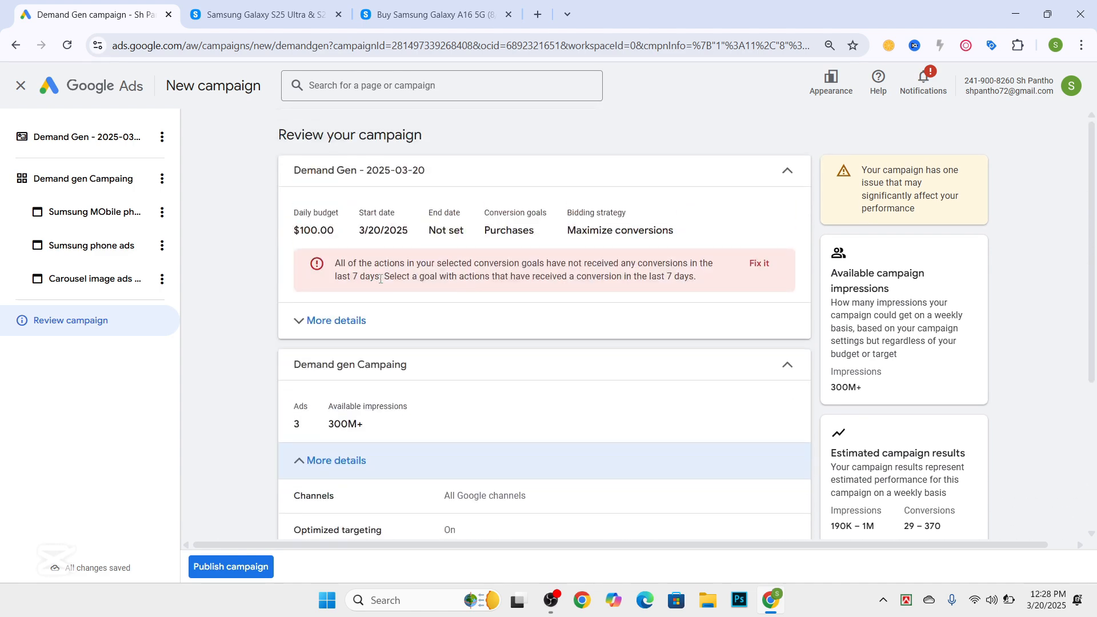
Leave the Demand Gen draft unpublished and start creating another new campaign
left_click(21, 89)
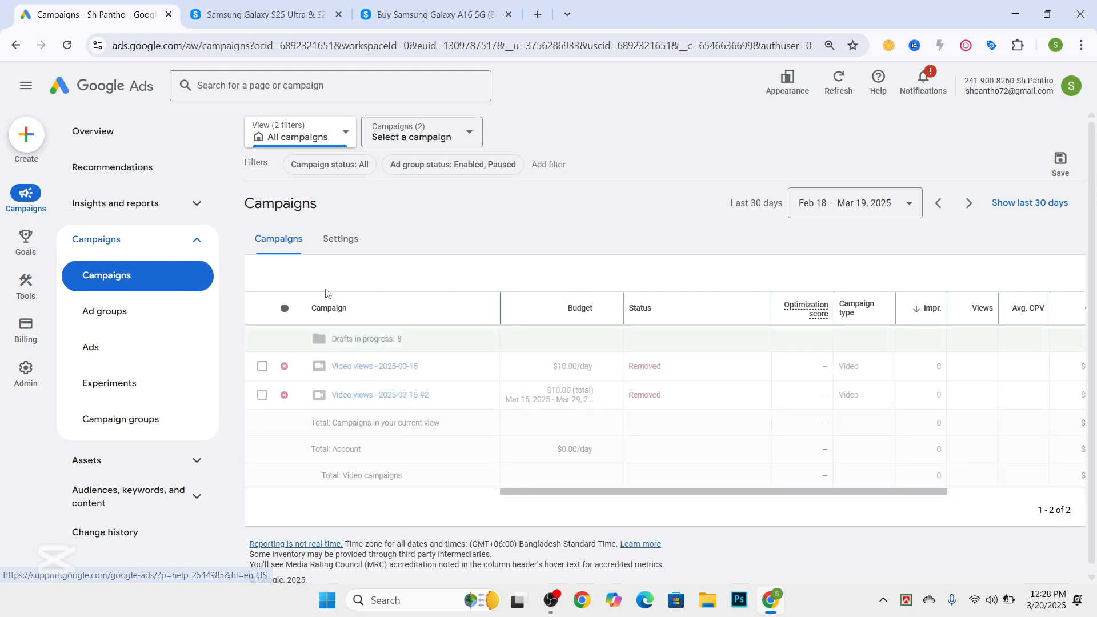
left_click(32, 128)
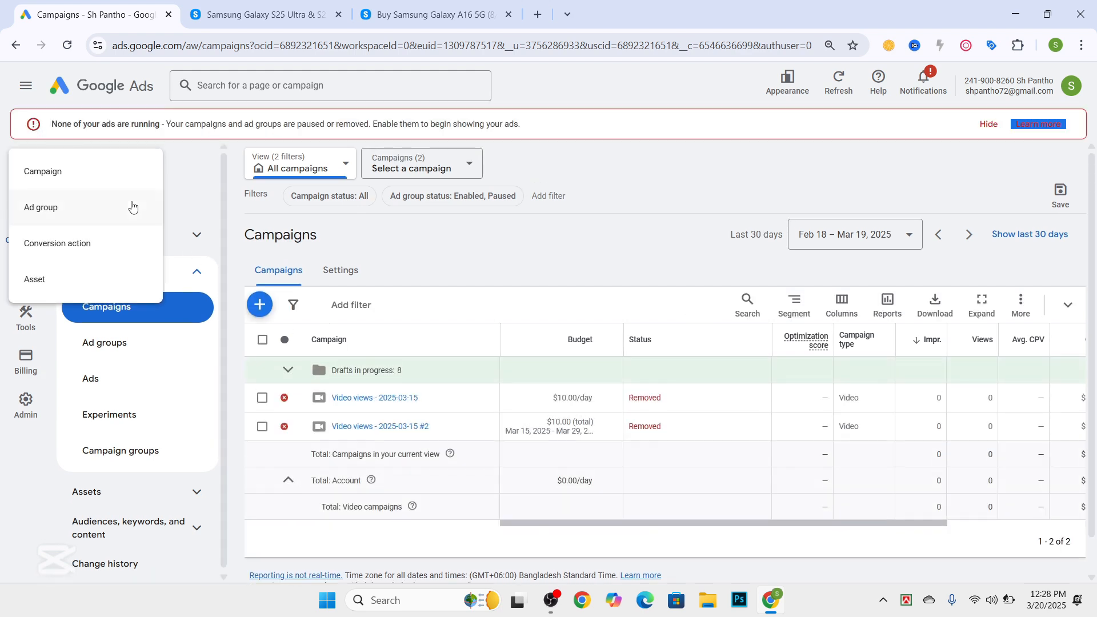
left_click(86, 182)
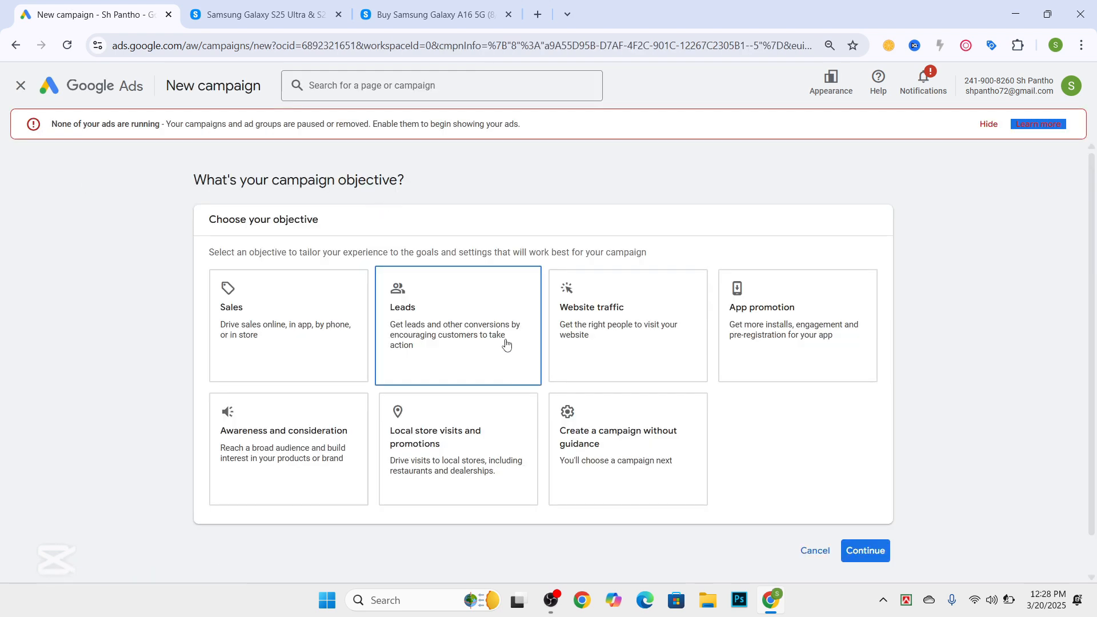
Compare the conversion goals and campaign types offered for the Sales, Awareness and consideration, and Website traffic objectives
left_click(293, 318)
scroll(417, 394, "down", 3)
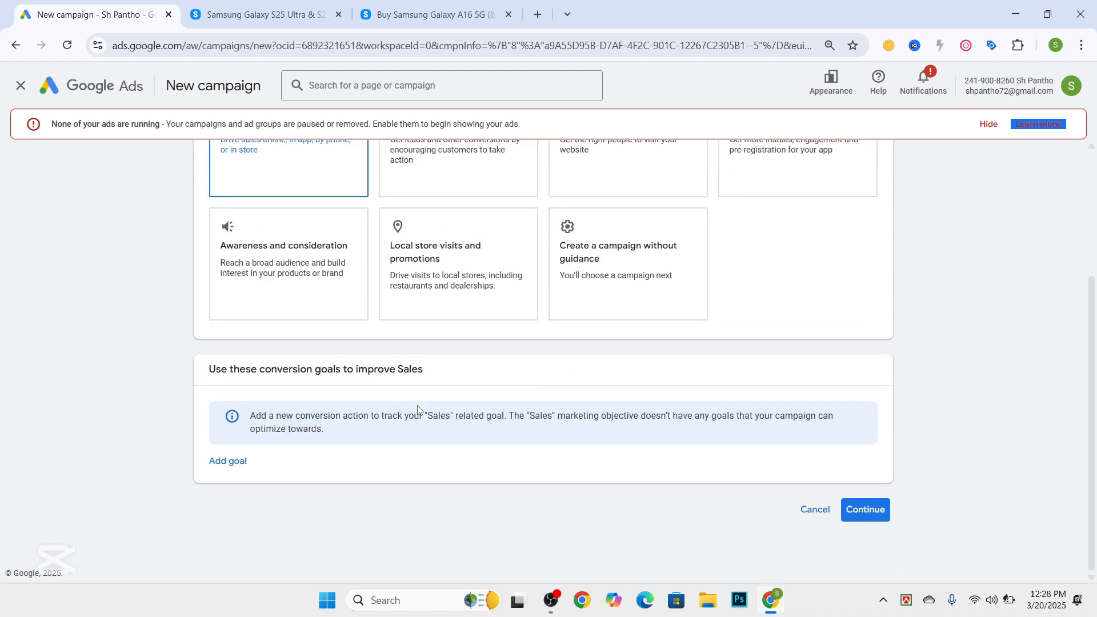
scroll(416, 410, "up", 3)
left_click(299, 448)
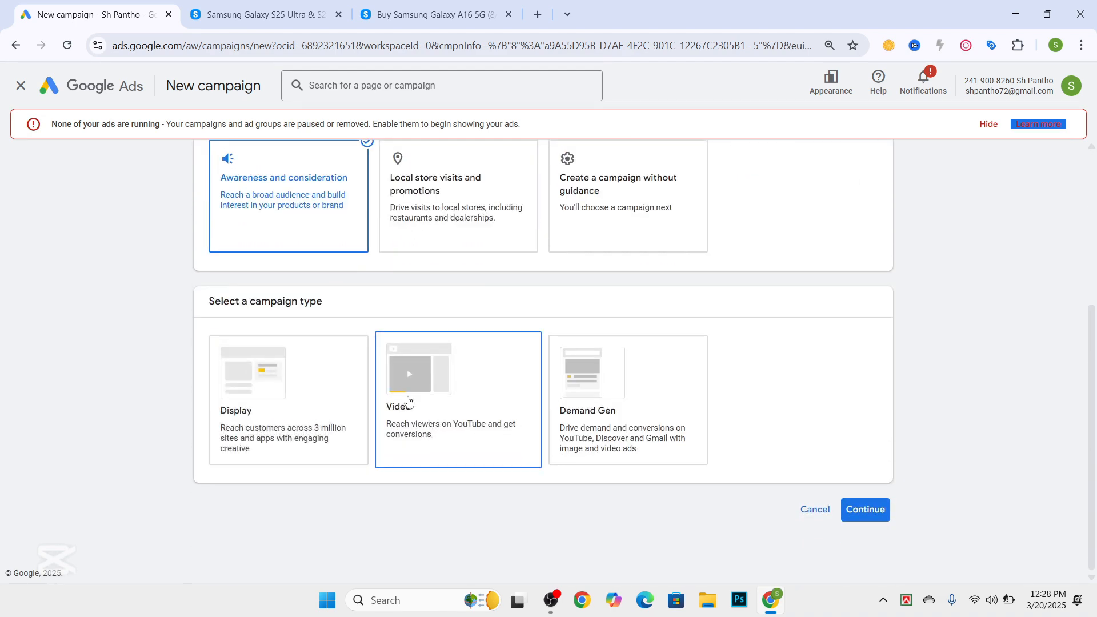
scroll(512, 252, "up", 3)
left_click(622, 228)
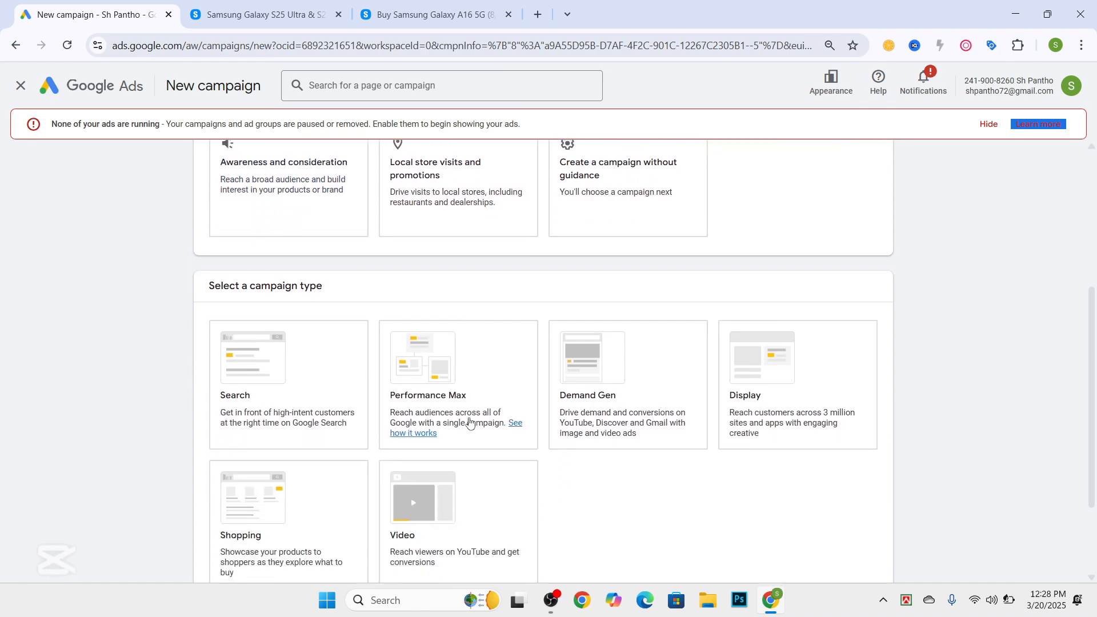
scroll(492, 263, "up", 3)
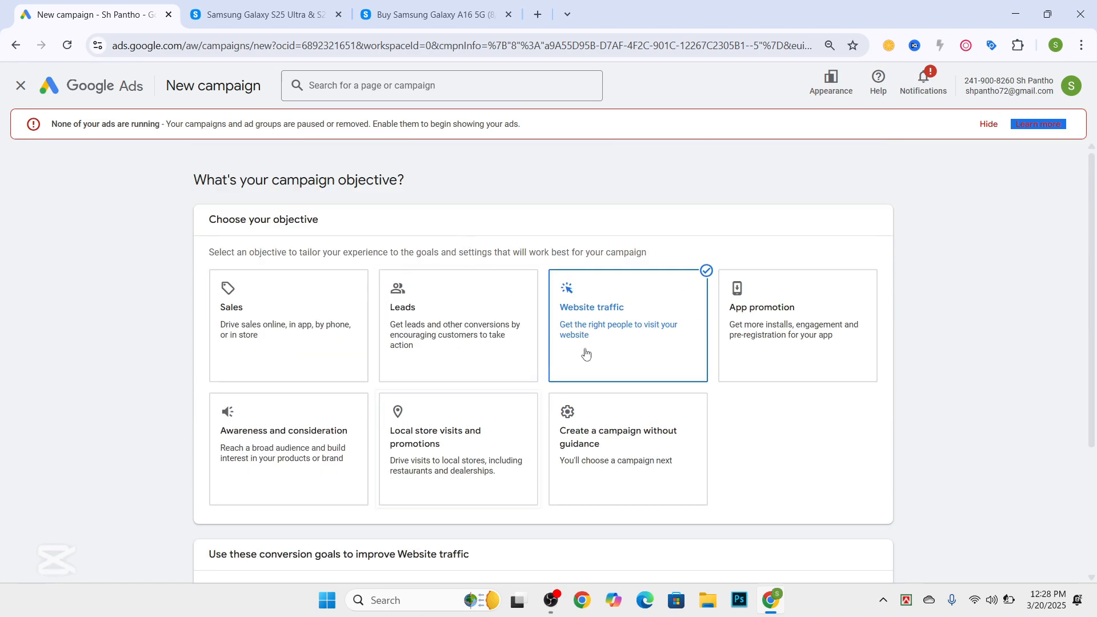
left_click(620, 338)
scroll(444, 432, "down", 2)
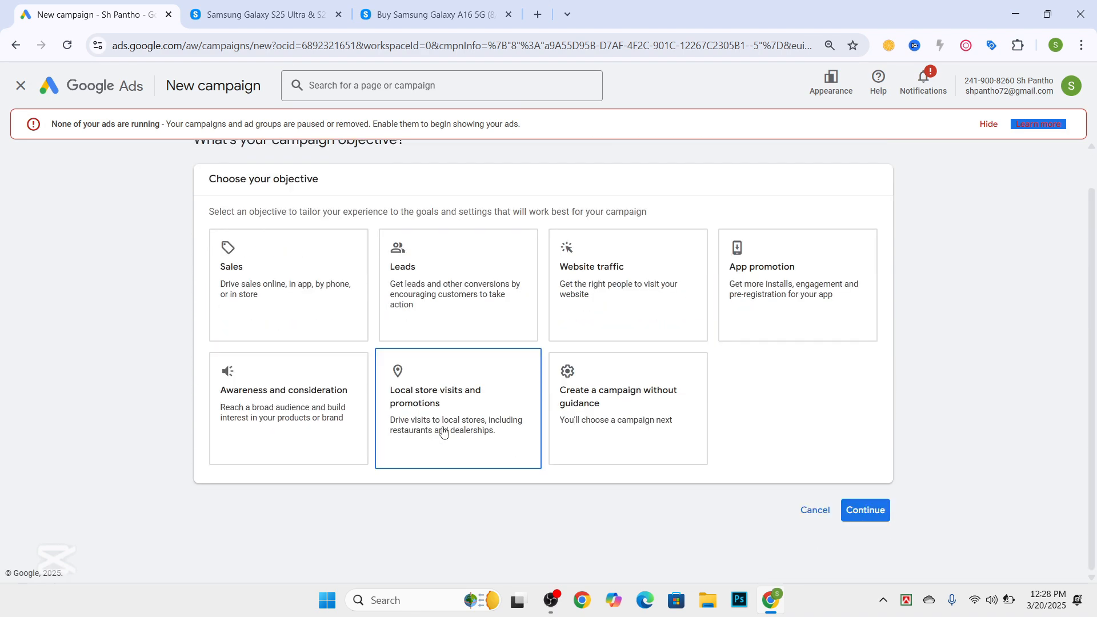
left_click(604, 292)
scroll(514, 343, "down", 3)
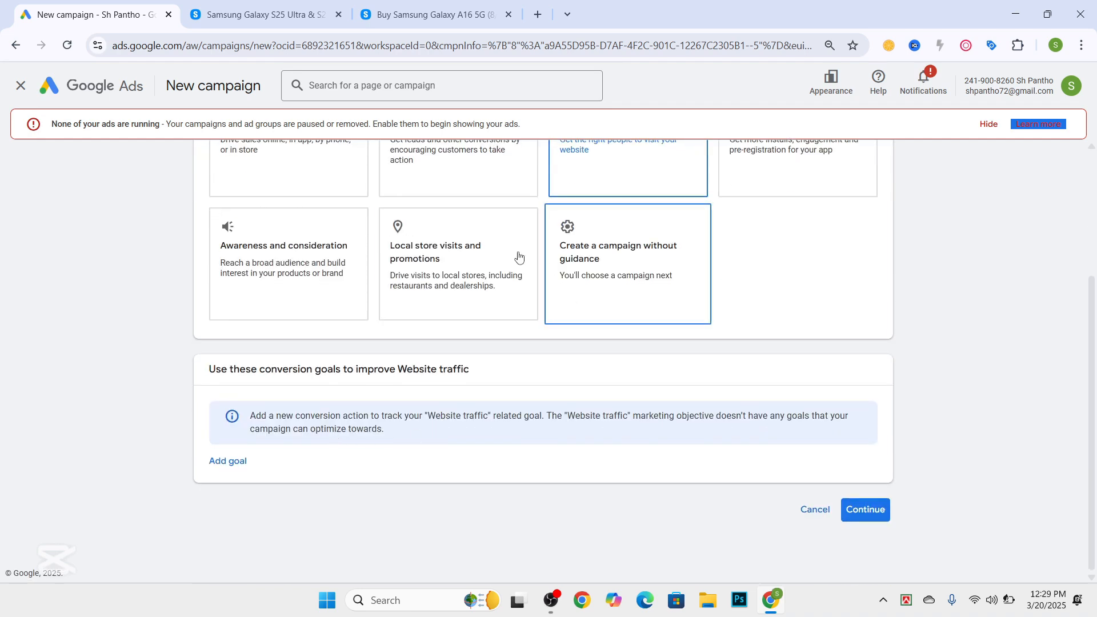
Select the Local store visits and promotions objective and examine its Performance Max type, final URL and campaign name settings
left_click(497, 271)
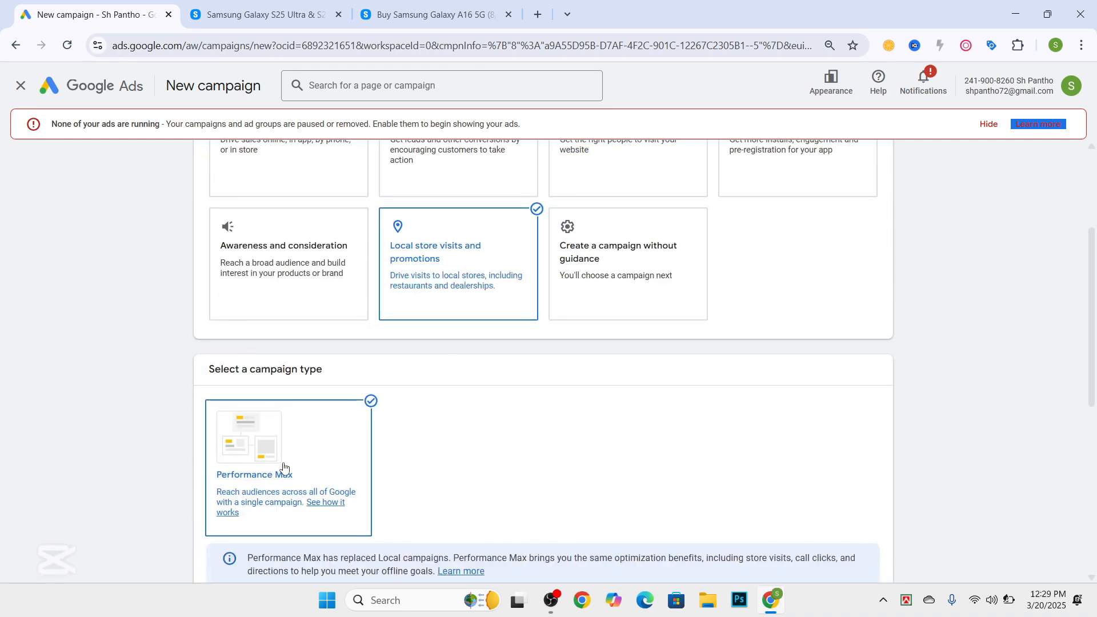
scroll(273, 492, "up", 2)
scroll(289, 468, "down", 3)
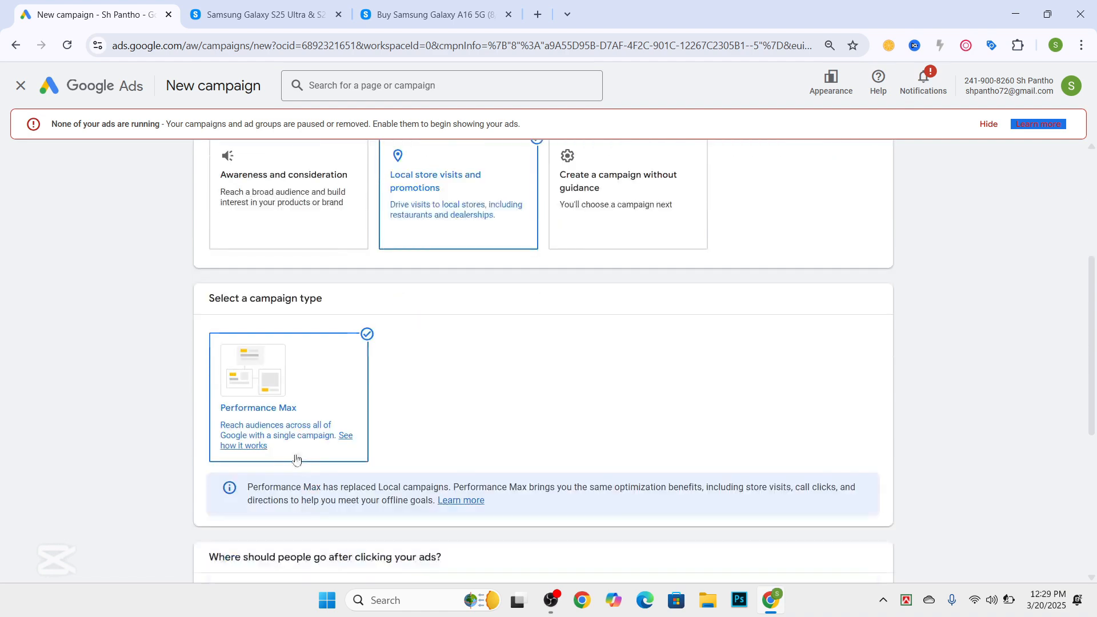
scroll(297, 382, "up", 2)
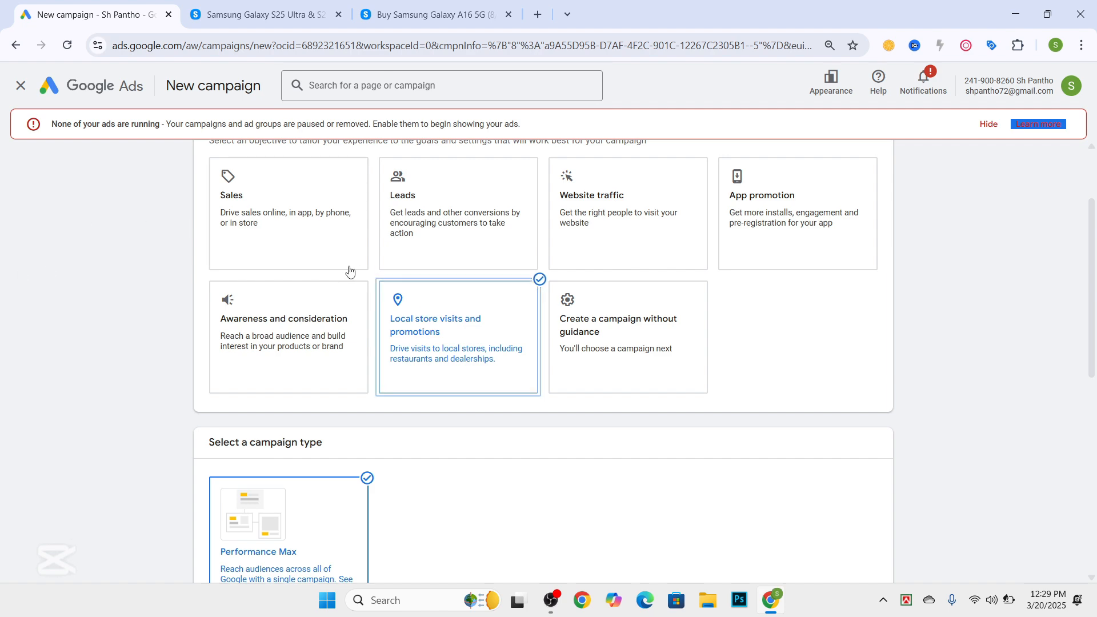
scroll(349, 285, "down", 4)
scroll(349, 304, "down", 3)
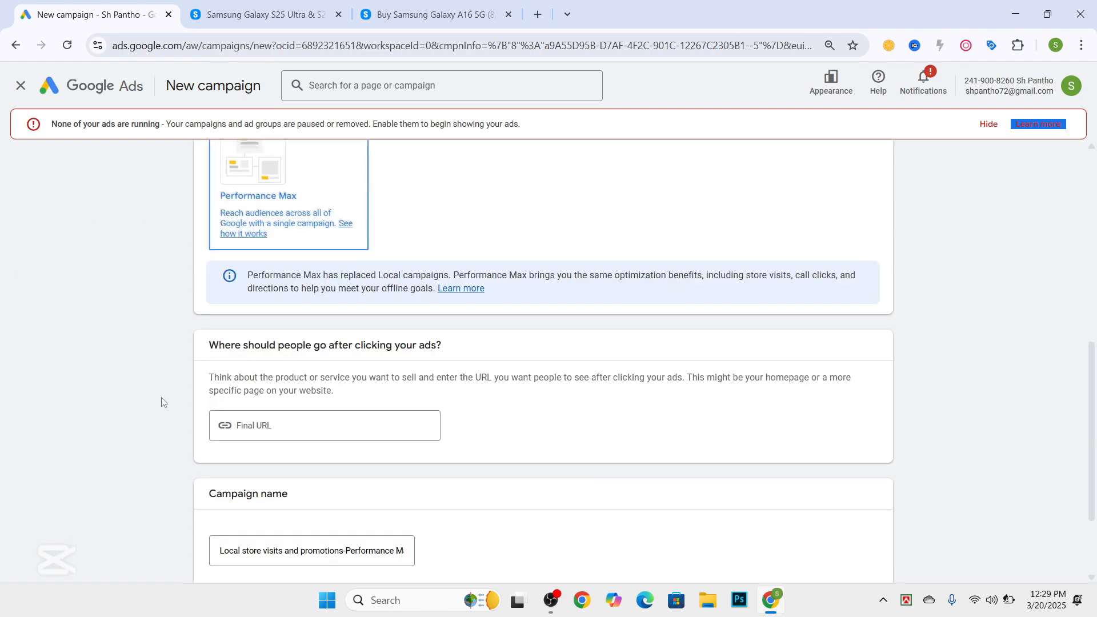